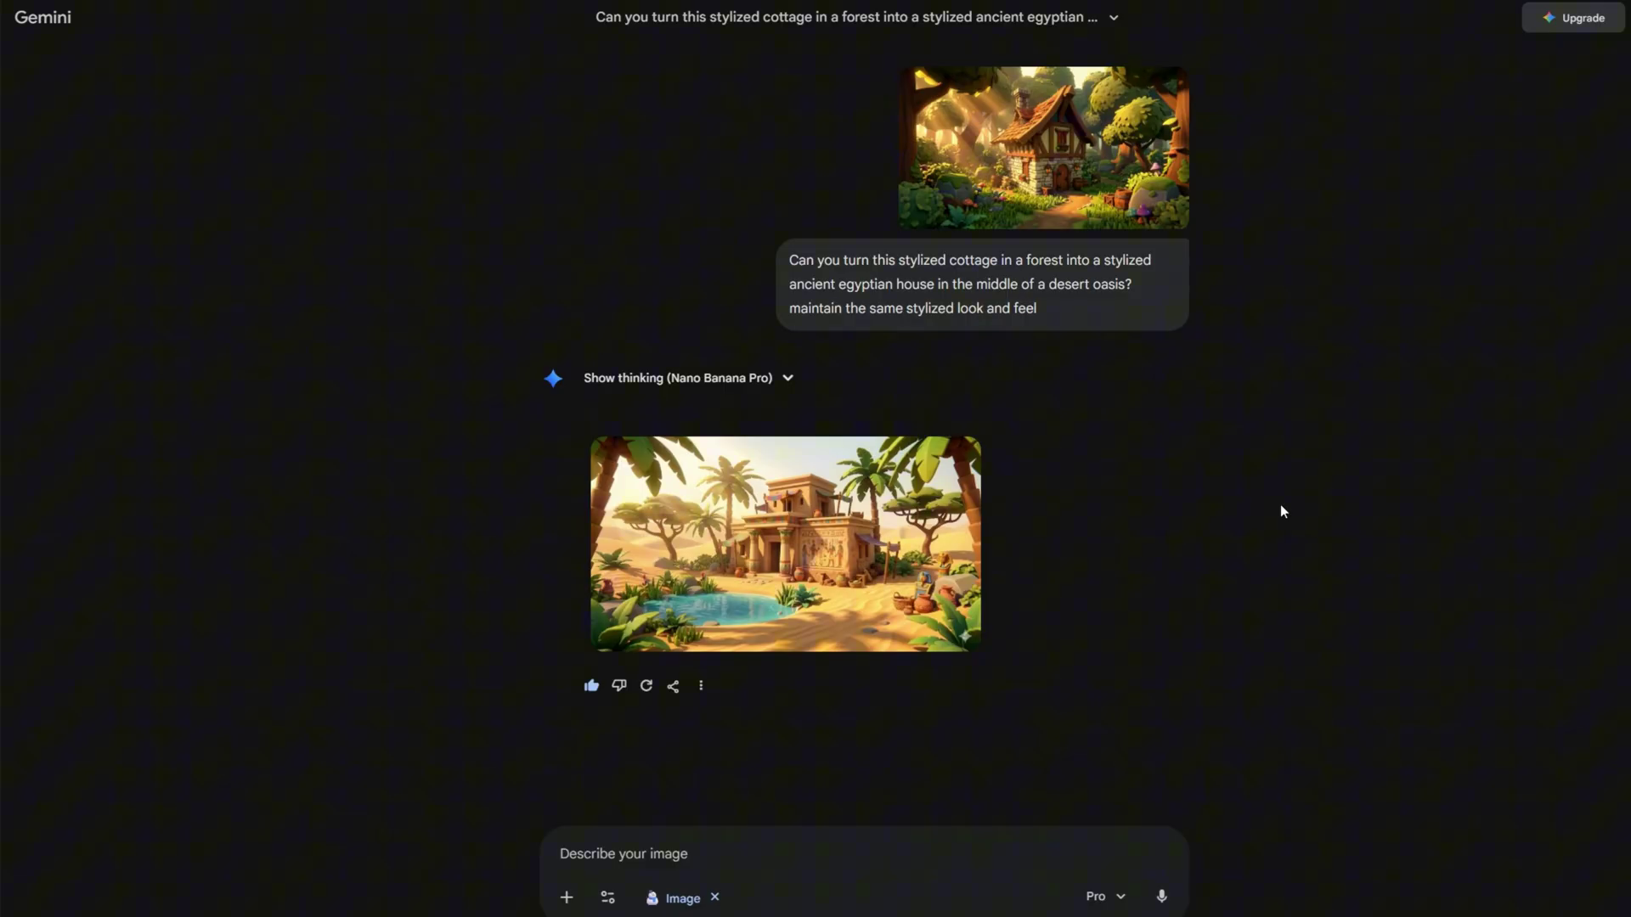
Preview the generated Egyptian oasis house image enlarged in Gemini, then close the preview.
{"action": "left_click", "coordinate": [853, 564]}
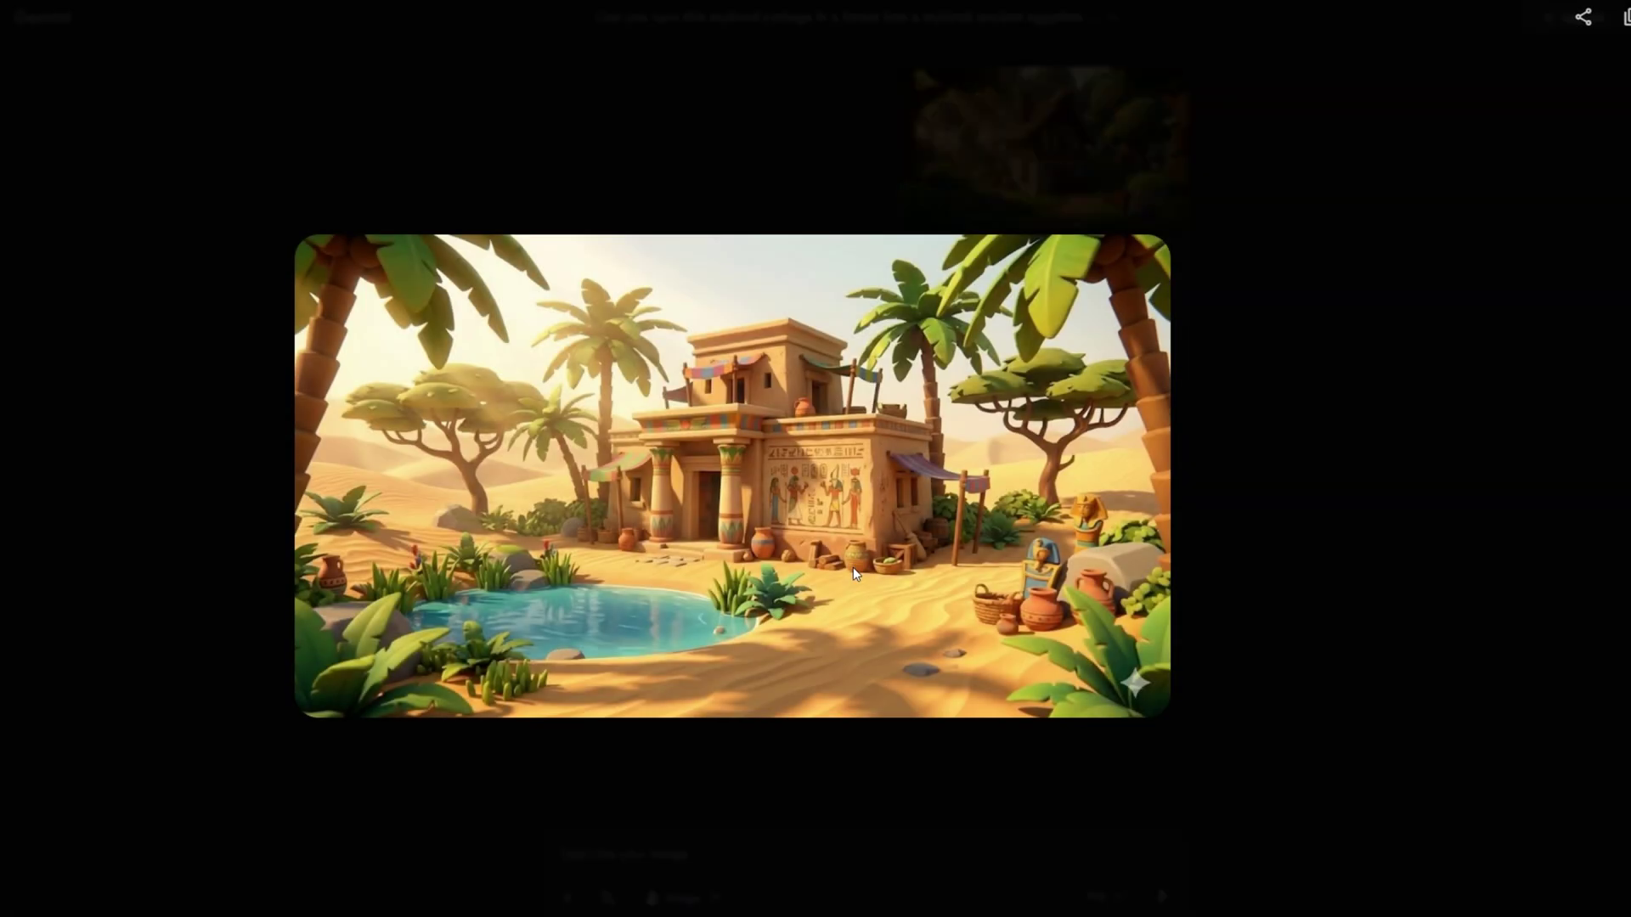
{"action": "left_click", "coordinate": [1263, 709]}
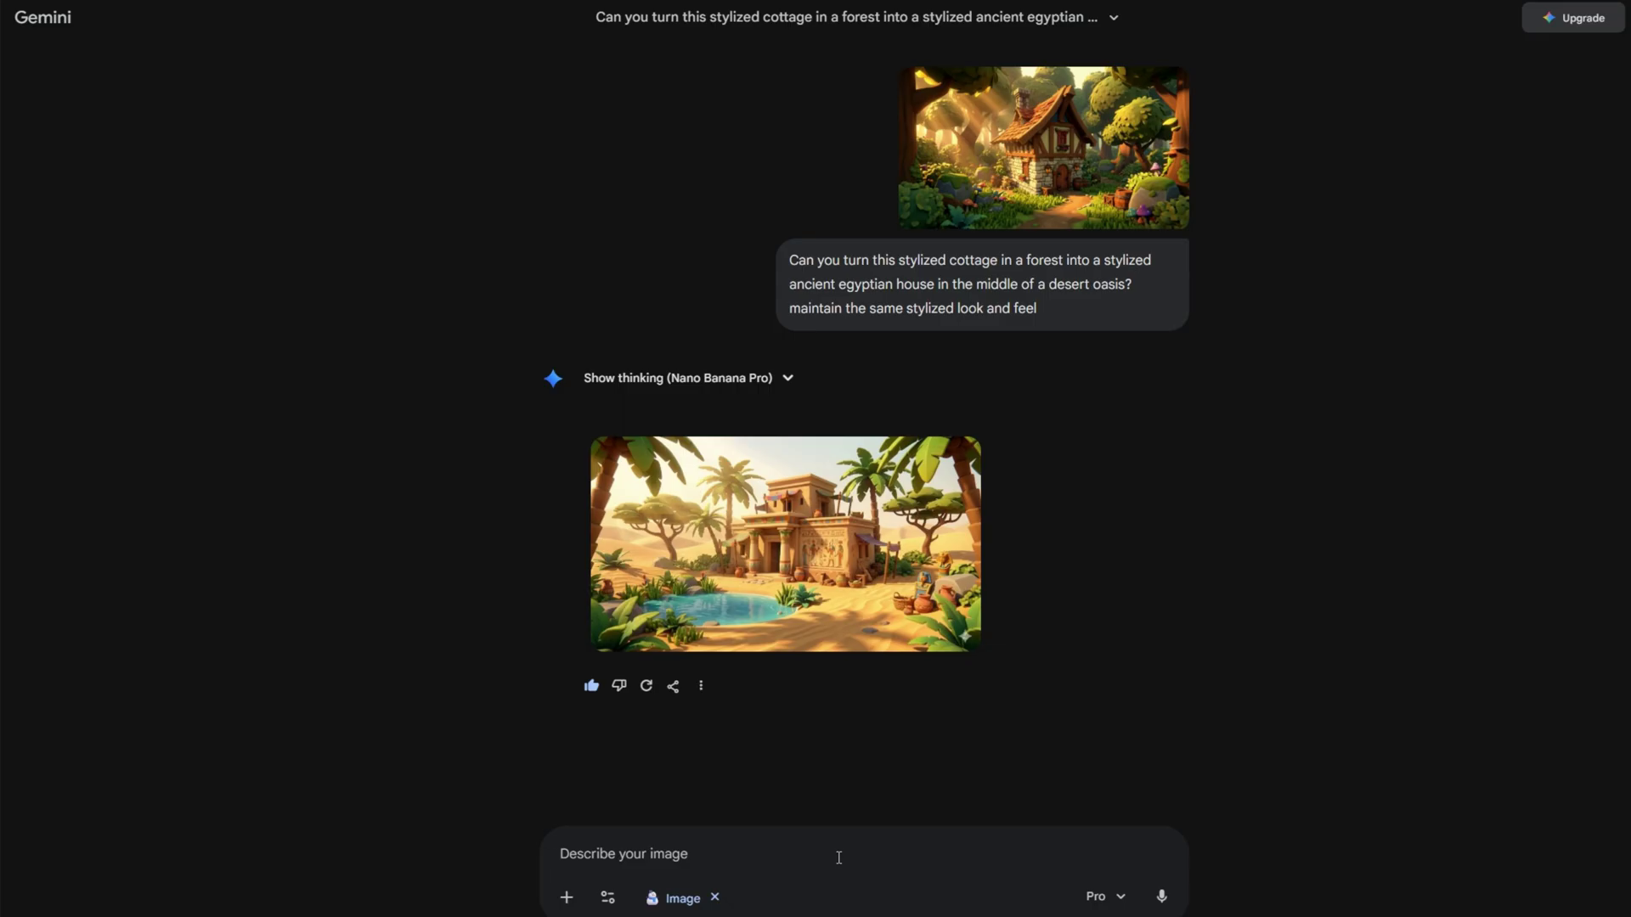
{"action": "mouse_move", "coordinate": [785, 543]}
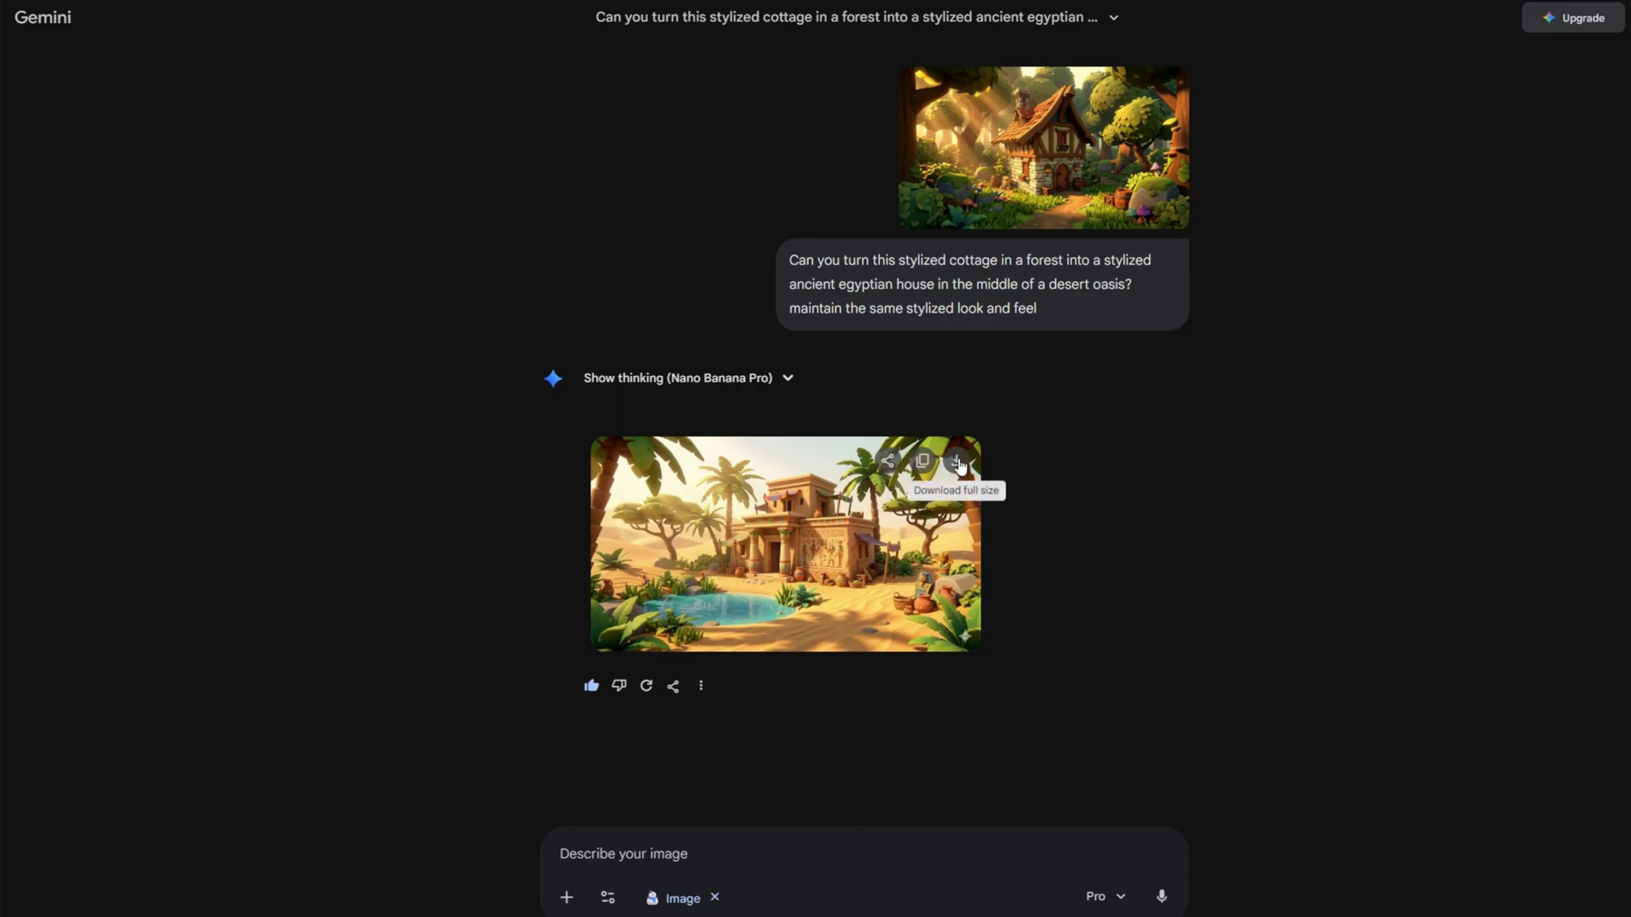
Download the oasis image, generate an expanded oasis town, and prompt a restyle matching image 2.
{"action": "left_click", "coordinate": [958, 463]}
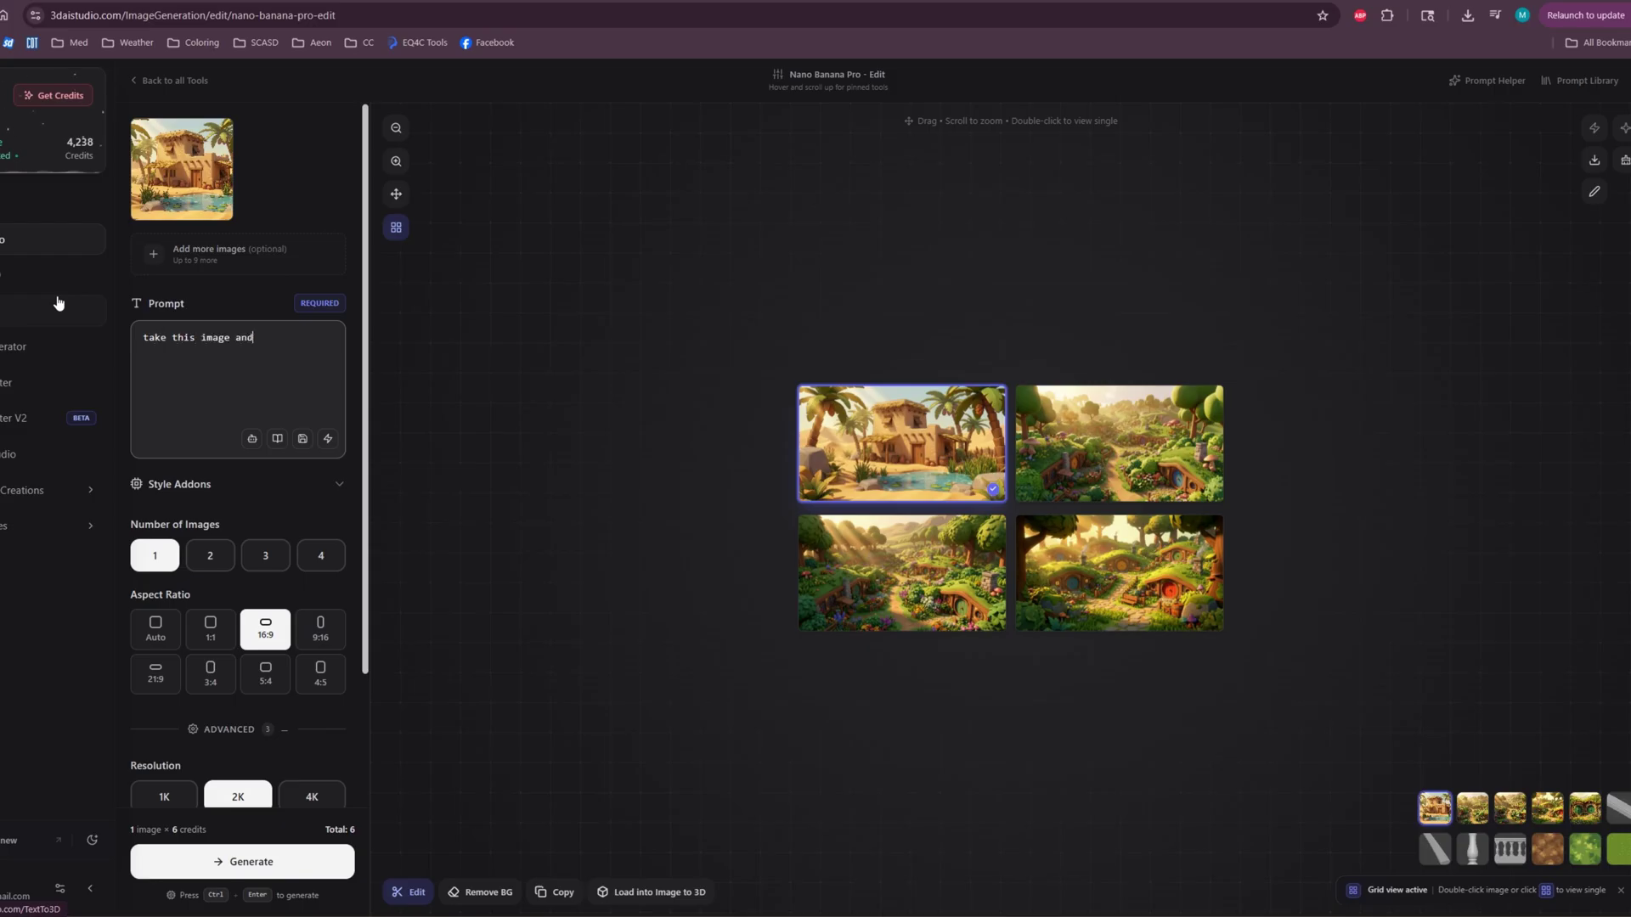
{"action": "type", "text": "ards to create"}
{"action": "key", "text": "BackSpace"}
{"action": "key", "text": "BackSpace"}
{"action": "type", "text": "ent egyptian desert oasis town"}
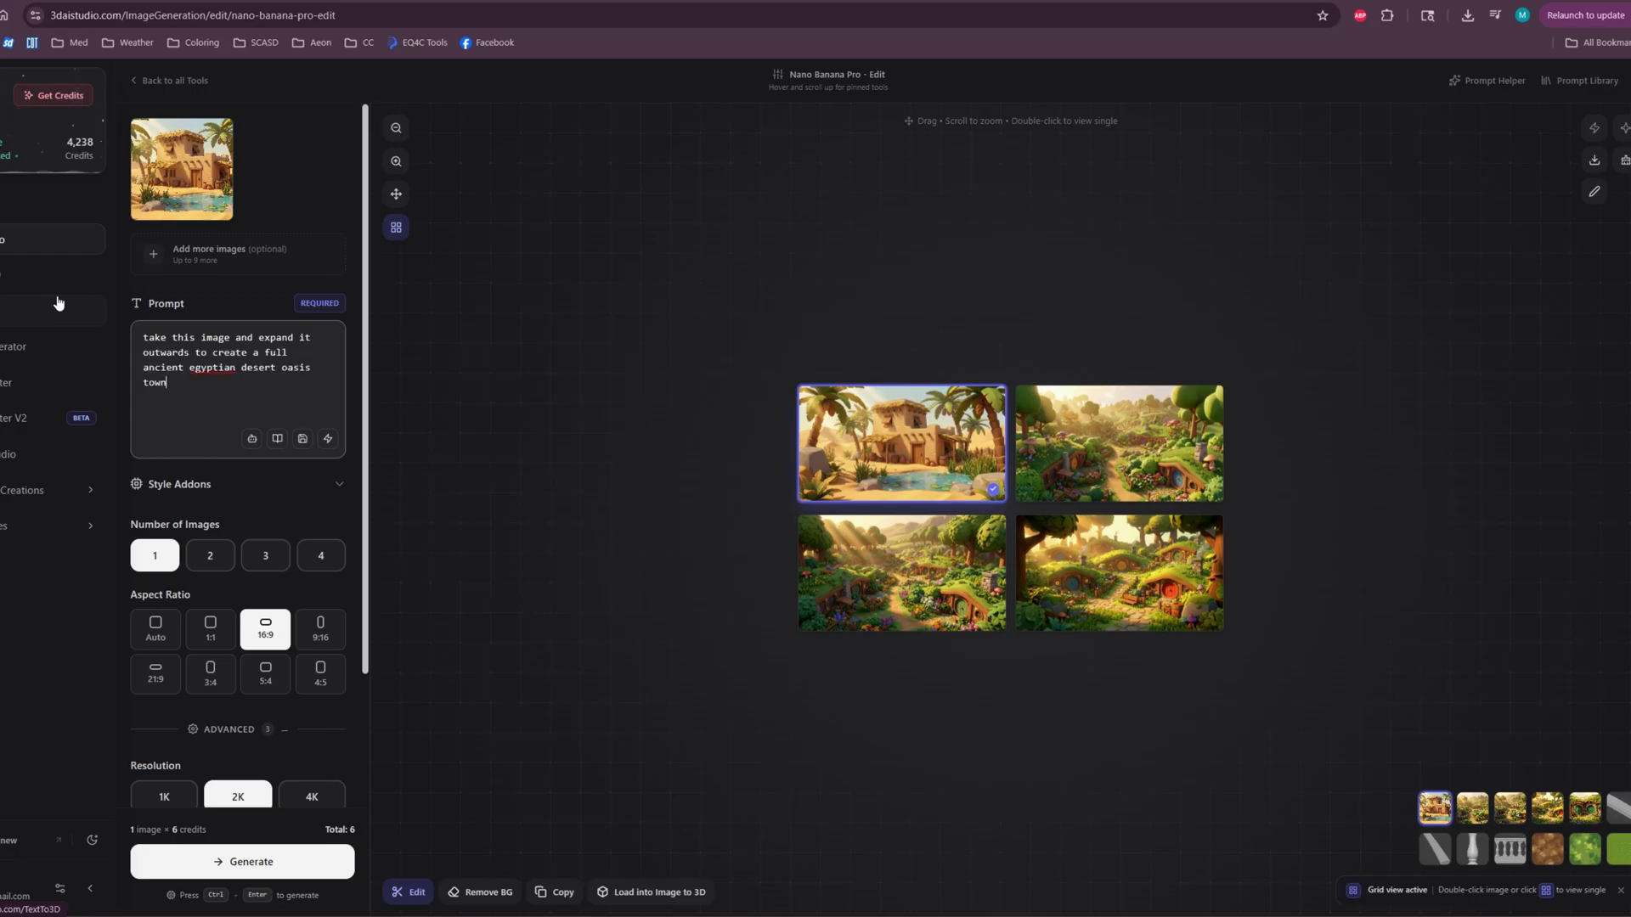
{"action": "key", "text": "ctrl+Return"}
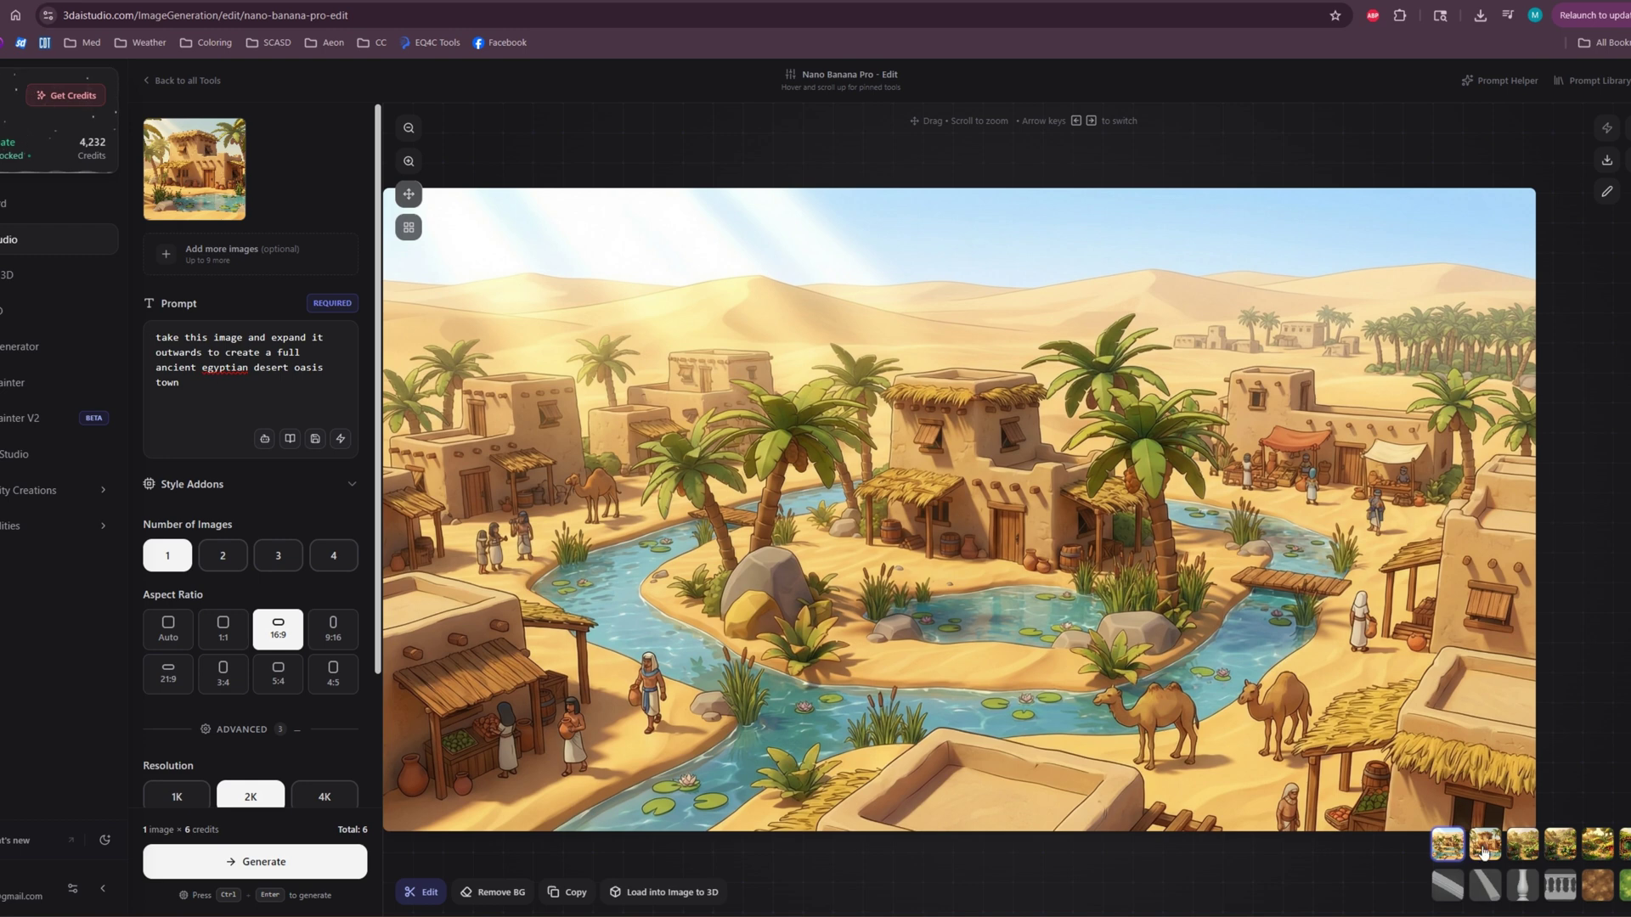
{"action": "type", "text": "of a stylized/realistic look and feel similar to the stlylized look o"}
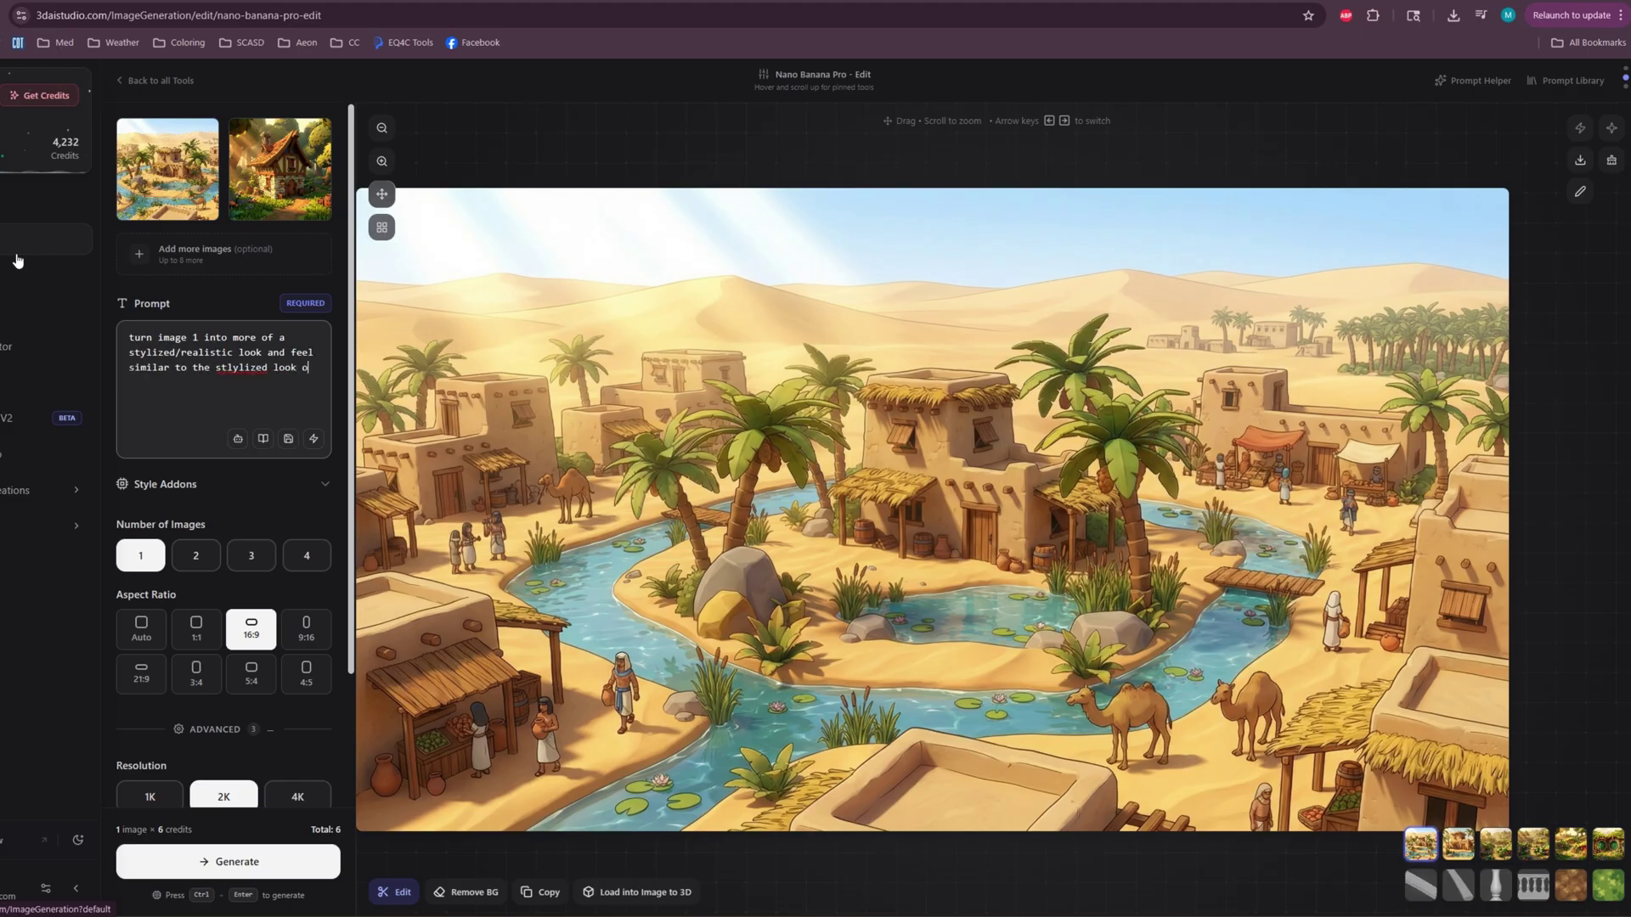
{"action": "type", "text": "f image 2. remove all of the people and aa"}
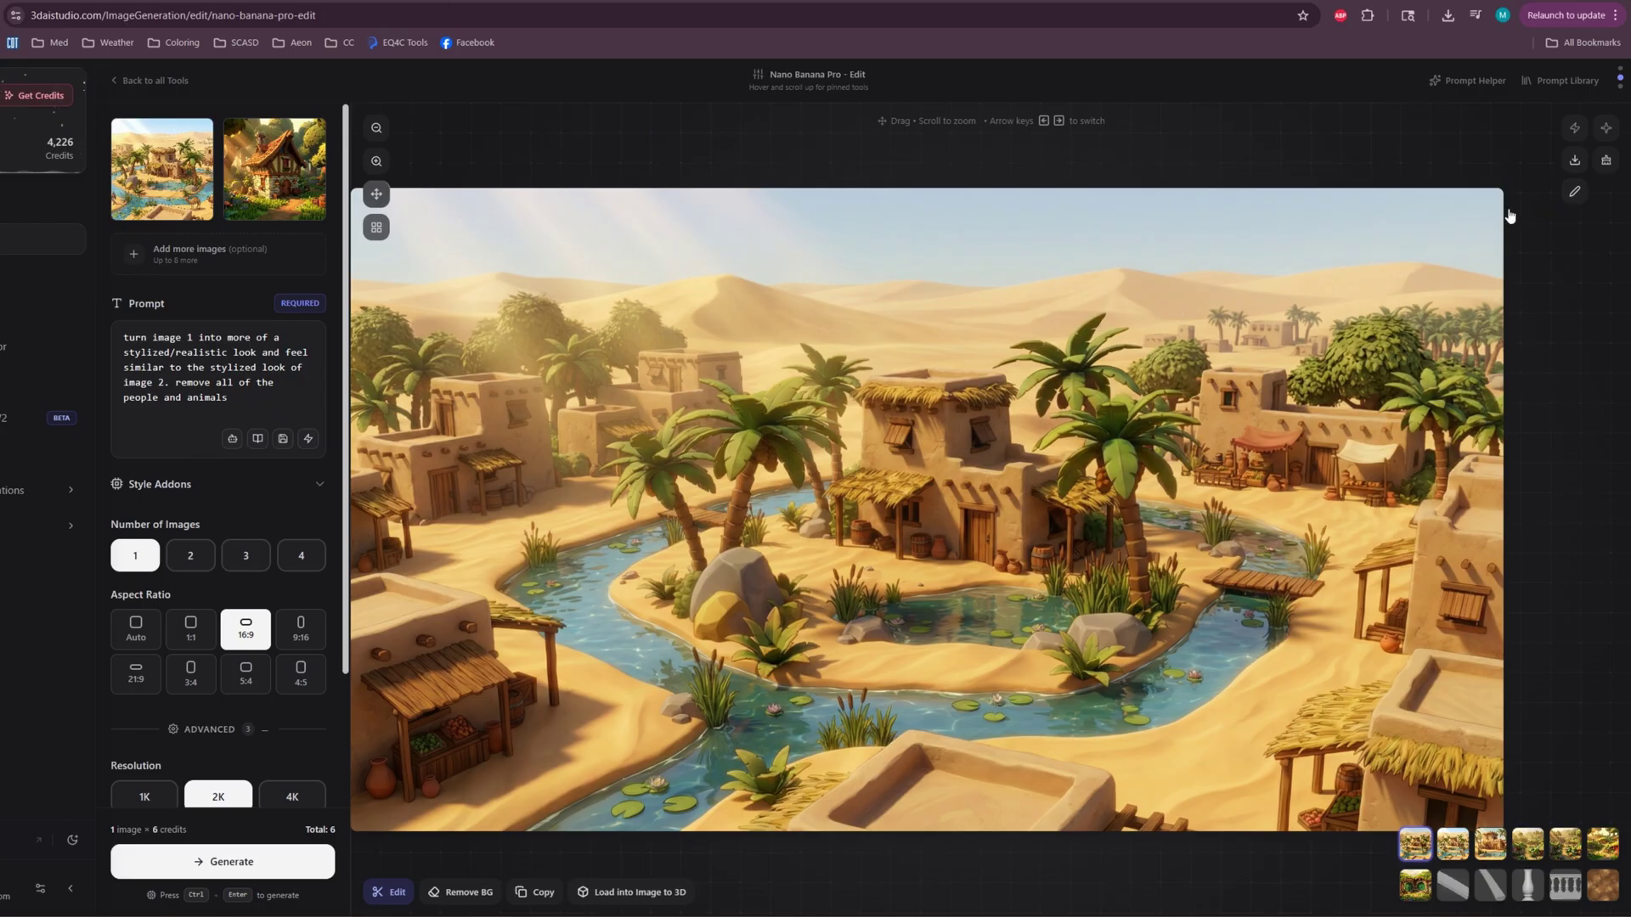
Use the restyled town image as input and prompt to isolate one house on white.
{"action": "left_click", "coordinate": [1573, 195]}
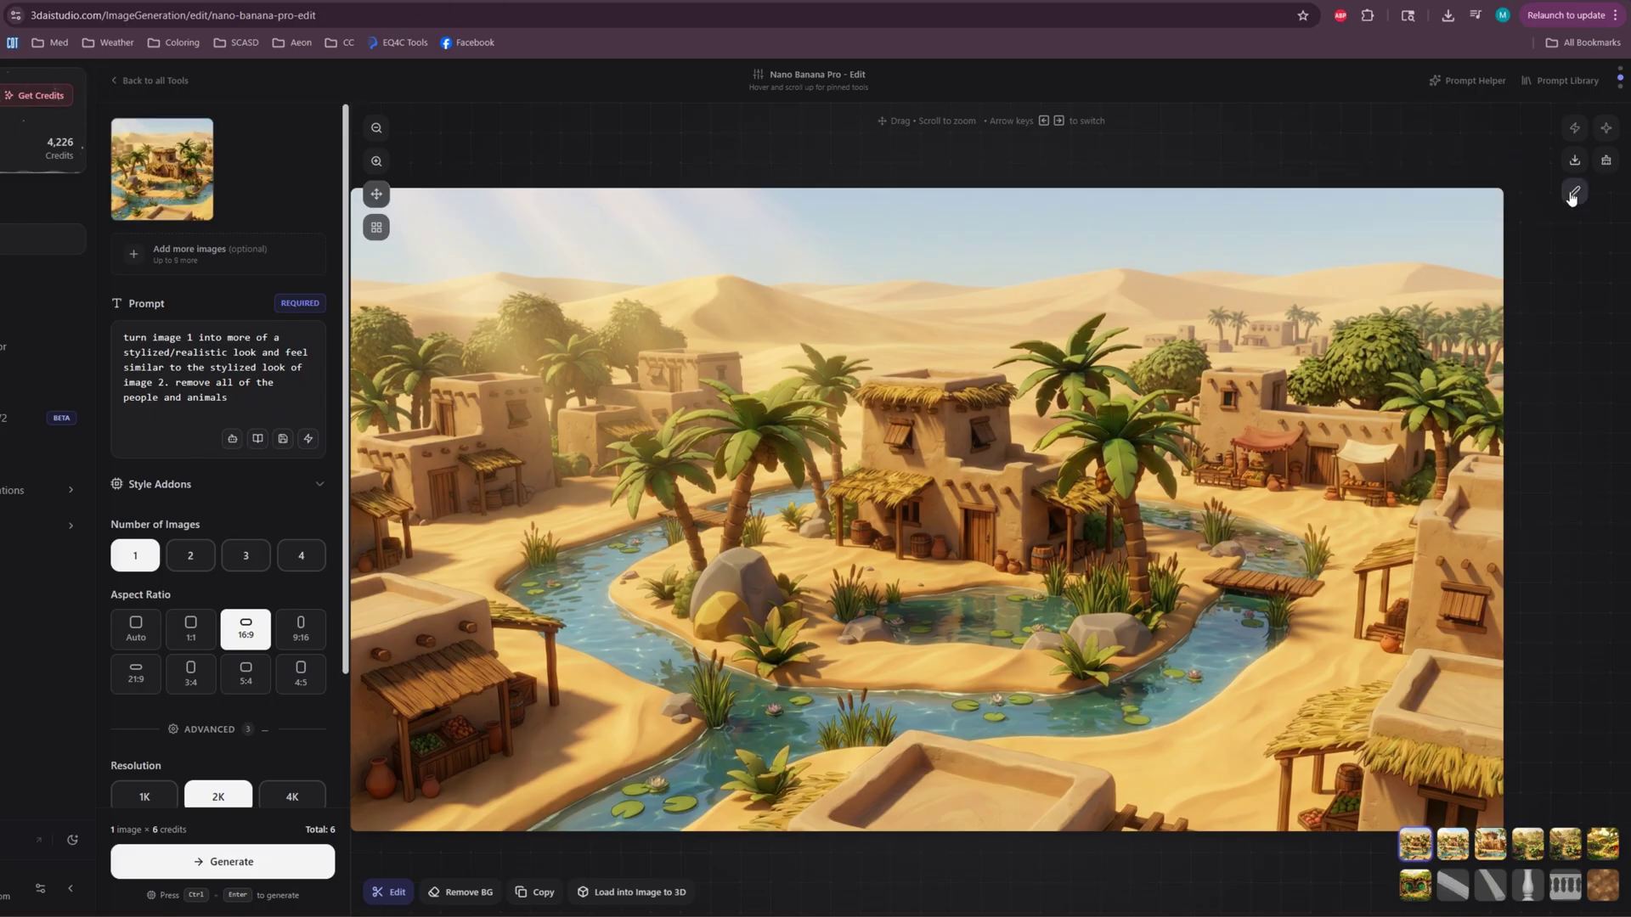
{"action": "key", "text": "ctrl+a"}
{"action": "type", "text": "isolate just one of the houses, make the backgro"}
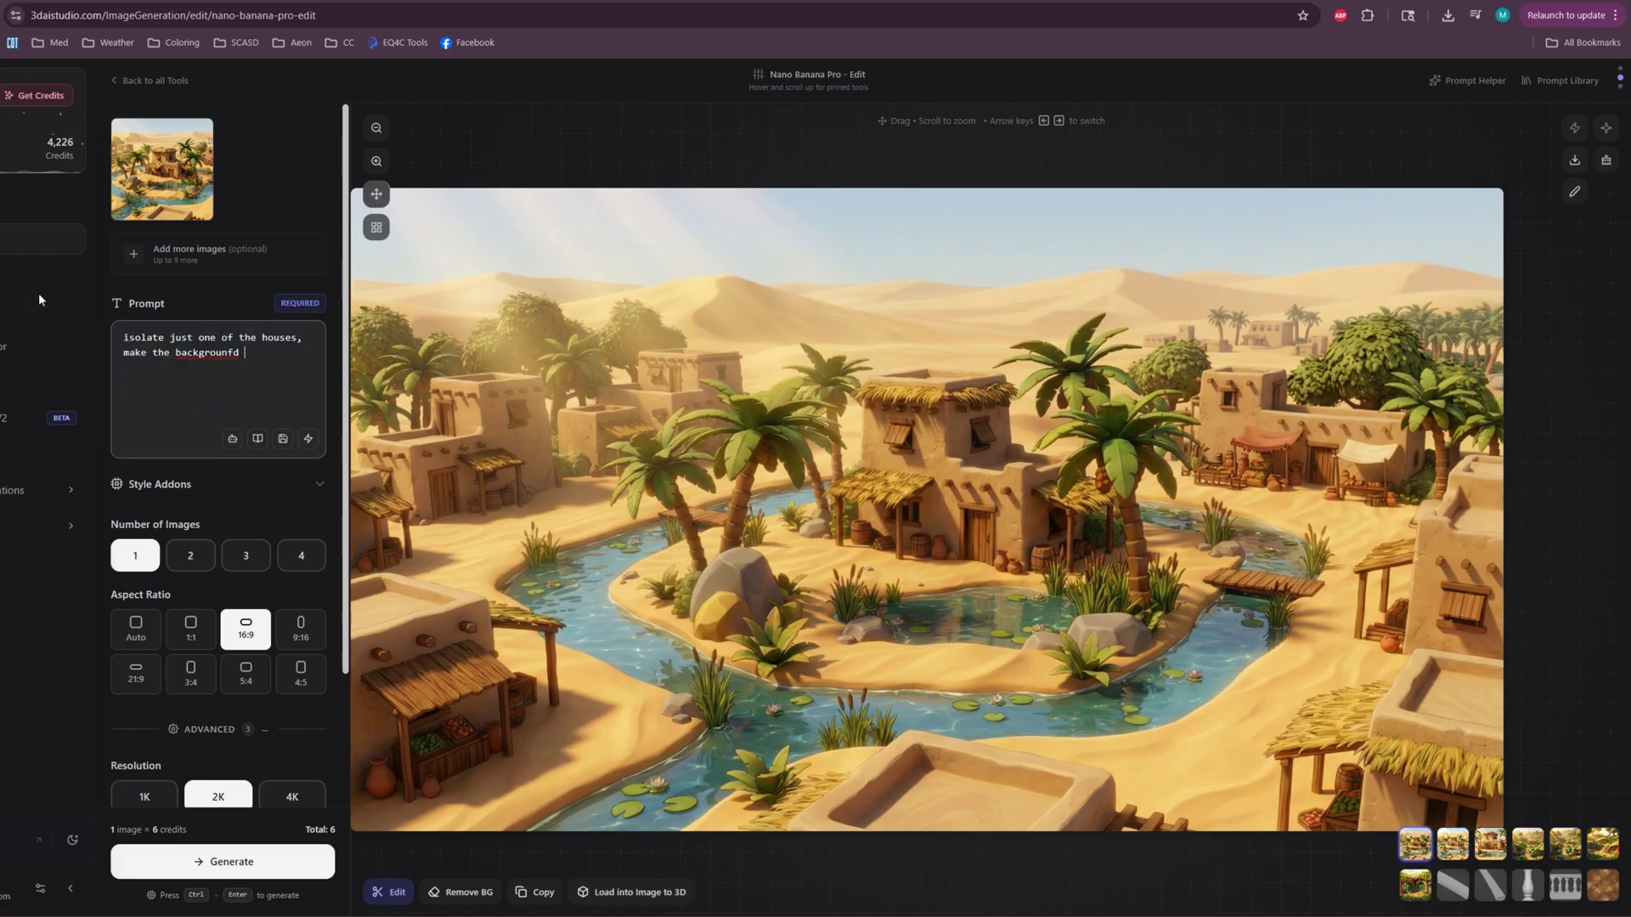
{"action": "type", "text": "und white, point"}
{"action": "type", "text": " the virtual camera at an orthograph"}
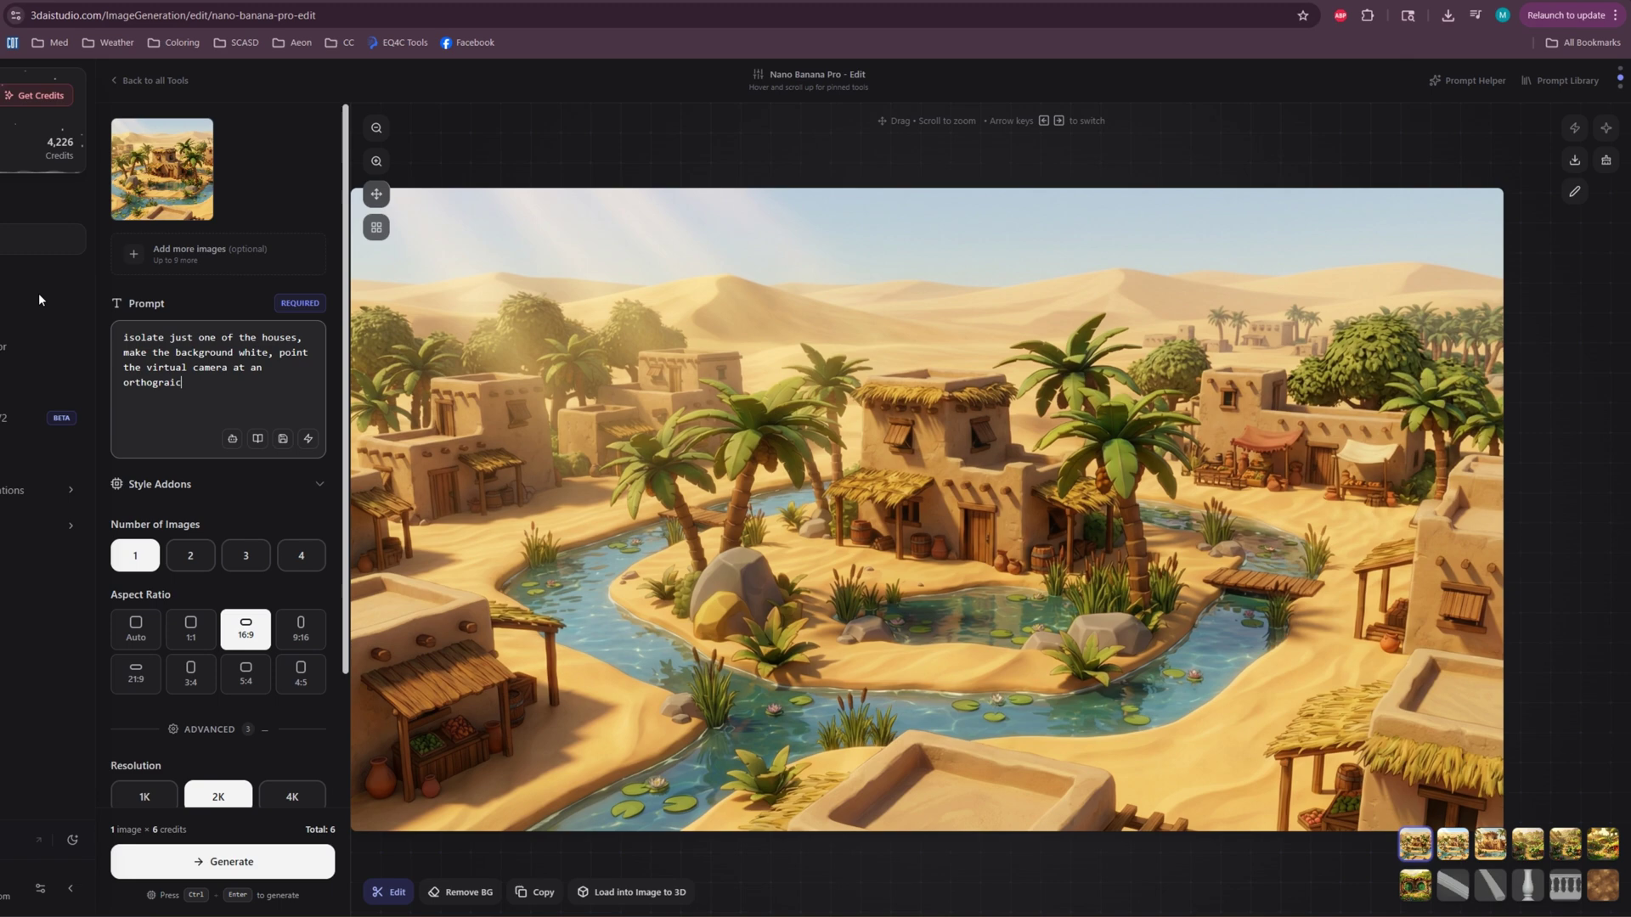
{"action": "type", "text": "ic 45 degree angle to show the"}
{"action": "type", "text": " house"}
{"action": "type", "text": "all props"}
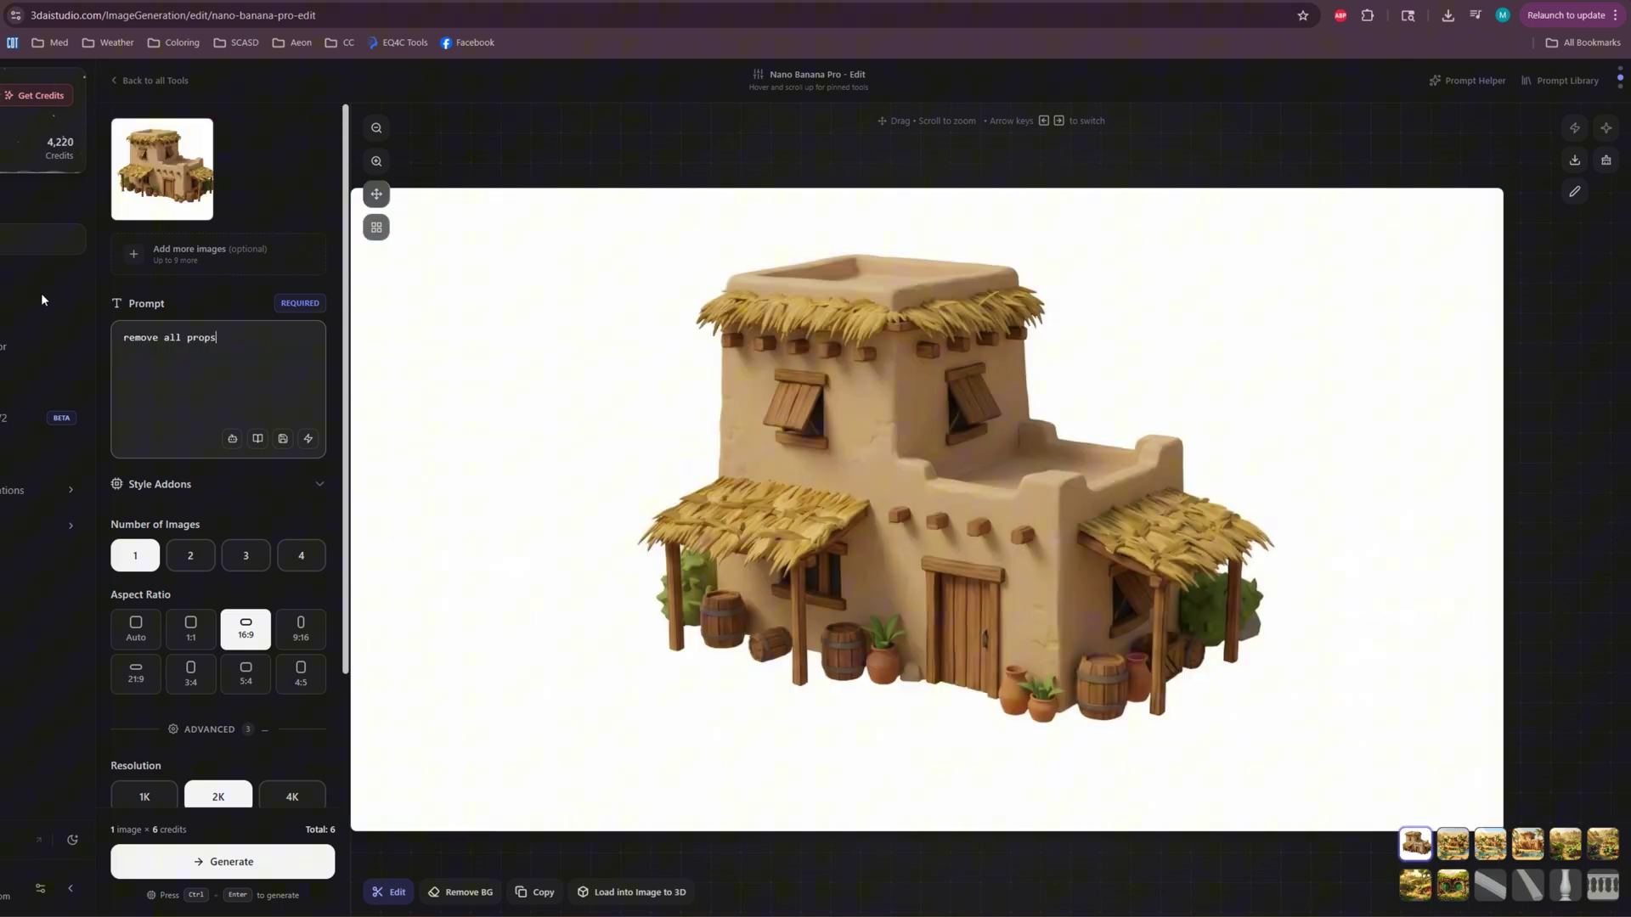
{"action": "type", "text": ": barrels, plants, bu"}
{"action": "type", "text": "shes, pots."}
{"action": "type", "text": " remove straw overh"}
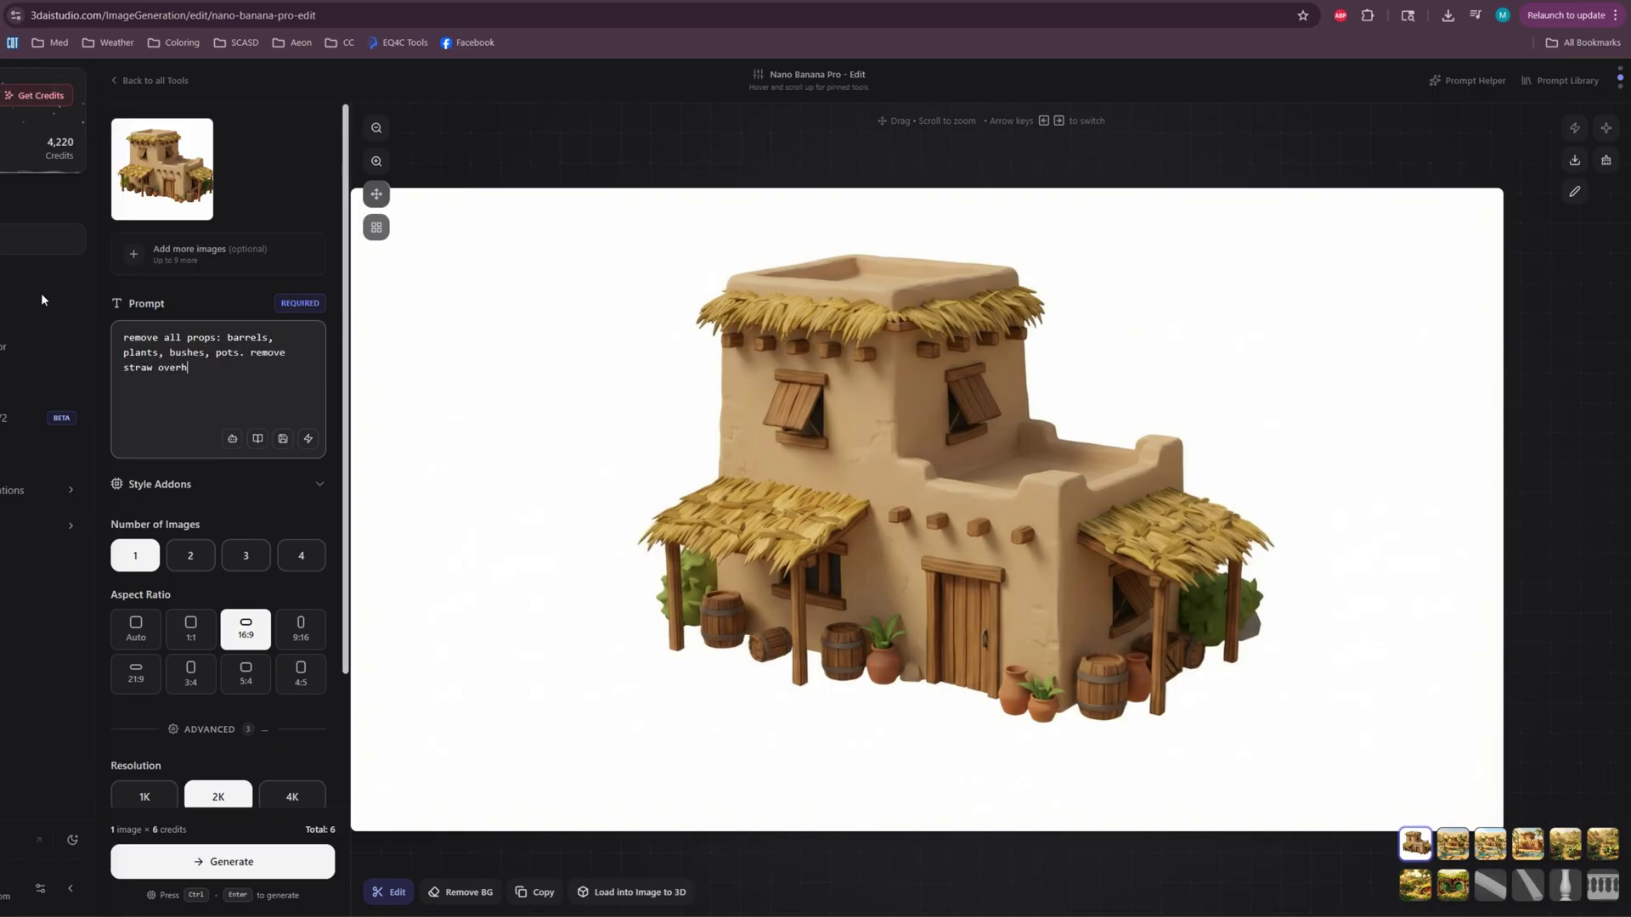
{"action": "type", "text": "angs on the front and side of the house"}
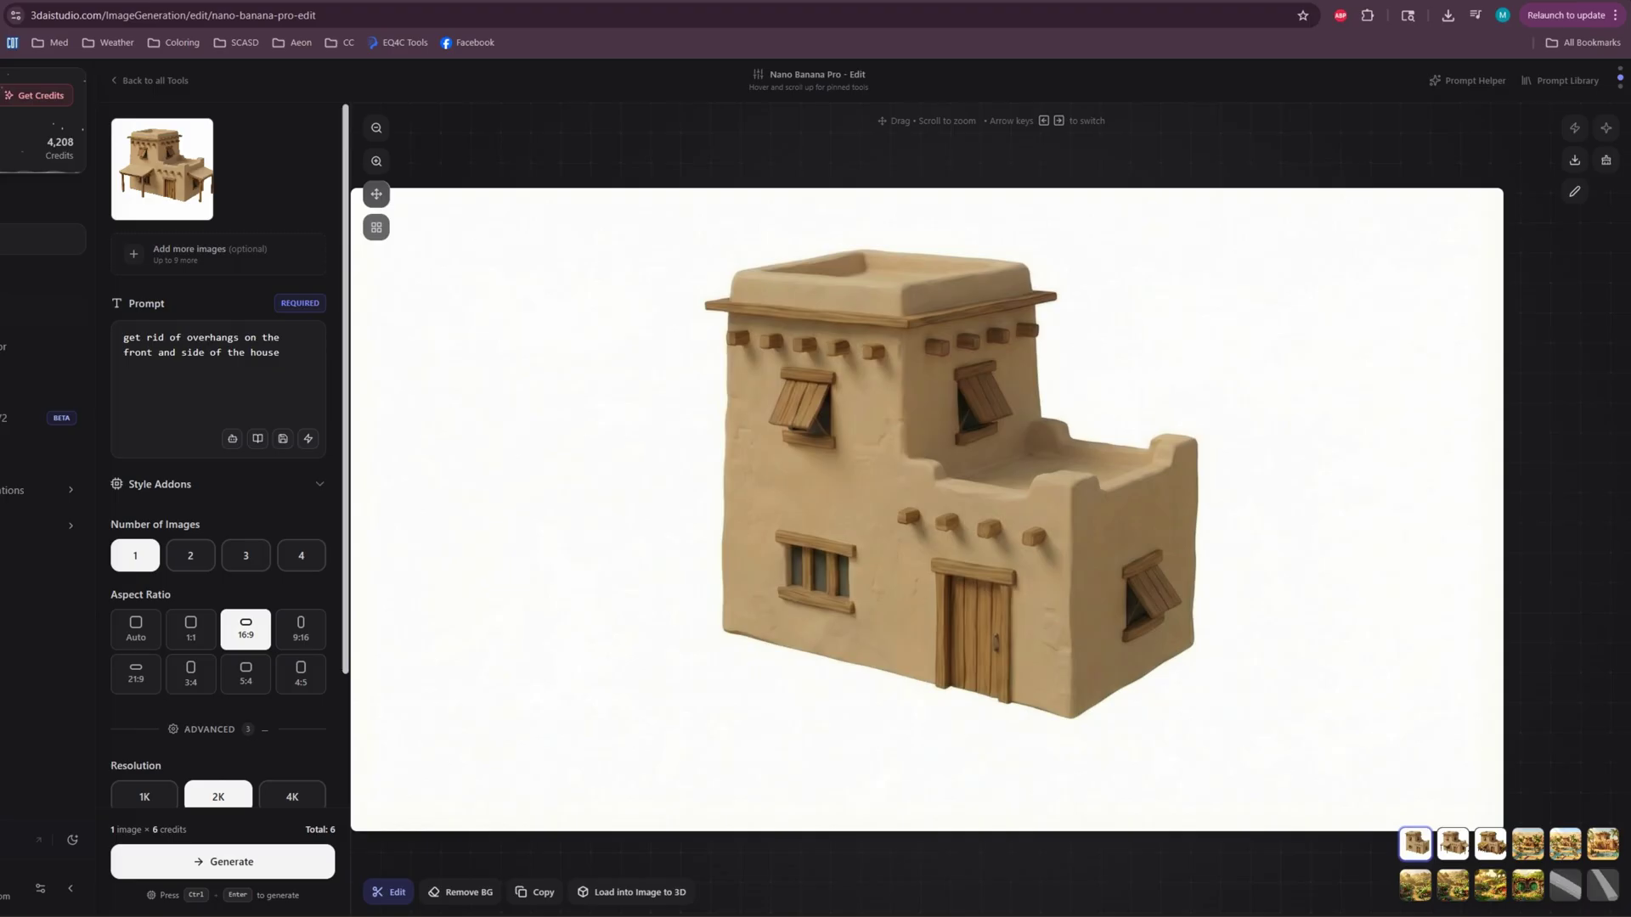
Prompt a variation of the house that keeps its simplicity and look and feel.
{"action": "type", "text": "tion of th"}
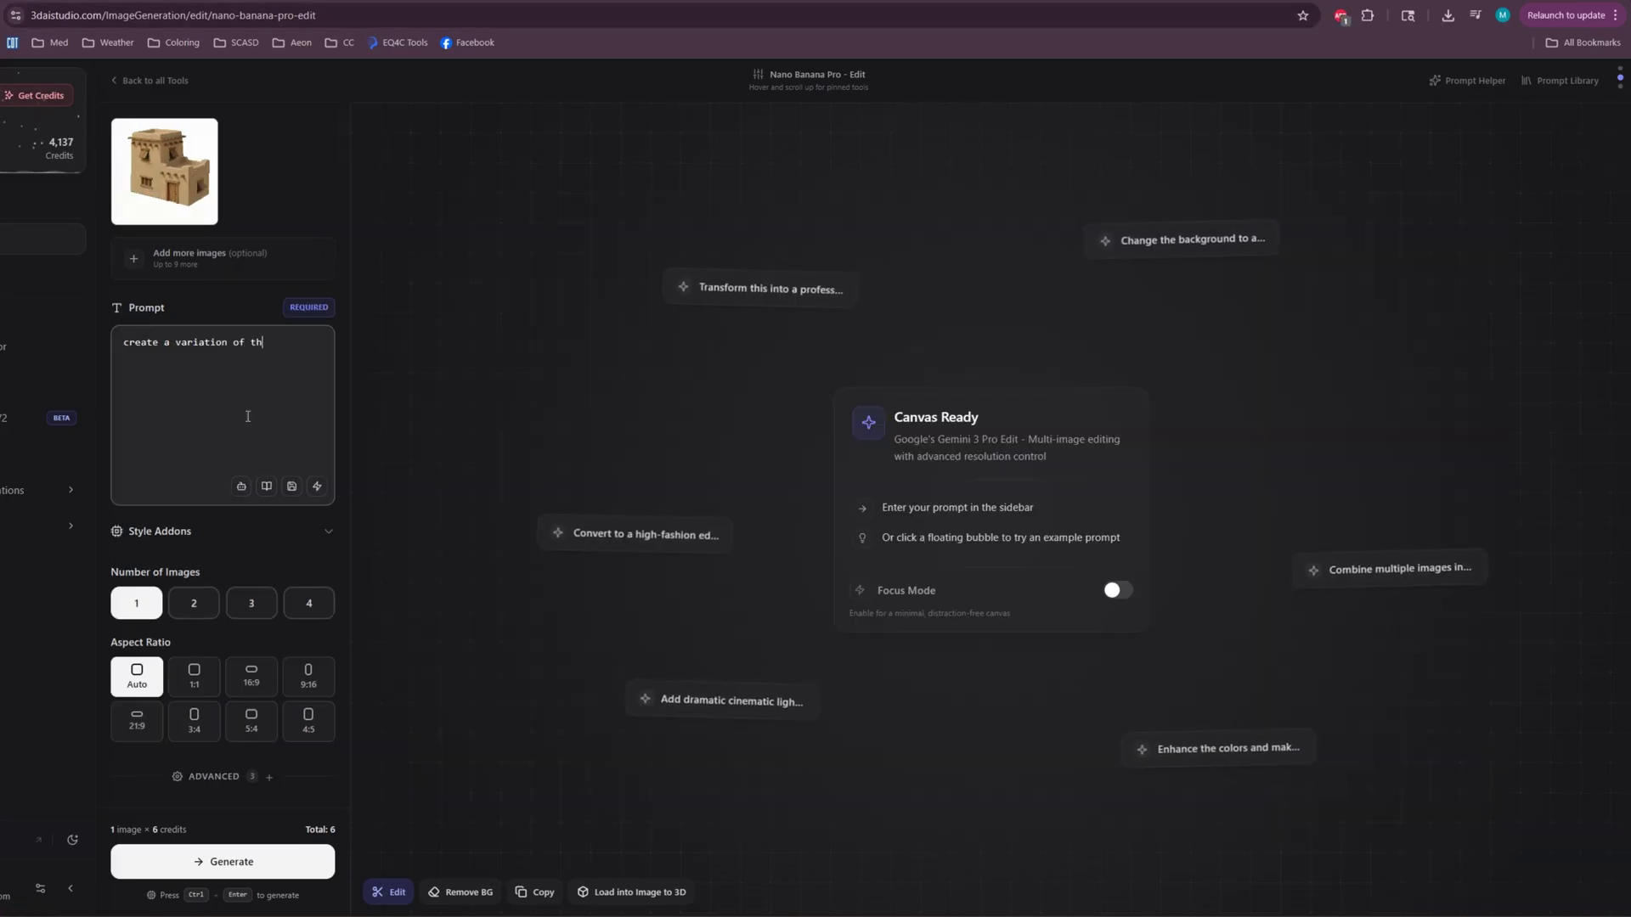
{"action": "type", "text": "is house, mainti"}
{"action": "key", "text": "BackSpace"}
{"action": "type", "text": "aining the simplicity a"}
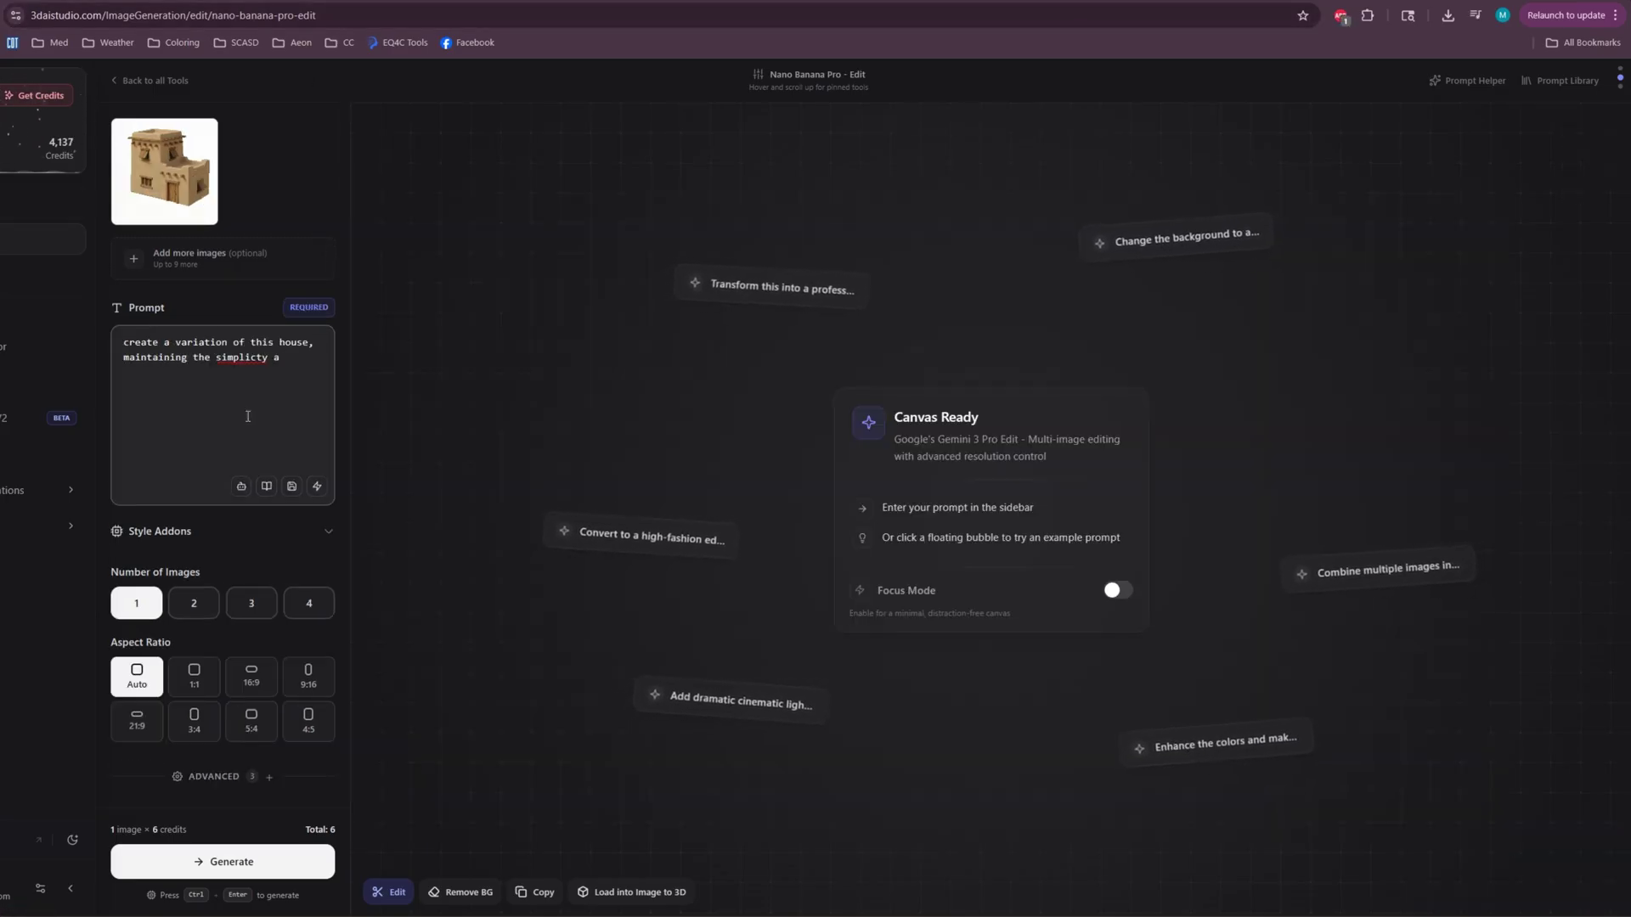
{"action": "type", "text": "nd look and feel"}
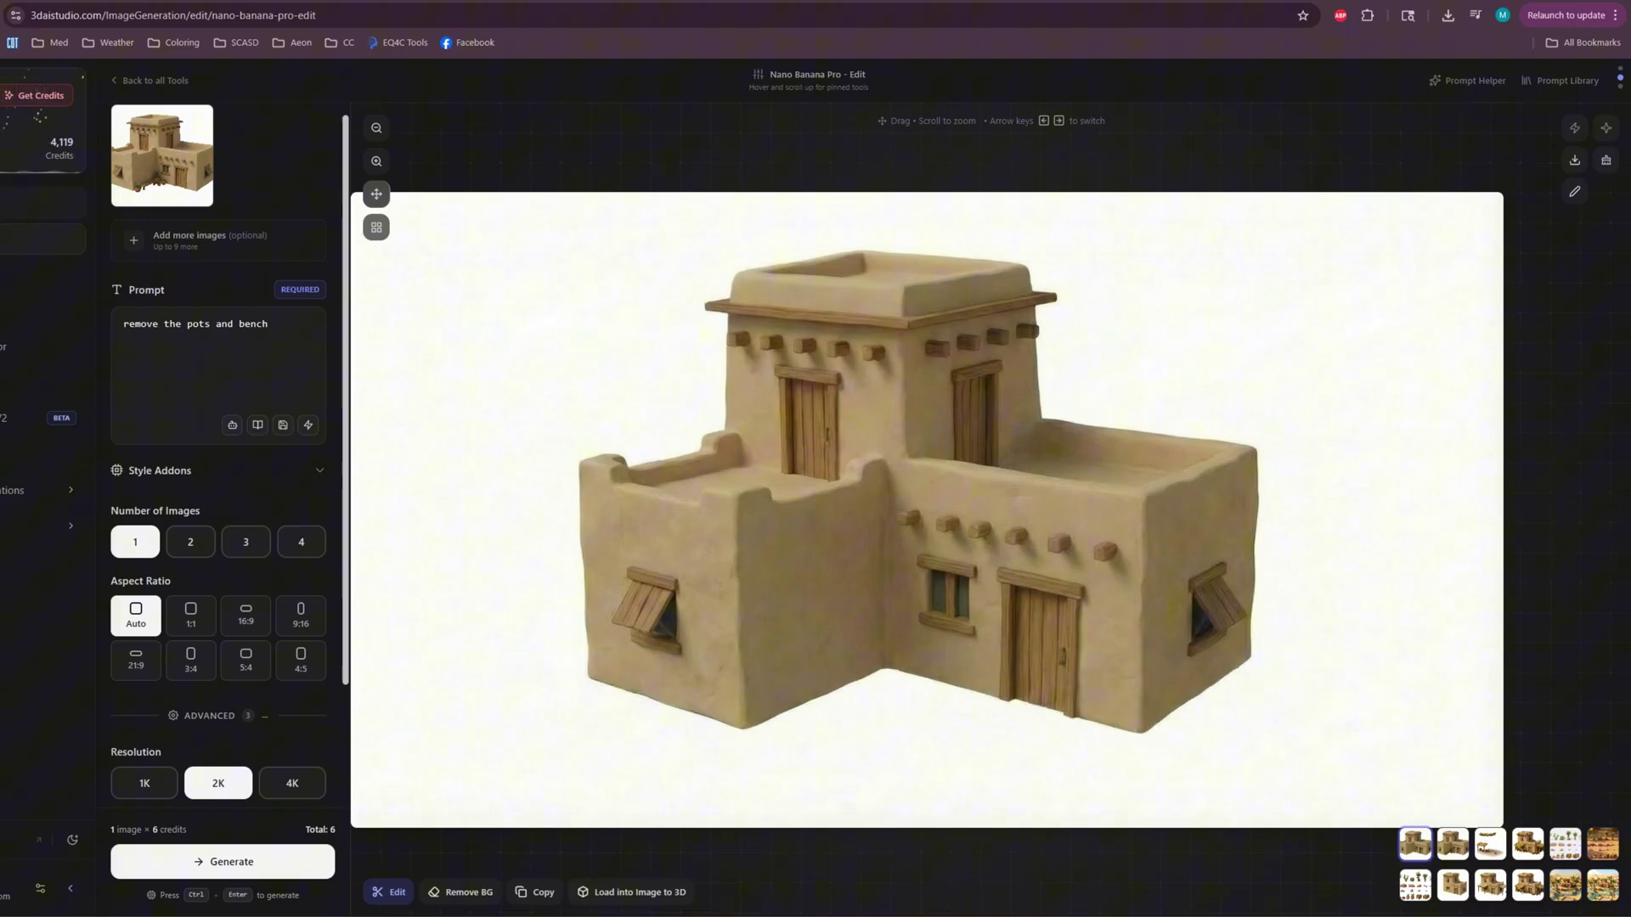
Set Face Count to 5000 in the Advanced settings and generate the 3D house model.
{"action": "scroll", "coordinate": [1394, 802], "scroll_direction": "down", "scroll_amount": 3}
{"action": "scroll", "coordinate": [1393, 802], "scroll_direction": "down", "scroll_amount": 1}
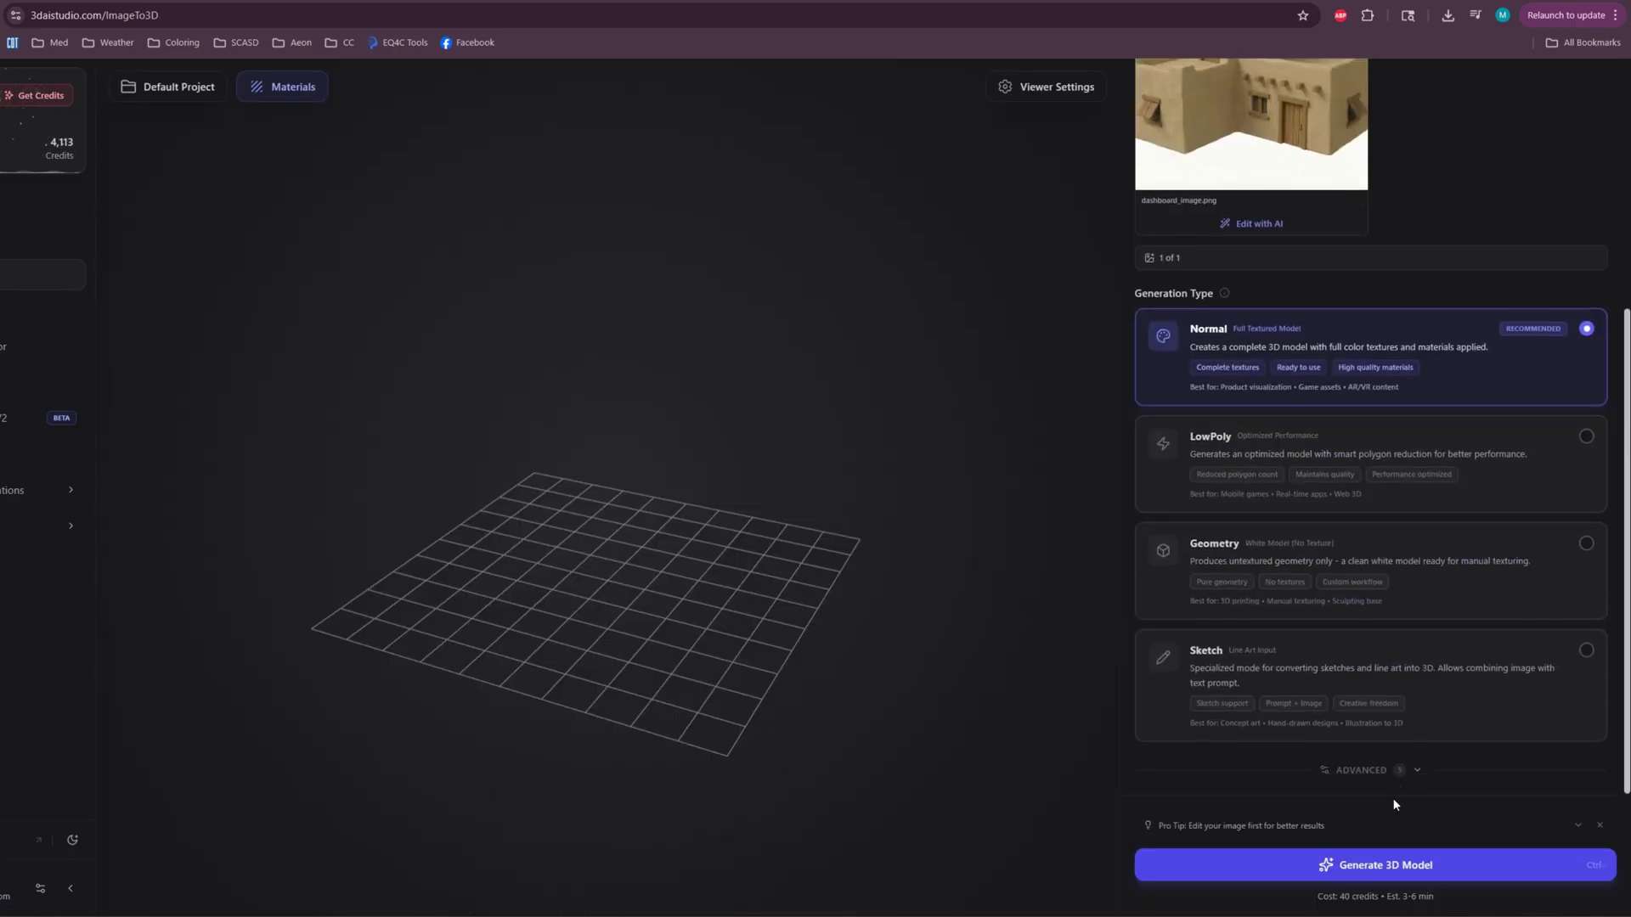
{"action": "left_click", "coordinate": [1378, 787]}
{"action": "scroll", "coordinate": [1325, 739], "scroll_direction": "down", "scroll_amount": 2}
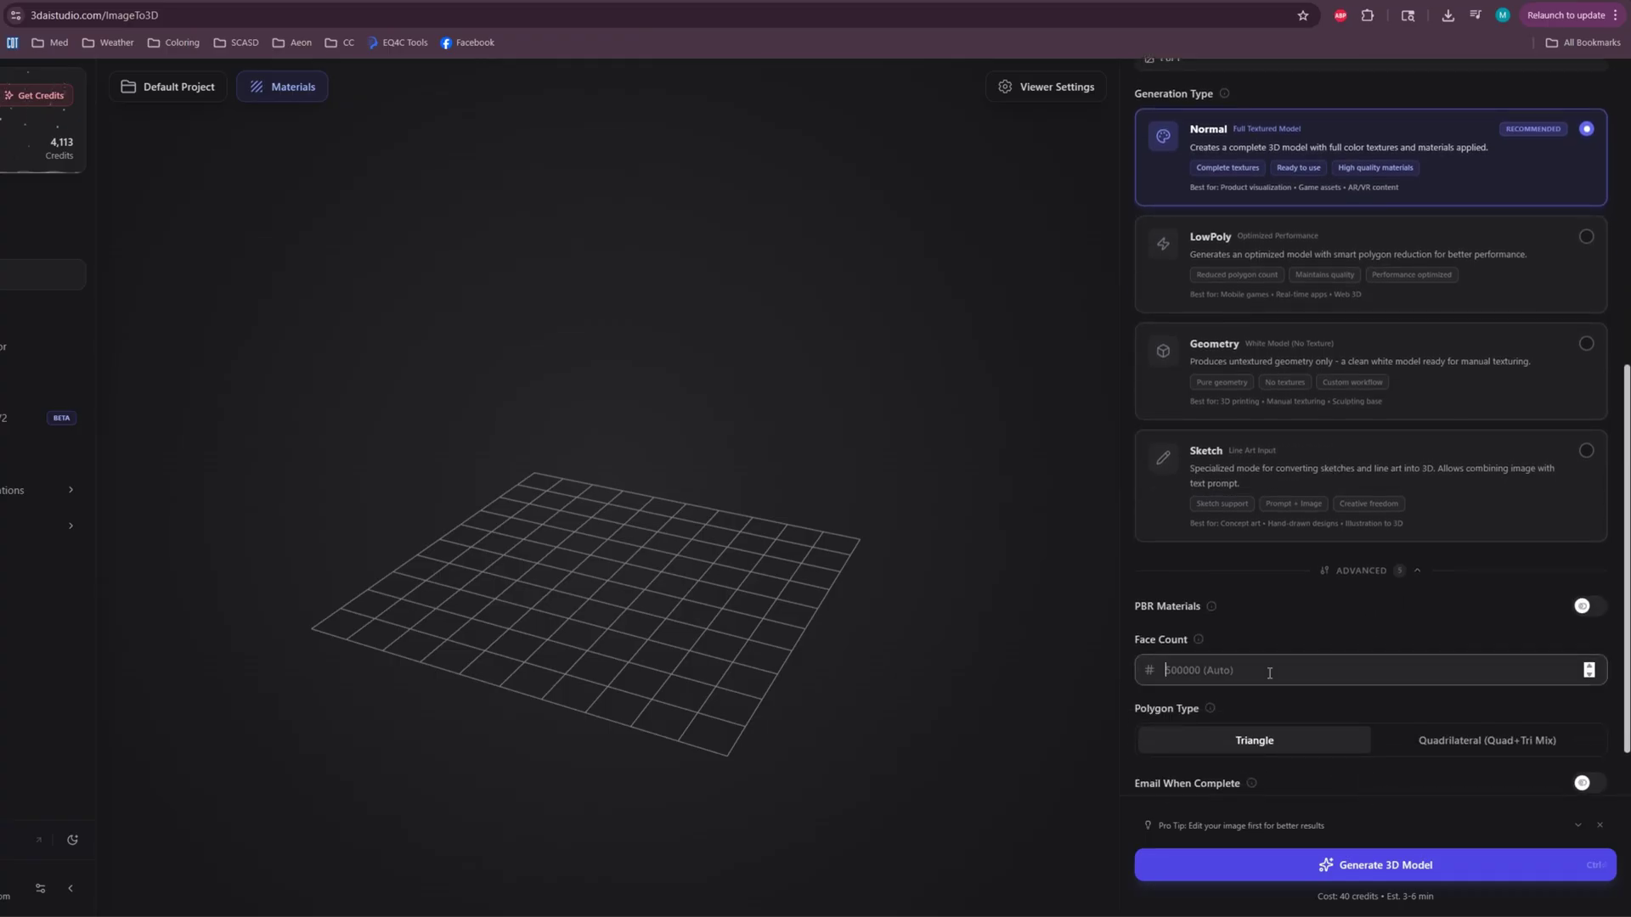
{"action": "type", "text": "5000"}
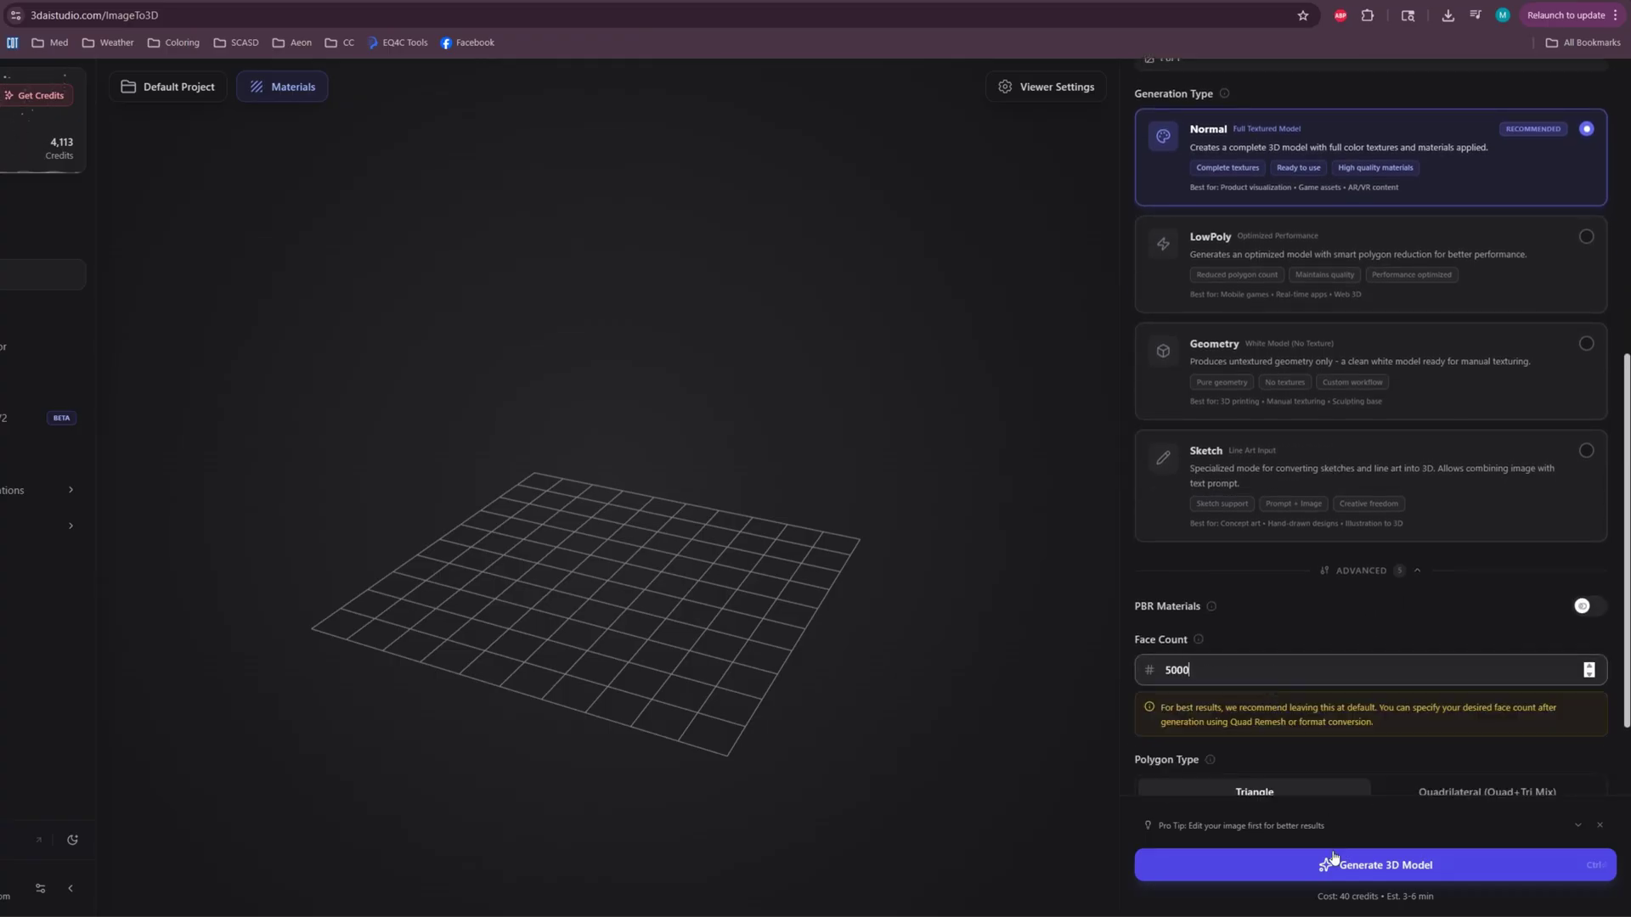
{"action": "left_click", "coordinate": [1332, 857]}
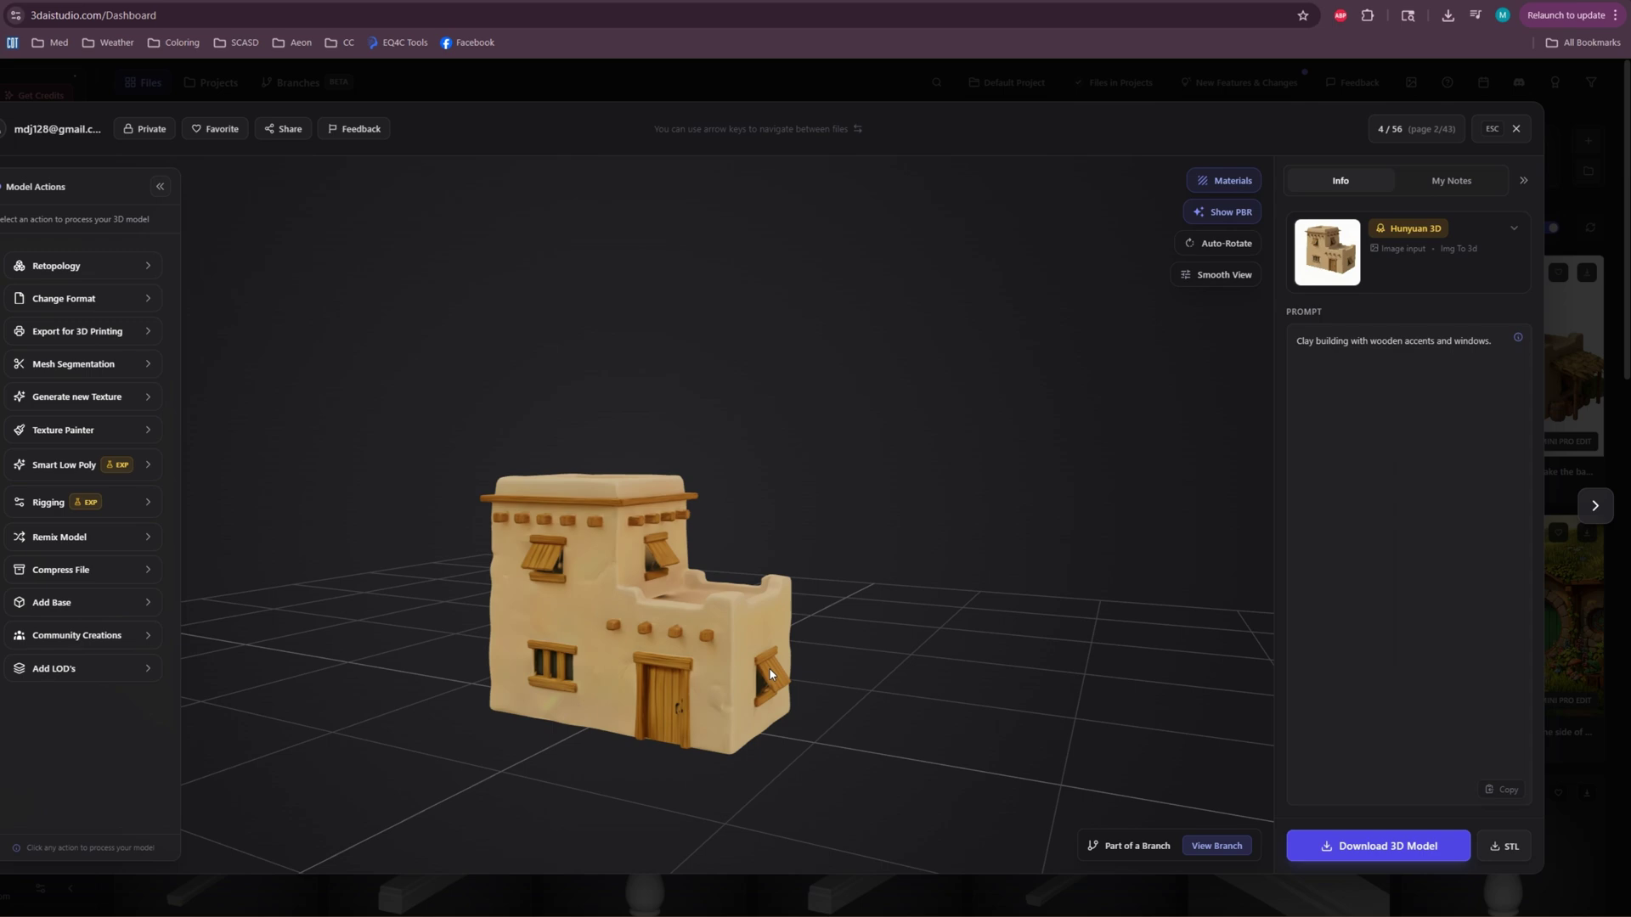
Orbit and zoom around the generated house model to inspect it from several sides.
{"action": "left_click_drag", "start_coordinate": [768, 667], "coordinate": [841, 609]}
{"action": "scroll", "coordinate": [661, 670], "scroll_direction": "up", "scroll_amount": 3}
{"action": "scroll", "coordinate": [620, 673], "scroll_direction": "up", "scroll_amount": 3}
{"action": "scroll", "coordinate": [579, 677], "scroll_direction": "up", "scroll_amount": 4}
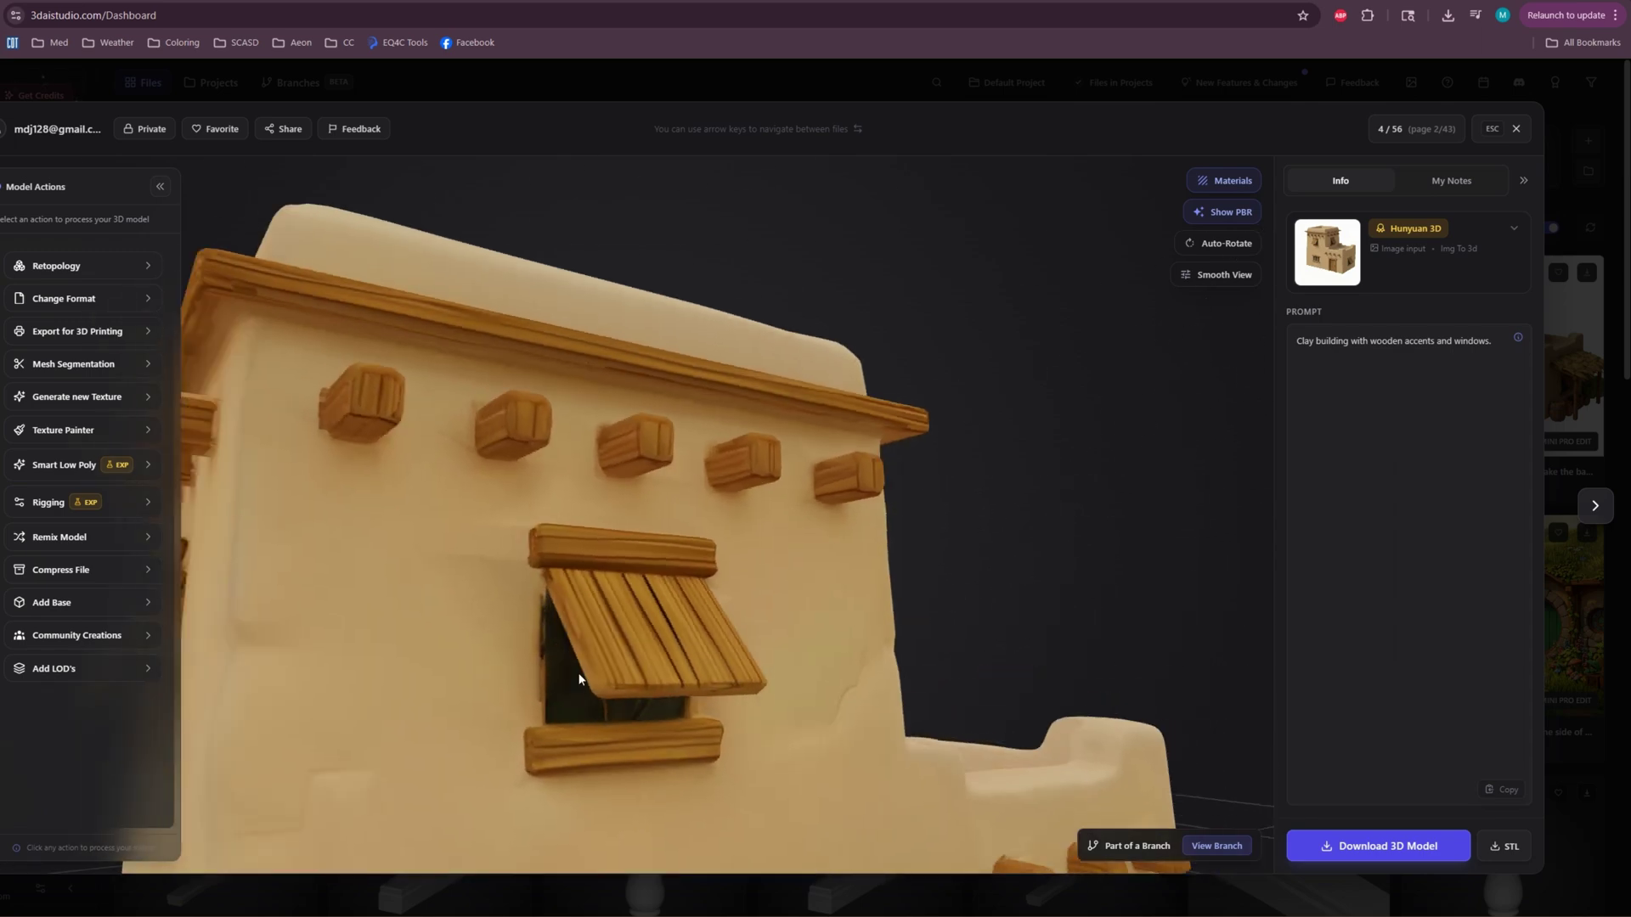
{"action": "left_click_drag", "start_coordinate": [579, 677], "coordinate": [640, 659]}
{"action": "scroll", "coordinate": [764, 680], "scroll_direction": "down", "scroll_amount": 5}
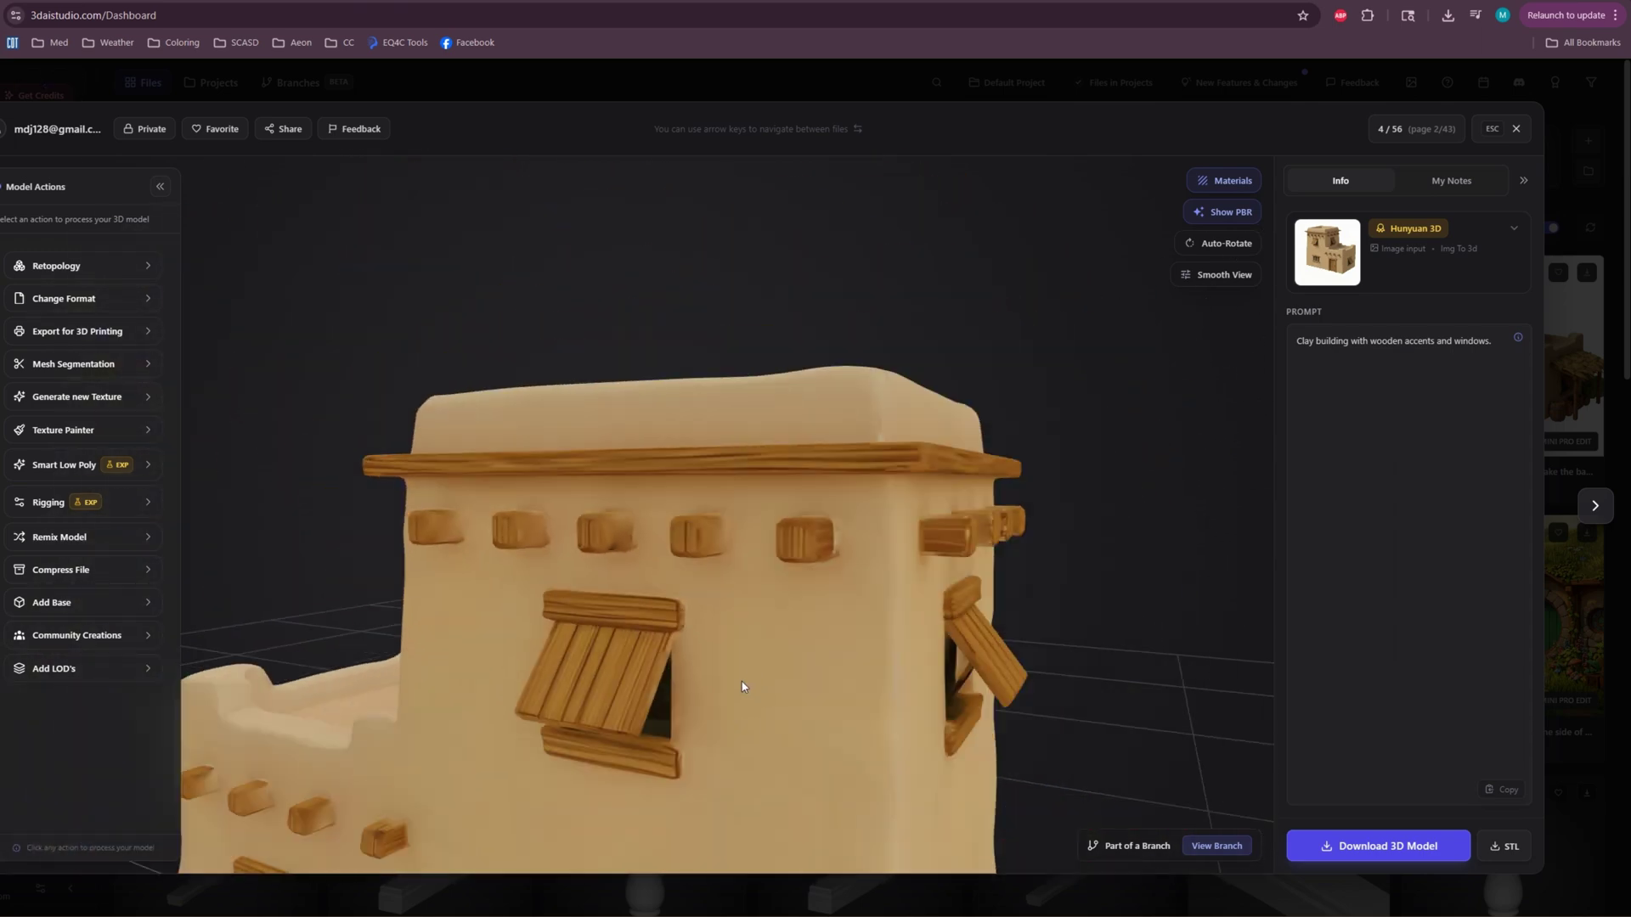
{"action": "scroll", "coordinate": [741, 687], "scroll_direction": "down", "scroll_amount": 5}
{"action": "mouse_move", "coordinate": [741, 686]}
{"action": "left_mouse_down"}
{"action": "mouse_move", "coordinate": [702, 407]}
{"action": "mouse_move", "coordinate": [891, 499]}
{"action": "mouse_move", "coordinate": [837, 564]}
{"action": "mouse_move", "coordinate": [798, 538]}
{"action": "left_mouse_up"}
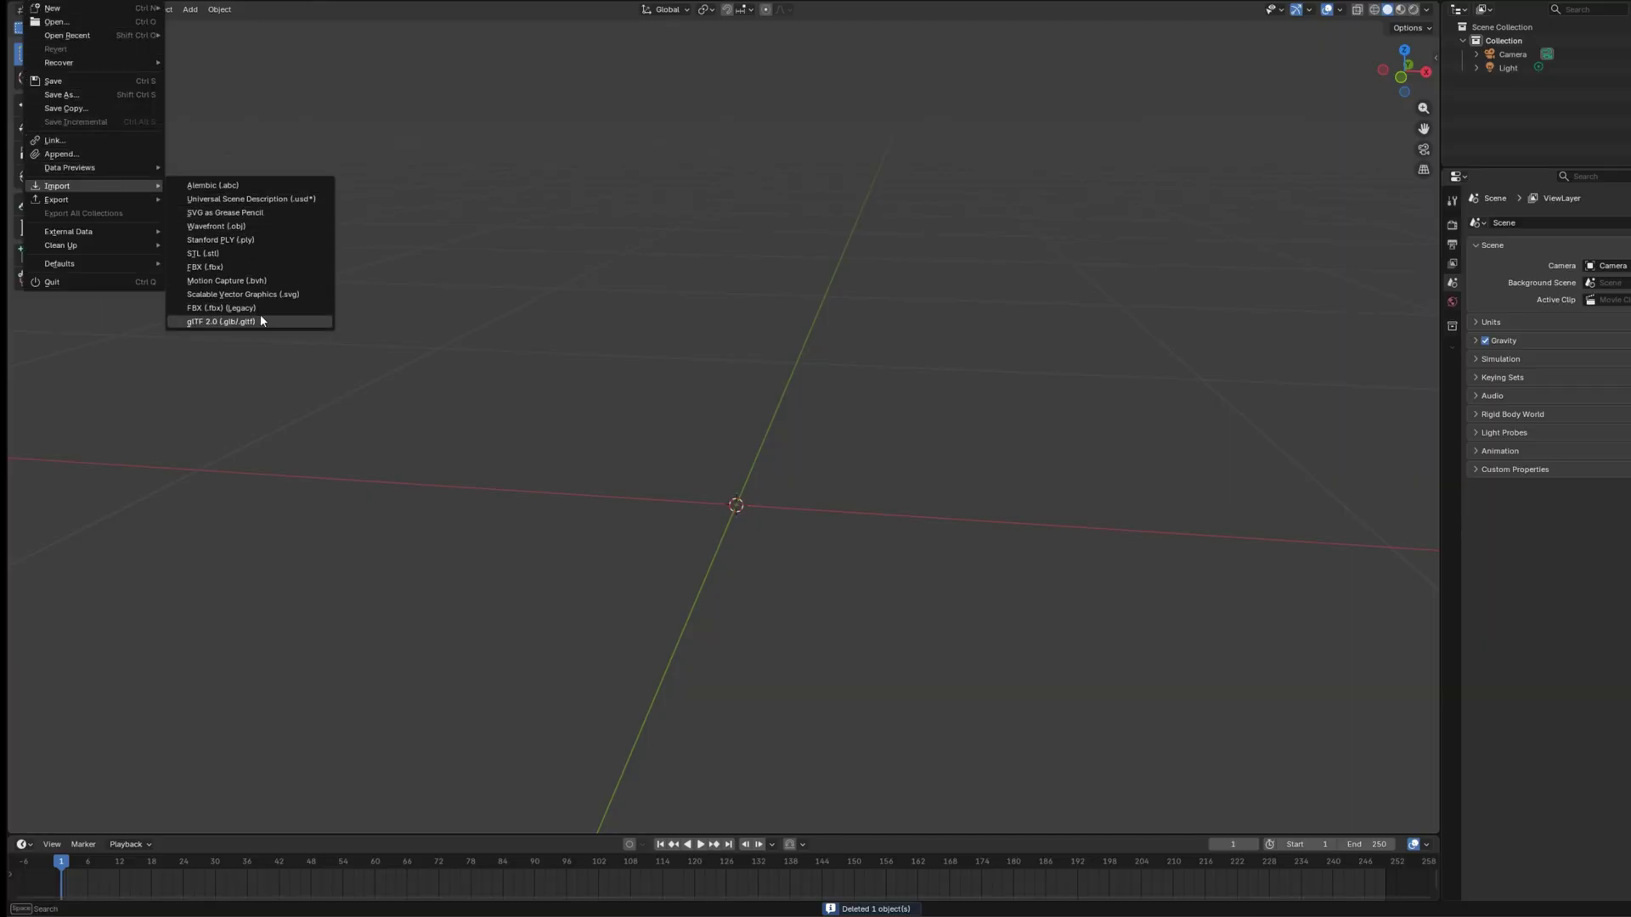
Import the clay building glTF into Blender and check it in wireframe and Material Preview.
{"action": "left_click", "coordinate": [262, 321]}
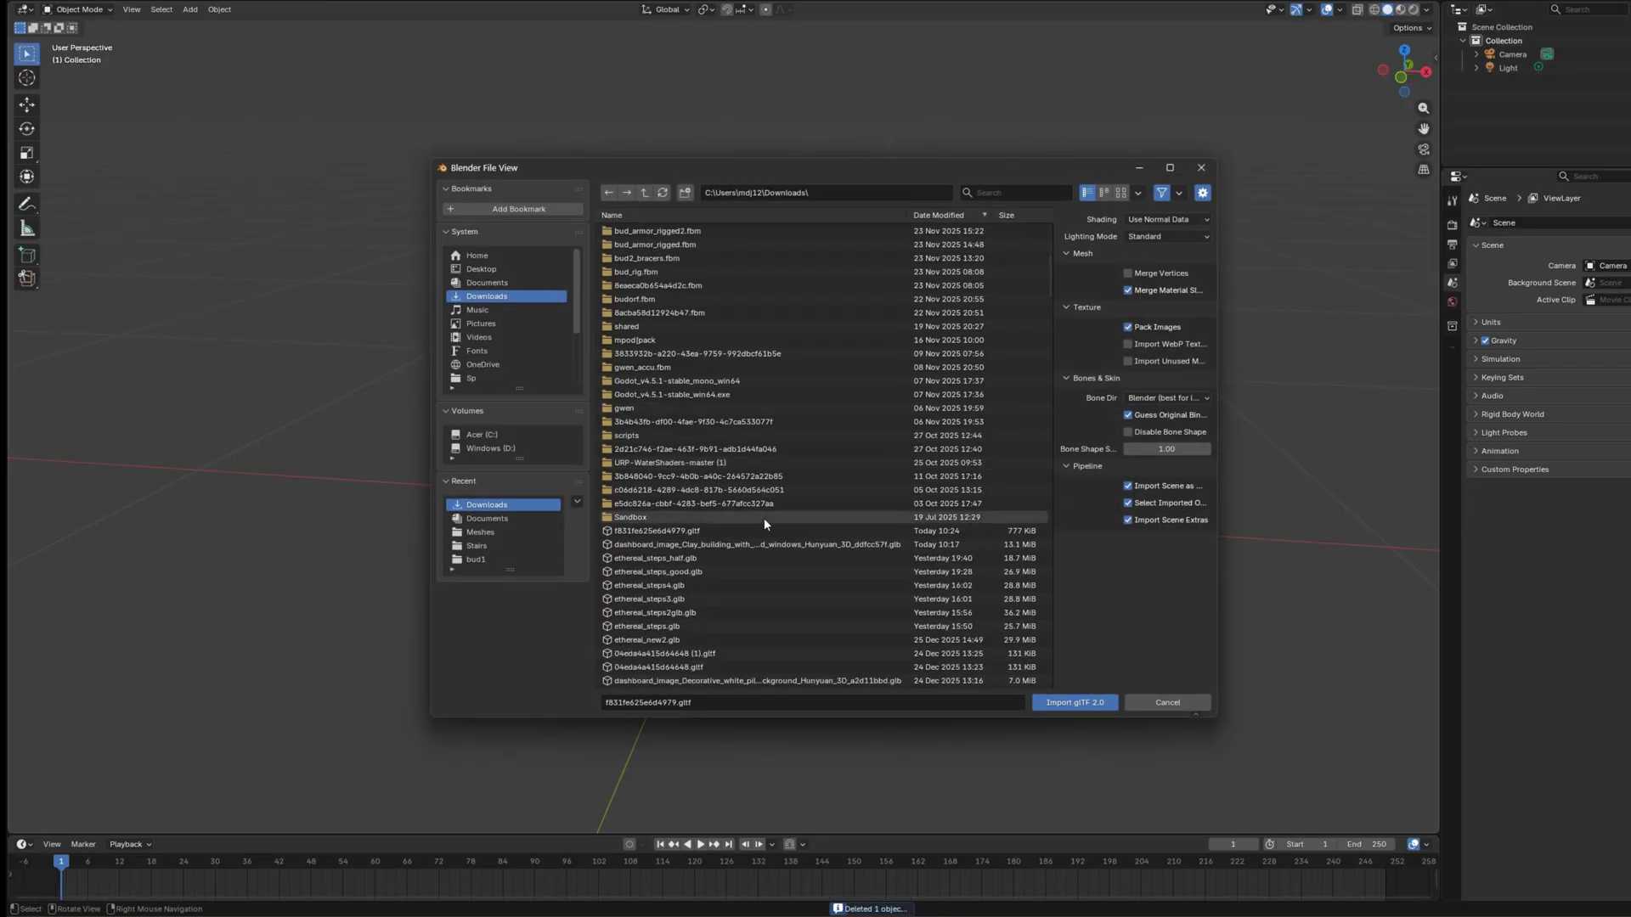
{"action": "double_click", "coordinate": [772, 545]}
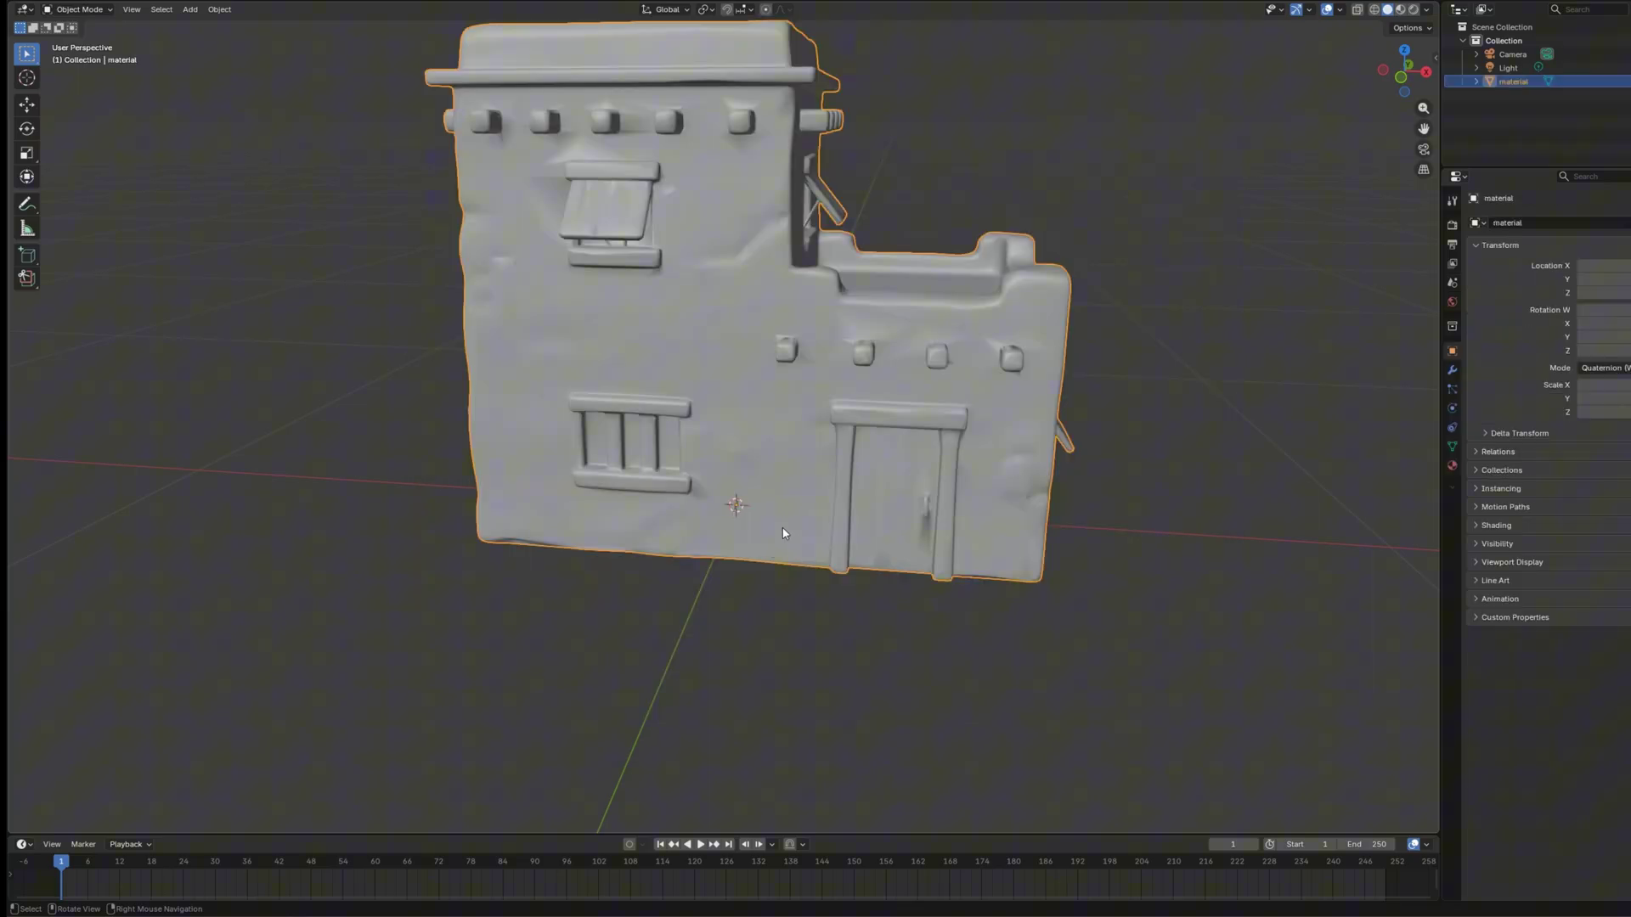
{"action": "middle_click_drag", "start_coordinate": [783, 533], "coordinate": [763, 488]}
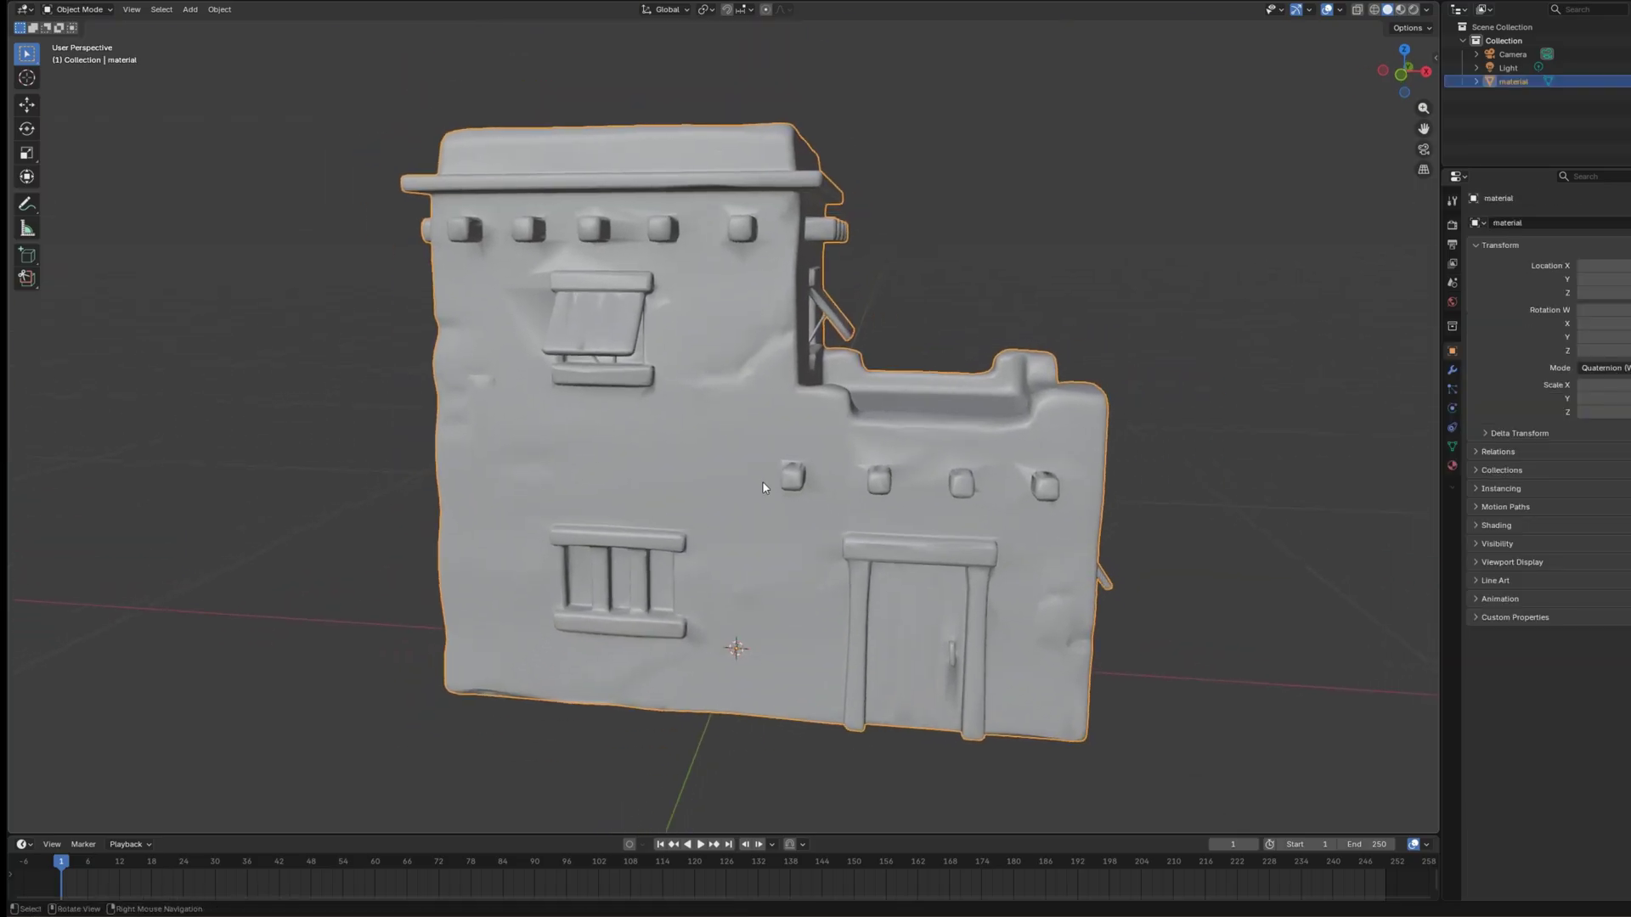
{"action": "left_click", "coordinate": [1376, 10]}
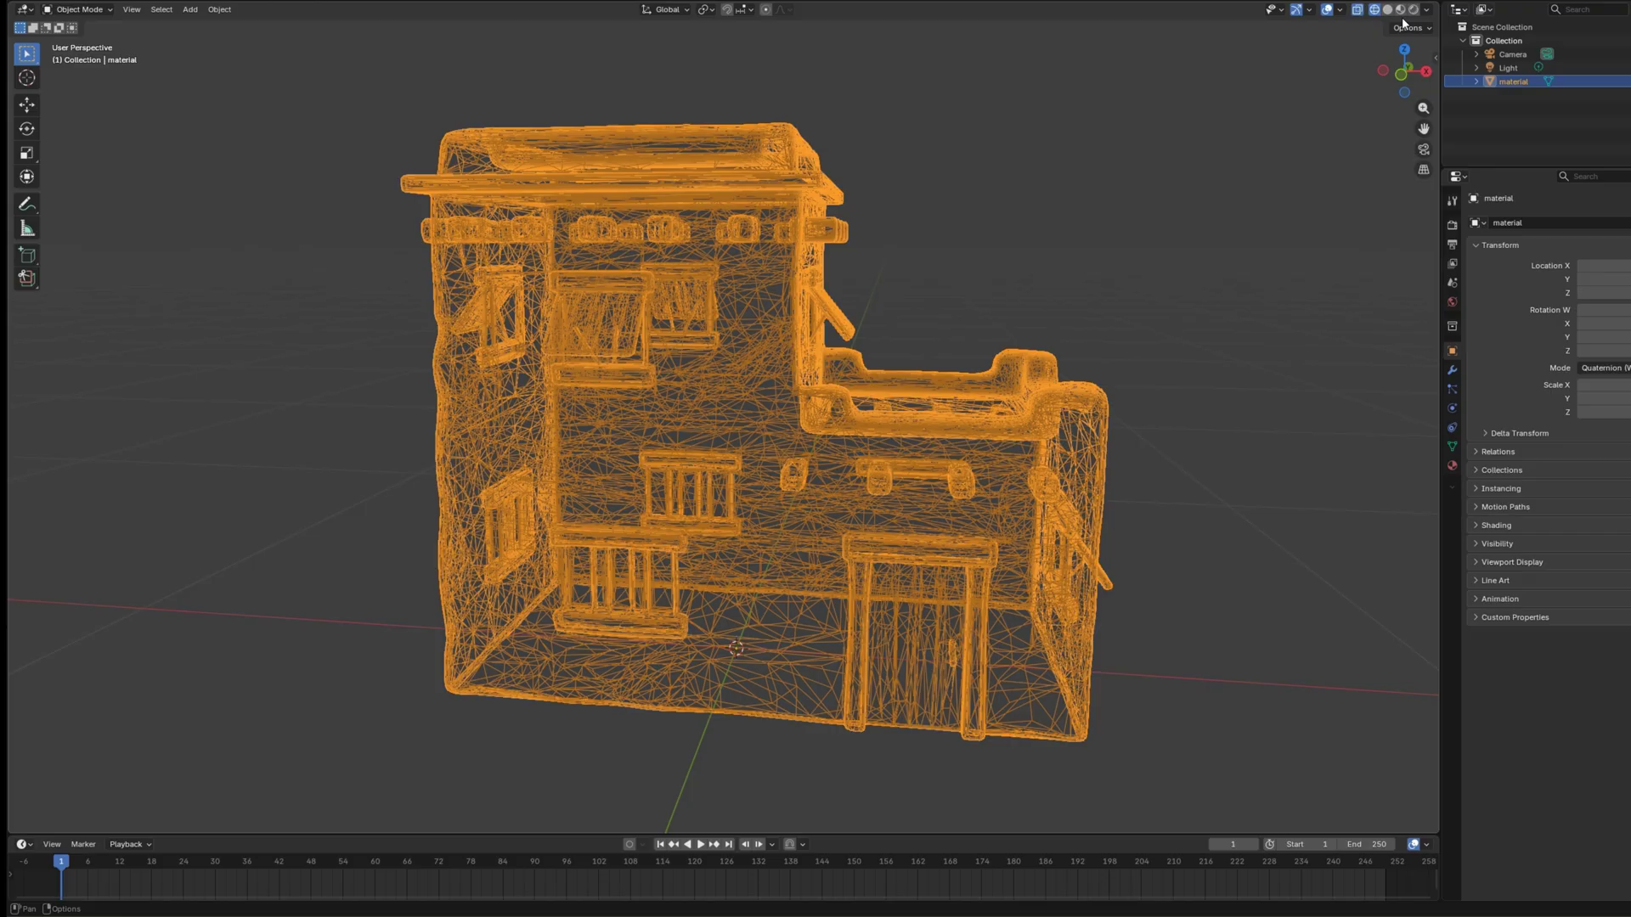
{"action": "left_click", "coordinate": [1400, 10]}
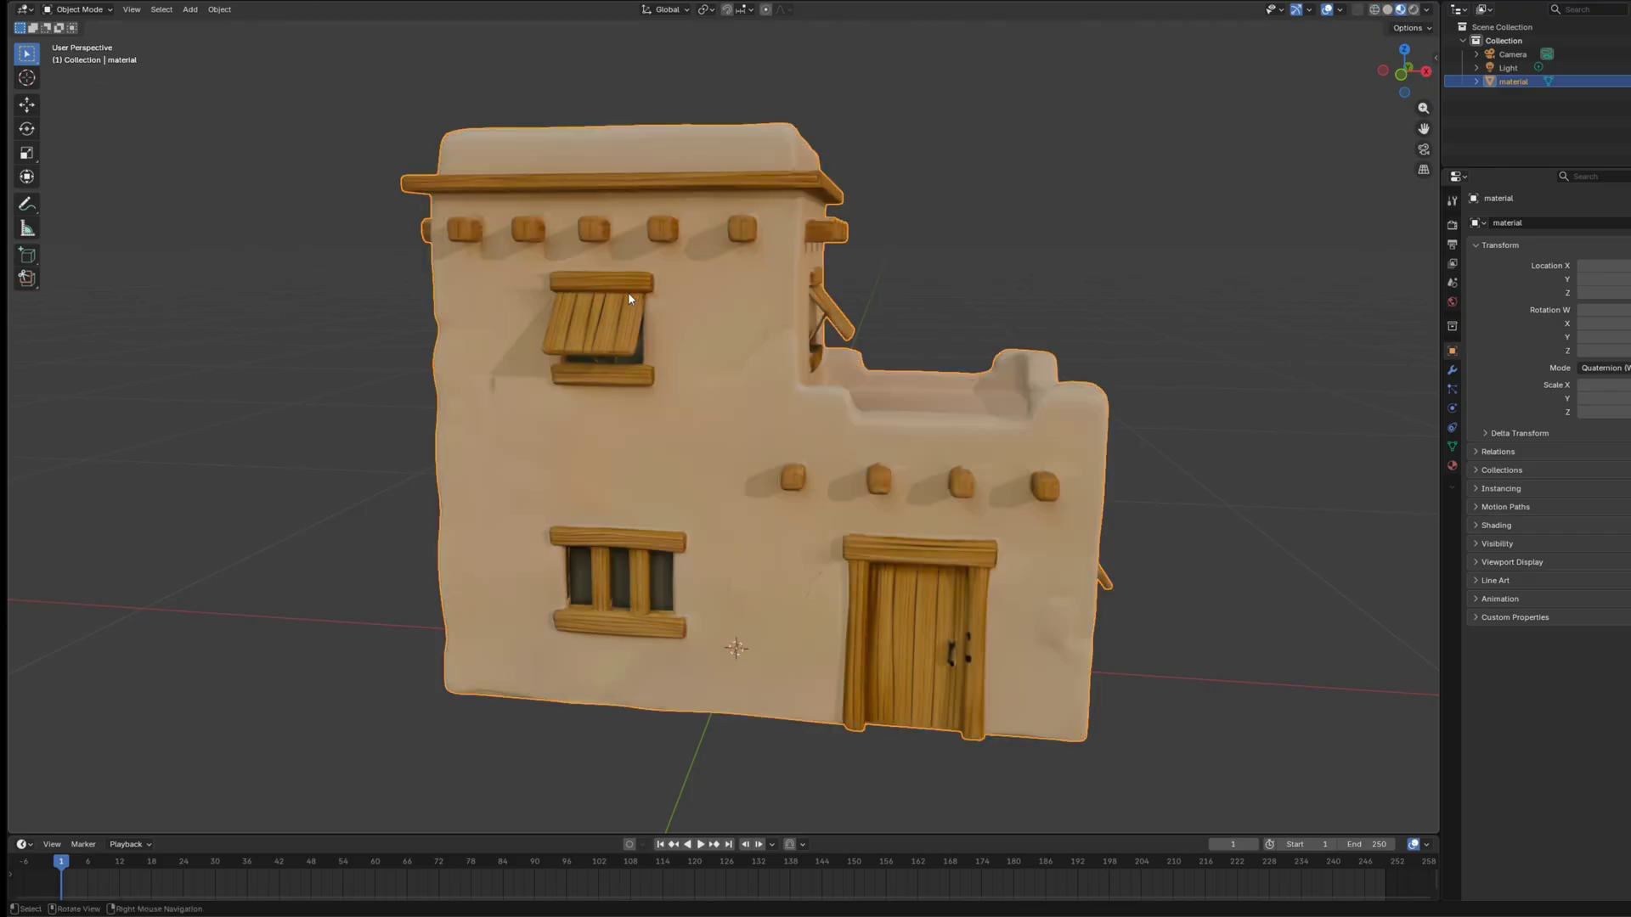
Decimate the house mesh in Edit Mode with a 0.25 ratio, then return to Object Mode.
{"action": "left_click", "coordinate": [78, 10]}
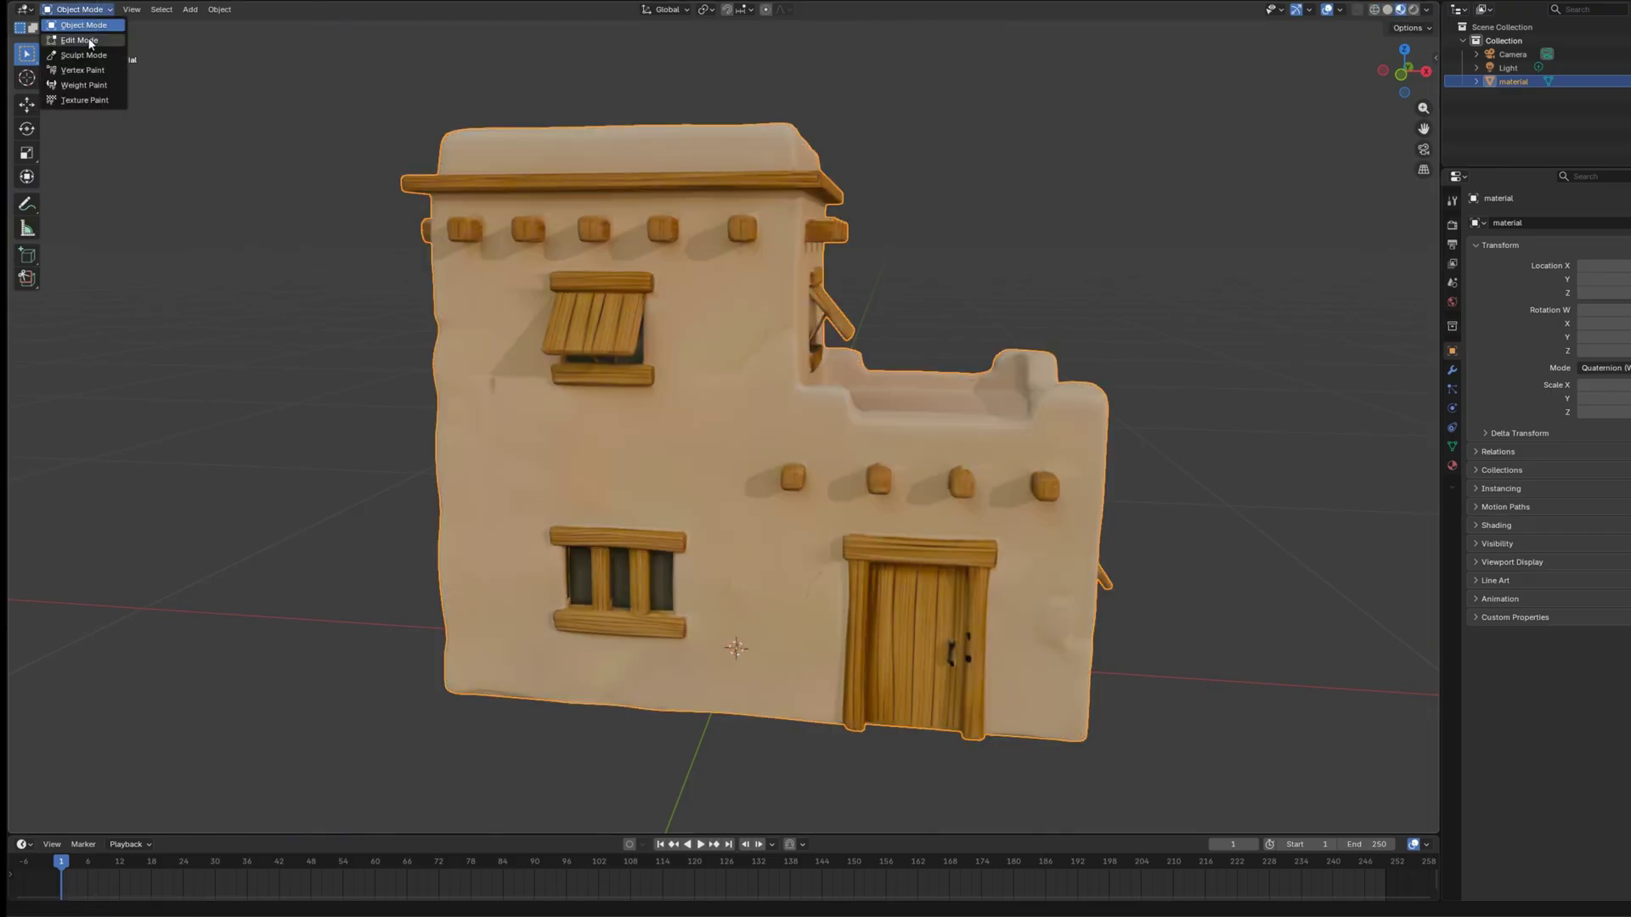
{"action": "left_click", "coordinate": [89, 41]}
{"action": "key", "text": "alt+z"}
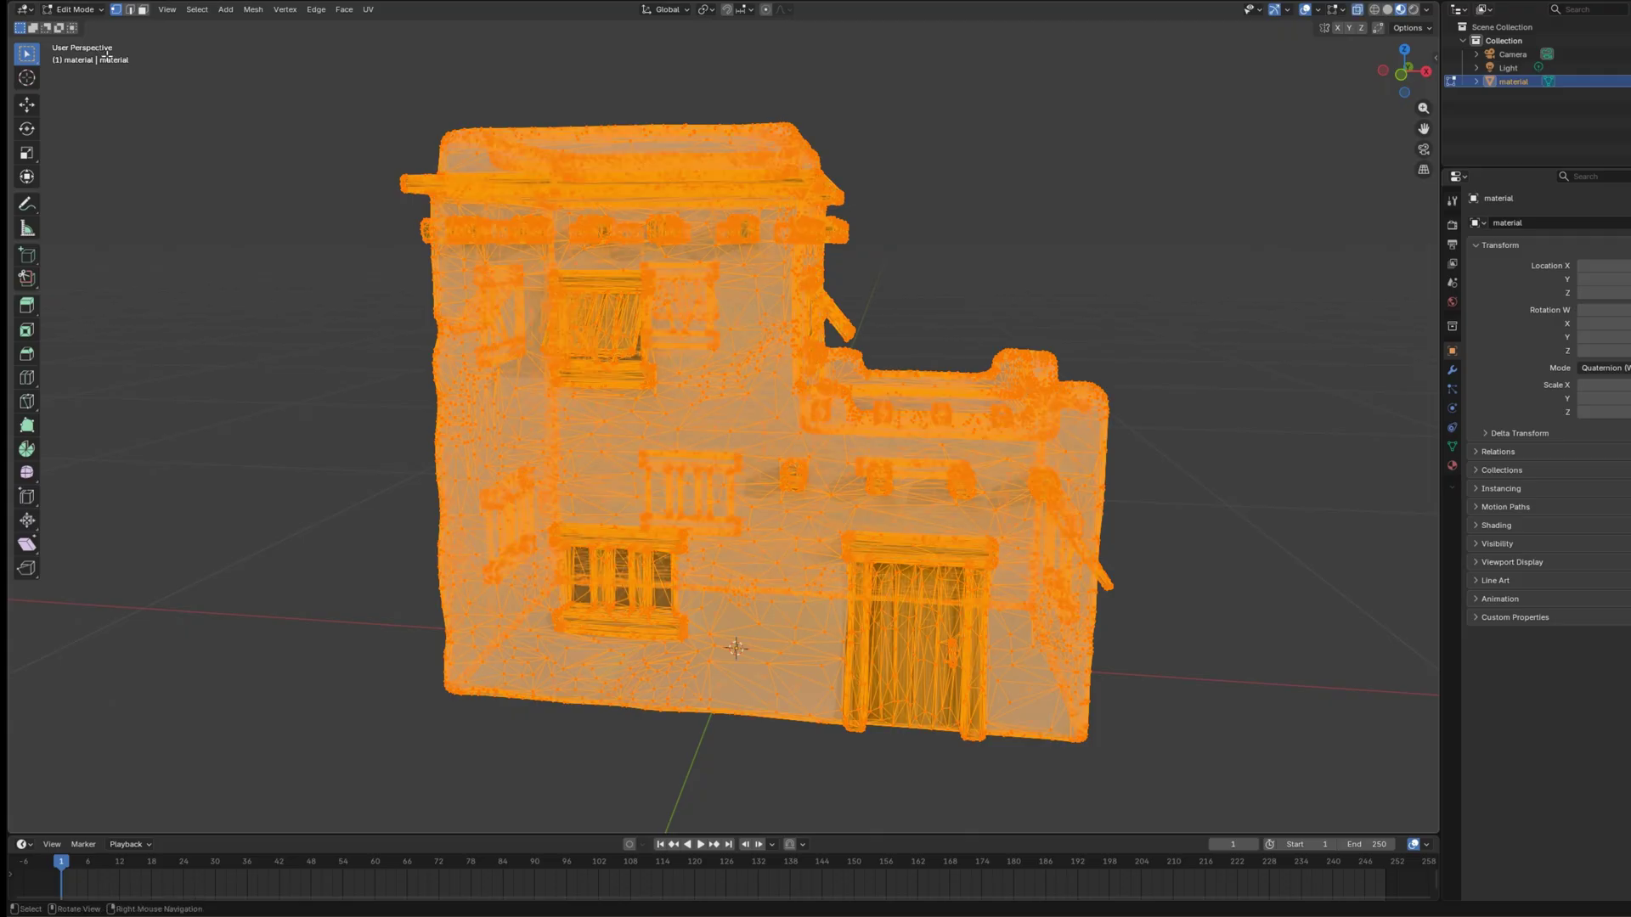
{"action": "left_click", "coordinate": [267, 8]}
{"action": "mouse_move", "coordinate": [277, 326]}
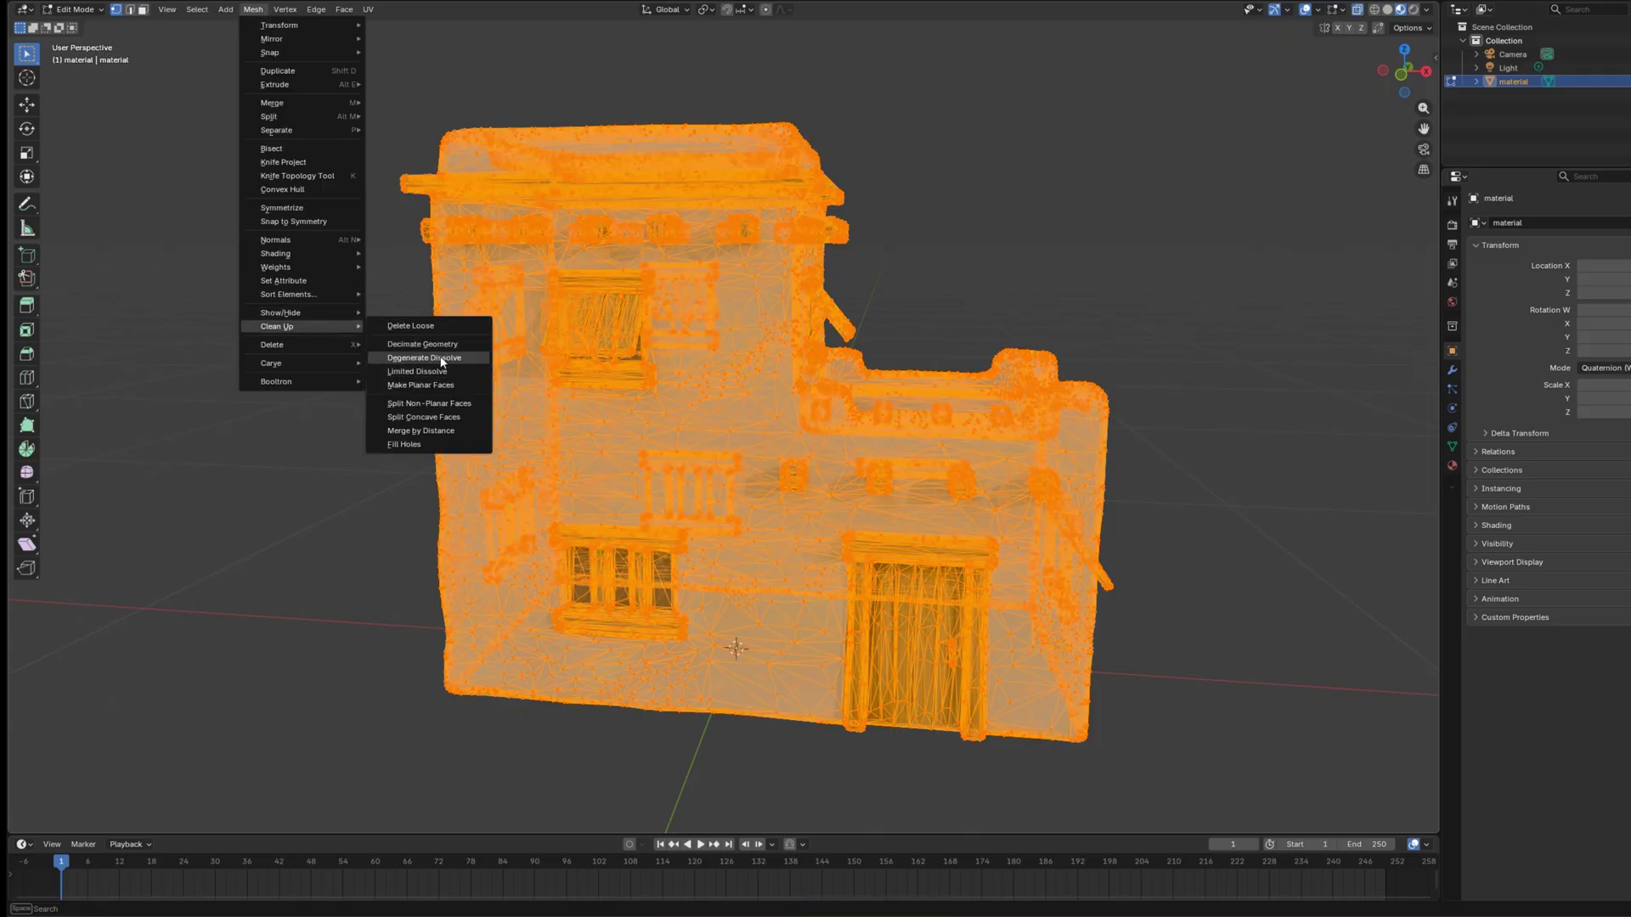
{"action": "left_click", "coordinate": [443, 347]}
{"action": "left_click", "coordinate": [59, 823]}
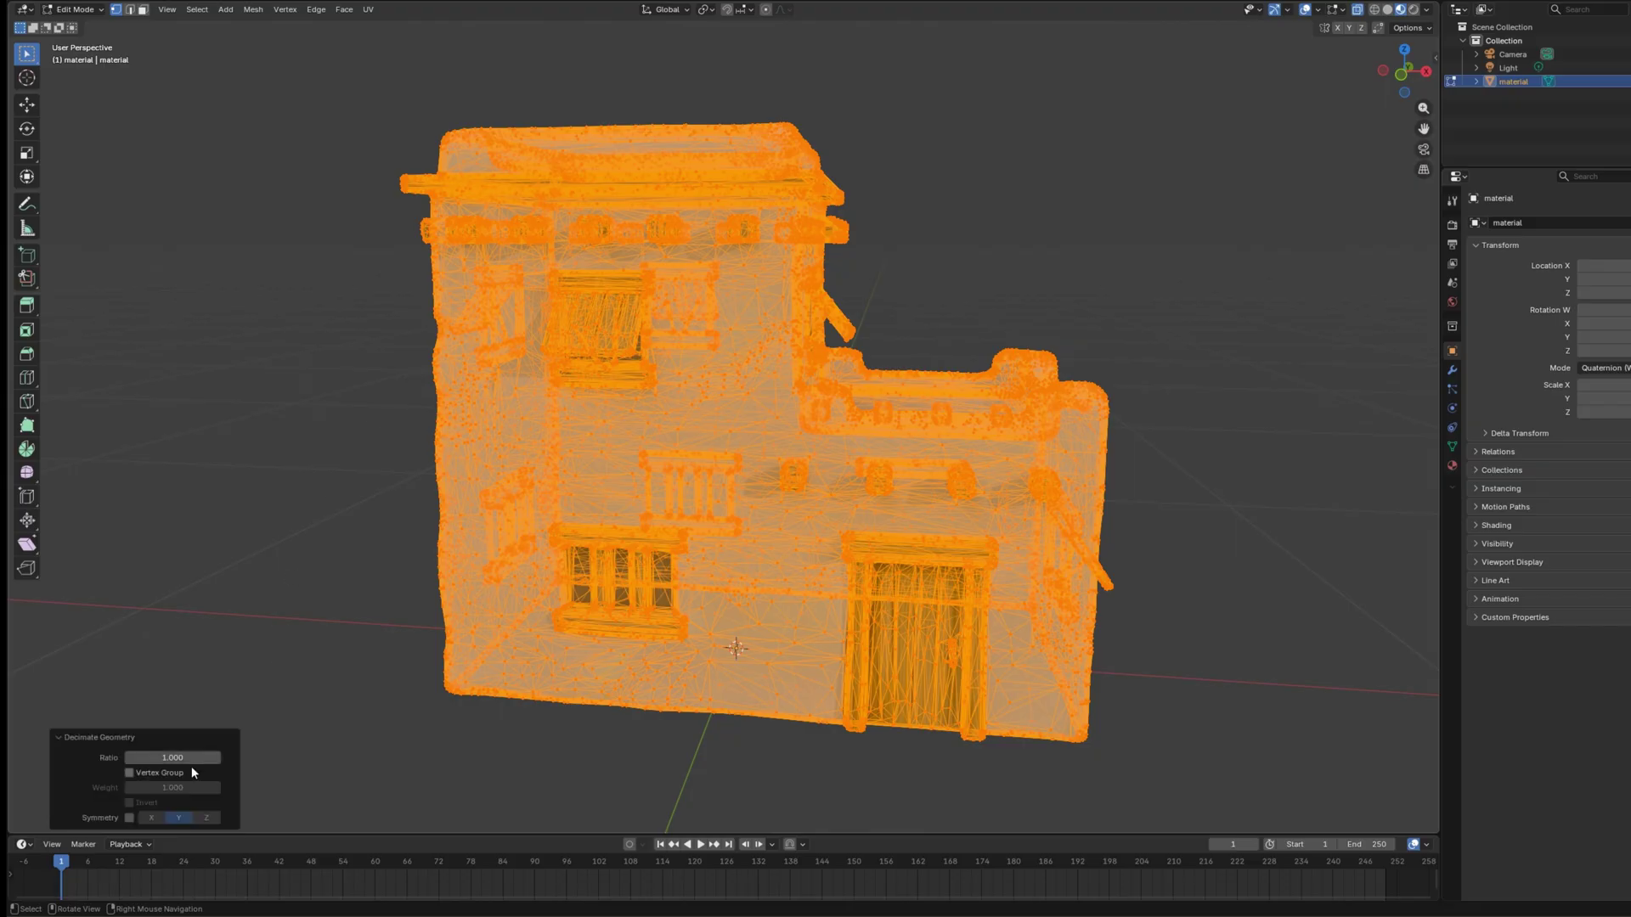
{"action": "left_click", "coordinate": [199, 756]}
{"action": "type", "text": "0.25"}
{"action": "key", "text": "Return"}
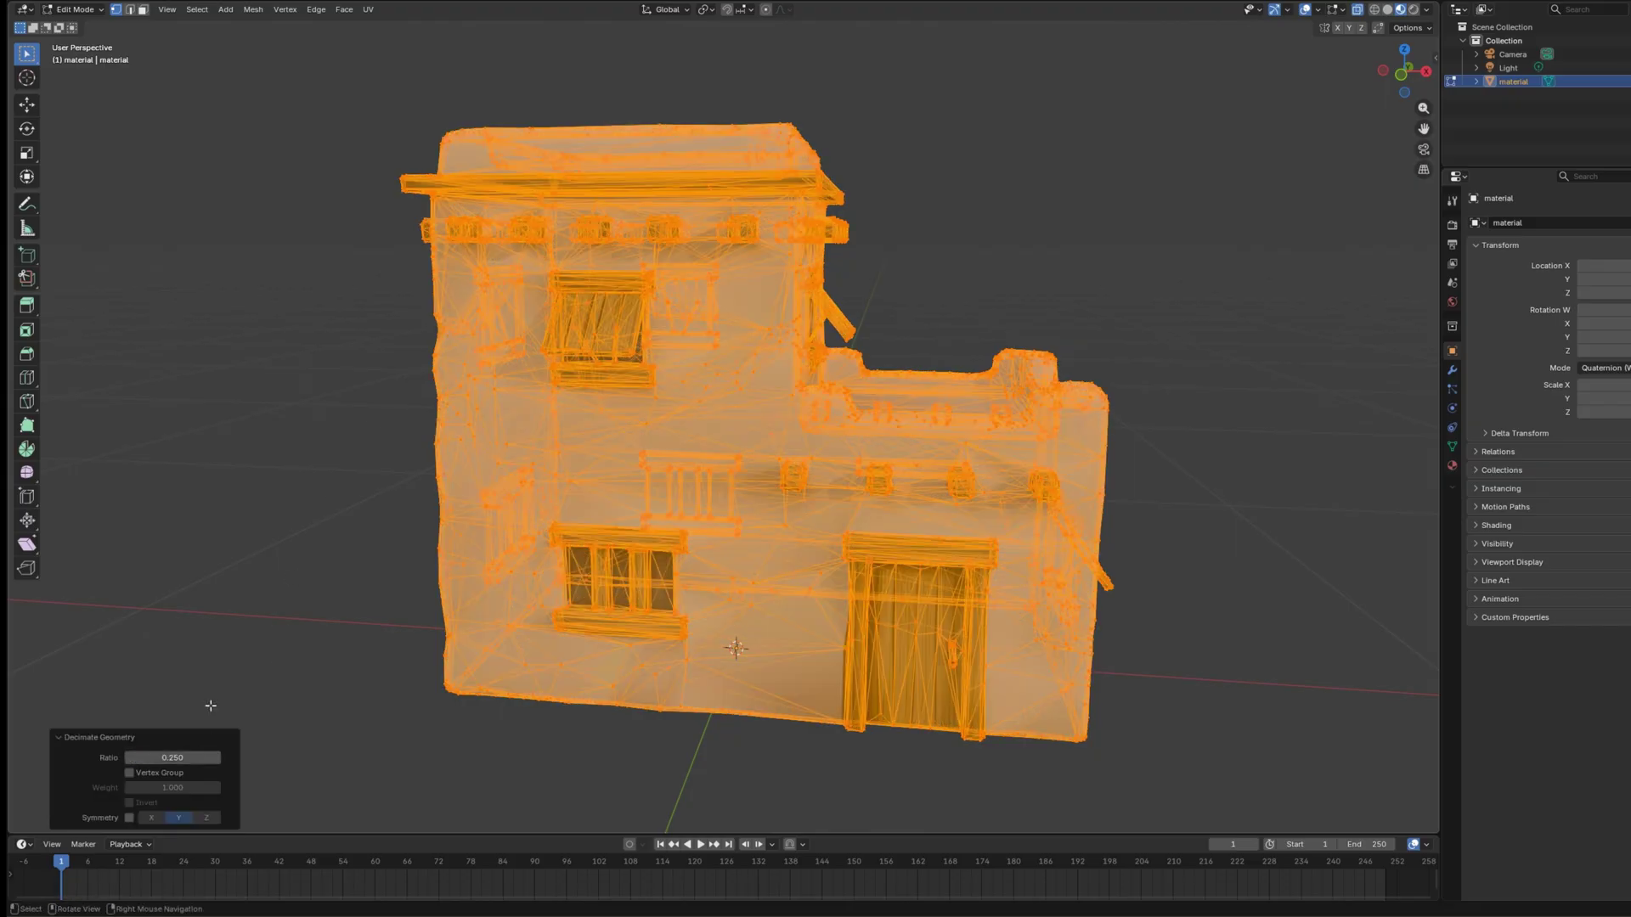
{"action": "left_click", "coordinate": [75, 9]}
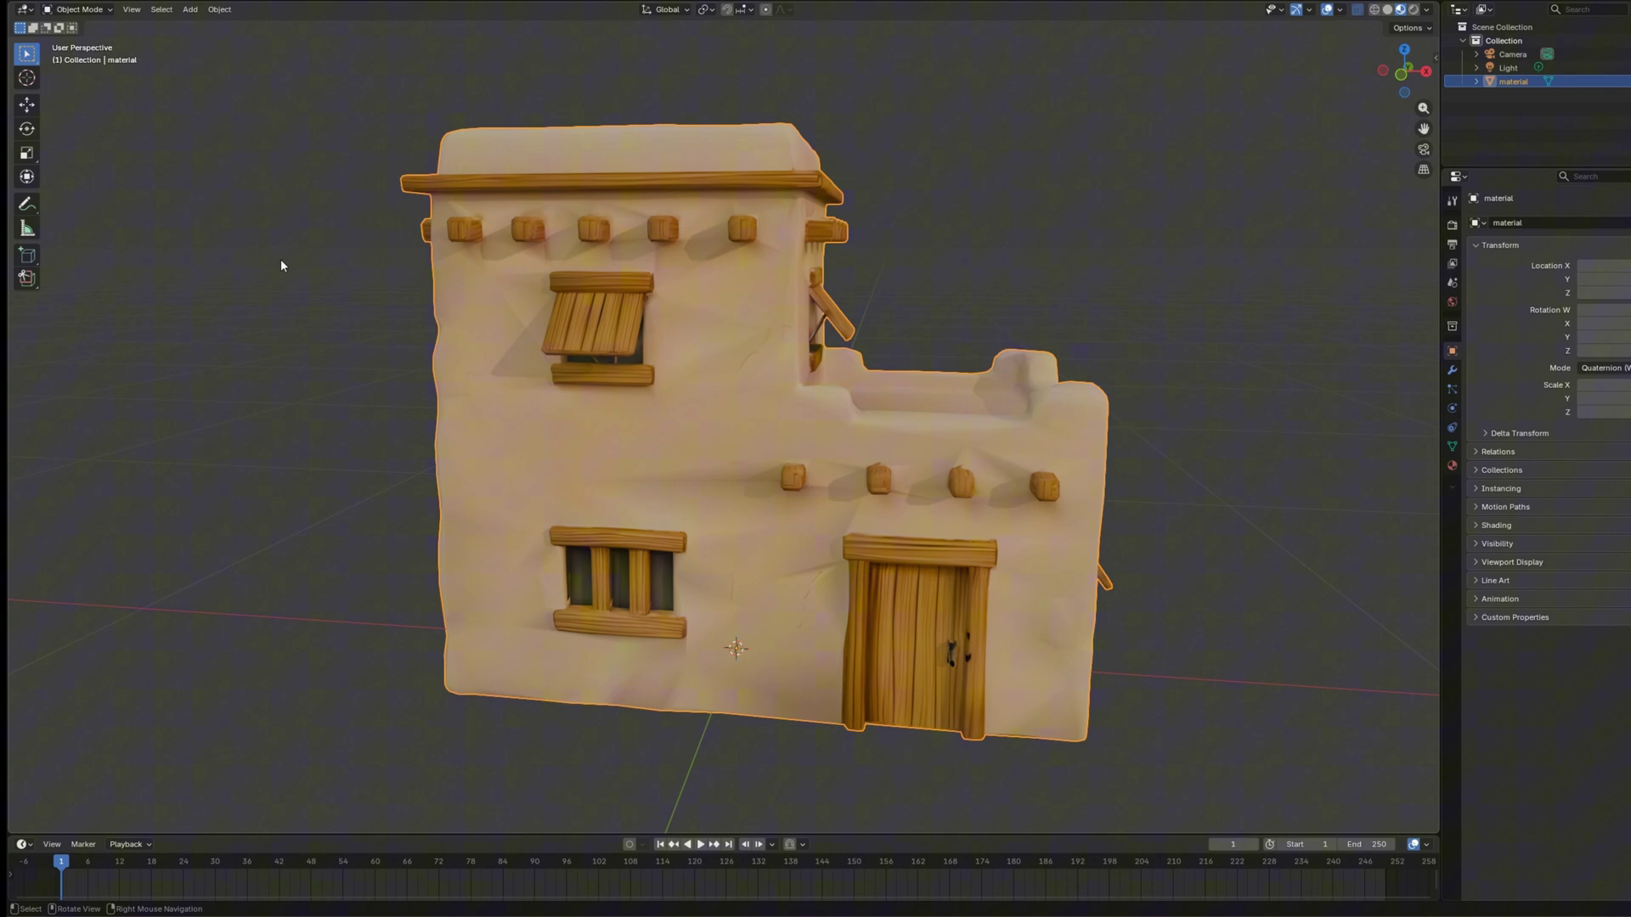
Fly around the decimated house to inspect its walls and upper window.
{"action": "key", "text": "shift+grave"}
{"action": "key", "text": "w"}
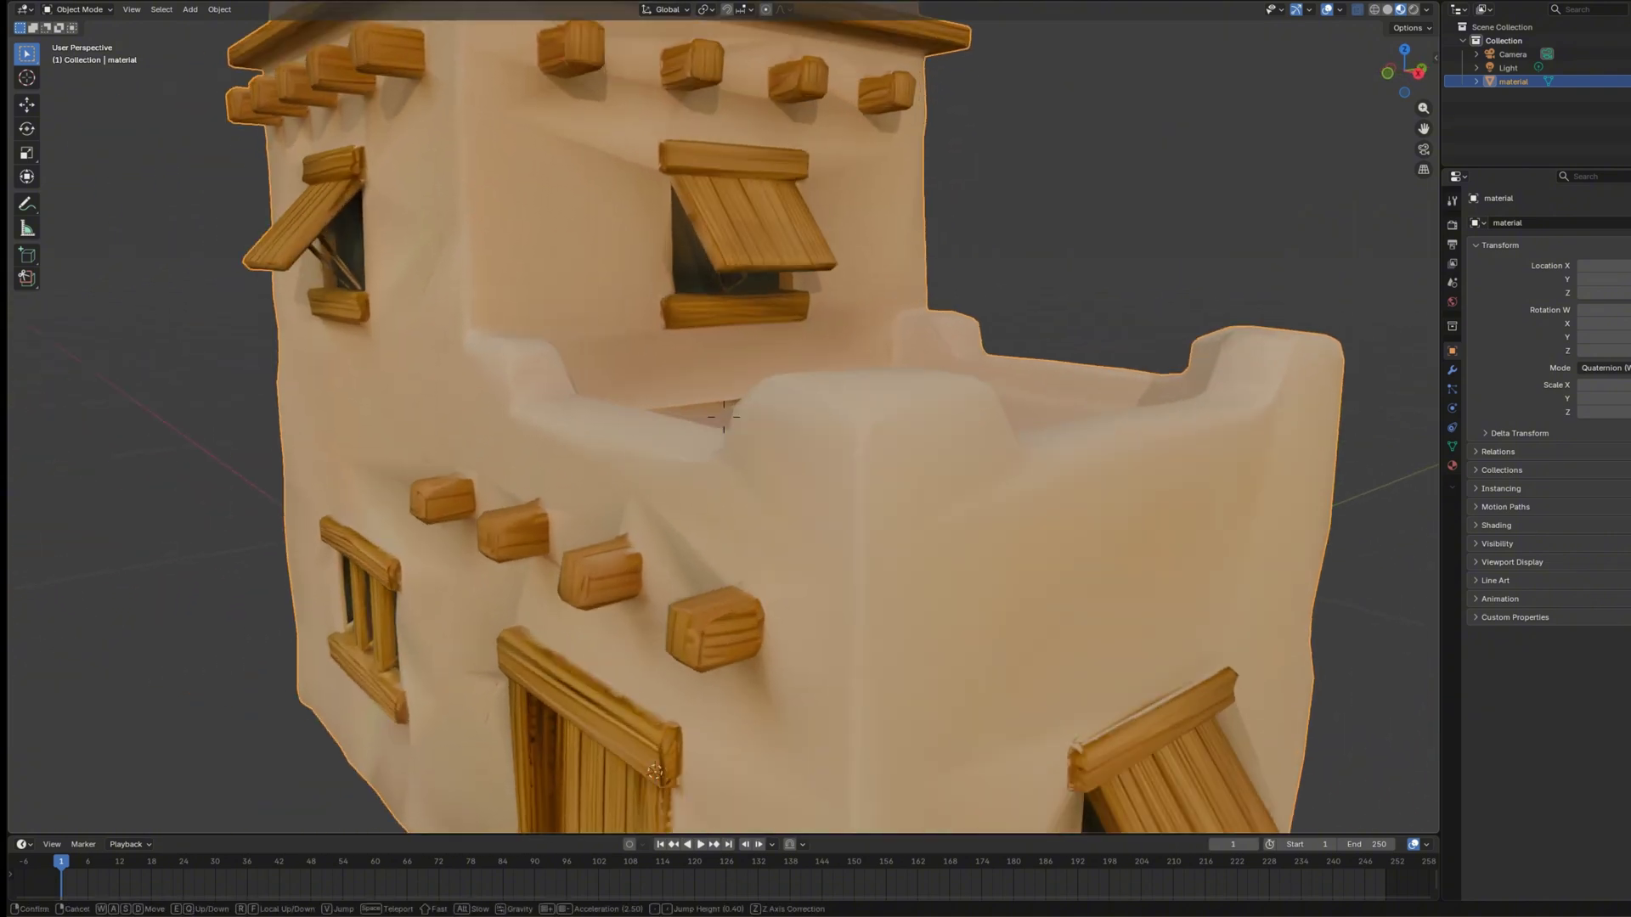
{"action": "key", "text": "s"}
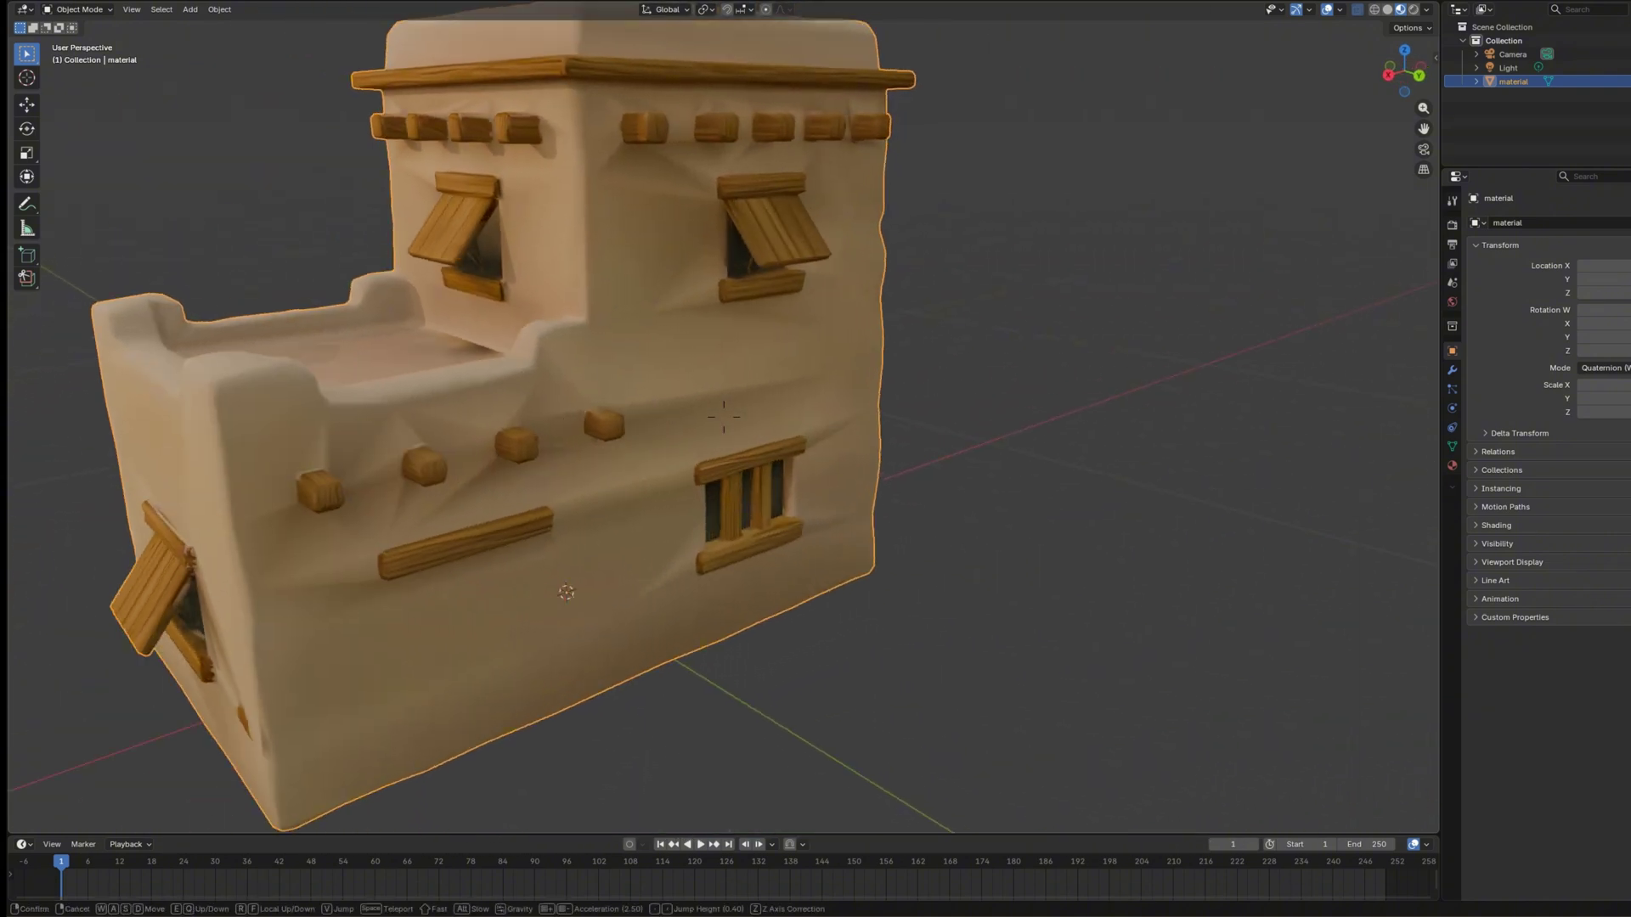
{"action": "key", "text": "s"}
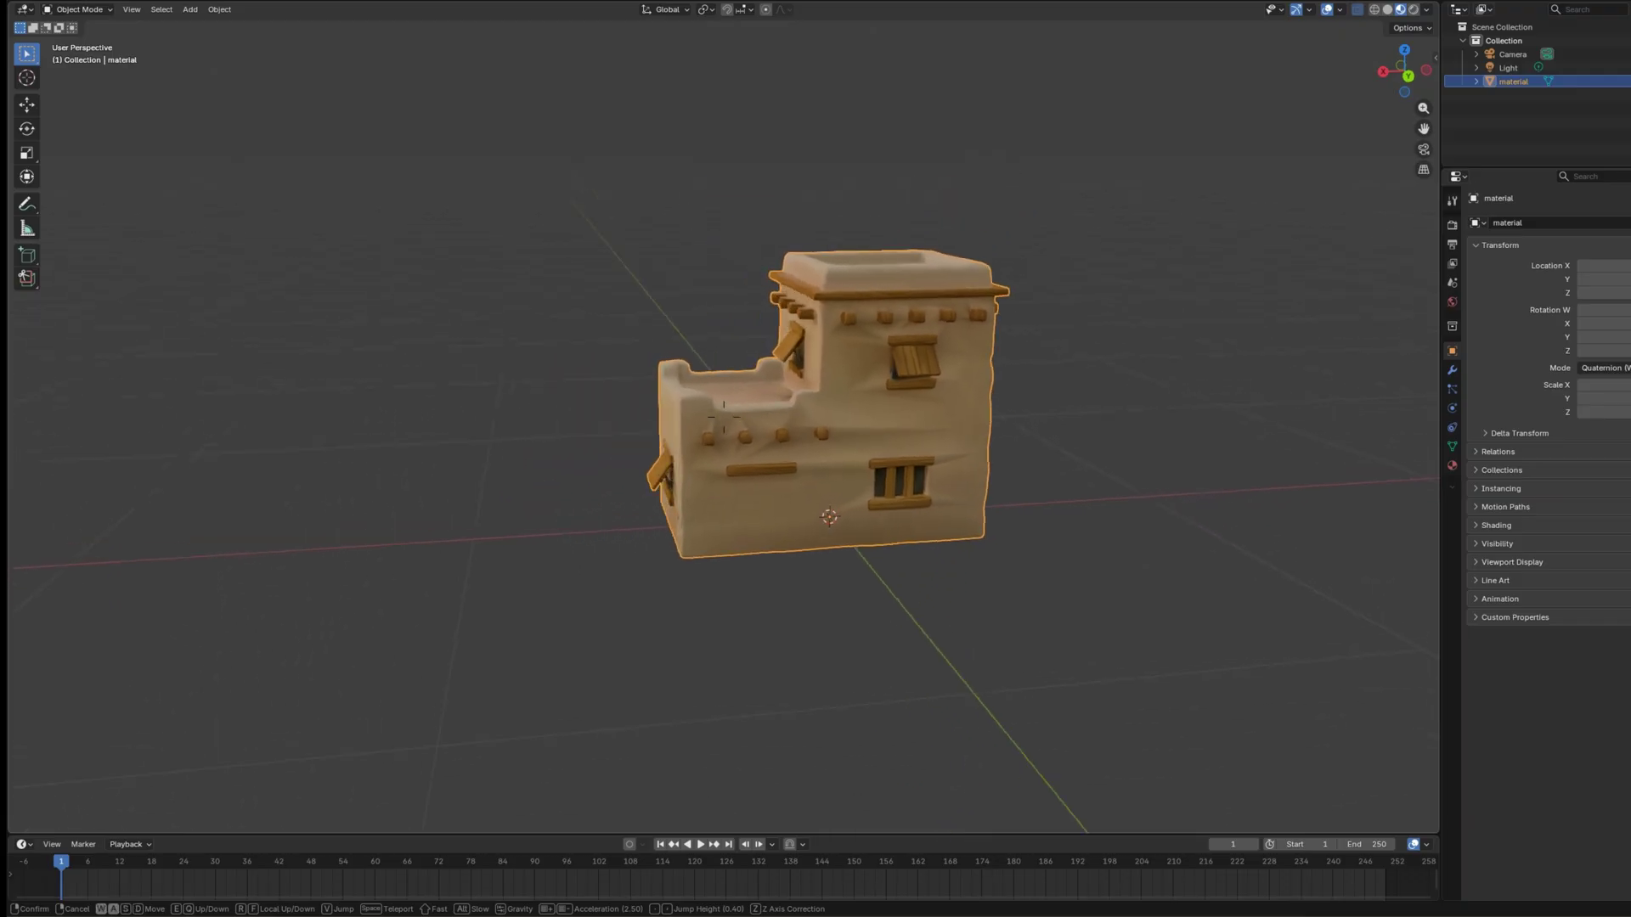
{"action": "key", "text": "w"}
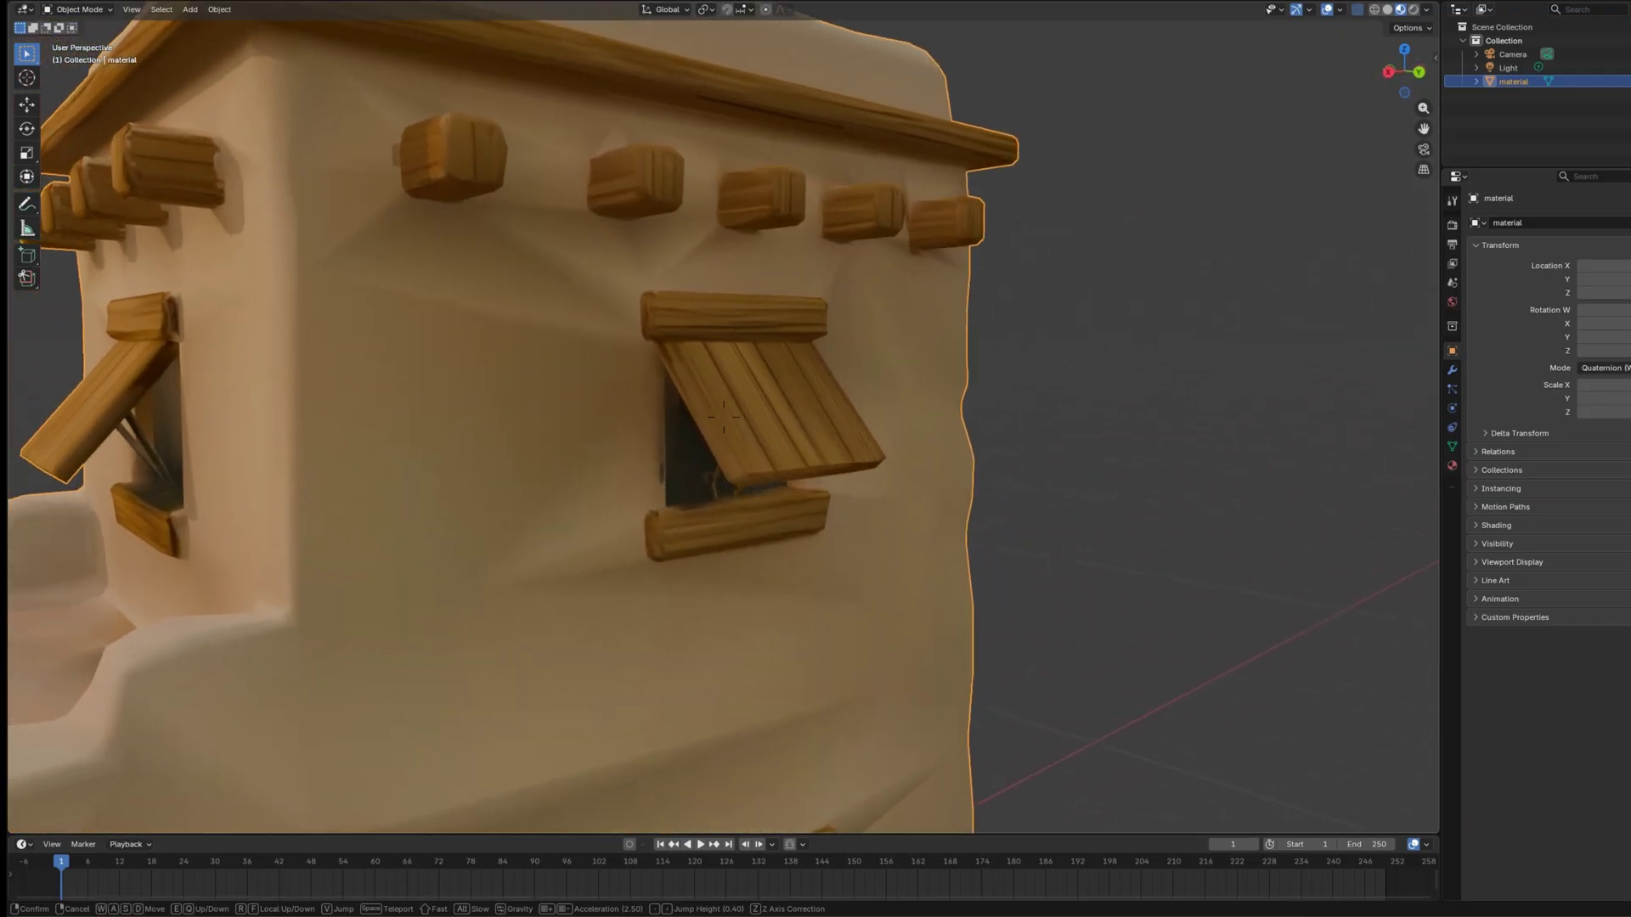
{"action": "key", "text": "s"}
{"action": "key", "text": "Return"}
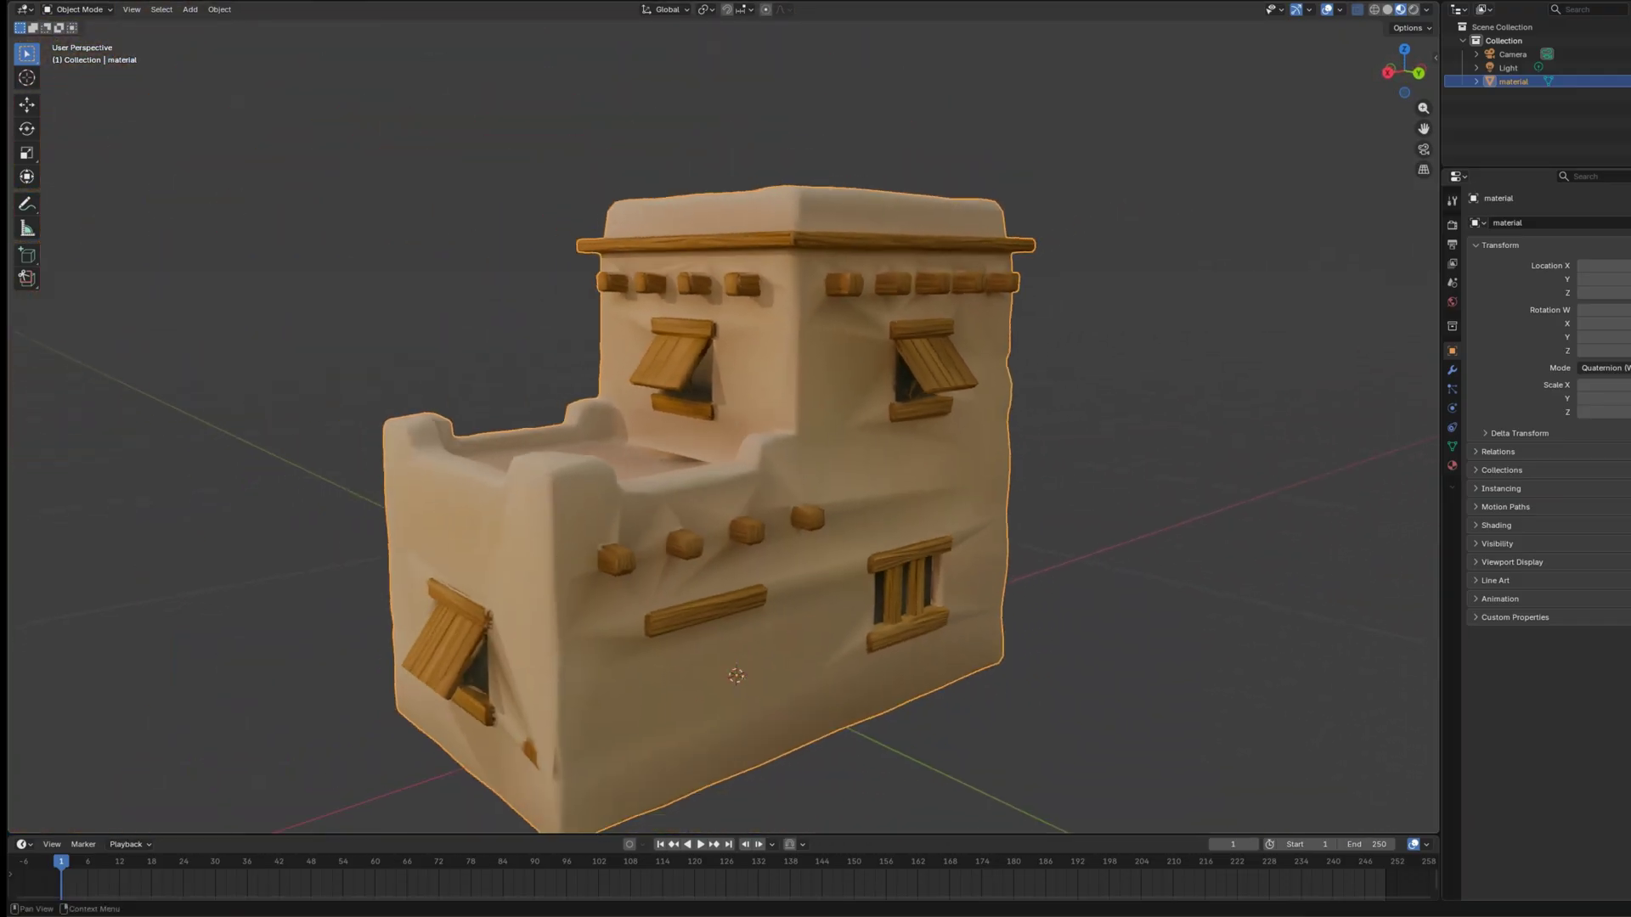
Add a Smooth by Angle modifier to the house by searching 'smooth' among the modifiers.
{"action": "left_click", "coordinate": [1452, 371]}
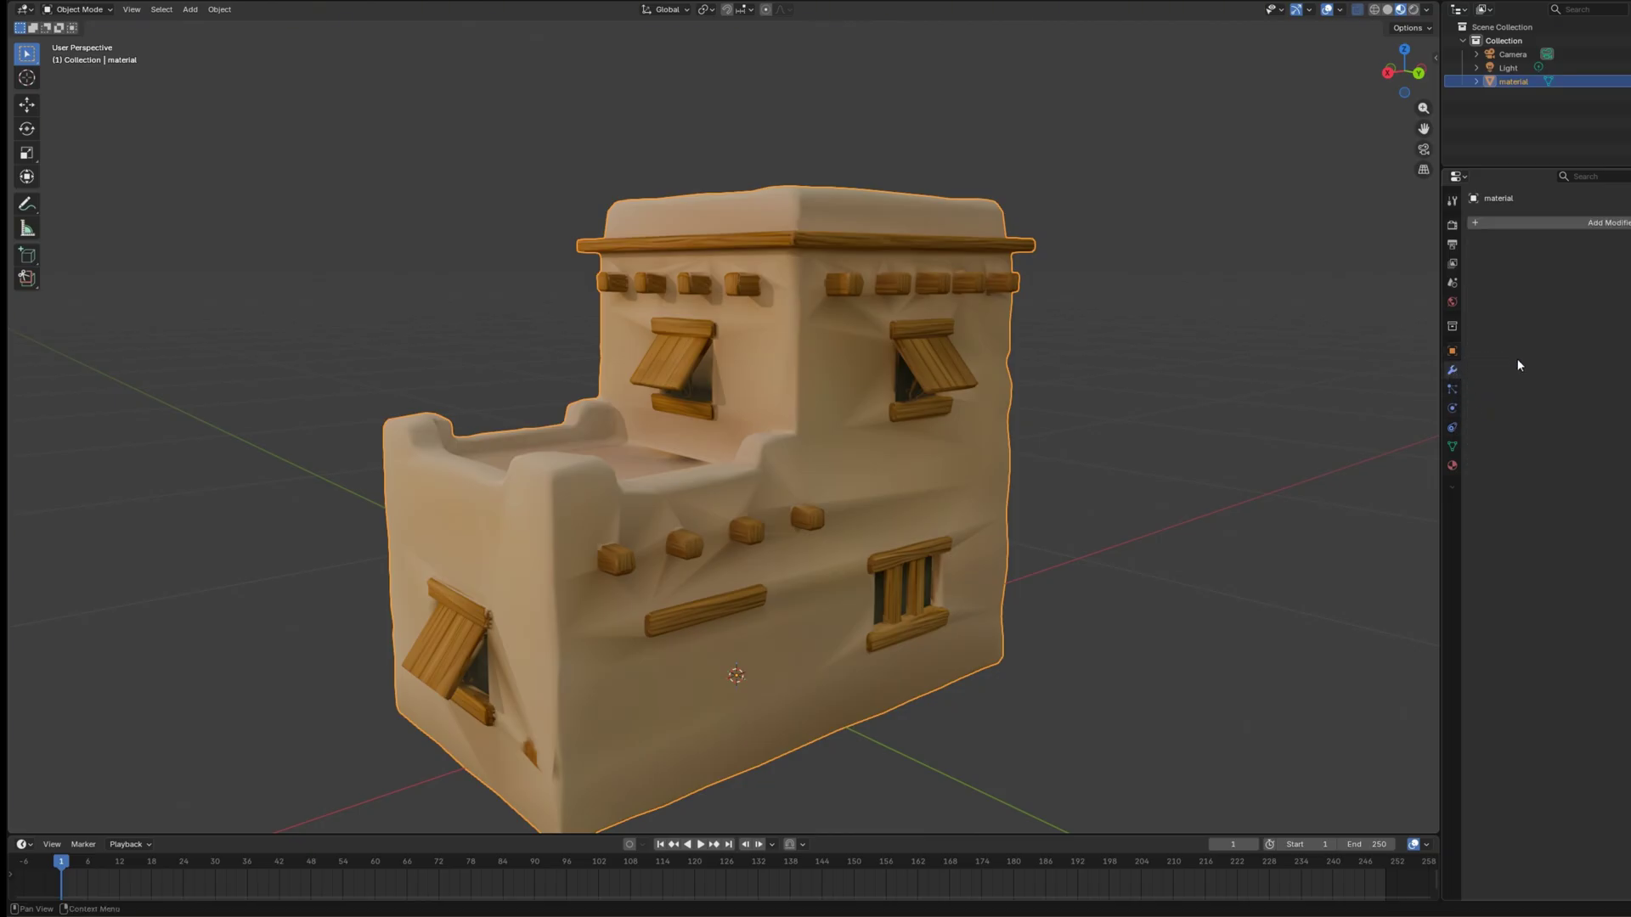
{"action": "left_click", "coordinate": [1499, 223]}
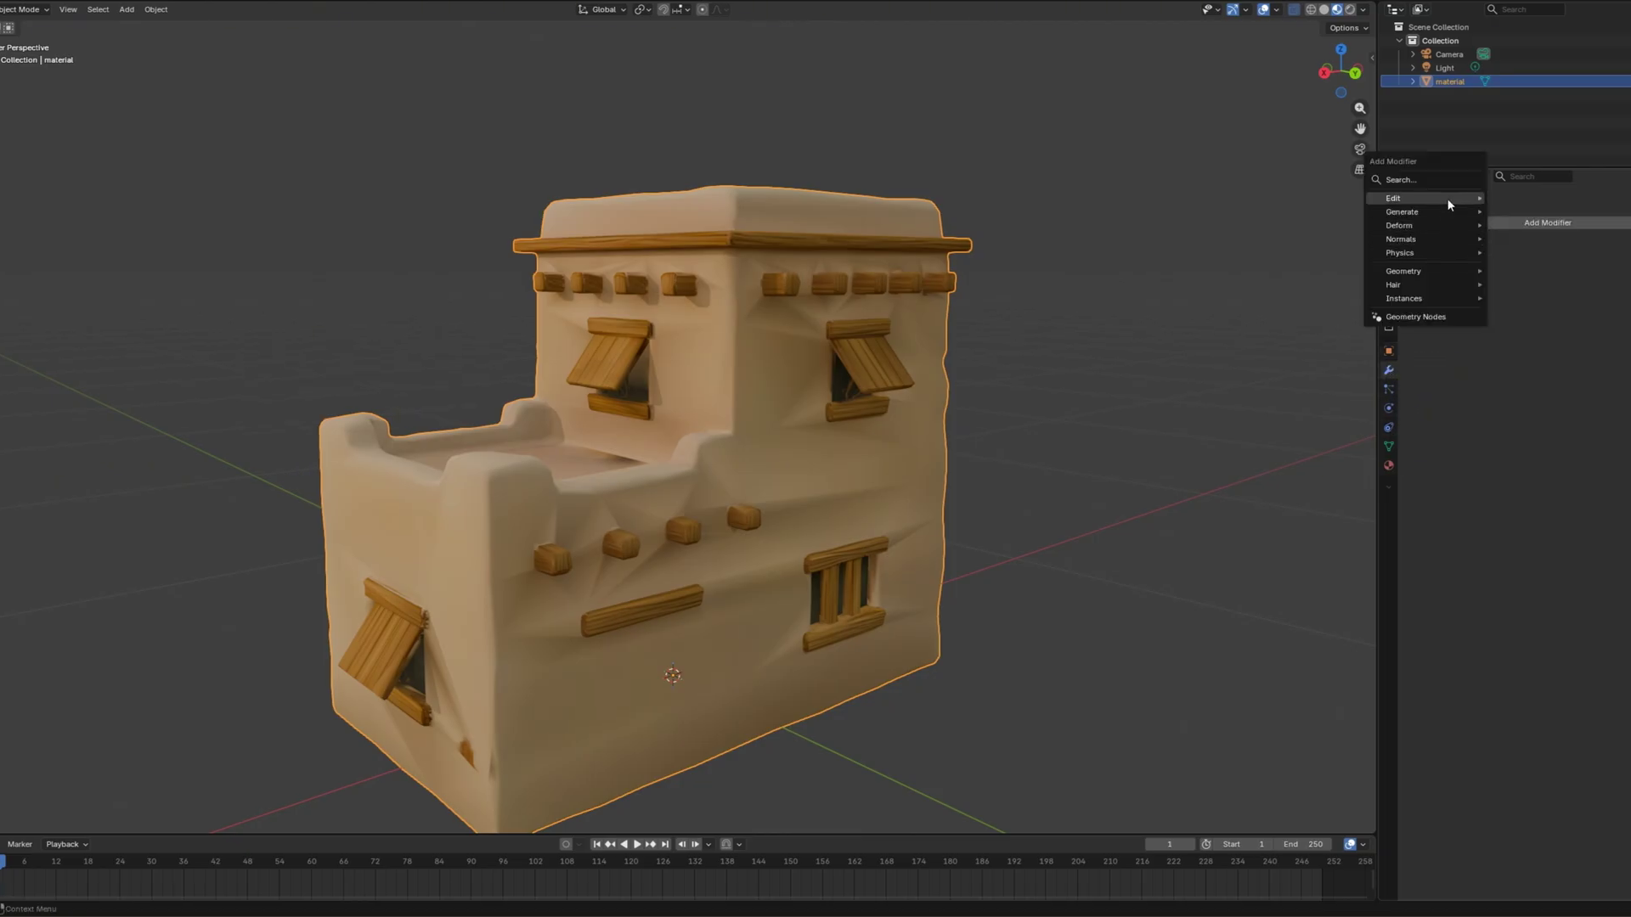
{"action": "left_click", "coordinate": [1409, 179]}
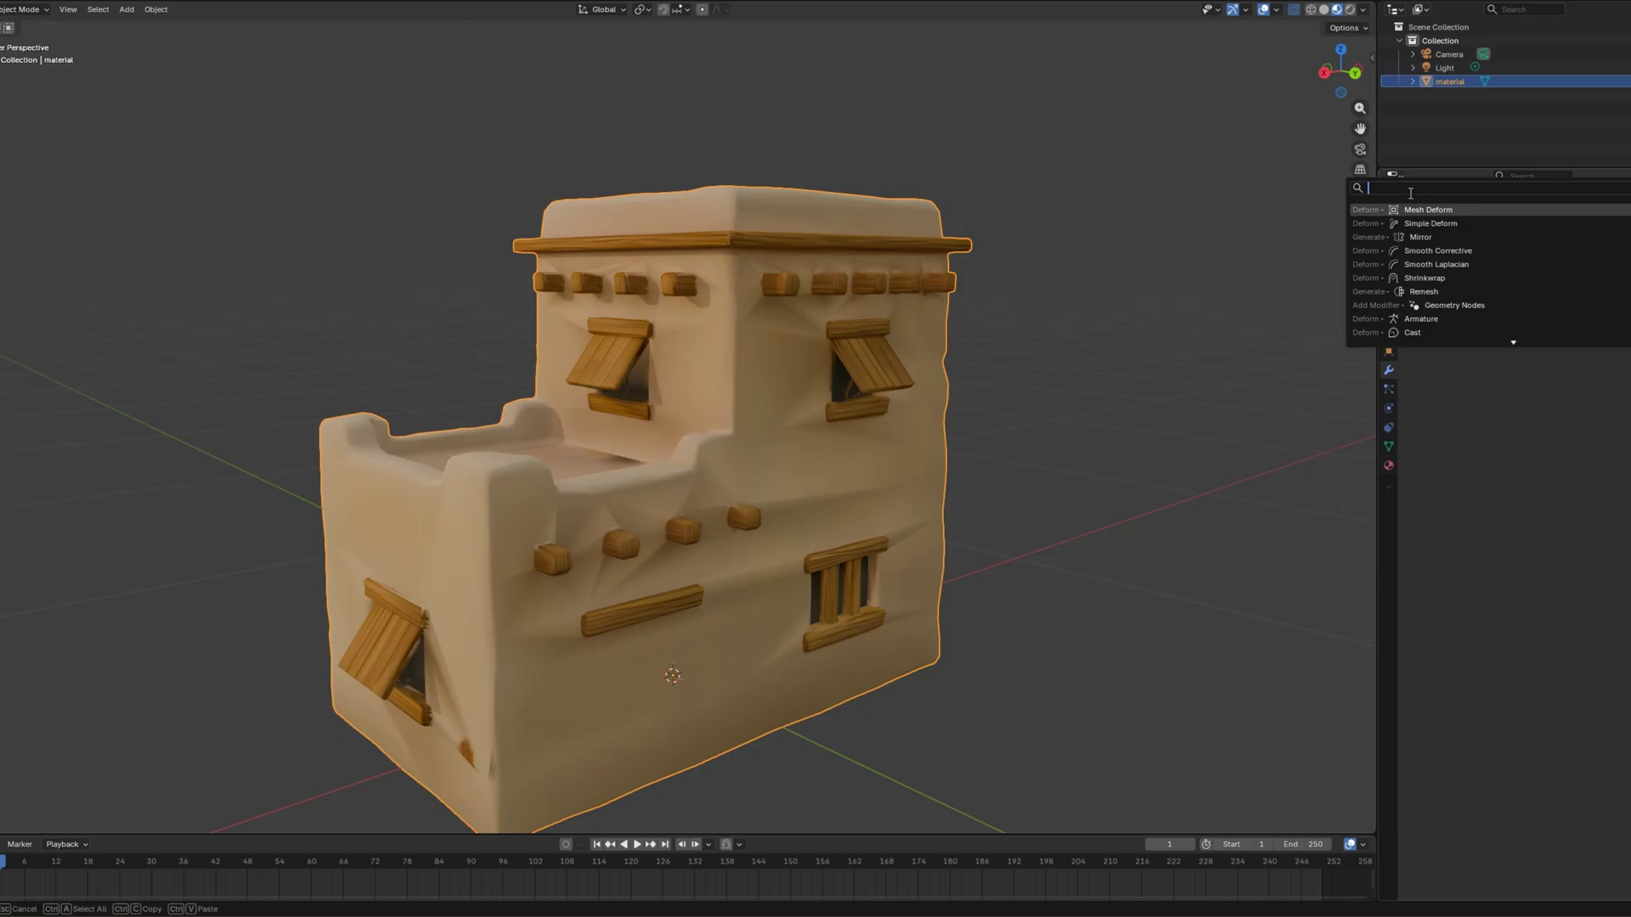
{"action": "type", "text": "smooth"}
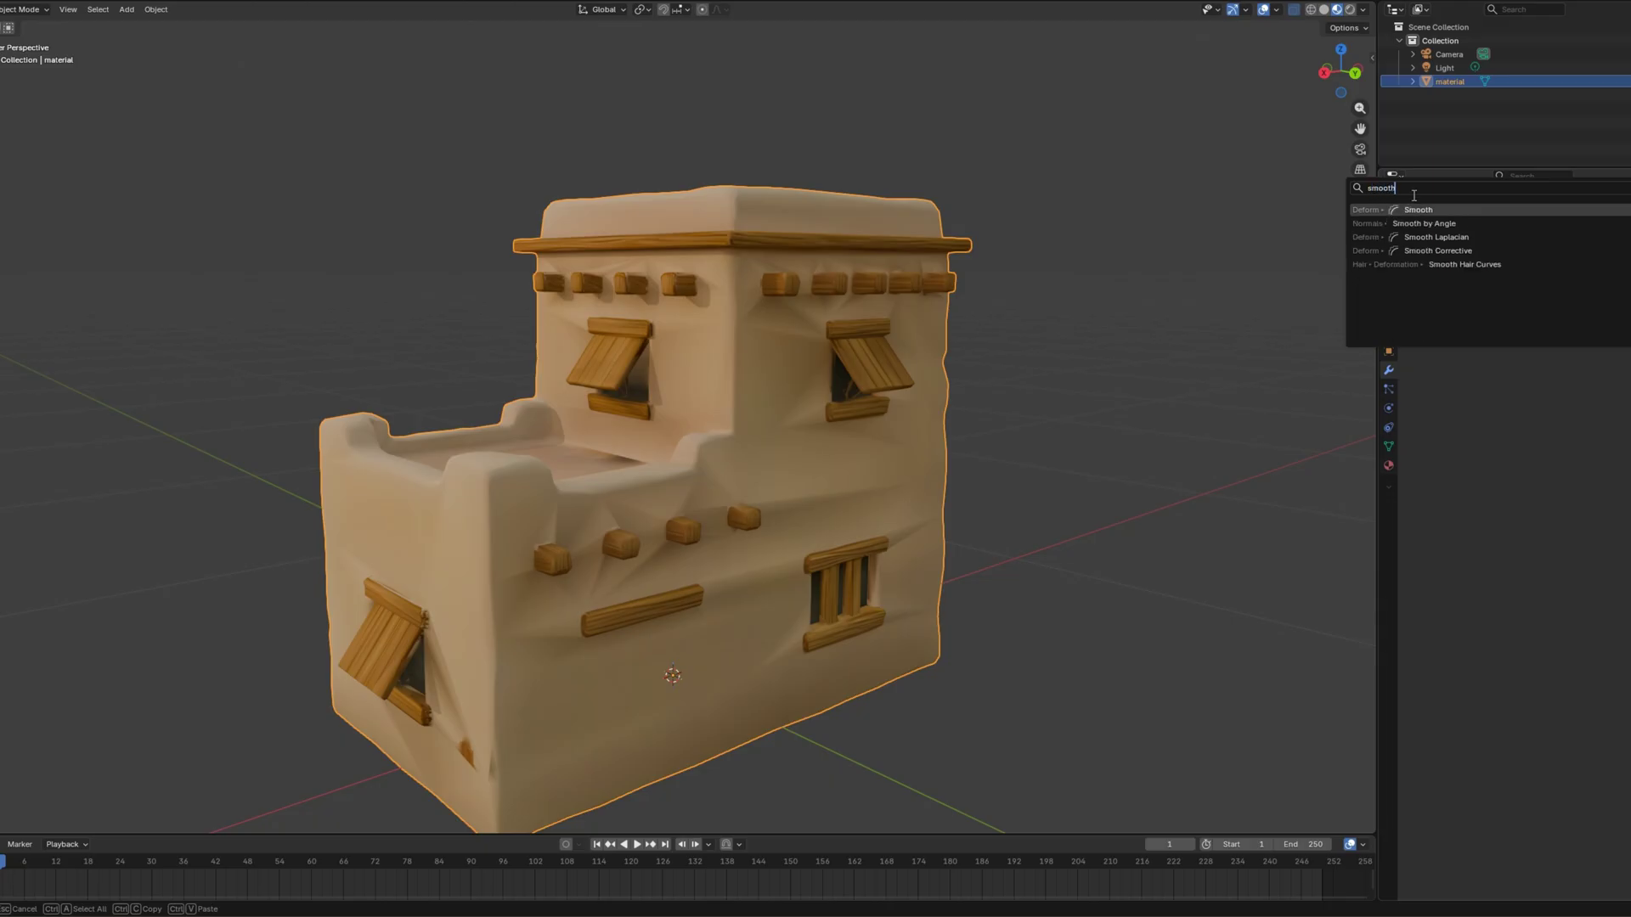
{"action": "left_click", "coordinate": [1423, 224]}
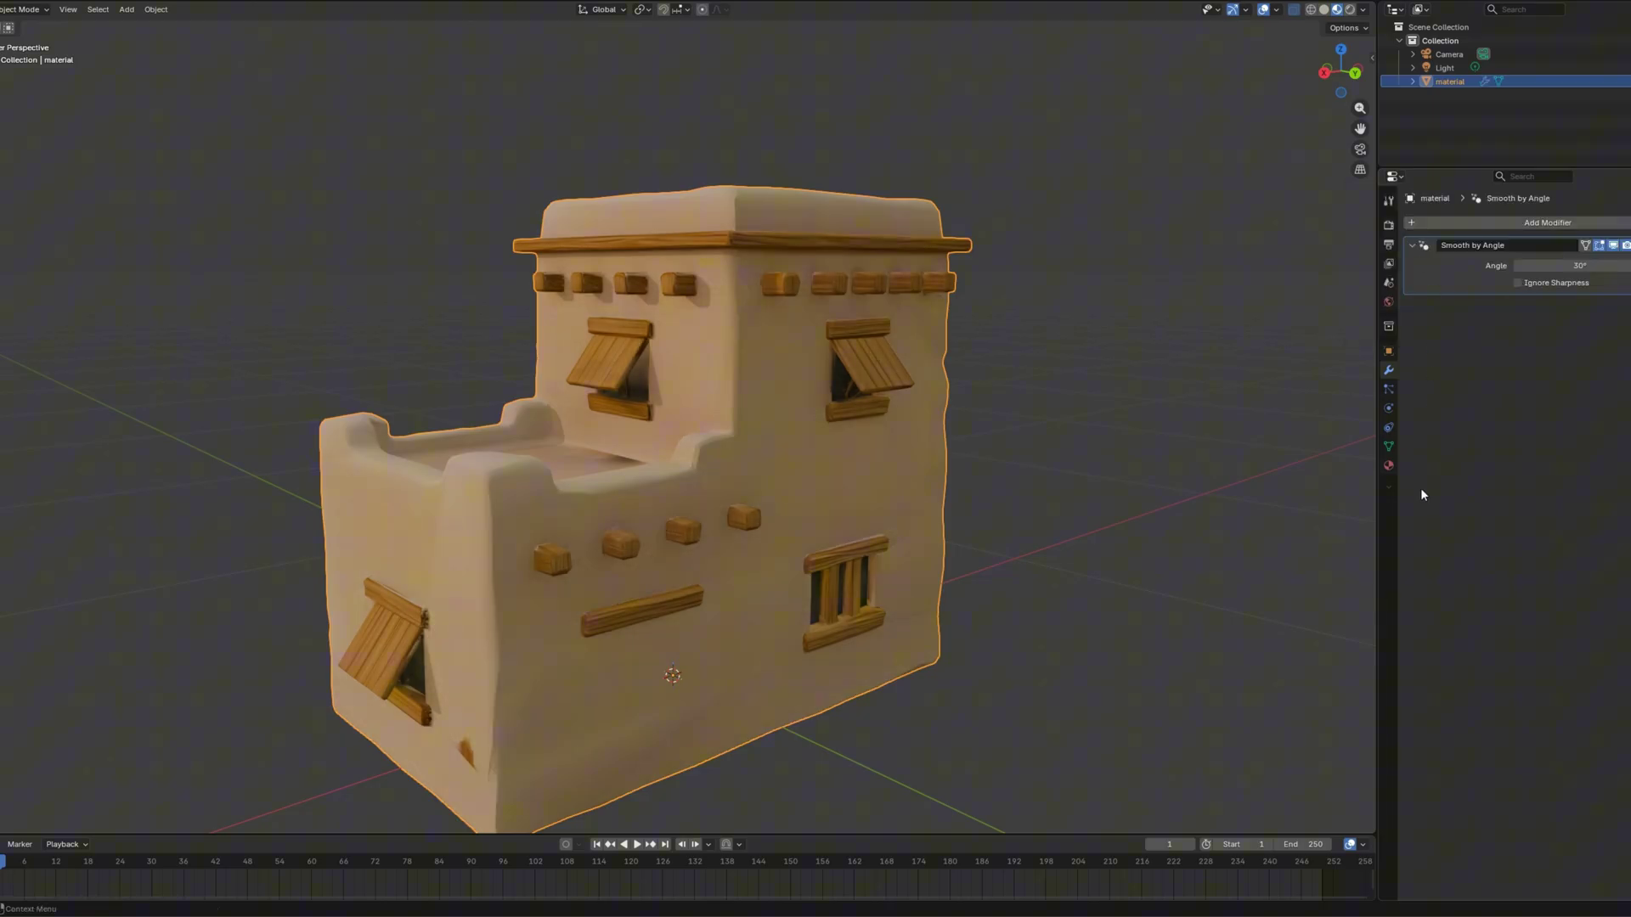
{"action": "middle_click_drag", "start_coordinate": [701, 489], "coordinate": [1062, 501]}
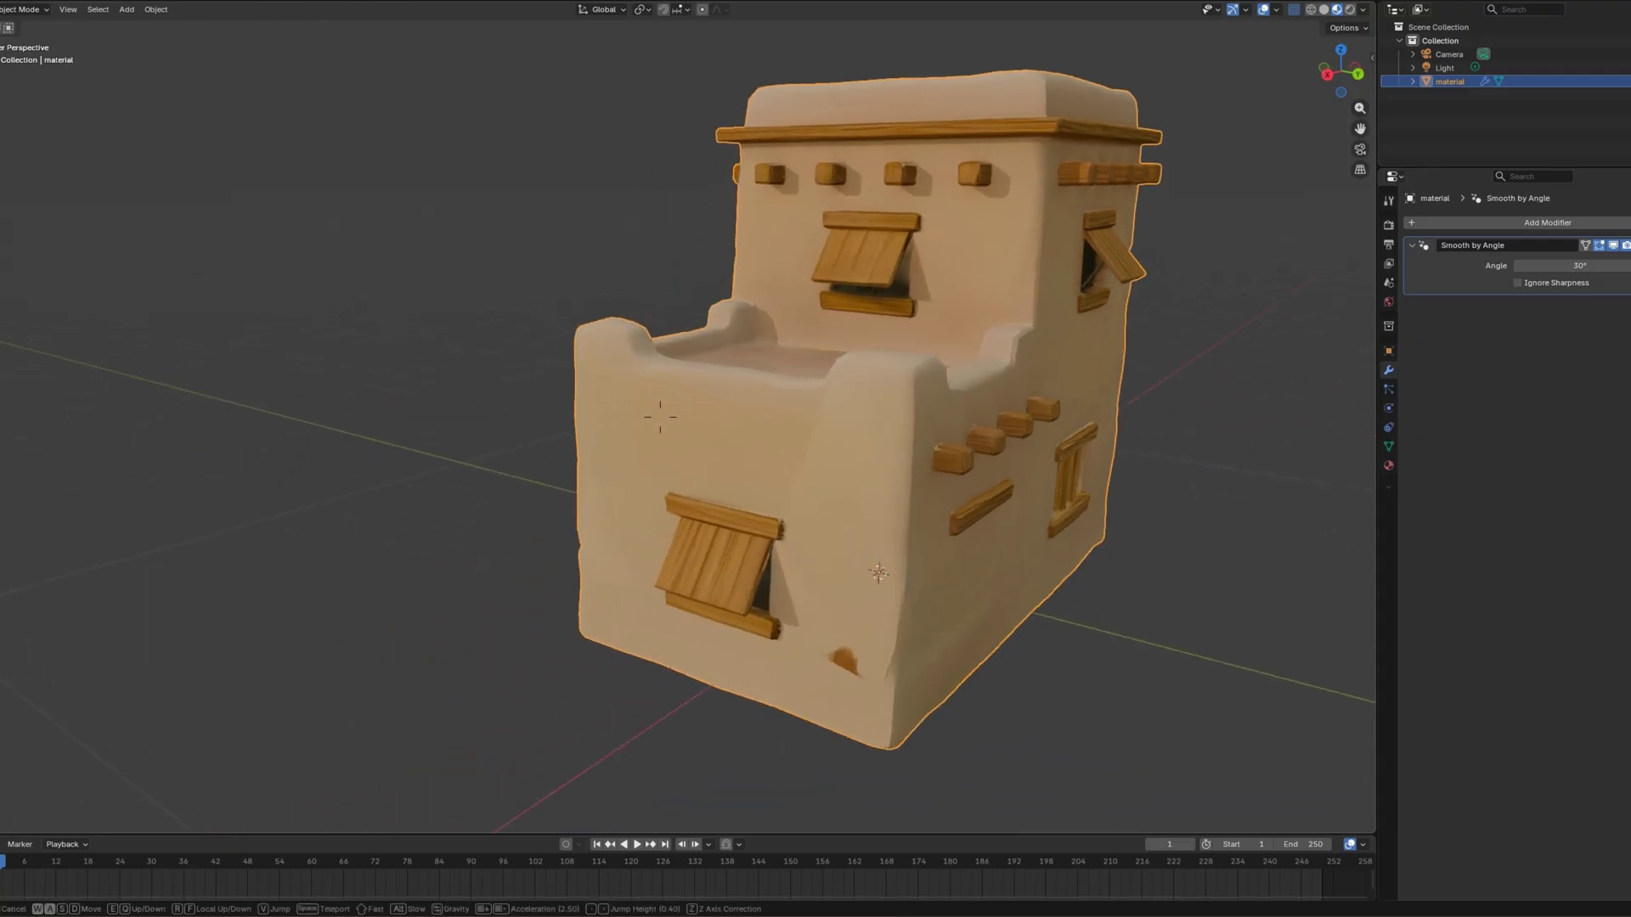
{"action": "key", "text": "shift+grave"}
{"action": "key", "text": "w"}
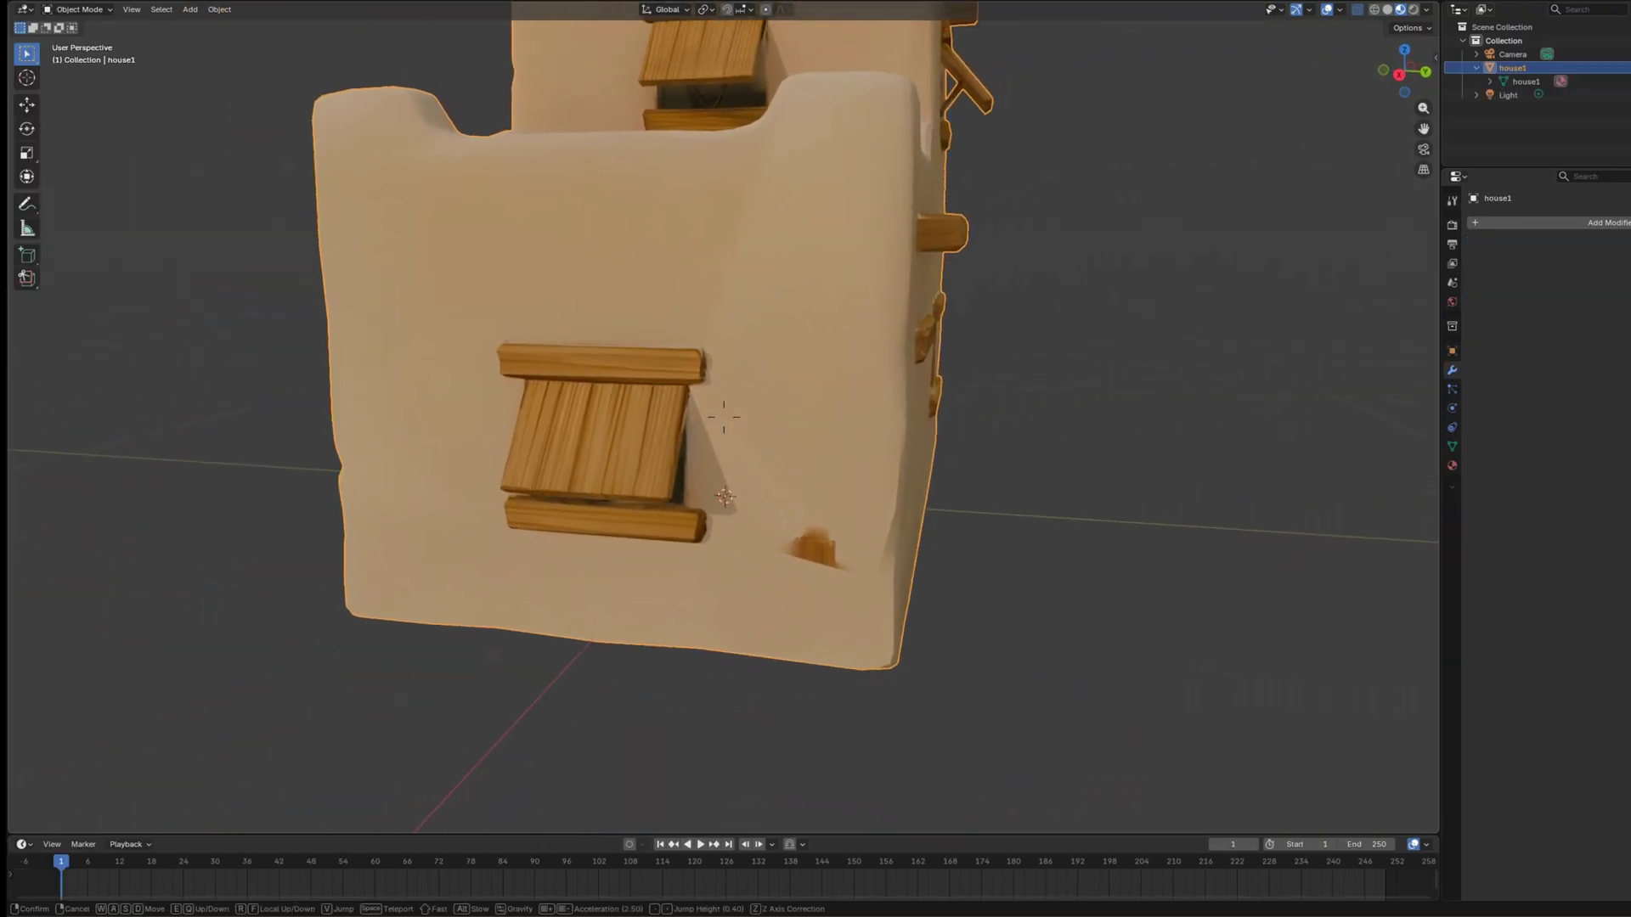
Clone-paint over the dark wooden blotch on the house's lower side wall.
{"action": "left_click", "coordinate": [723, 417]}
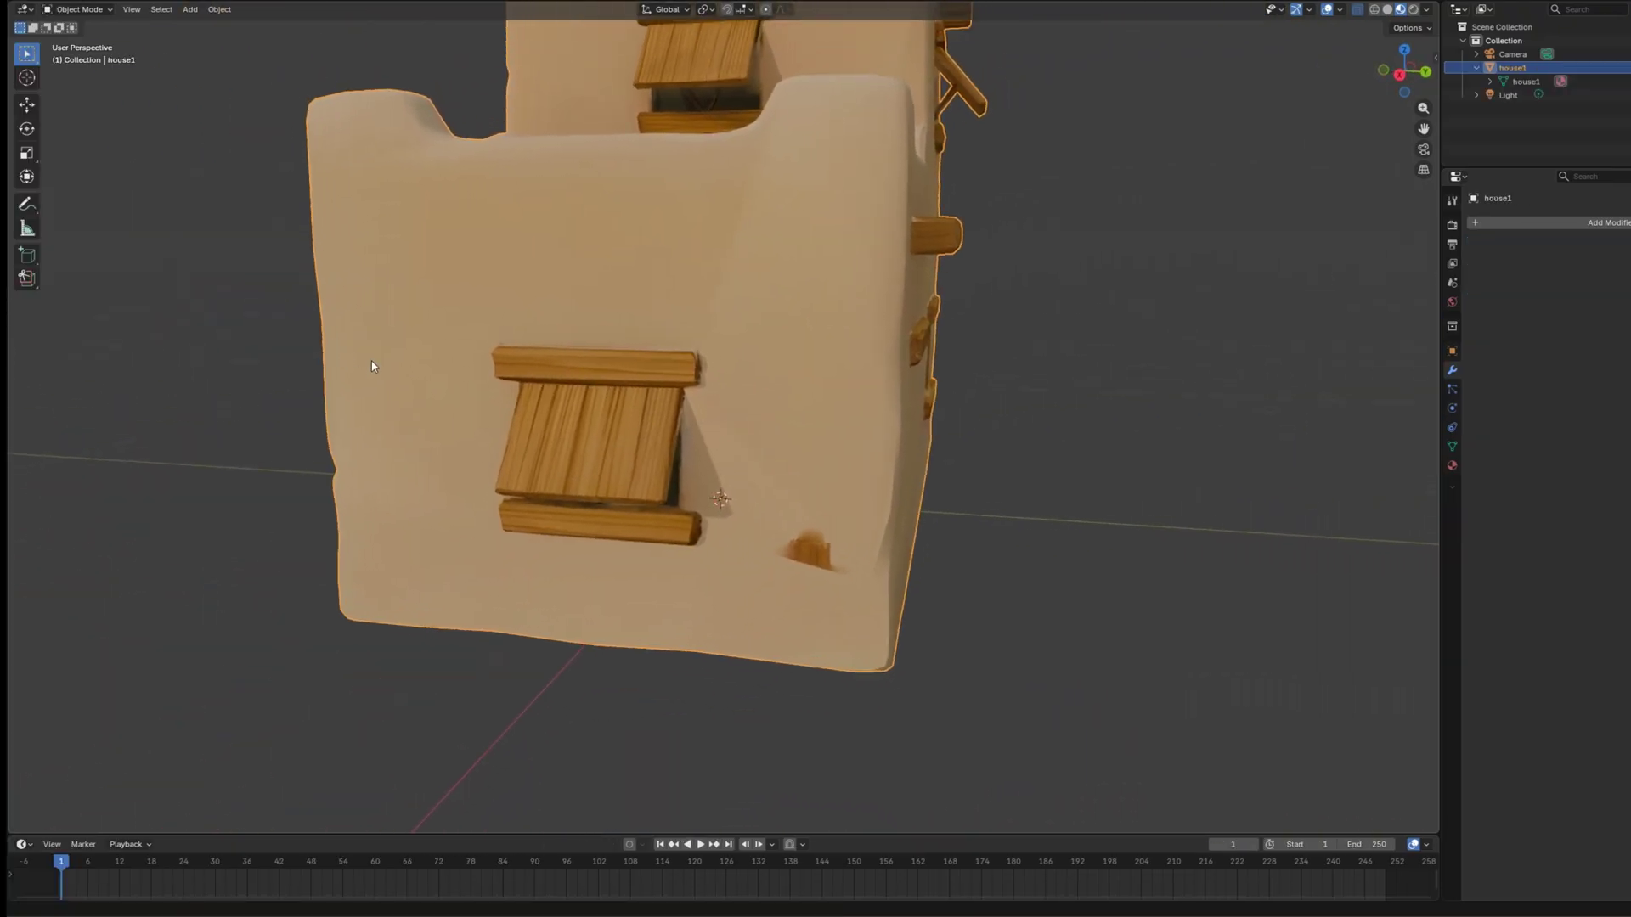
{"action": "key", "text": "shift+grave"}
{"action": "key", "text": "s"}
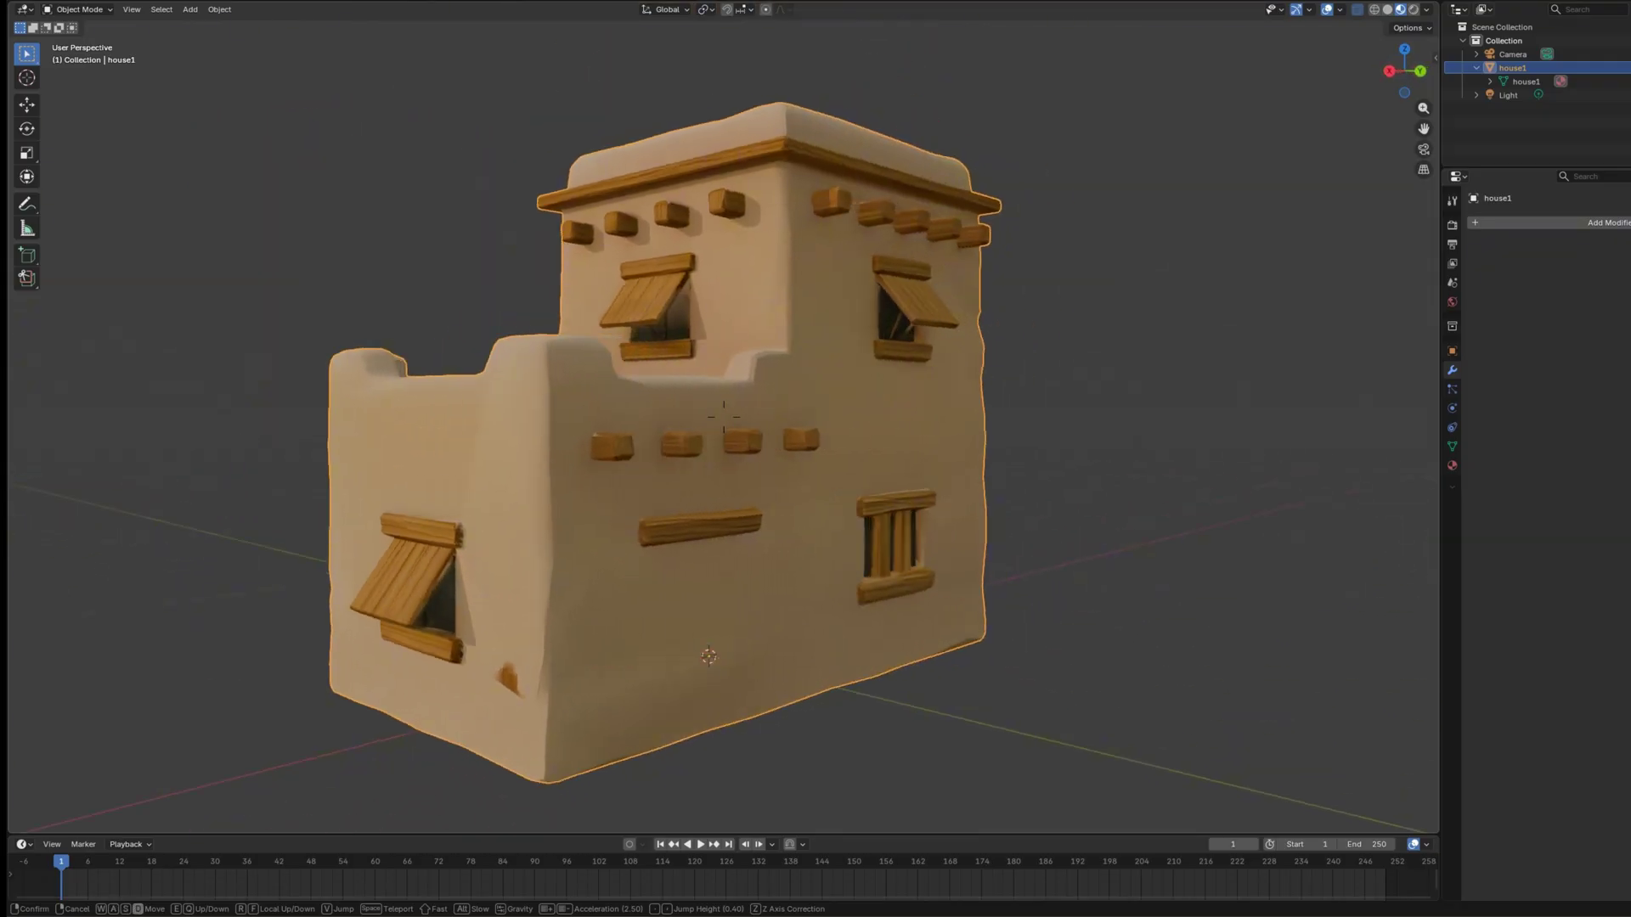
{"action": "left_click", "coordinate": [461, 387]}
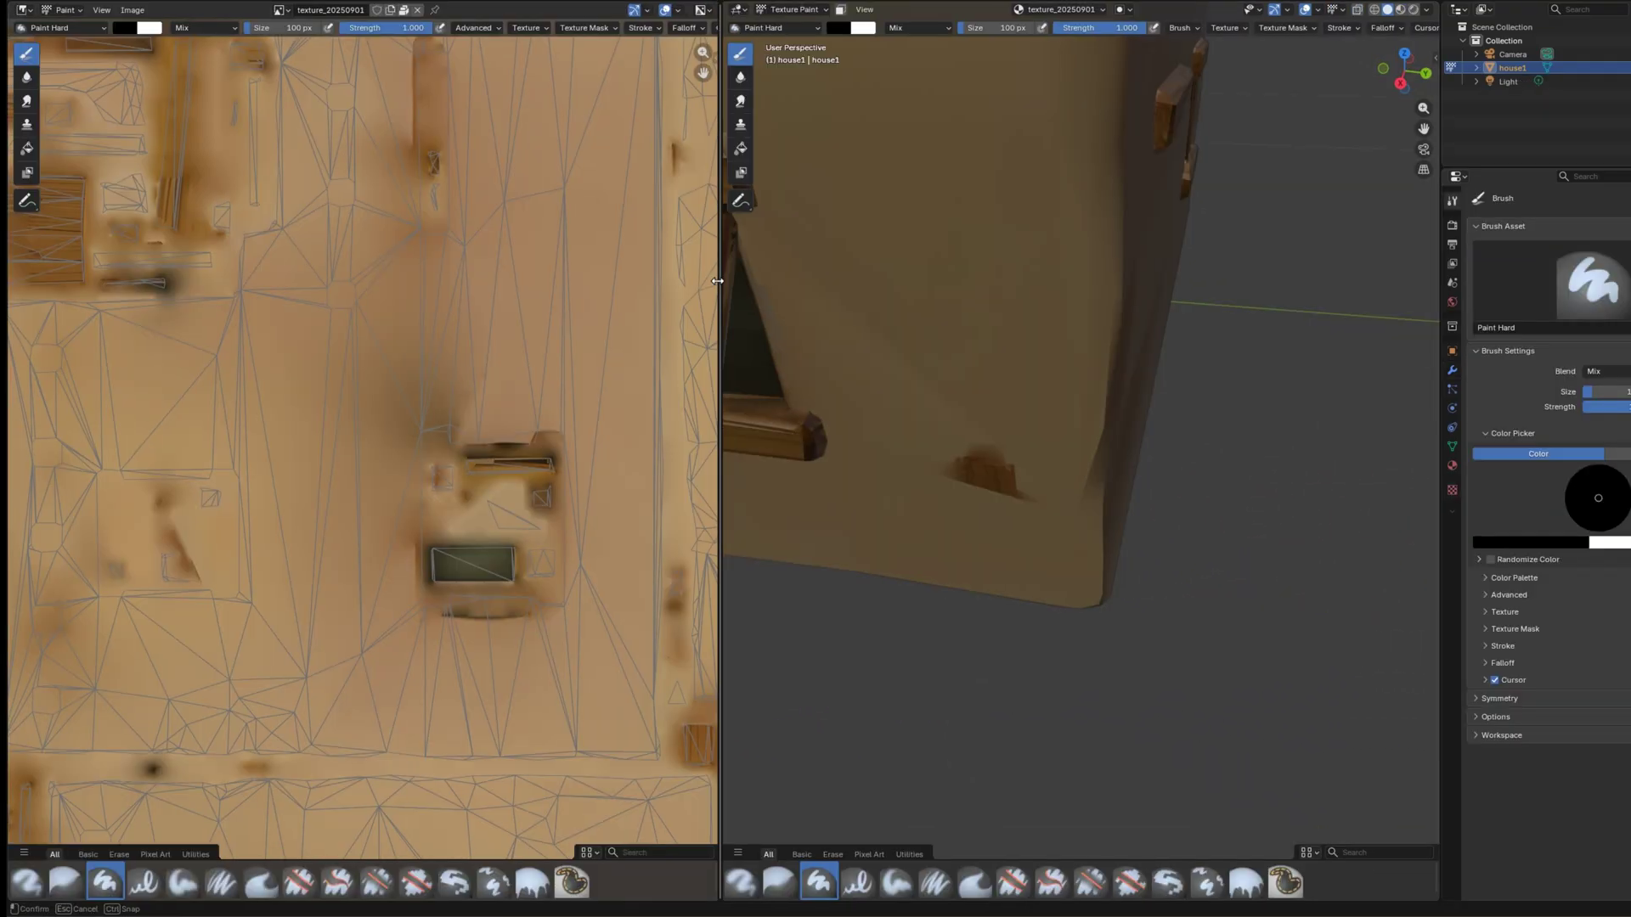
{"action": "left_click_drag", "start_coordinate": [725, 269], "coordinate": [616, 269]}
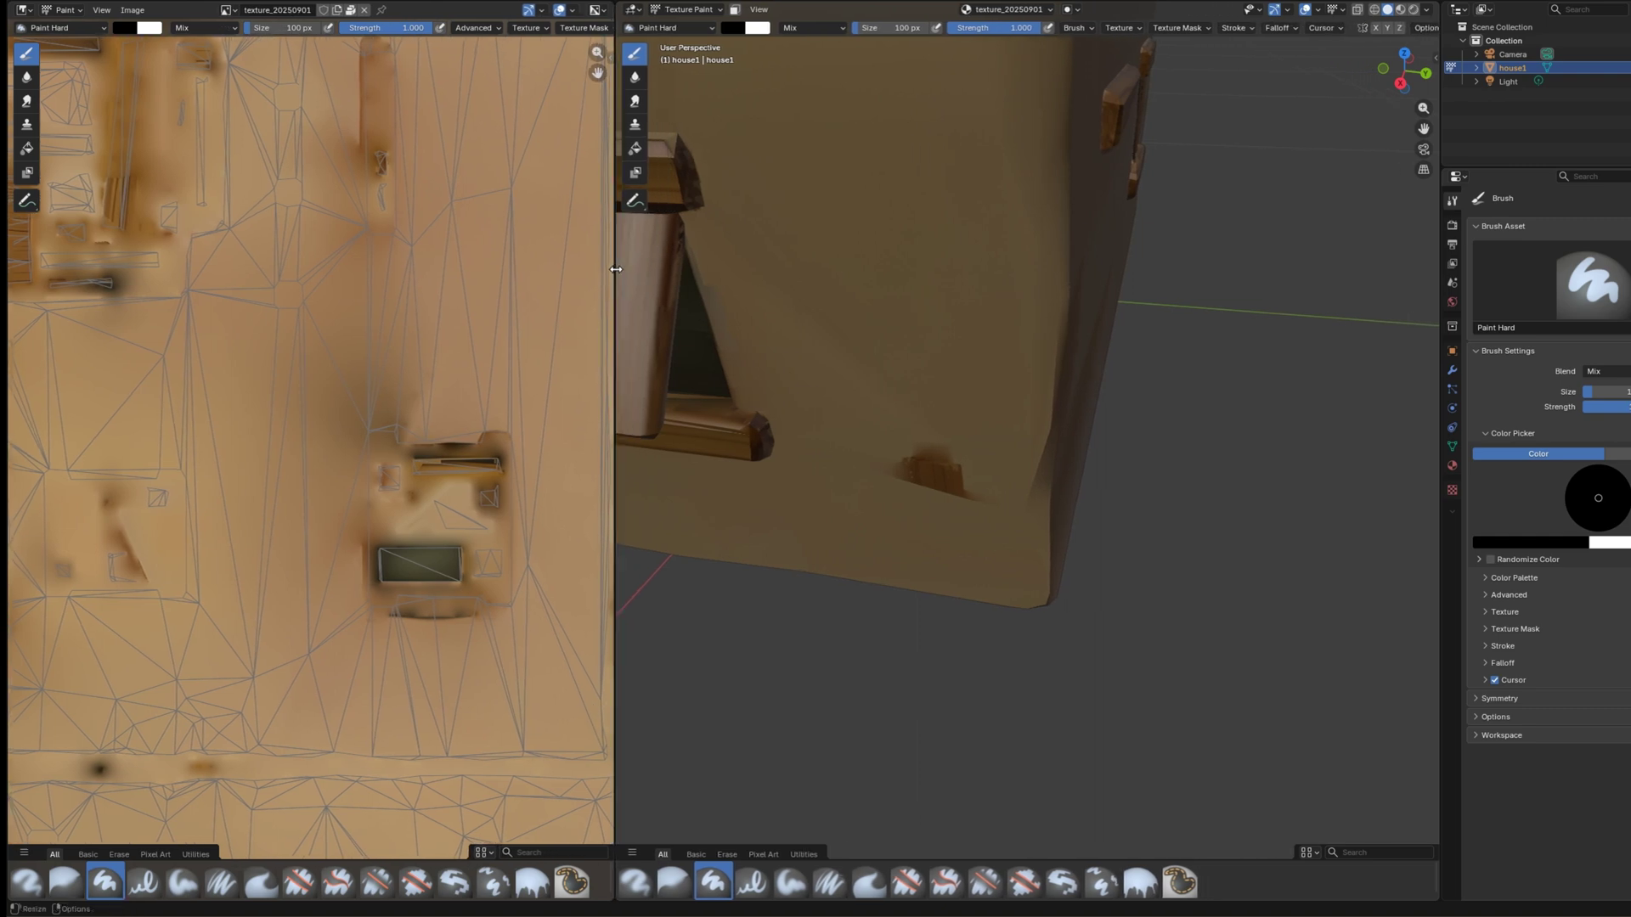
{"action": "left_click", "coordinate": [635, 124]}
{"action": "mouse_move", "coordinate": [941, 423]}
{"action": "left_mouse_down"}
{"action": "mouse_move", "coordinate": [940, 467]}
{"action": "mouse_move", "coordinate": [969, 500]}
{"action": "left_mouse_up"}
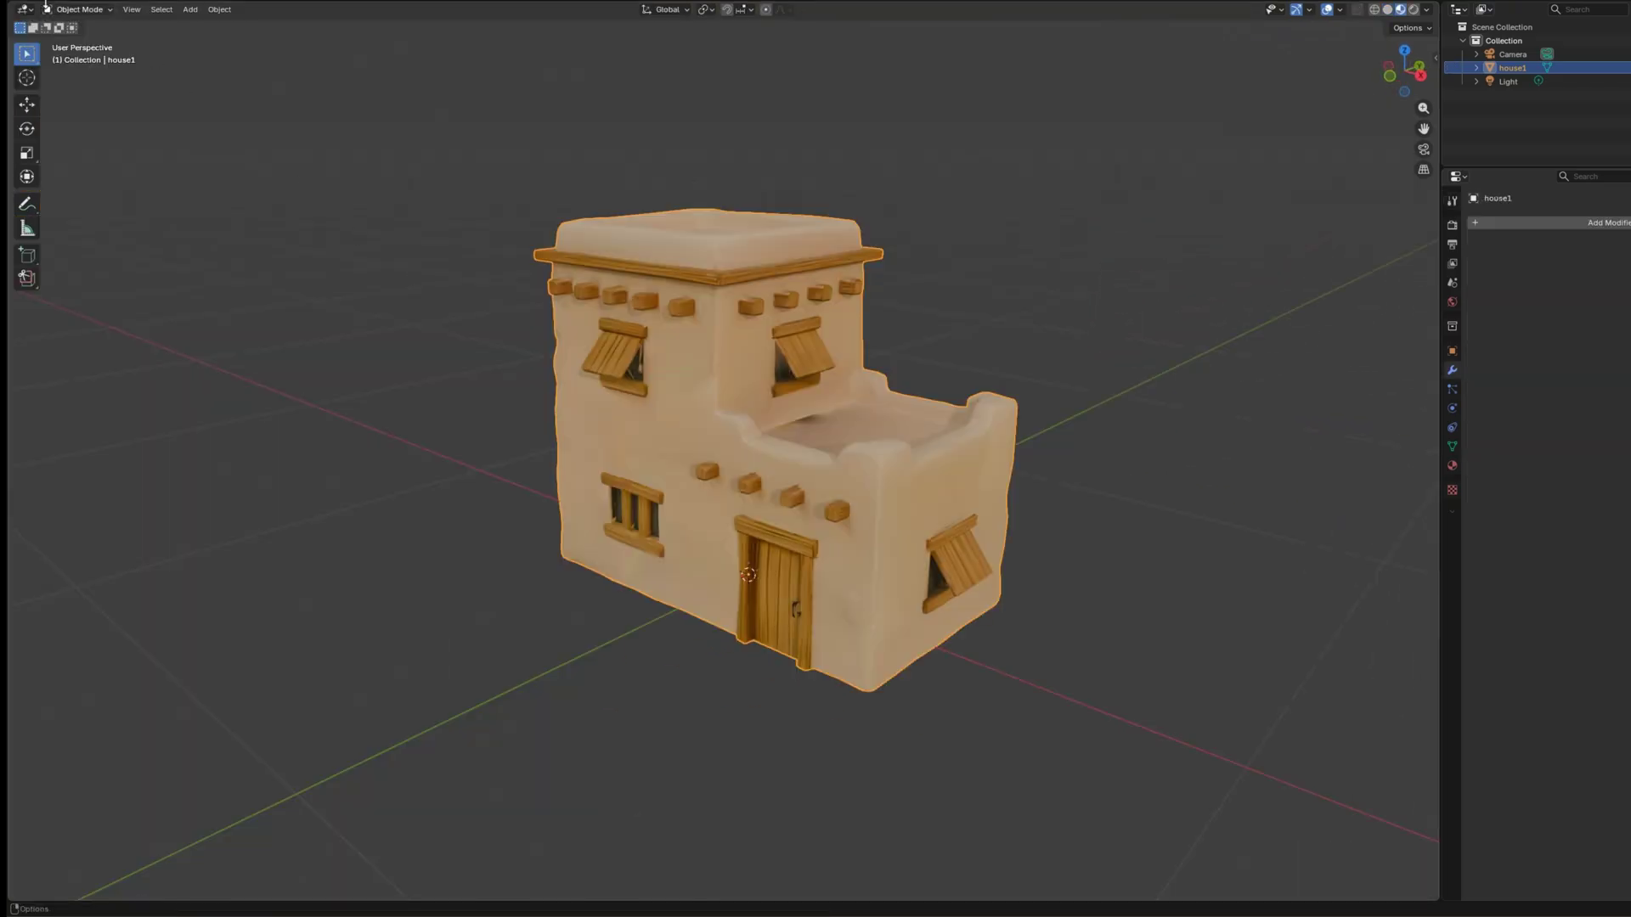
{"action": "key", "text": "F4"}
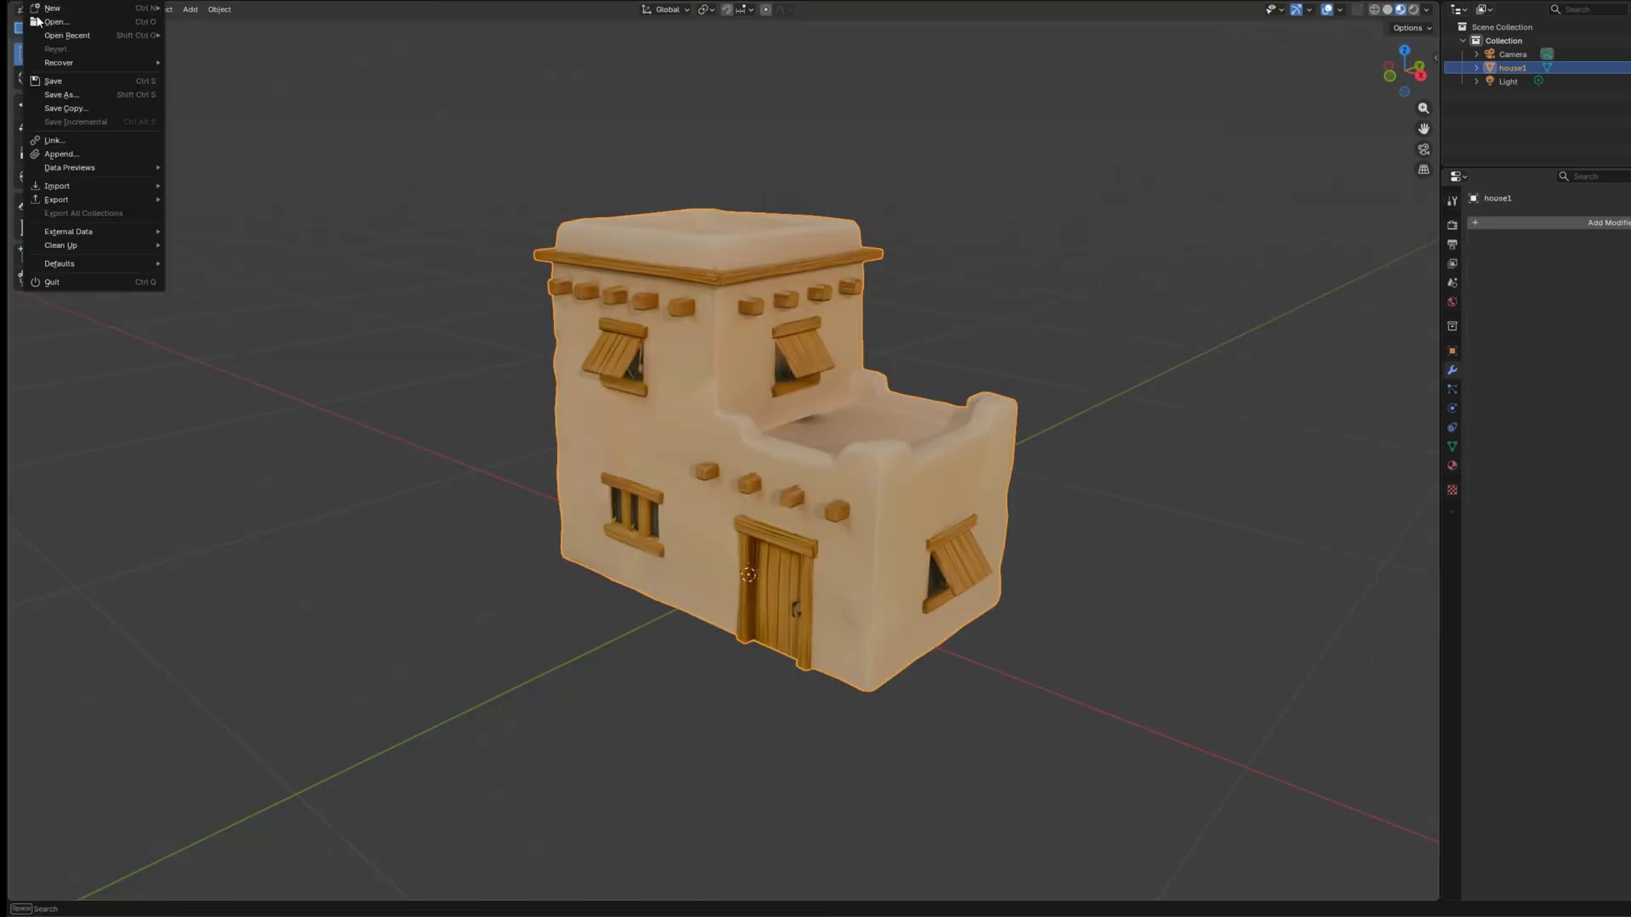
{"action": "mouse_move", "coordinate": [58, 201]}
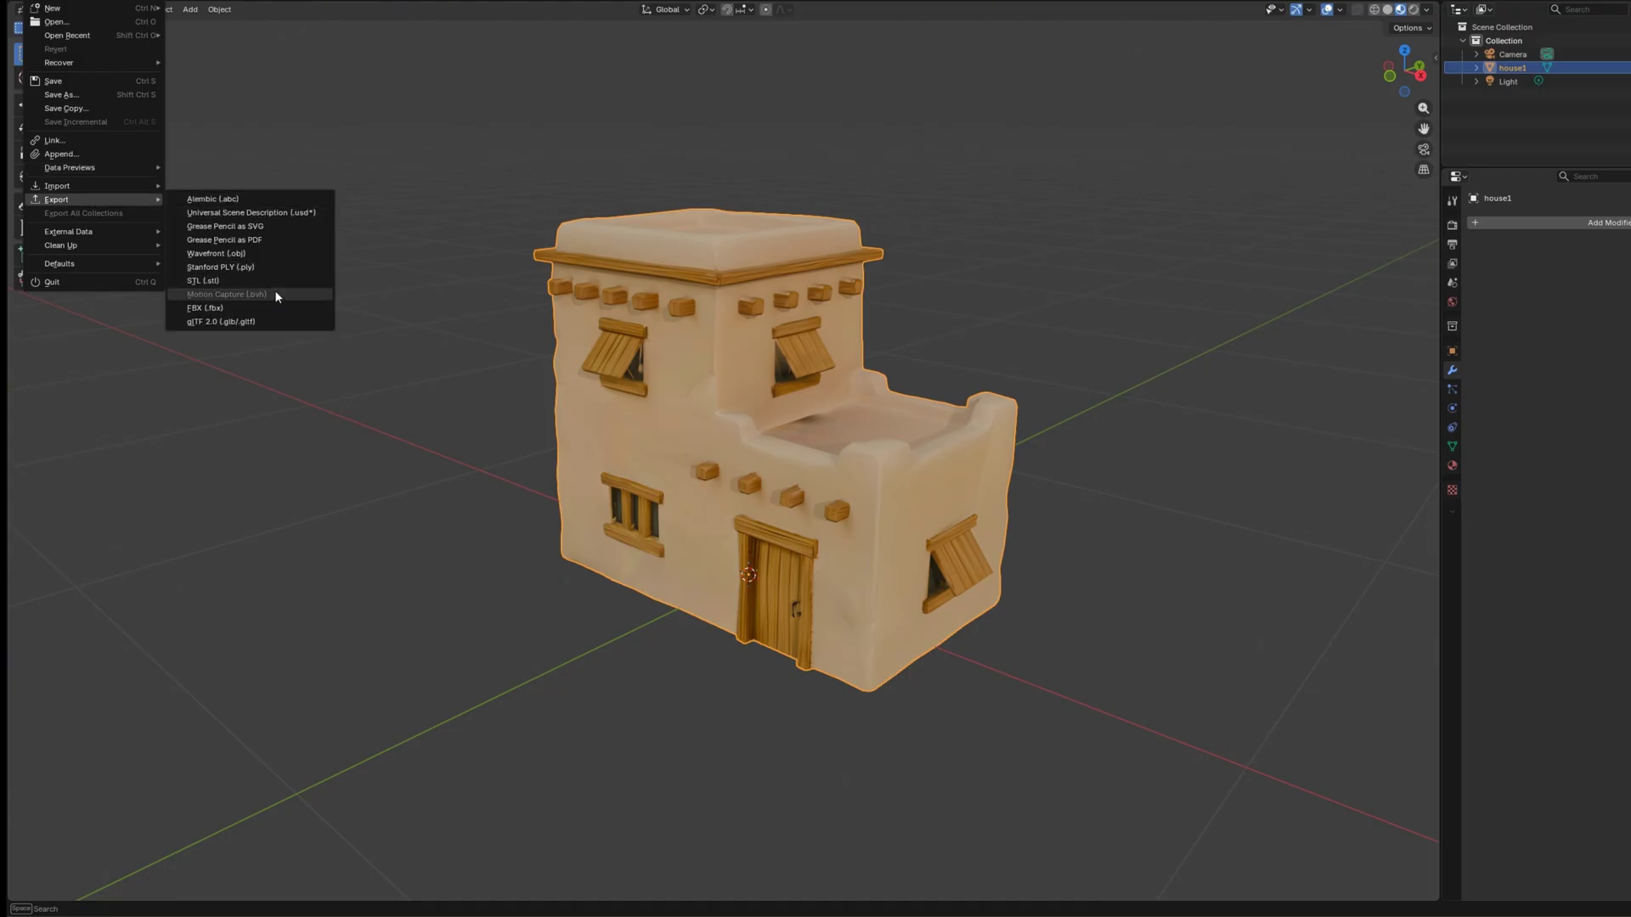
Export the house as glTF 2.0, then inspect the new L-shaped house in wireframe.
{"action": "left_click", "coordinate": [259, 321]}
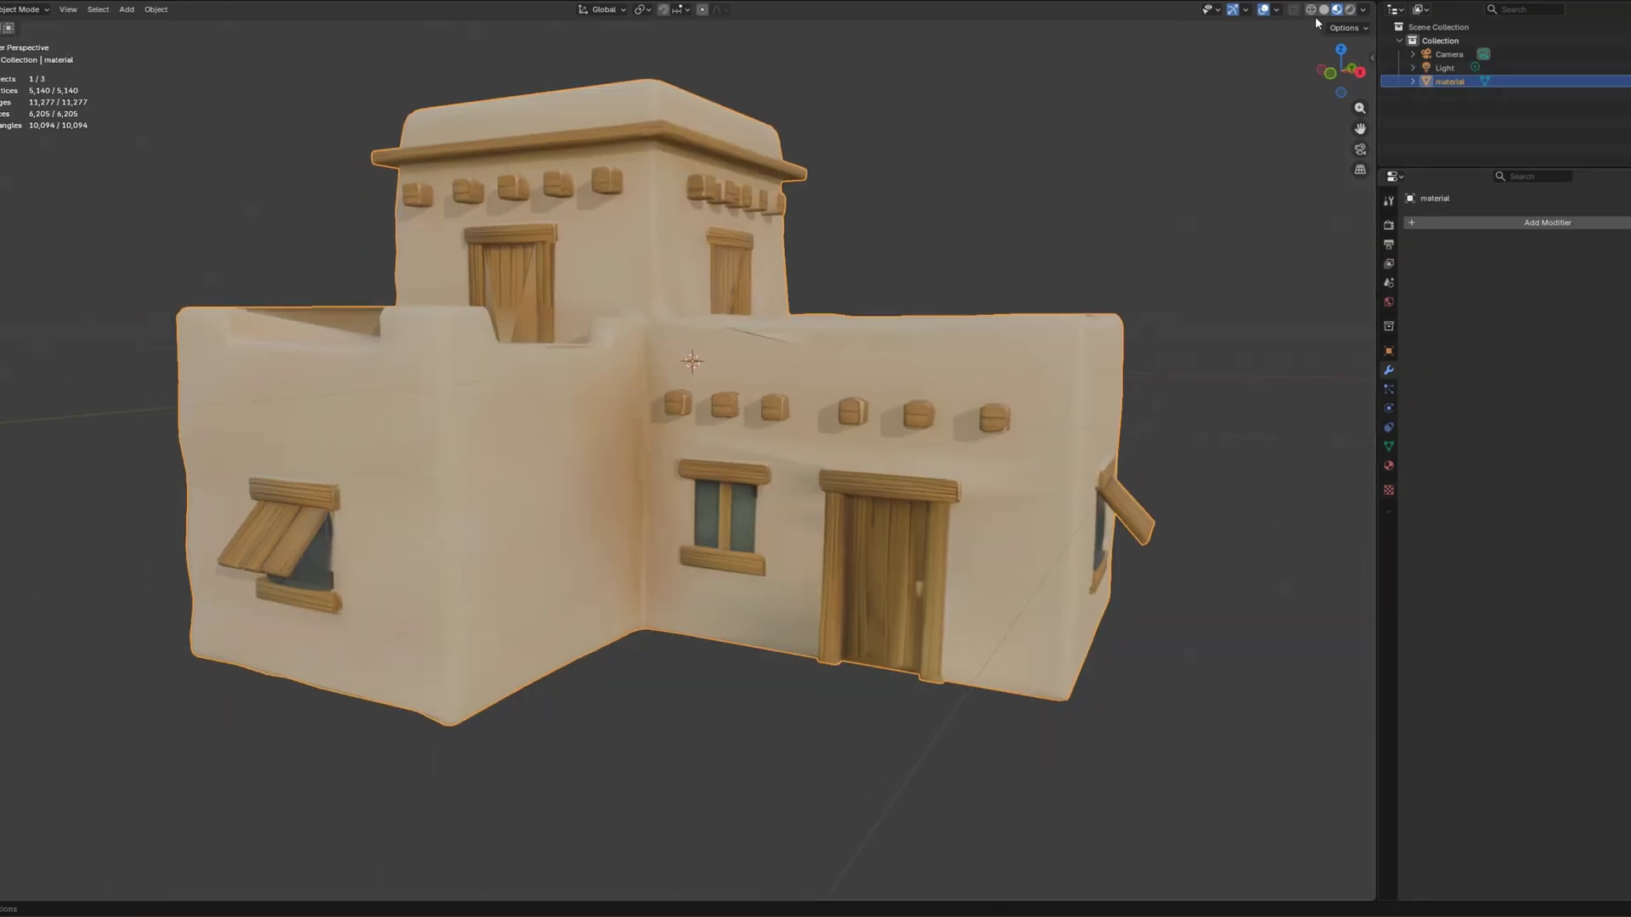
{"action": "left_click", "coordinate": [1312, 10]}
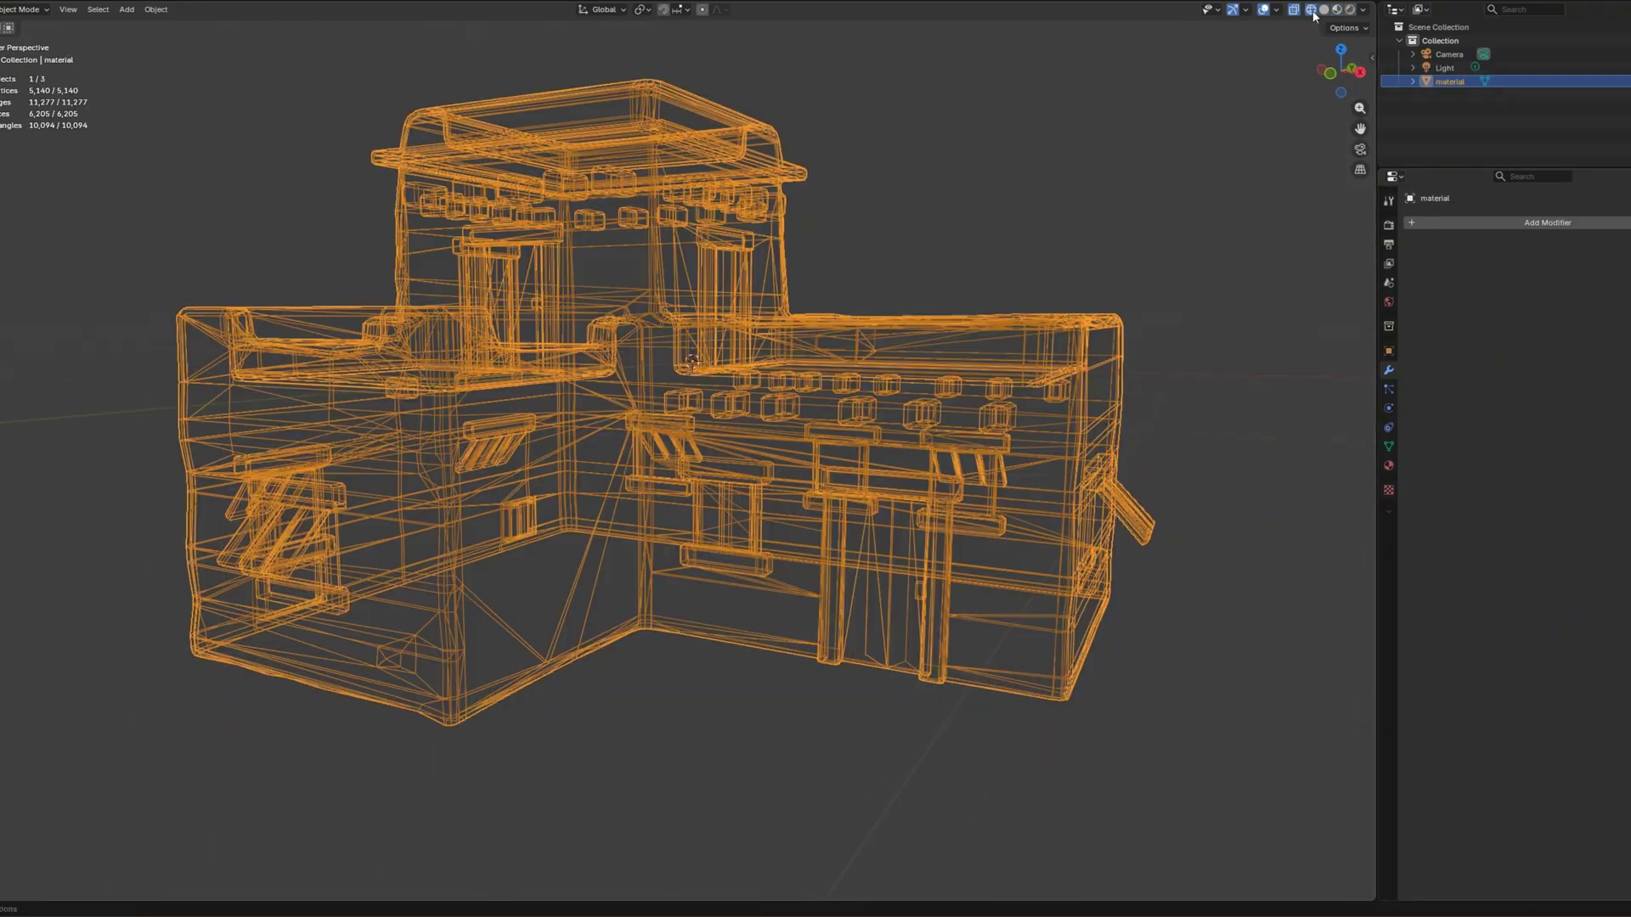
{"action": "key", "text": "shift+grave"}
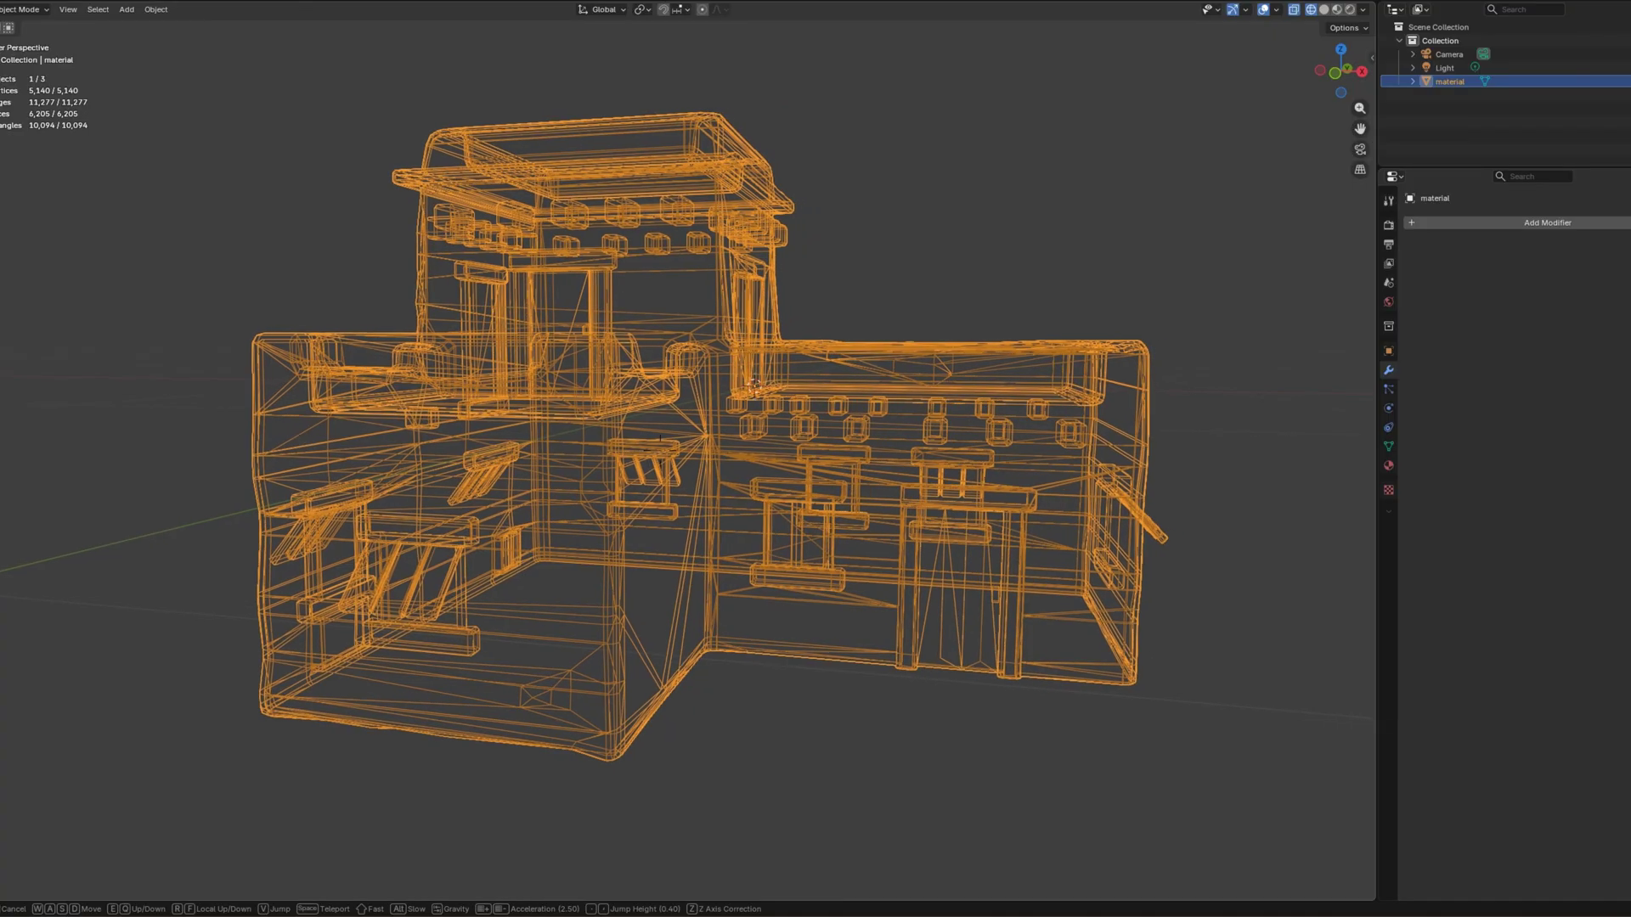
{"action": "left_click", "coordinate": [649, 443]}
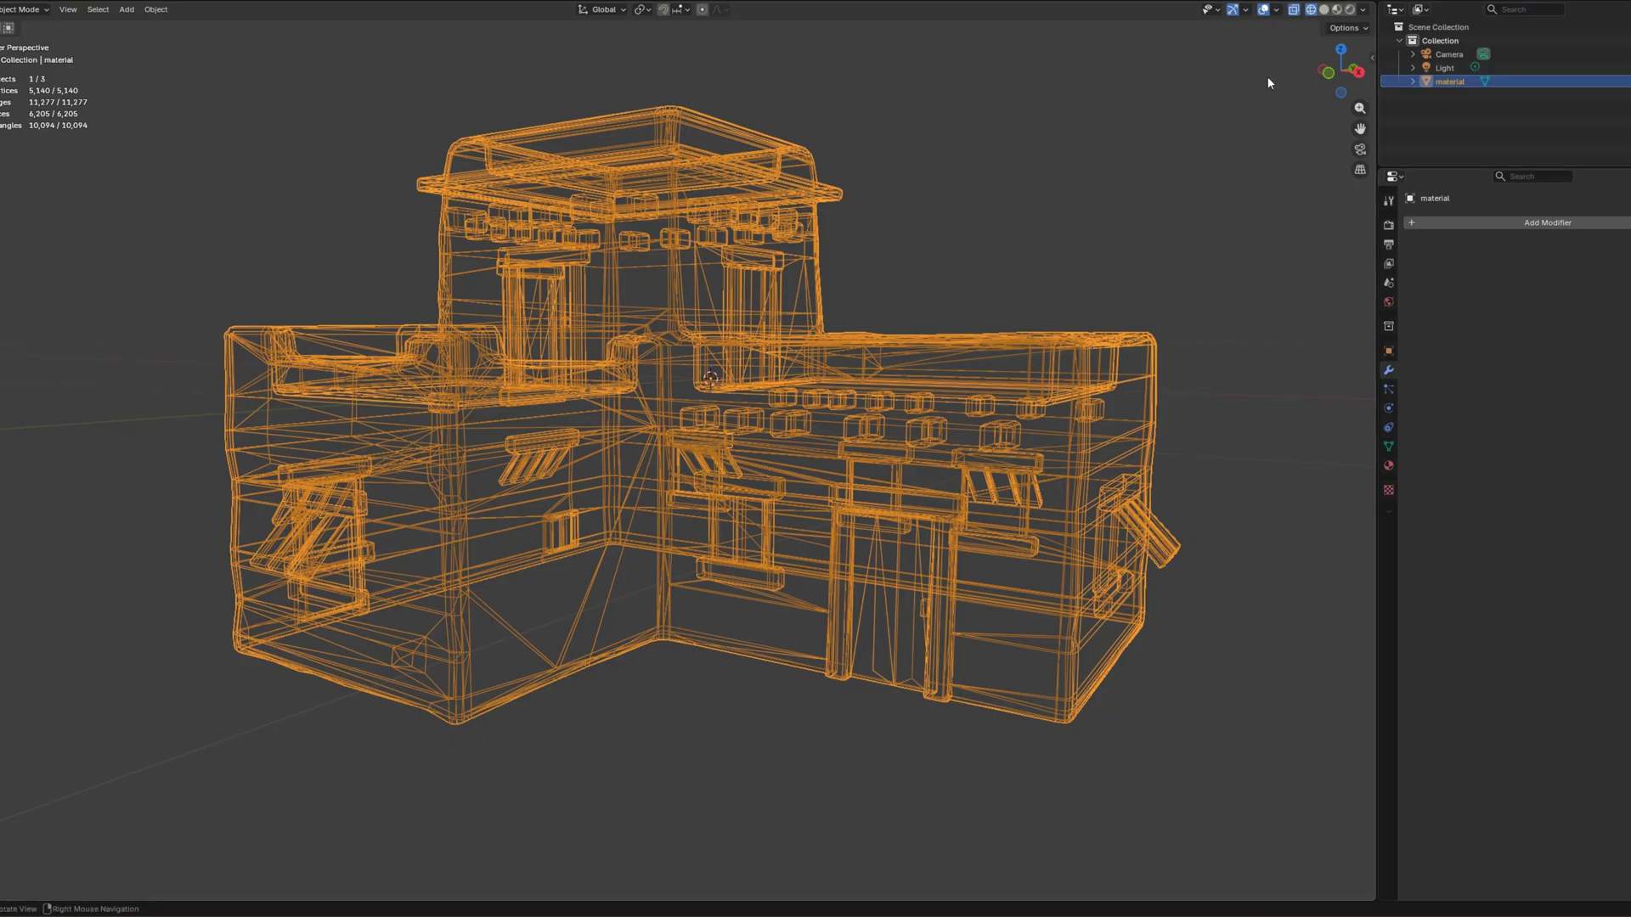
Switch to Material Preview and fly around the textured L-shaped house's walls.
{"action": "left_click", "coordinate": [1337, 10]}
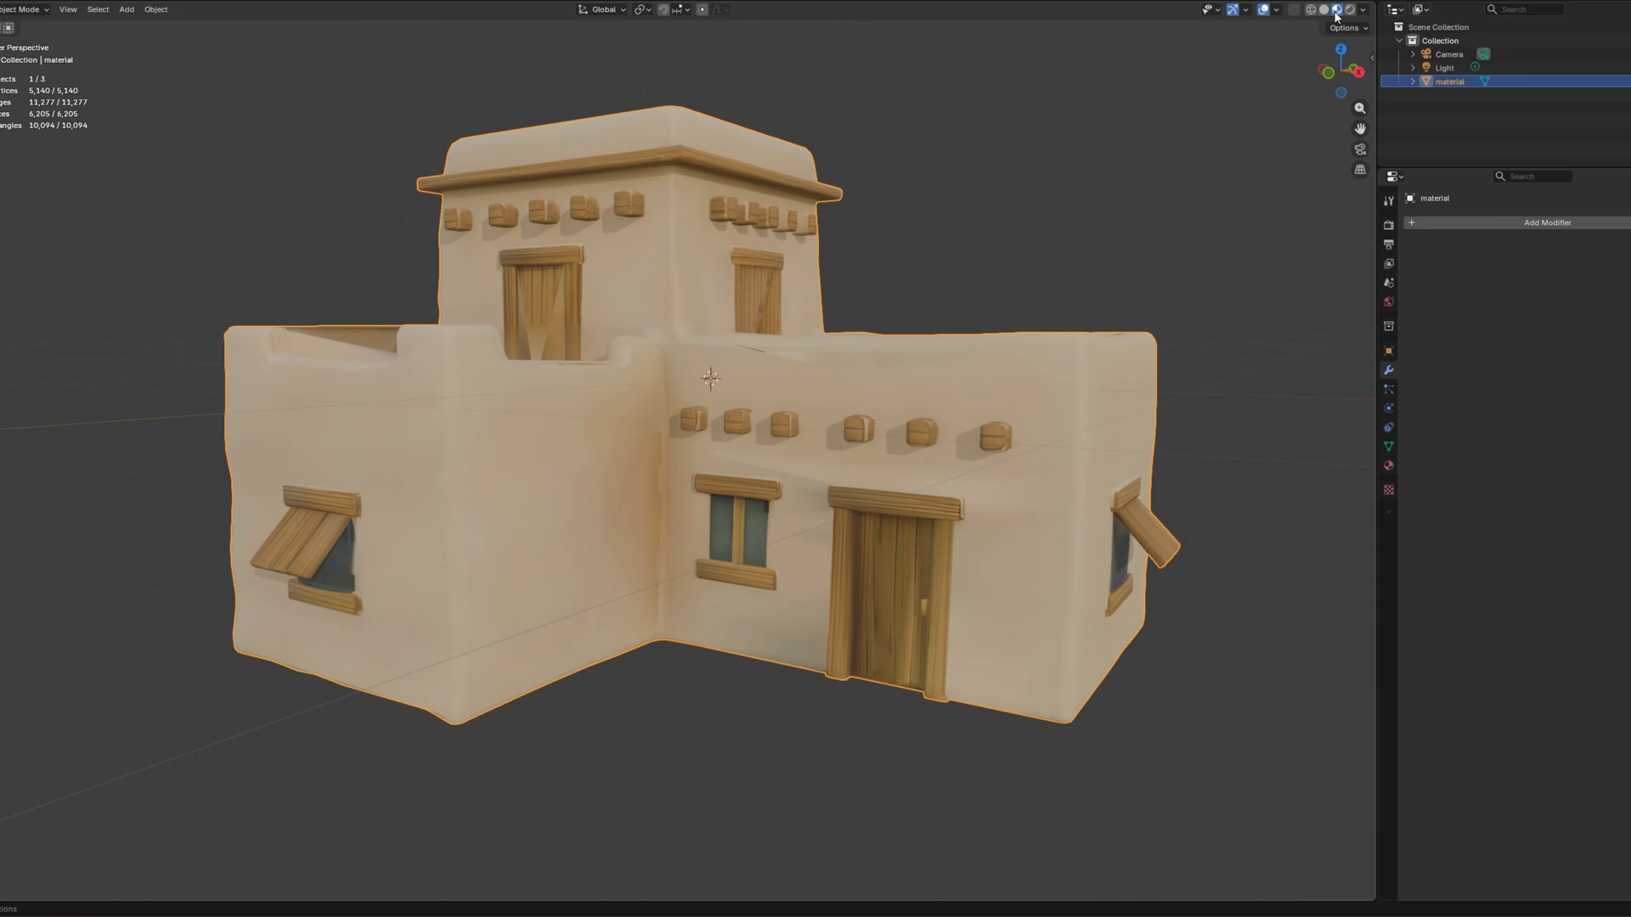
{"action": "key", "text": "shift+grave"}
{"action": "key", "text": "w"}
{"action": "key", "text": "s"}
{"action": "key", "text": "w"}
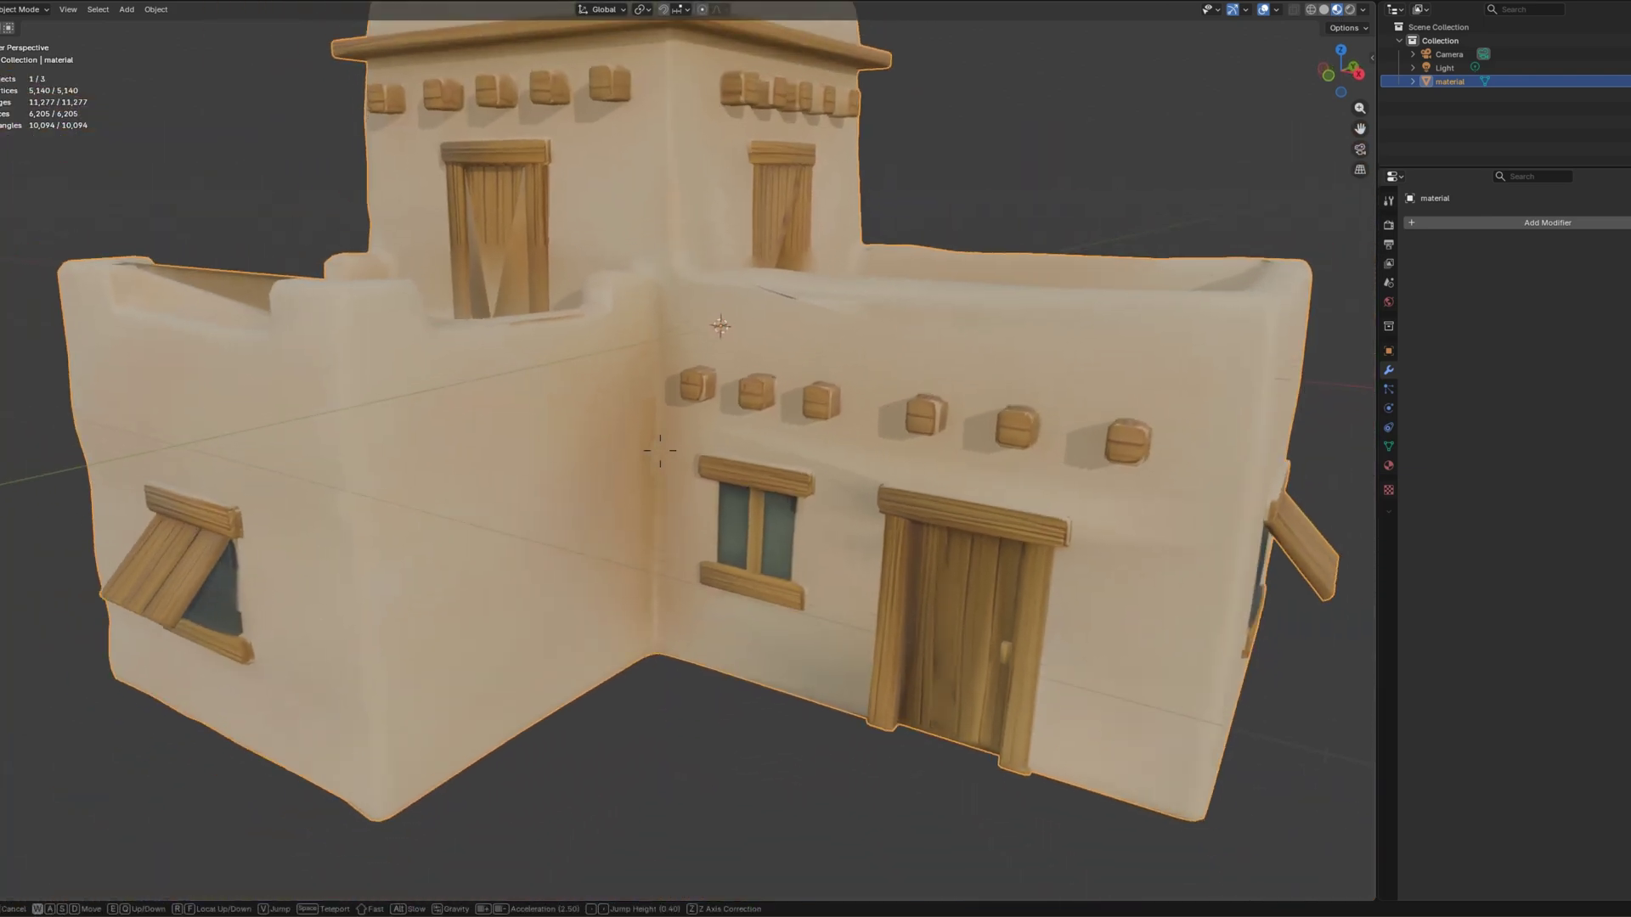
{"action": "key", "text": "Escape"}
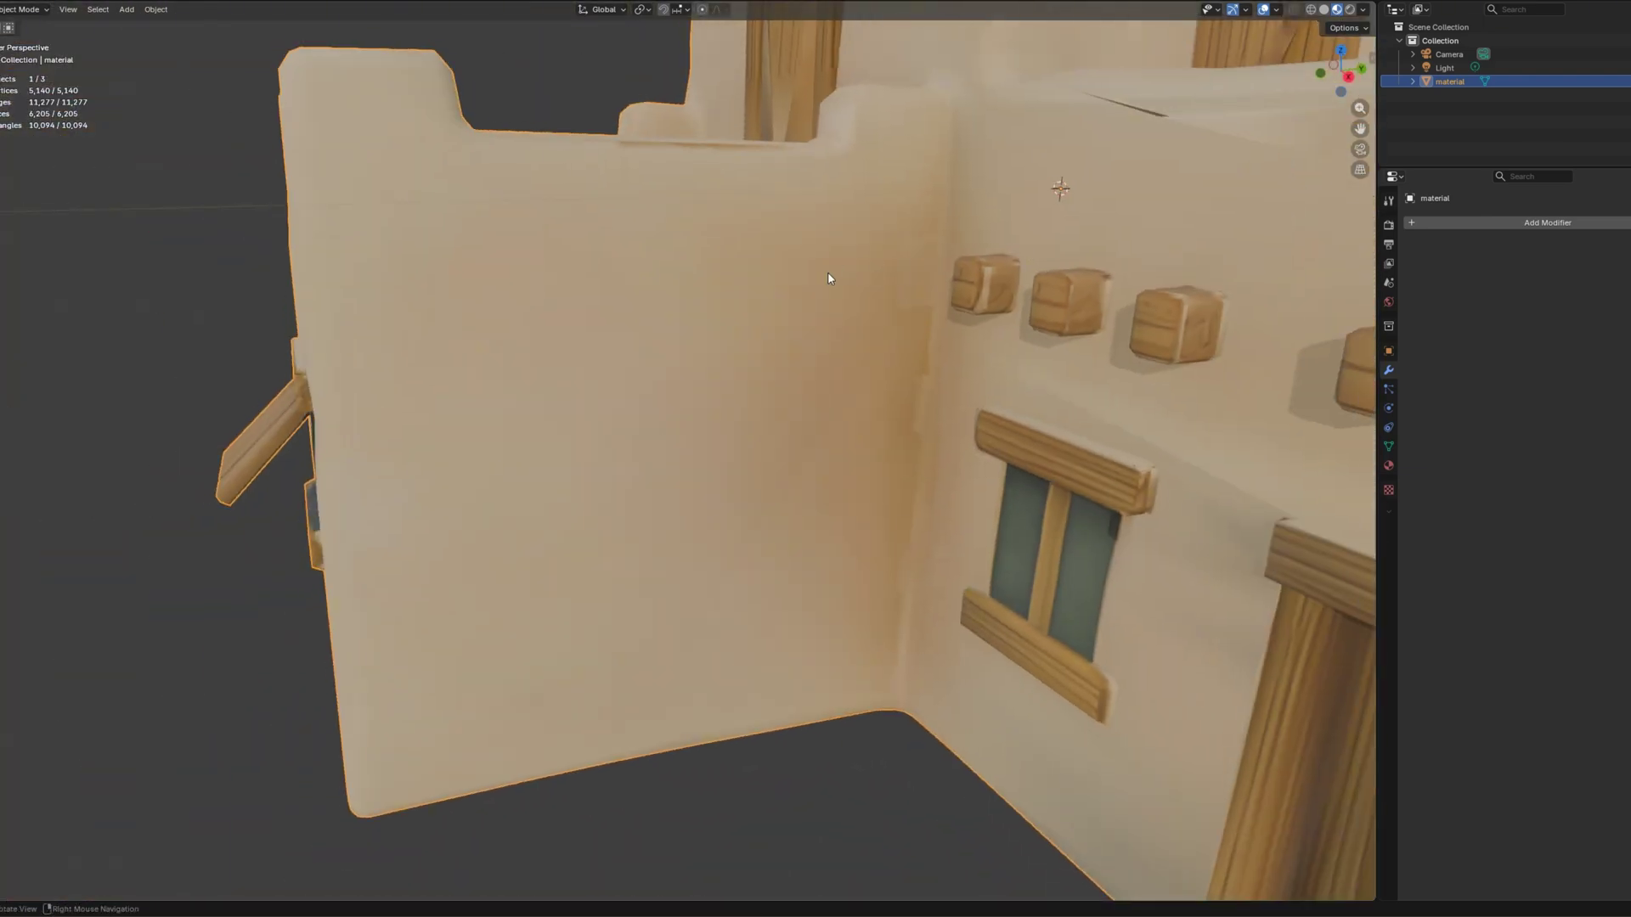
{"action": "key", "text": "shift+grave"}
Zoom in on the wooden door and delete the two stray sliver triangles beside its frame.
{"action": "key", "text": "s"}
{"action": "key", "text": "w"}
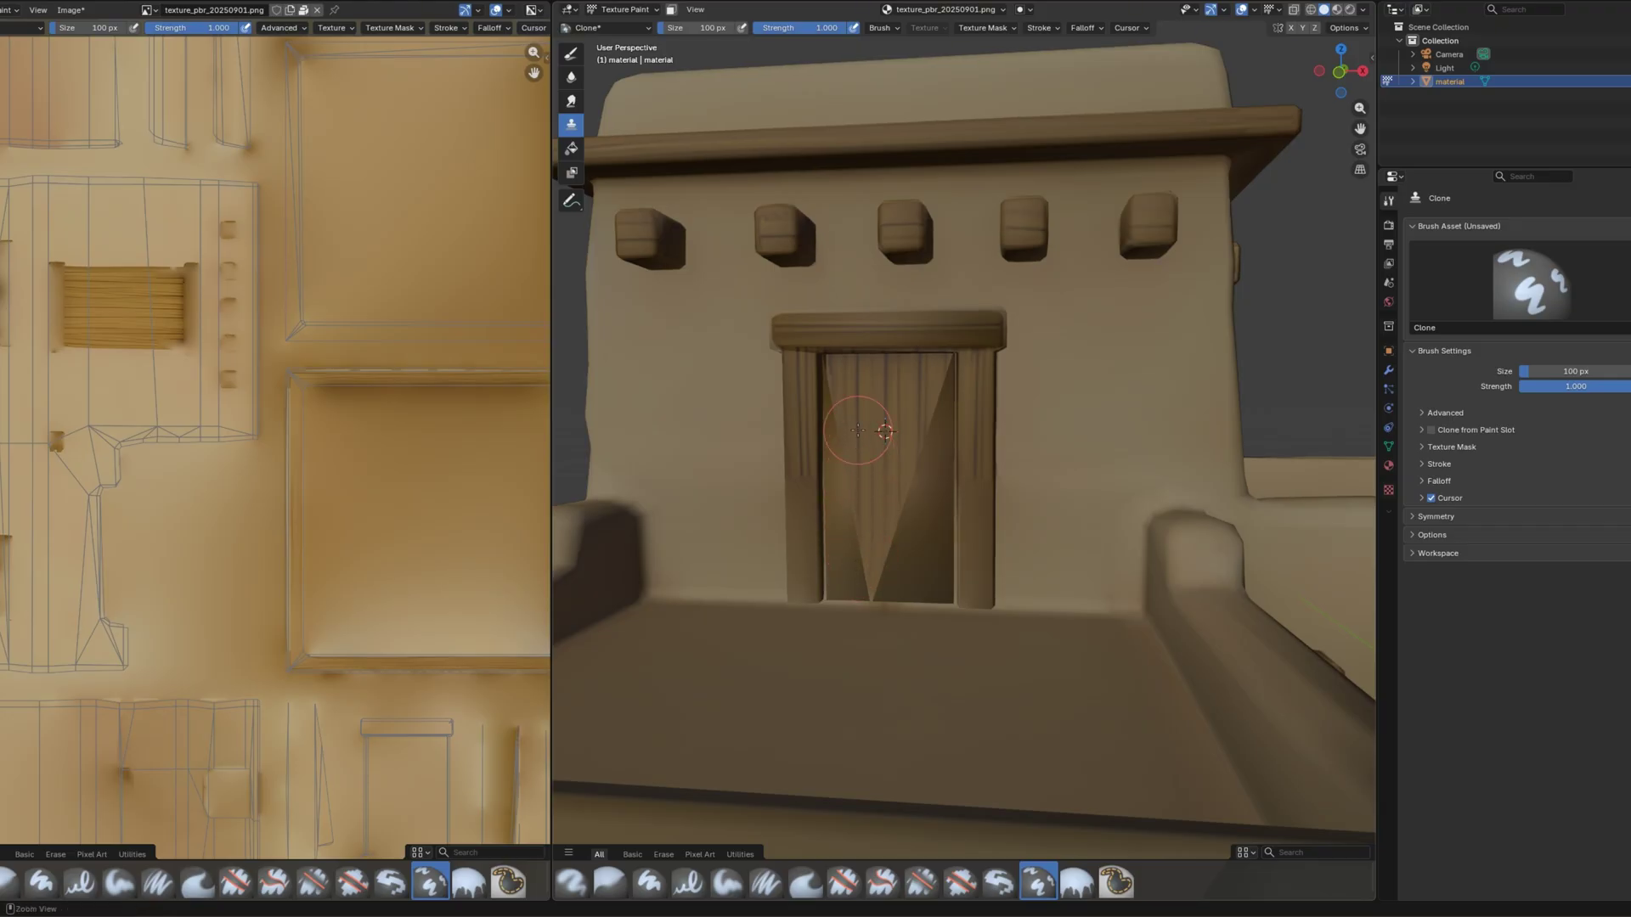
{"action": "middle_click_drag", "start_coordinate": [918, 425], "coordinate": [851, 357], "text": "ctrl"}
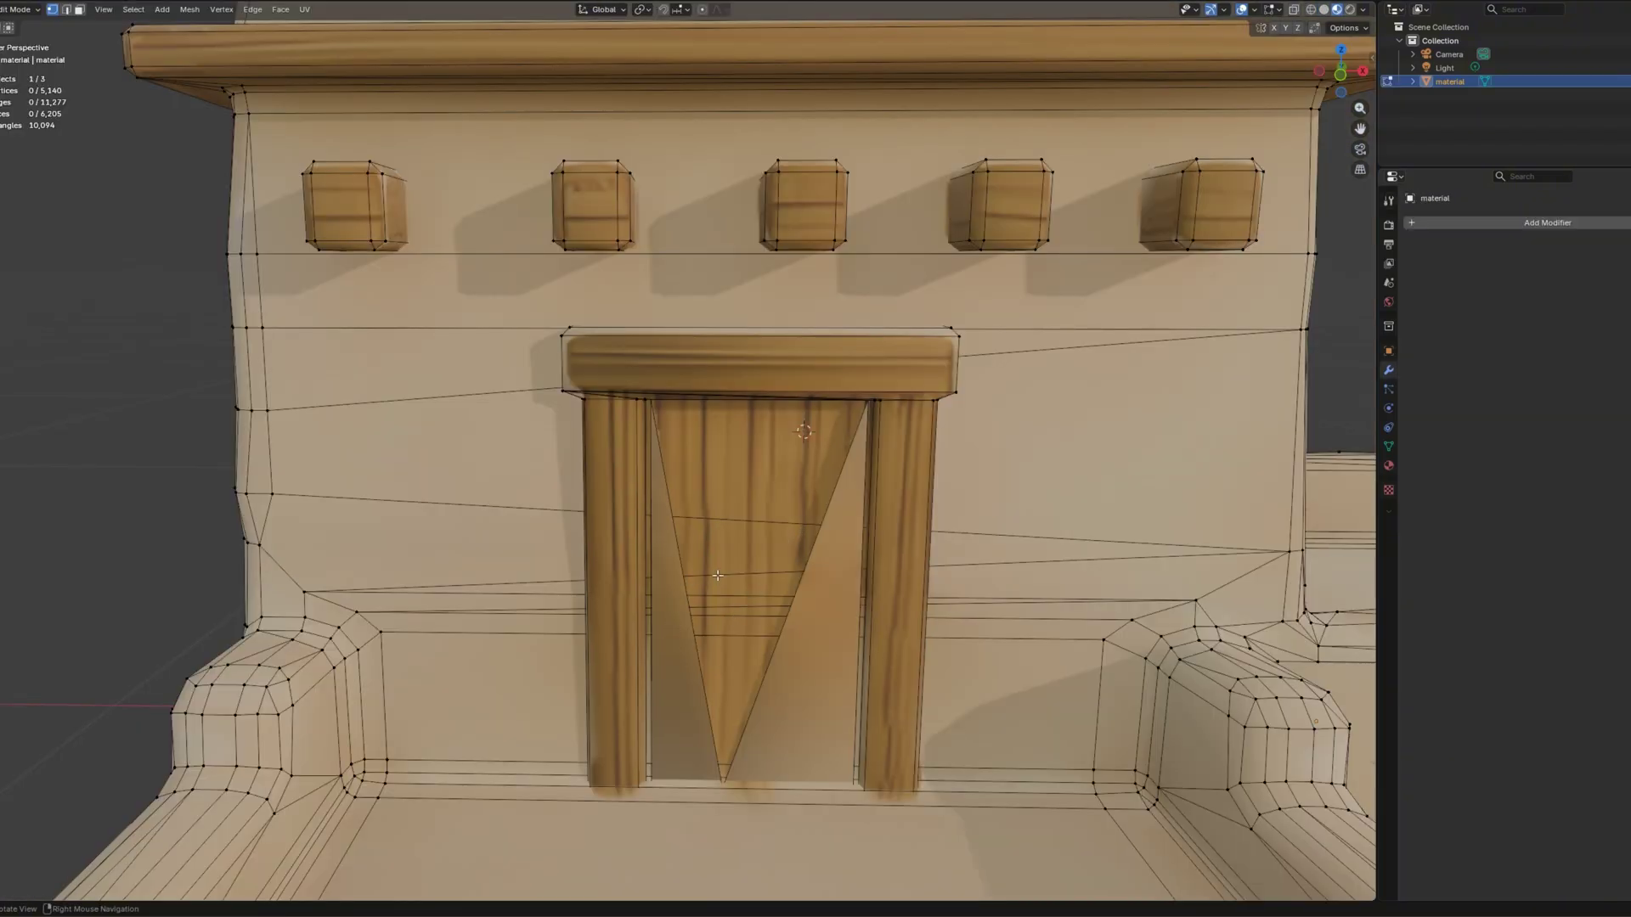
{"action": "middle_click_drag", "start_coordinate": [718, 576], "coordinate": [724, 564]}
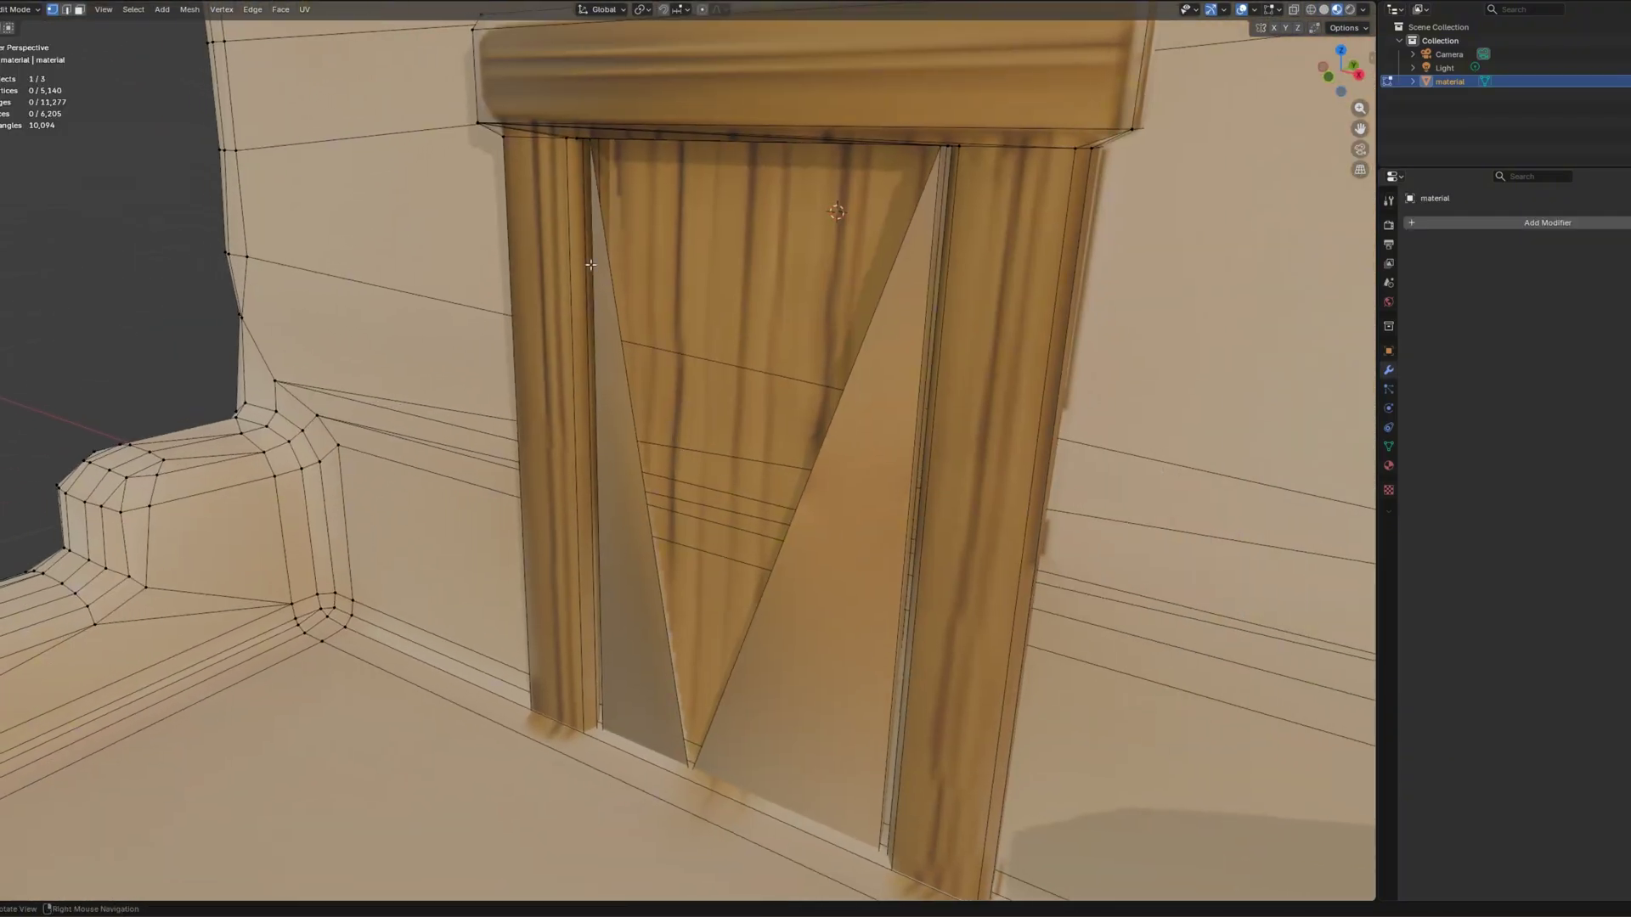
{"action": "mouse_move", "coordinate": [830, 534]}
{"action": "middle_mouse_down"}
{"action": "mouse_move", "coordinate": [659, 452]}
{"action": "mouse_move", "coordinate": [770, 450]}
{"action": "middle_mouse_up"}
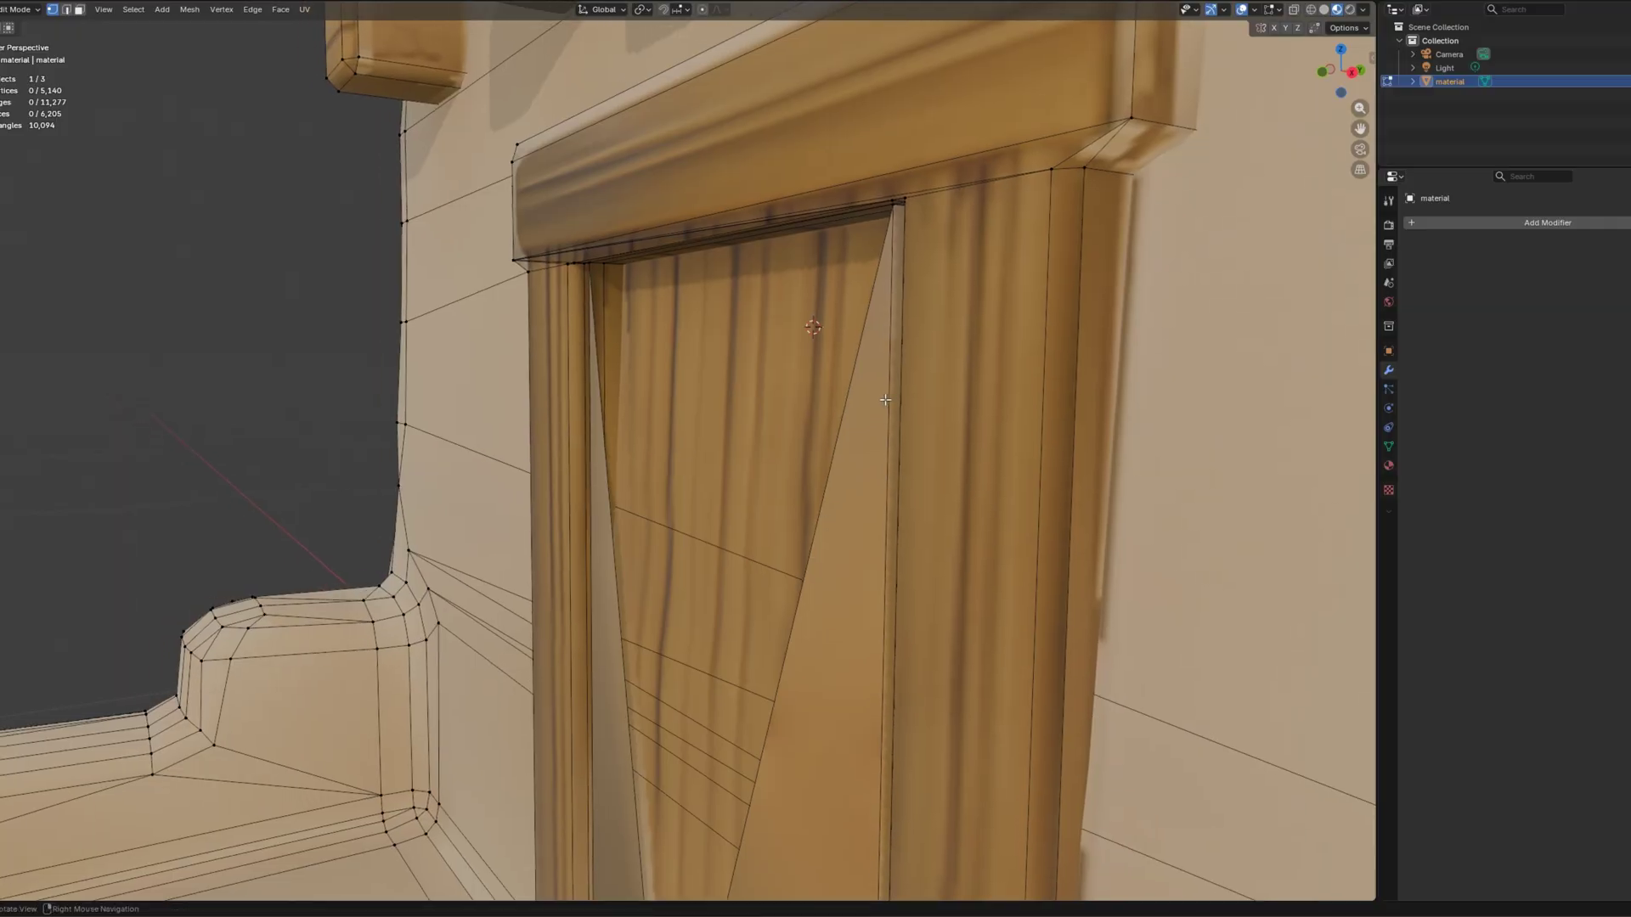
{"action": "left_click", "coordinate": [874, 516]}
{"action": "key", "text": "x"}
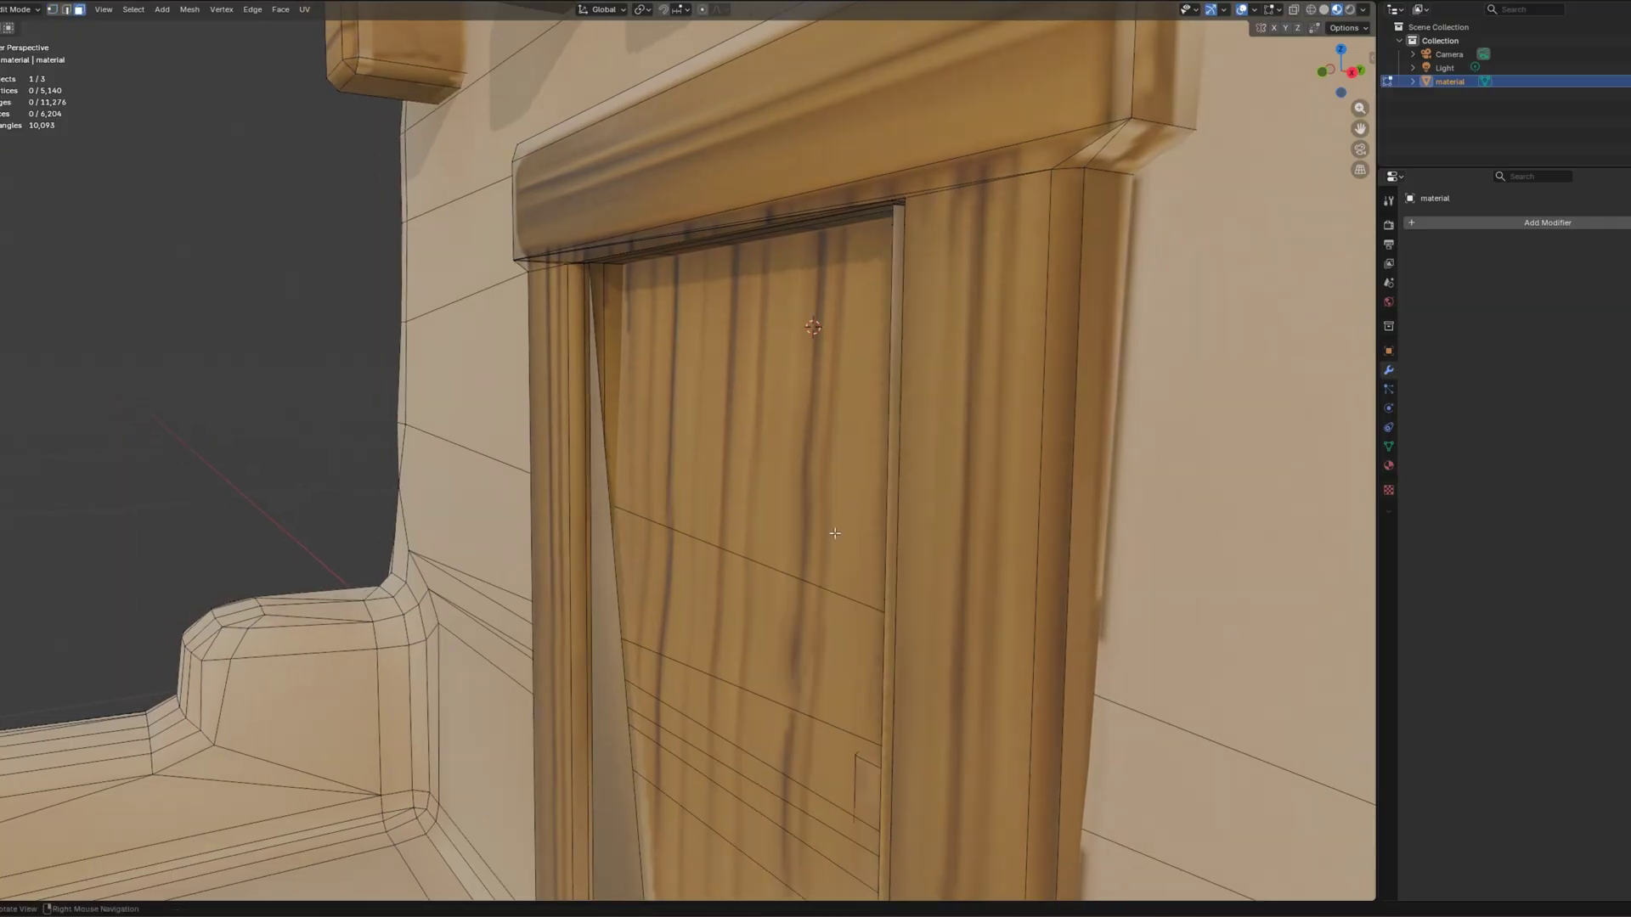
{"action": "middle_click_drag", "start_coordinate": [873, 518], "coordinate": [824, 533]}
{"action": "left_click", "coordinate": [841, 612]}
{"action": "key", "text": "x"}
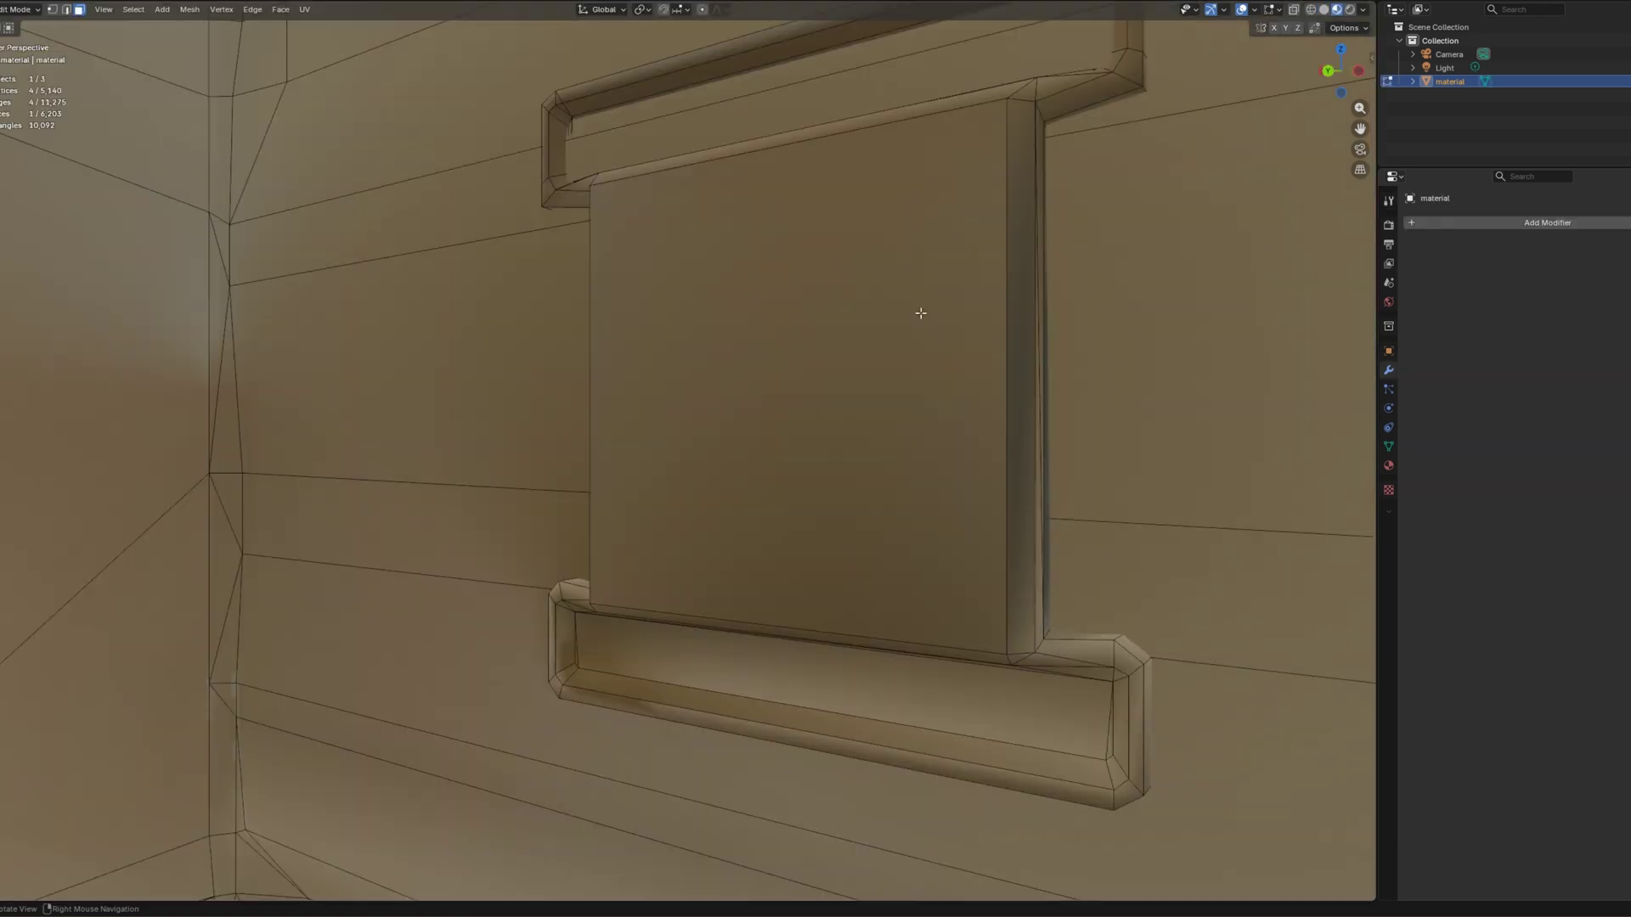
{"action": "left_click", "coordinate": [785, 375]}
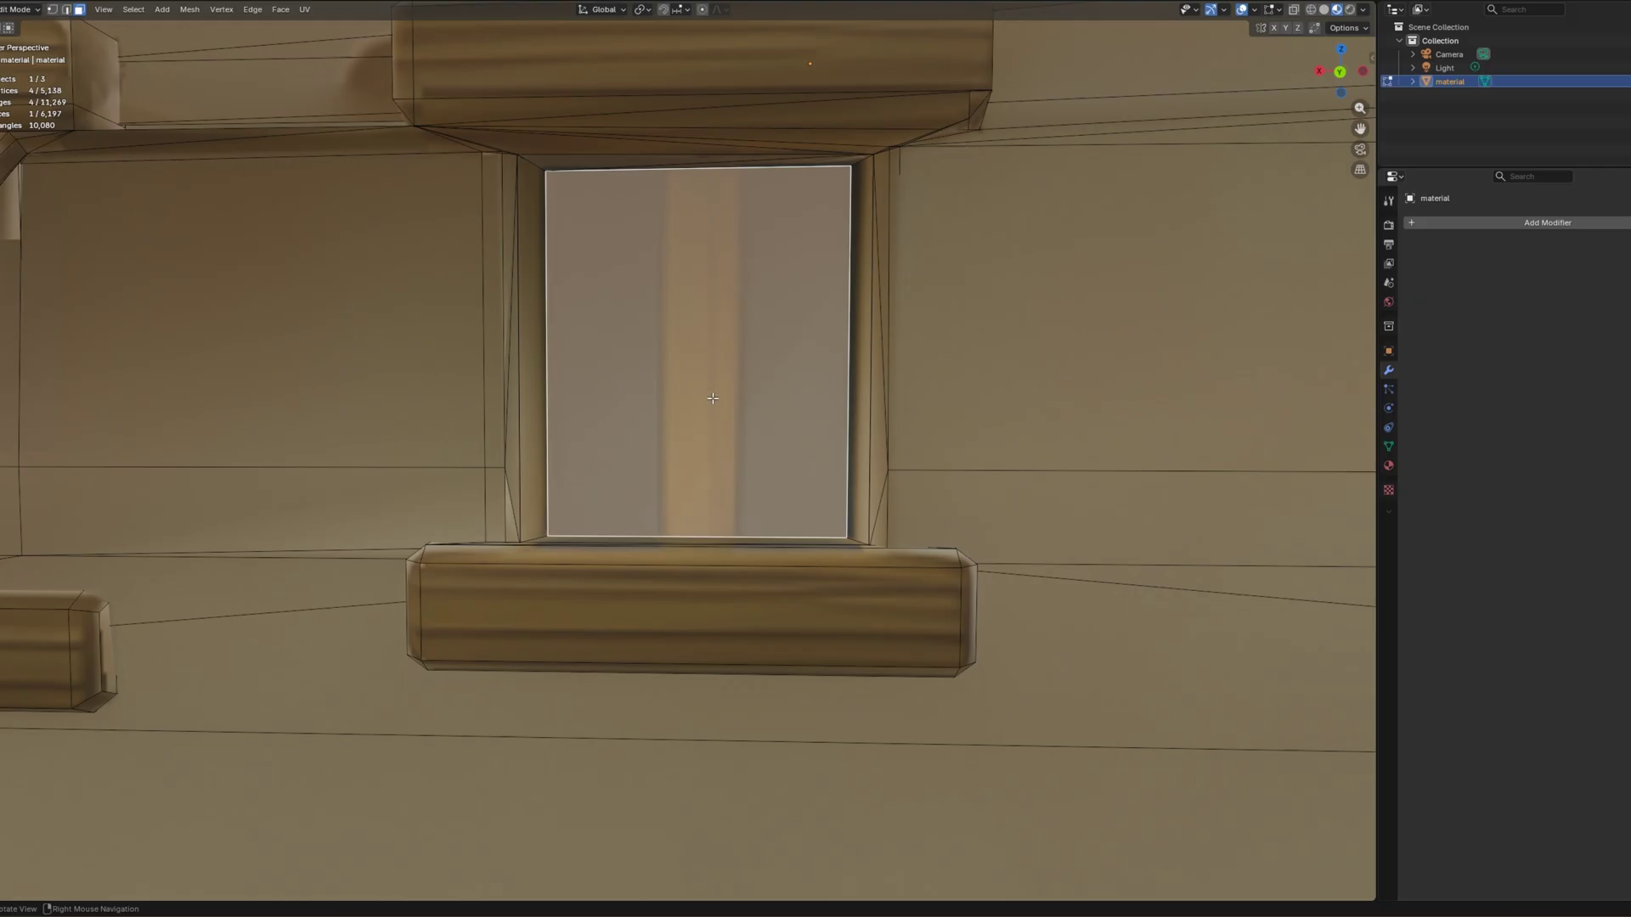
Delete the glass faces of two windows to open up the panes.
{"action": "key", "text": "h"}
{"action": "key", "text": "alt+h"}
{"action": "key", "text": "x"}
{"action": "left_click", "coordinate": [718, 429]}
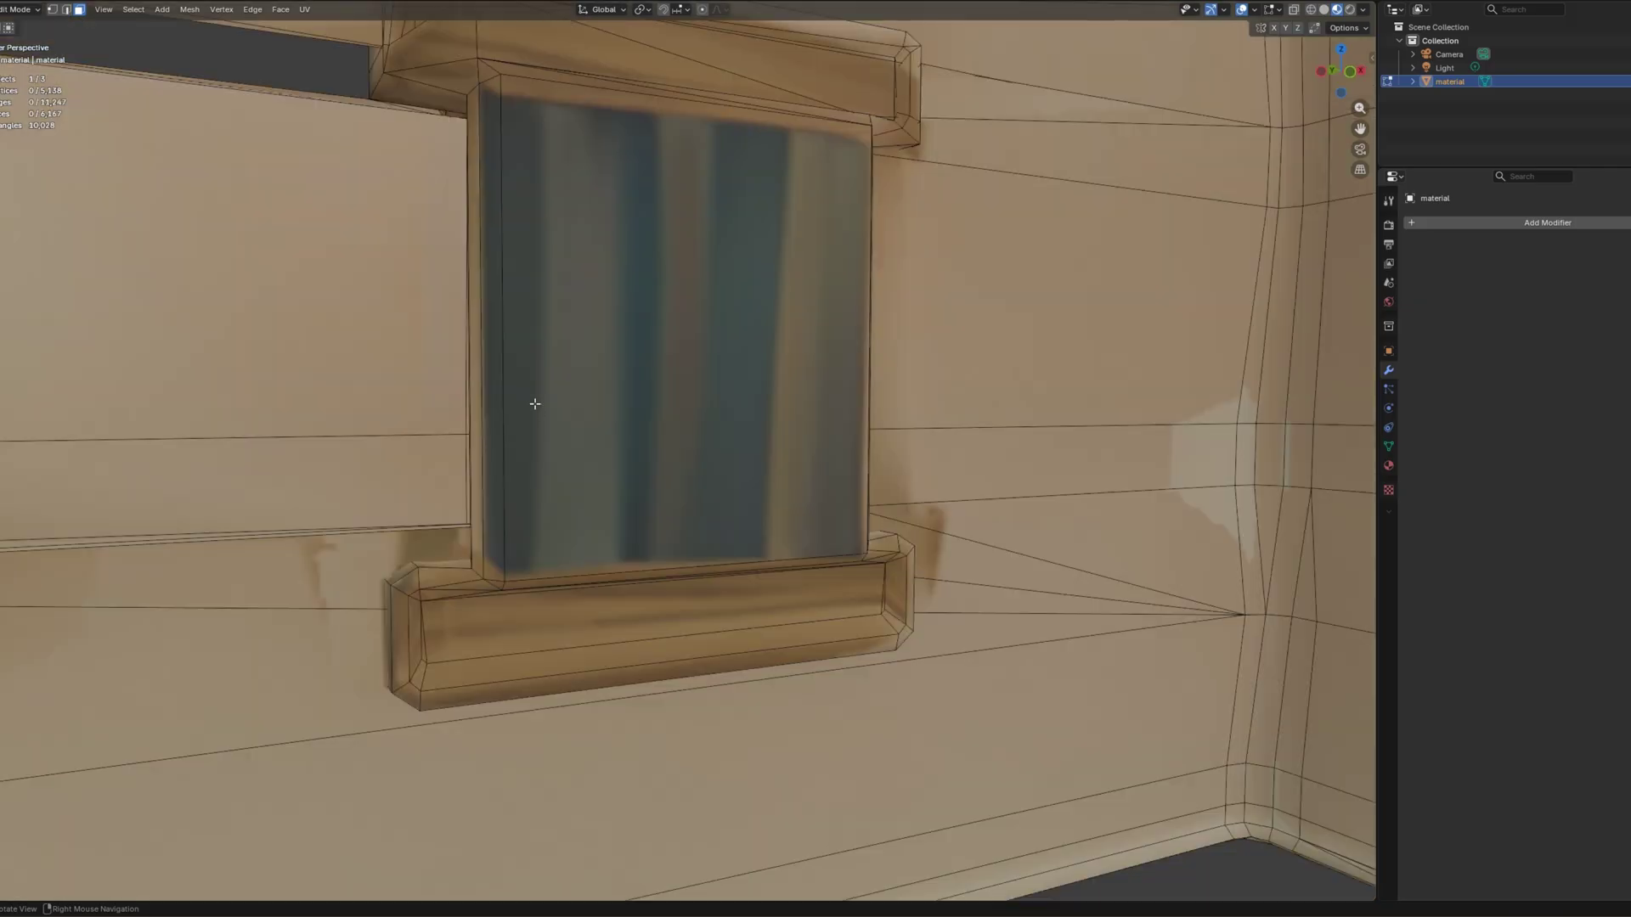
{"action": "left_click", "coordinate": [585, 407]}
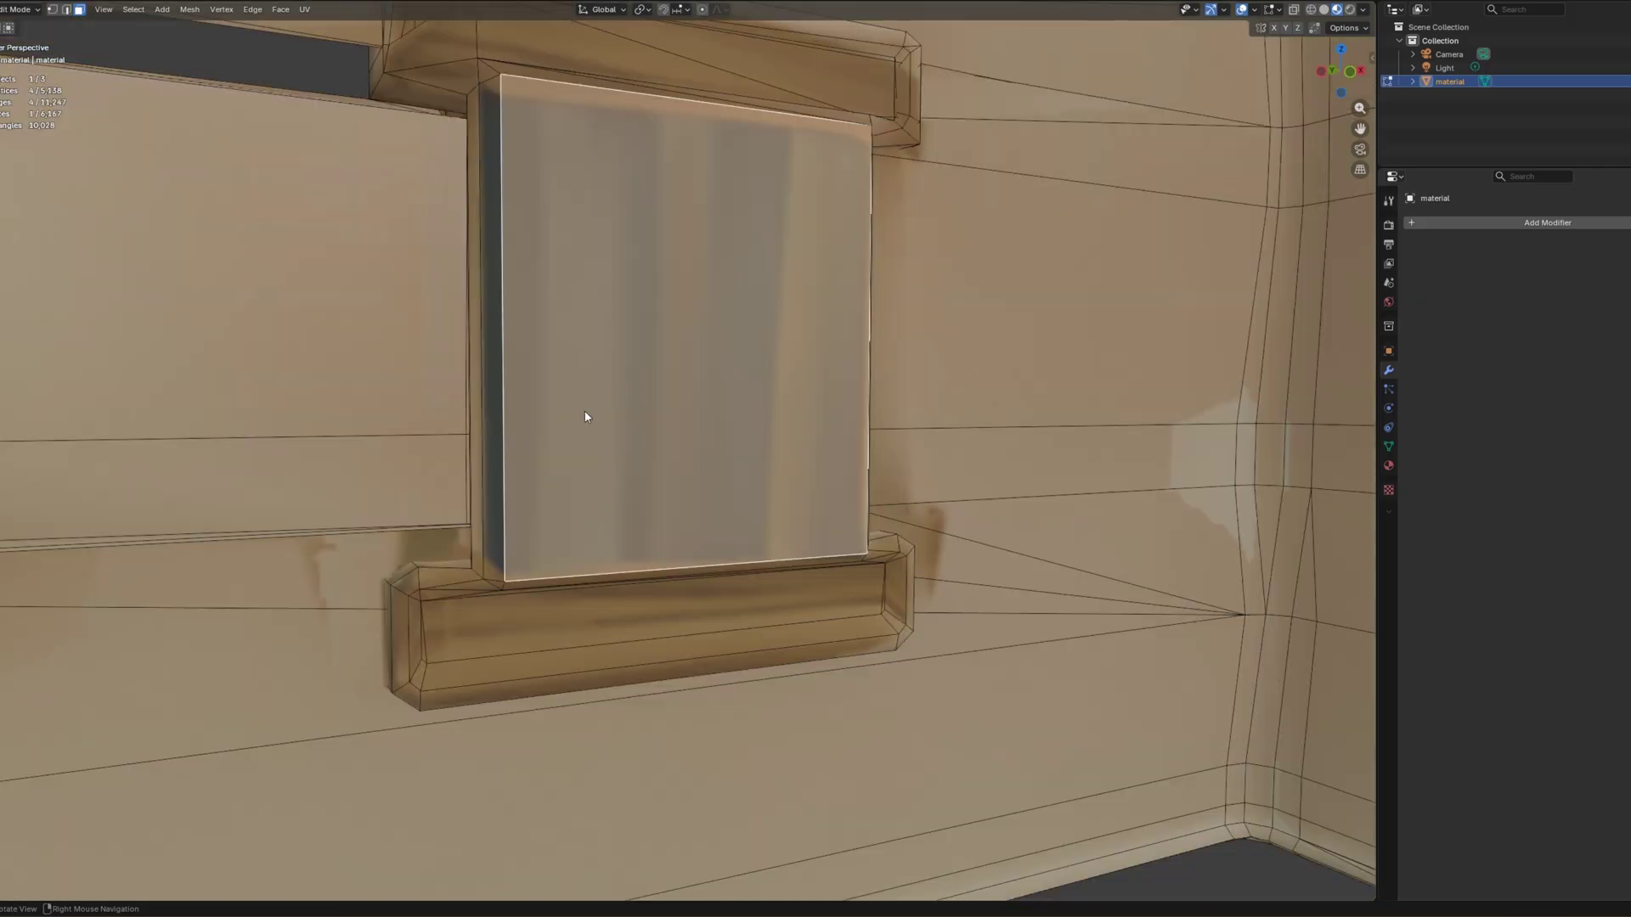
{"action": "key", "text": "h"}
{"action": "key", "text": "alt+h"}
{"action": "key", "text": "x"}
{"action": "left_click", "coordinate": [619, 422]}
Delete the lower strip face inside the window opening.
{"action": "left_click", "coordinate": [633, 460]}
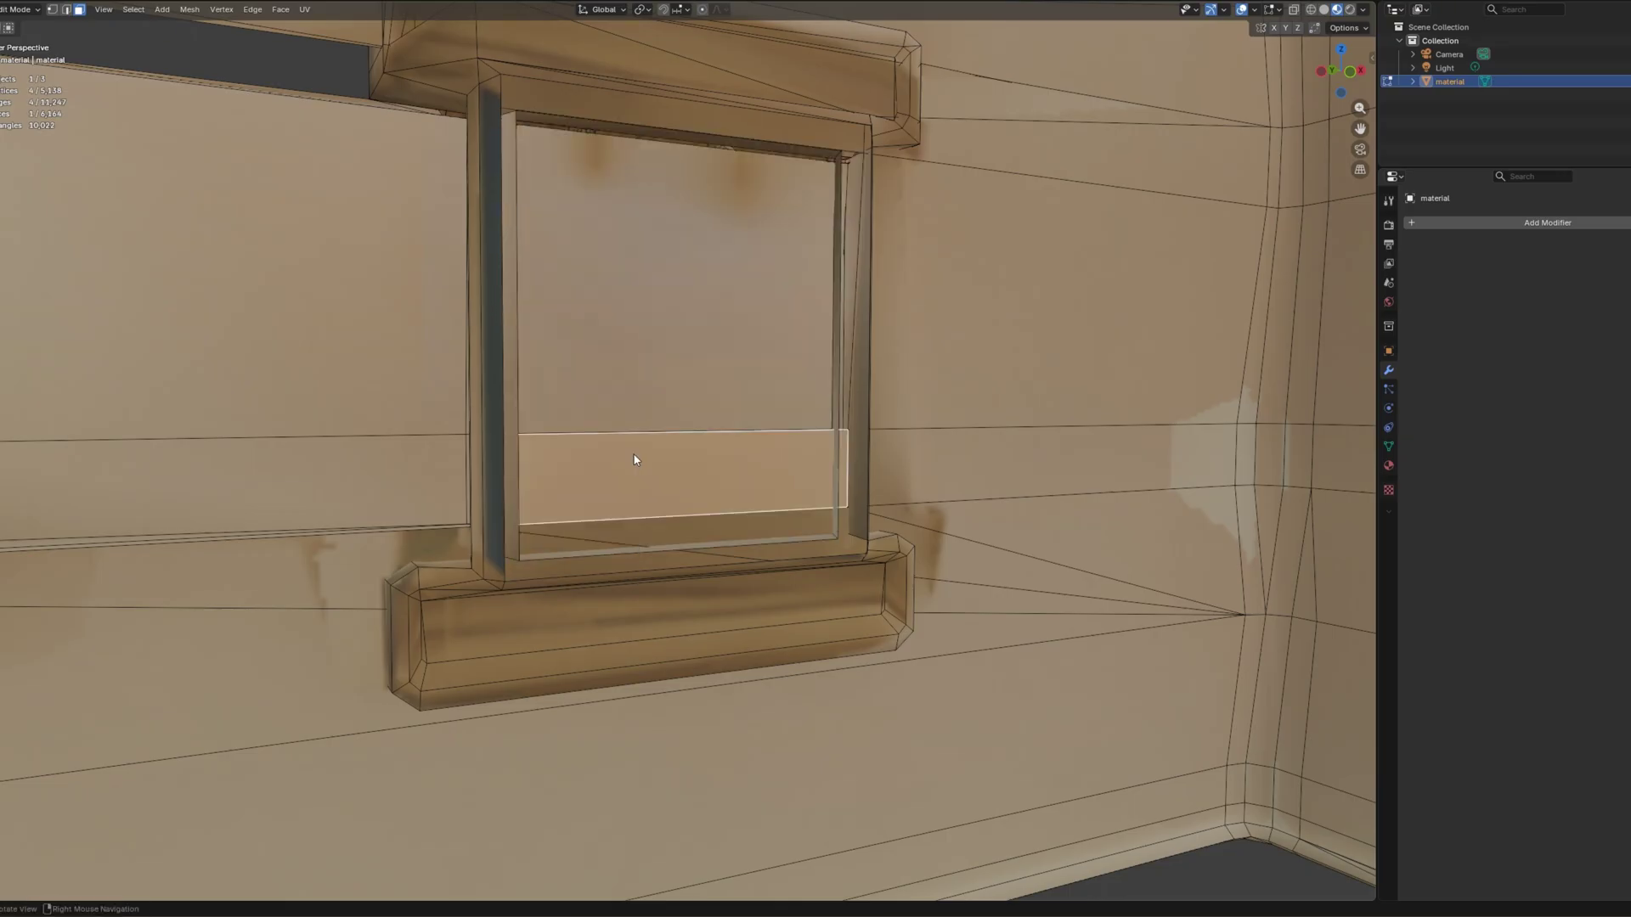
{"action": "key", "text": "h"}
{"action": "key", "text": "alt+h"}
{"action": "key", "text": "x"}
{"action": "left_click", "coordinate": [646, 476]}
{"action": "left_click", "coordinate": [633, 529]}
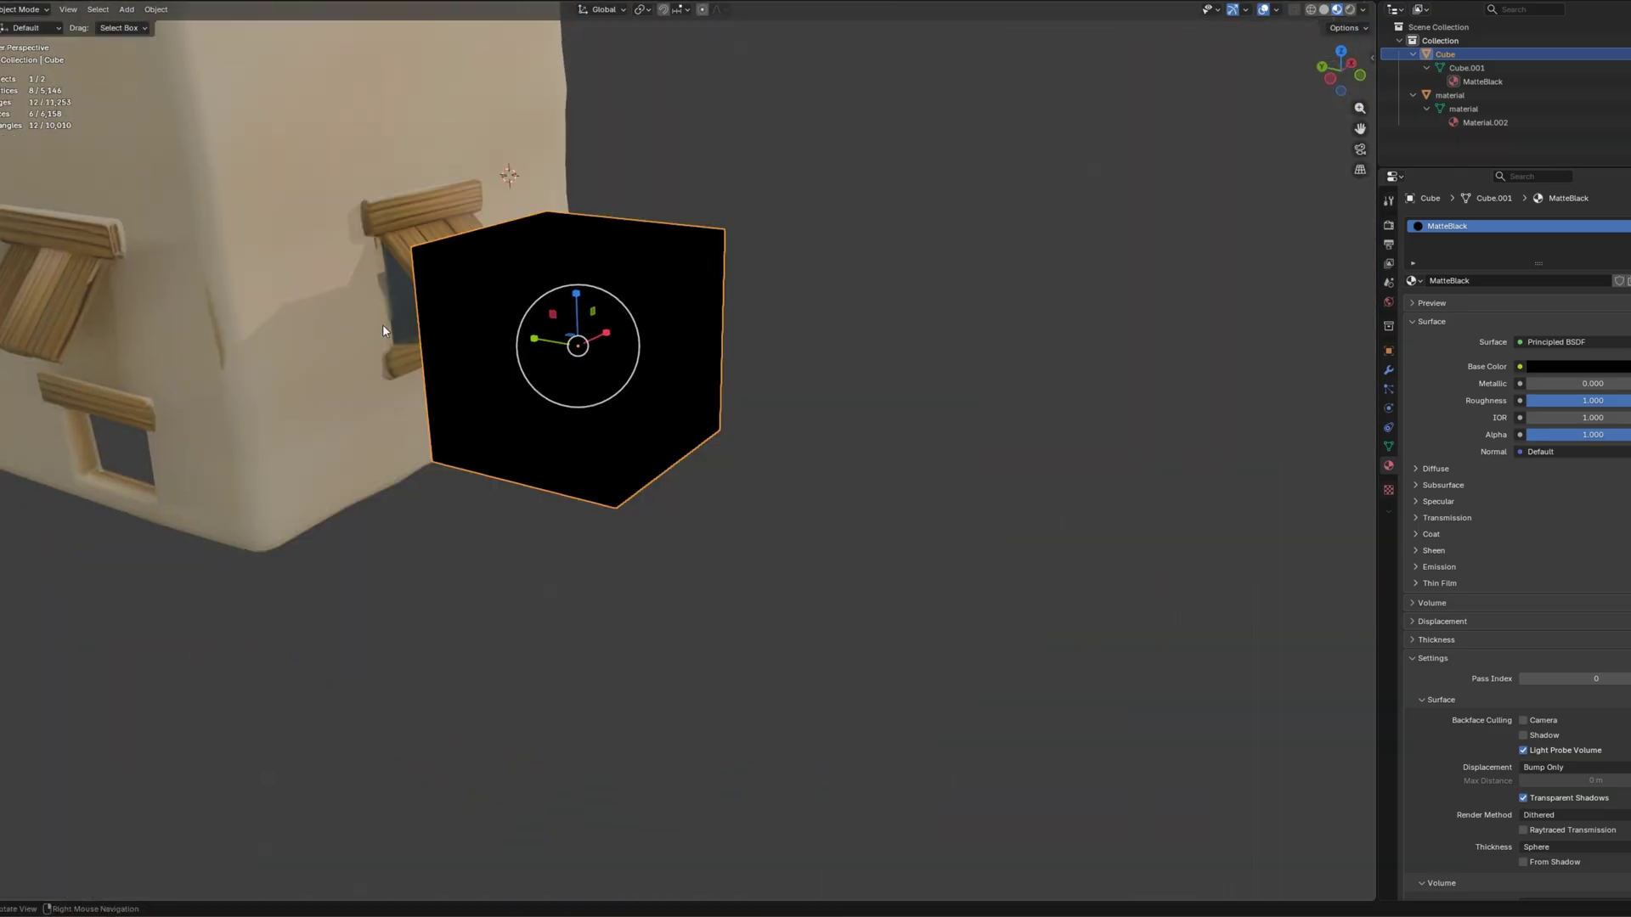
Shrink the MatteBlack cube and move it into the first window opening.
{"action": "key", "text": "s"}
{"action": "left_click", "coordinate": [560, 344]}
{"action": "key", "text": "g"}
{"action": "key", "text": "y"}
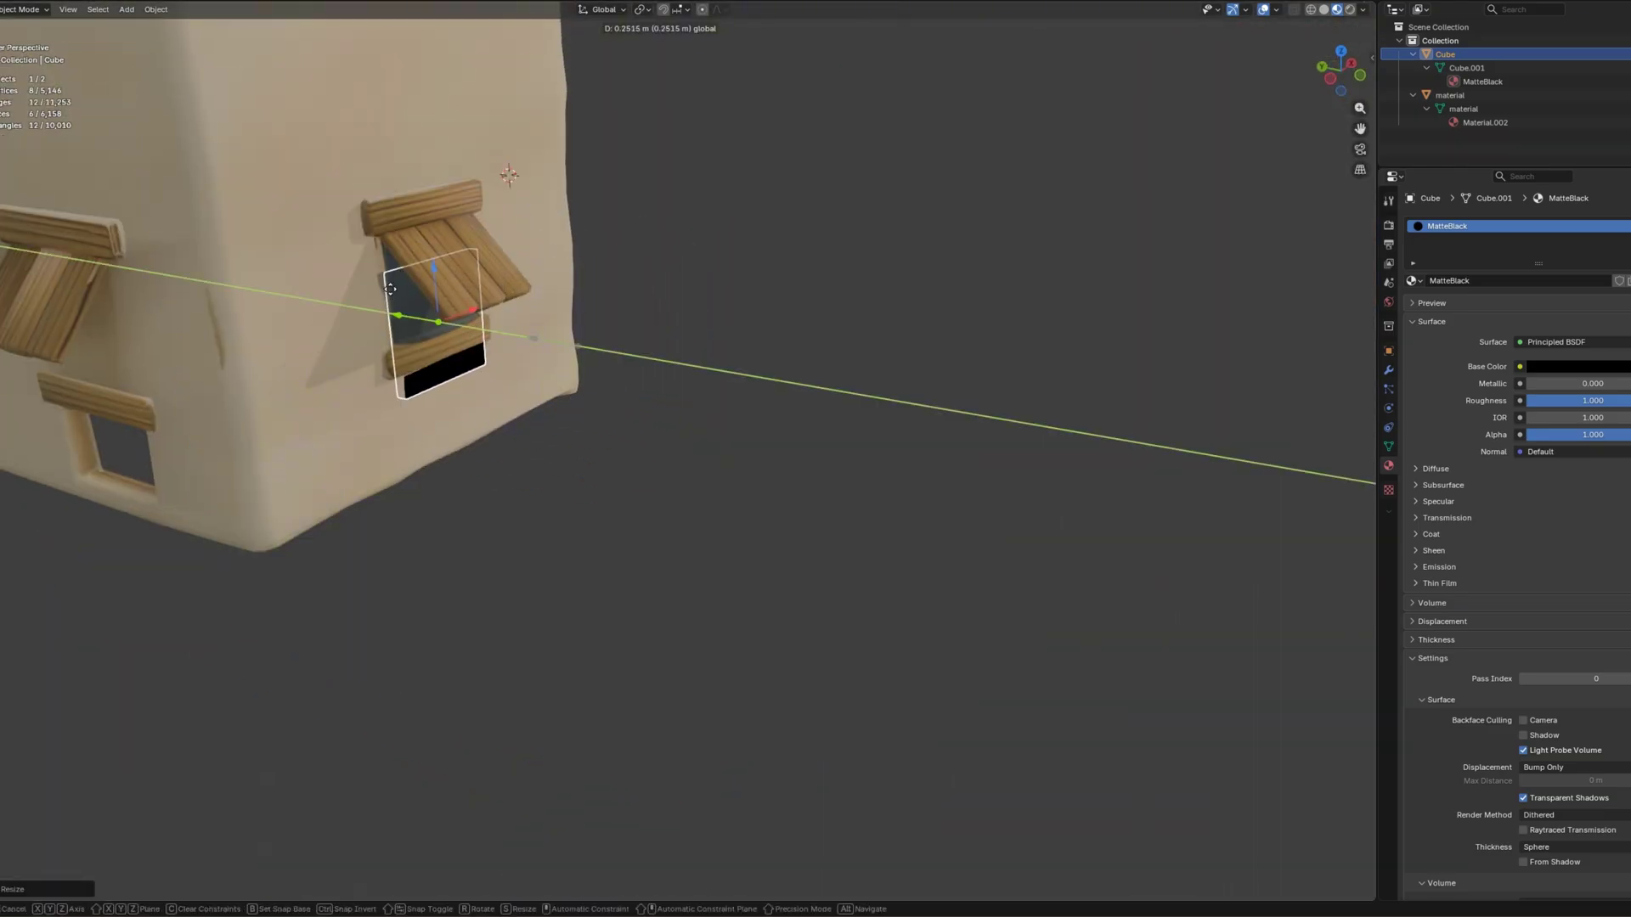
{"action": "left_click", "coordinate": [437, 280]}
{"action": "key", "text": "shift+grave"}
{"action": "key", "text": "w"}
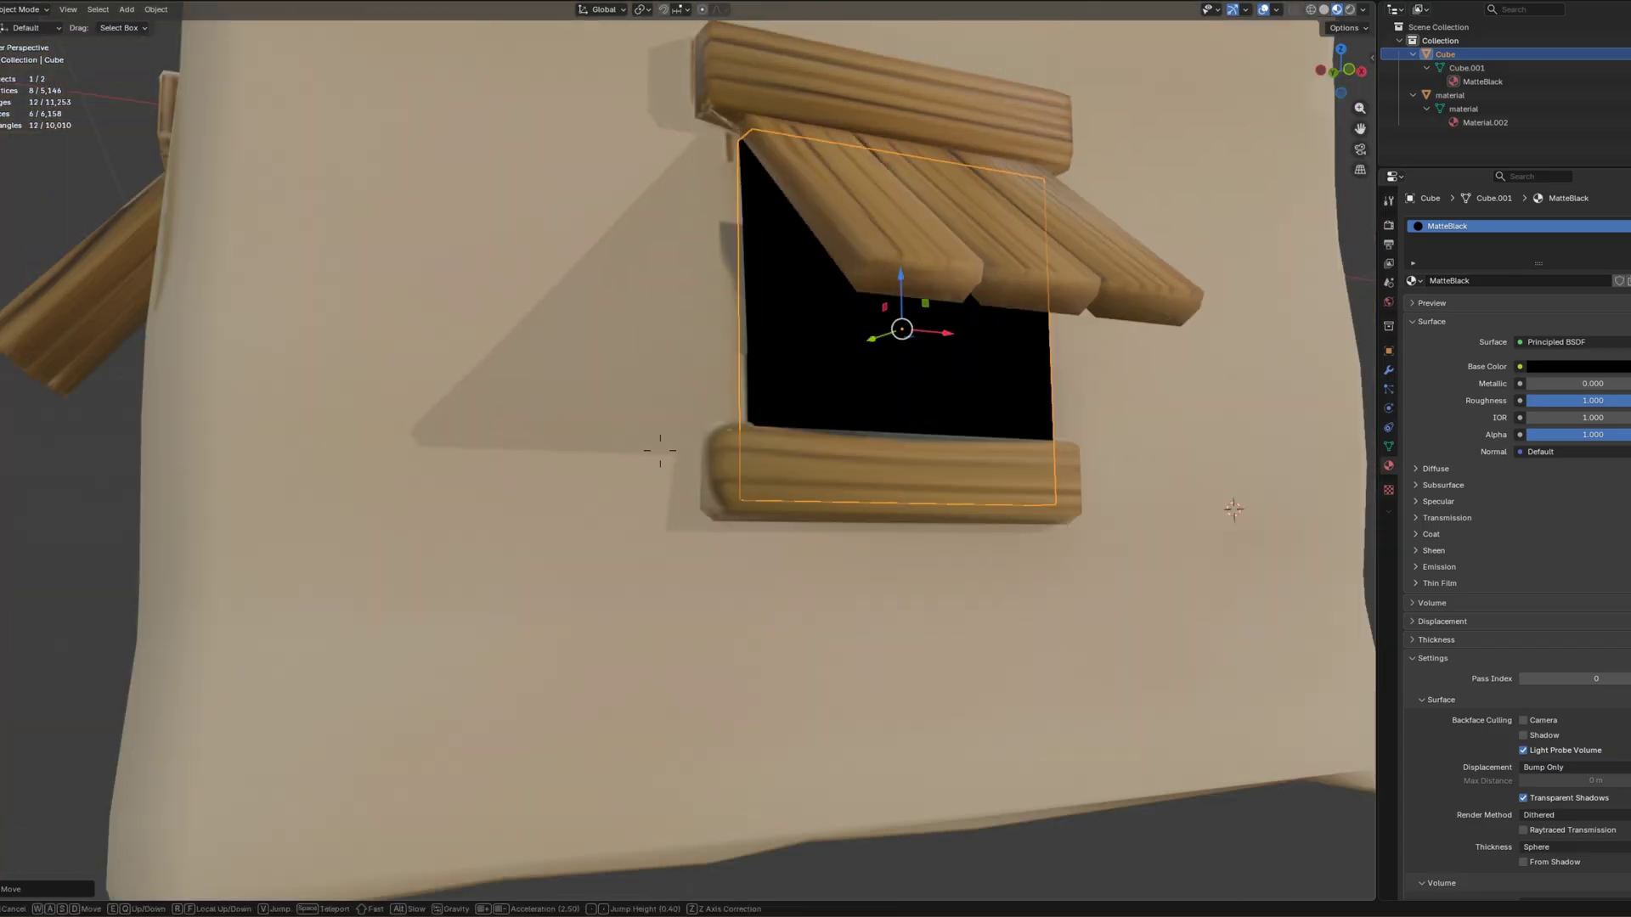
{"action": "left_click", "coordinate": [579, 359]}
Adjust the black cube's depth and widen it along X to fill the opening.
{"action": "key", "text": "g"}
{"action": "key", "text": "y"}
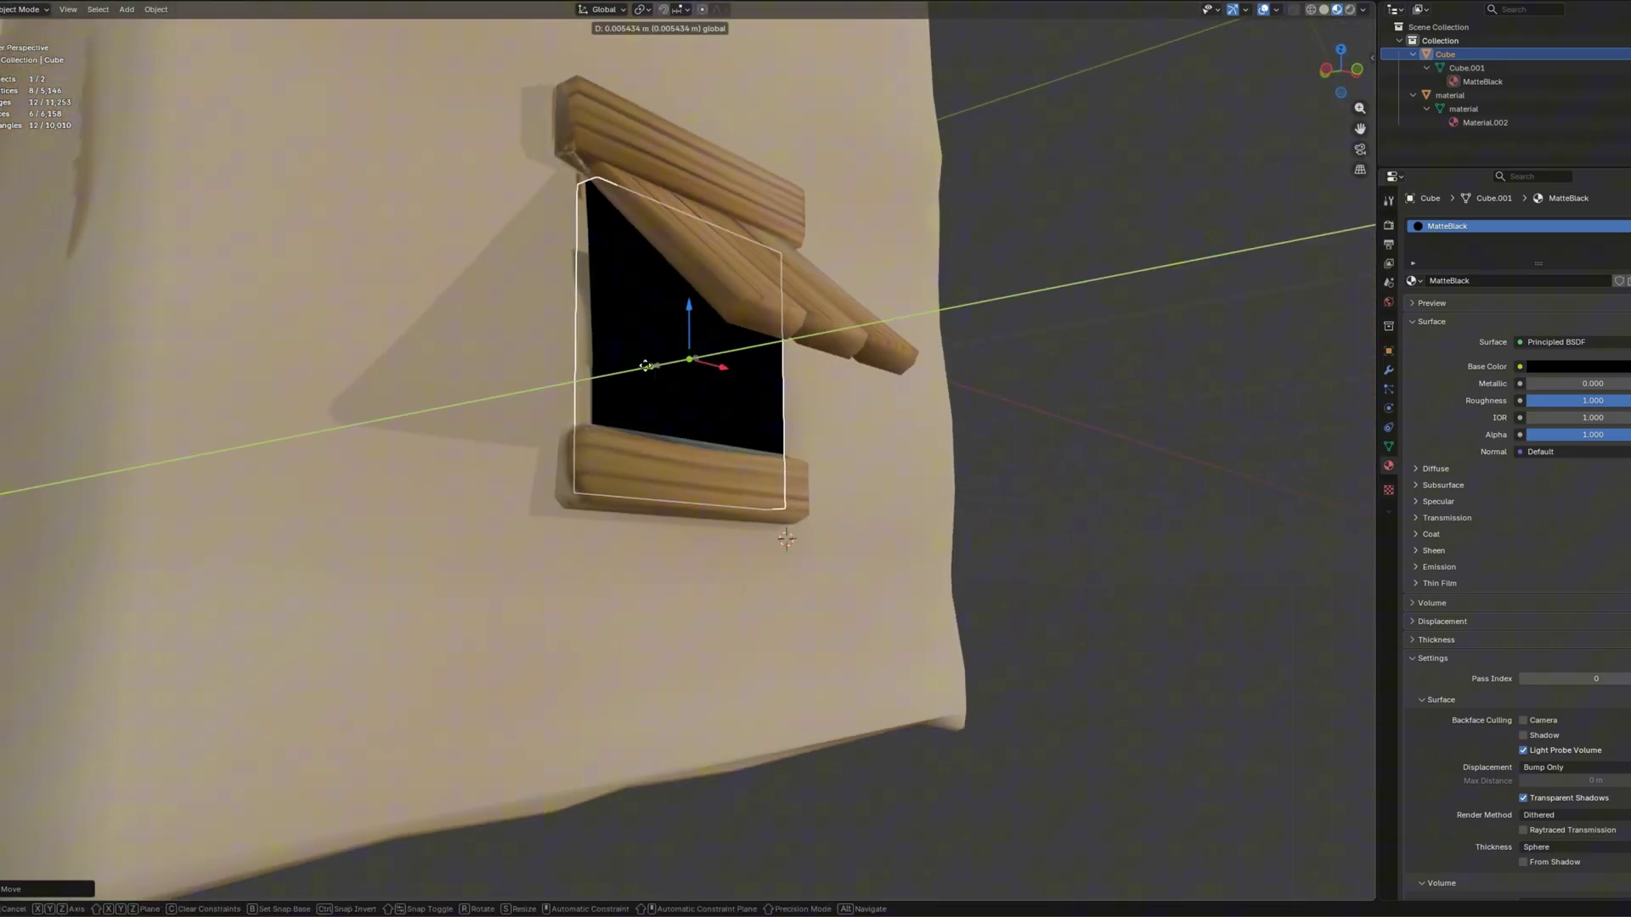
{"action": "key", "text": "Escape"}
{"action": "middle_click_drag", "start_coordinate": [651, 363], "coordinate": [553, 301]}
{"action": "key", "text": "s"}
{"action": "key", "text": "x"}
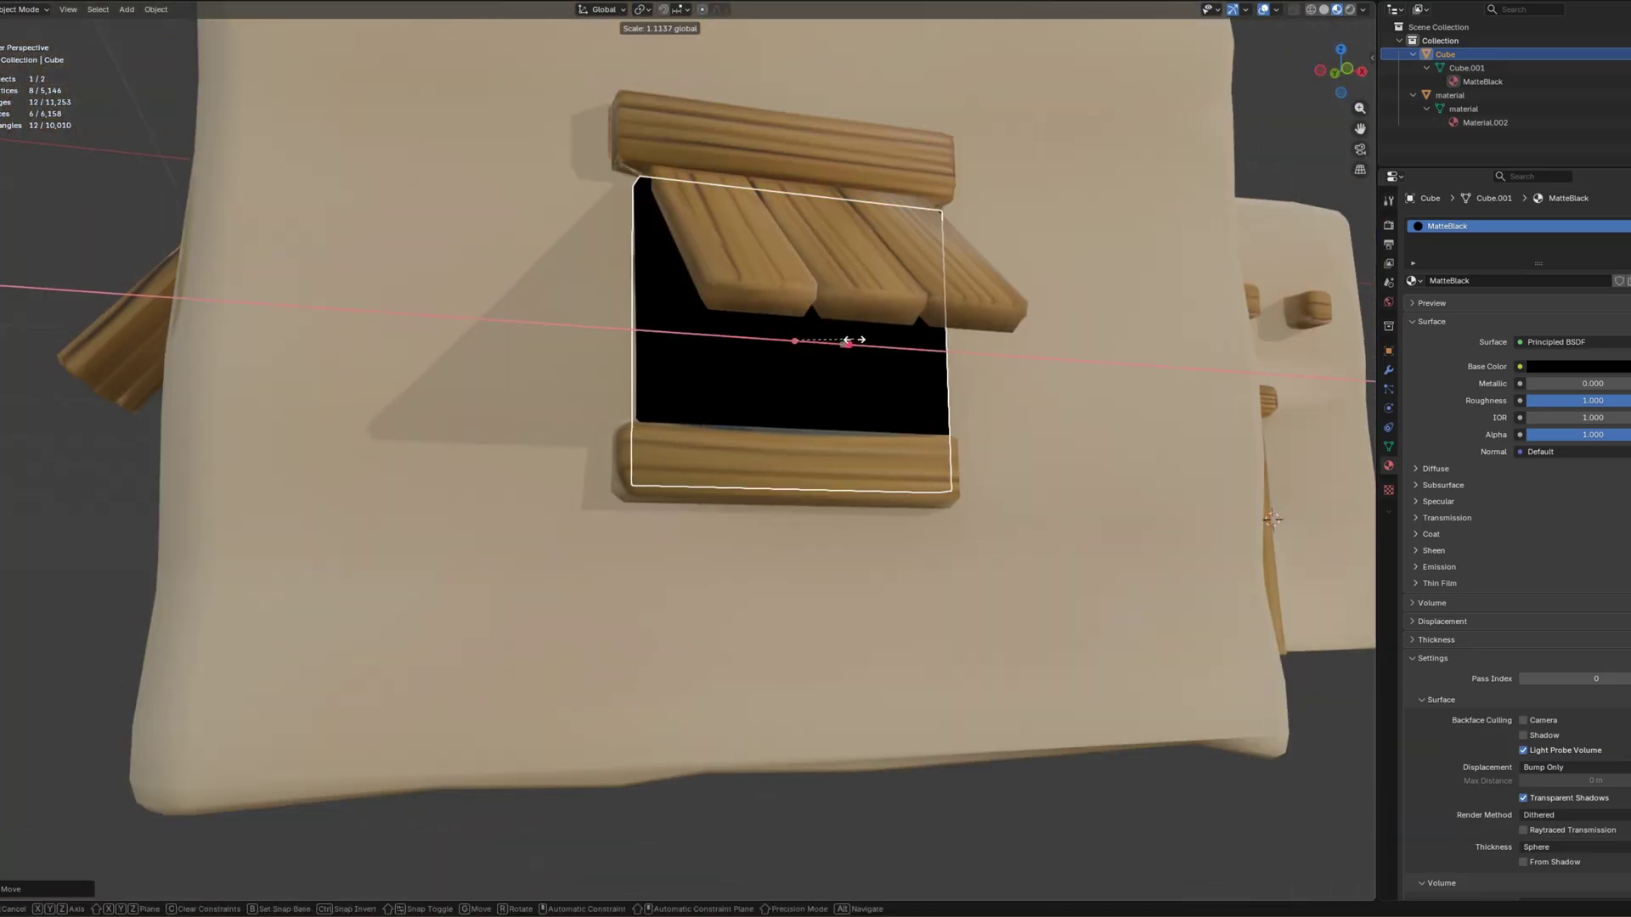
{"action": "left_click", "coordinate": [848, 341]}
{"action": "scroll", "coordinate": [848, 340], "scroll_direction": "down", "scroll_amount": 5}
Duplicate the black backing cube into the next two windows and set their depth.
{"action": "key", "text": "shift+d"}
{"action": "left_click_drag", "start_coordinate": [438, 438], "coordinate": [467, 399]}
{"action": "key", "text": "KP_Decimal"}
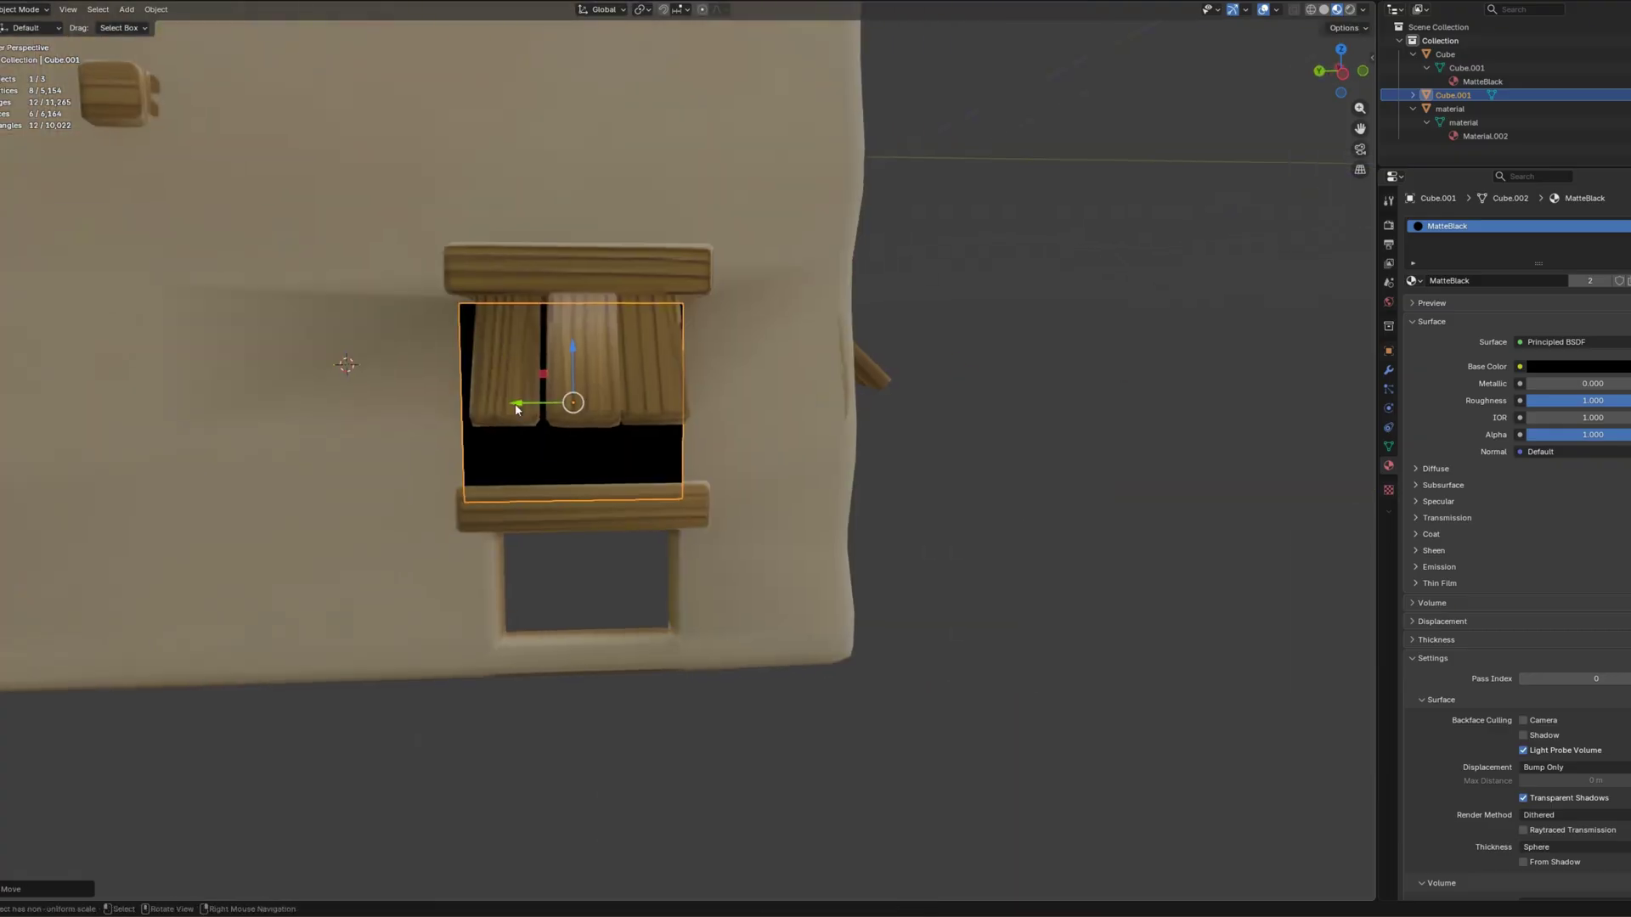
{"action": "scroll", "coordinate": [515, 409], "scroll_direction": "down", "scroll_amount": 3}
{"action": "key", "text": "shift+d"}
{"action": "middle_click_drag", "start_coordinate": [515, 409], "coordinate": [263, 411]}
{"action": "scroll", "coordinate": [262, 411], "scroll_direction": "up", "scroll_amount": 3}
{"action": "key", "text": "g"}
{"action": "key", "text": "y"}
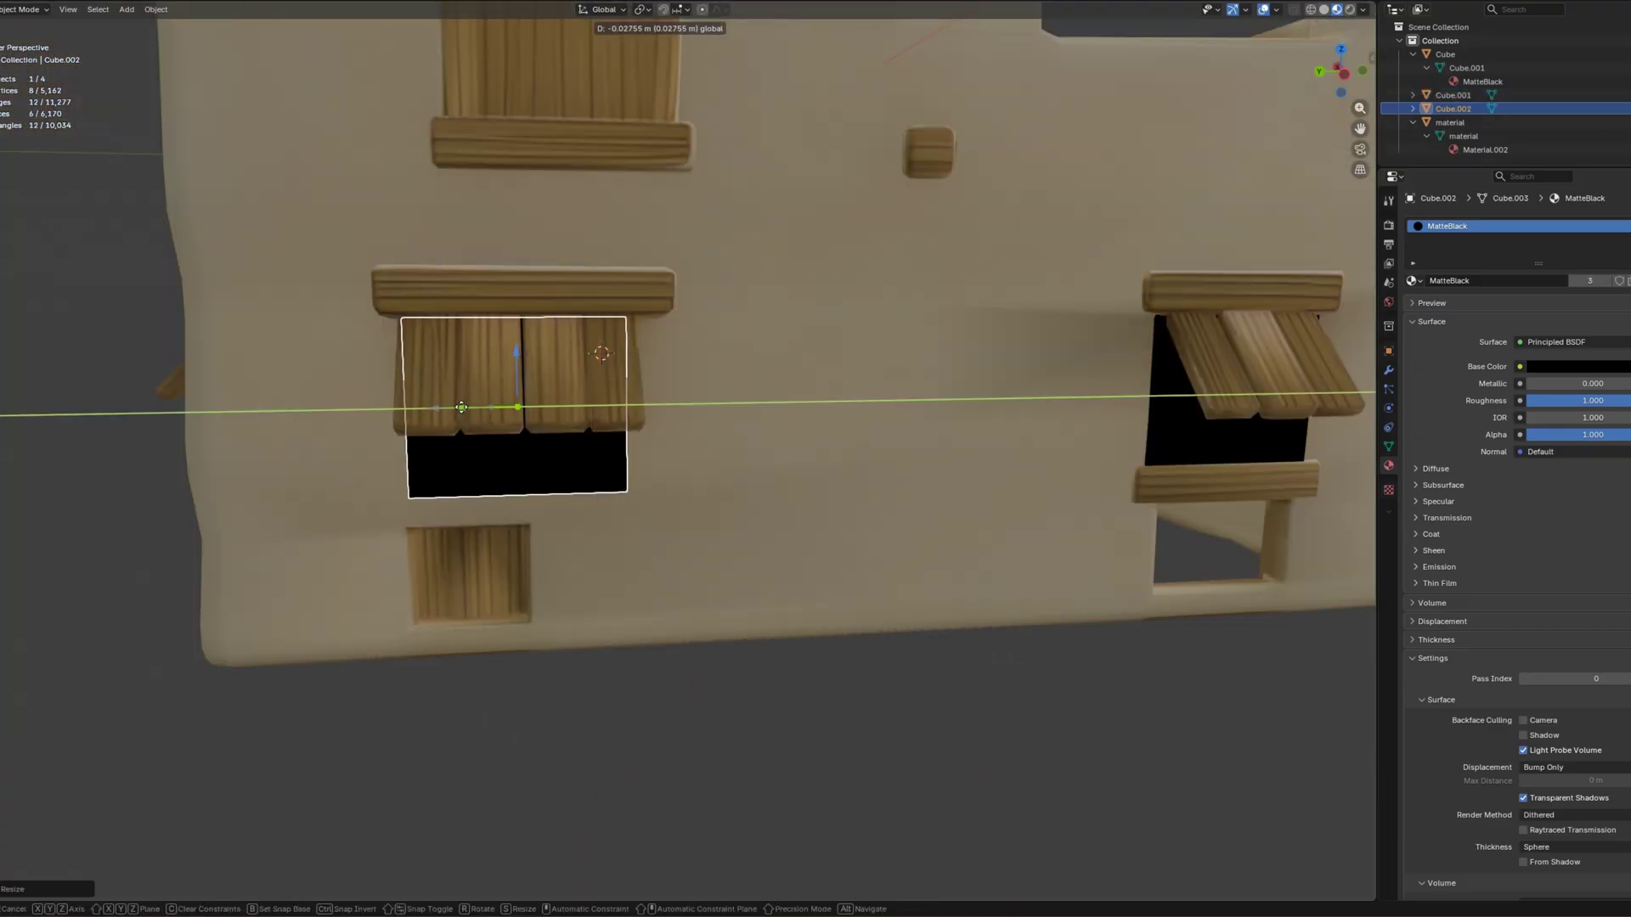
{"action": "left_click", "coordinate": [461, 407]}
Duplicate another black backing cube into a window on the far side.
{"action": "middle_click_drag", "start_coordinate": [462, 408], "coordinate": [782, 346]}
{"action": "scroll", "coordinate": [782, 345], "scroll_direction": "down", "scroll_amount": 5}
{"action": "scroll", "coordinate": [852, 459], "scroll_direction": "up", "scroll_amount": 5}
{"action": "key", "text": "shift+d"}
{"action": "key", "text": "y"}
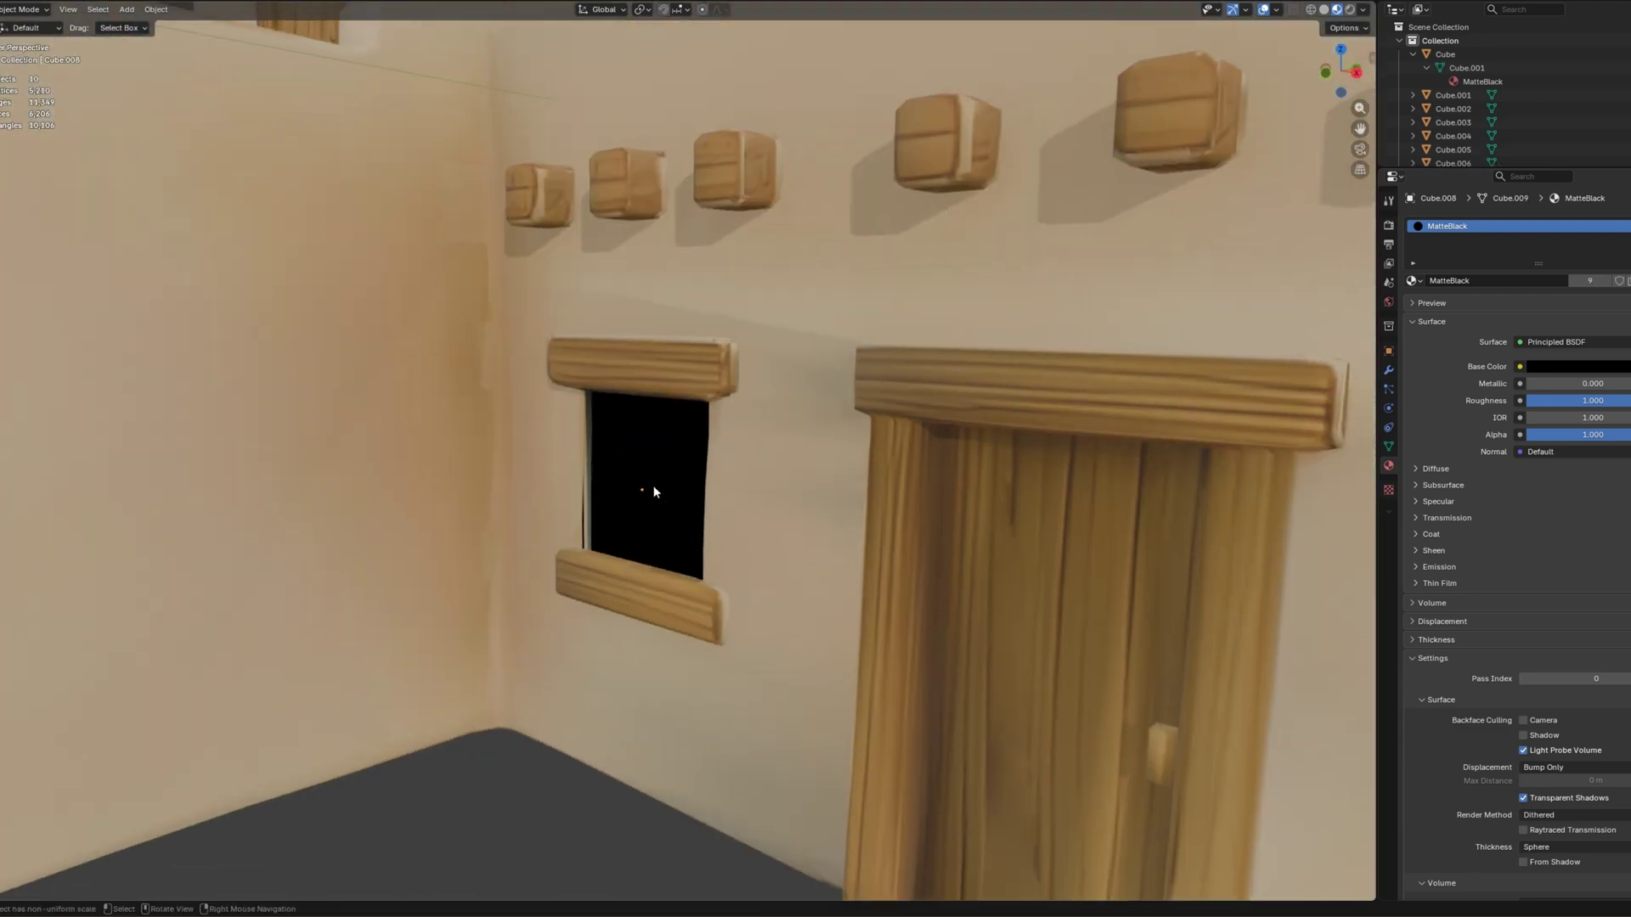
{"action": "scroll", "coordinate": [654, 491], "scroll_direction": "down", "scroll_amount": 10}
Select the house together with all the black window boxes.
{"action": "left_click", "coordinate": [1064, 474]}
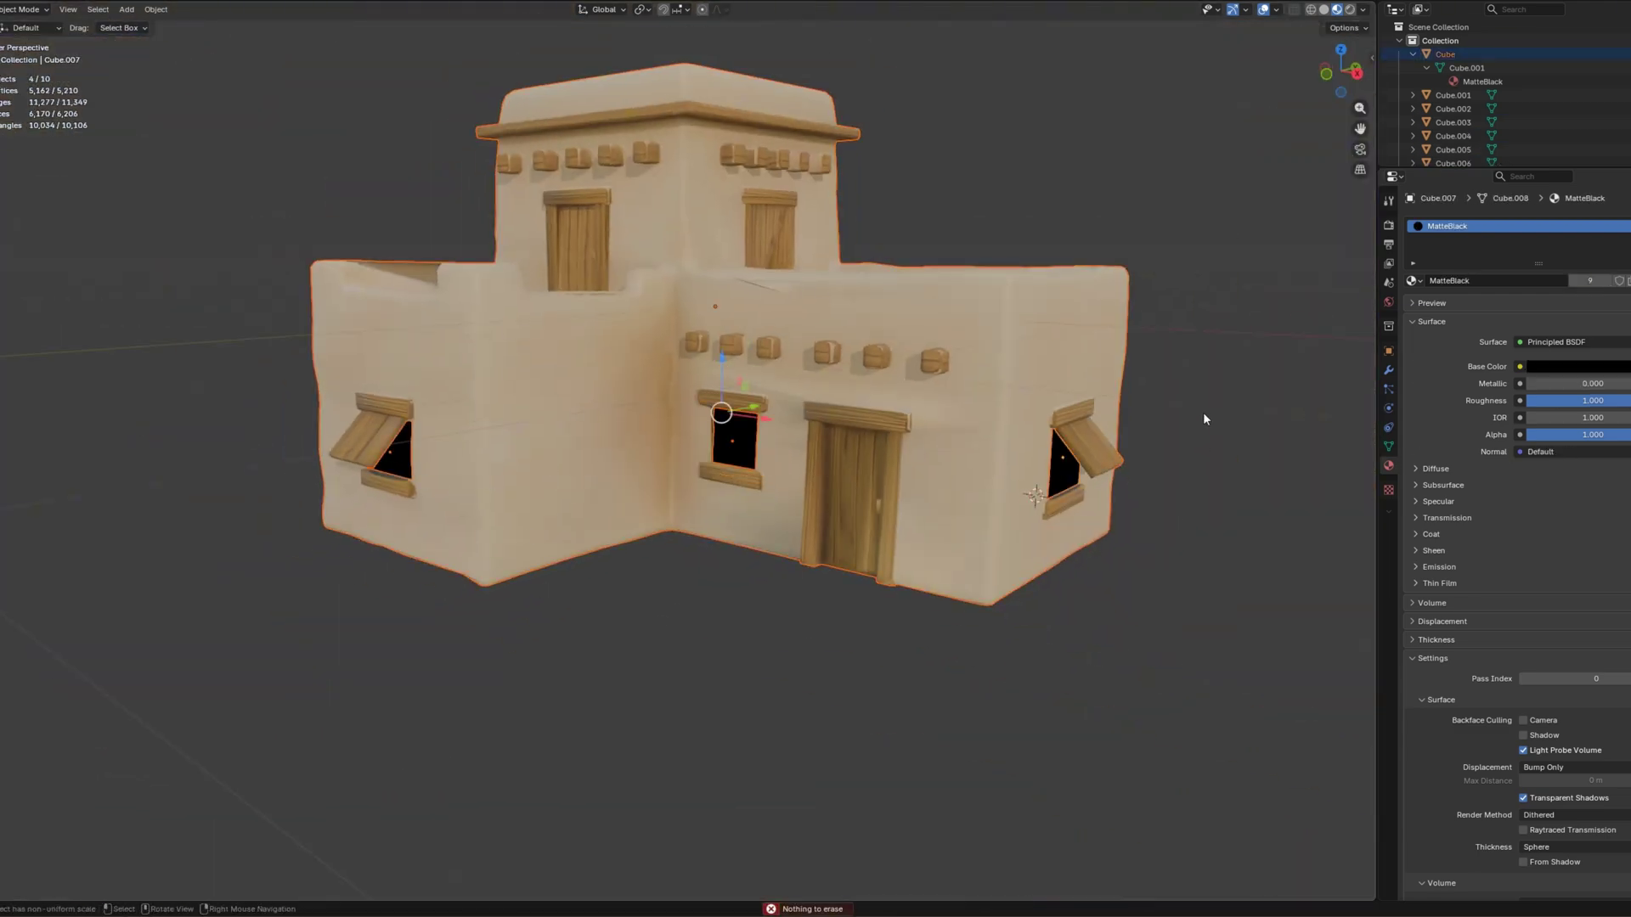
{"action": "middle_click_drag", "start_coordinate": [1203, 419], "coordinate": [808, 484]}
{"action": "left_click", "coordinate": [809, 484], "text": "shift"}
{"action": "key", "text": "shift+grave"}
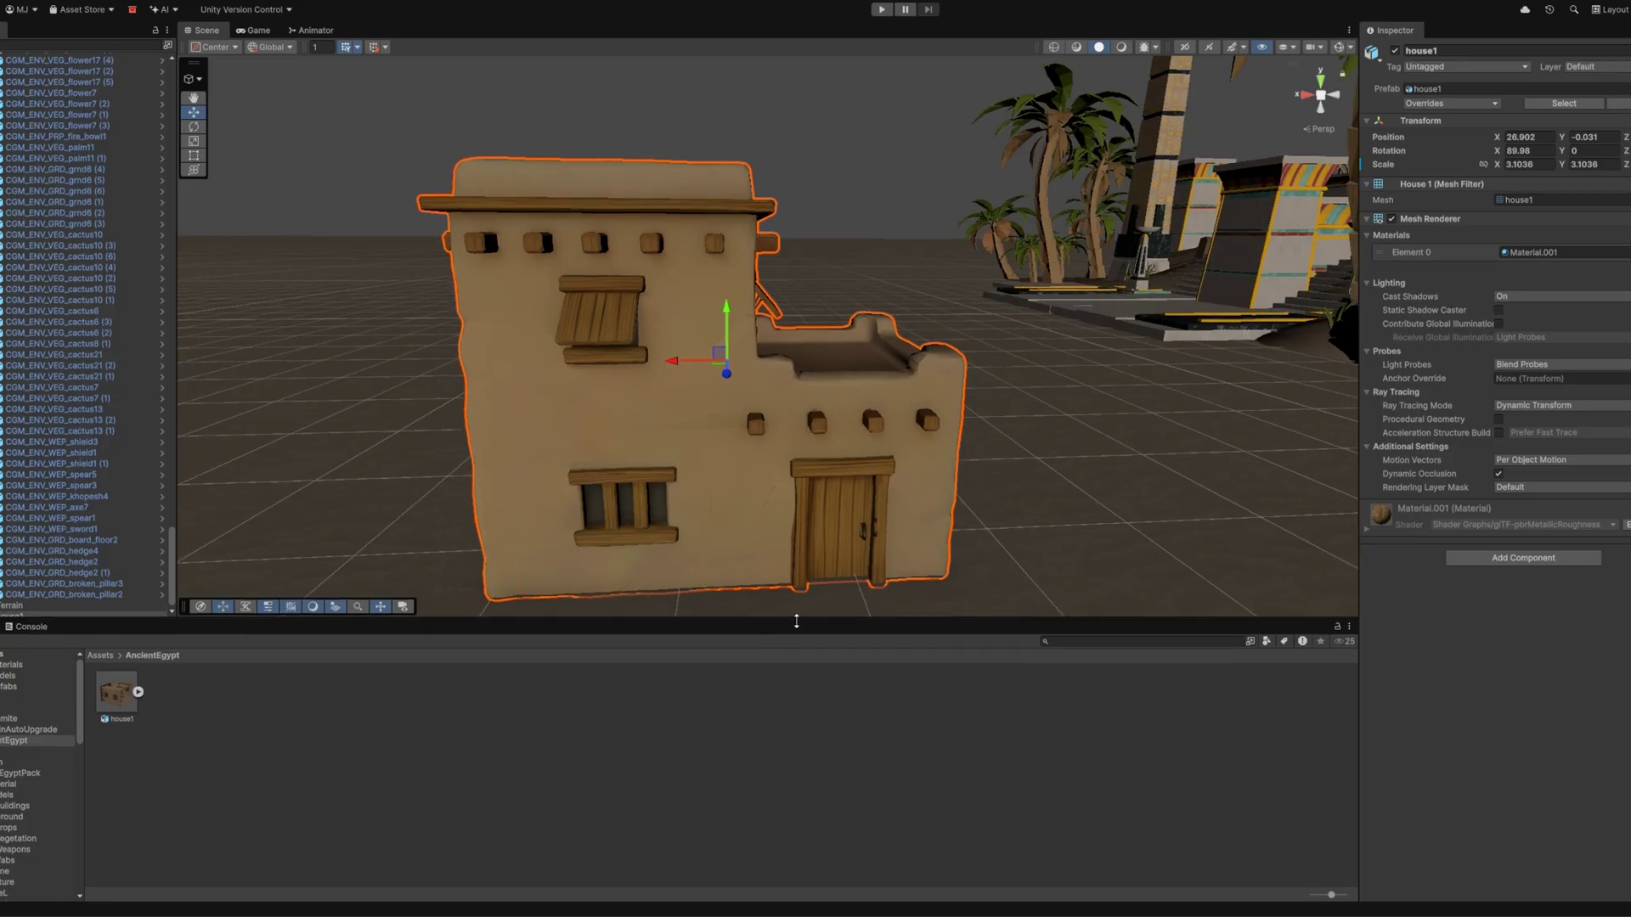
Import house2.glb from the Documents folder into the Unity project assets.
{"action": "key", "text": "super+e"}
{"action": "left_click", "coordinate": [374, 646]}
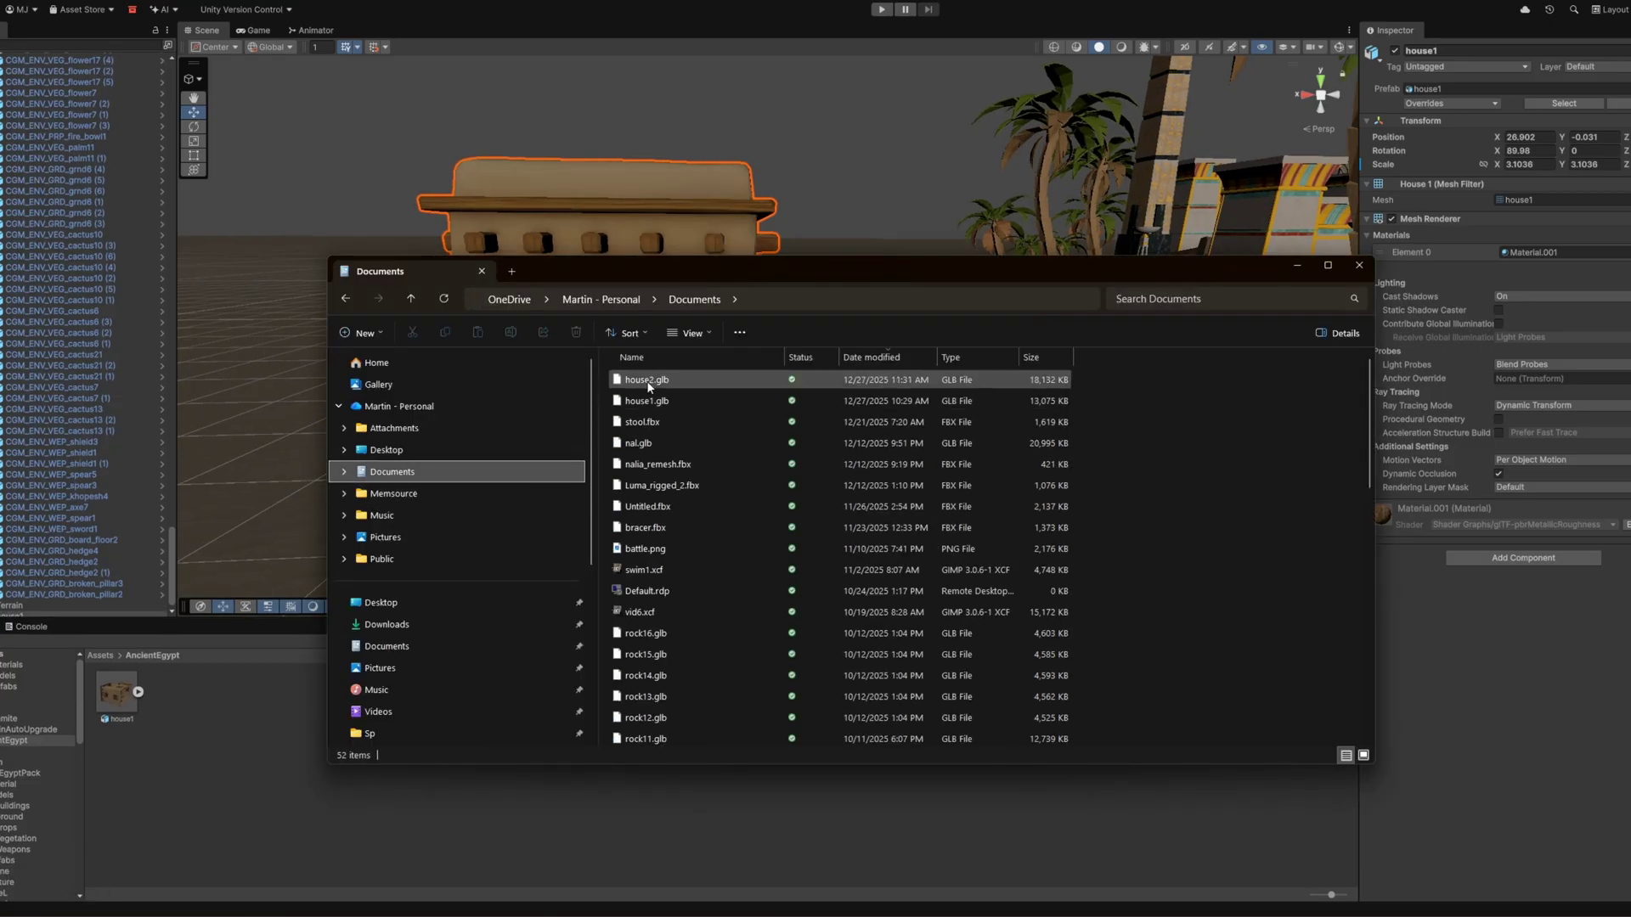
{"action": "mouse_move", "coordinate": [648, 382]}
{"action": "left_mouse_down"}
{"action": "mouse_move", "coordinate": [196, 741]}
{"action": "mouse_move", "coordinate": [334, 493]}
{"action": "left_mouse_up"}
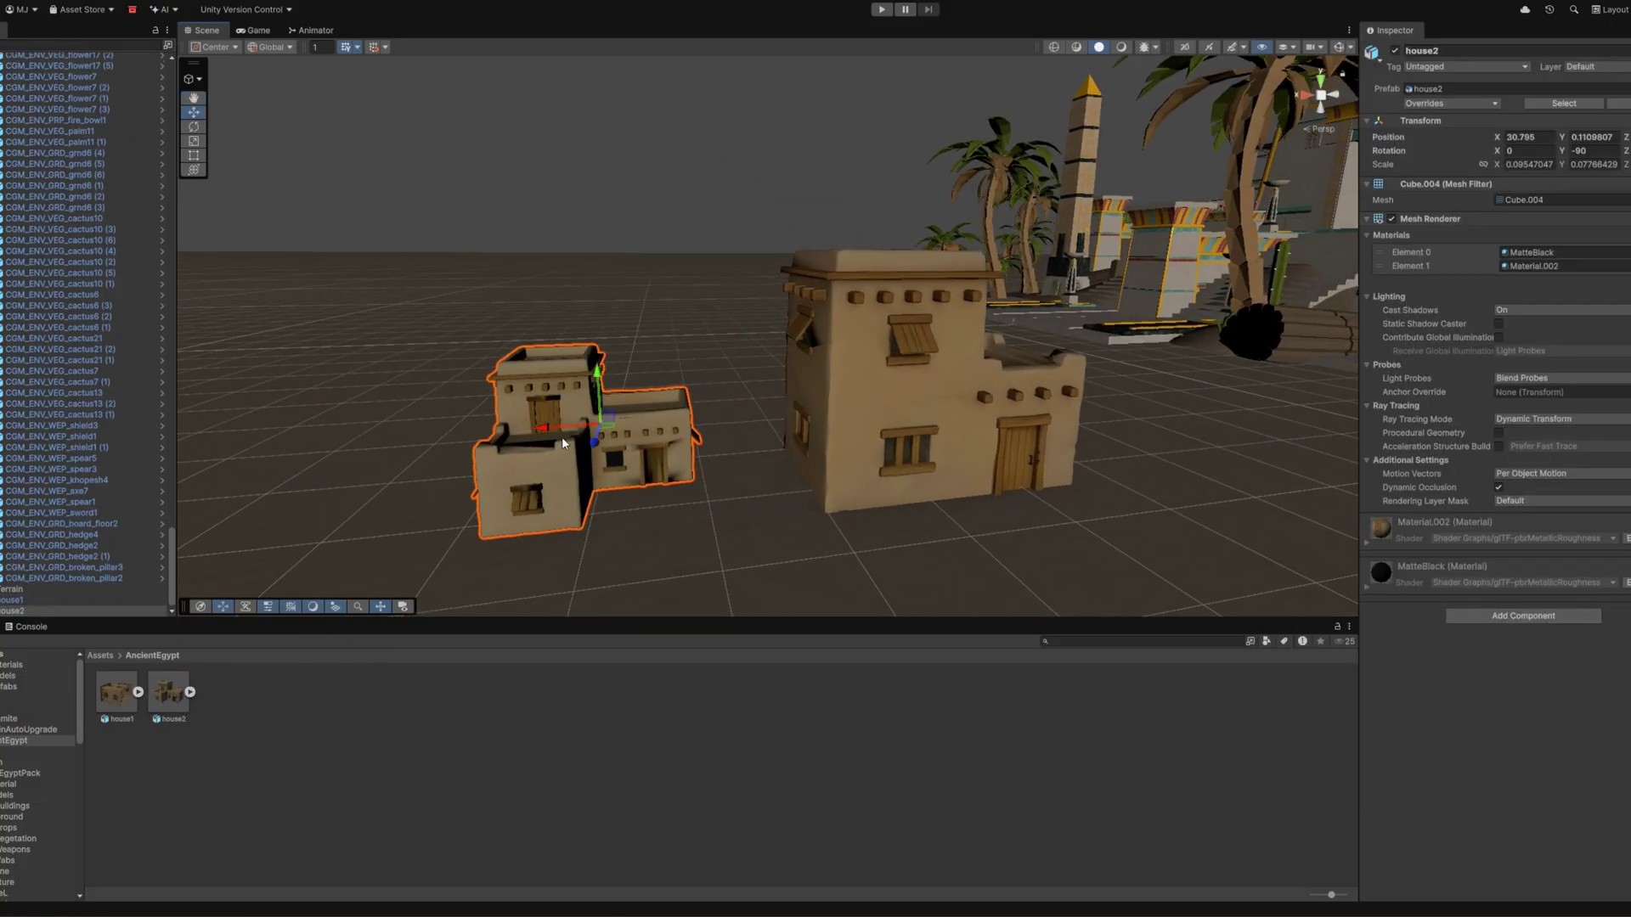
Set house2 enlarged on the ground beside house1, then start a prompt to isolate its overhangs.
{"action": "left_click_drag", "start_coordinate": [704, 422], "coordinate": [675, 463]}
{"action": "right_click_drag", "start_coordinate": [675, 464], "coordinate": [607, 476]}
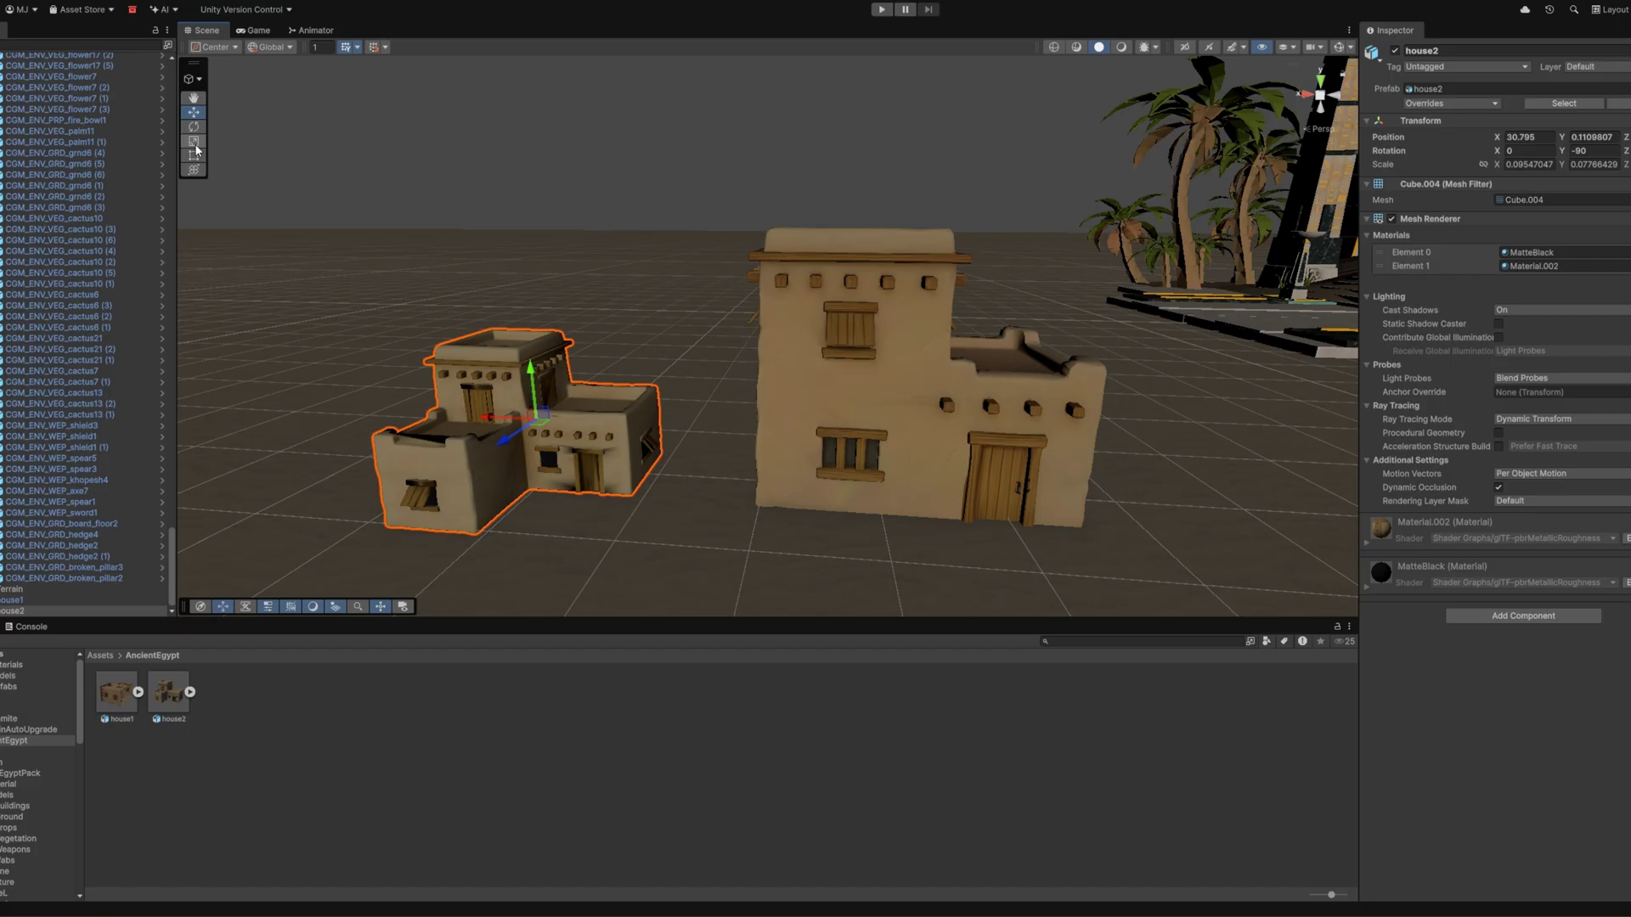
{"action": "mouse_move", "coordinate": [545, 429]}
{"action": "left_mouse_down"}
{"action": "mouse_move", "coordinate": [595, 400]}
{"action": "mouse_move", "coordinate": [553, 323]}
{"action": "left_mouse_up"}
{"action": "right_click_drag", "start_coordinate": [552, 323], "coordinate": [646, 383]}
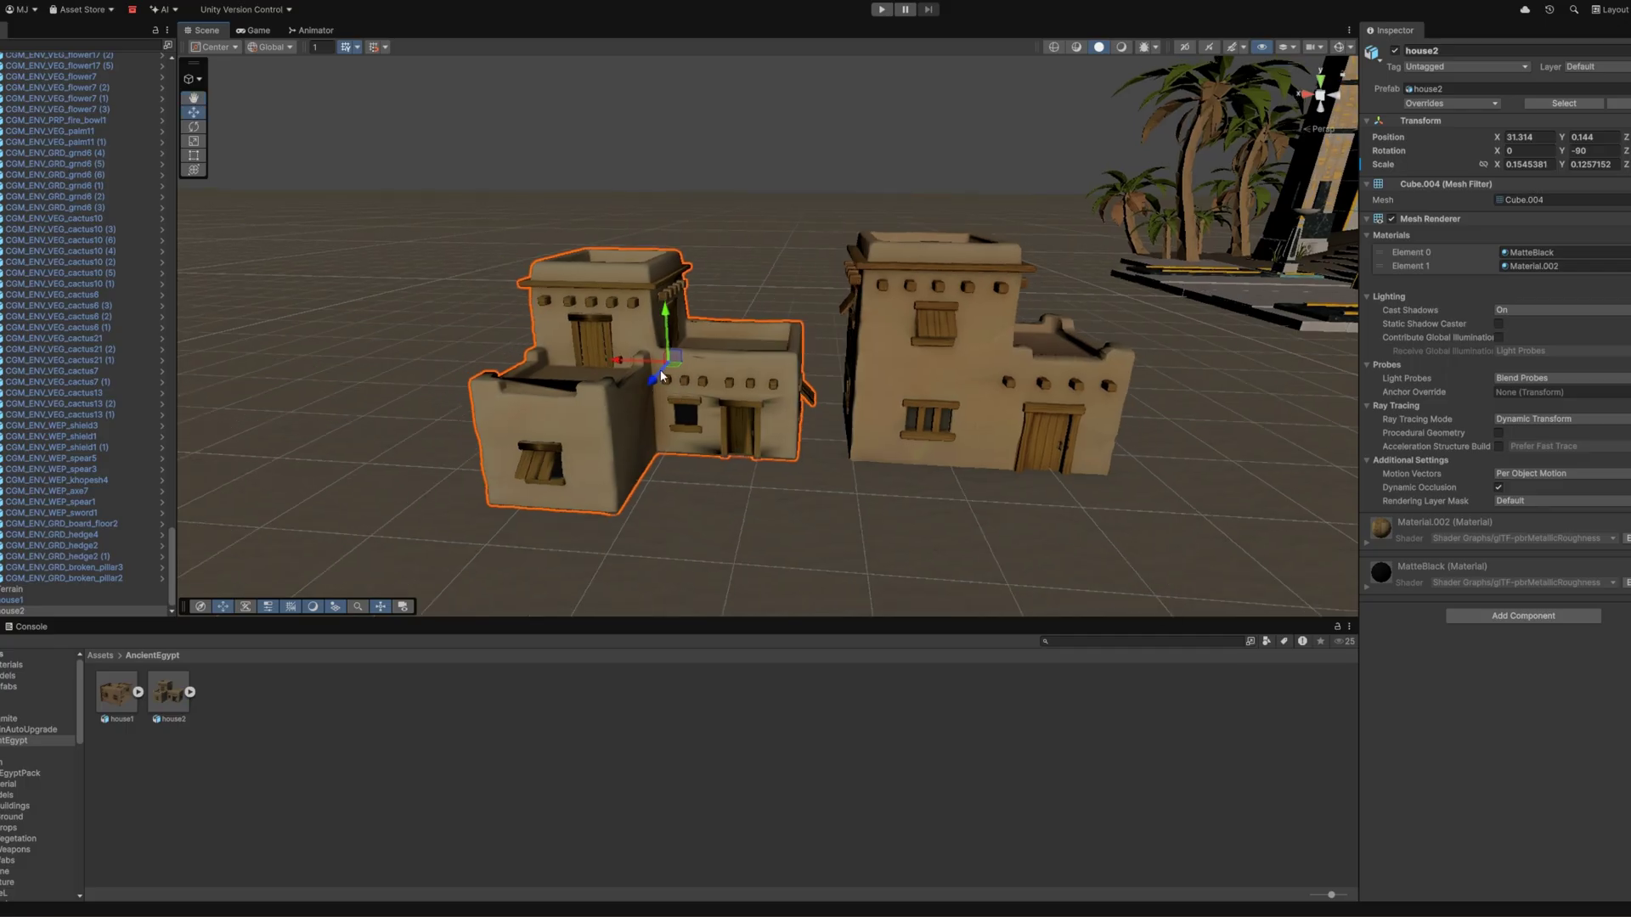
{"action": "left_click", "coordinate": [194, 142]}
{"action": "mouse_move", "coordinate": [667, 363]}
{"action": "left_mouse_down"}
{"action": "mouse_move", "coordinate": [705, 349]}
{"action": "mouse_move", "coordinate": [659, 303]}
{"action": "left_mouse_up"}
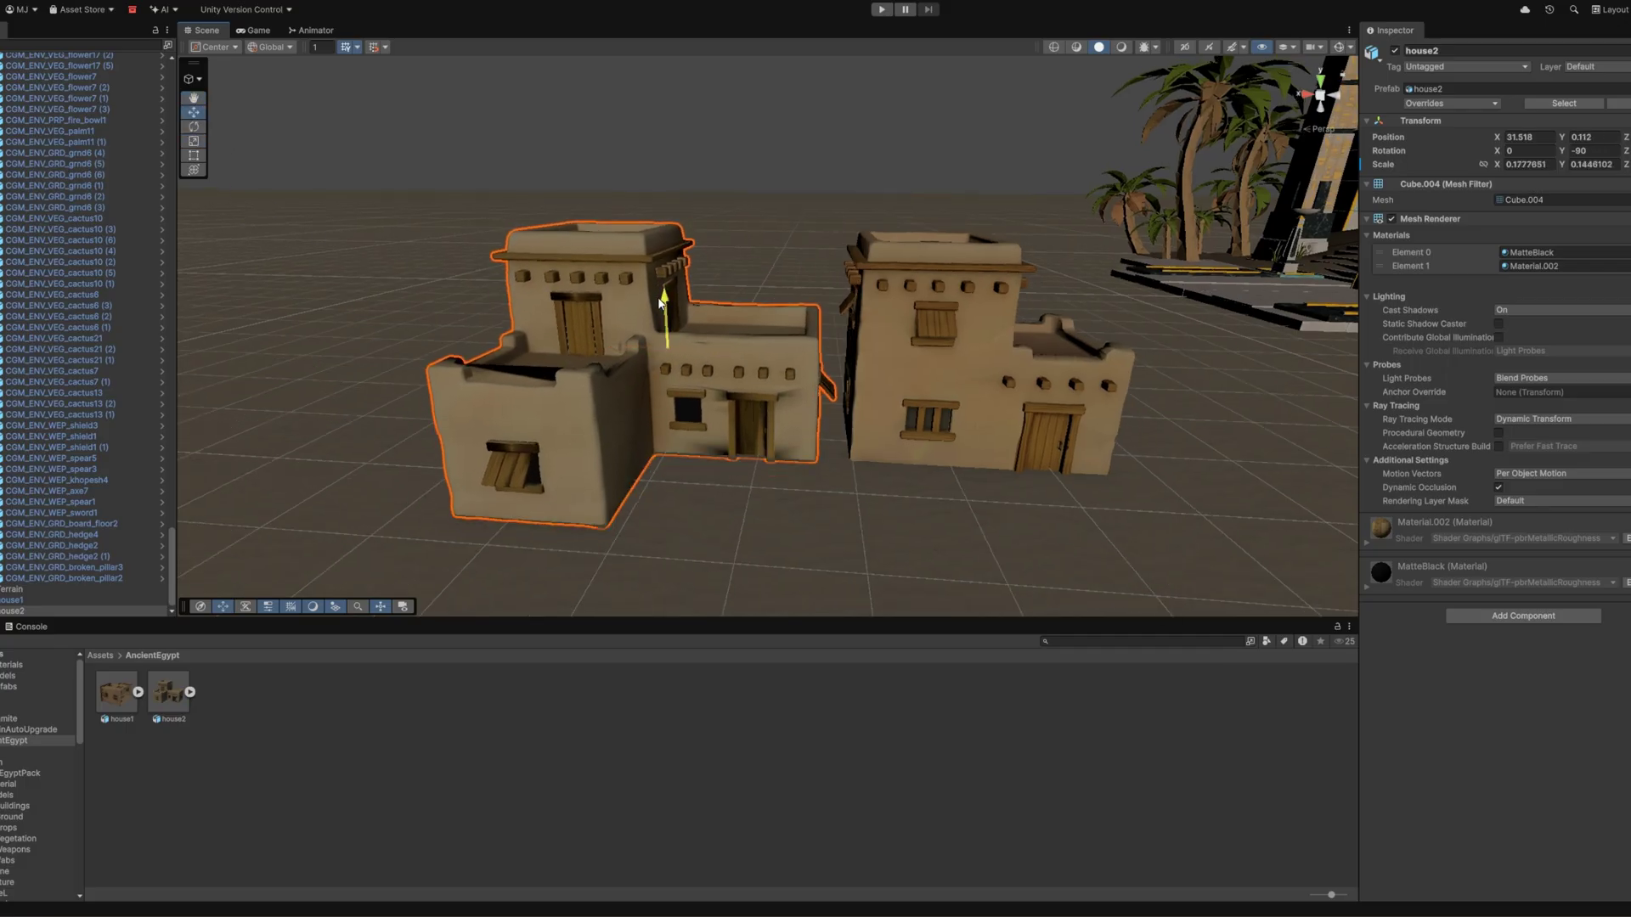
{"action": "left_click", "coordinate": [1122, 48]}
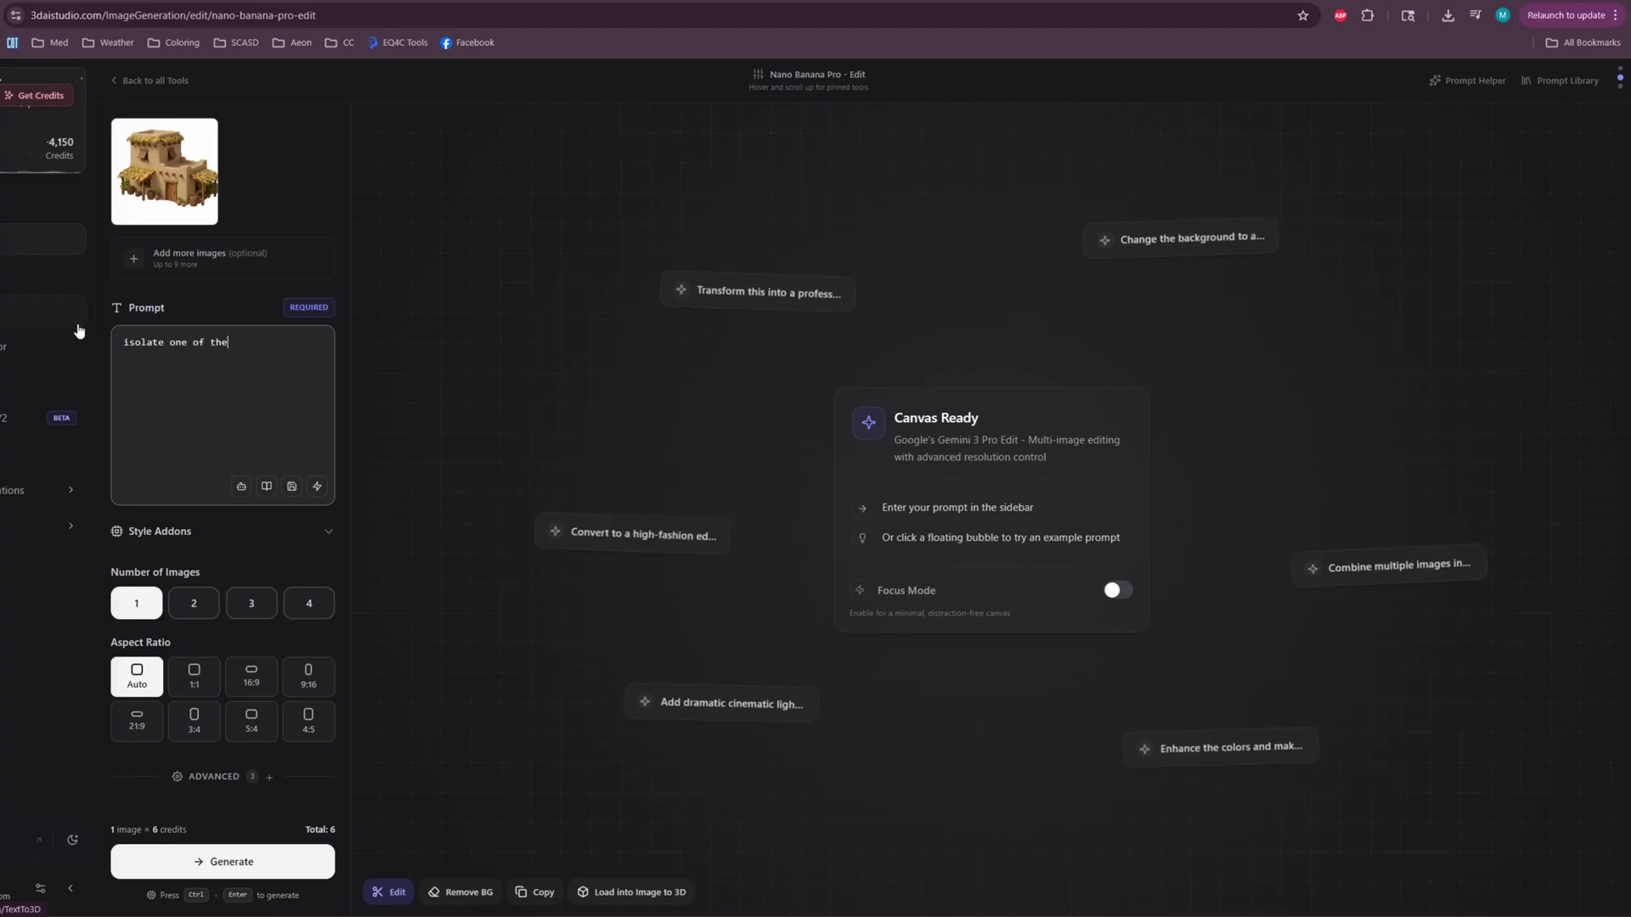
{"action": "type", "text": " overhangs"}
{"action": "type", "text": " on"}
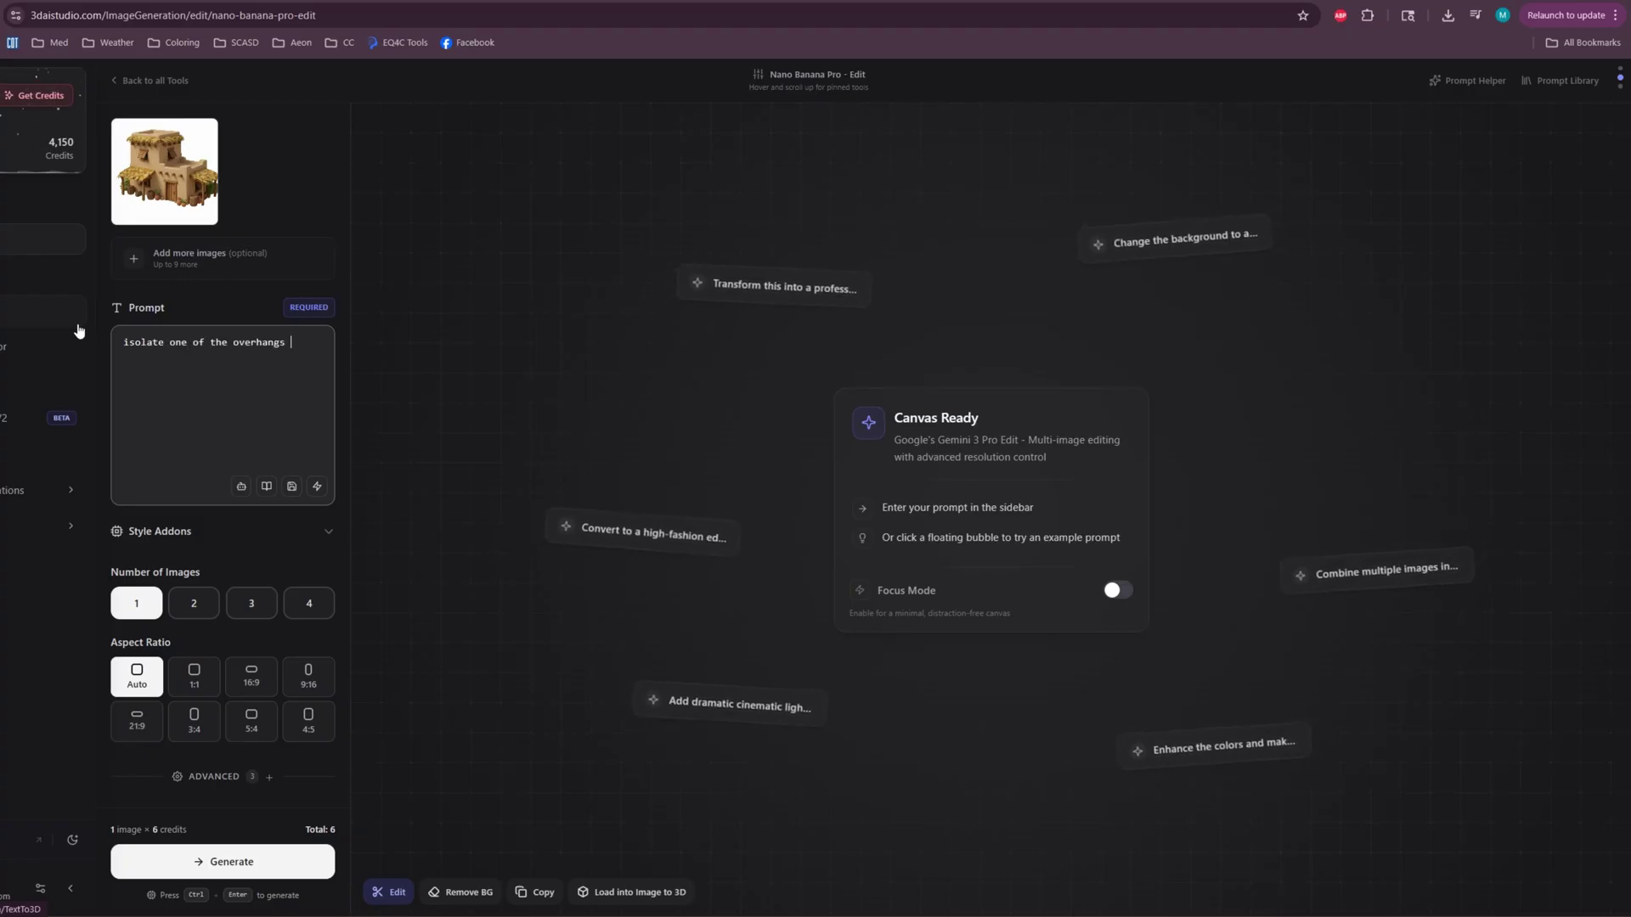
{"action": "type", "text": " this house, maintaining the exact shap"}
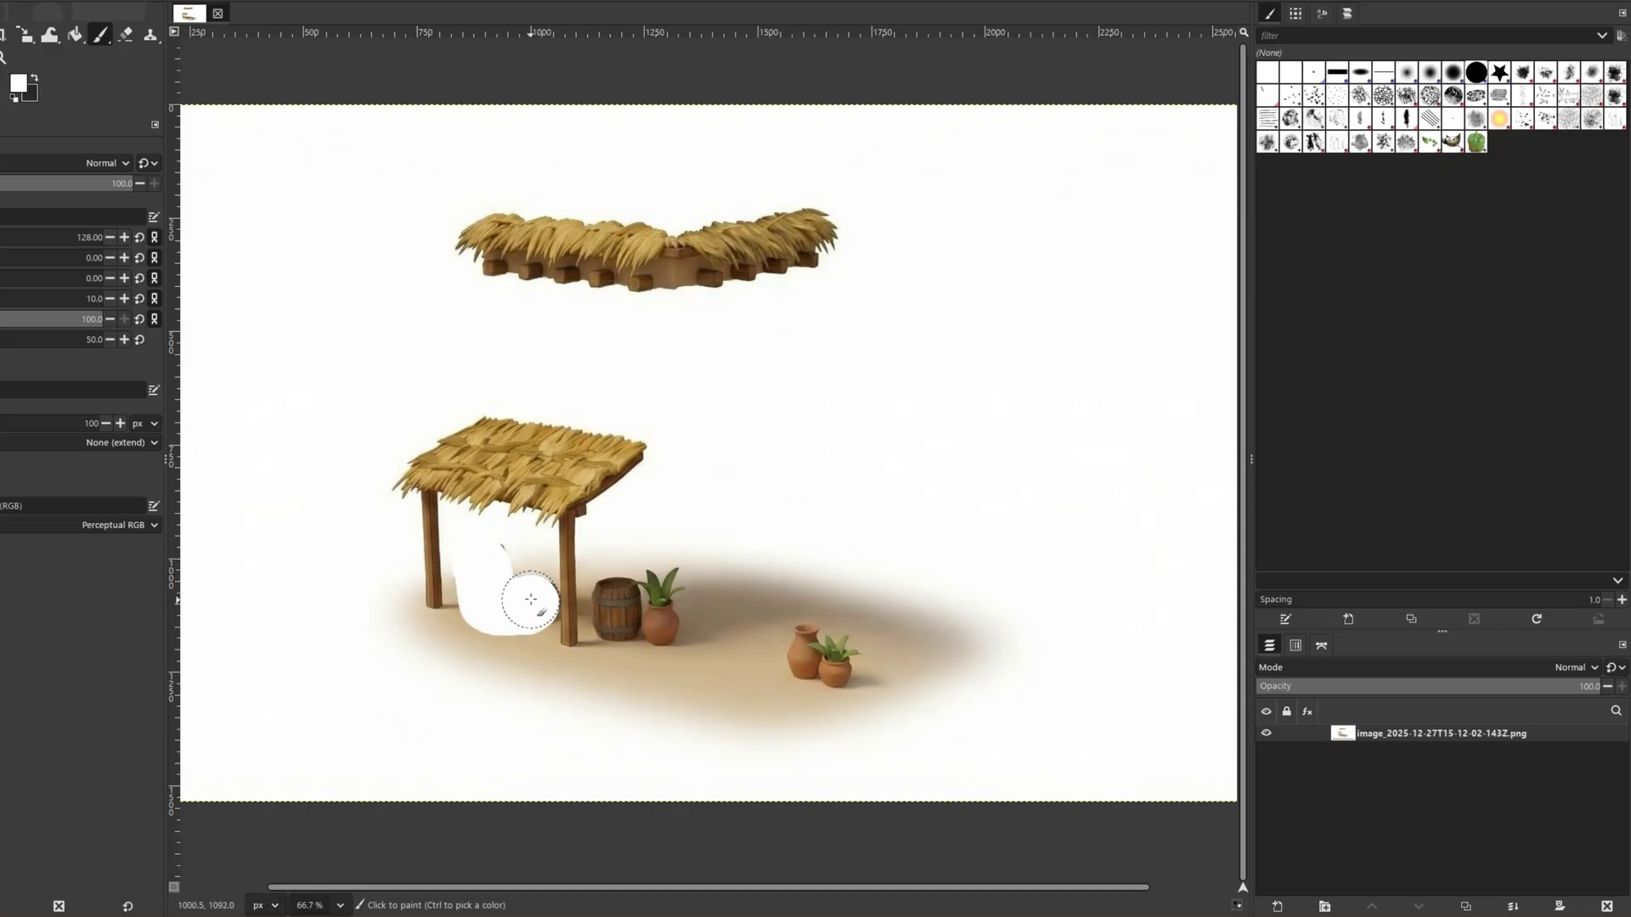
Paint white over the barrel, pots, plants and shadow, then begin a rectangle selection.
{"action": "mouse_move", "coordinate": [496, 621]}
{"action": "left_mouse_down"}
{"action": "mouse_move", "coordinate": [645, 646]}
{"action": "mouse_move", "coordinate": [696, 597]}
{"action": "left_mouse_up"}
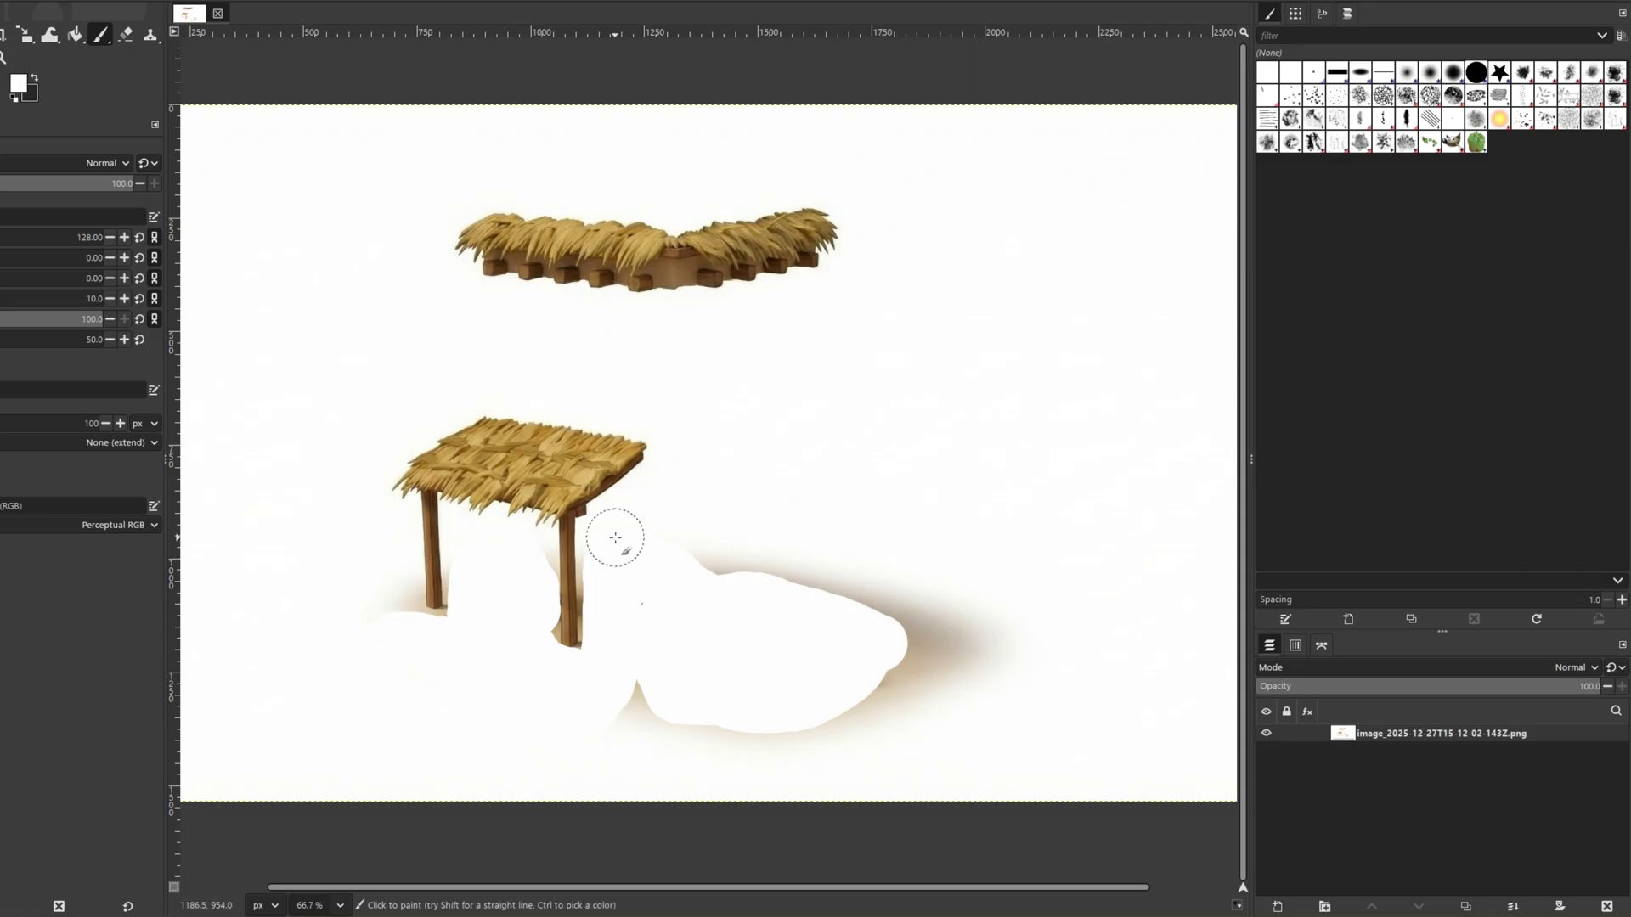
{"action": "left_click_drag", "start_coordinate": [615, 537], "coordinate": [917, 633]}
{"action": "key", "text": "r"}
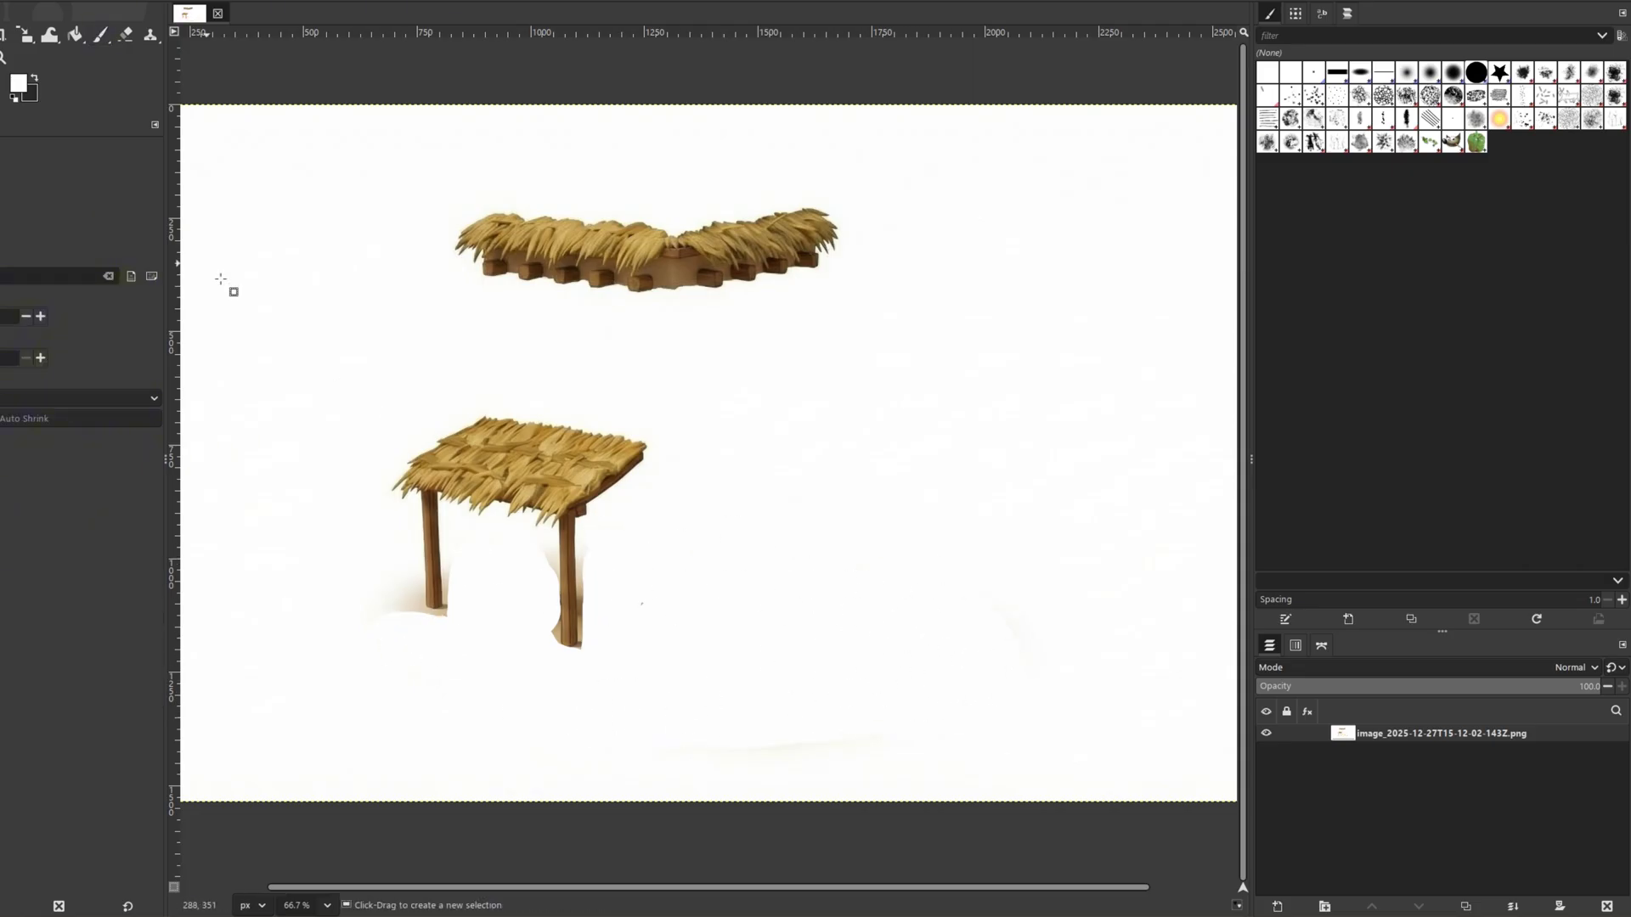
{"action": "left_click_drag", "start_coordinate": [633, 623], "coordinate": [671, 679]}
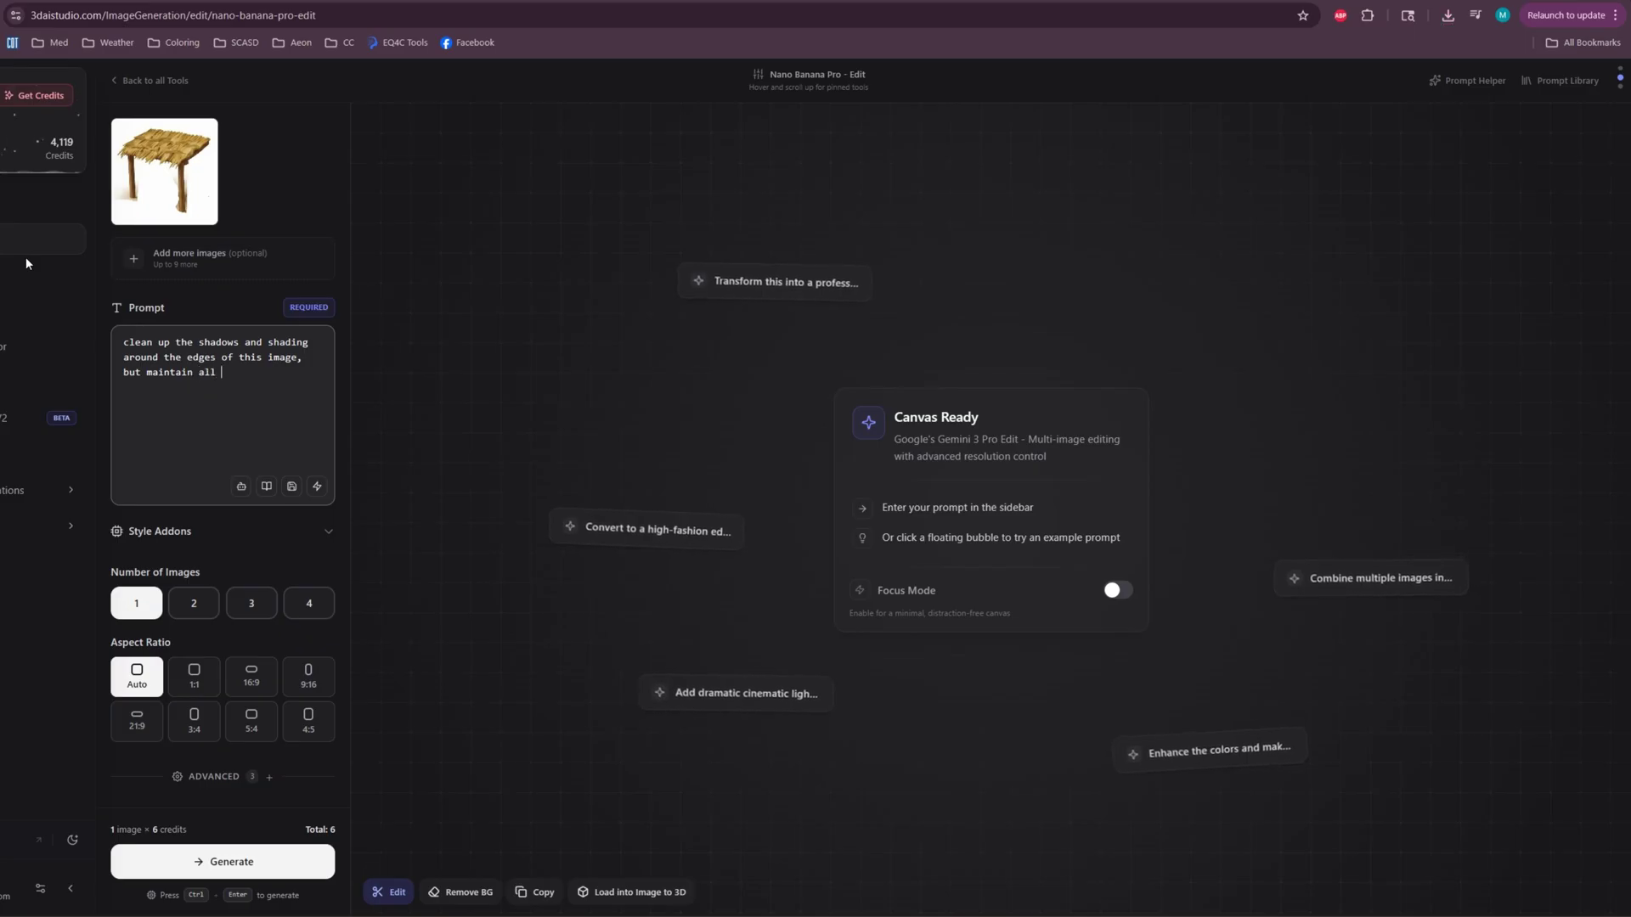
Finish the exact-shape prompt, choose square output and send the cleaned image to image-to-3D.
{"action": "type", "text": "apse"}
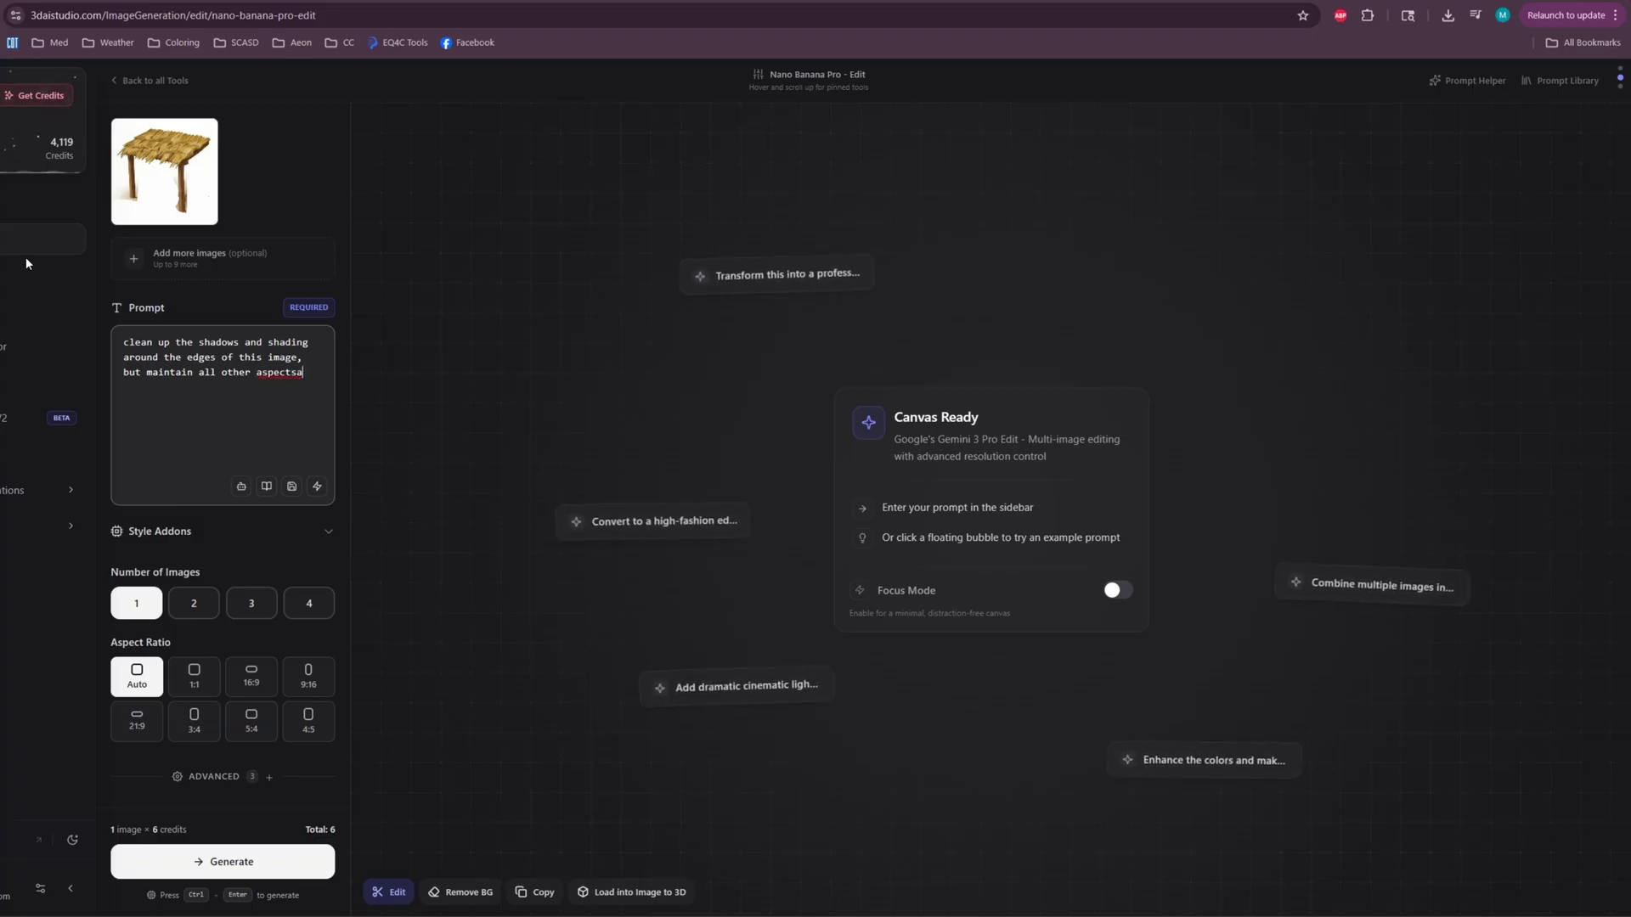
{"action": "left_click", "coordinate": [187, 680]}
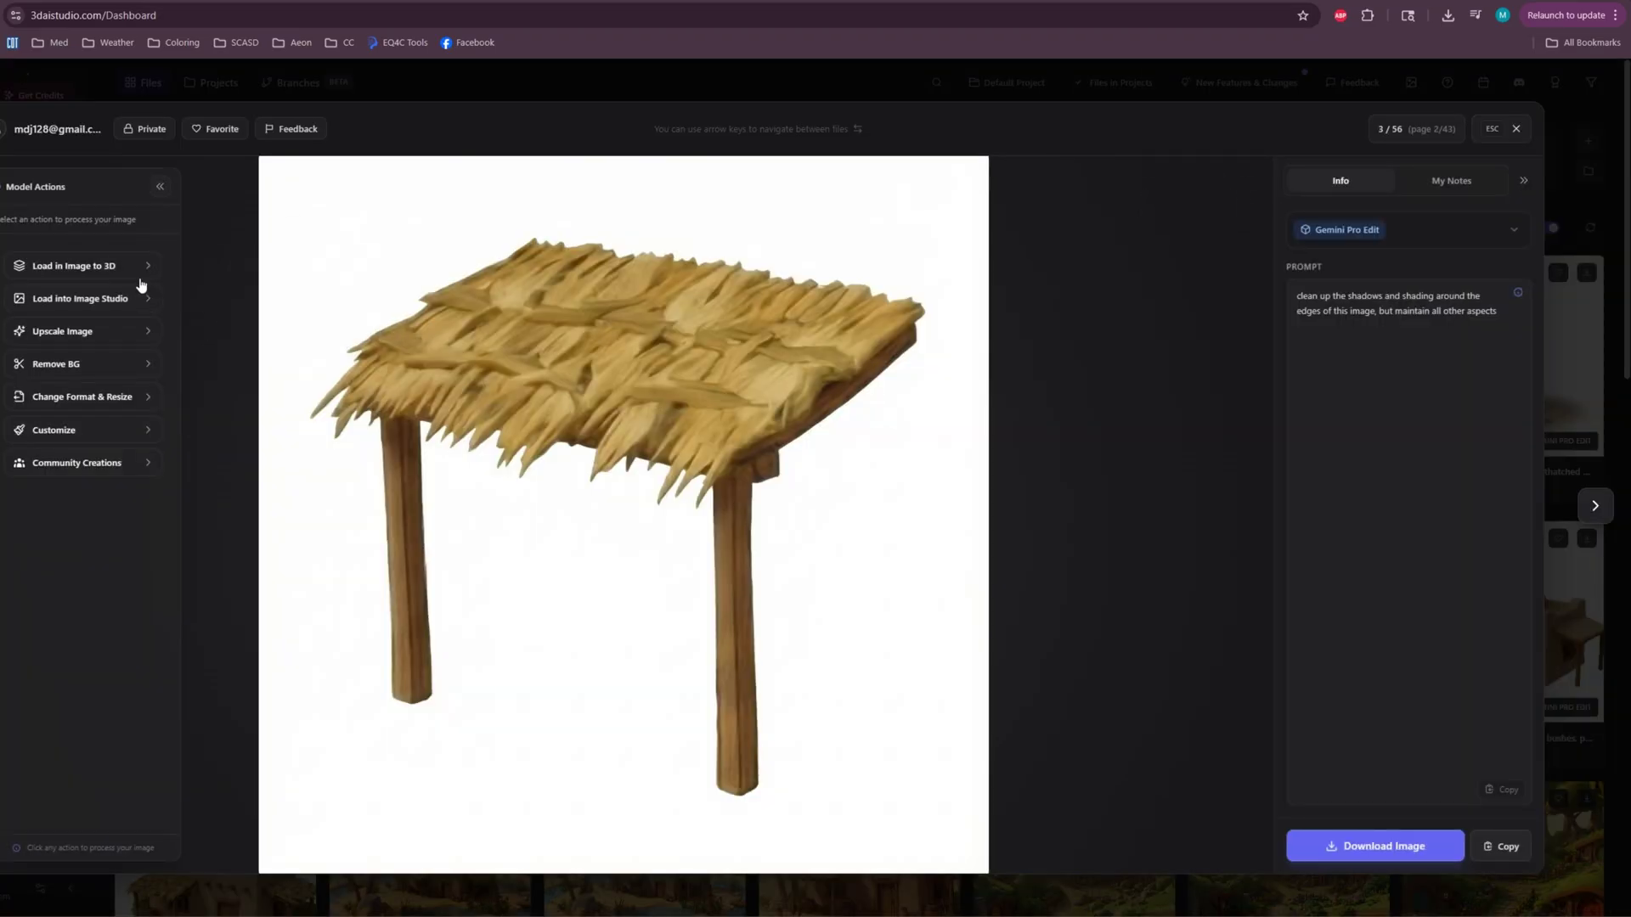
{"action": "left_click", "coordinate": [113, 268]}
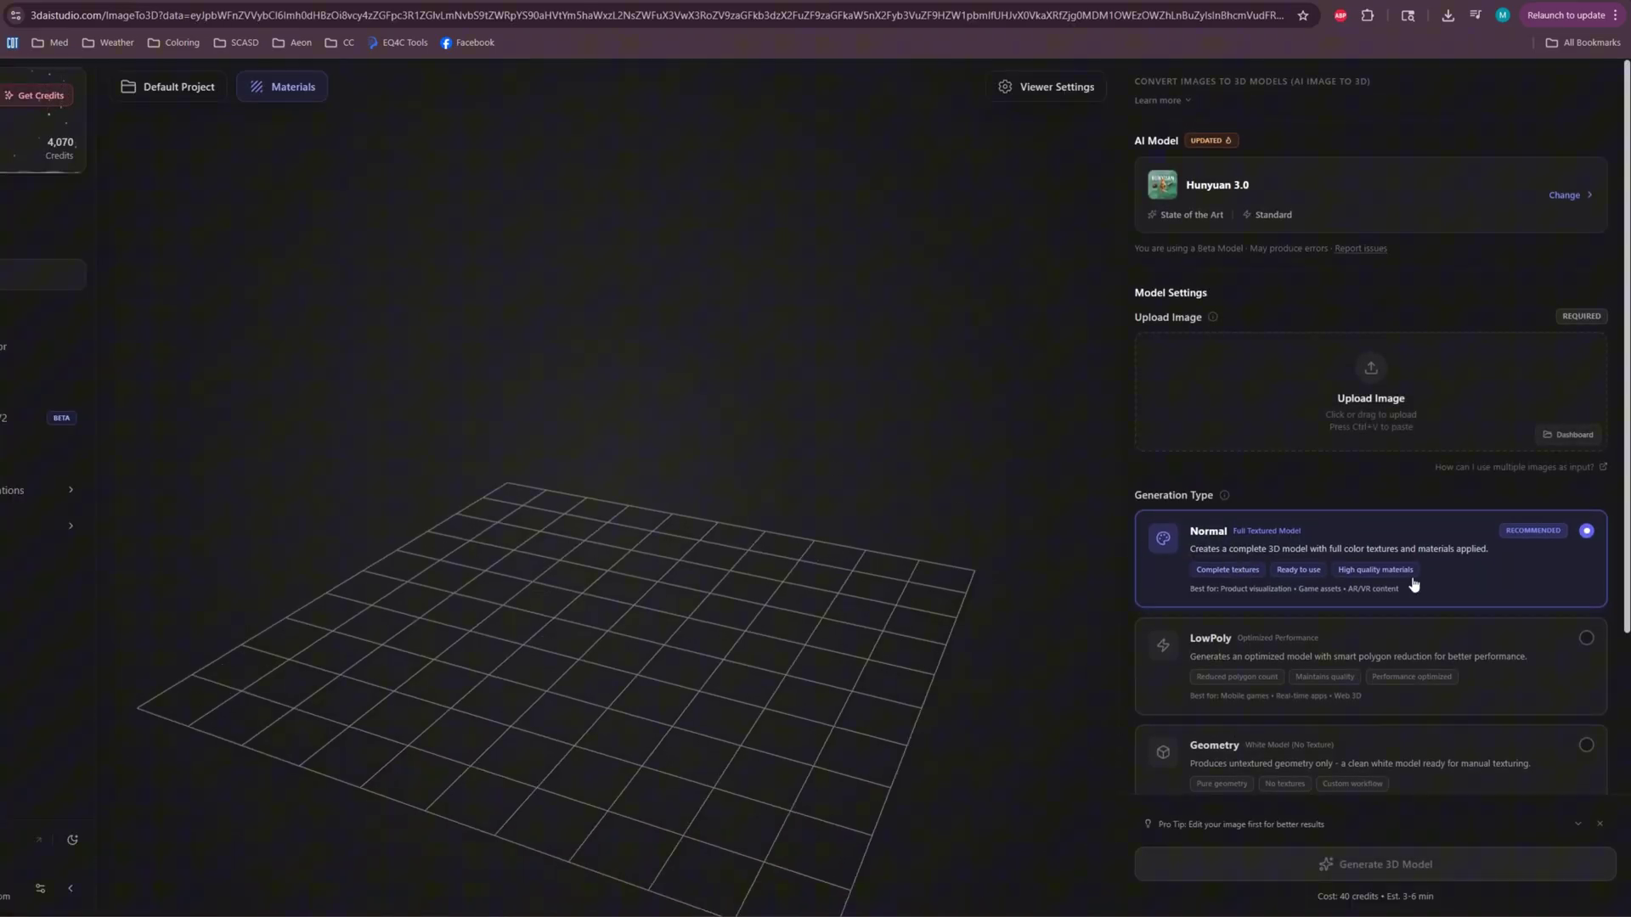
Choose the LowPoly generation type, then slide the overhang copy along the house wall.
{"action": "scroll", "coordinate": [1439, 569], "scroll_direction": "down", "scroll_amount": 3}
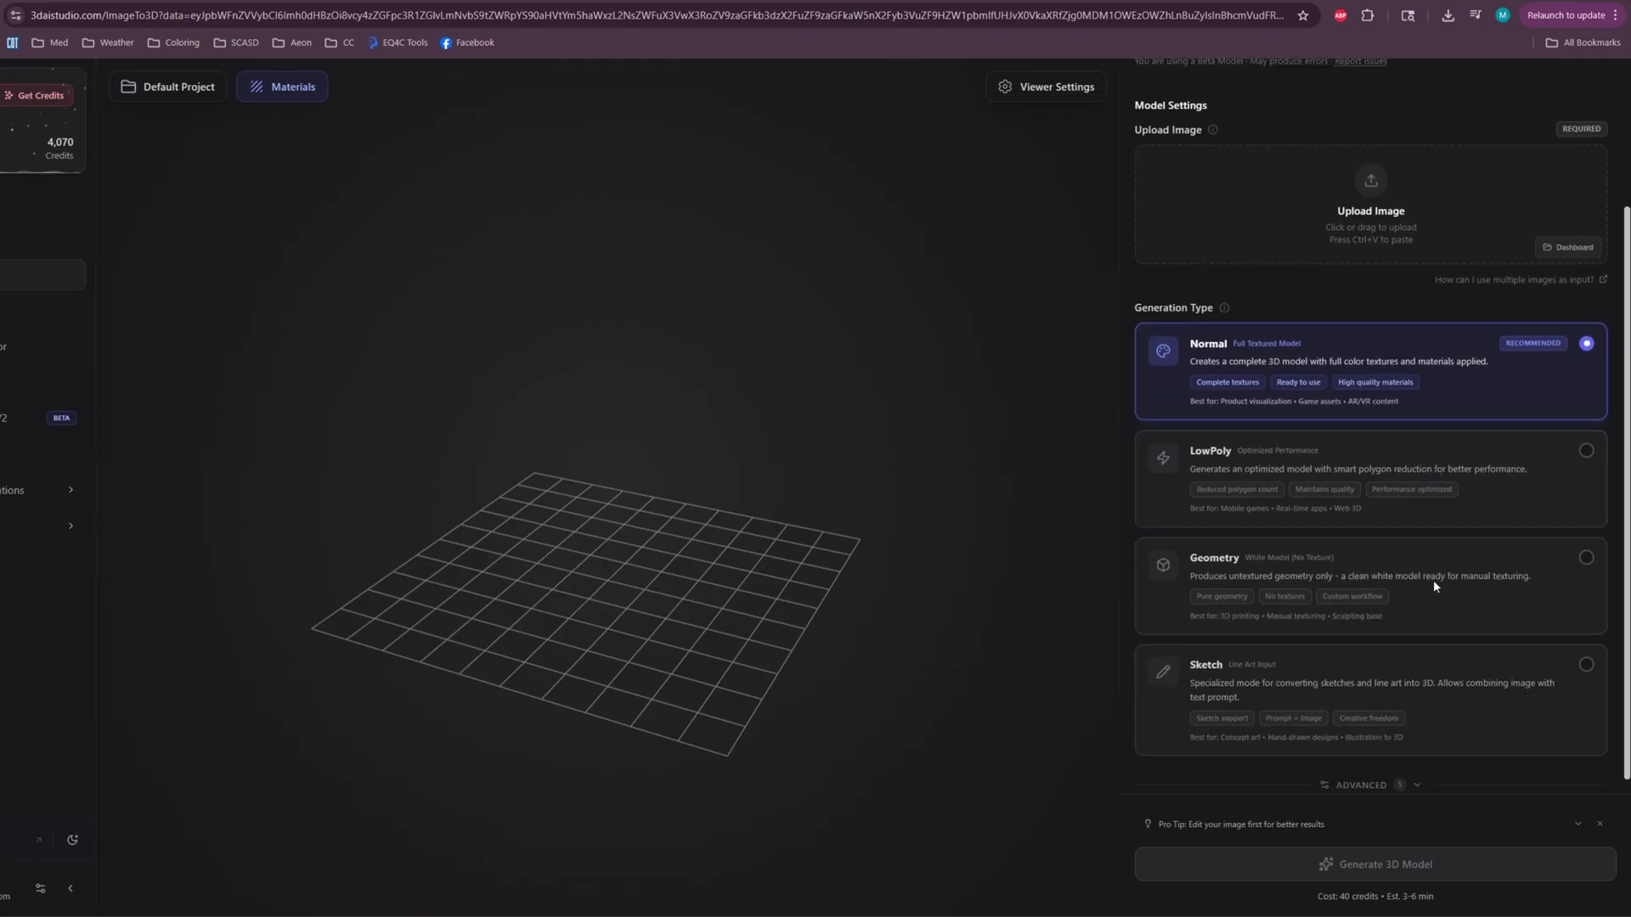
{"action": "left_click", "coordinate": [1397, 776]}
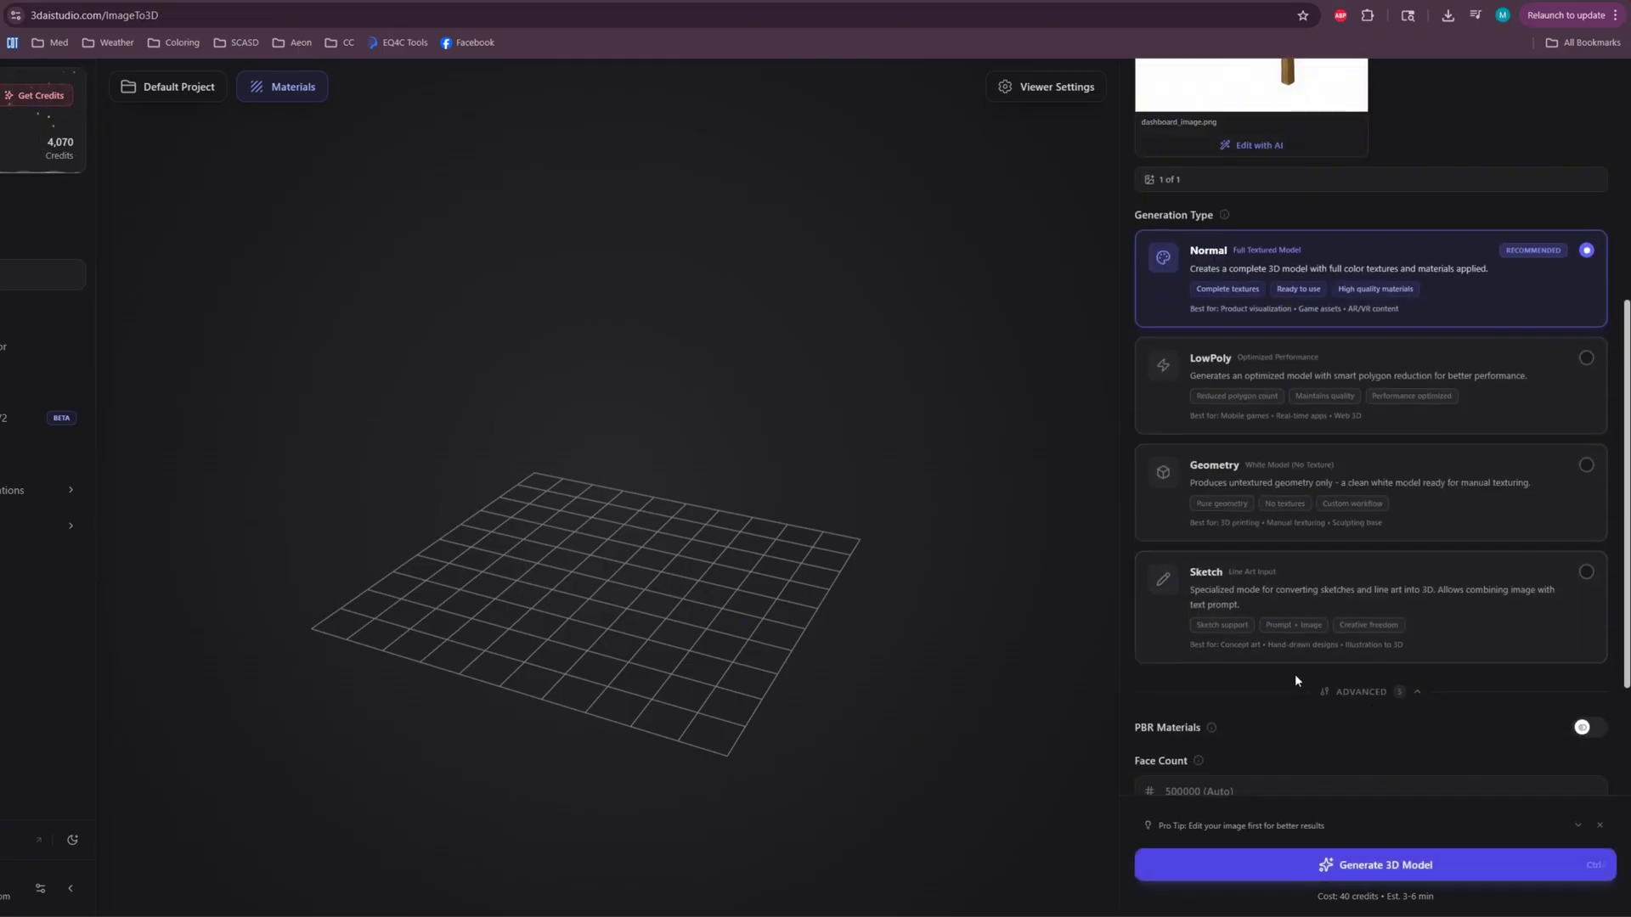
{"action": "left_click", "coordinate": [1331, 385]}
{"action": "scroll", "coordinate": [1422, 660], "scroll_direction": "down", "scroll_amount": 2}
{"action": "scroll", "coordinate": [1414, 675], "scroll_direction": "down", "scroll_amount": 3}
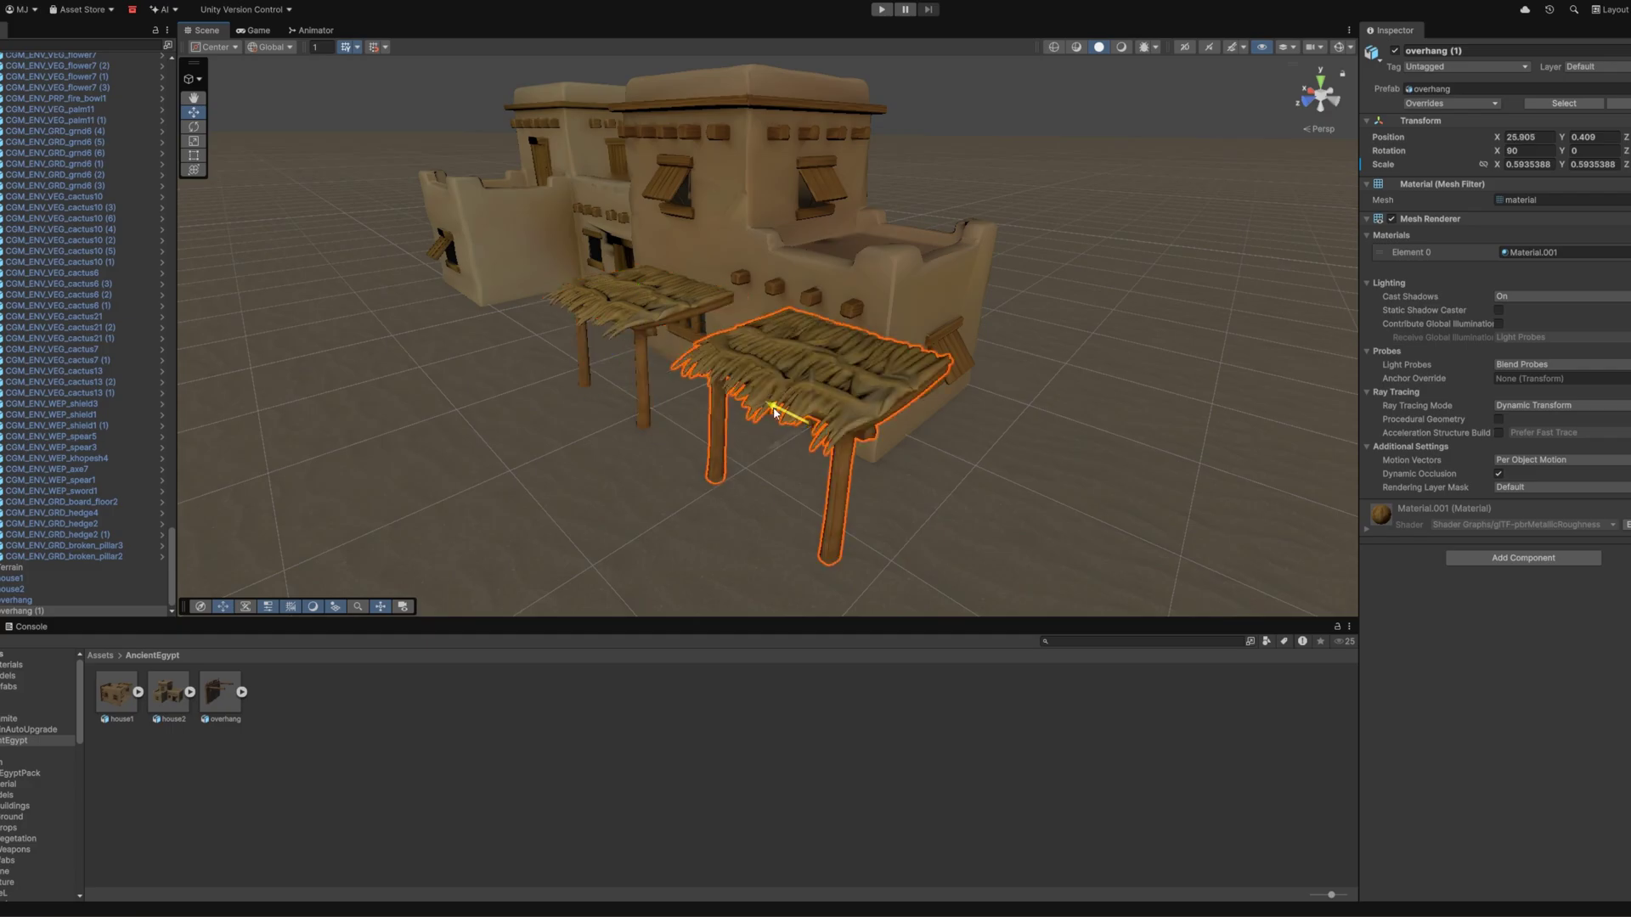
{"action": "left_click_drag", "start_coordinate": [775, 413], "coordinate": [918, 476]}
Give the overhang copy a Y rotation of -90 and pull the view back toward both houses.
{"action": "type", "text": "-90"}
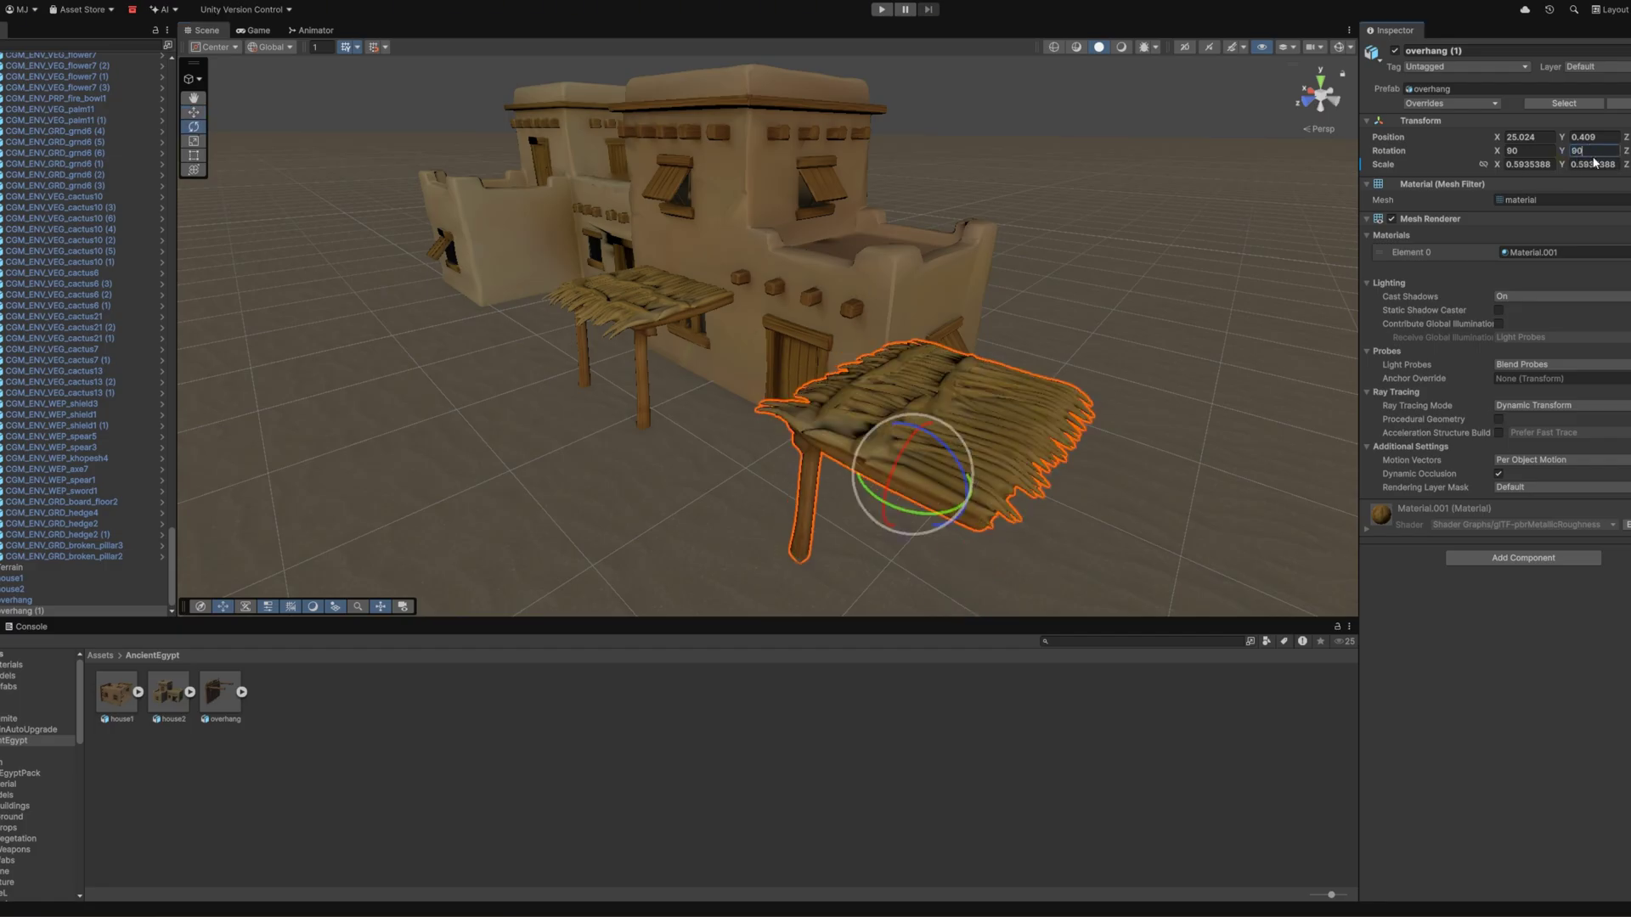
{"action": "type", "text": "fw"}
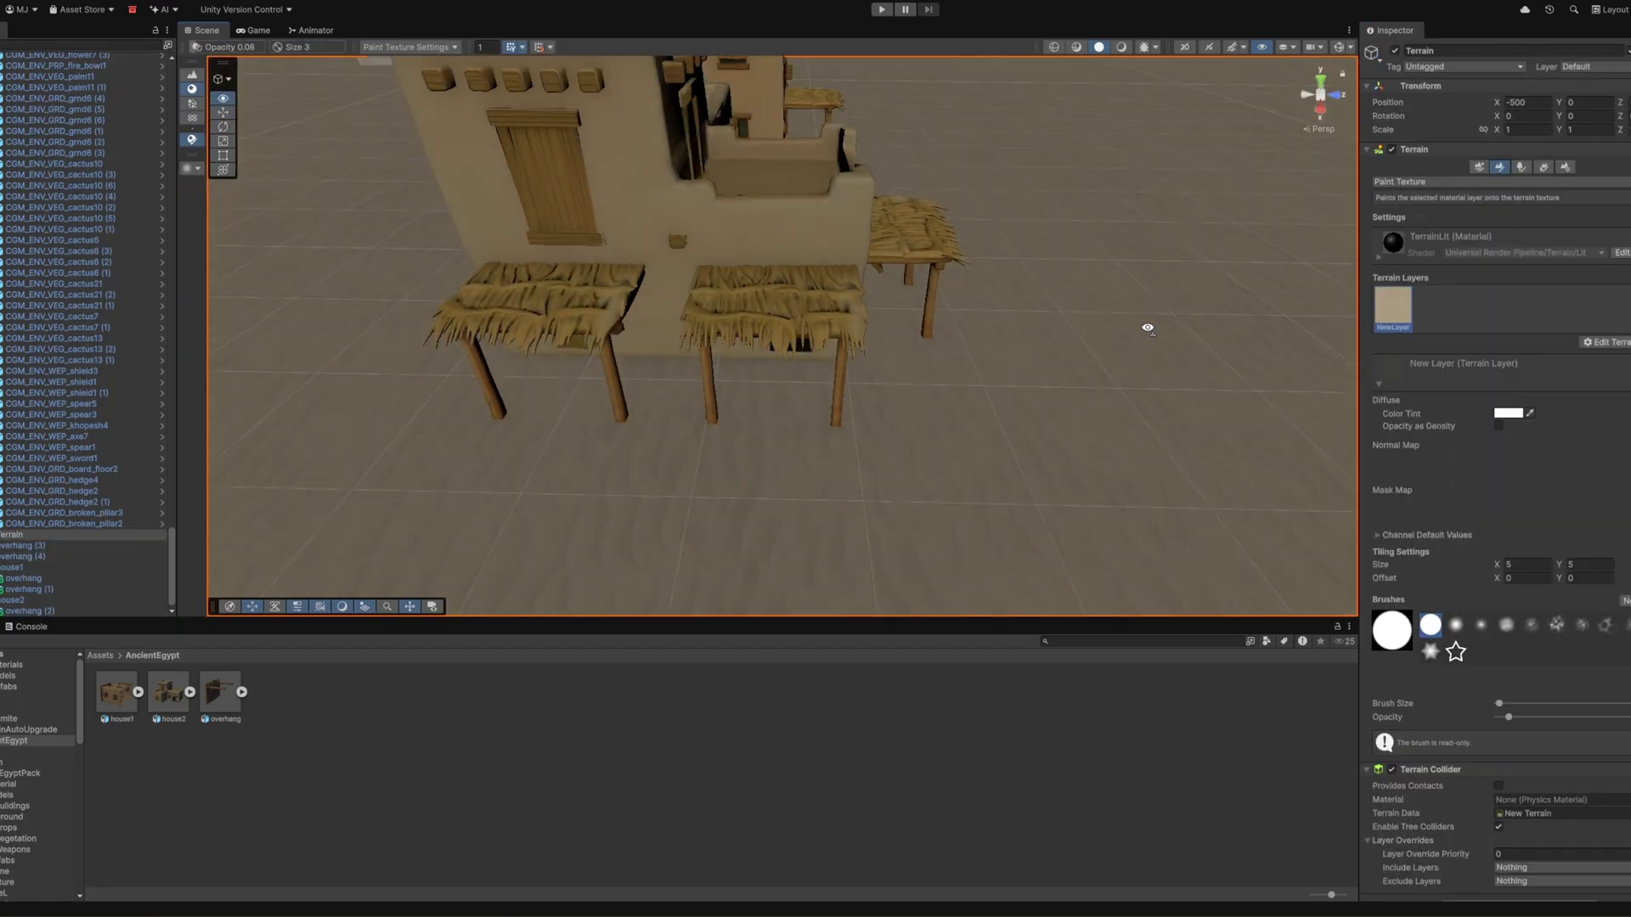
{"action": "right_click_drag", "start_coordinate": [1147, 327], "coordinate": [860, 268]}
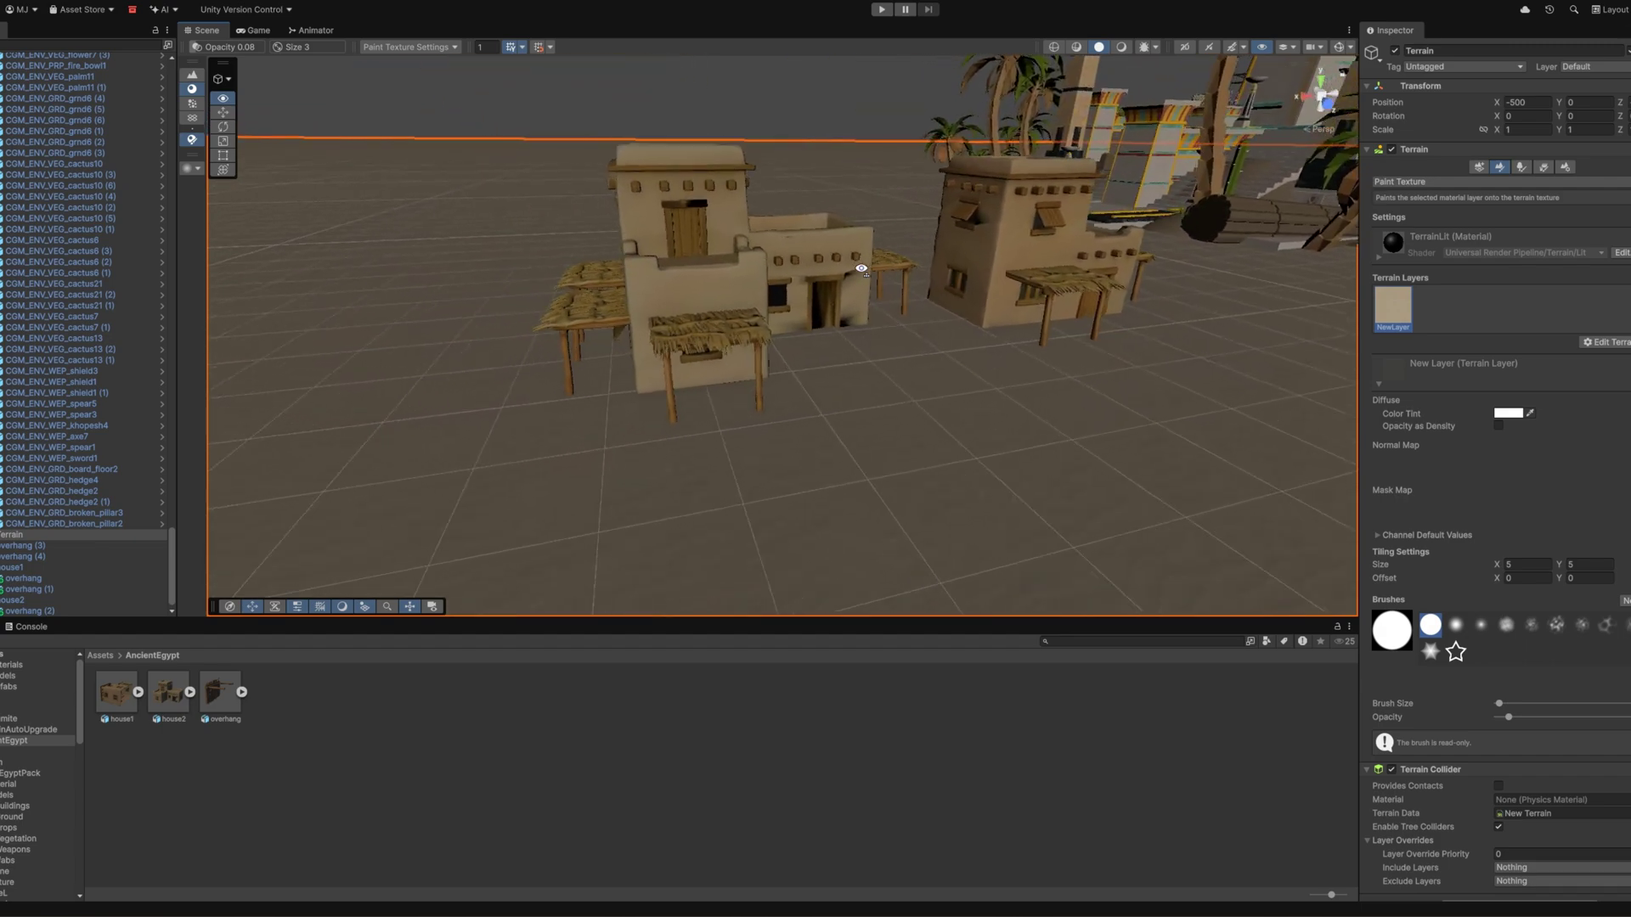
{"action": "mouse_move", "coordinate": [861, 268]}
{"action": "right_mouse_down"}
{"action": "mouse_move", "coordinate": [764, 194]}
{"action": "mouse_move", "coordinate": [782, 237]}
{"action": "right_mouse_up"}
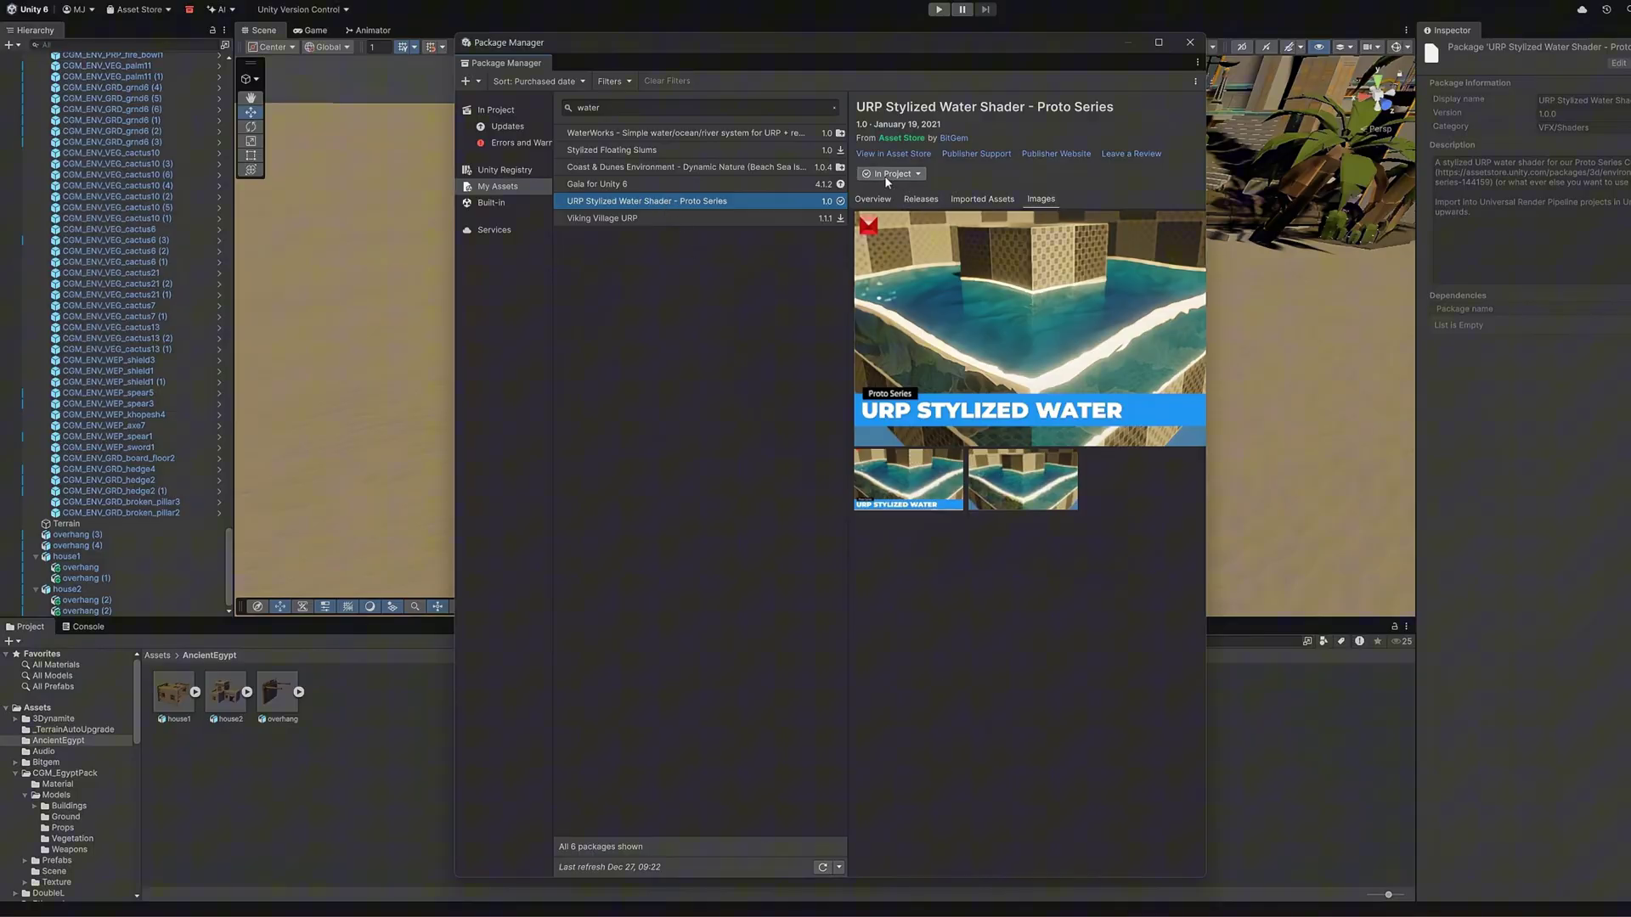
Add a cube to the scene and apply the example water material to it.
{"action": "left_click", "coordinate": [1190, 41]}
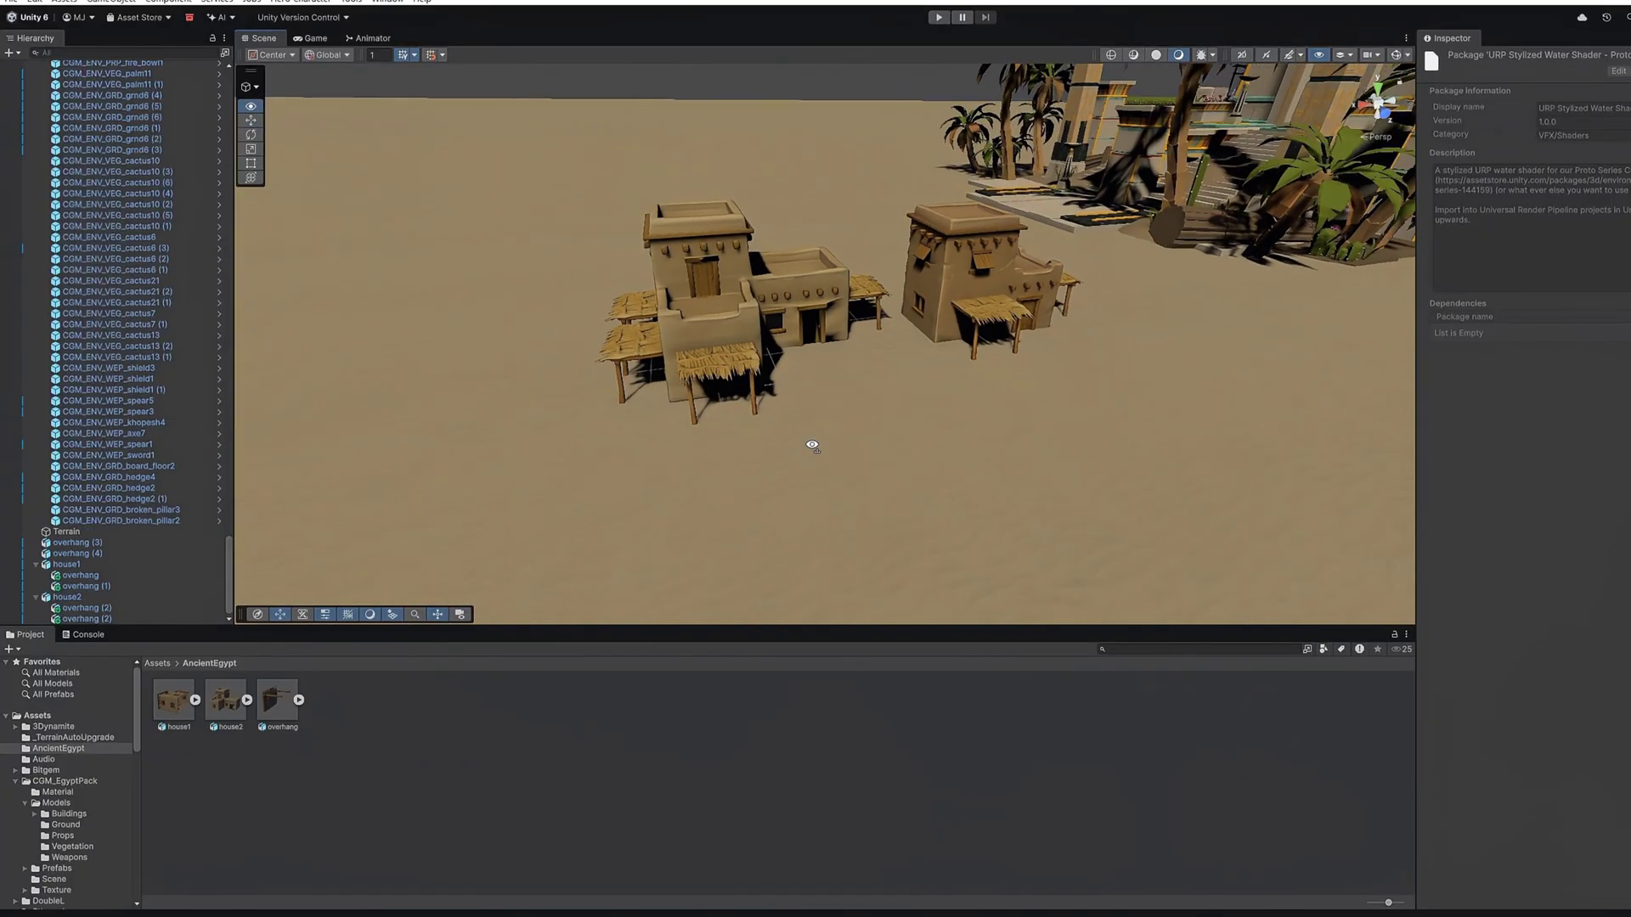
{"action": "left_click", "coordinate": [11, 53]}
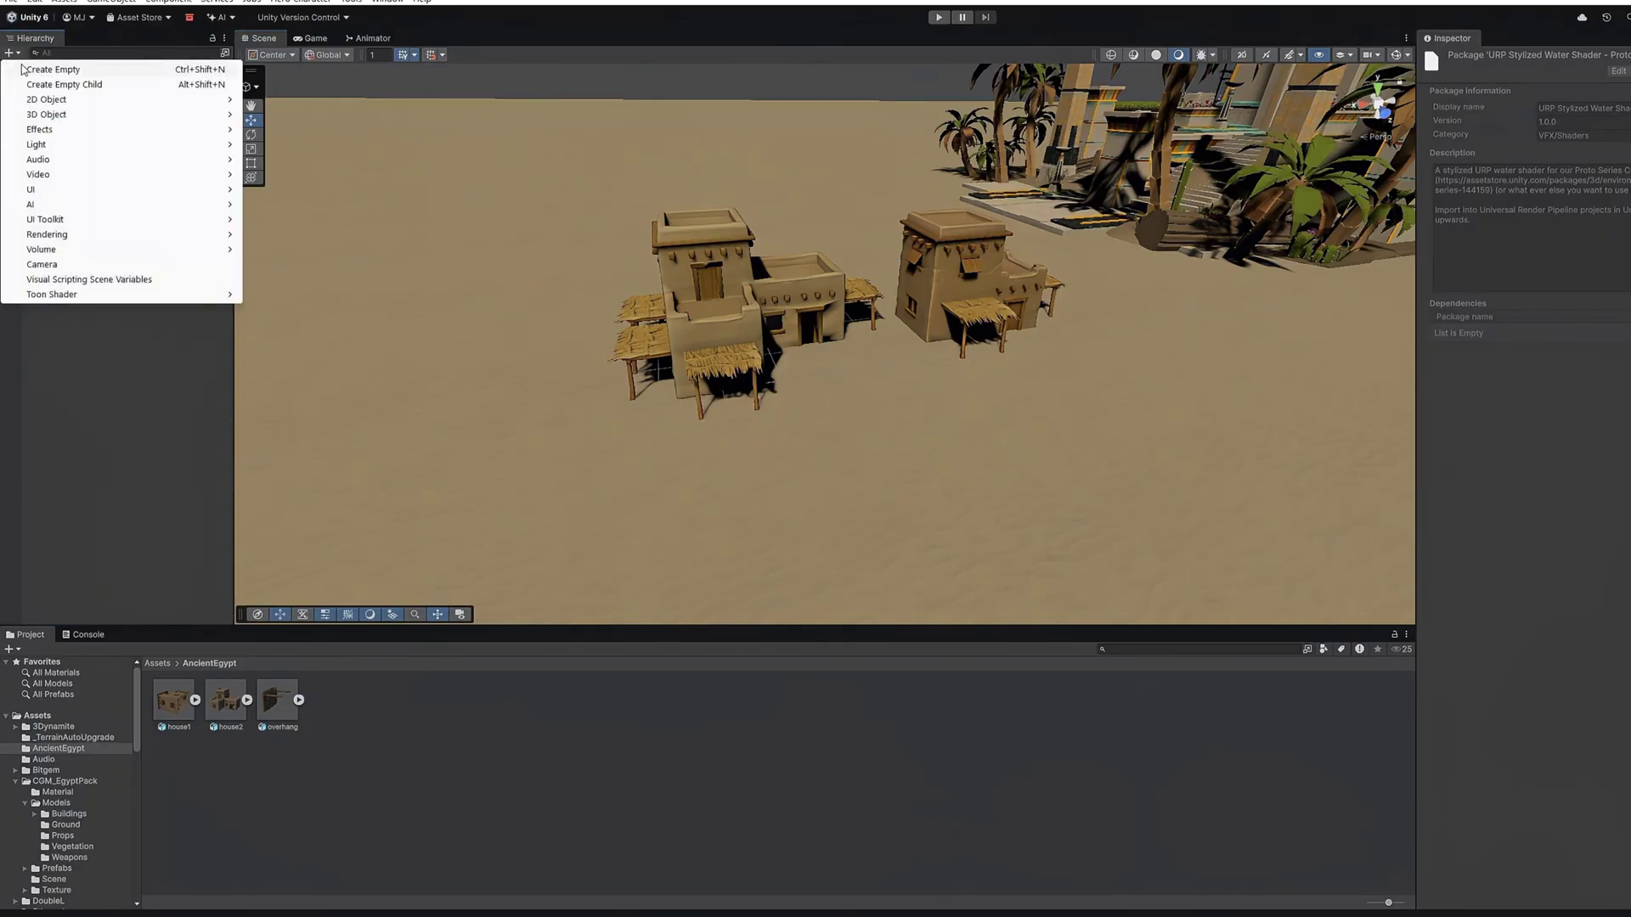
{"action": "mouse_move", "coordinate": [47, 99]}
{"action": "left_click", "coordinate": [267, 115]}
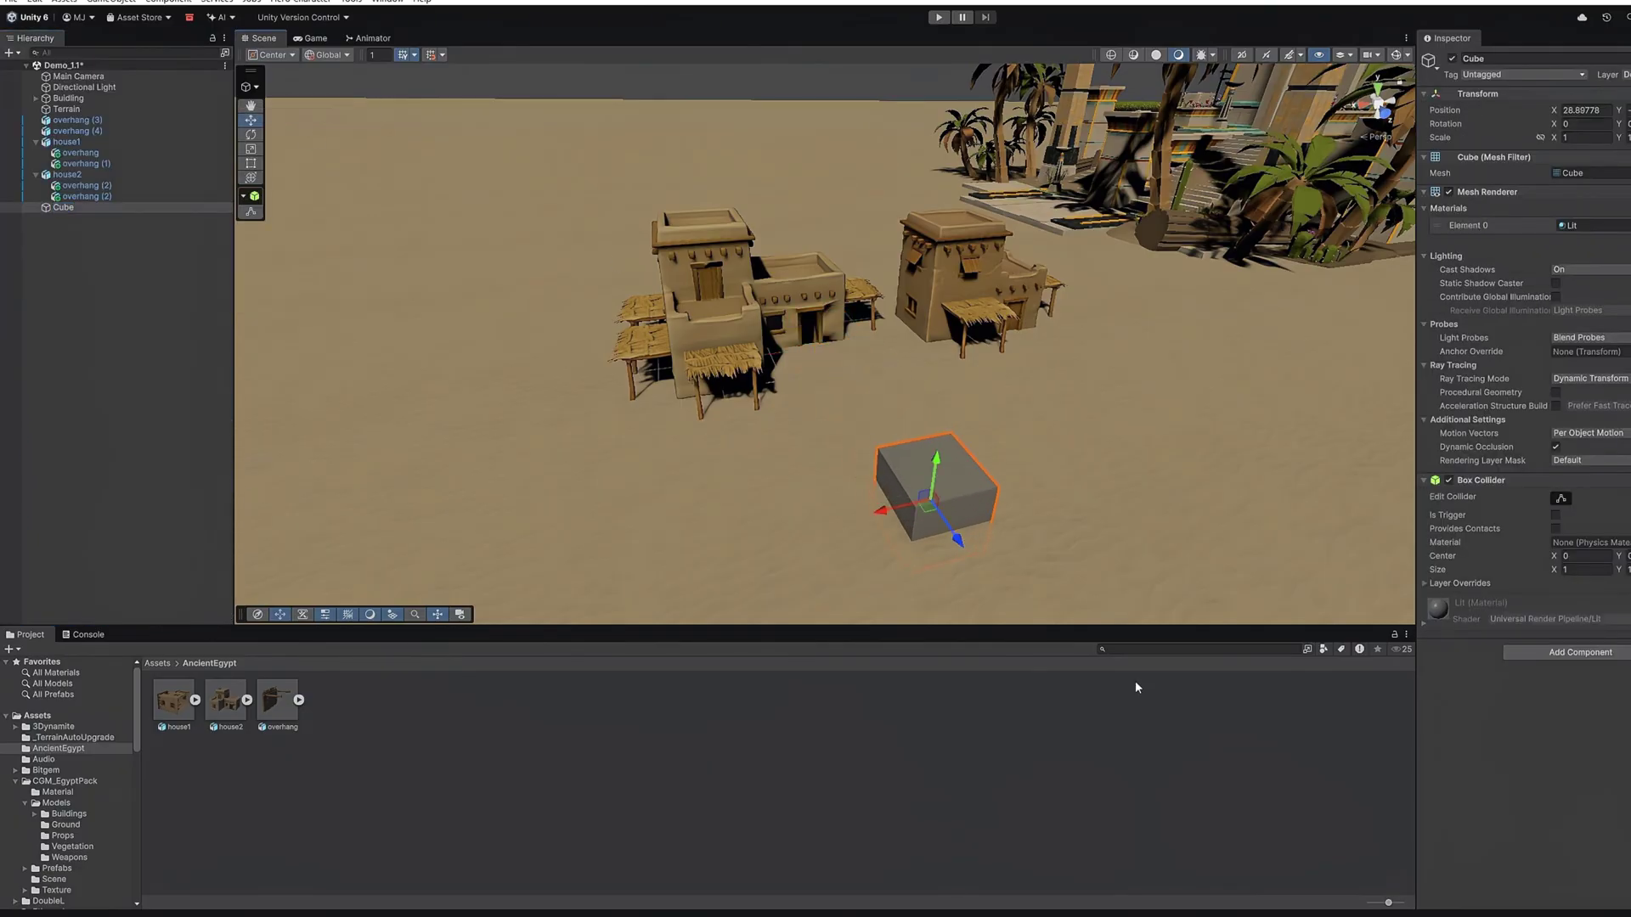
{"action": "type", "text": "water"}
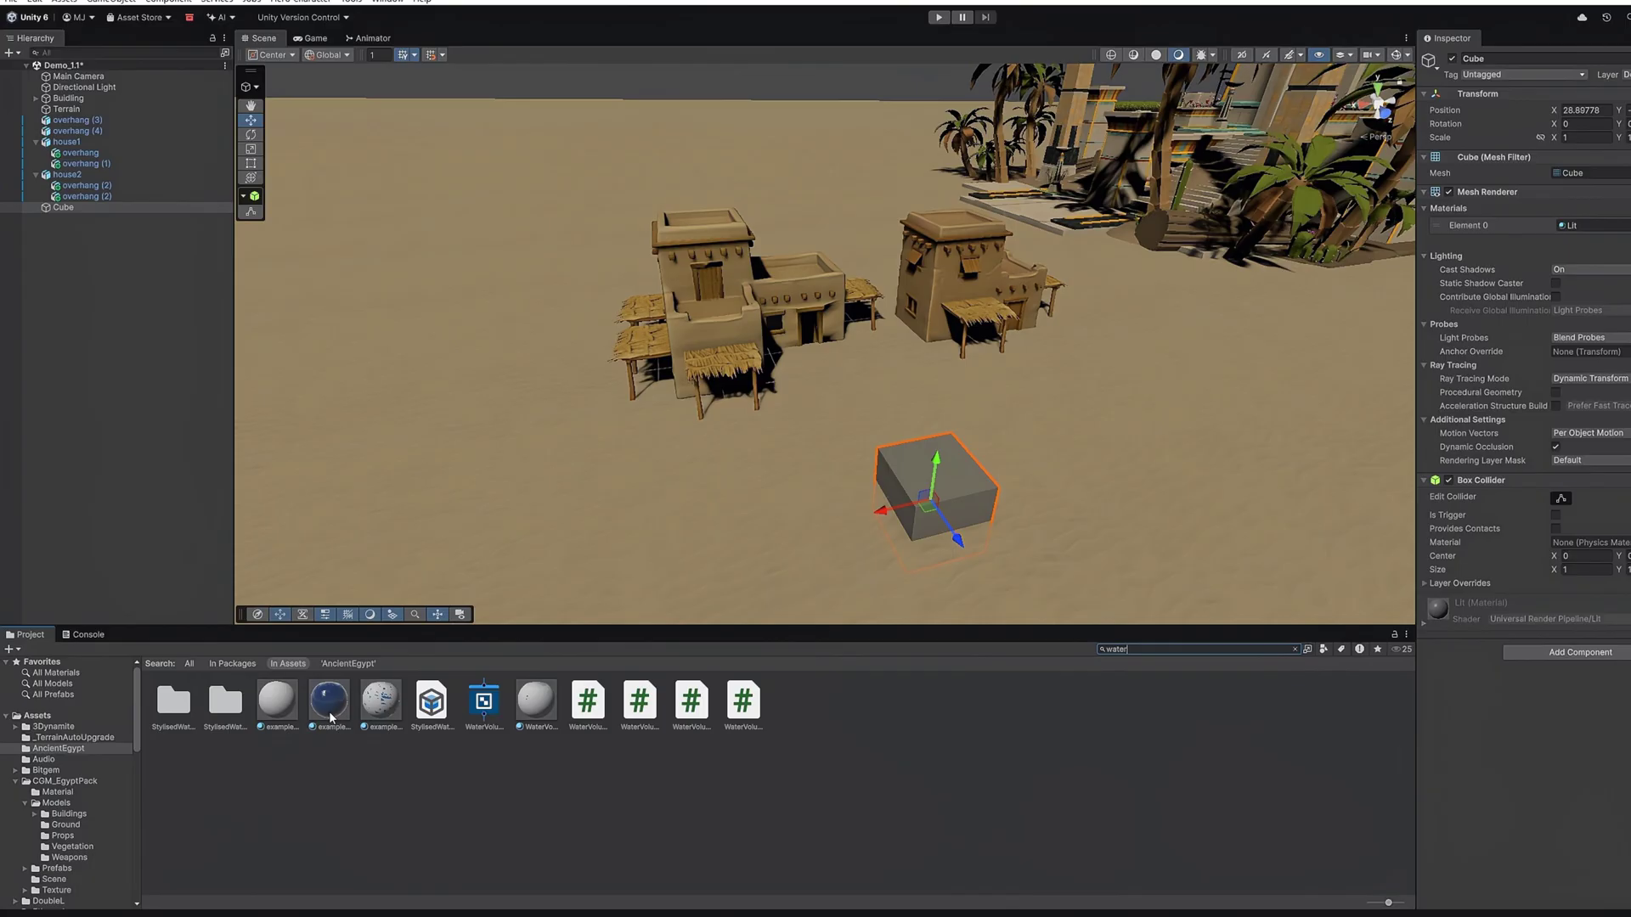
{"action": "left_click_drag", "start_coordinate": [331, 718], "coordinate": [1594, 226]}
{"action": "key", "text": "f"}
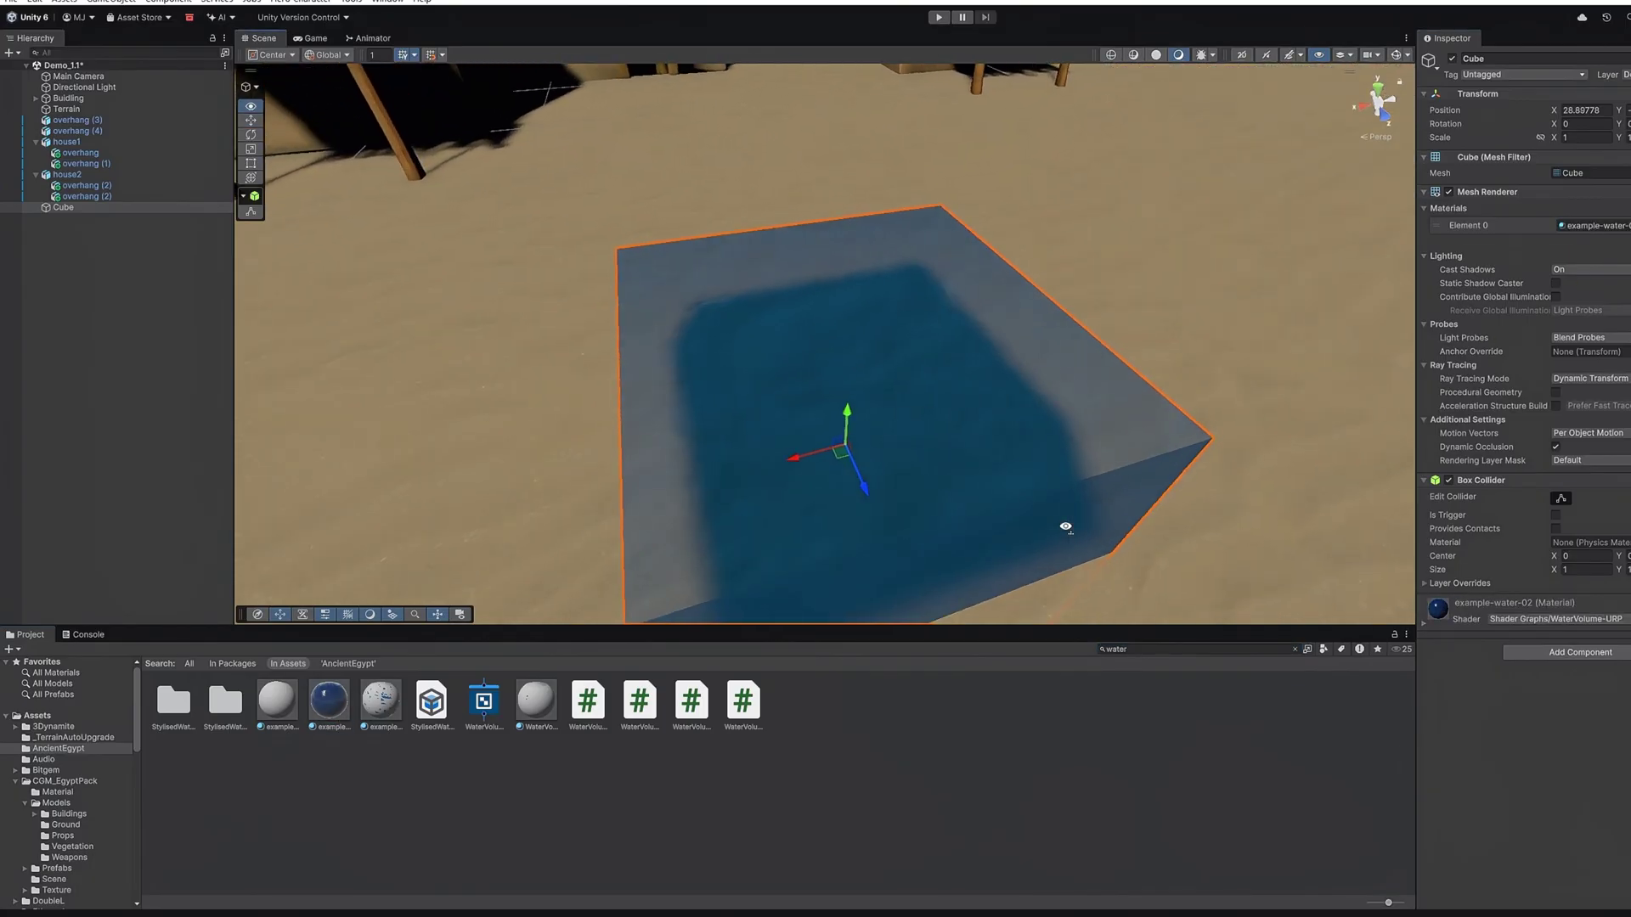
Stretch the water cube into a wide, flat water box.
{"action": "scroll", "coordinate": [1069, 520], "scroll_direction": "down", "scroll_amount": 4}
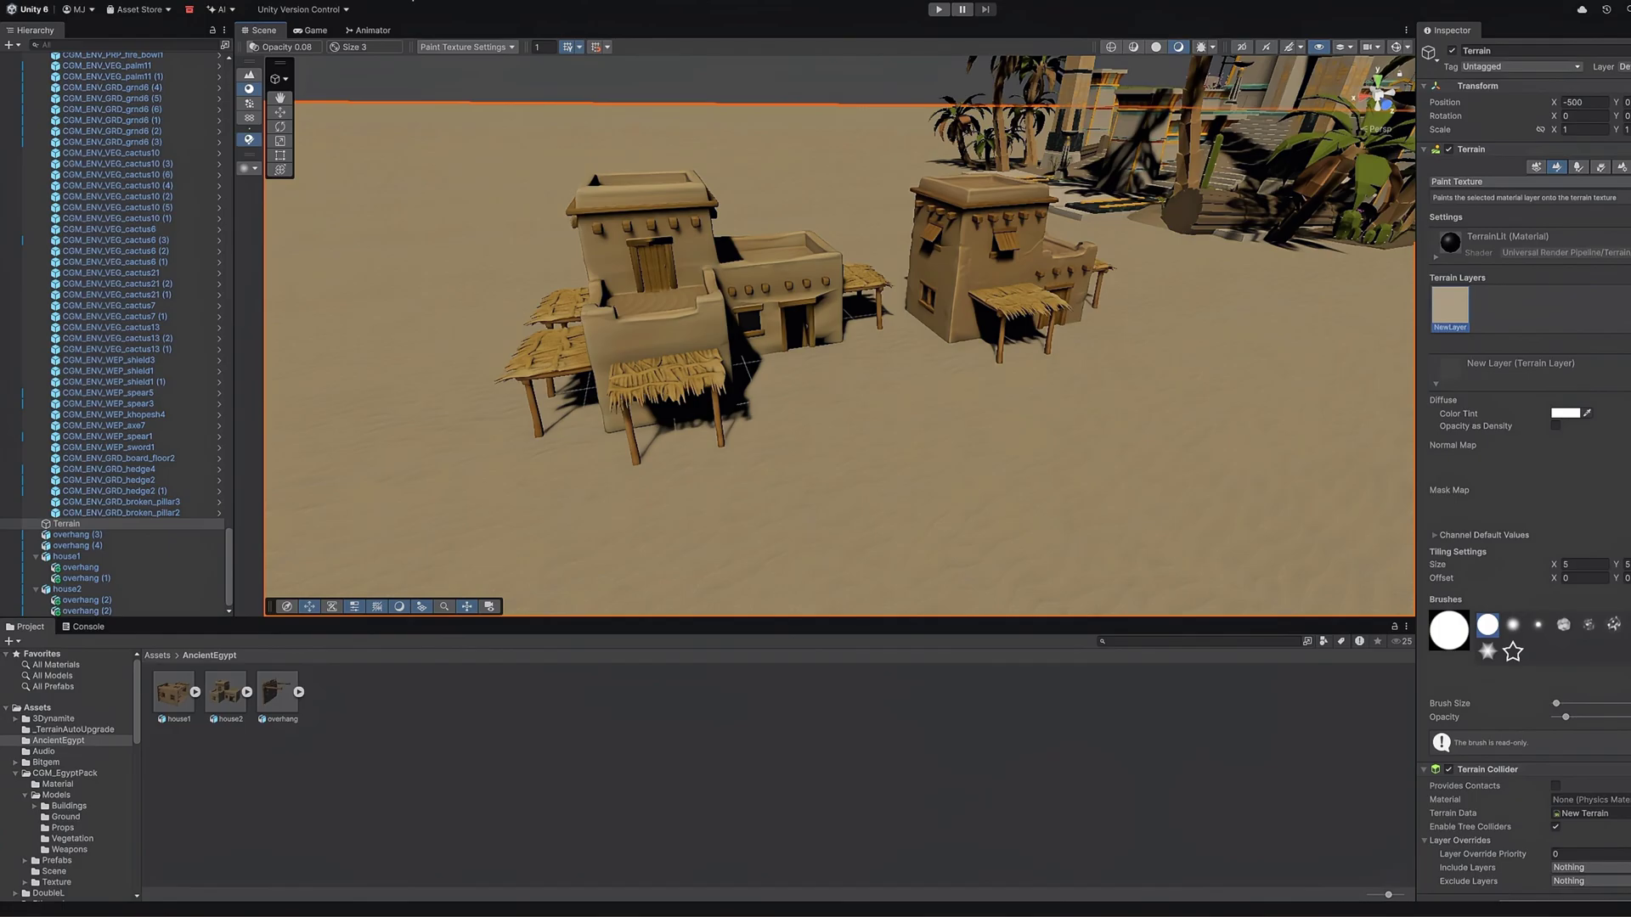
{"action": "left_click", "coordinate": [399, 3]}
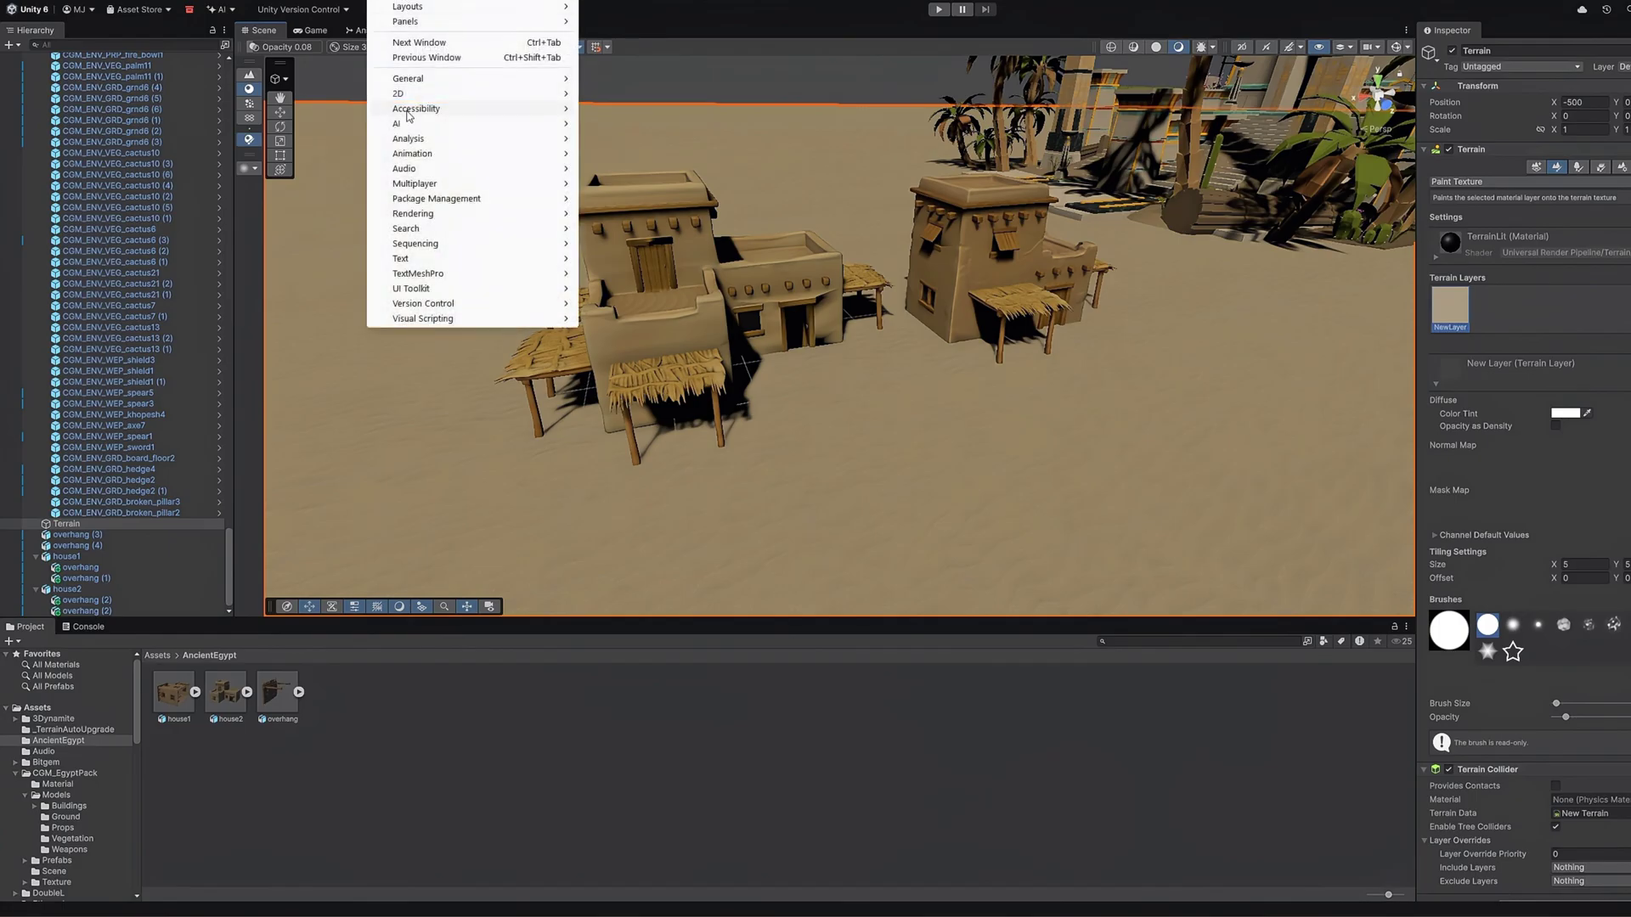
{"action": "mouse_move", "coordinate": [436, 199]}
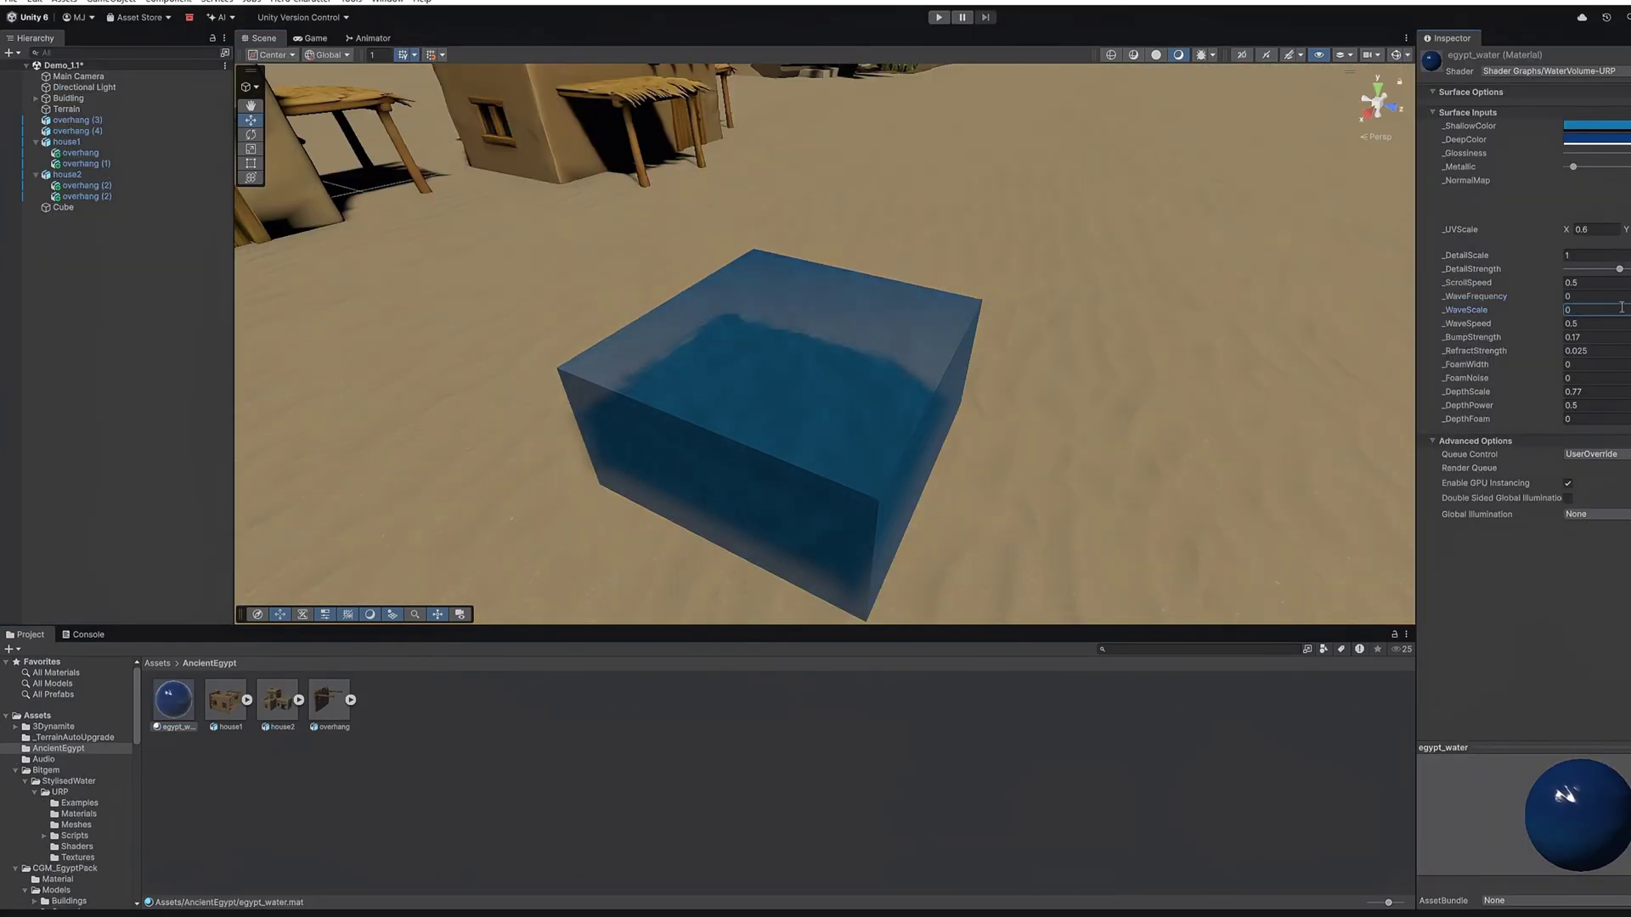
{"action": "right_click_drag", "start_coordinate": [1105, 395], "coordinate": [841, 320]}
{"action": "left_click", "coordinate": [787, 444]}
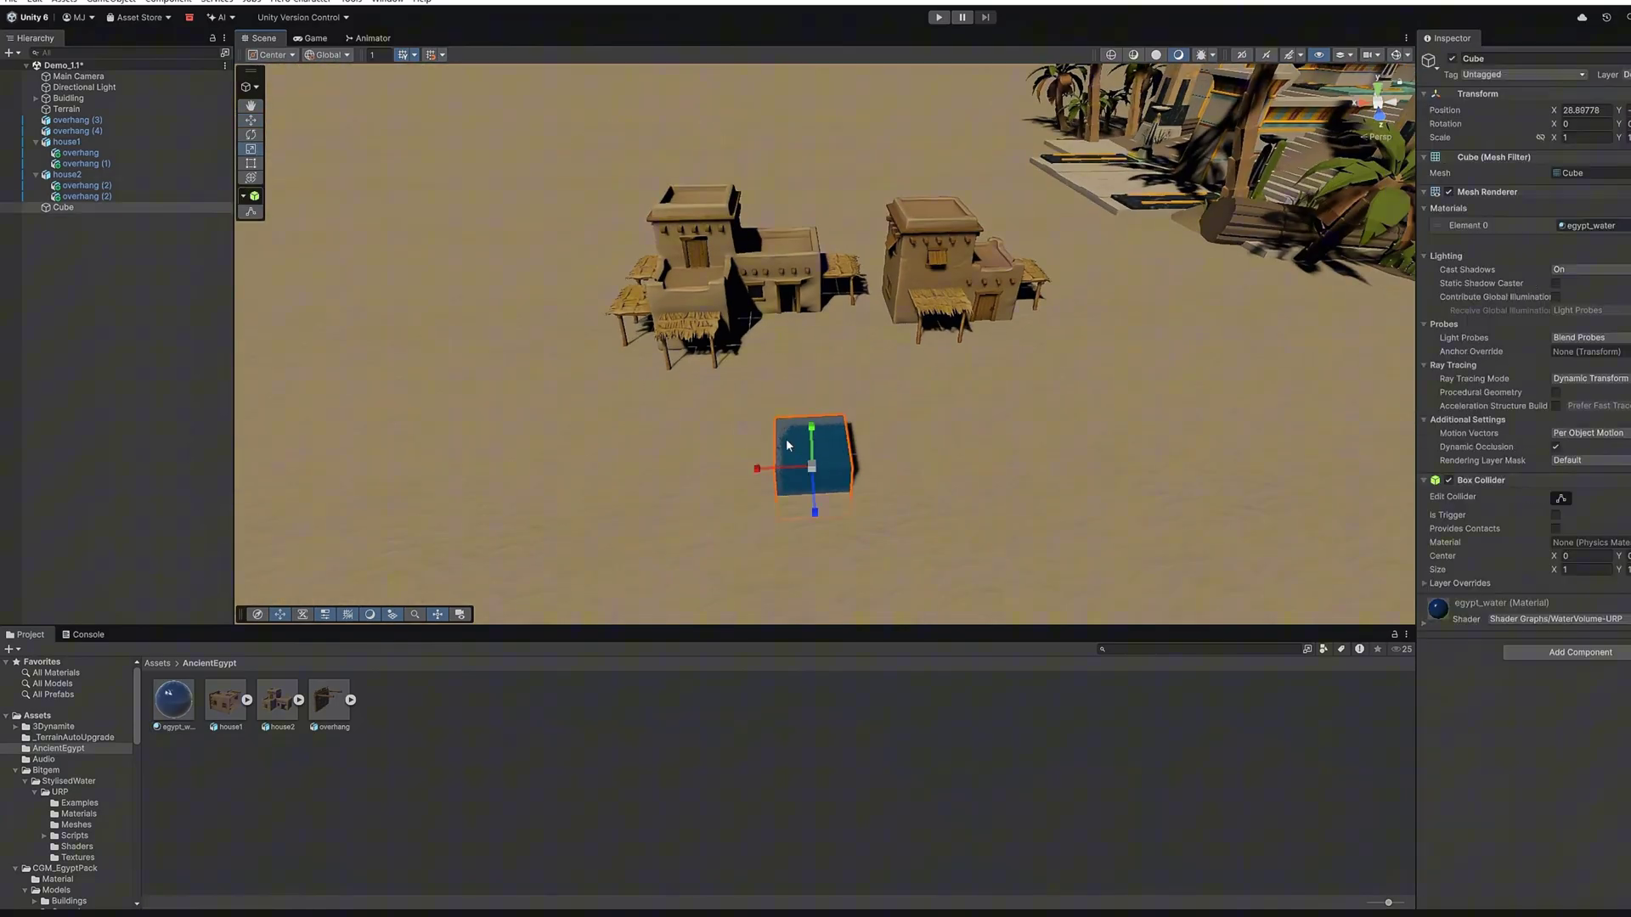
{"action": "mouse_move", "coordinate": [812, 466]}
{"action": "left_mouse_down"}
{"action": "mouse_move", "coordinate": [907, 380]}
{"action": "mouse_move", "coordinate": [881, 344]}
{"action": "mouse_move", "coordinate": [905, 404]}
{"action": "mouse_move", "coordinate": [943, 365]}
{"action": "left_mouse_up"}
Lower the terrain in a ring, extending the water channel toward the bottom-left.
{"action": "key", "text": "w"}
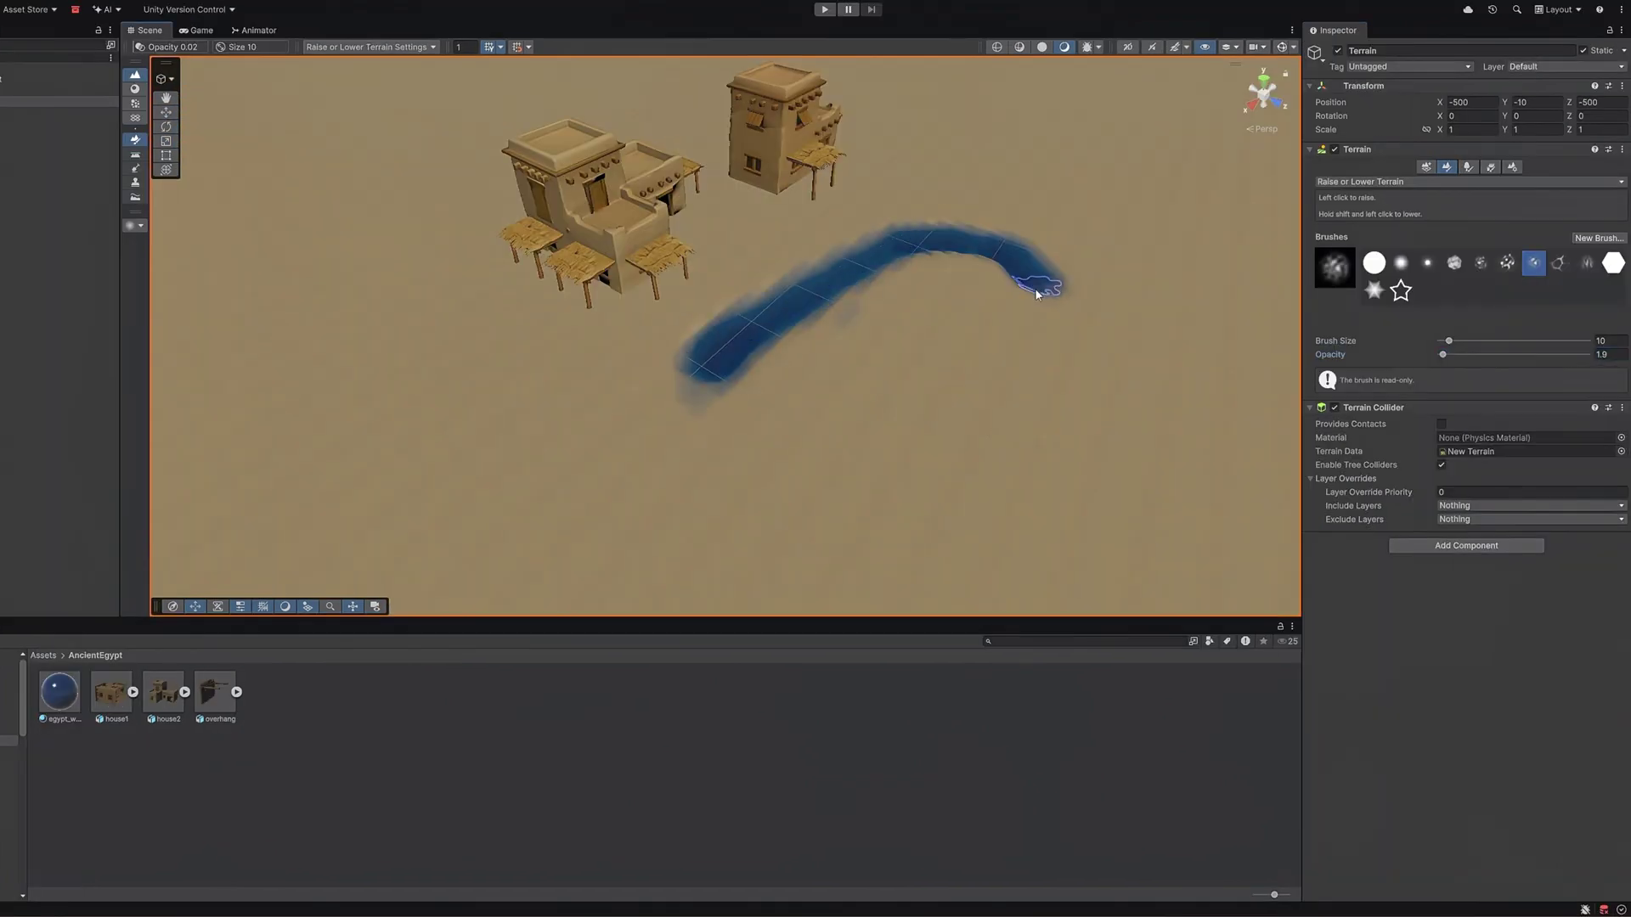
{"action": "mouse_move", "coordinate": [1037, 292]}
{"action": "left_mouse_down", "text": "shift"}
{"action": "mouse_move", "coordinate": [878, 247]}
{"action": "mouse_move", "coordinate": [921, 473]}
{"action": "mouse_move", "coordinate": [1019, 226]}
{"action": "mouse_move", "coordinate": [753, 466]}
{"action": "mouse_move", "coordinate": [521, 583]}
{"action": "left_mouse_up", "text": "shift"}
{"action": "mouse_move", "coordinate": [521, 583]}
{"action": "right_mouse_down"}
{"action": "mouse_move", "coordinate": [752, 404]}
{"action": "mouse_move", "coordinate": [929, 536]}
{"action": "right_mouse_up"}
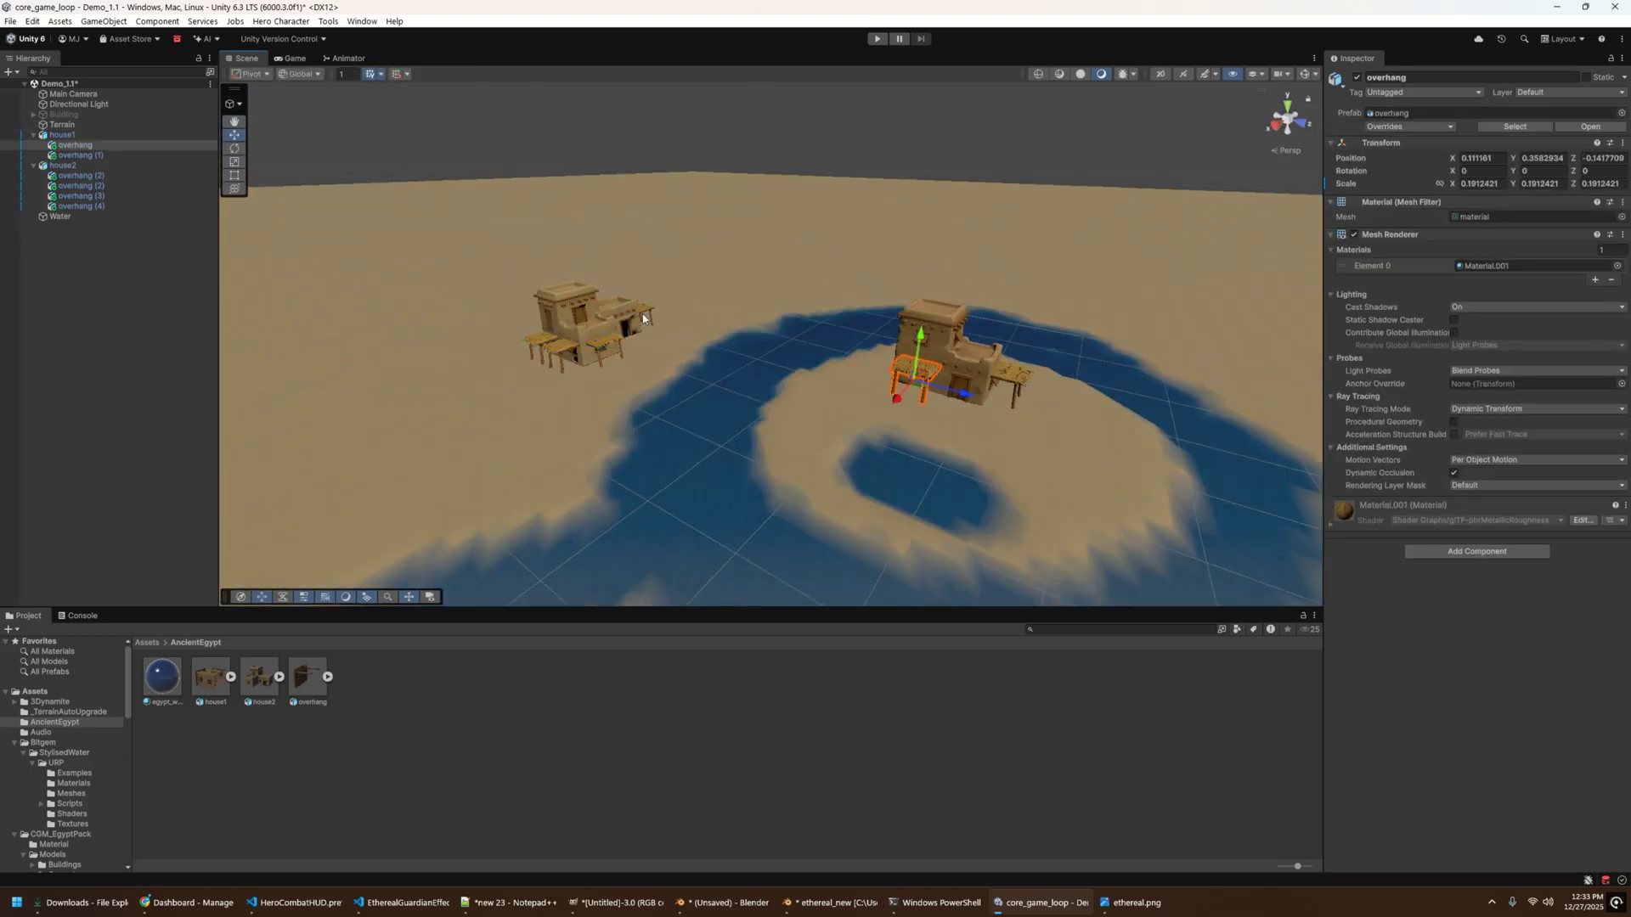
Place house copies around the water and orbit the view over the village.
{"action": "right_click_drag", "start_coordinate": [760, 350], "coordinate": [694, 347]}
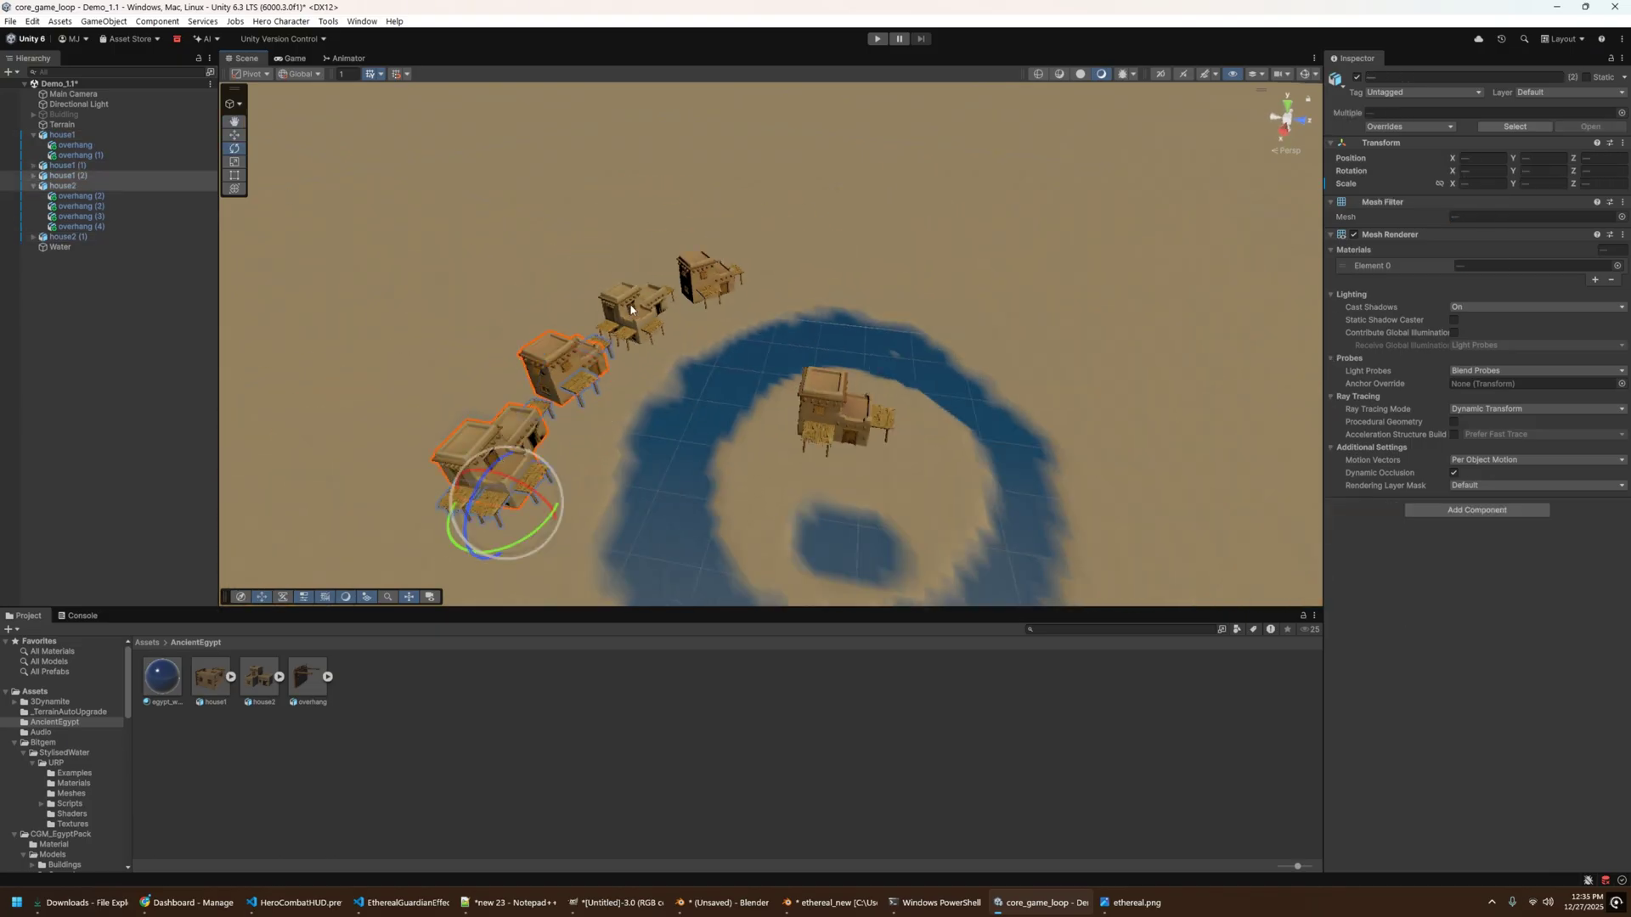
{"action": "double_click", "coordinate": [46, 238]}
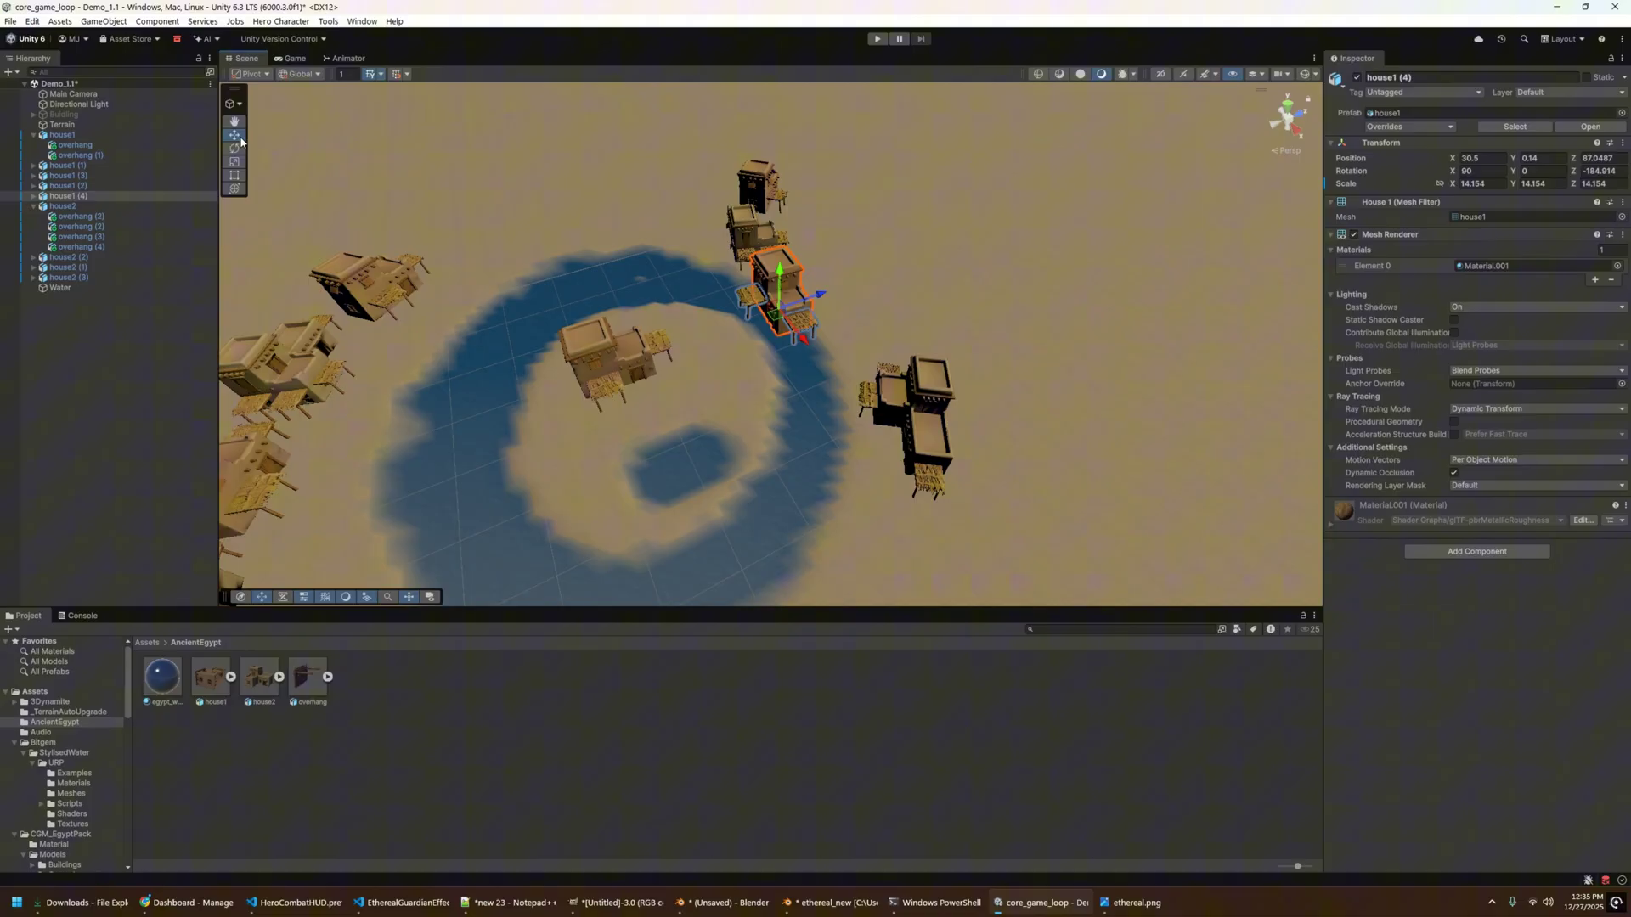
{"action": "left_click", "coordinate": [744, 287]}
{"action": "mouse_move", "coordinate": [744, 288]}
{"action": "left_mouse_down", "text": "alt"}
{"action": "mouse_move", "coordinate": [698, 397]}
{"action": "mouse_move", "coordinate": [558, 448]}
{"action": "mouse_move", "coordinate": [871, 382]}
{"action": "mouse_move", "coordinate": [946, 340]}
{"action": "mouse_move", "coordinate": [911, 167]}
{"action": "mouse_move", "coordinate": [833, 186]}
{"action": "mouse_move", "coordinate": [590, 179]}
{"action": "mouse_move", "coordinate": [1022, 355]}
{"action": "mouse_move", "coordinate": [977, 374]}
{"action": "left_mouse_up", "text": "alt"}
{"action": "scroll", "coordinate": [957, 398], "scroll_direction": "up", "scroll_amount": 5}
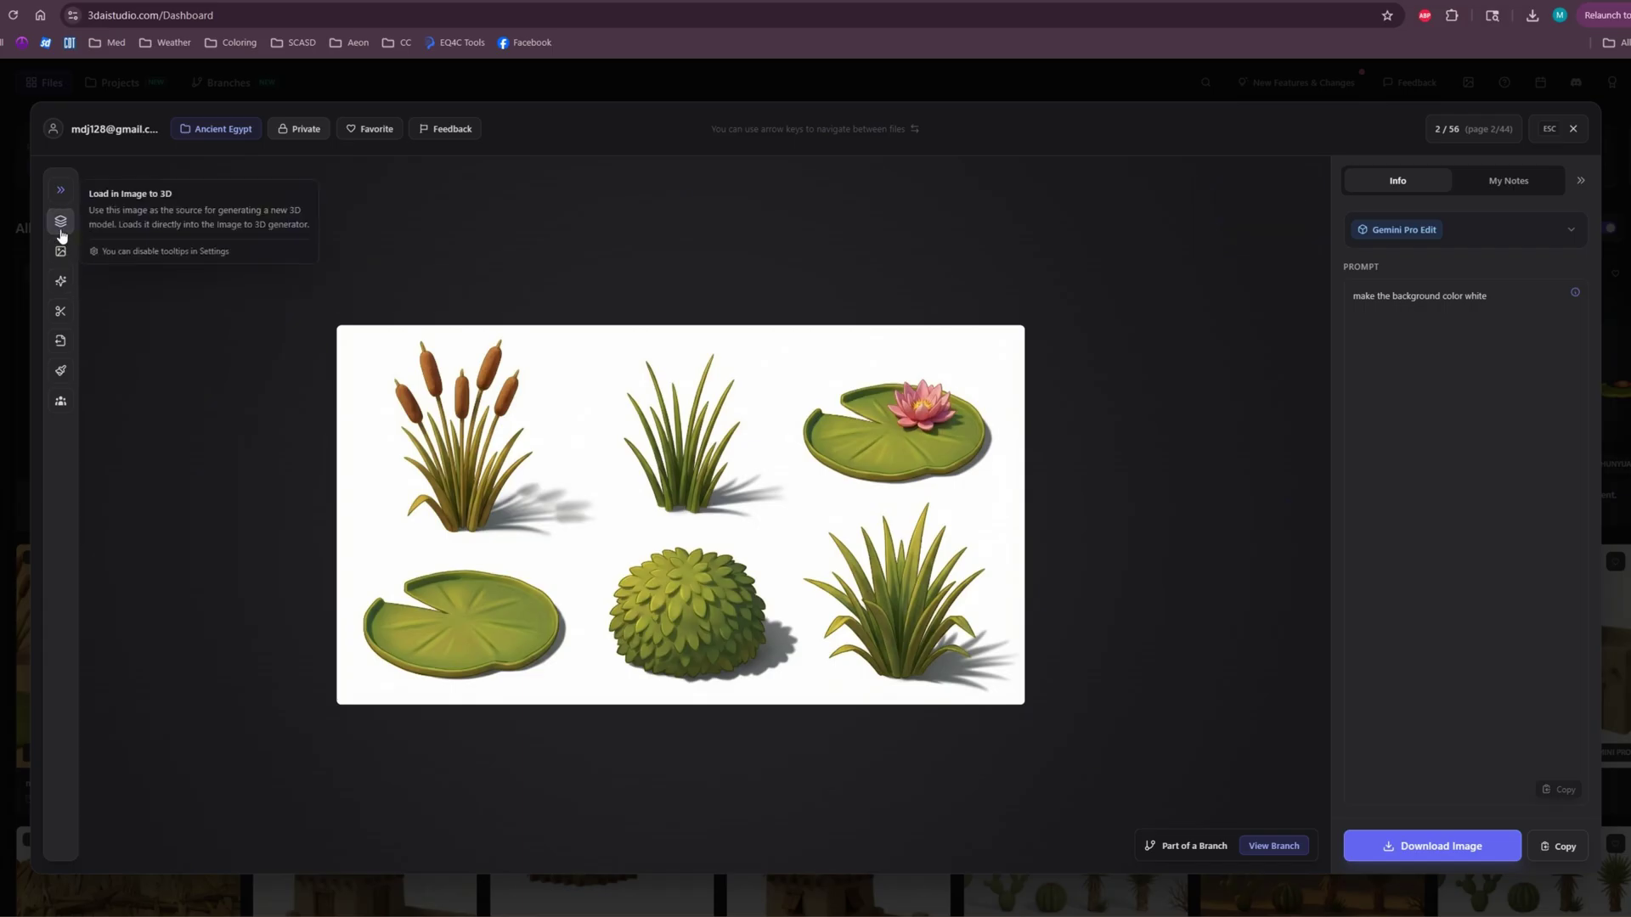
Load the water-plant image into Image to 3D with the Normal fully textured type.
{"action": "left_click", "coordinate": [64, 255]}
{"action": "left_click", "coordinate": [1414, 585]}
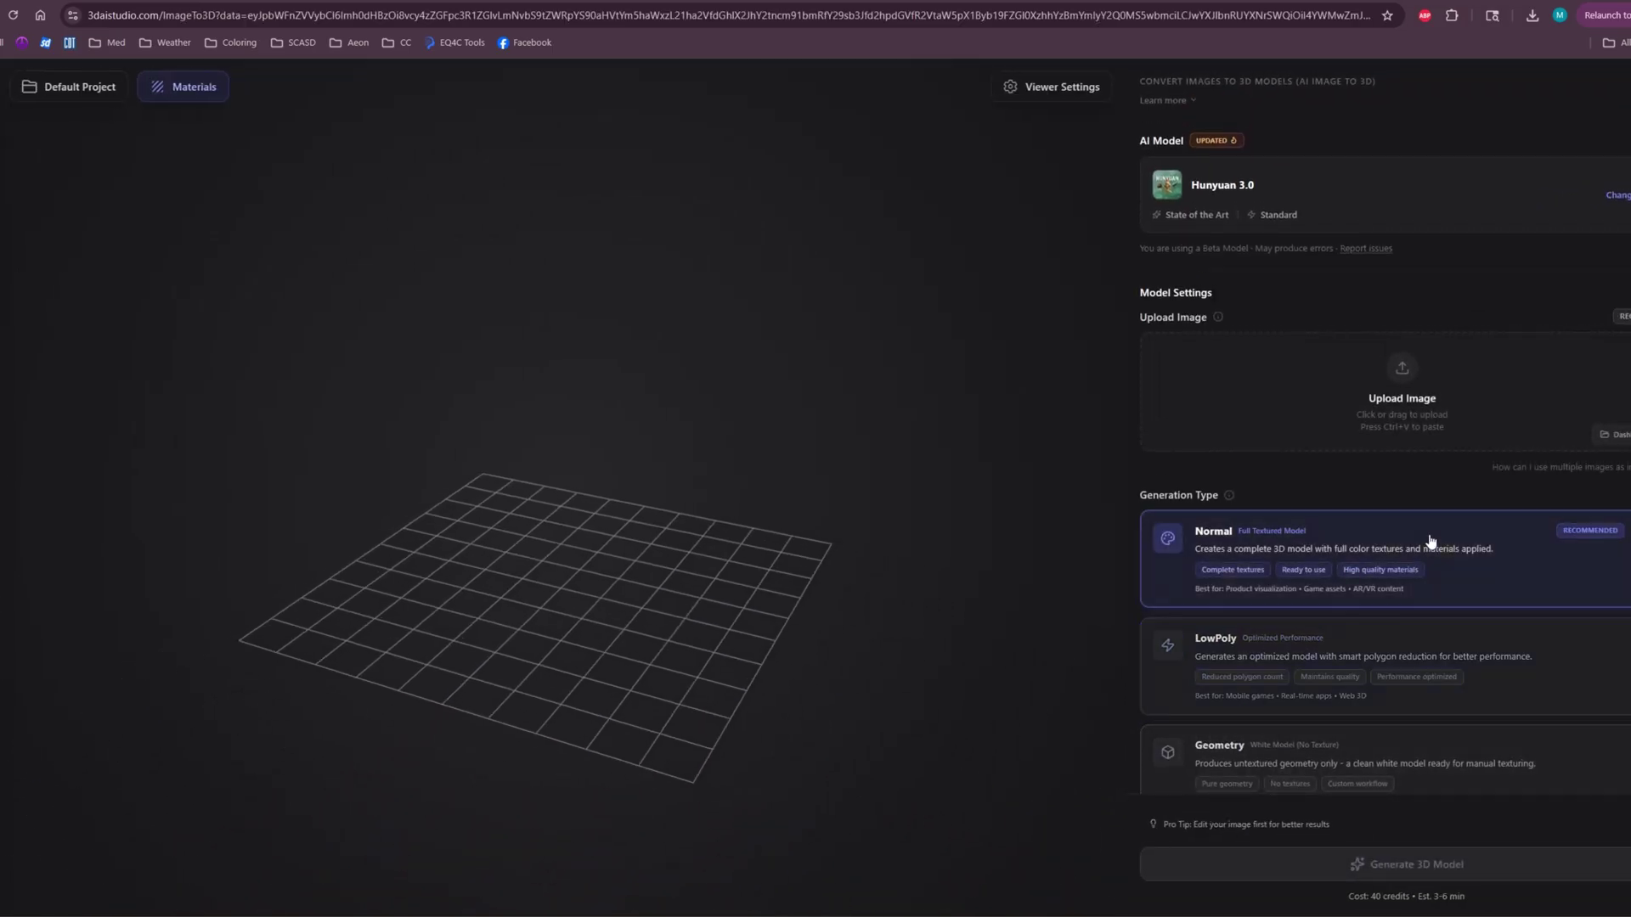
{"action": "scroll", "coordinate": [1450, 641], "scroll_direction": "down", "scroll_amount": 3}
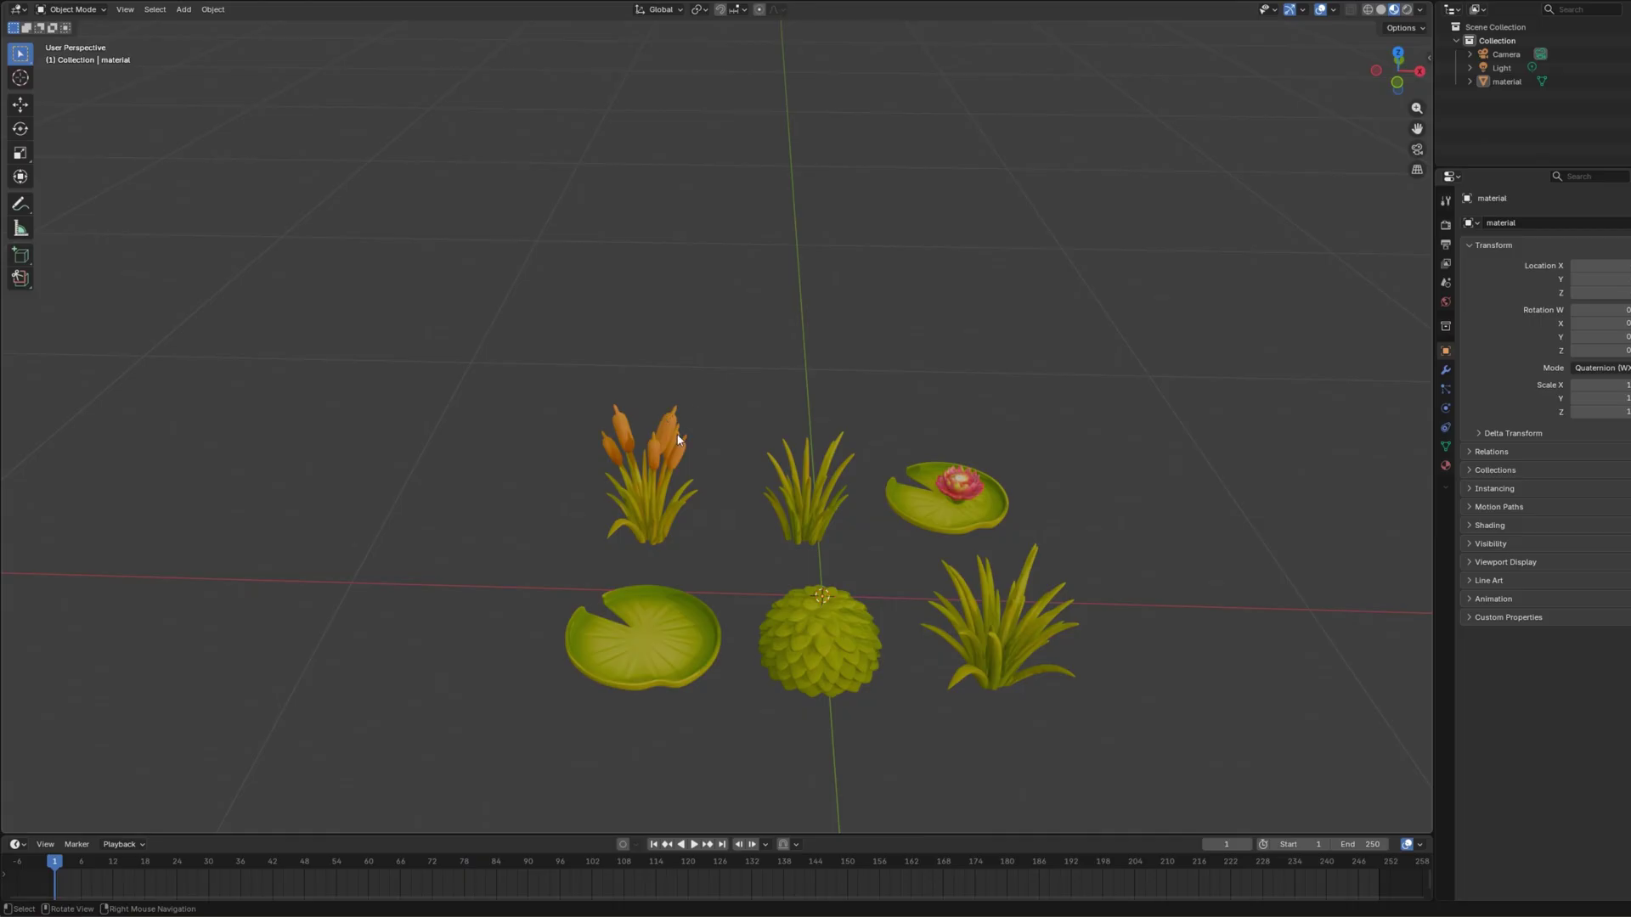
Decimate the plant mesh geometry in Edit Mode with a ratio of 0.25.
{"action": "key", "text": "Tab"}
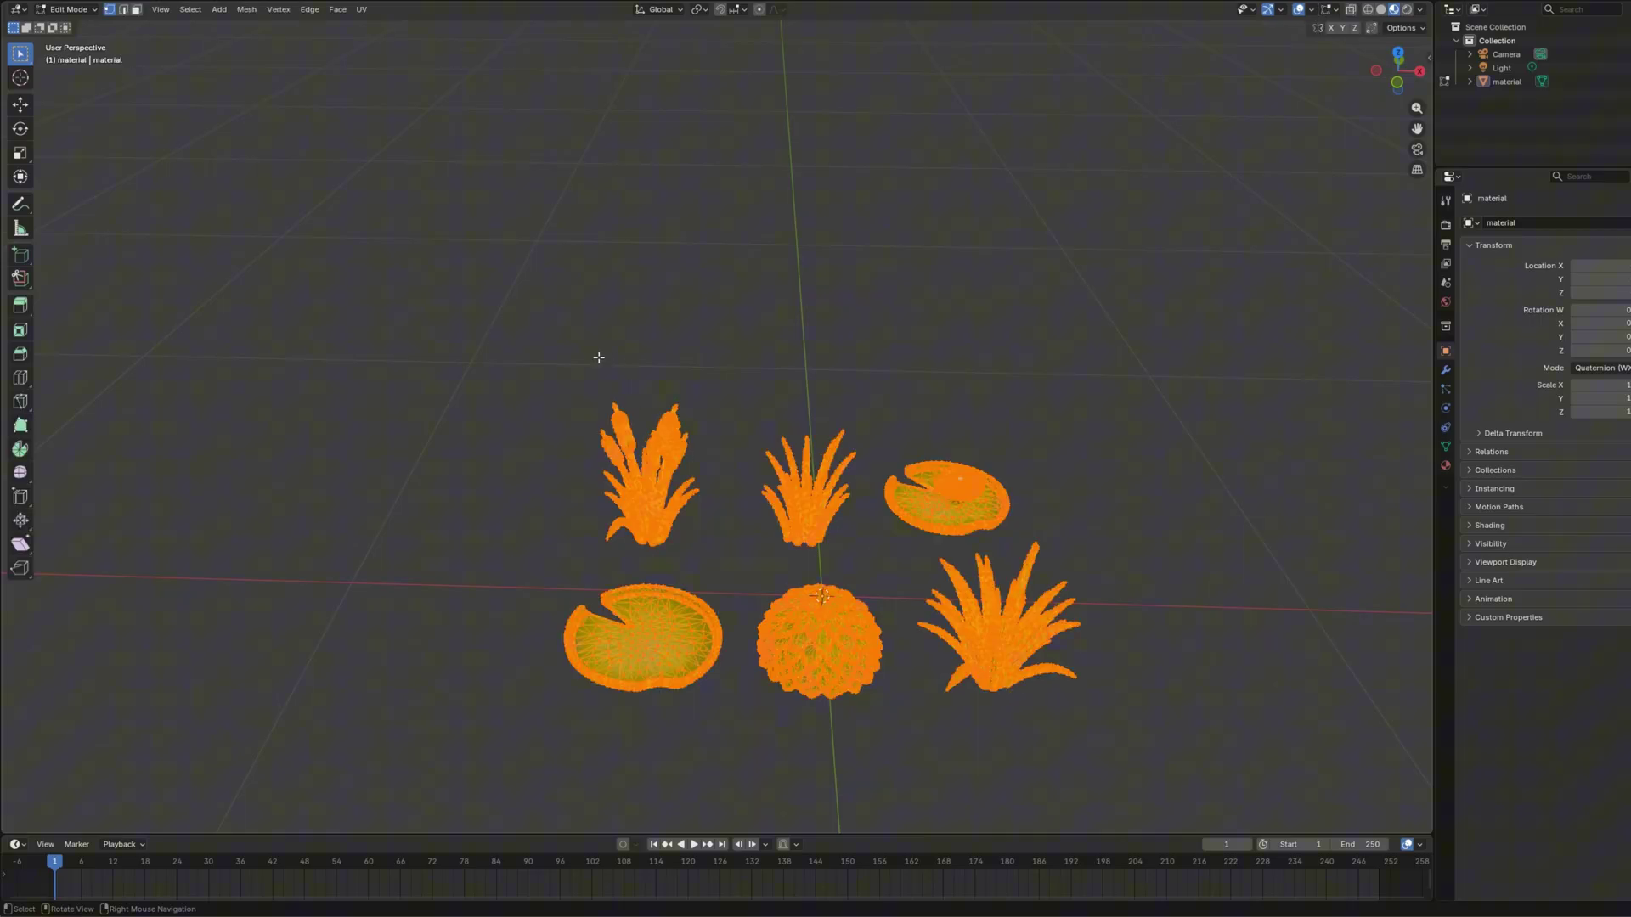
{"action": "left_click", "coordinate": [248, 10]}
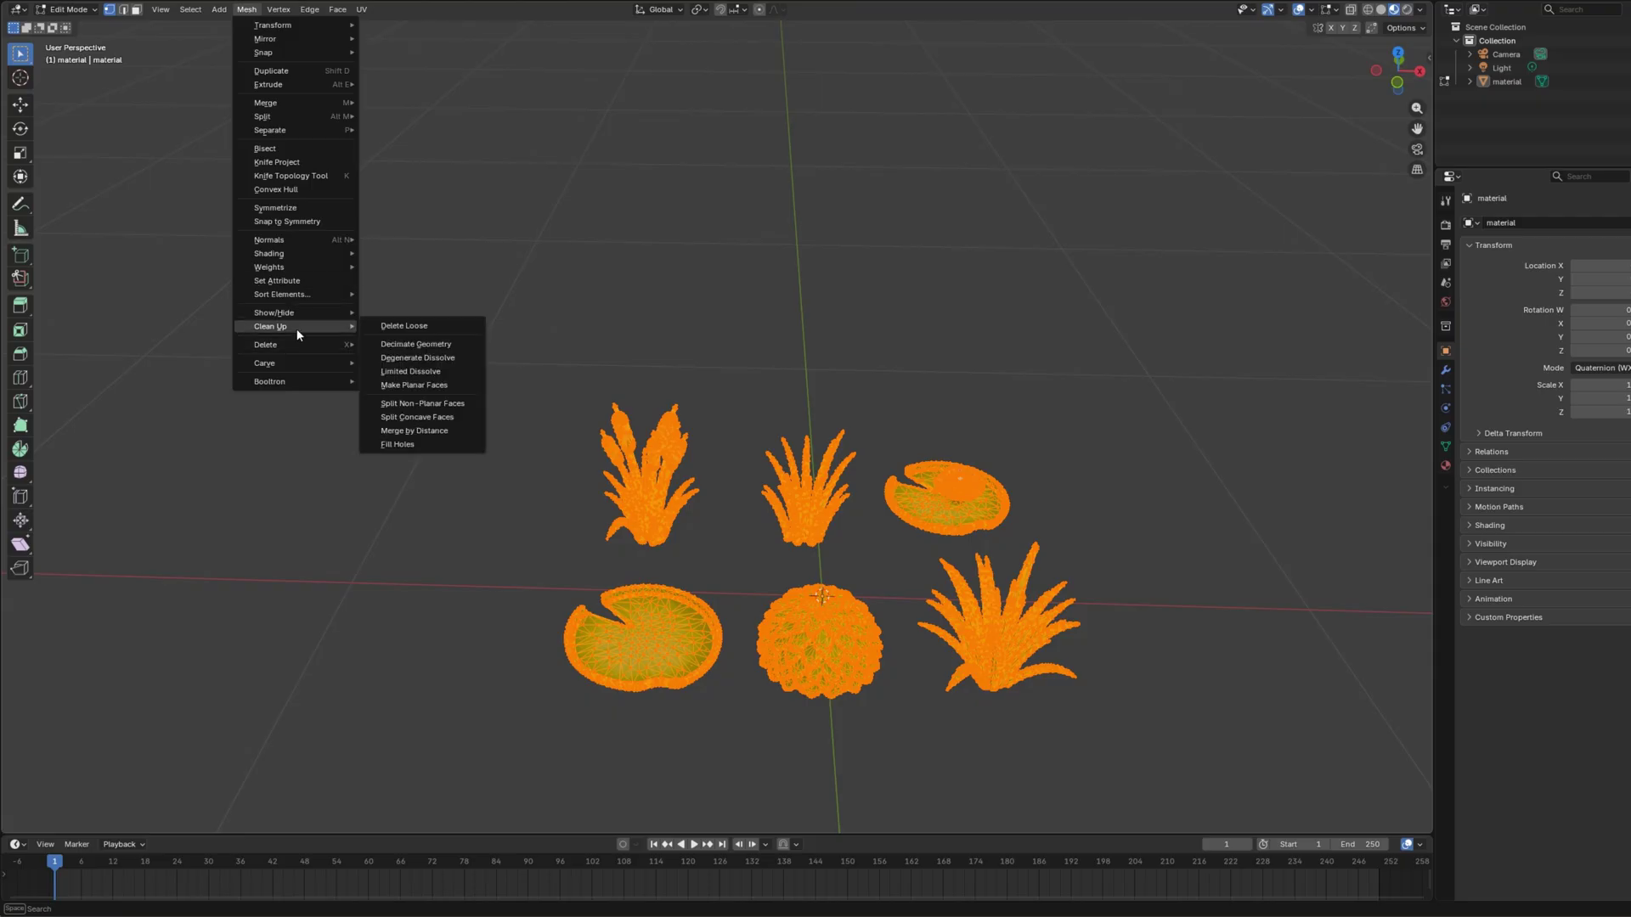
{"action": "left_click", "coordinate": [437, 328]}
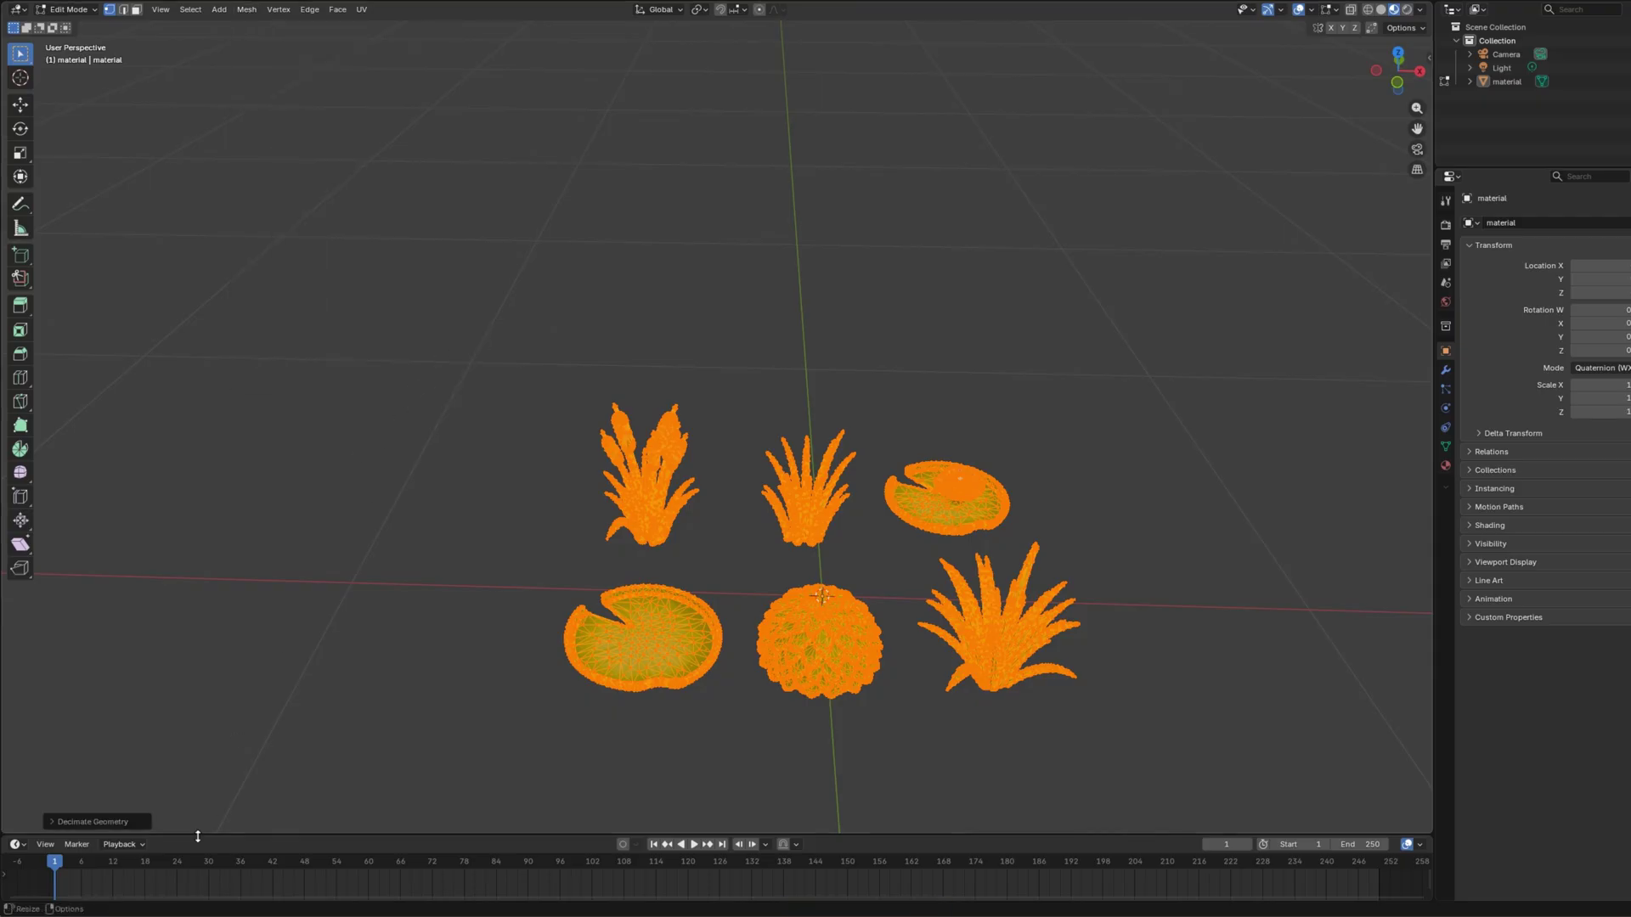
{"action": "left_click", "coordinate": [51, 821]}
{"action": "type", "text": ".25"}
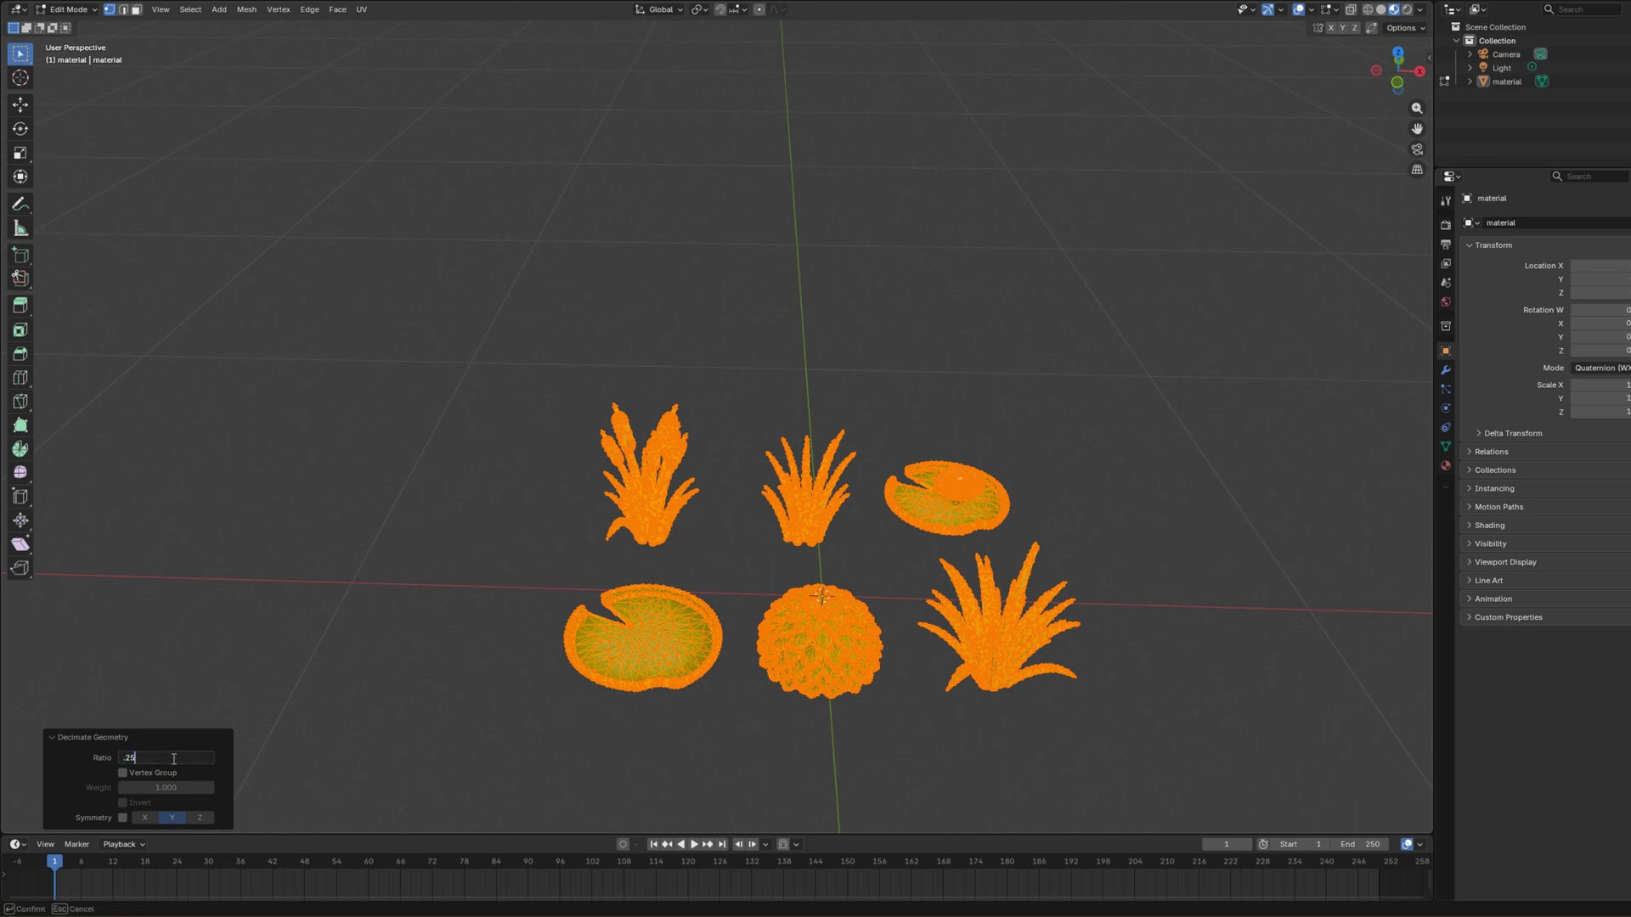
{"action": "key", "text": "Return"}
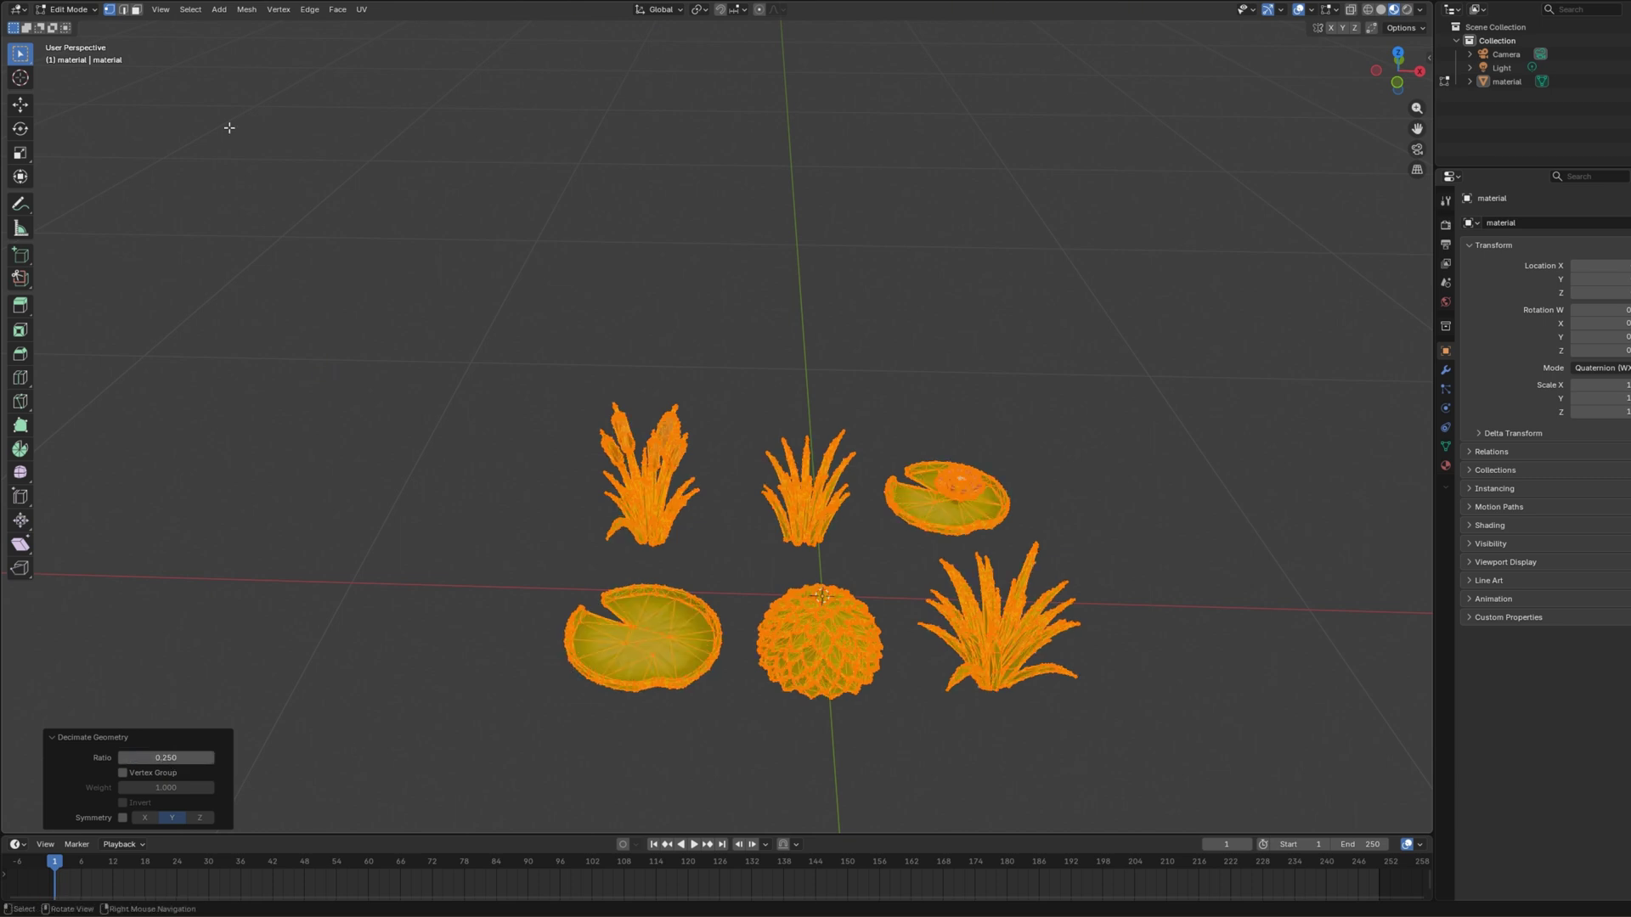
Return to Object Mode and walk the view around the decimated plants.
{"action": "left_click", "coordinate": [79, 16]}
{"action": "left_click", "coordinate": [94, 49]}
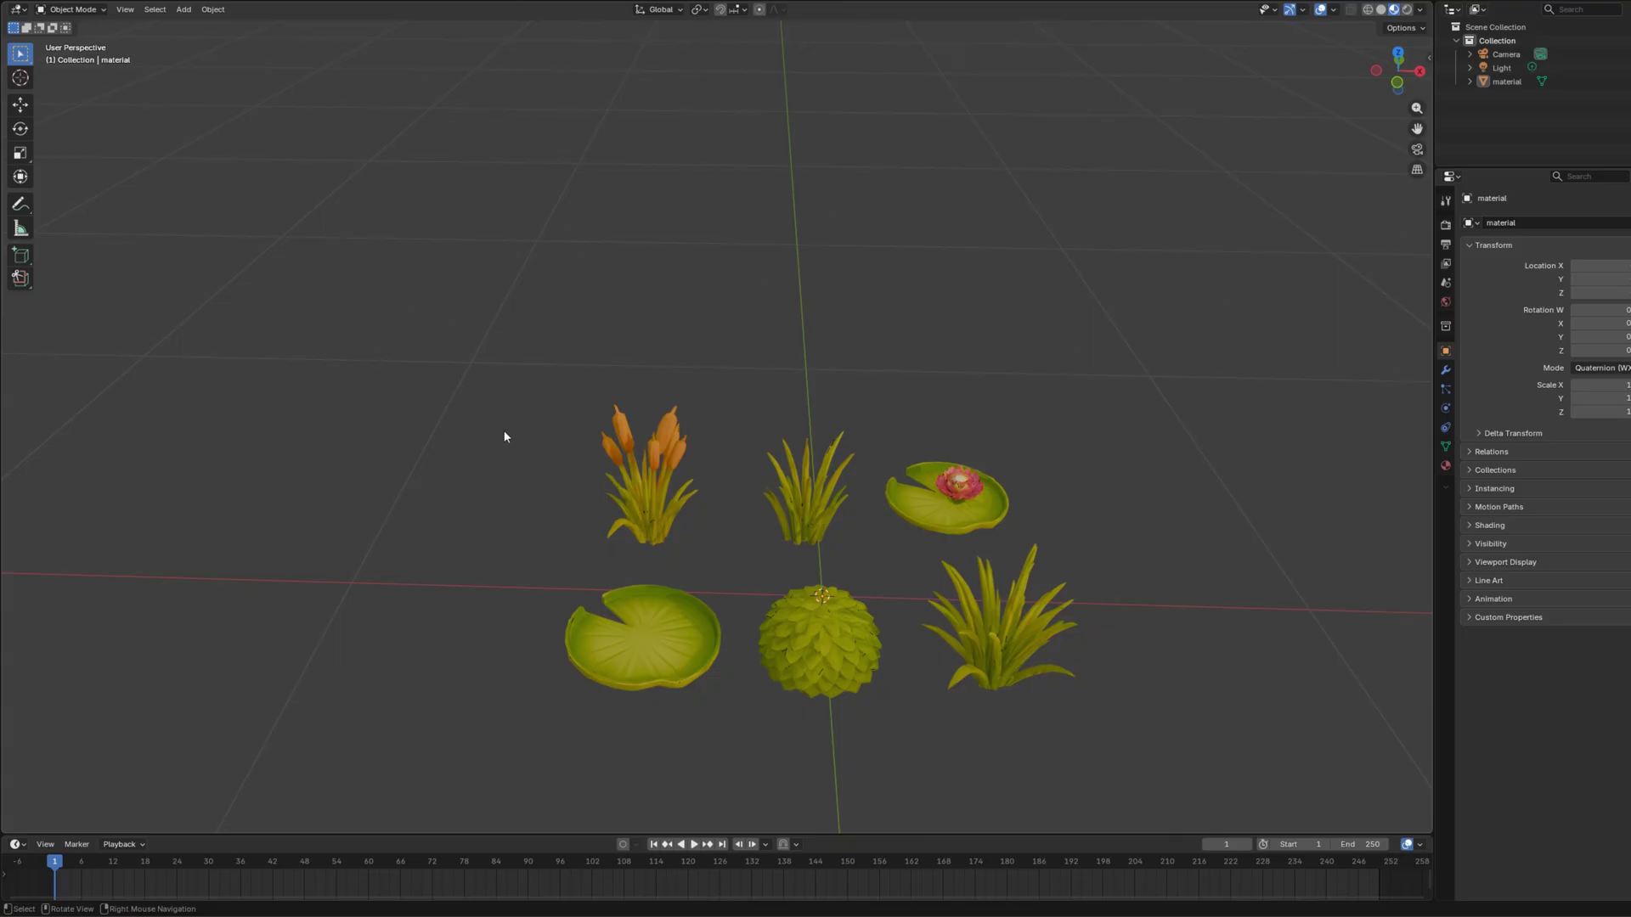
{"action": "key", "text": "shift+grave"}
{"action": "key", "text": "w"}
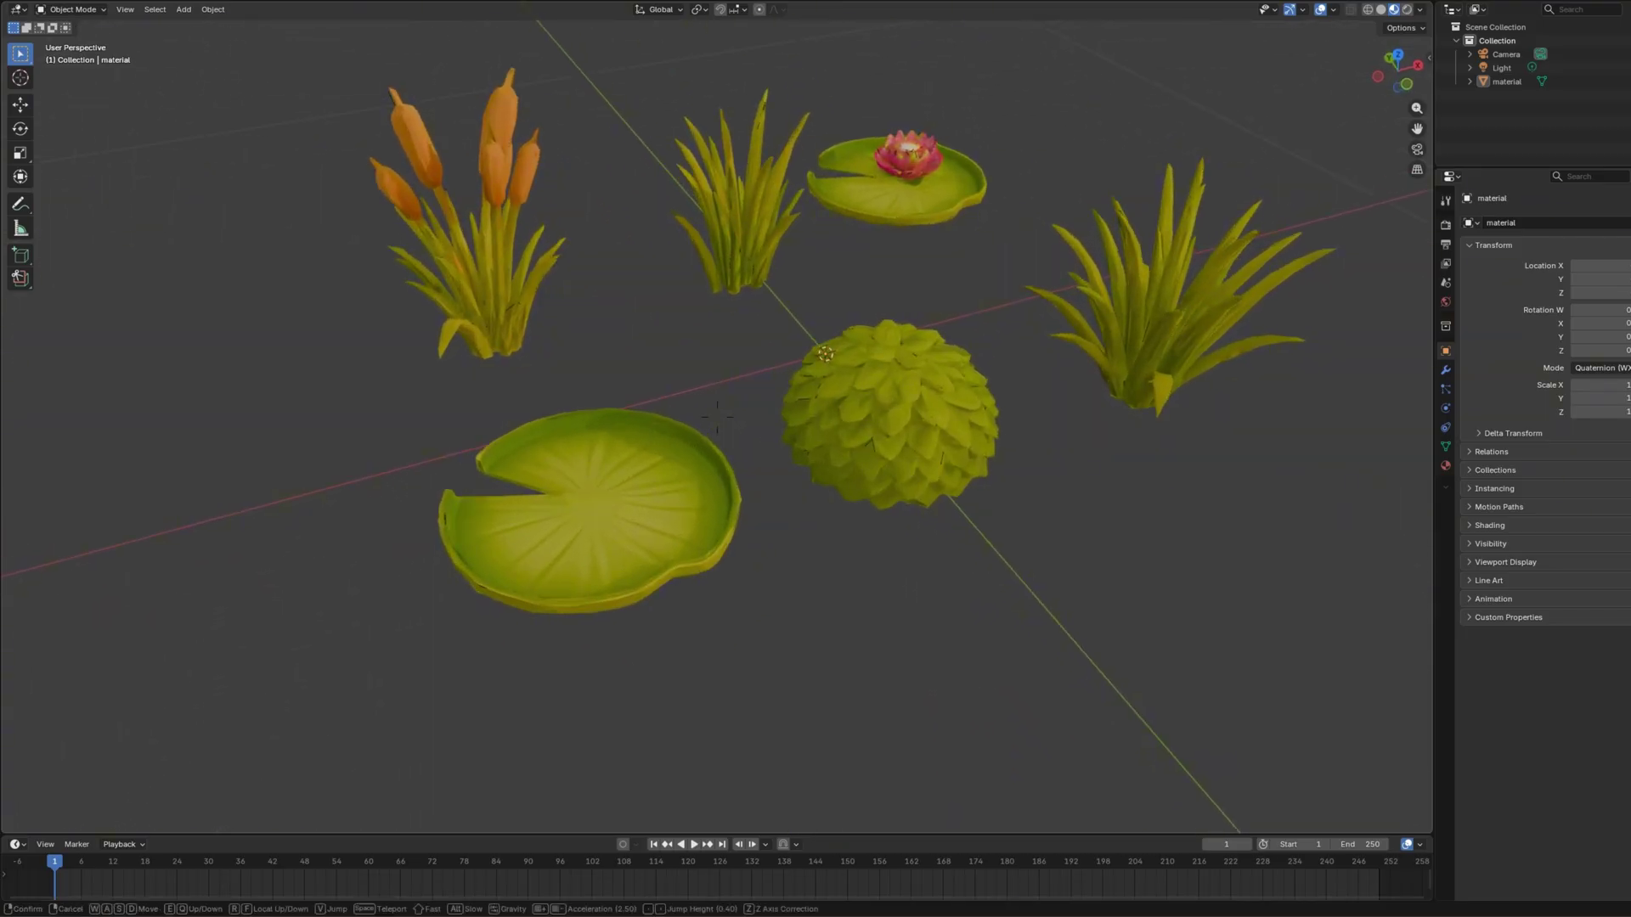
{"action": "key", "text": "a"}
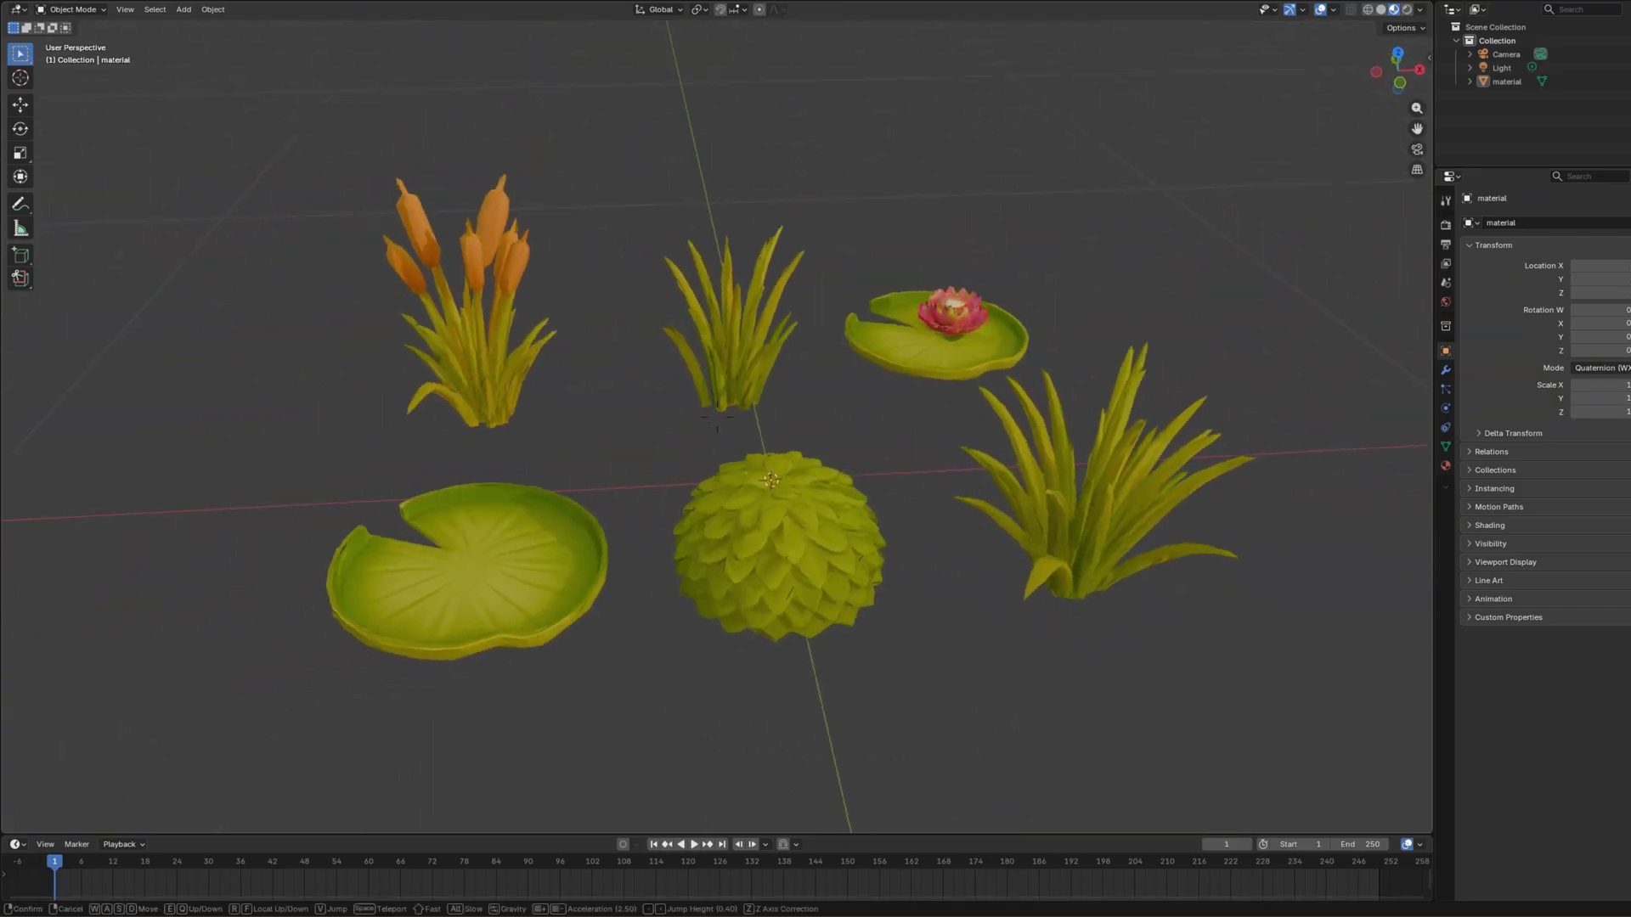
{"action": "left_click", "coordinate": [718, 416]}
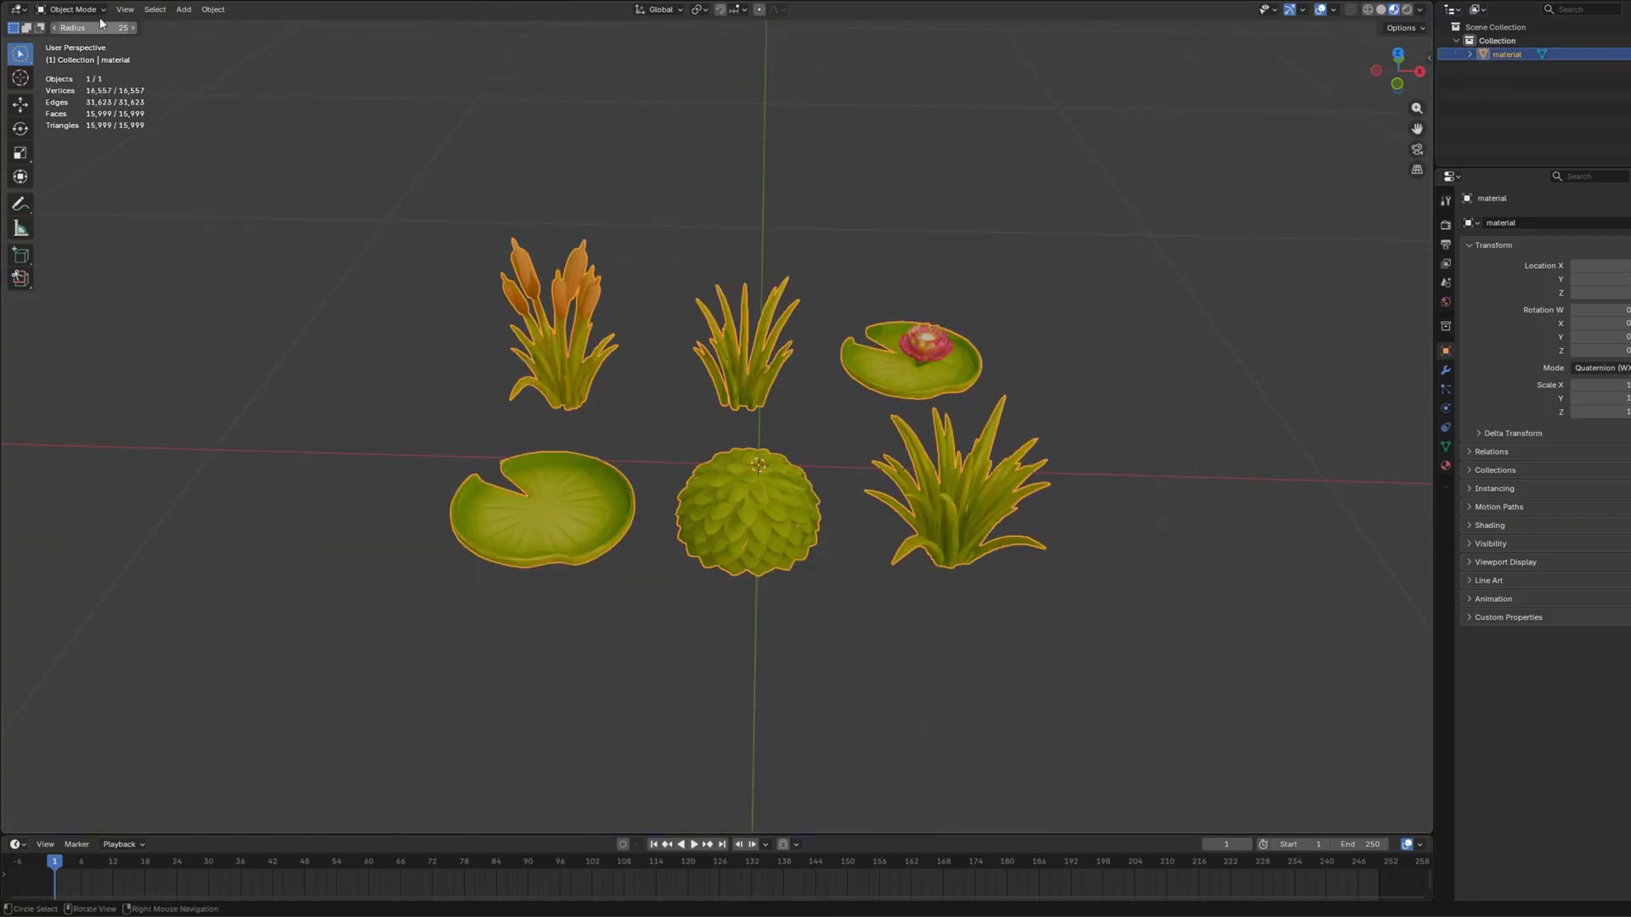
In Edit Mode, separate the cattail and the middle grass clump into their own objects.
{"action": "left_click", "coordinate": [81, 9]}
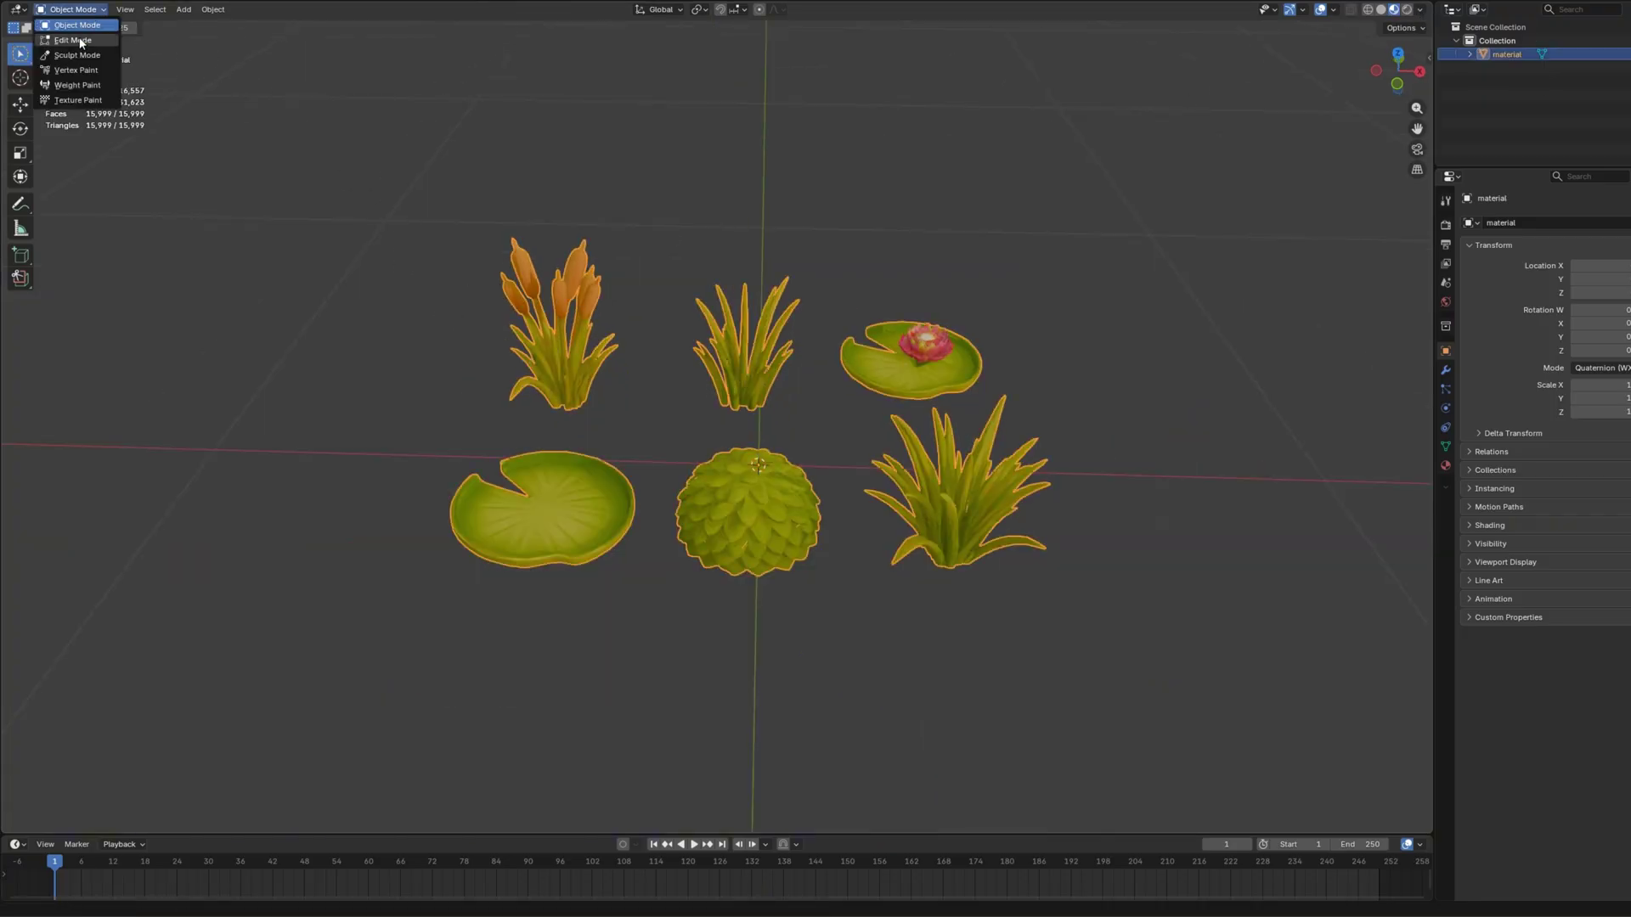
{"action": "left_click", "coordinate": [72, 41]}
{"action": "left_click_drag", "start_coordinate": [436, 182], "coordinate": [626, 429]}
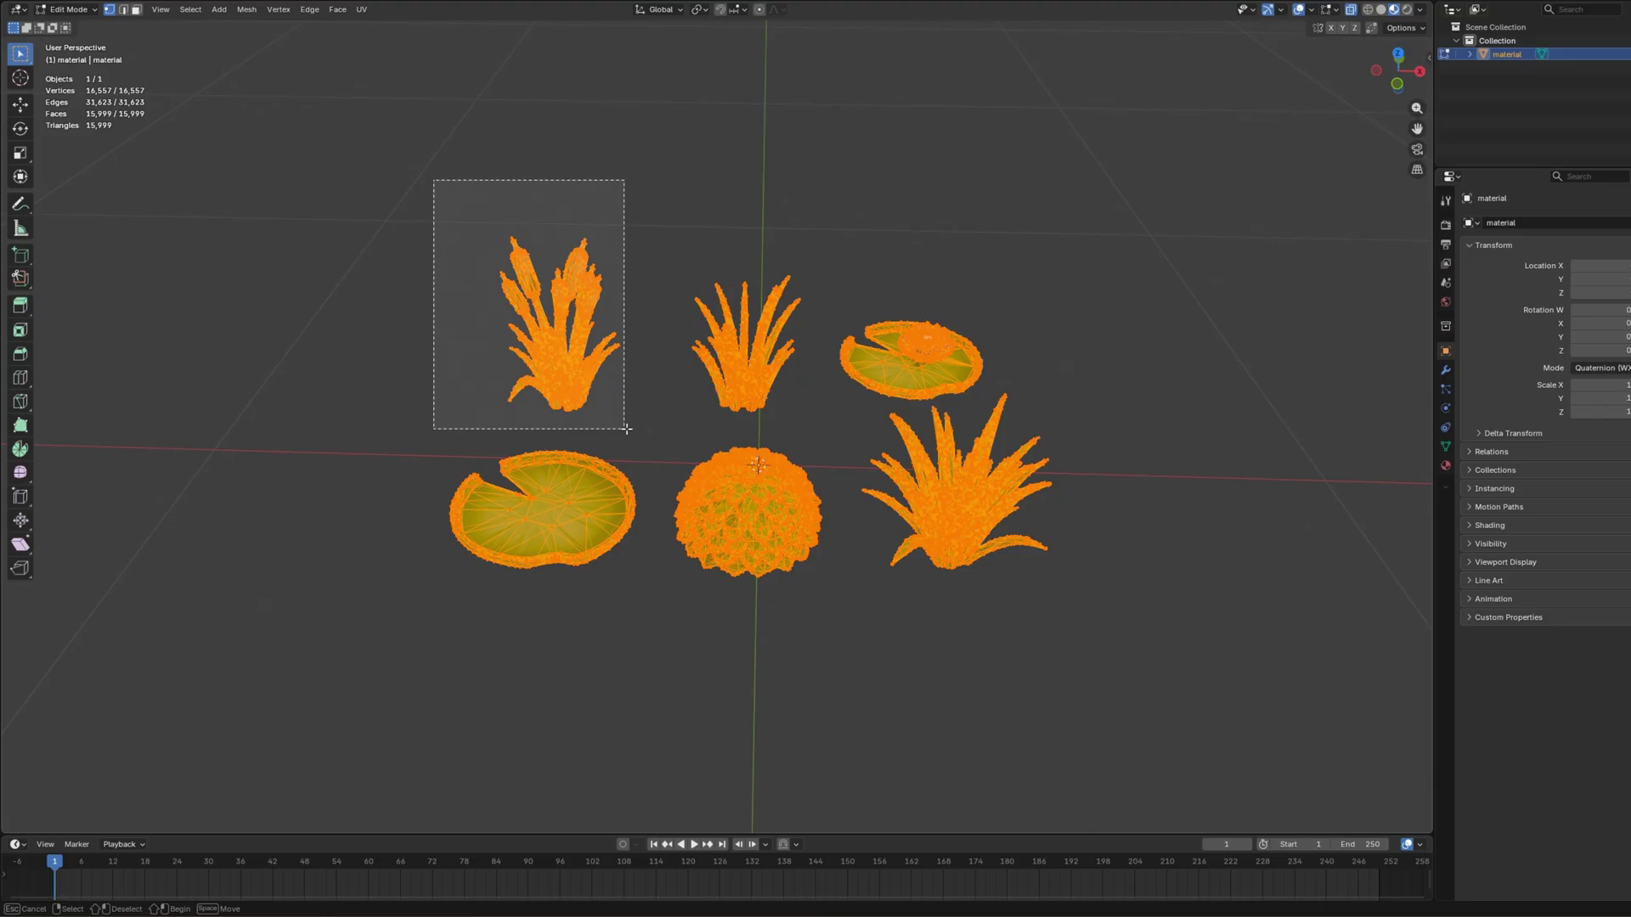
{"action": "key", "text": "p"}
{"action": "left_click", "coordinate": [612, 428]}
{"action": "left_click_drag", "start_coordinate": [654, 200], "coordinate": [811, 433]}
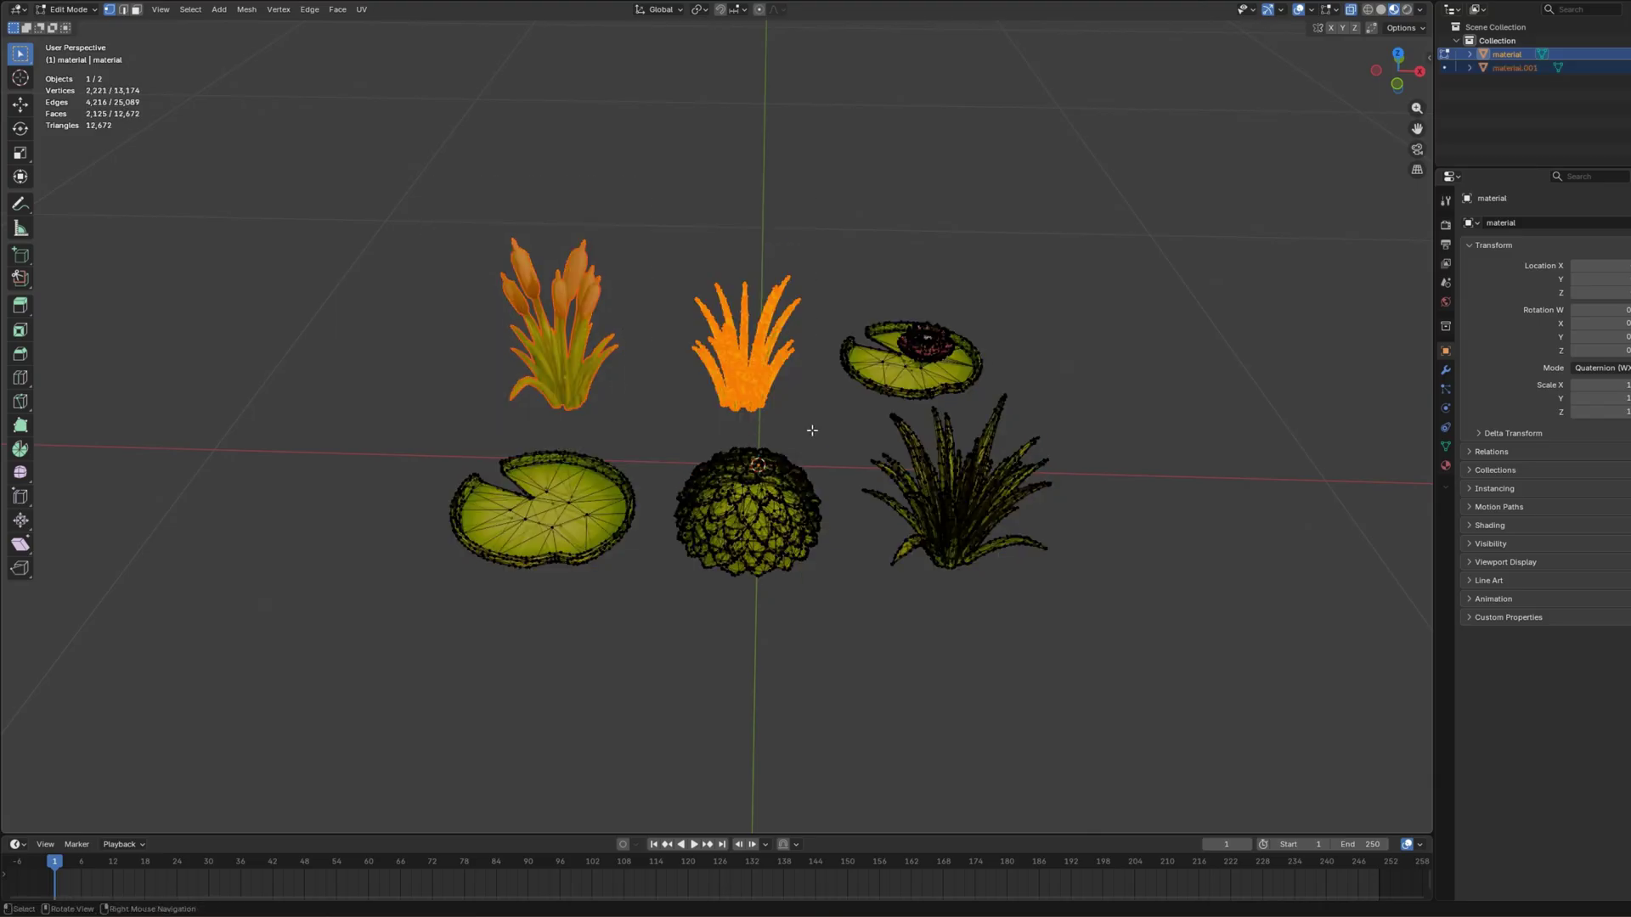
{"action": "key", "text": "p"}
{"action": "left_click", "coordinate": [809, 429]}
Separate the flowering lily pad, the ball-shaped plant and the large lily pad into objects.
{"action": "mouse_move", "coordinate": [817, 232]}
{"action": "left_mouse_down"}
{"action": "mouse_move", "coordinate": [1002, 401]}
{"action": "mouse_move", "coordinate": [985, 404]}
{"action": "left_mouse_up"}
{"action": "key", "text": "p"}
{"action": "left_click", "coordinate": [987, 413]}
{"action": "mouse_move", "coordinate": [655, 429]}
{"action": "left_mouse_down"}
{"action": "mouse_move", "coordinate": [794, 594]}
{"action": "mouse_move", "coordinate": [832, 599]}
{"action": "left_mouse_up"}
{"action": "key", "text": "p"}
{"action": "left_click", "coordinate": [697, 598]}
{"action": "mouse_move", "coordinate": [423, 430]}
{"action": "left_mouse_down"}
{"action": "mouse_move", "coordinate": [496, 510]}
{"action": "mouse_move", "coordinate": [641, 608]}
{"action": "left_mouse_up"}
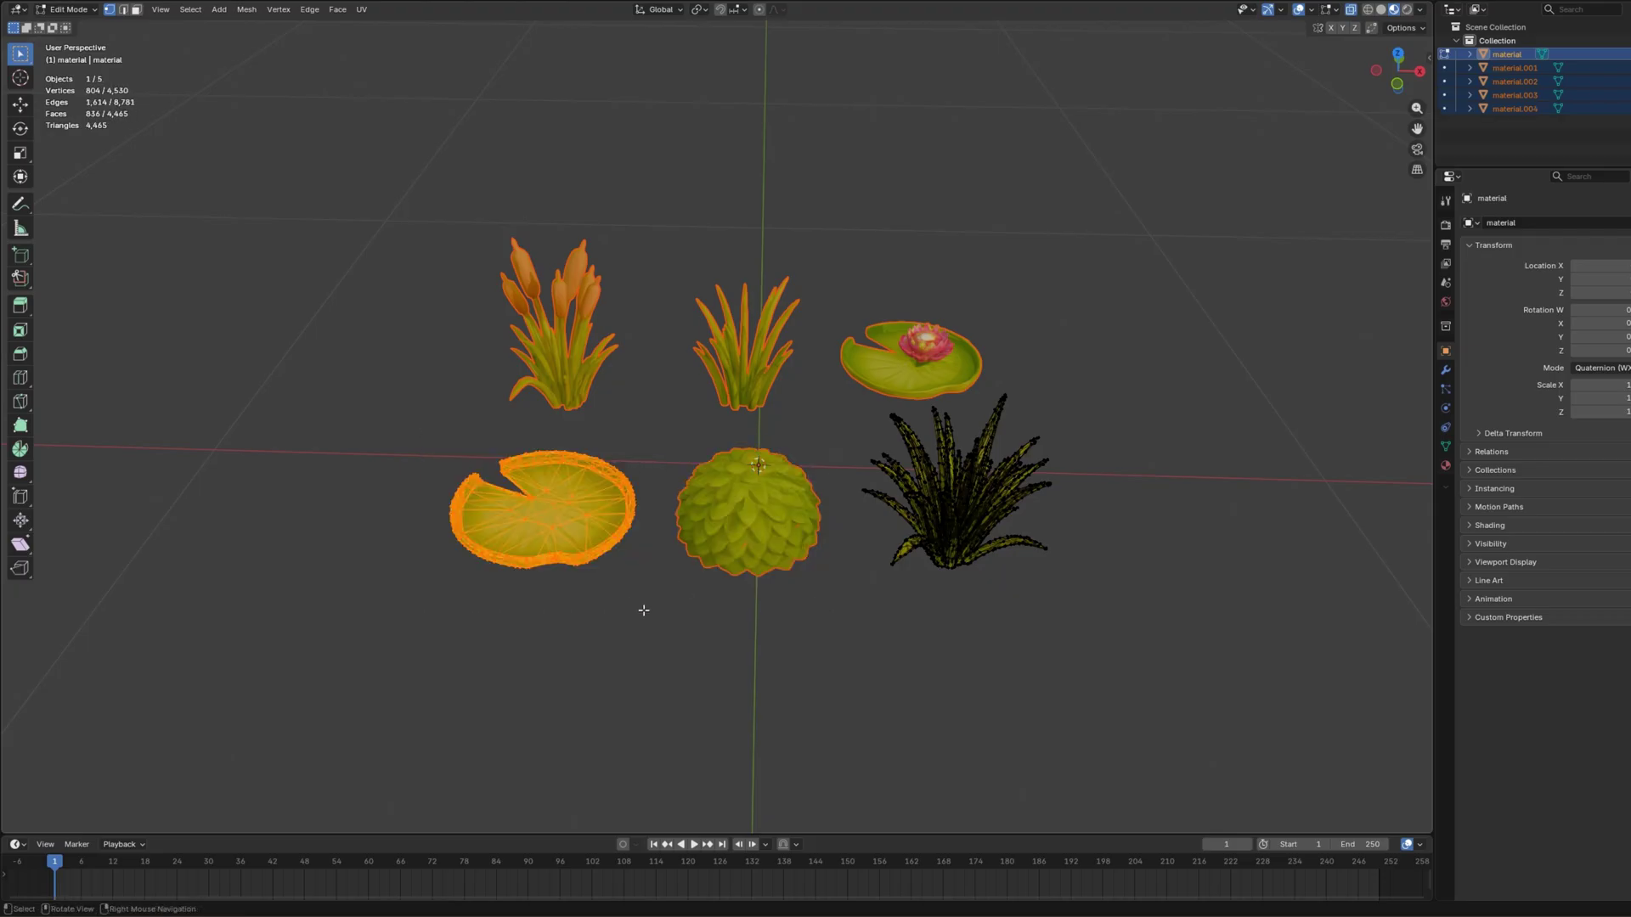
{"action": "key", "text": "p"}
{"action": "left_click", "coordinate": [621, 607]}
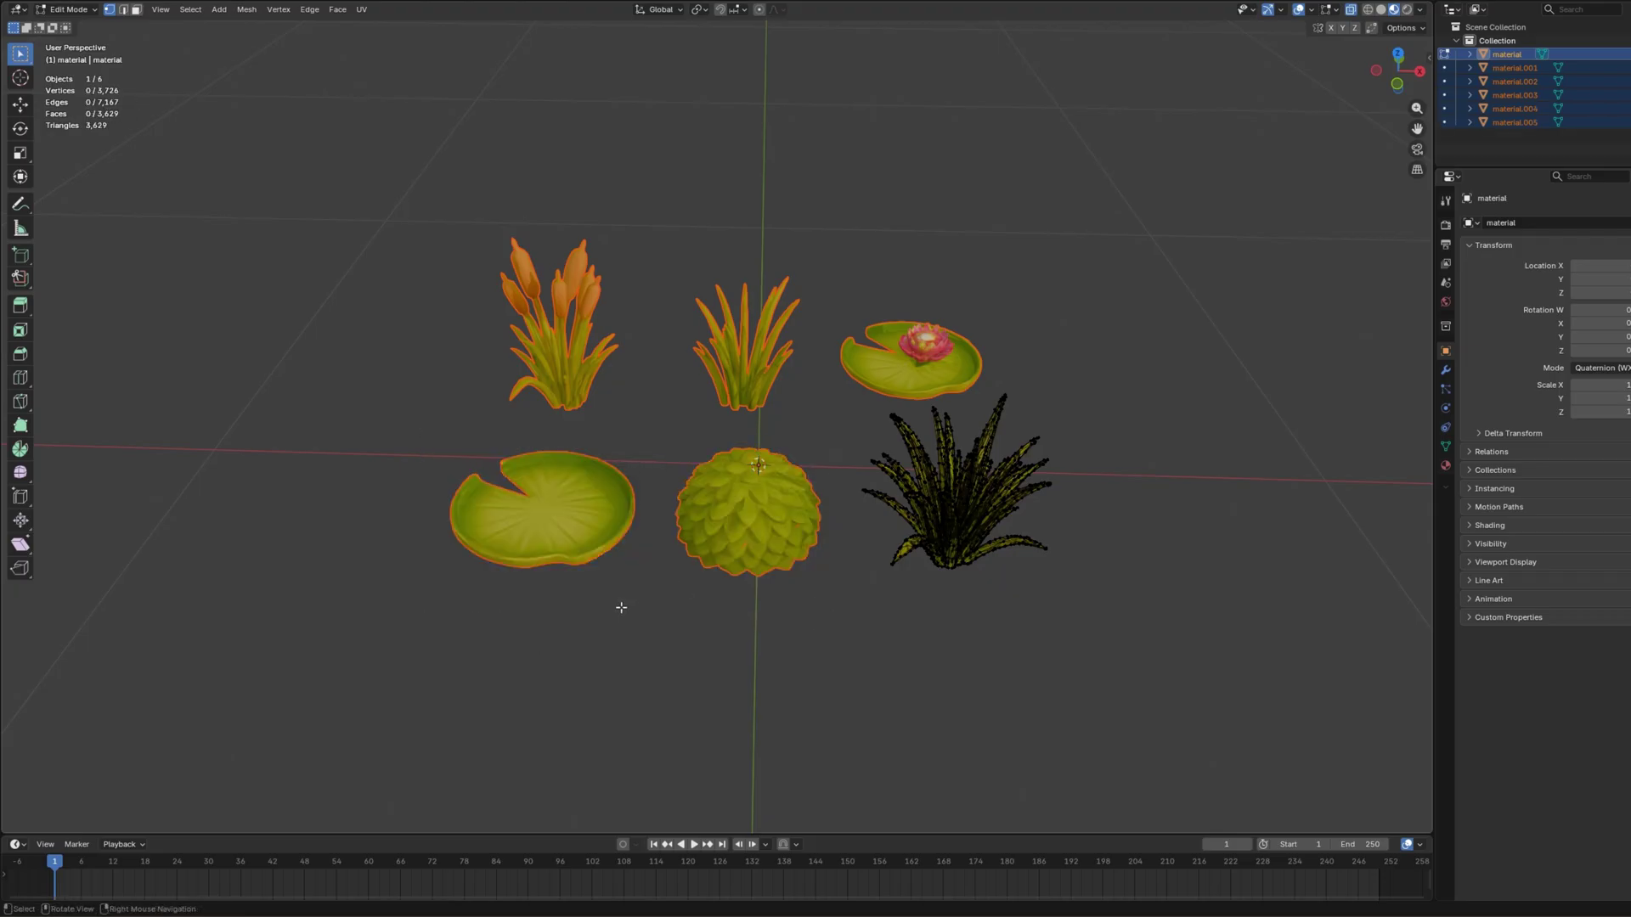
Return to Object Mode and bring up the selection tool options.
{"action": "left_click", "coordinate": [68, 9]}
{"action": "key", "text": "c"}
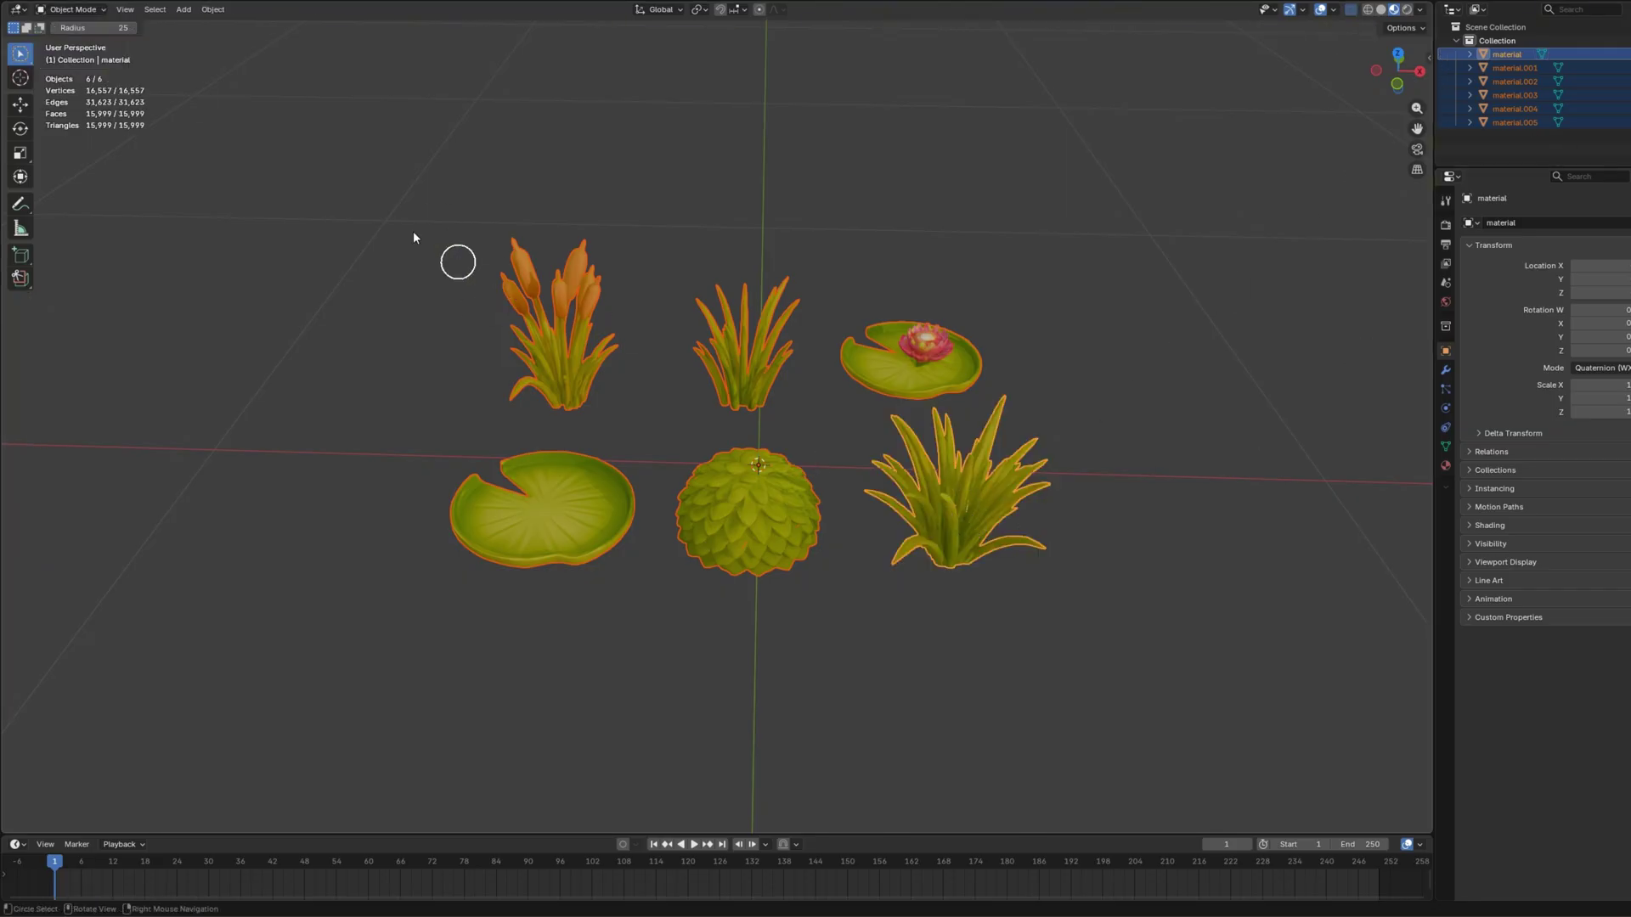
{"action": "left_click", "coordinate": [21, 55]}
Delete the spiky grass clump on the right.
{"action": "left_click", "coordinate": [82, 86]}
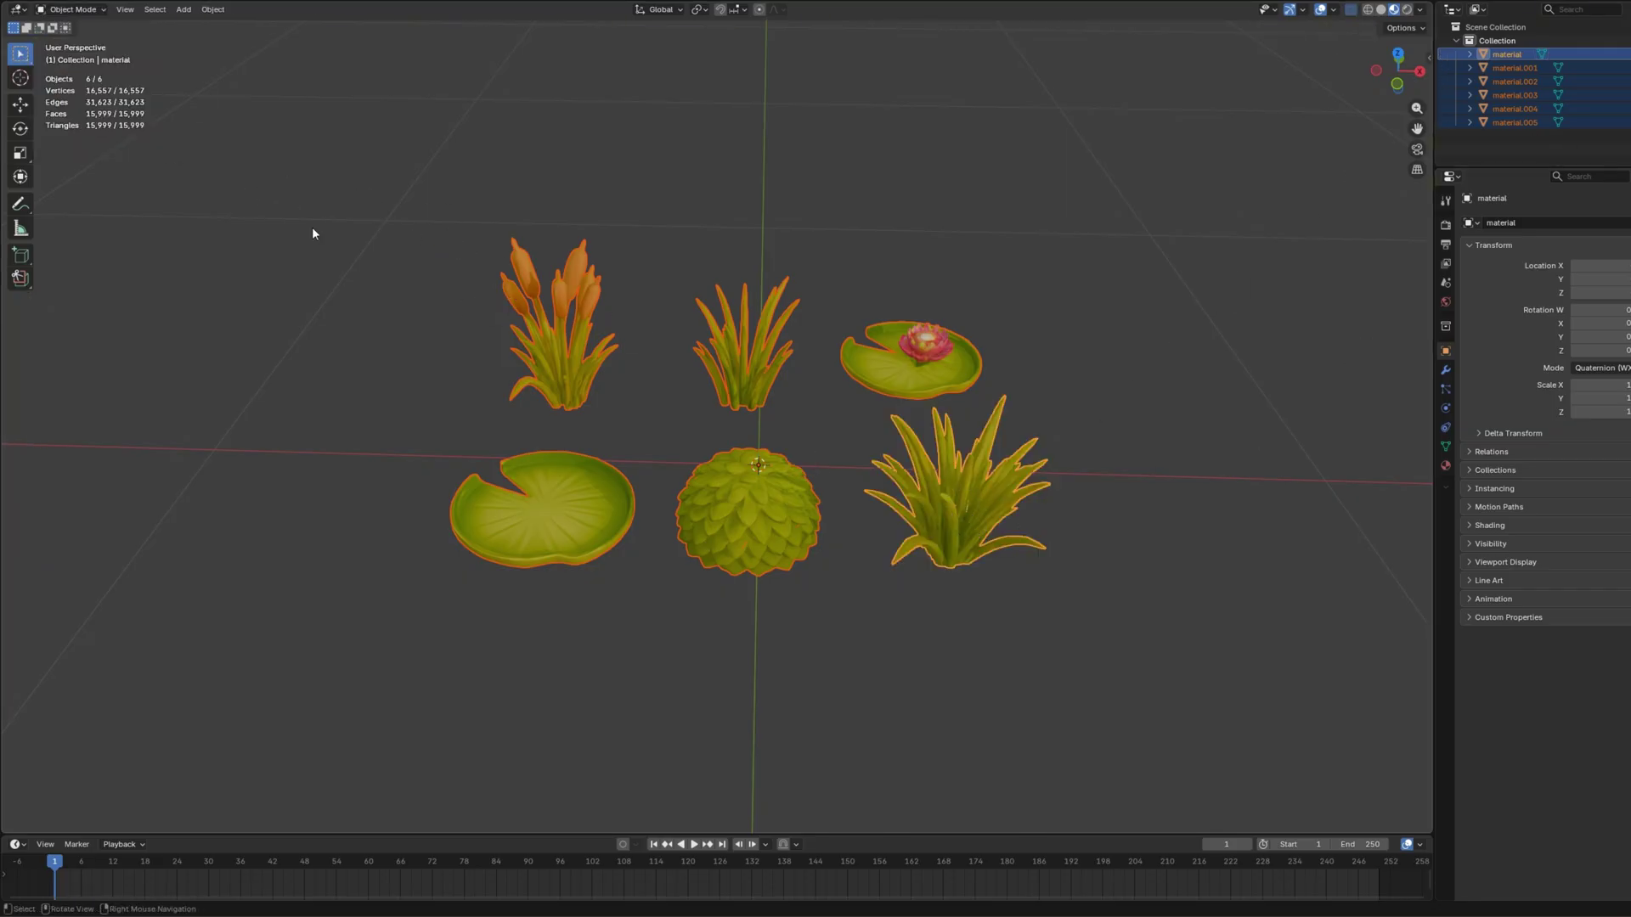
{"action": "left_click", "coordinate": [946, 503]}
{"action": "key", "text": "Delete"}
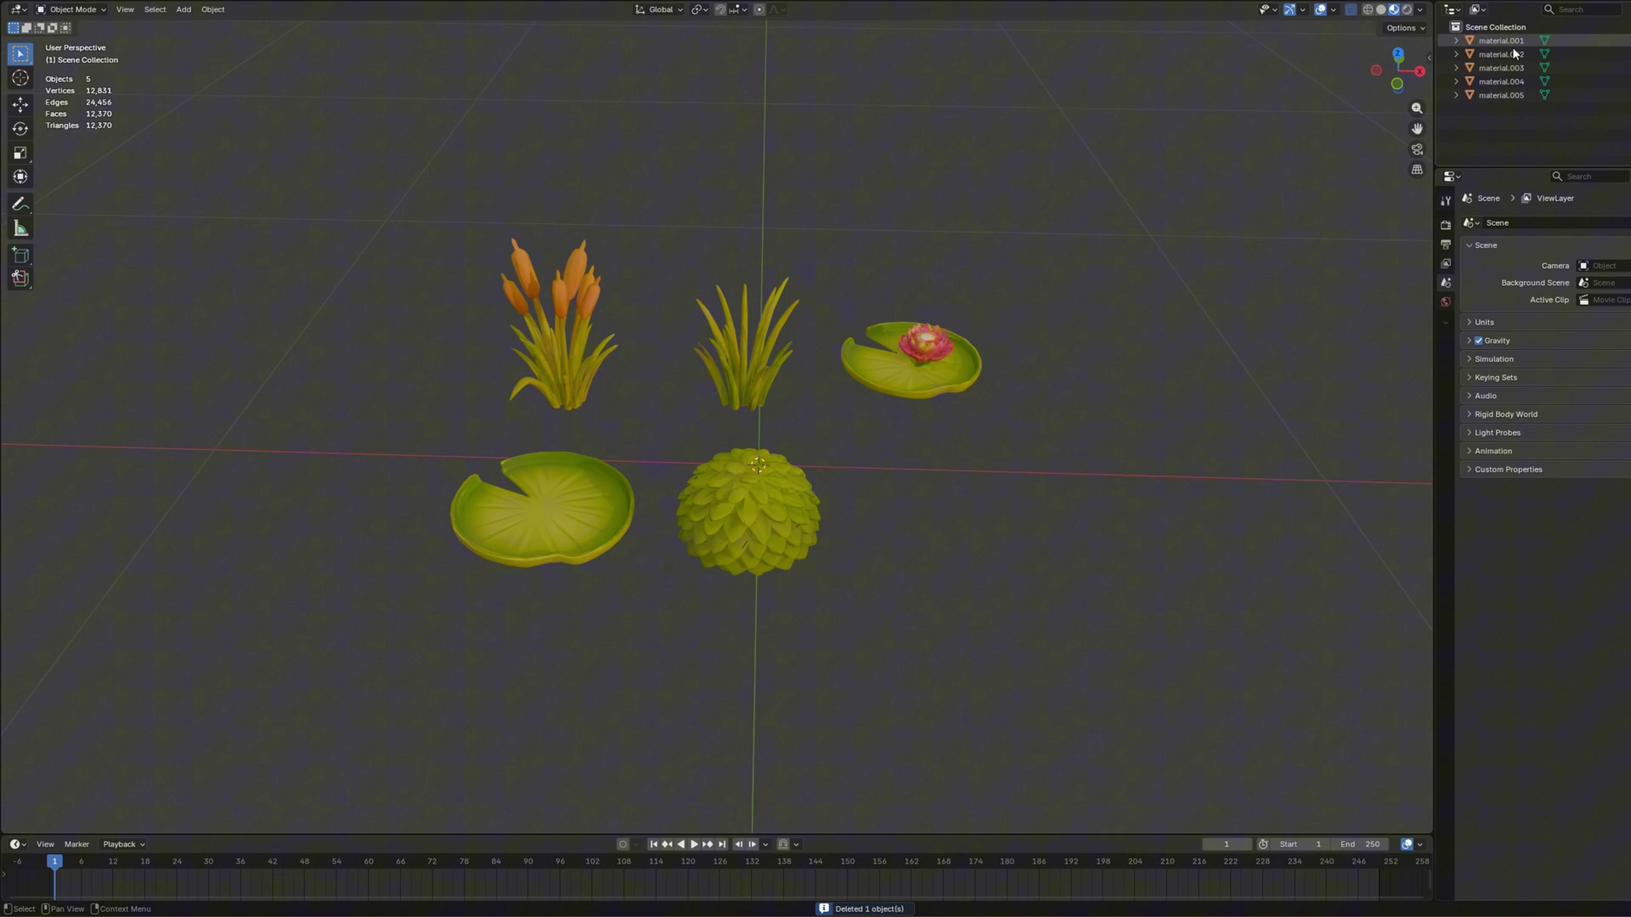
Rename the plant objects cattails2, lilypad1, lilypad2 and bush1 in the outliner.
{"action": "left_click", "coordinate": [1500, 68]}
{"action": "double_click", "coordinate": [1500, 68]}
{"action": "type", "text": "c"}
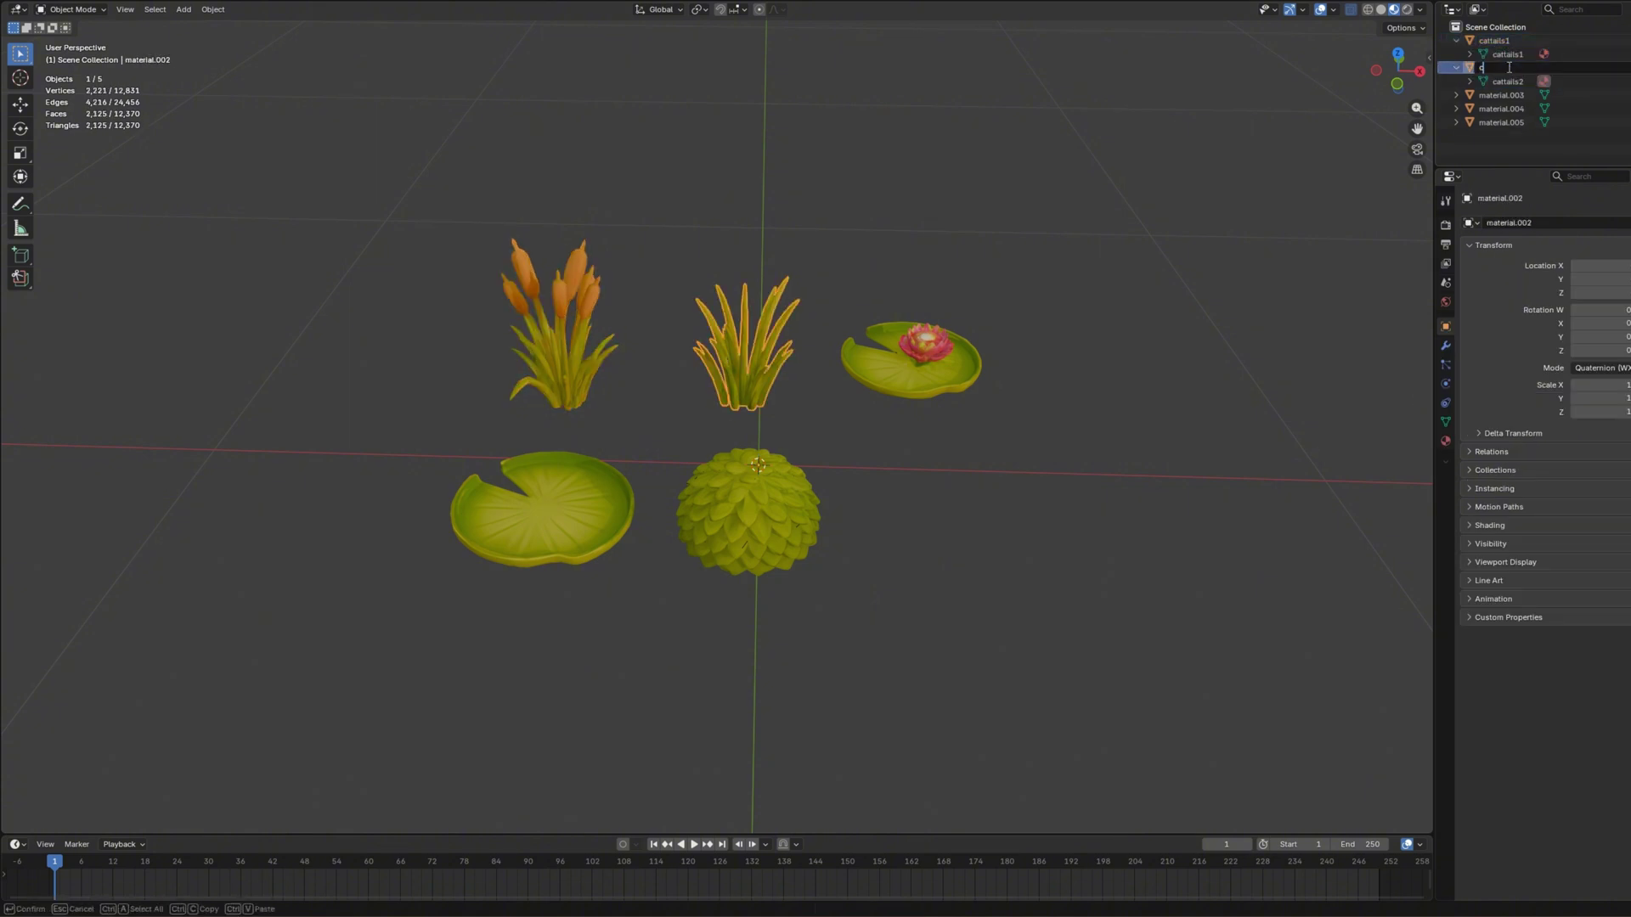
{"action": "type", "text": "attails2lilypad1"}
{"action": "double_click", "coordinate": [1502, 123]}
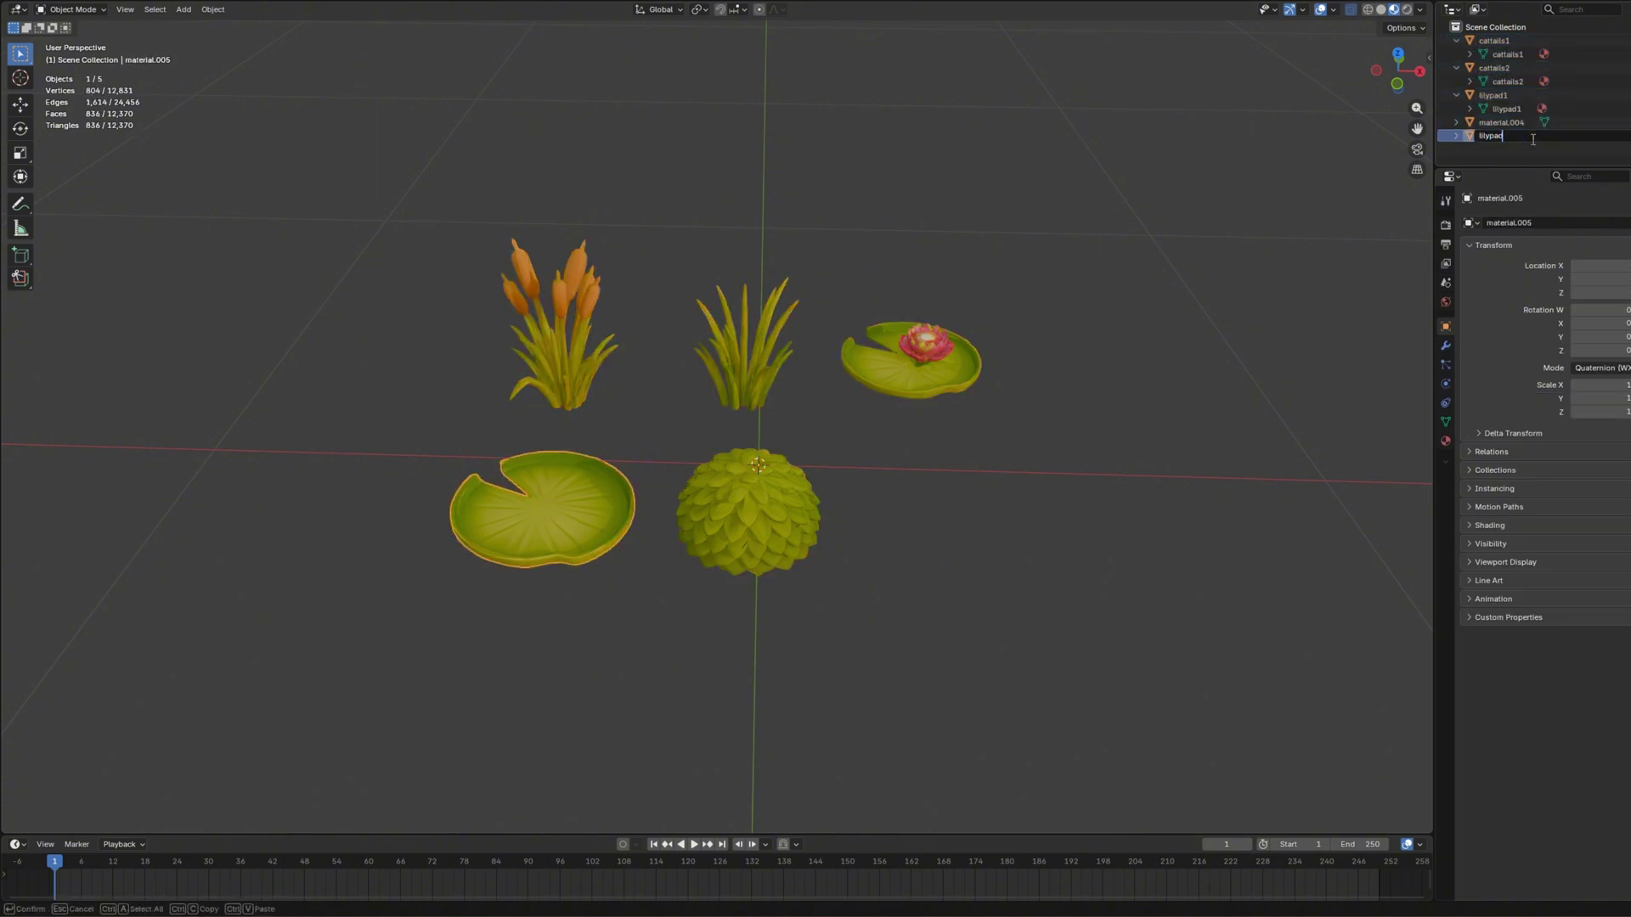
{"action": "type", "text": "lilypad2"}
{"action": "key", "text": "Return"}
{"action": "double_click", "coordinate": [1502, 122]}
{"action": "type", "text": "bush1"}
{"action": "key", "text": "Return"}
Select all five plant objects and bring up the Apply transforms menu.
{"action": "left_click", "coordinate": [1456, 54]}
{"action": "key", "text": "a"}
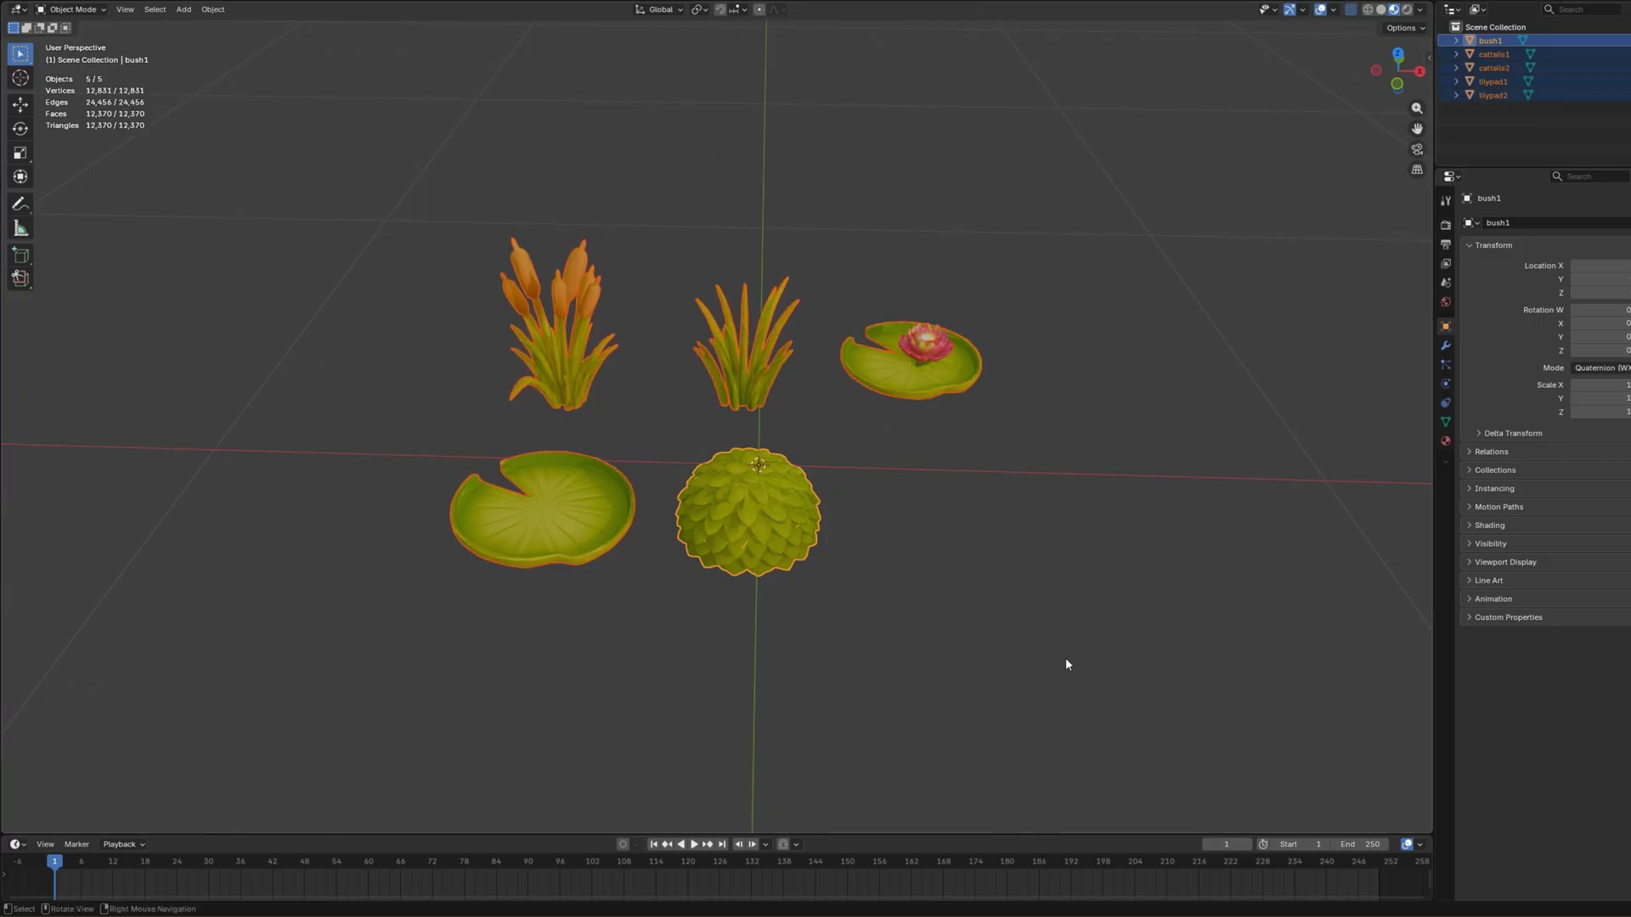
{"action": "key", "text": "ctrl+a"}
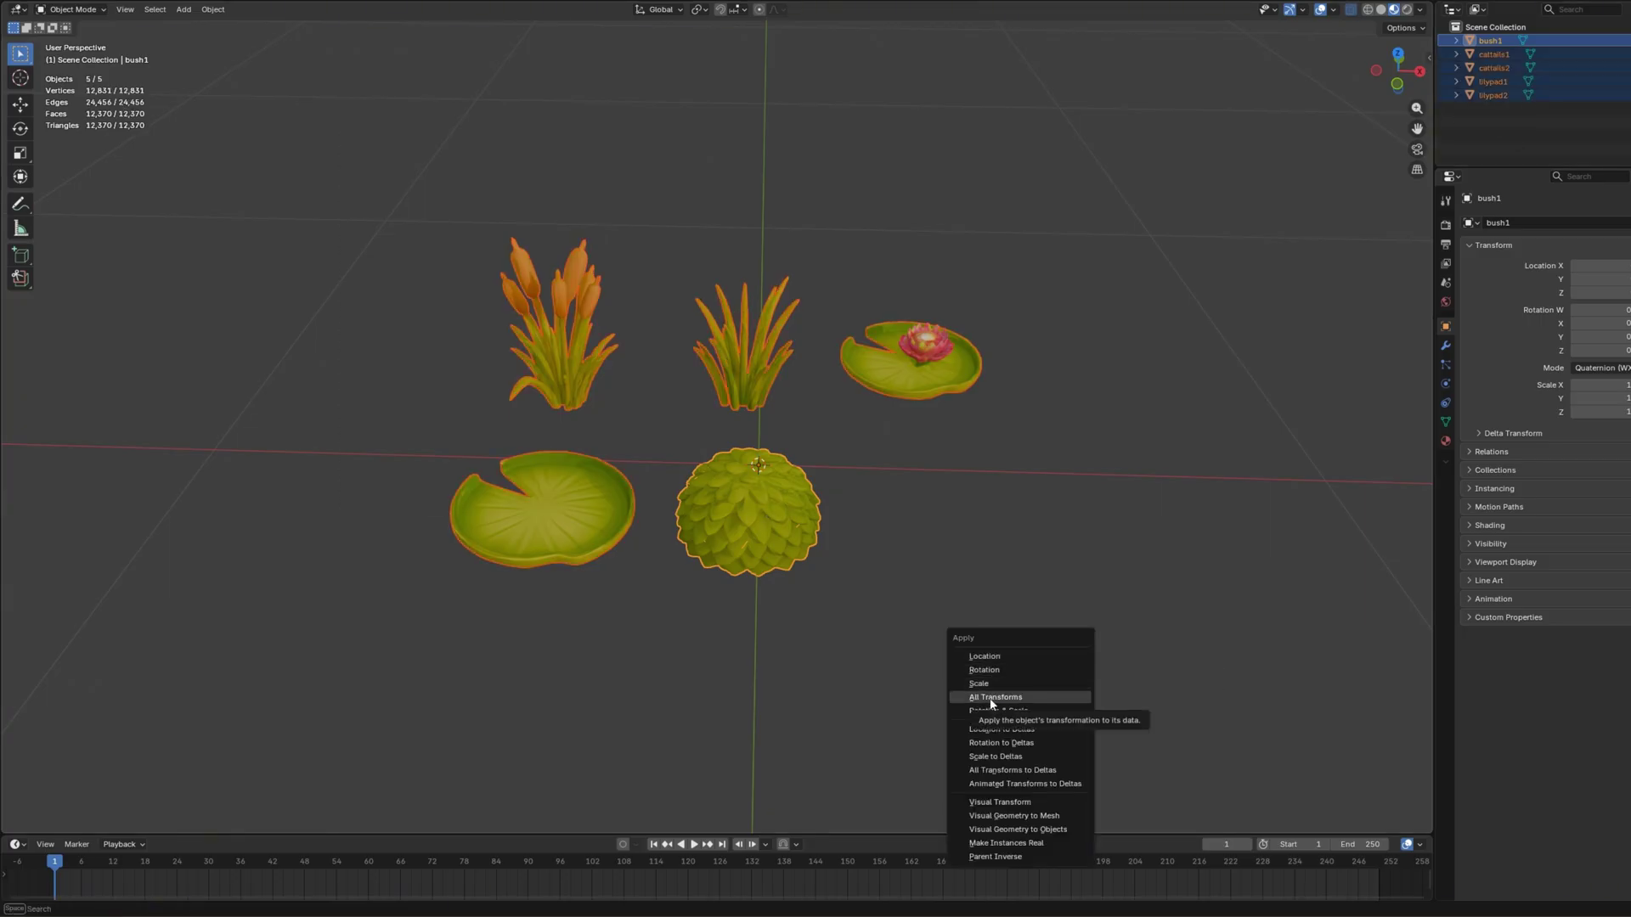
Apply all transforms to the plants and move cattails1's geometry to the world origin.
{"action": "left_click", "coordinate": [992, 697]}
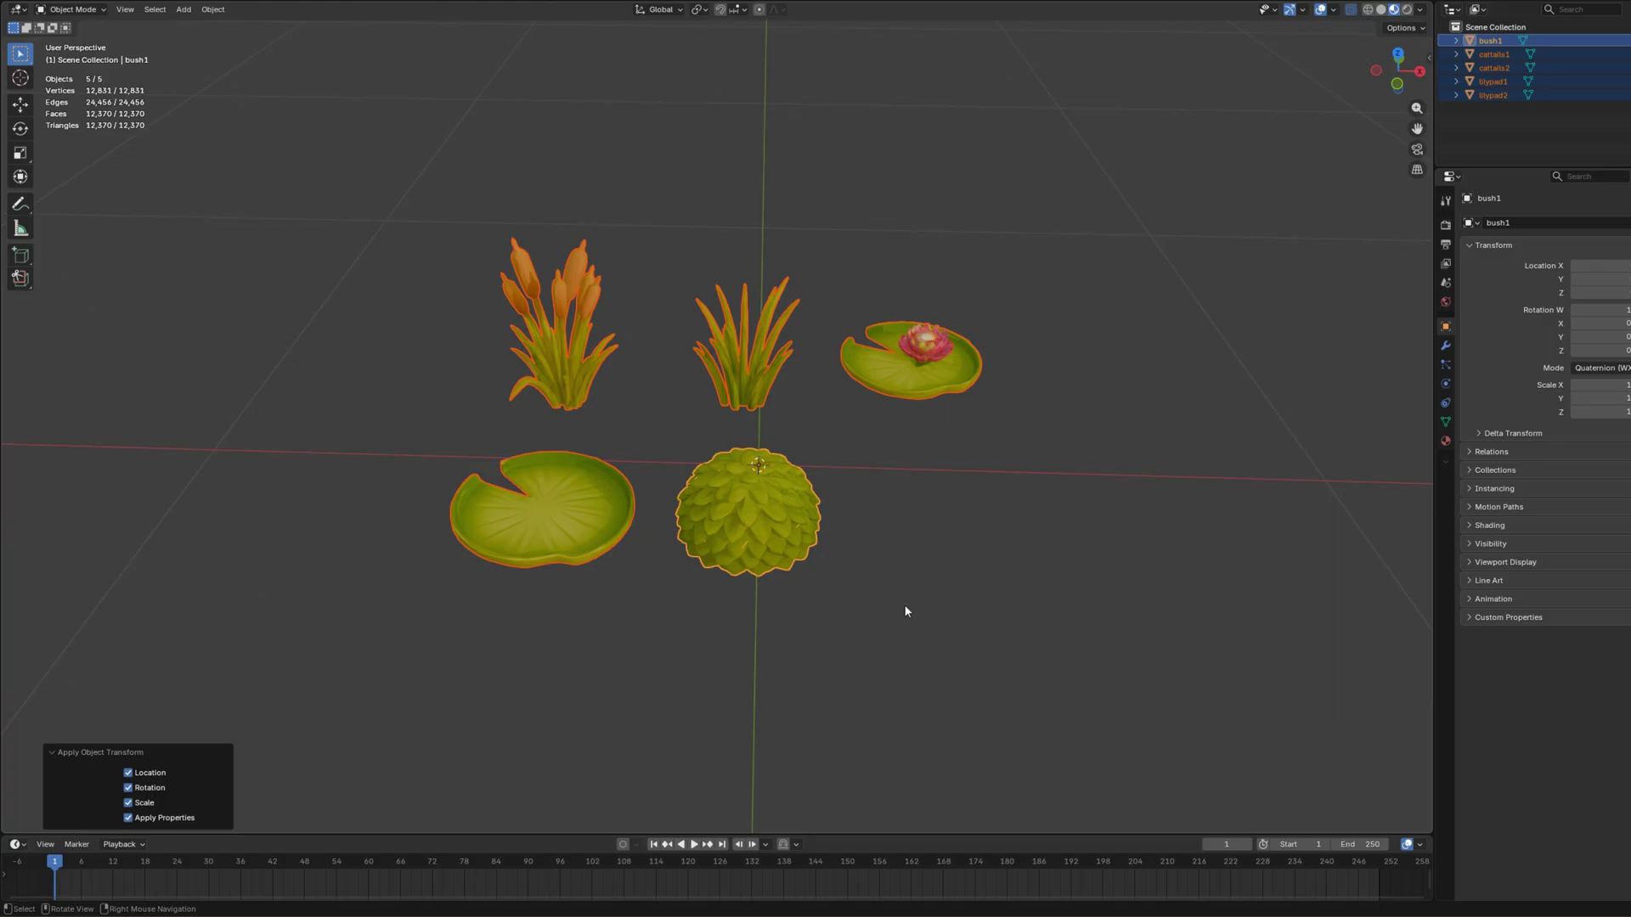
{"action": "left_click", "coordinate": [564, 365]}
{"action": "right_click", "coordinate": [564, 365]}
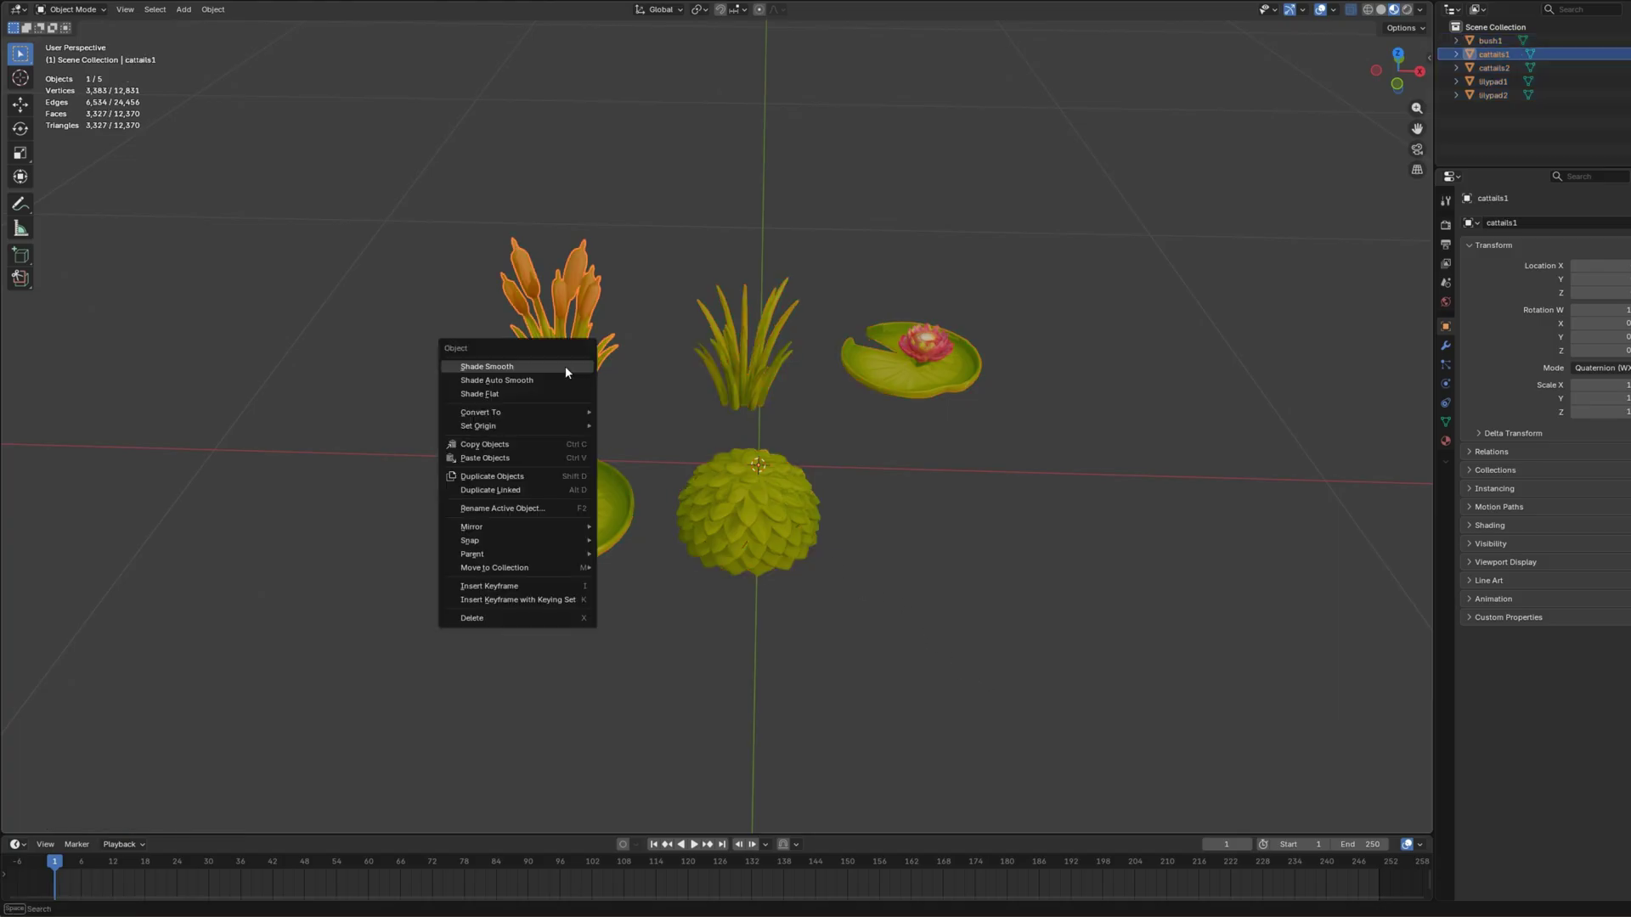
{"action": "mouse_move", "coordinate": [479, 425]}
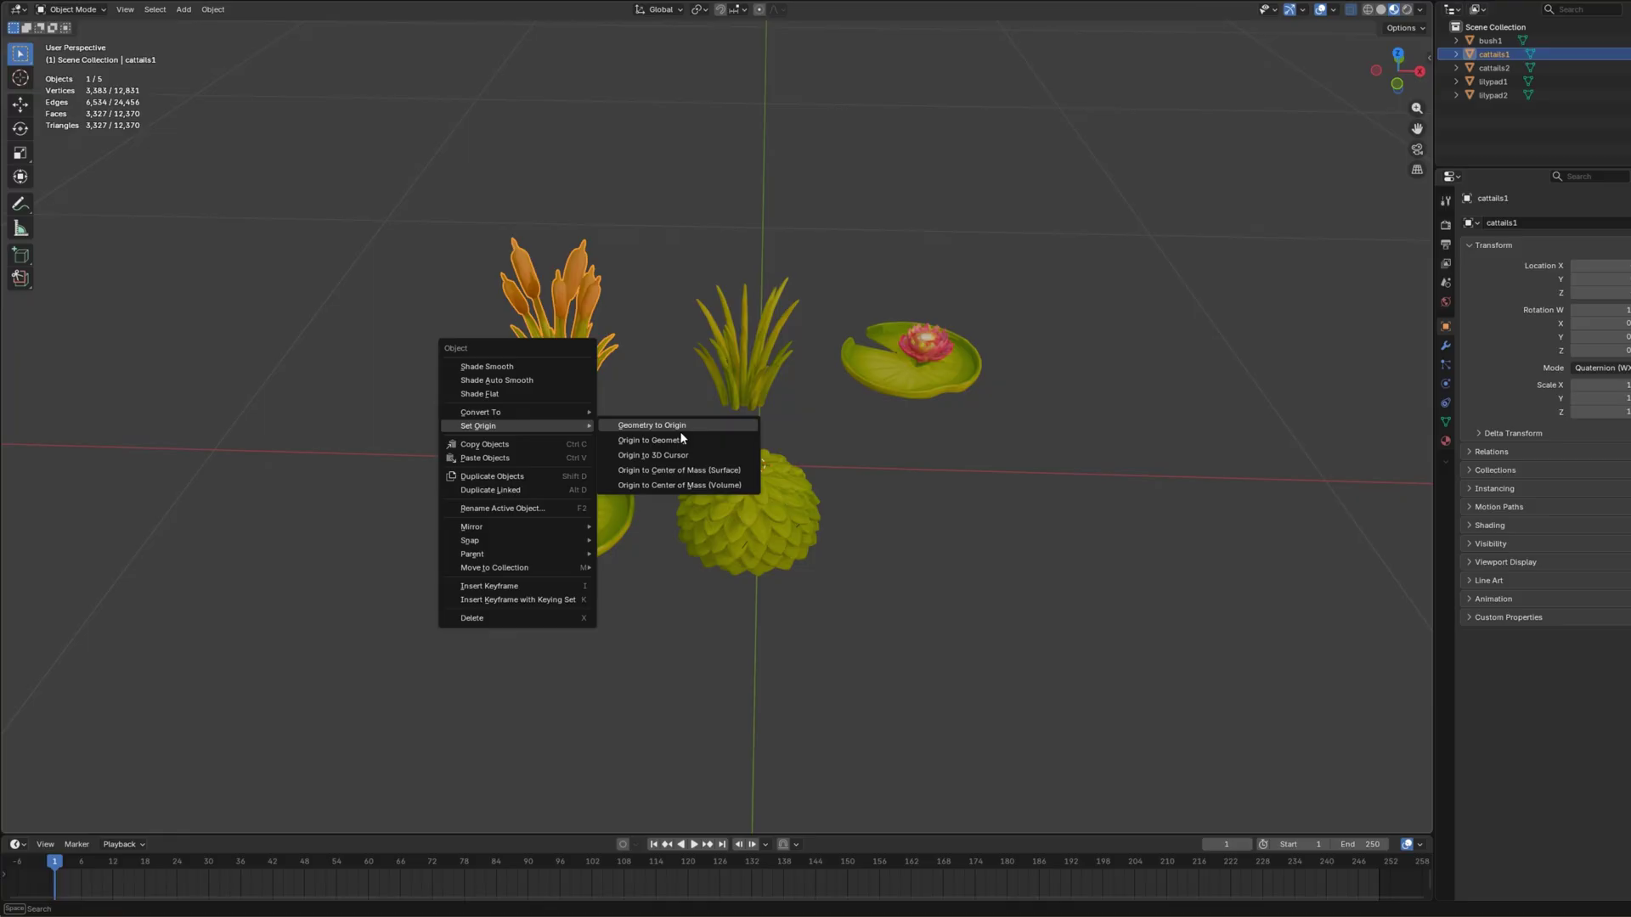
{"action": "left_click", "coordinate": [679, 432]}
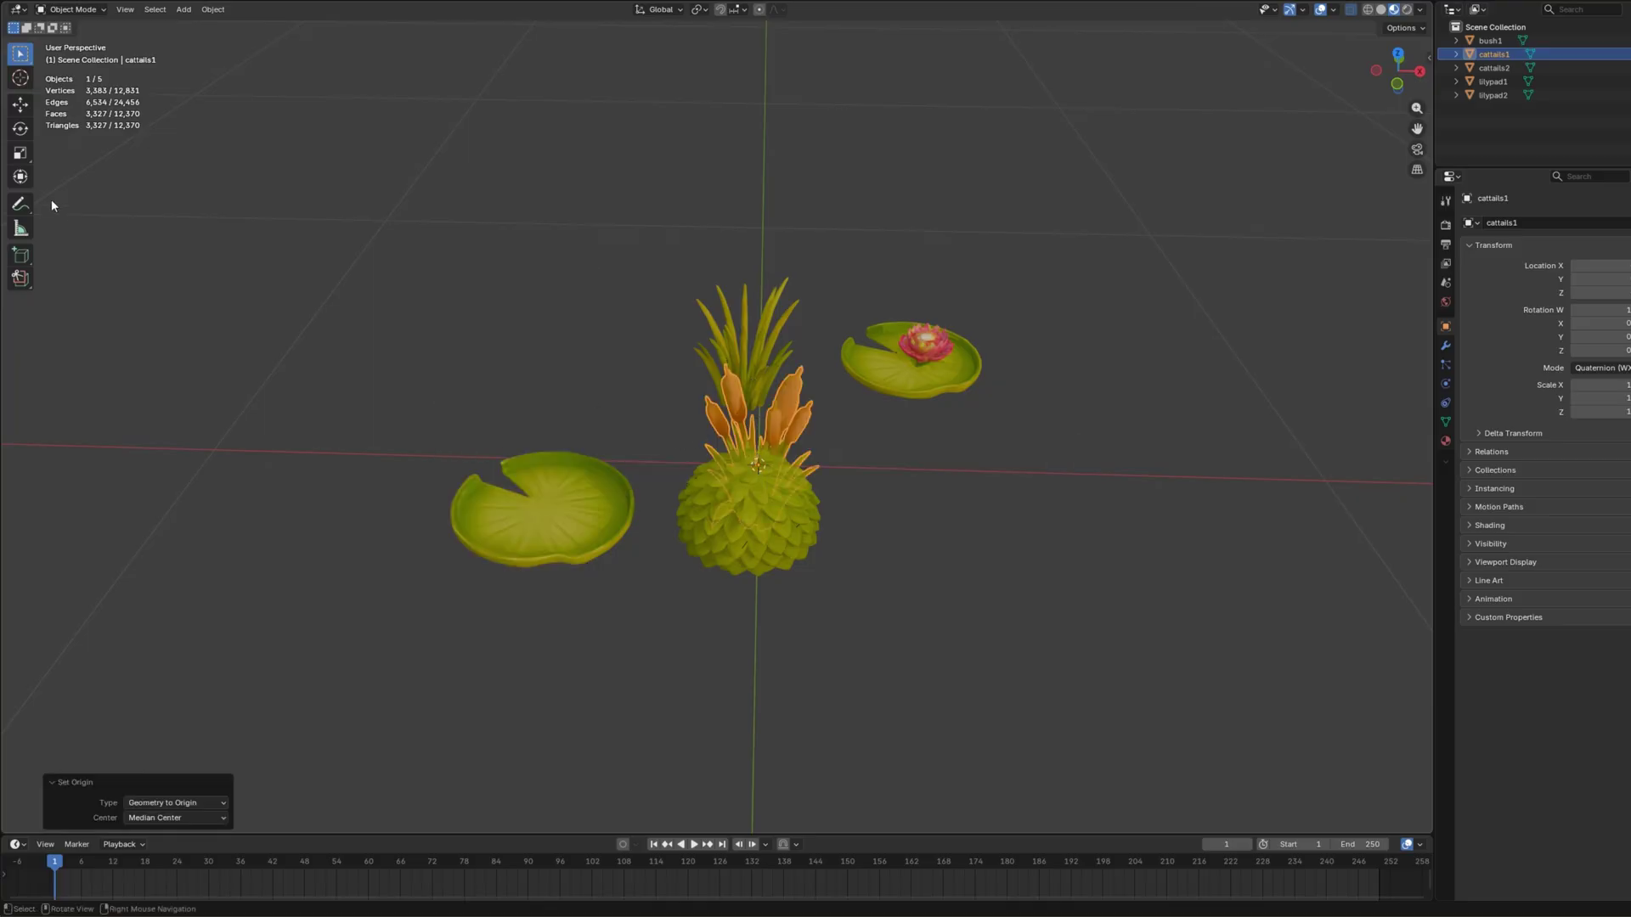
{"action": "left_click", "coordinate": [20, 109]}
{"action": "key", "text": "KP_1"}
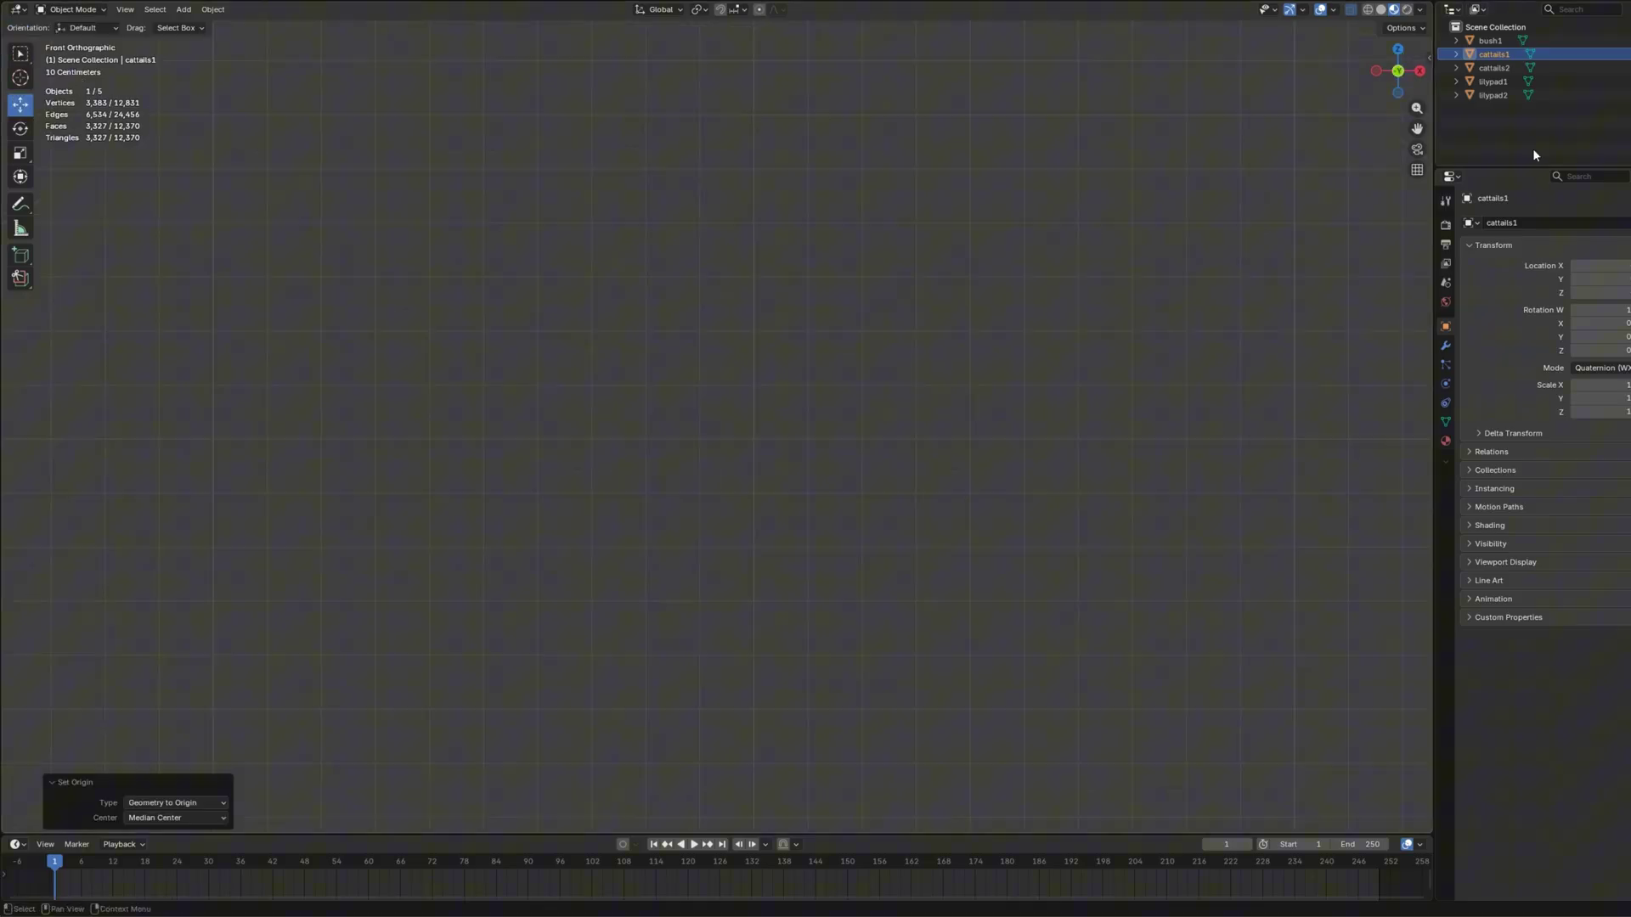
{"action": "key", "text": "KP_Decimal"}
Move the geometry of bush1, lilypad2 and cattails2 to the world origin.
{"action": "left_click", "coordinate": [595, 365]}
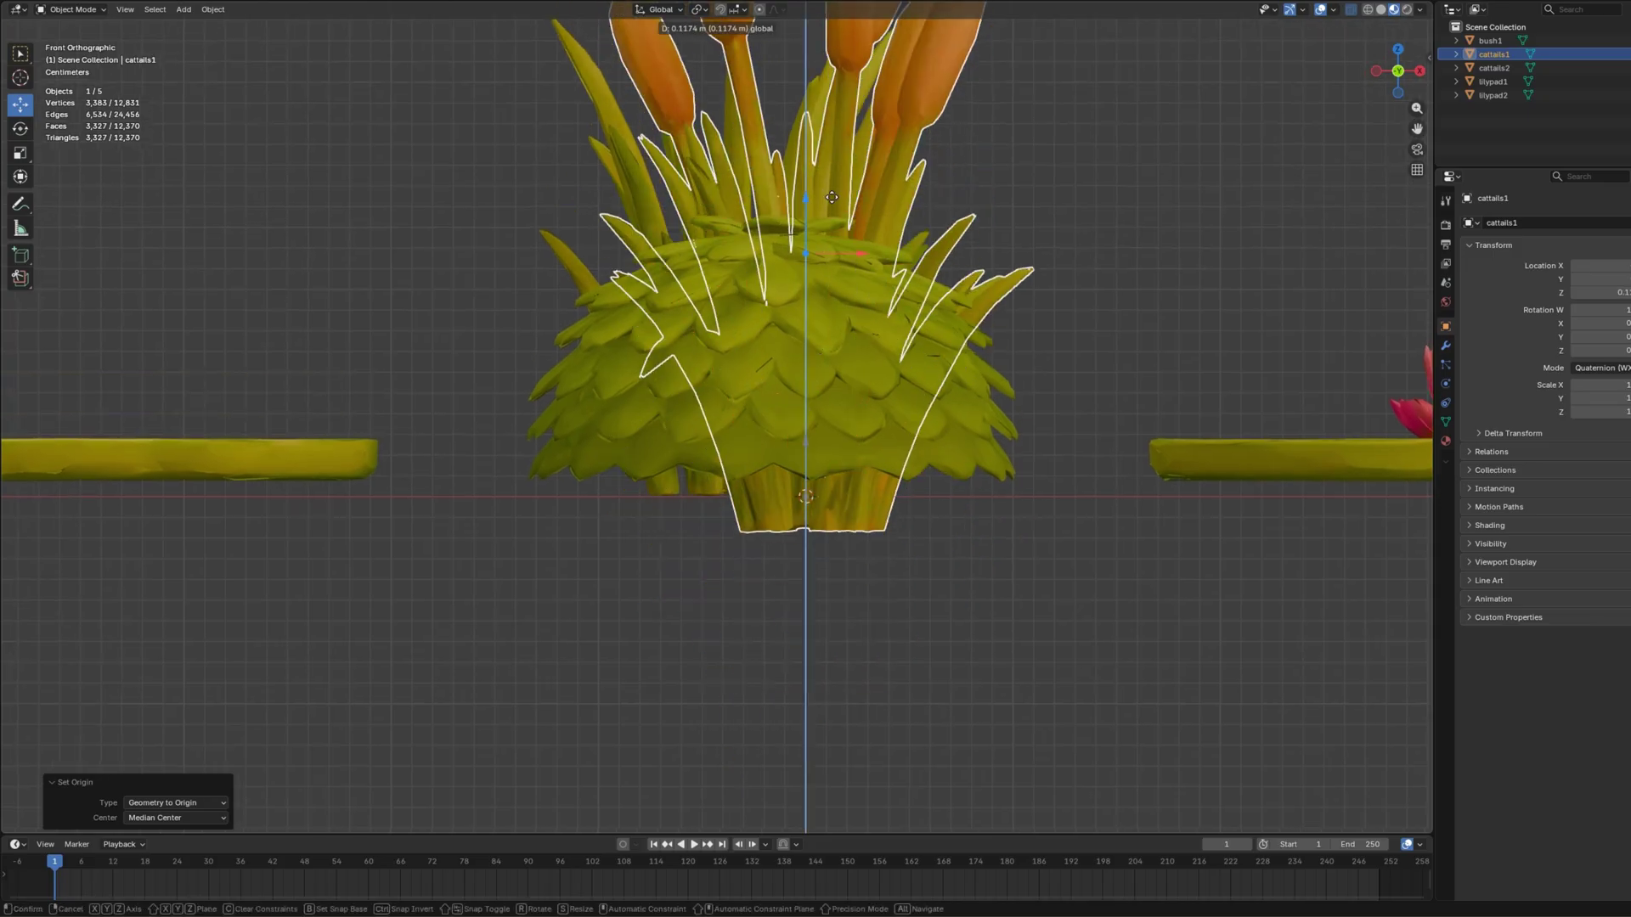
{"action": "right_click", "coordinate": [703, 344]}
{"action": "left_click", "coordinate": [790, 344]}
{"action": "right_click", "coordinate": [349, 391]}
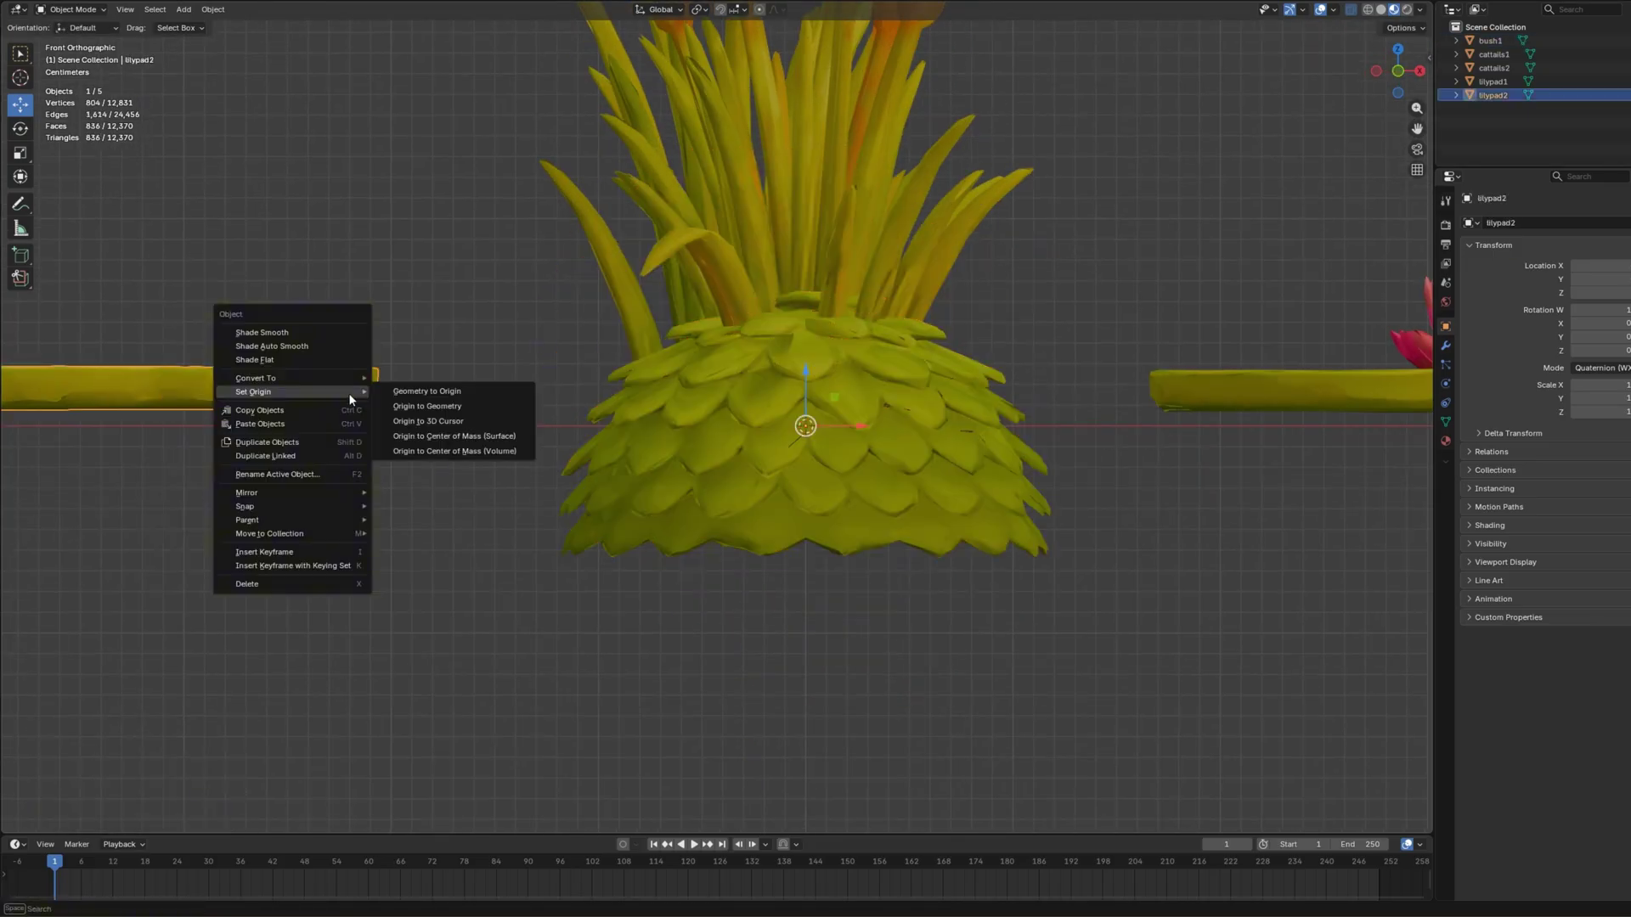
{"action": "left_click", "coordinate": [1222, 389]}
{"action": "right_click", "coordinate": [1222, 389]}
{"action": "left_click", "coordinate": [1291, 378]}
{"action": "left_click", "coordinate": [779, 226]}
{"action": "right_click", "coordinate": [625, 299]}
{"action": "left_click", "coordinate": [705, 296]}
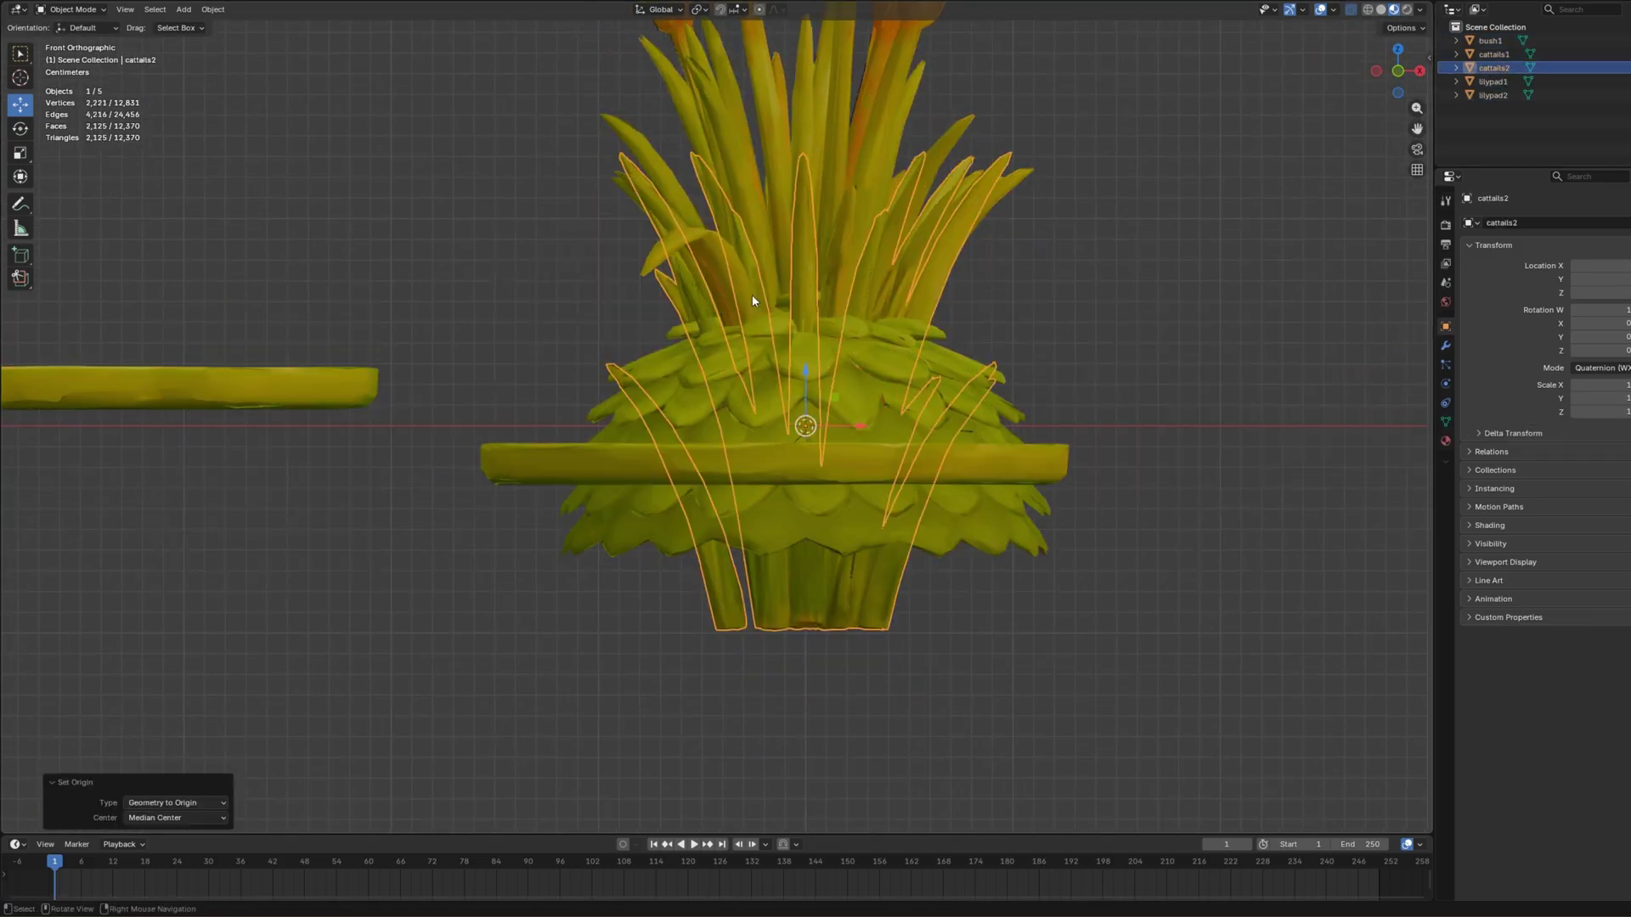
{"action": "left_click", "coordinate": [255, 386]}
{"action": "right_click", "coordinate": [223, 391]}
Raise lilypad2, bush1 and cattails2 so their bases rest on the ground line.
{"action": "key", "text": "ctrl+a"}
{"action": "left_click", "coordinate": [447, 433]}
{"action": "right_click", "coordinate": [224, 391]}
{"action": "left_click", "coordinate": [366, 393]}
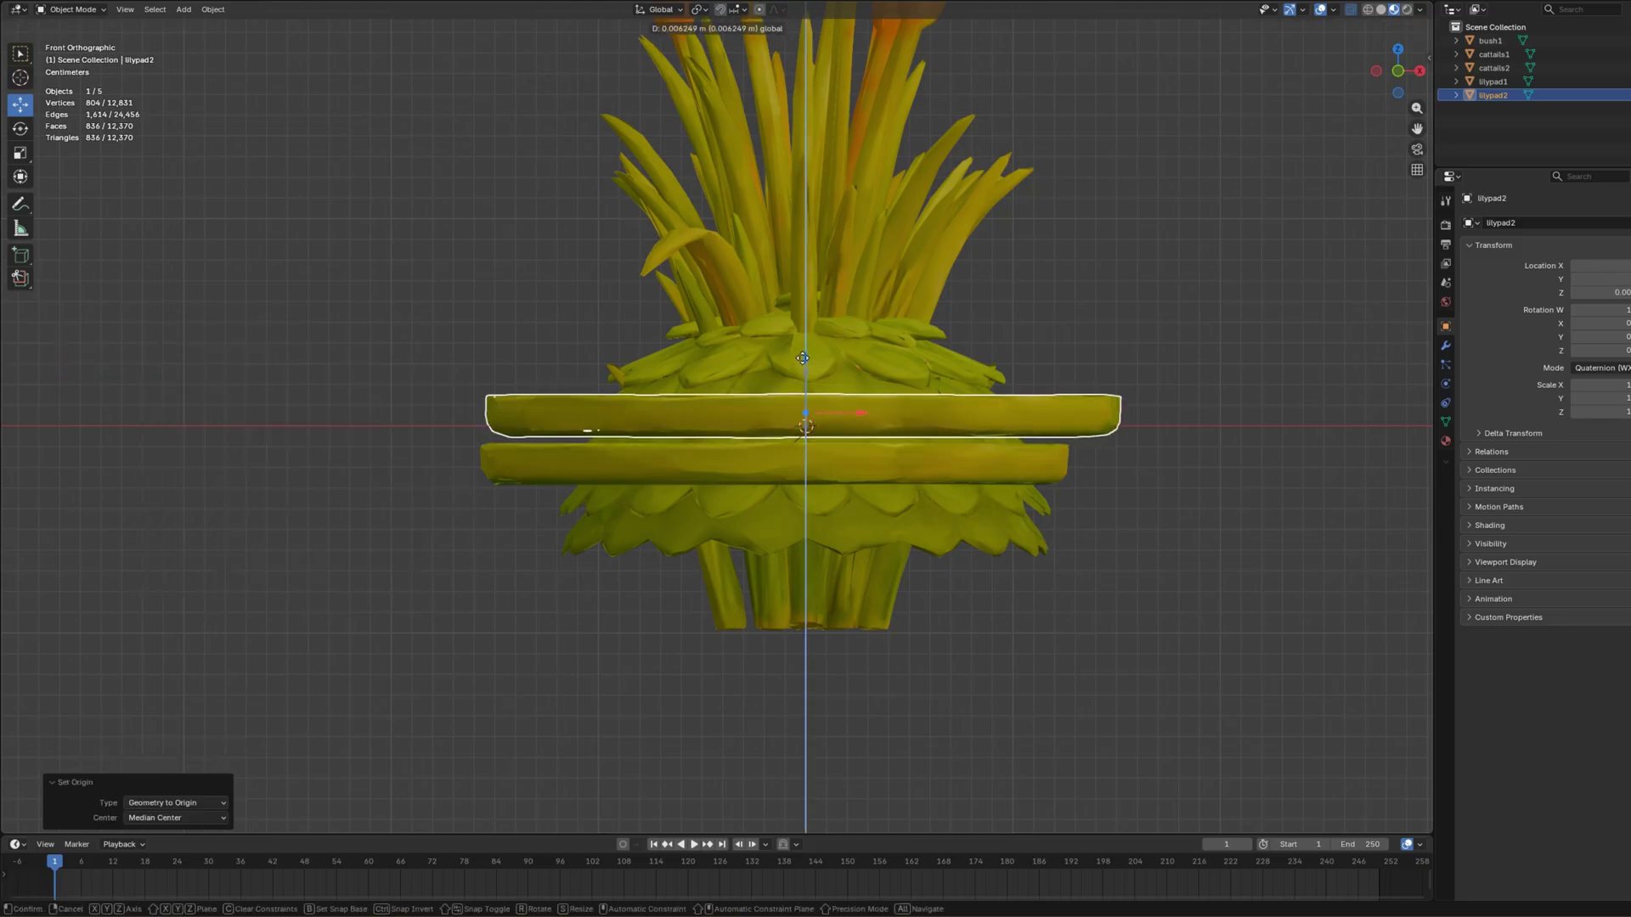
{"action": "left_click", "coordinate": [804, 361]}
{"action": "key", "text": "g"}
{"action": "left_click", "coordinate": [804, 280]}
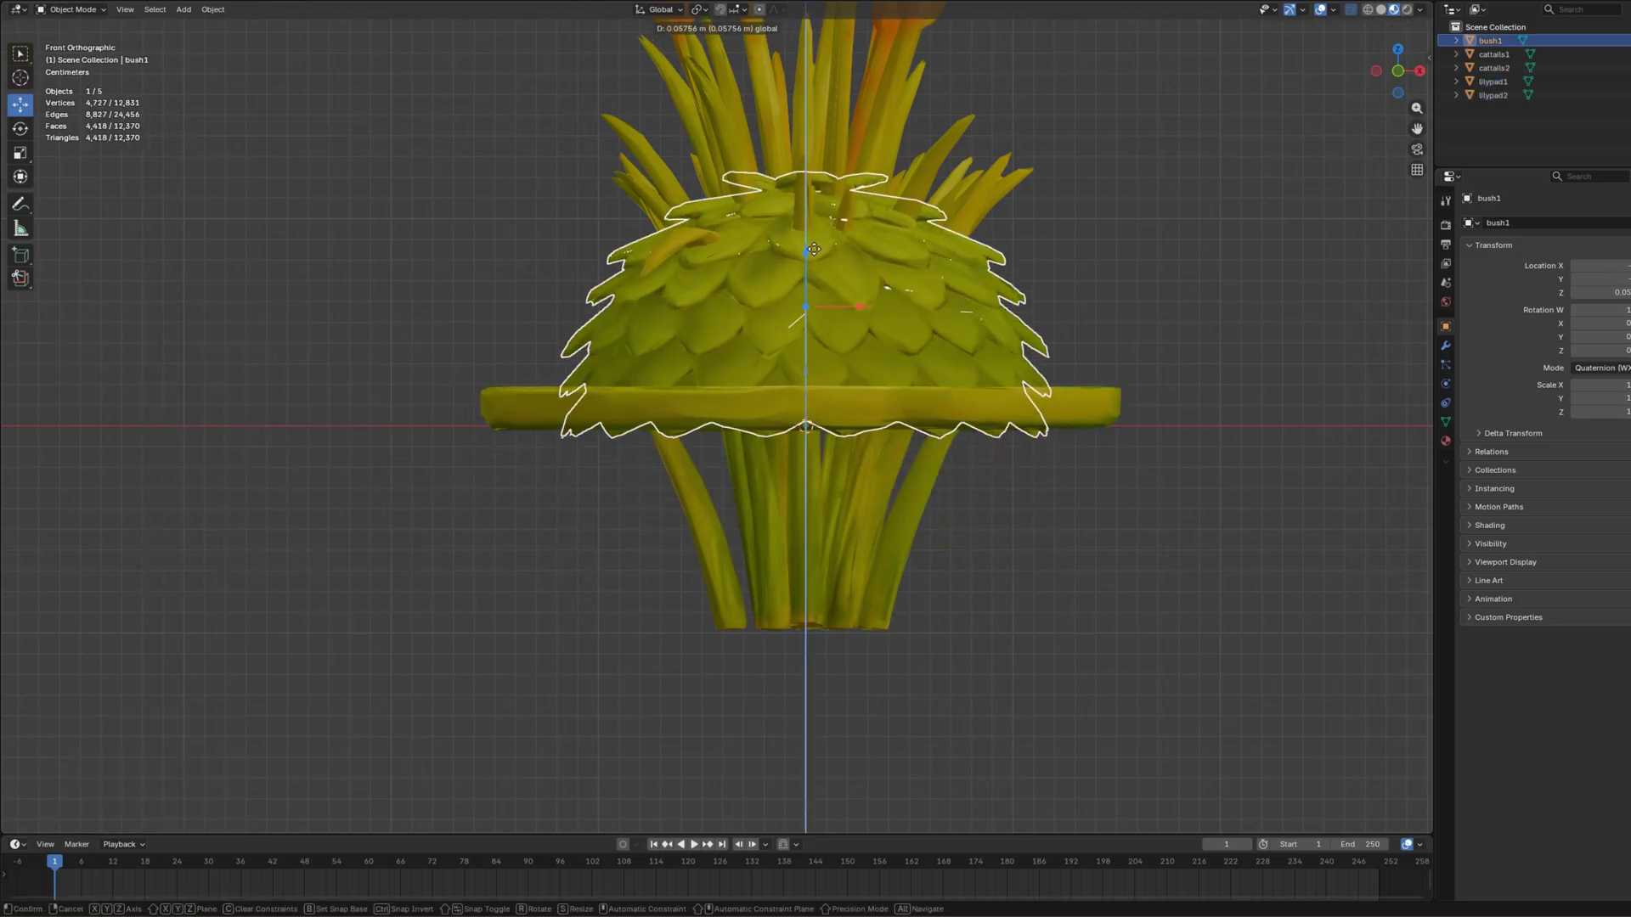
{"action": "left_click", "coordinate": [769, 195]}
{"action": "key", "text": "g"}
{"action": "left_click", "coordinate": [818, 649]}
Select all five plants and apply all their transforms.
{"action": "scroll", "coordinate": [652, 212], "scroll_direction": "down", "scroll_amount": 2}
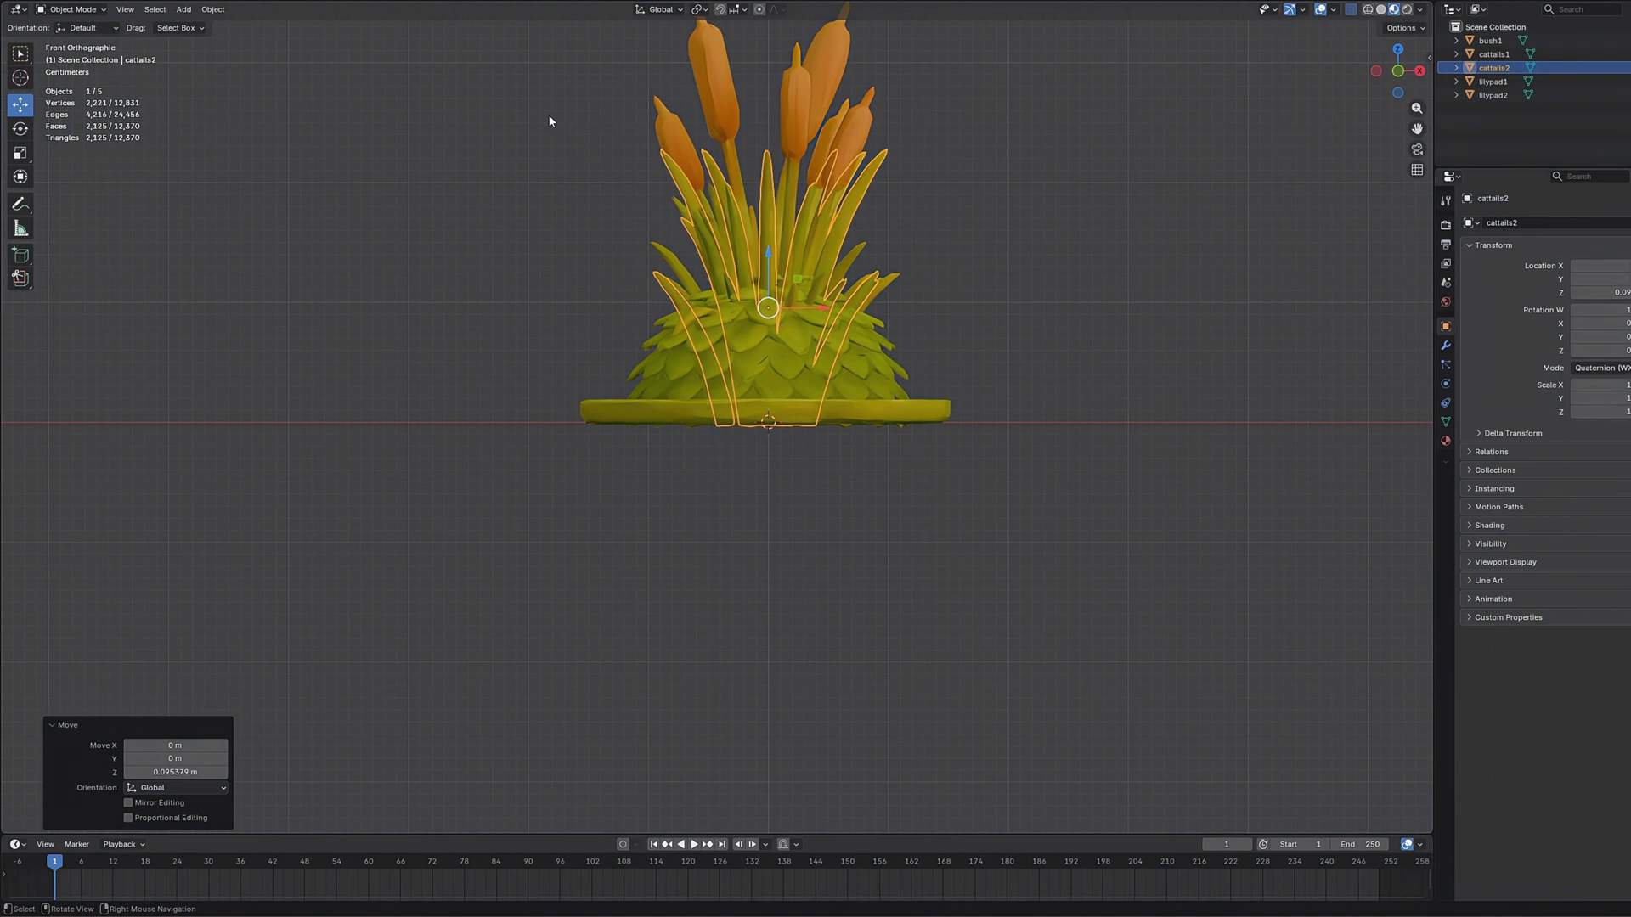
{"action": "scroll", "coordinate": [544, 94], "scroll_direction": "down", "scroll_amount": 1}
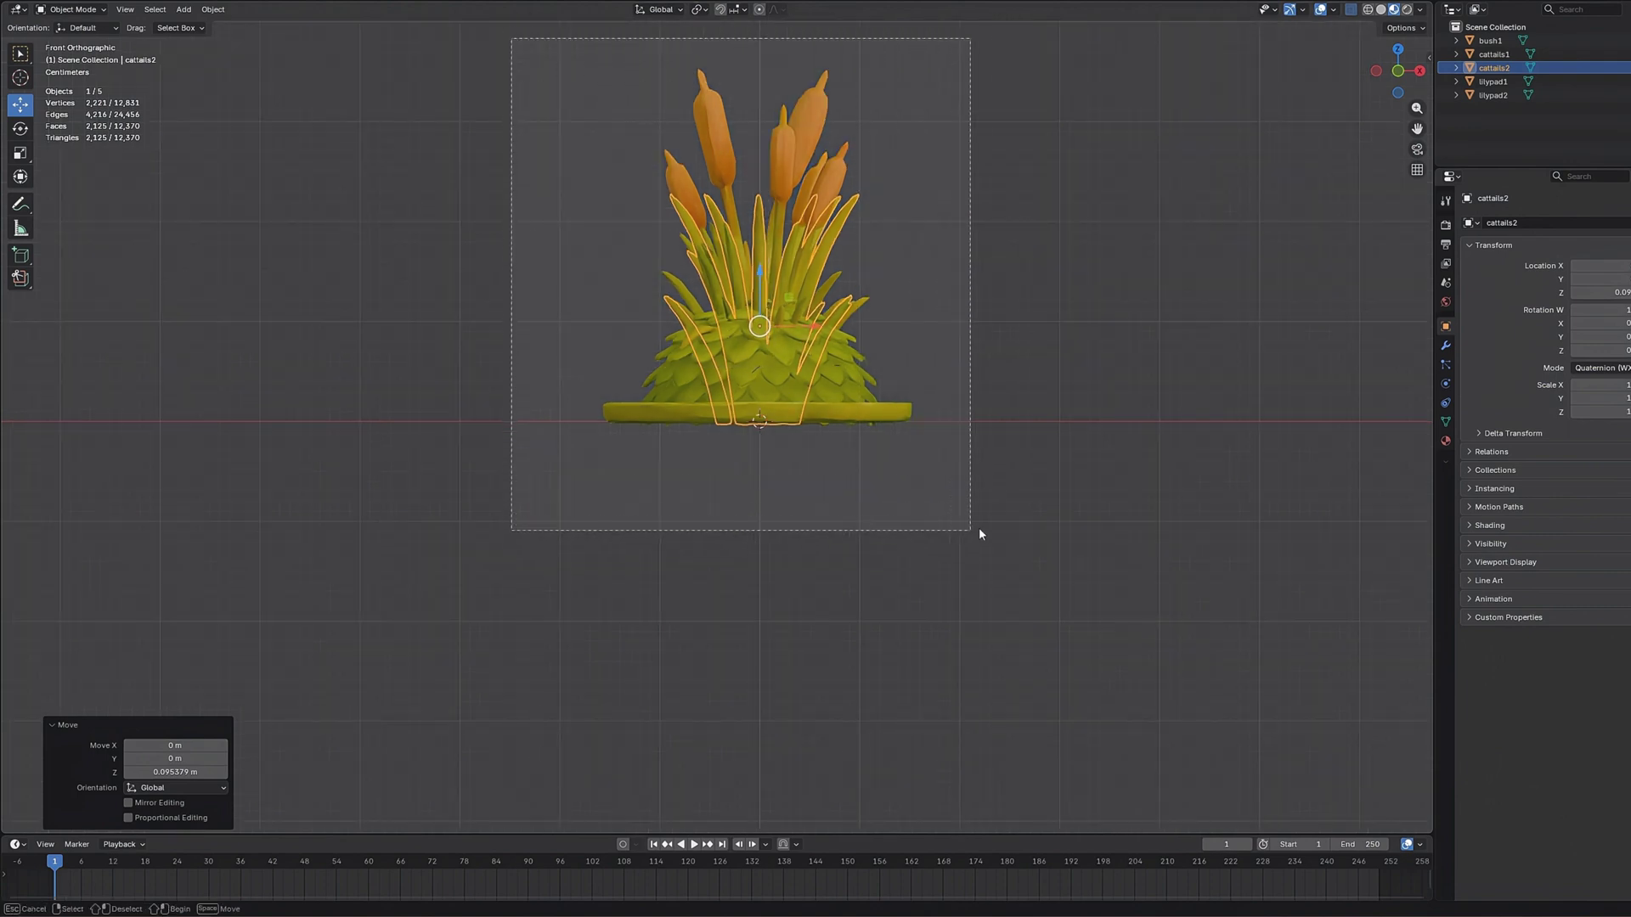
{"action": "left_click_drag", "start_coordinate": [583, 125], "coordinate": [995, 529]}
{"action": "key", "text": "ctrl+a"}
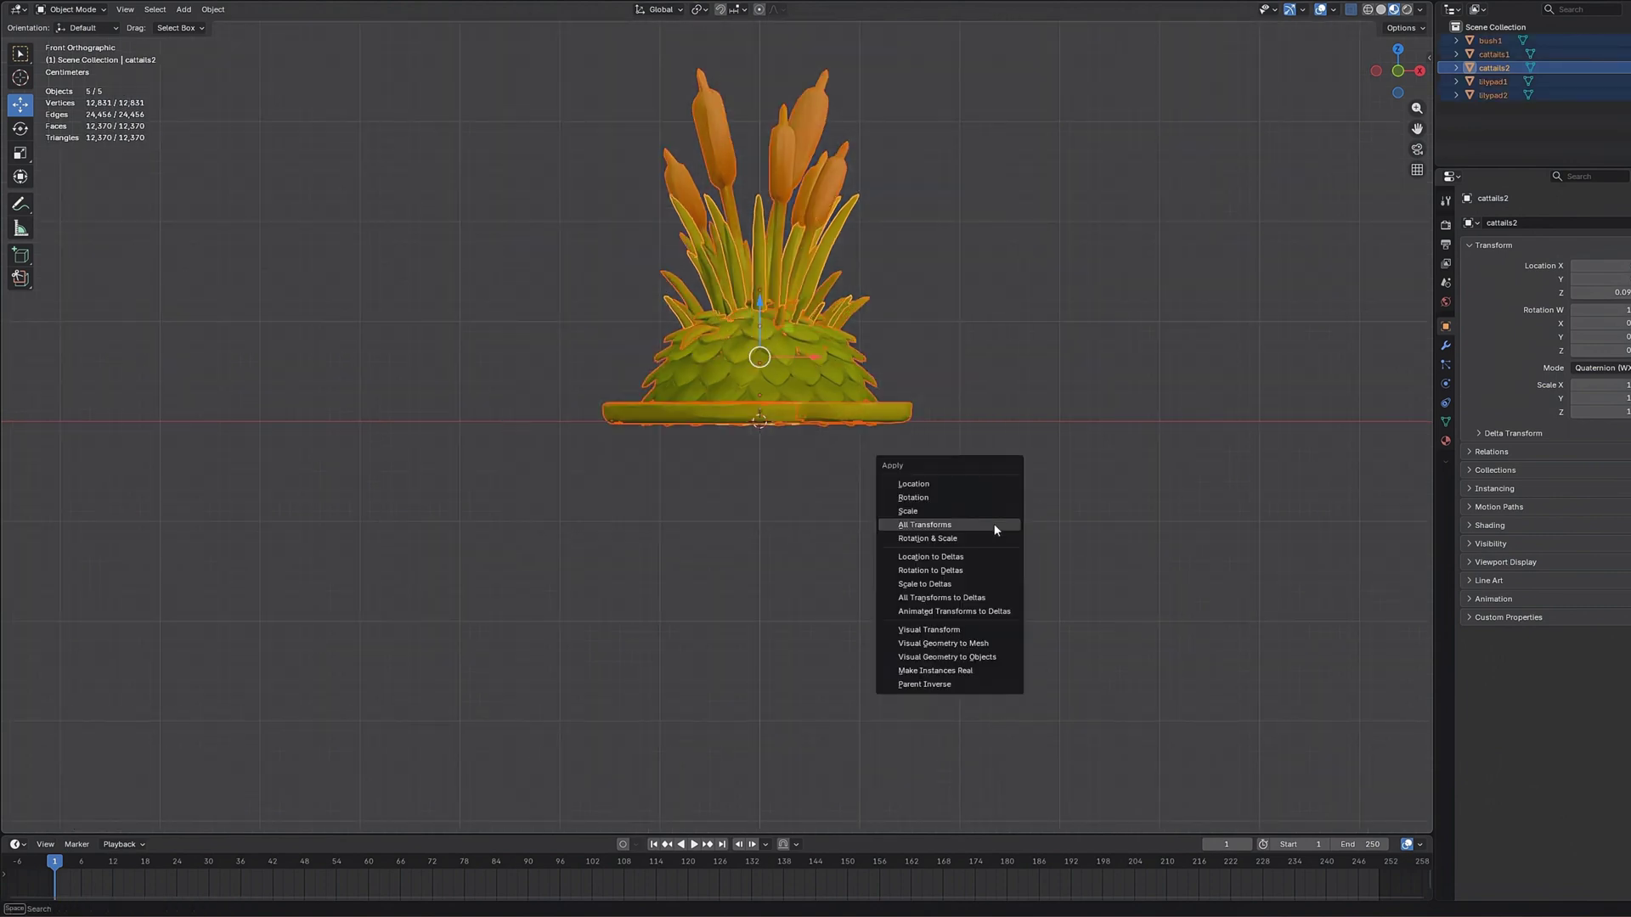
{"action": "left_click", "coordinate": [932, 527]}
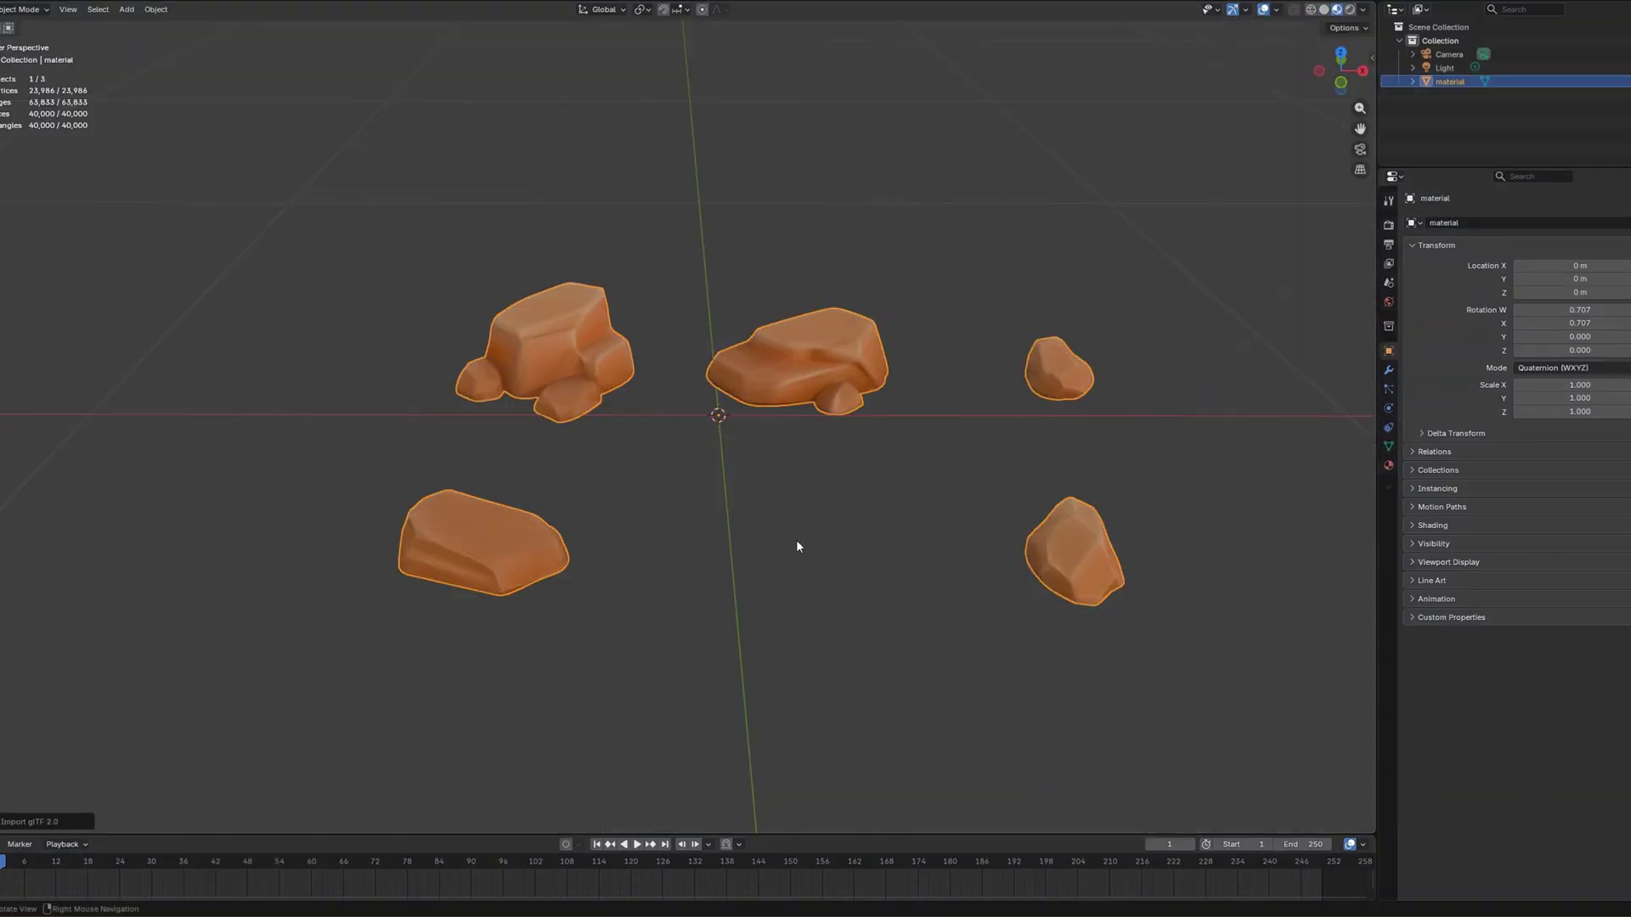
Decimate the rock mesh geometry to a 0.1 ratio.
{"action": "key", "text": "Tab"}
{"action": "left_click", "coordinate": [189, 9]}
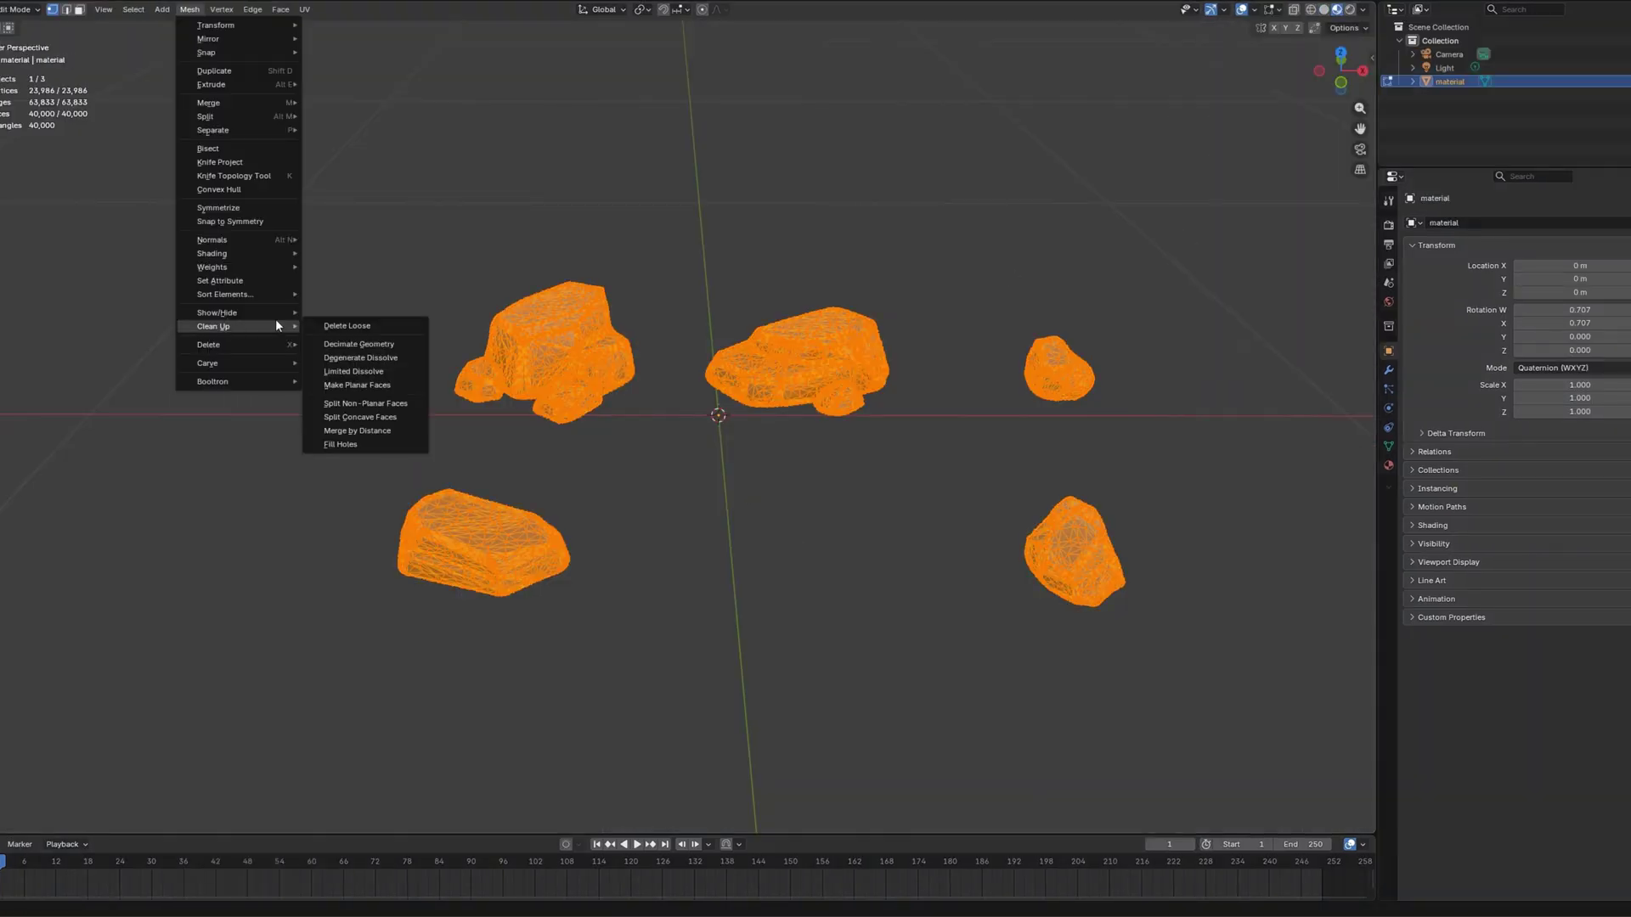
{"action": "left_click", "coordinate": [365, 346]}
{"action": "left_click", "coordinate": [129, 757]}
{"action": "type", "text": "0.1"}
{"action": "key", "text": "Return"}
{"action": "left_click", "coordinate": [21, 9]}
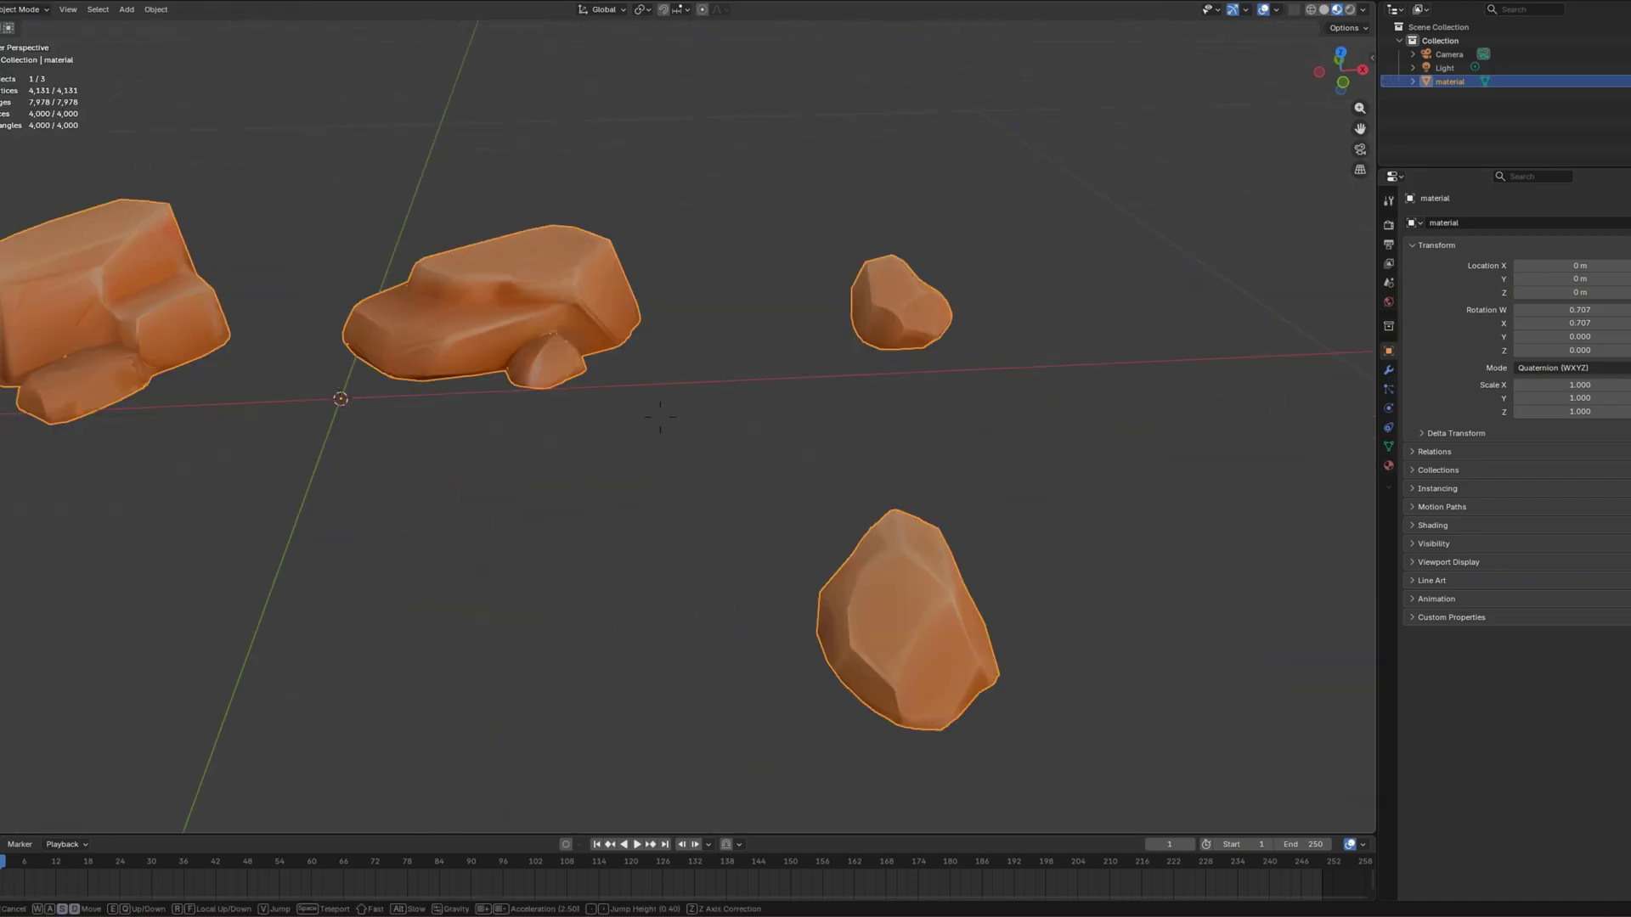
{"action": "left_click", "coordinate": [1311, 9]}
{"action": "left_click", "coordinate": [1337, 9]}
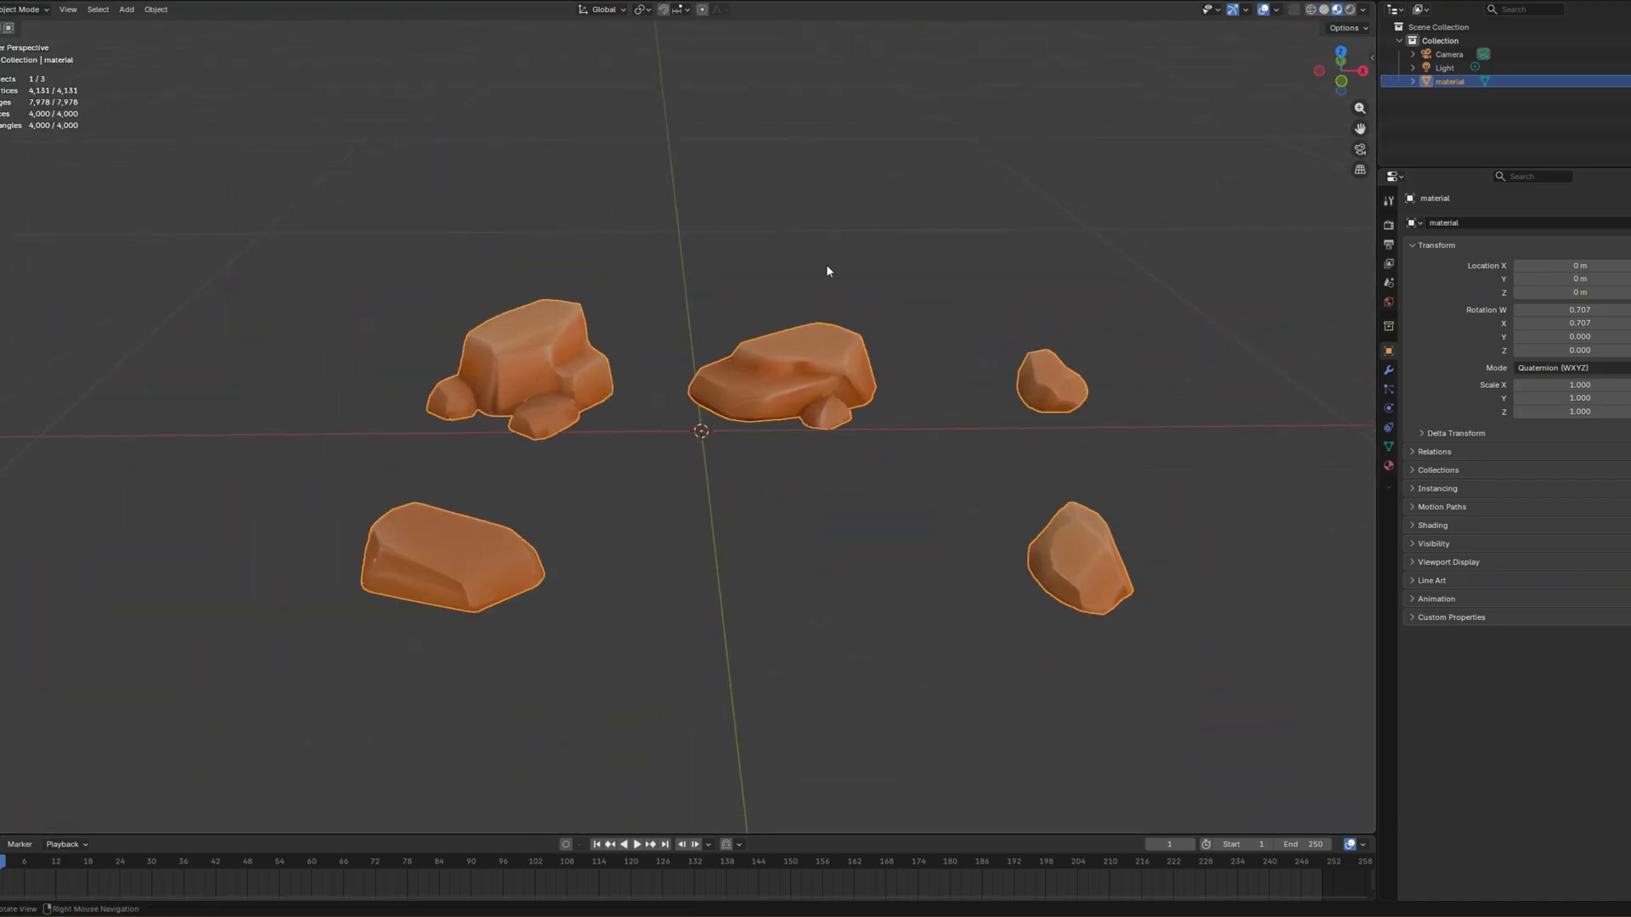
Separate three rocks from the rock mesh into their own objects.
{"action": "key", "text": "Tab"}
{"action": "left_click", "coordinate": [19, 9]}
{"action": "left_click_drag", "start_coordinate": [353, 211], "coordinate": [521, 371]}
{"action": "key", "text": "p"}
{"action": "key", "text": "Return"}
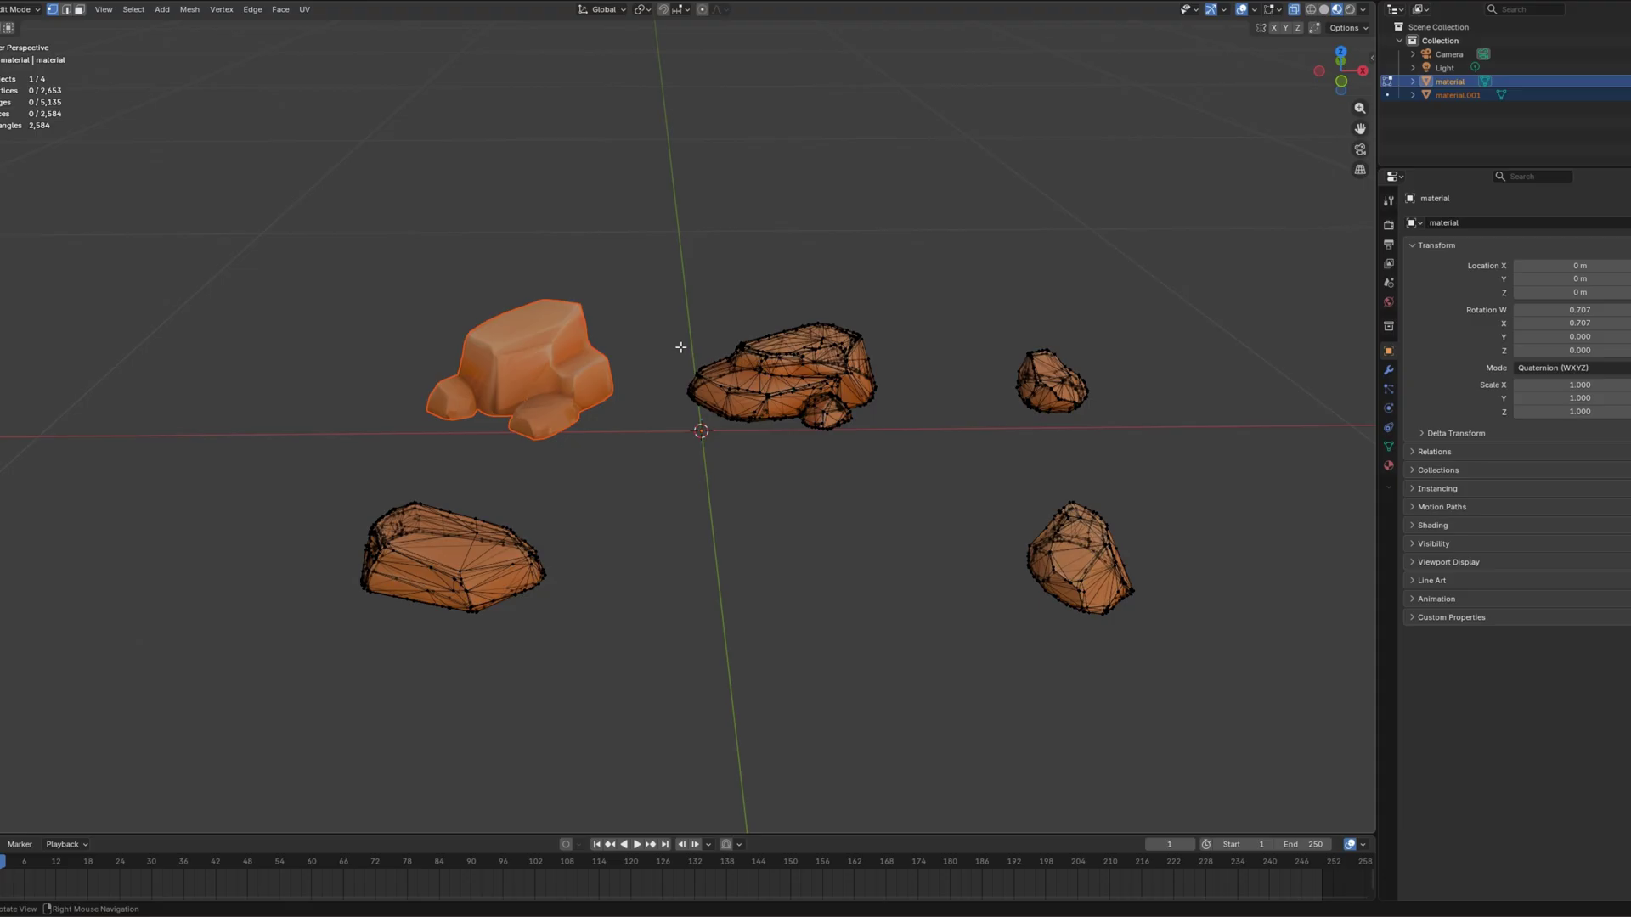
{"action": "left_click_drag", "start_coordinate": [686, 321], "coordinate": [879, 442]}
{"action": "key", "text": "p"}
{"action": "key", "text": "Return"}
{"action": "left_click_drag", "start_coordinate": [979, 301], "coordinate": [1104, 425]}
{"action": "key", "text": "p"}
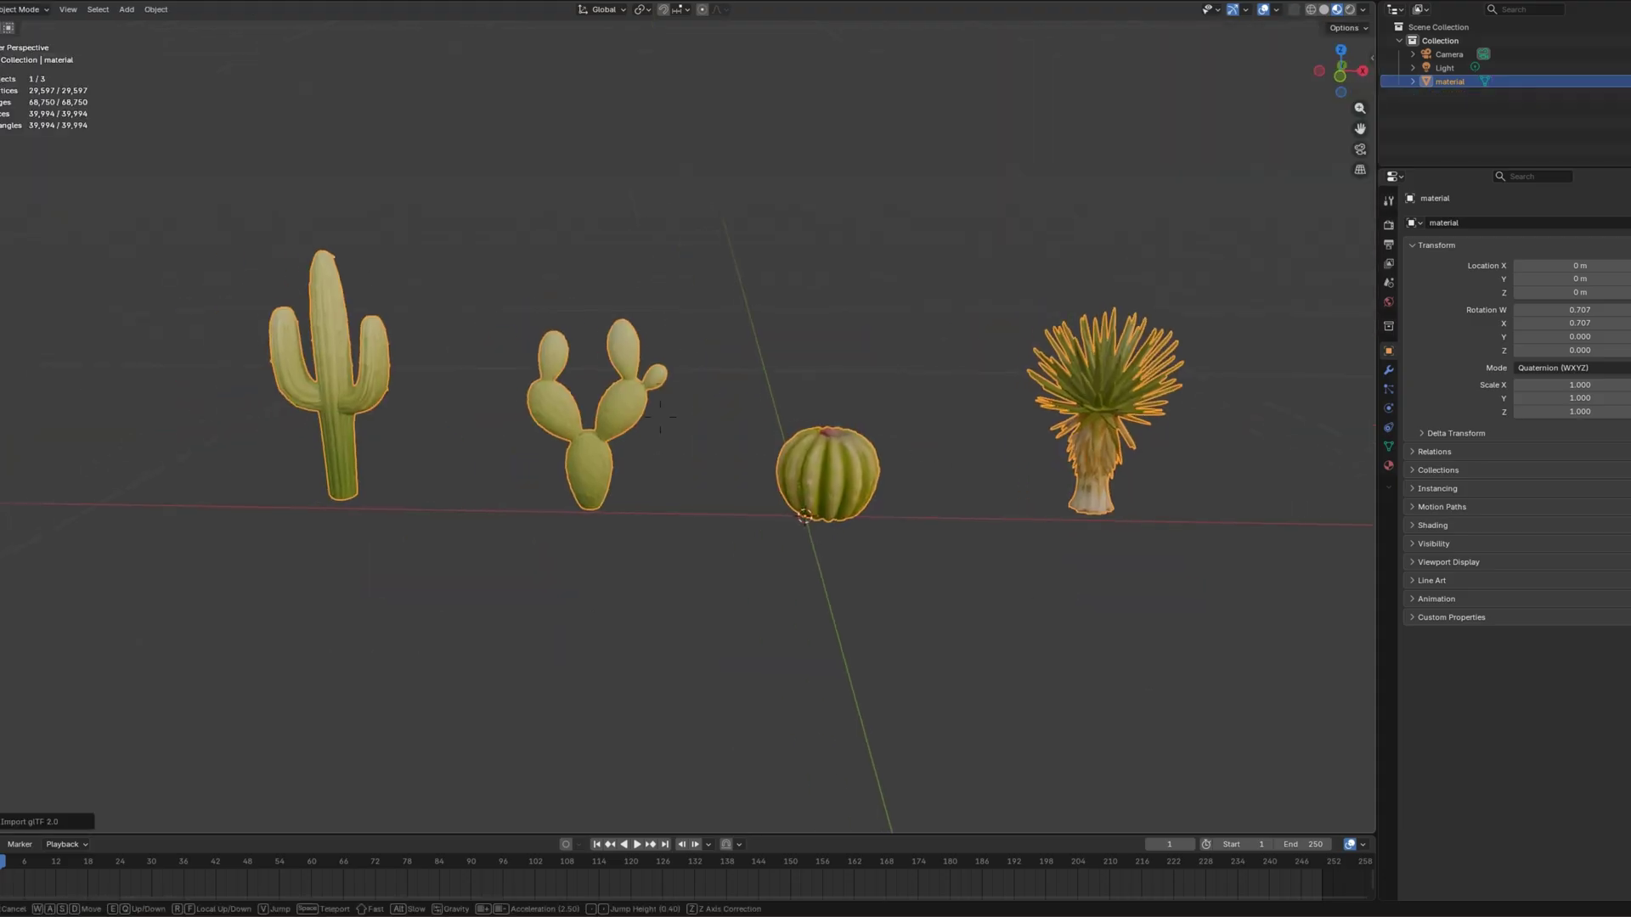
Decimate the cactus mesh geometry to reduce its face count.
{"action": "left_click", "coordinate": [660, 416]}
{"action": "key", "text": "Tab"}
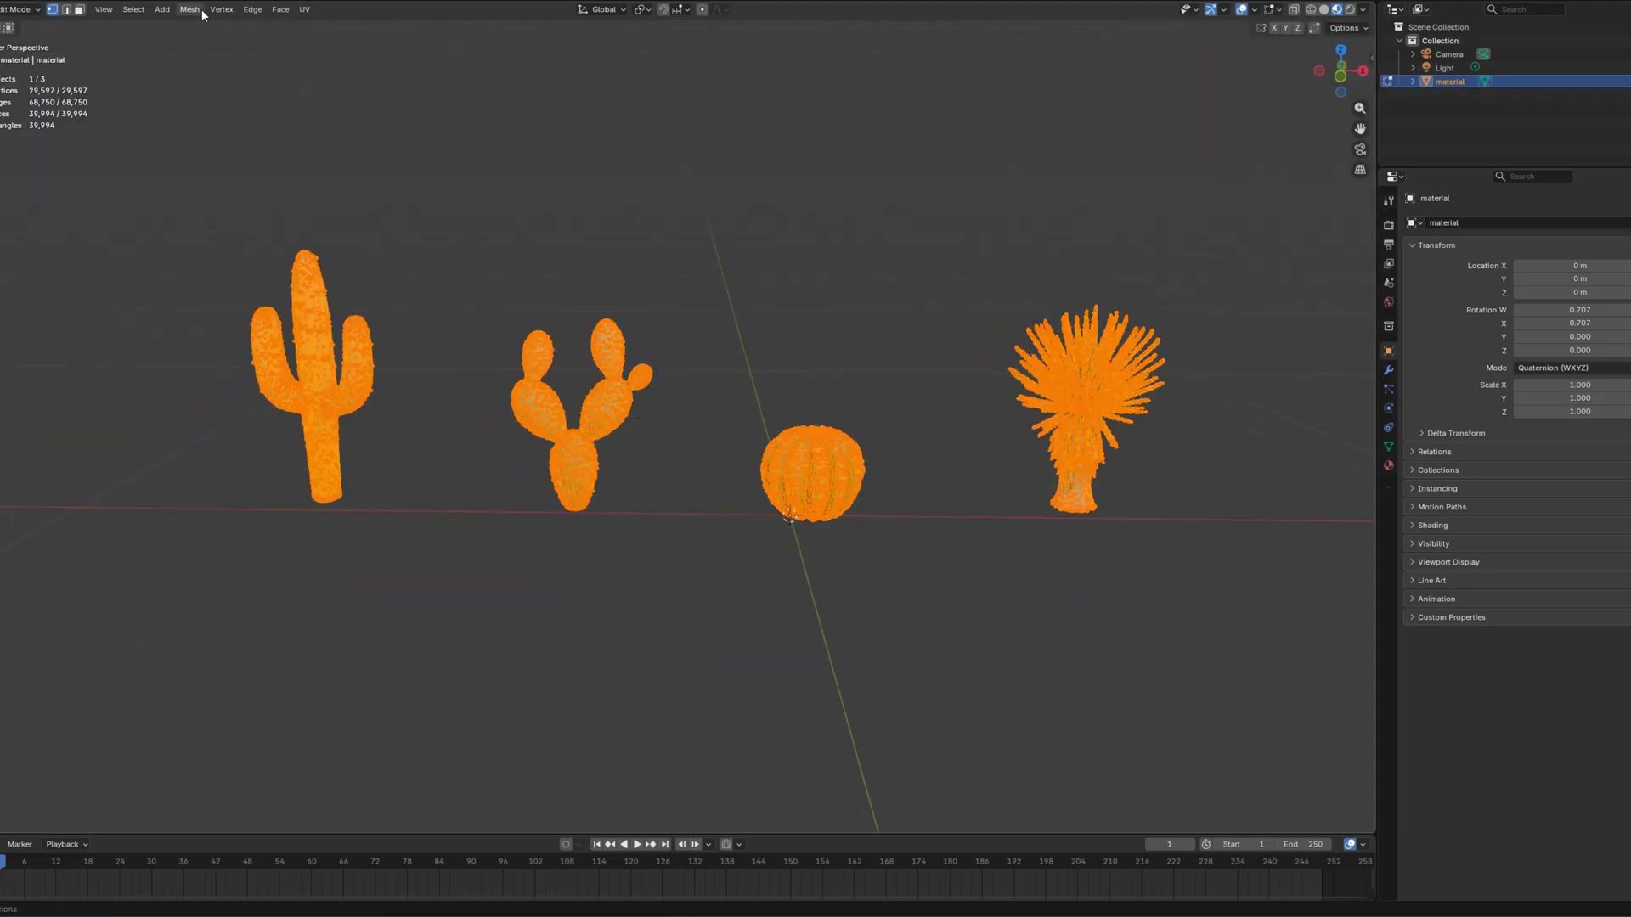
{"action": "left_click", "coordinate": [202, 14]}
{"action": "left_click", "coordinate": [348, 339]}
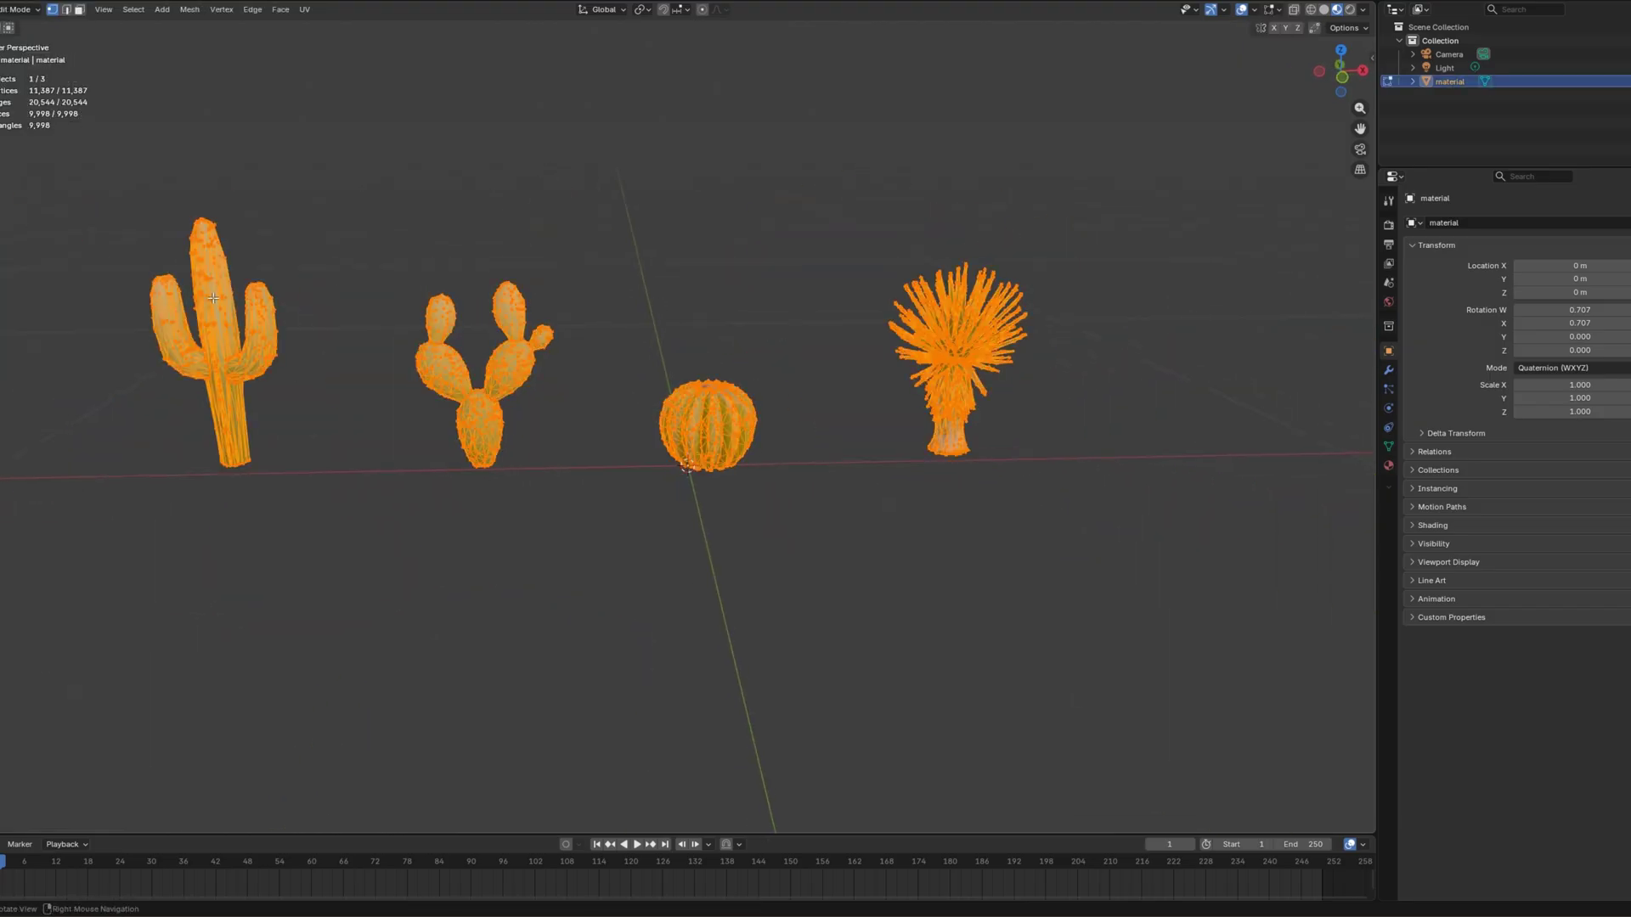
Separate the left cactus into its own object and select the right cactus.
{"action": "left_click_drag", "start_coordinate": [103, 197], "coordinate": [243, 410]}
{"action": "key", "text": "p"}
{"action": "left_click", "coordinate": [314, 524]}
{"action": "left_click_drag", "start_coordinate": [829, 181], "coordinate": [1090, 490]}
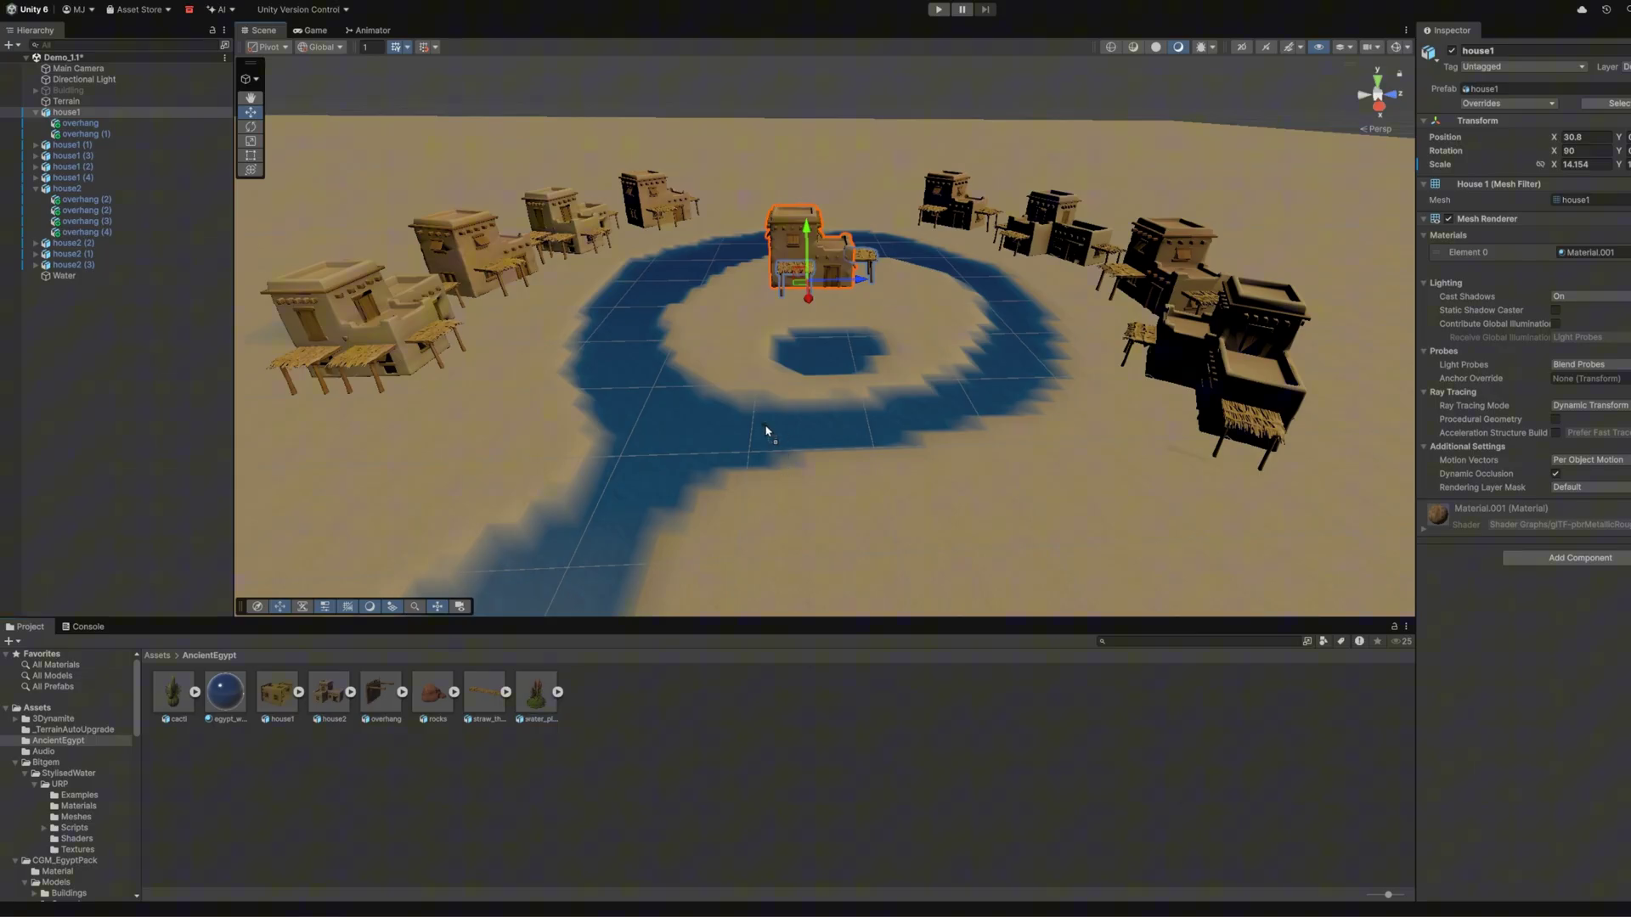
Place the water_plants prefab in the scene, frame it and enlarge it.
{"action": "left_click_drag", "start_coordinate": [766, 431], "coordinate": [766, 432]}
{"action": "key", "text": "f"}
{"action": "left_click_drag", "start_coordinate": [688, 365], "coordinate": [868, 280]}
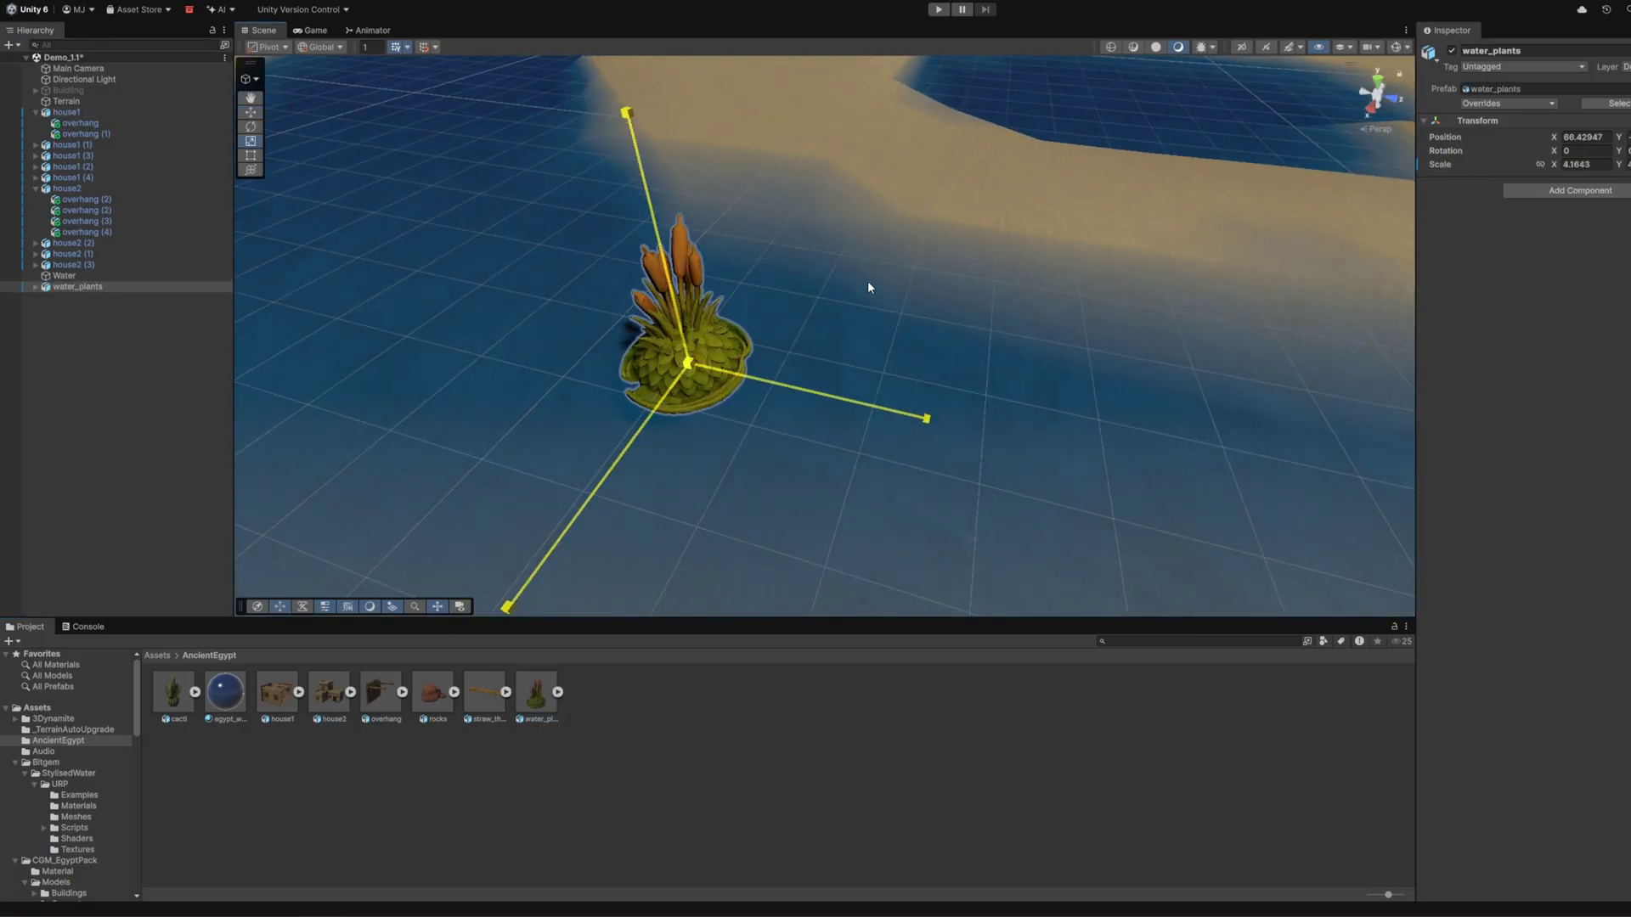
{"action": "scroll", "coordinate": [849, 335], "scroll_direction": "down", "scroll_amount": 5}
{"action": "left_click", "coordinate": [854, 191]}
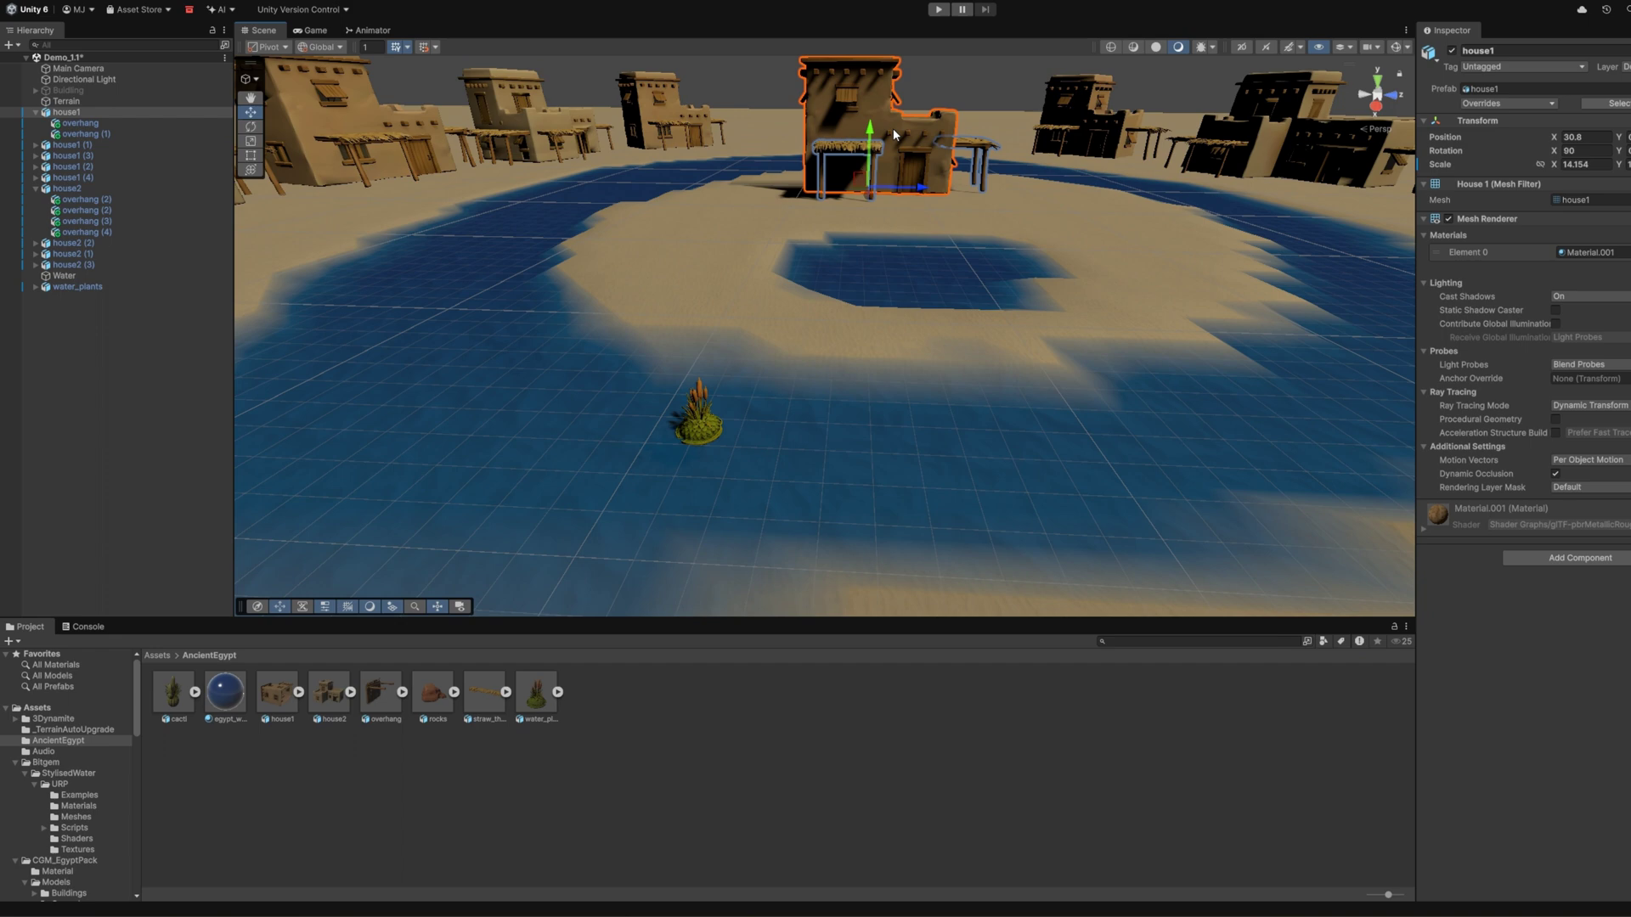
Shift cattails1 sideways along X and move cattails2 up near the bush.
{"action": "left_click", "coordinate": [699, 412]}
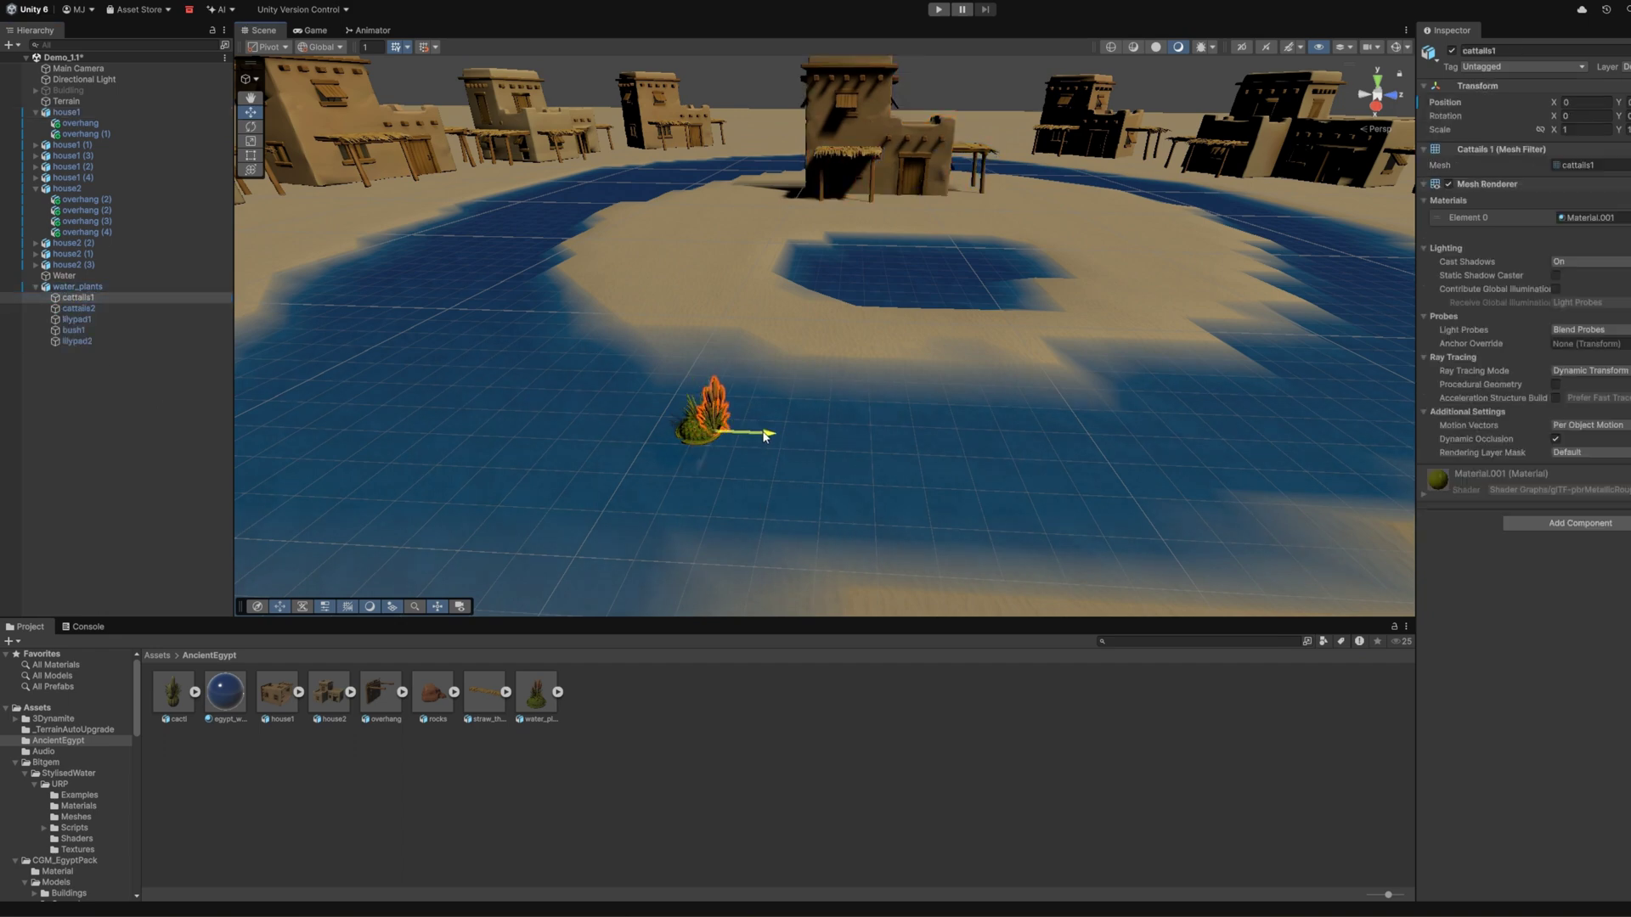
{"action": "left_click_drag", "start_coordinate": [764, 436], "coordinate": [819, 404]}
{"action": "left_click", "coordinate": [699, 413]}
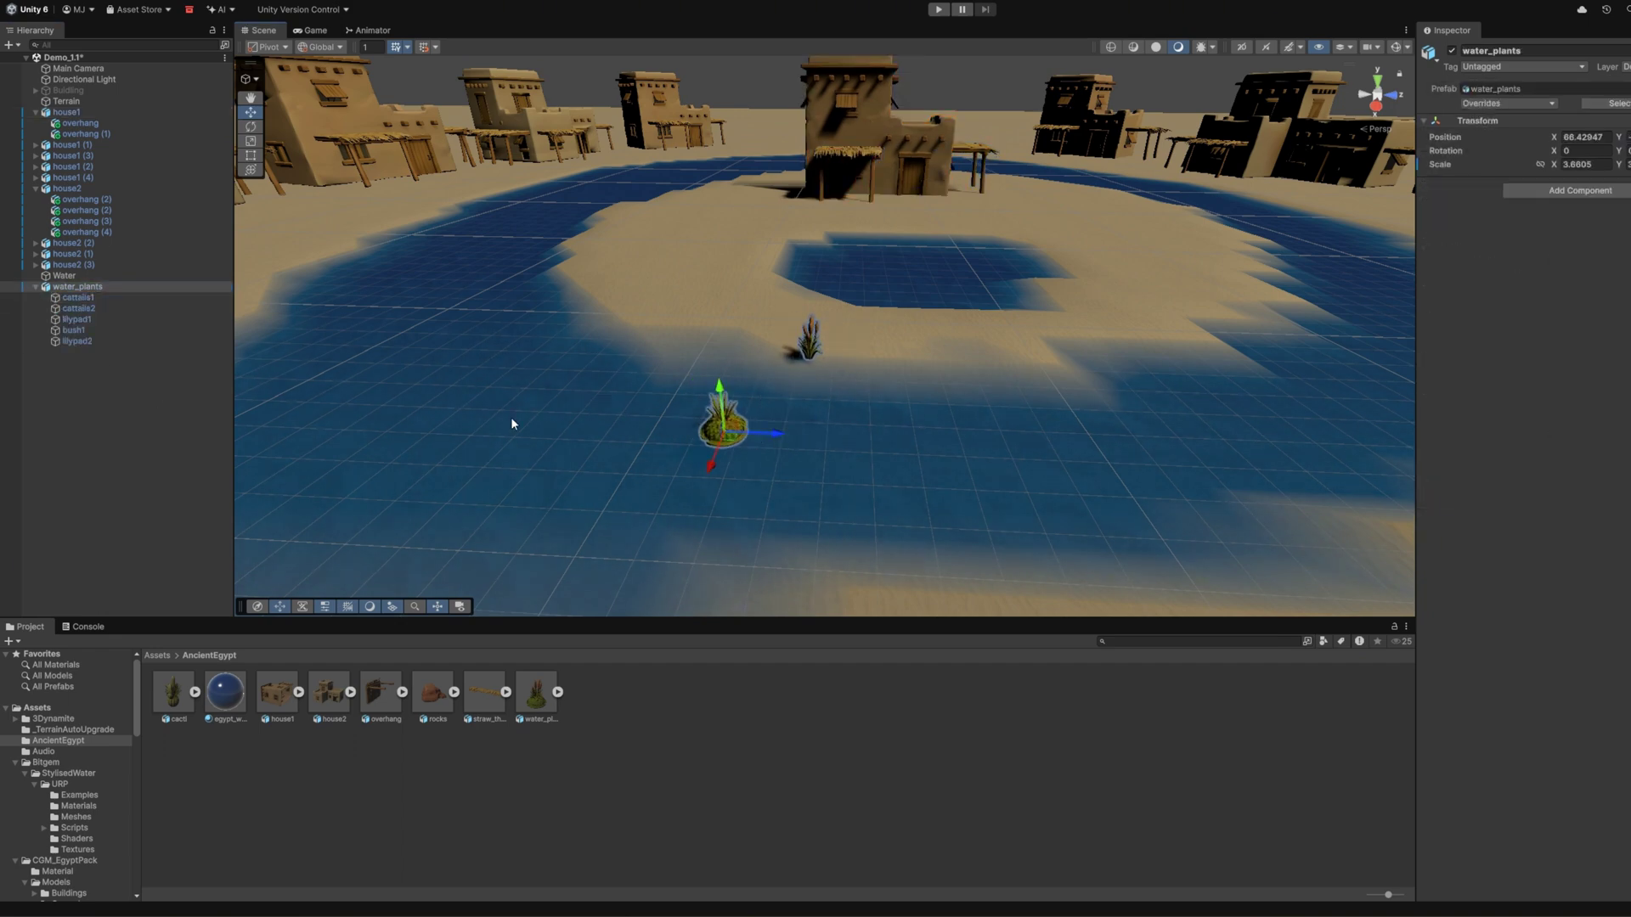
{"action": "left_click", "coordinate": [693, 437]}
{"action": "left_click", "coordinate": [738, 448]}
{"action": "mouse_move", "coordinate": [742, 452]}
{"action": "left_mouse_down"}
{"action": "mouse_move", "coordinate": [834, 463]}
{"action": "mouse_move", "coordinate": [839, 393]}
{"action": "left_mouse_up"}
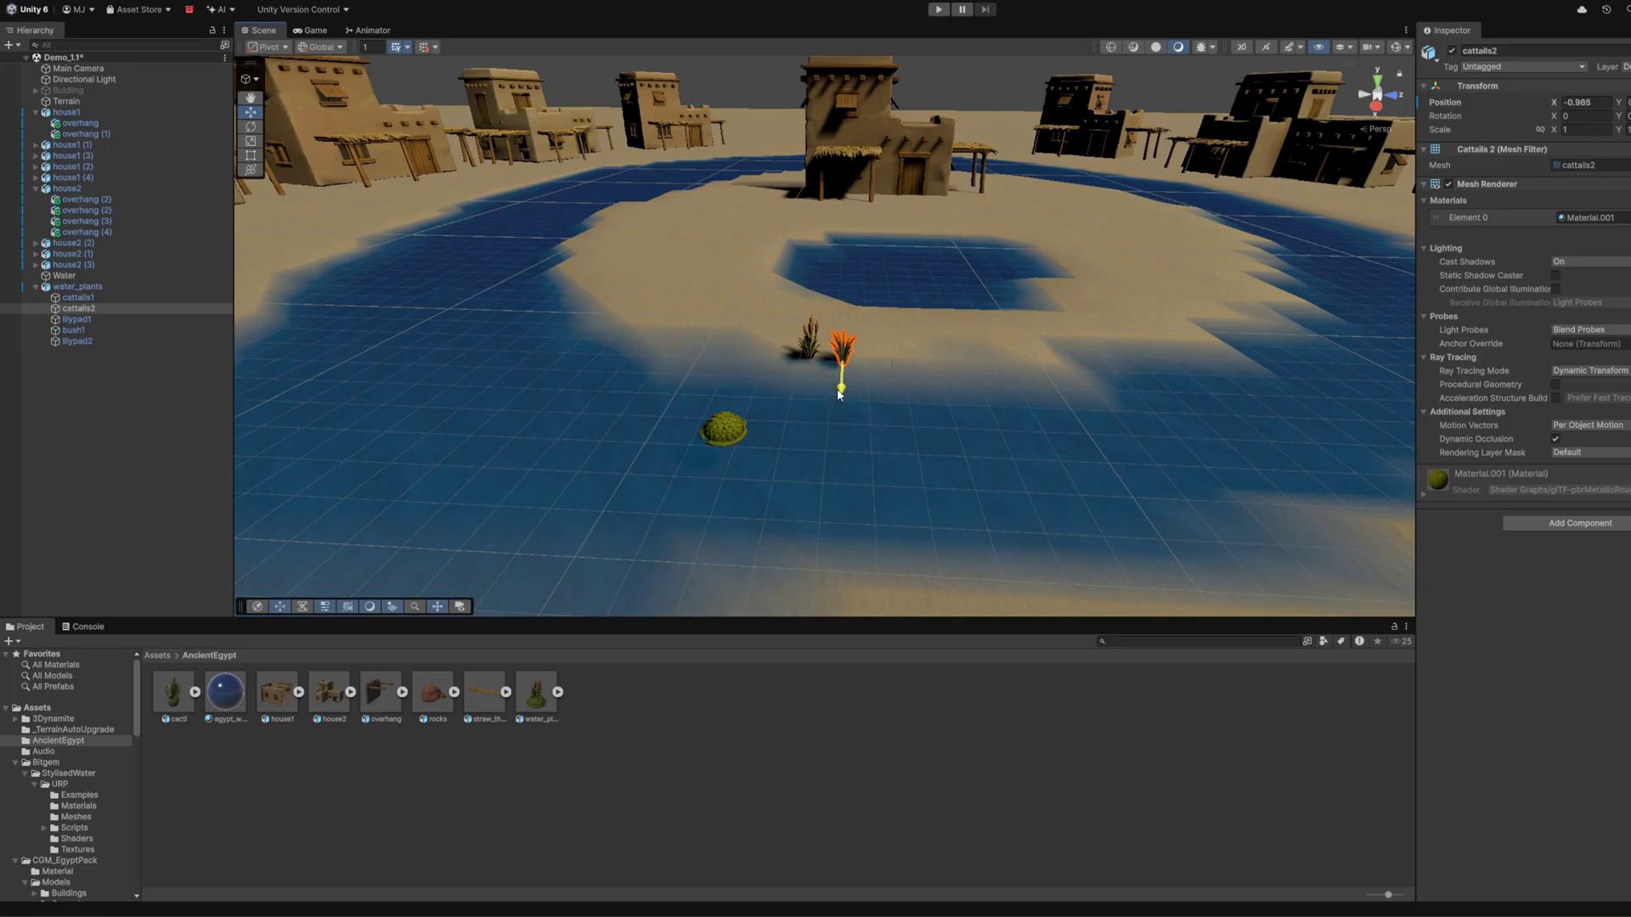
Slide lilypad1 right, move the bush near the cattails, and shift the group toward the camera.
{"action": "left_click", "coordinate": [720, 429]}
{"action": "left_click_drag", "start_coordinate": [769, 442], "coordinate": [954, 455]}
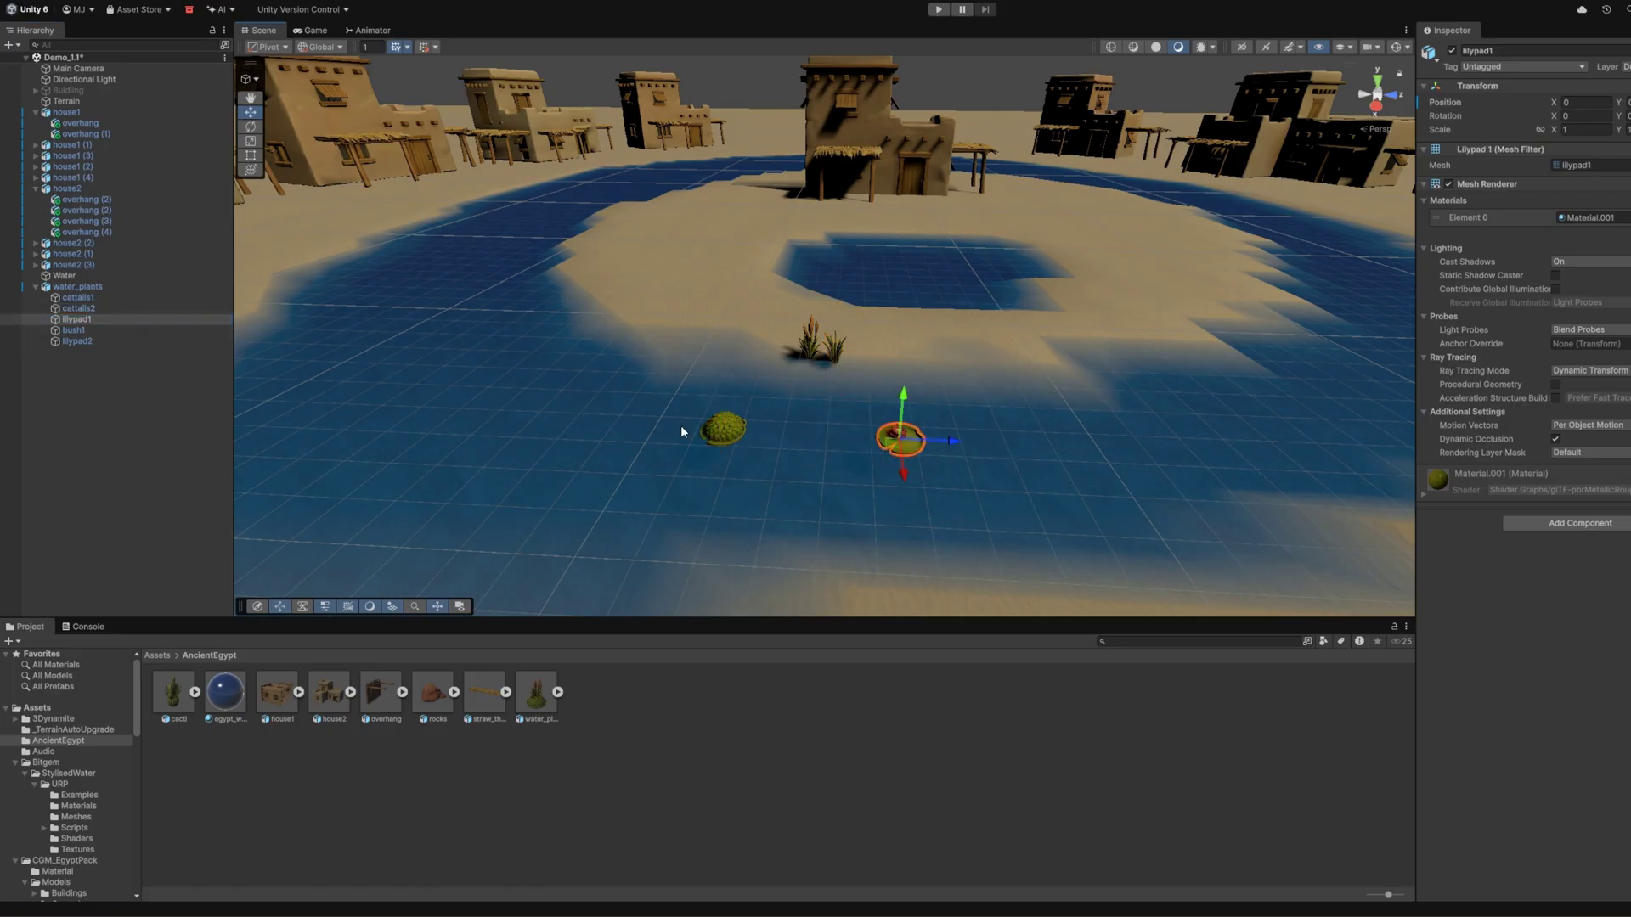
{"action": "left_click", "coordinate": [723, 429]}
{"action": "left_click_drag", "start_coordinate": [723, 450], "coordinate": [783, 350]}
{"action": "left_click", "coordinate": [718, 441]}
{"action": "left_click_drag", "start_coordinate": [719, 462], "coordinate": [711, 493]}
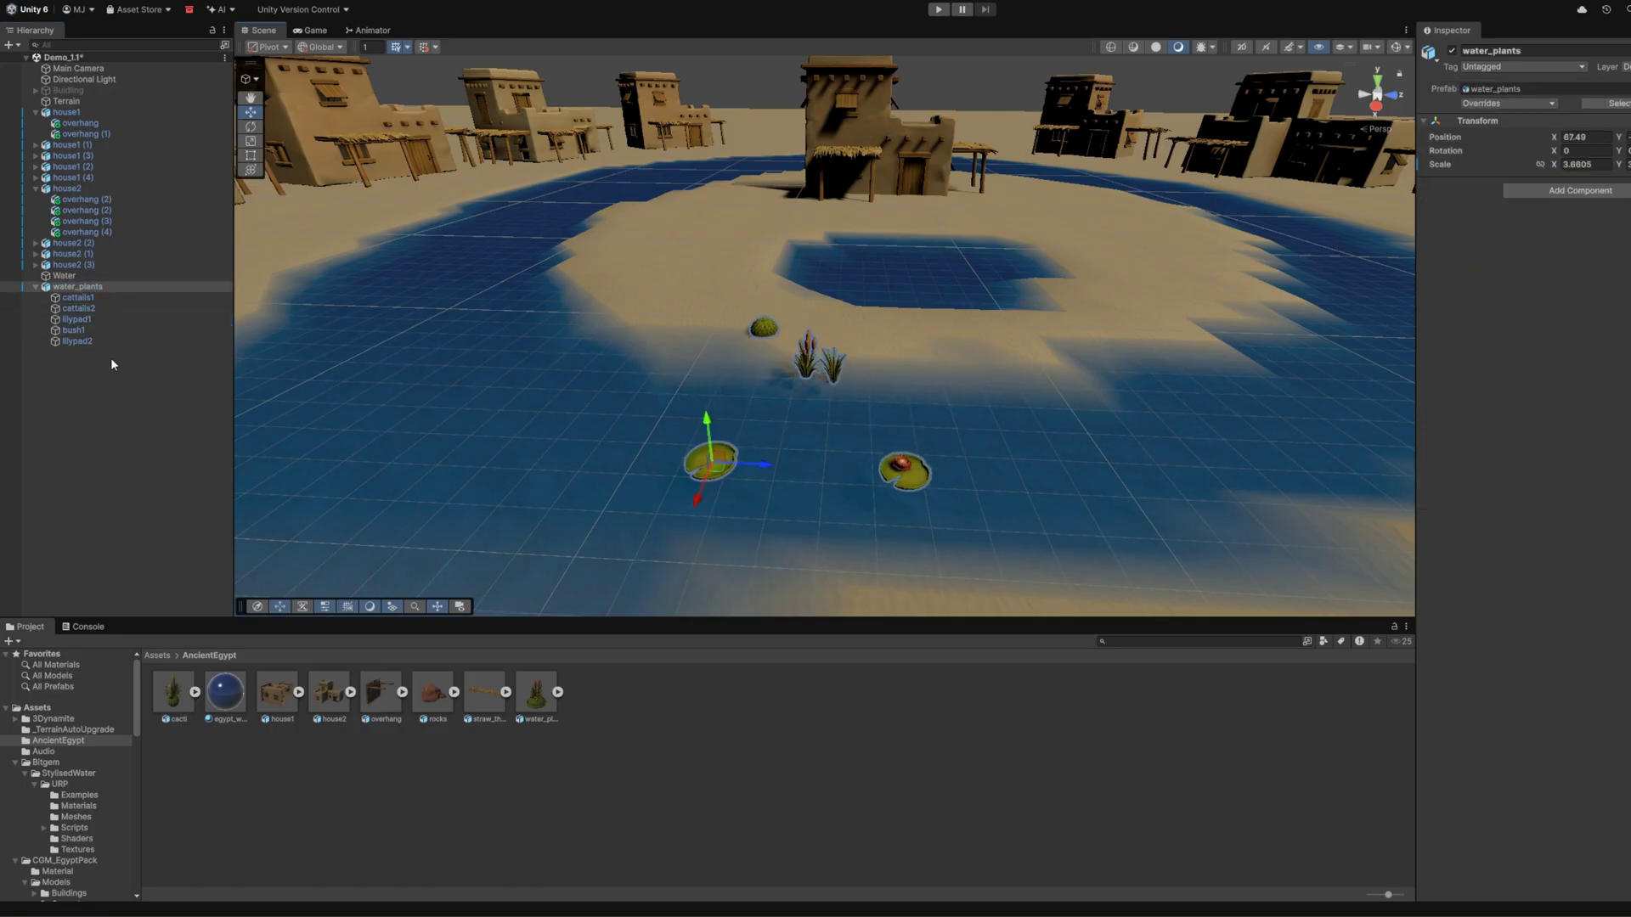
Nudge the first lily pad back closer to the cluster.
{"action": "left_click", "coordinate": [132, 344]}
{"action": "left_click", "coordinate": [902, 451]}
{"action": "mouse_move", "coordinate": [902, 451]}
{"action": "left_mouse_down", "text": "alt"}
{"action": "mouse_move", "coordinate": [920, 457]}
{"action": "mouse_move", "coordinate": [855, 444]}
{"action": "left_mouse_up", "text": "alt"}
{"action": "scroll", "coordinate": [855, 444], "scroll_direction": "up", "scroll_amount": 5}
{"action": "left_click", "coordinate": [884, 412]}
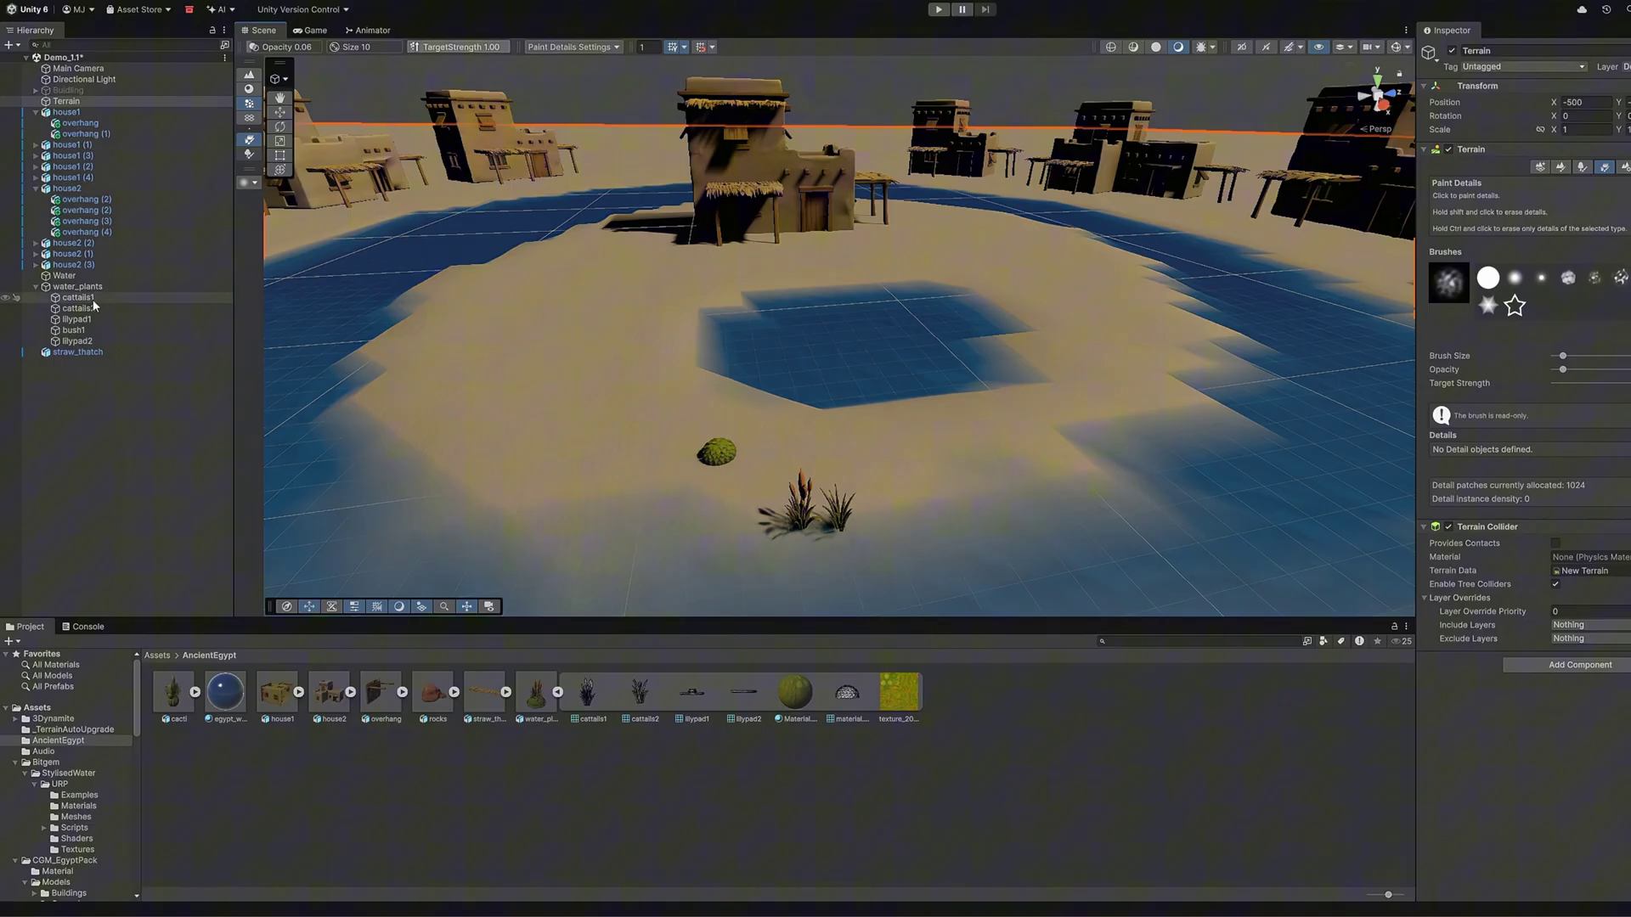
Save cattails1 as a prefab and add it to the terrain as a detail mesh.
{"action": "left_click", "coordinate": [76, 299]}
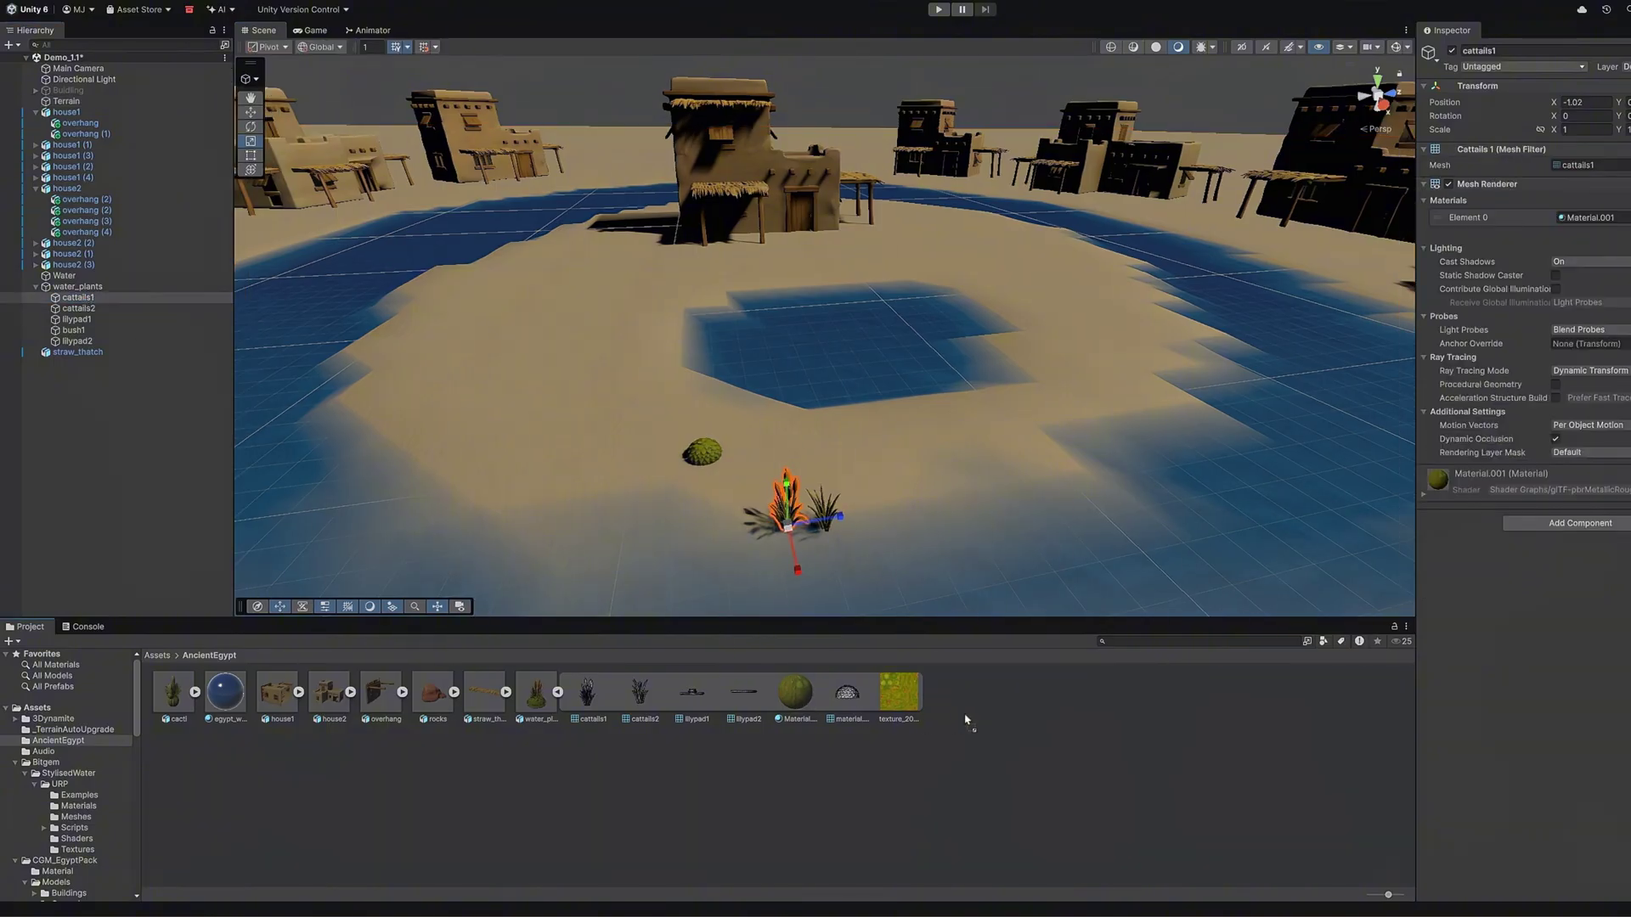
{"action": "left_click_drag", "start_coordinate": [966, 721], "coordinate": [966, 720]}
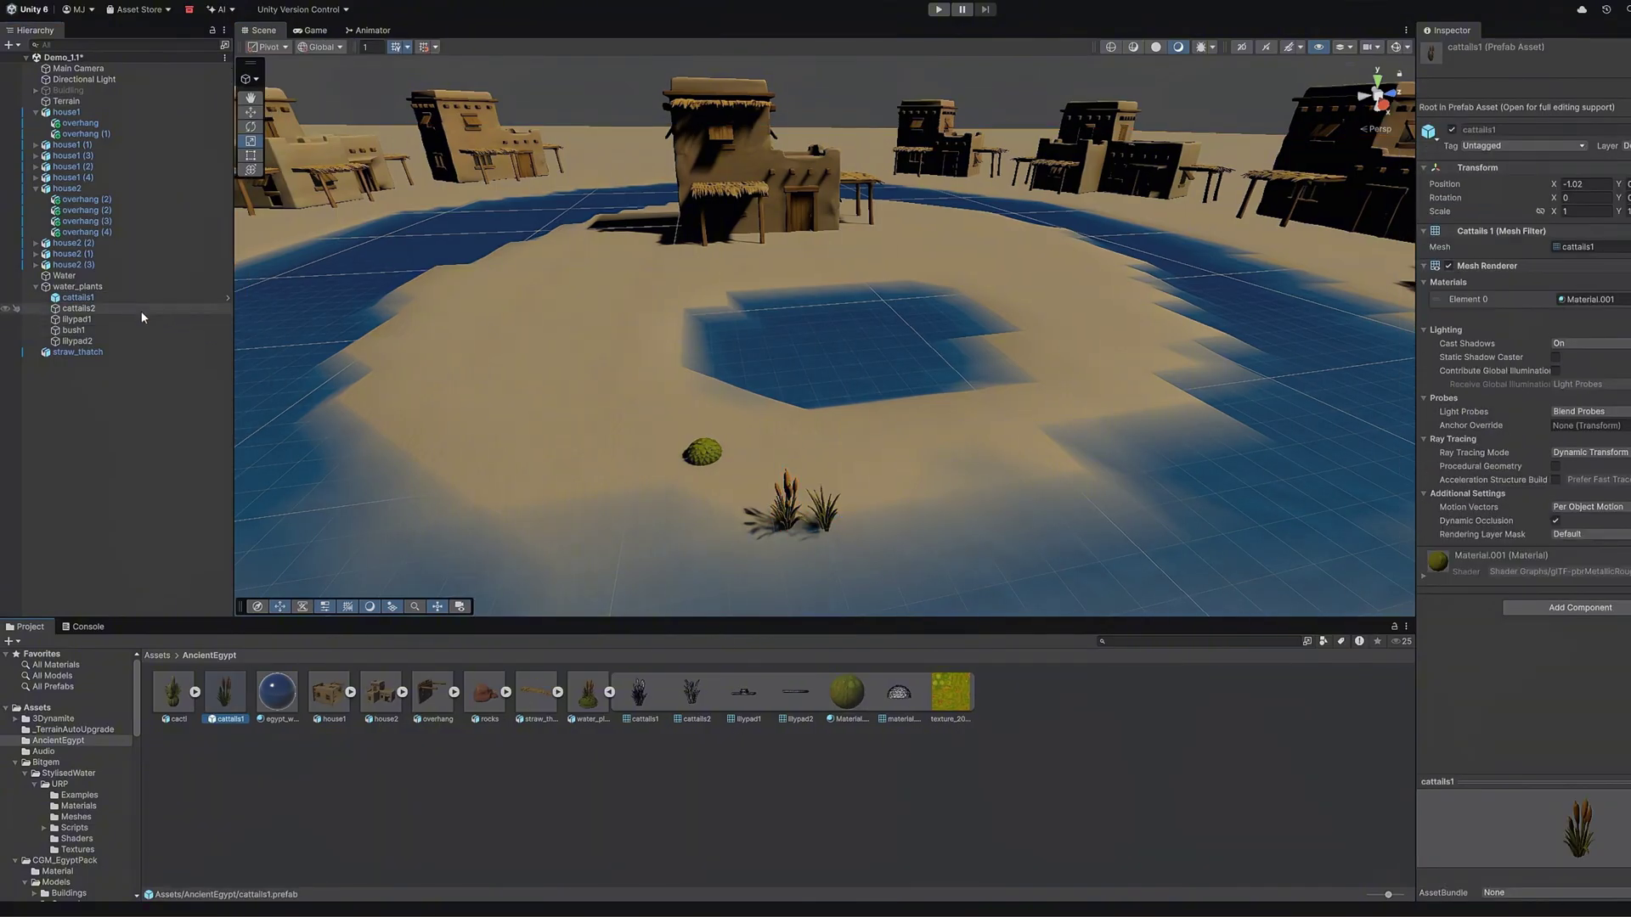
{"action": "left_click", "coordinate": [884, 144]}
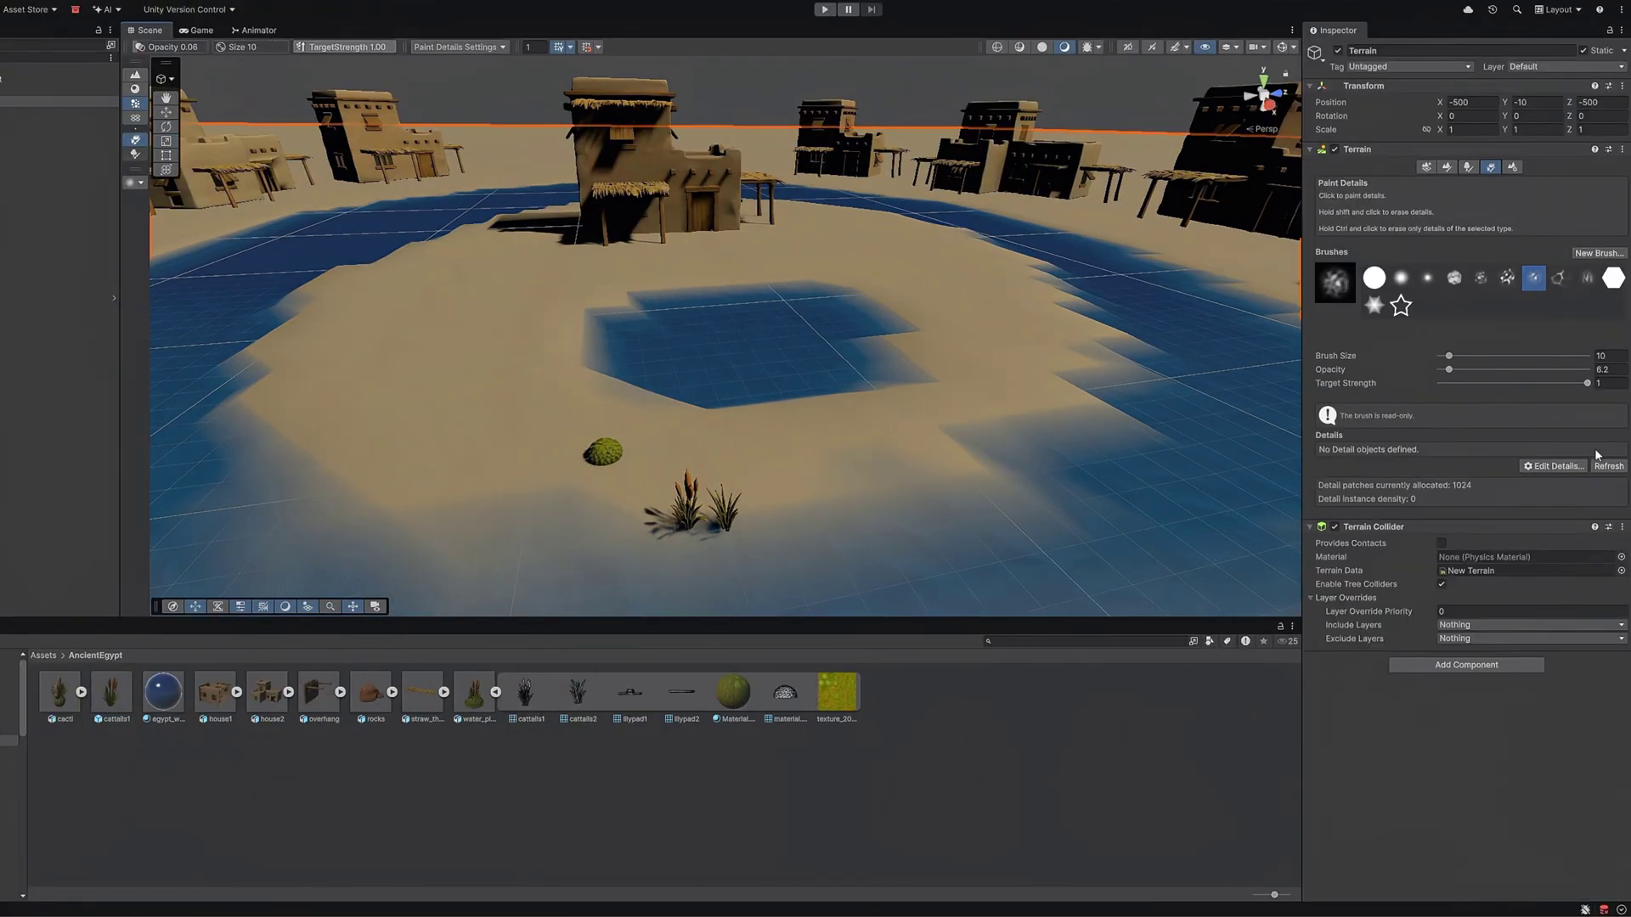
{"action": "left_click", "coordinate": [1567, 472]}
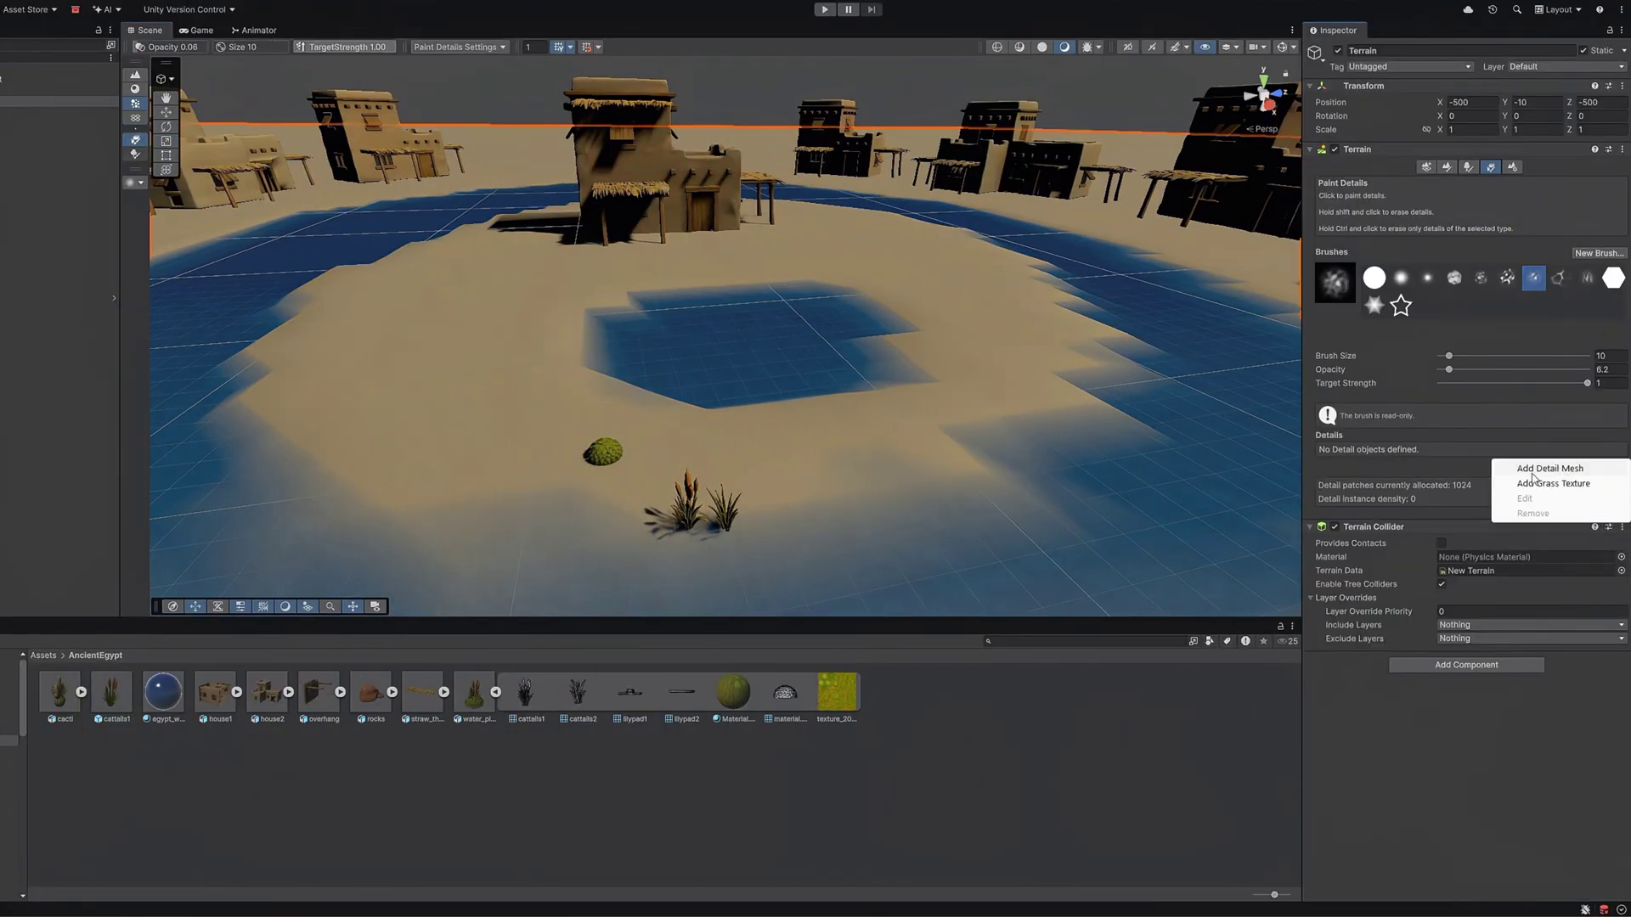
{"action": "left_click", "coordinate": [1532, 470]}
{"action": "left_click_drag", "start_coordinate": [115, 707], "coordinate": [966, 227]}
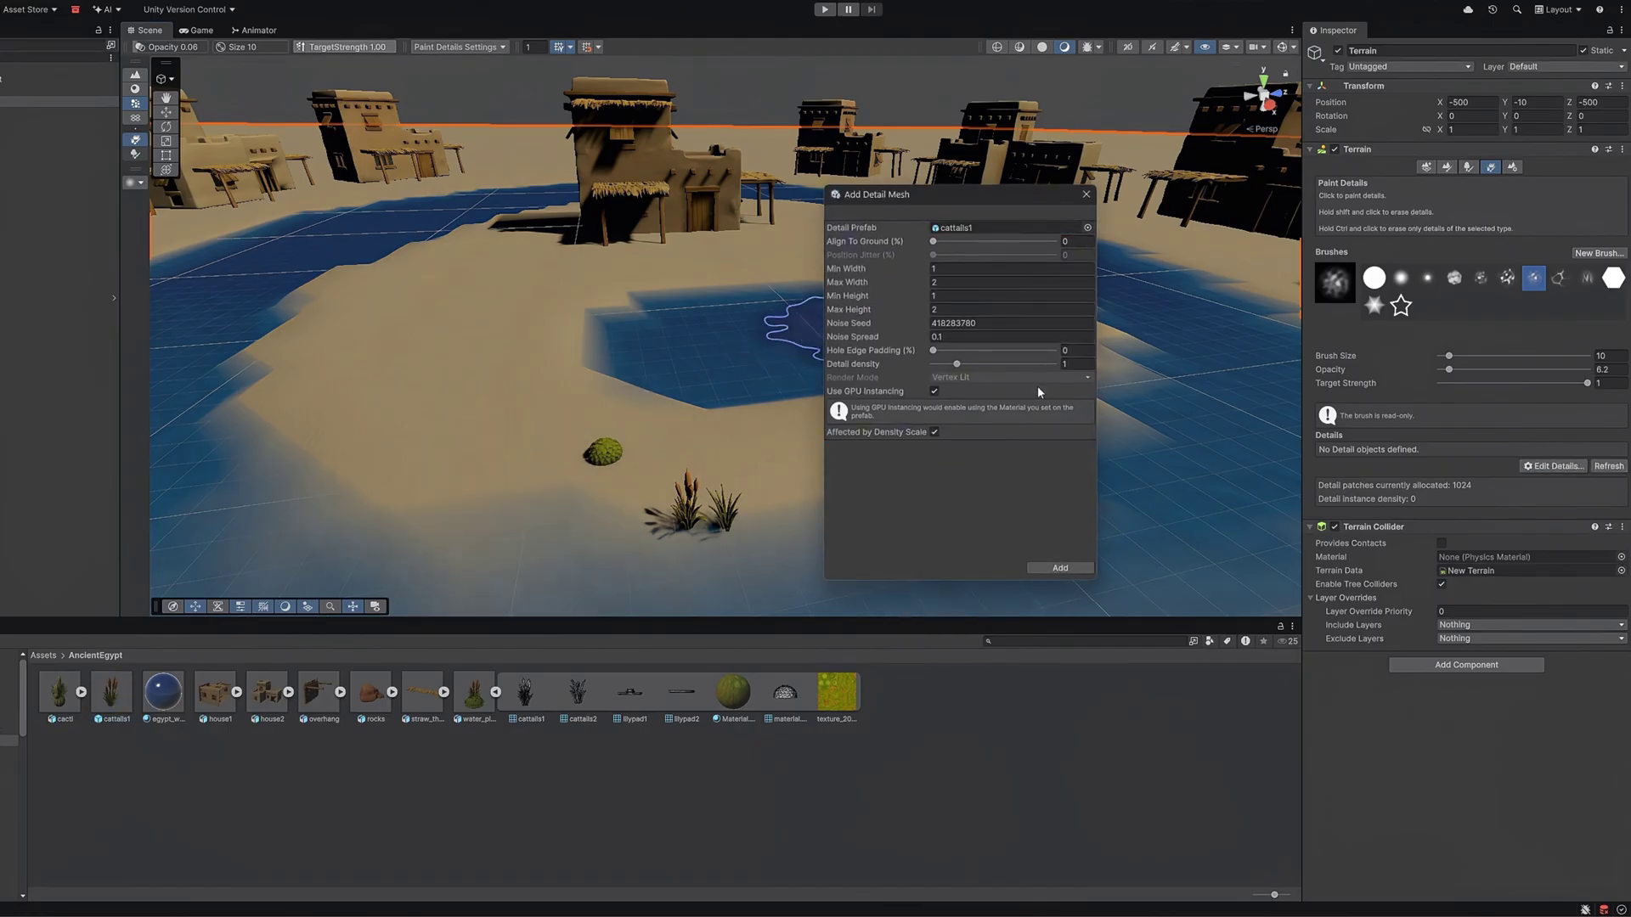
{"action": "left_click", "coordinate": [1050, 569]}
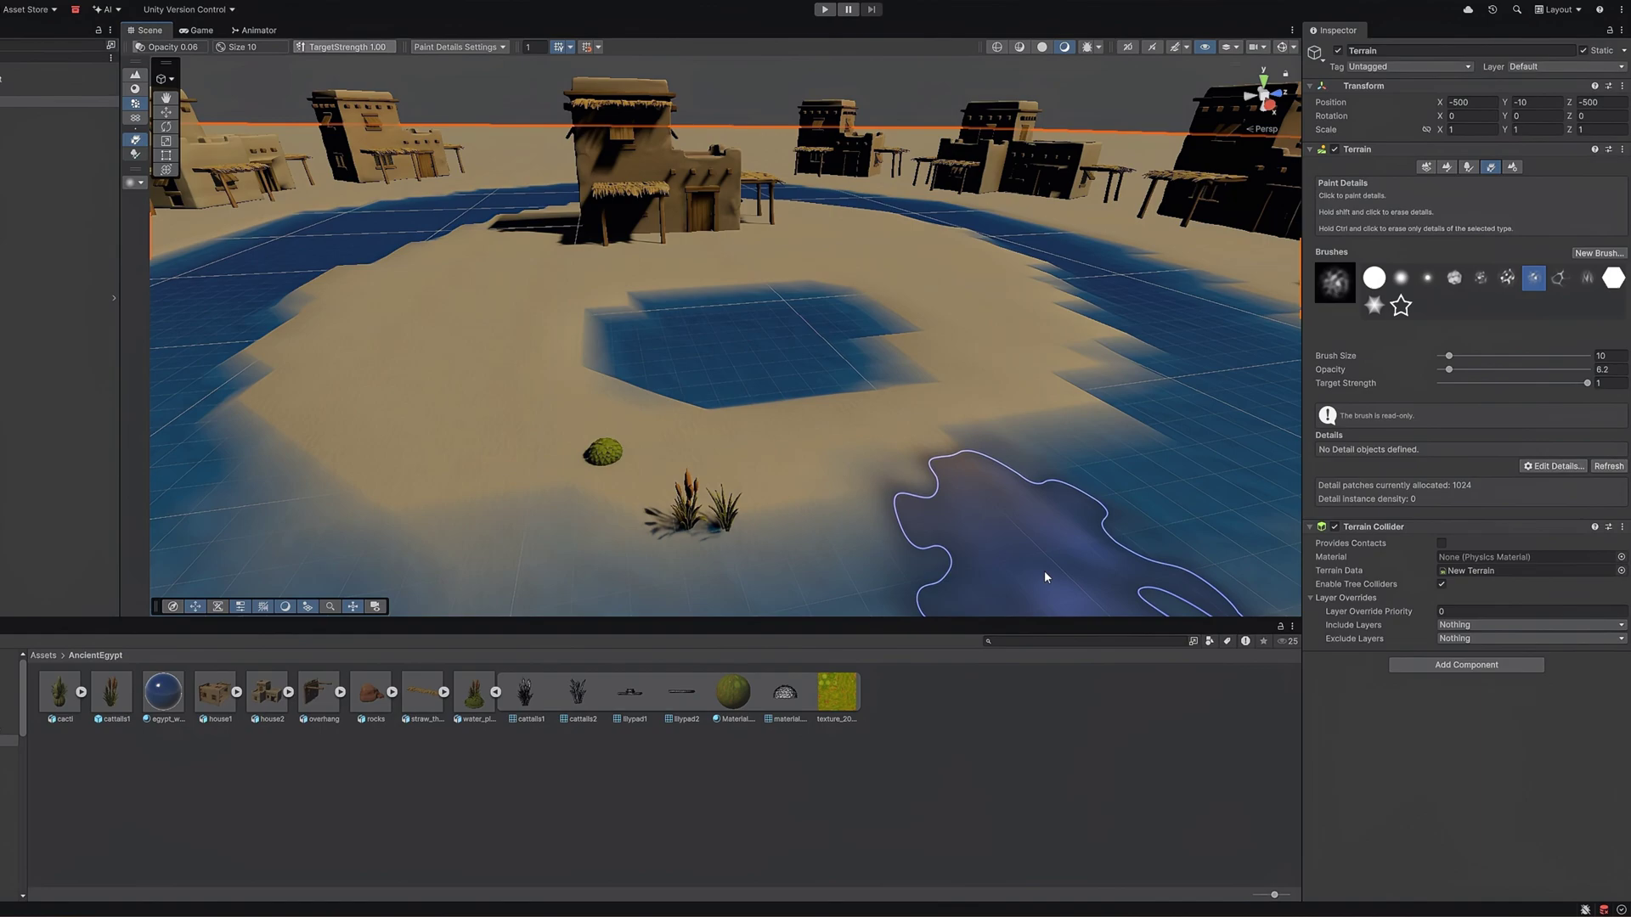
Paint a patch of cattails across the sand, then undo it.
{"action": "mouse_move", "coordinate": [1050, 575]}
{"action": "left_mouse_down"}
{"action": "mouse_move", "coordinate": [895, 476]}
{"action": "mouse_move", "coordinate": [1092, 375]}
{"action": "left_mouse_up"}
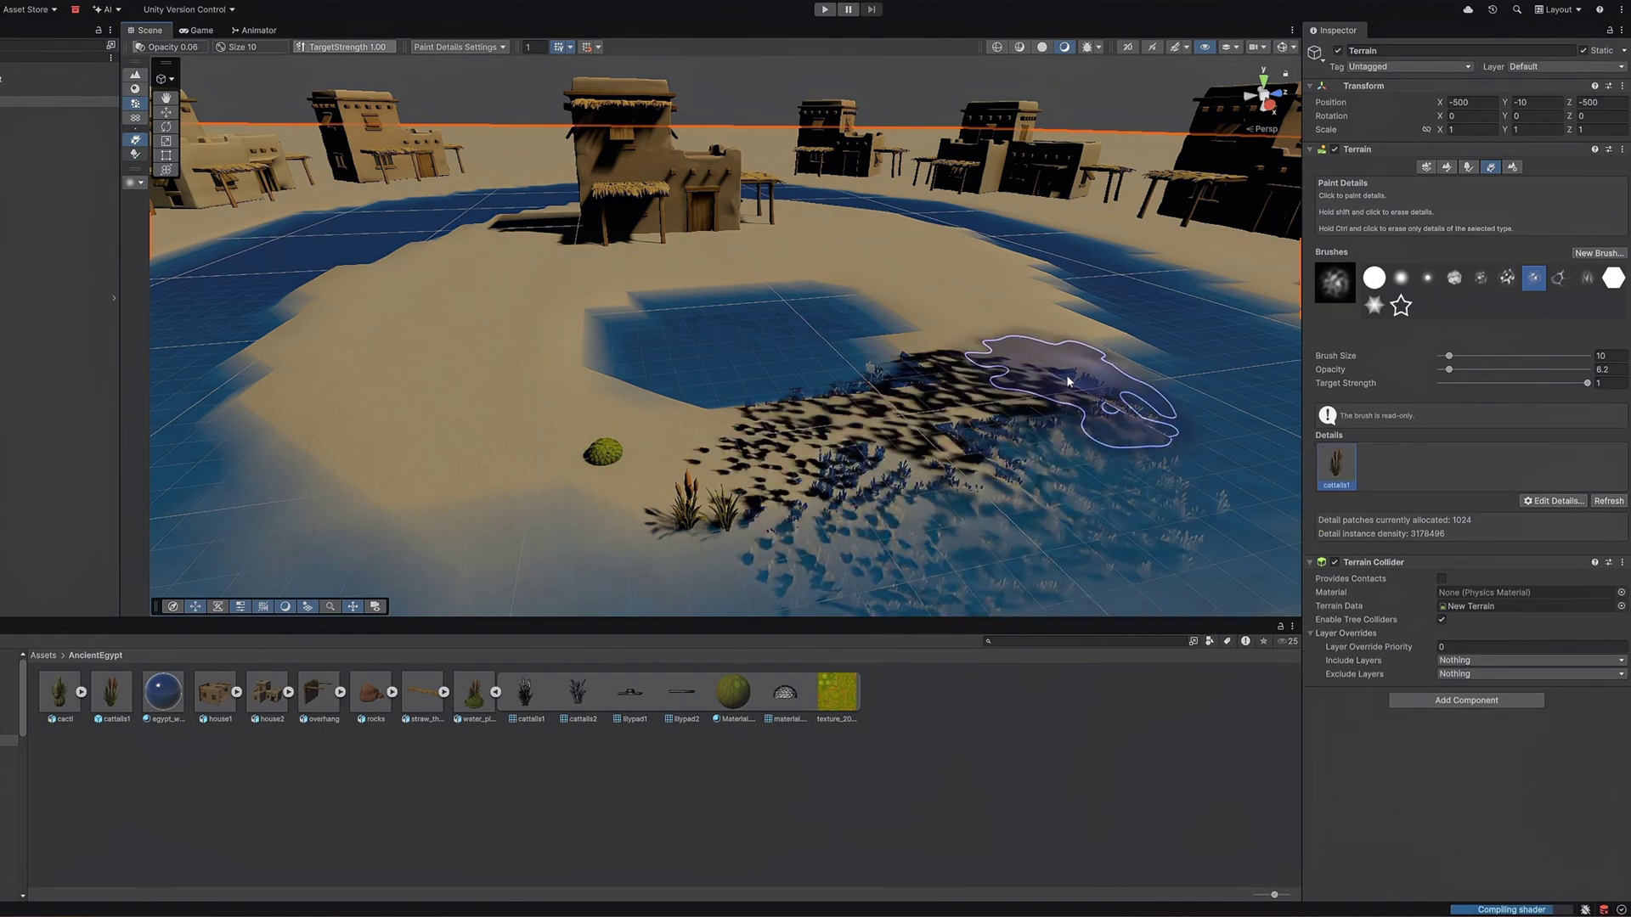
{"action": "mouse_move", "coordinate": [1093, 375]}
{"action": "right_mouse_down"}
{"action": "mouse_move", "coordinate": [1042, 482]}
{"action": "mouse_move", "coordinate": [988, 470]}
{"action": "right_mouse_up"}
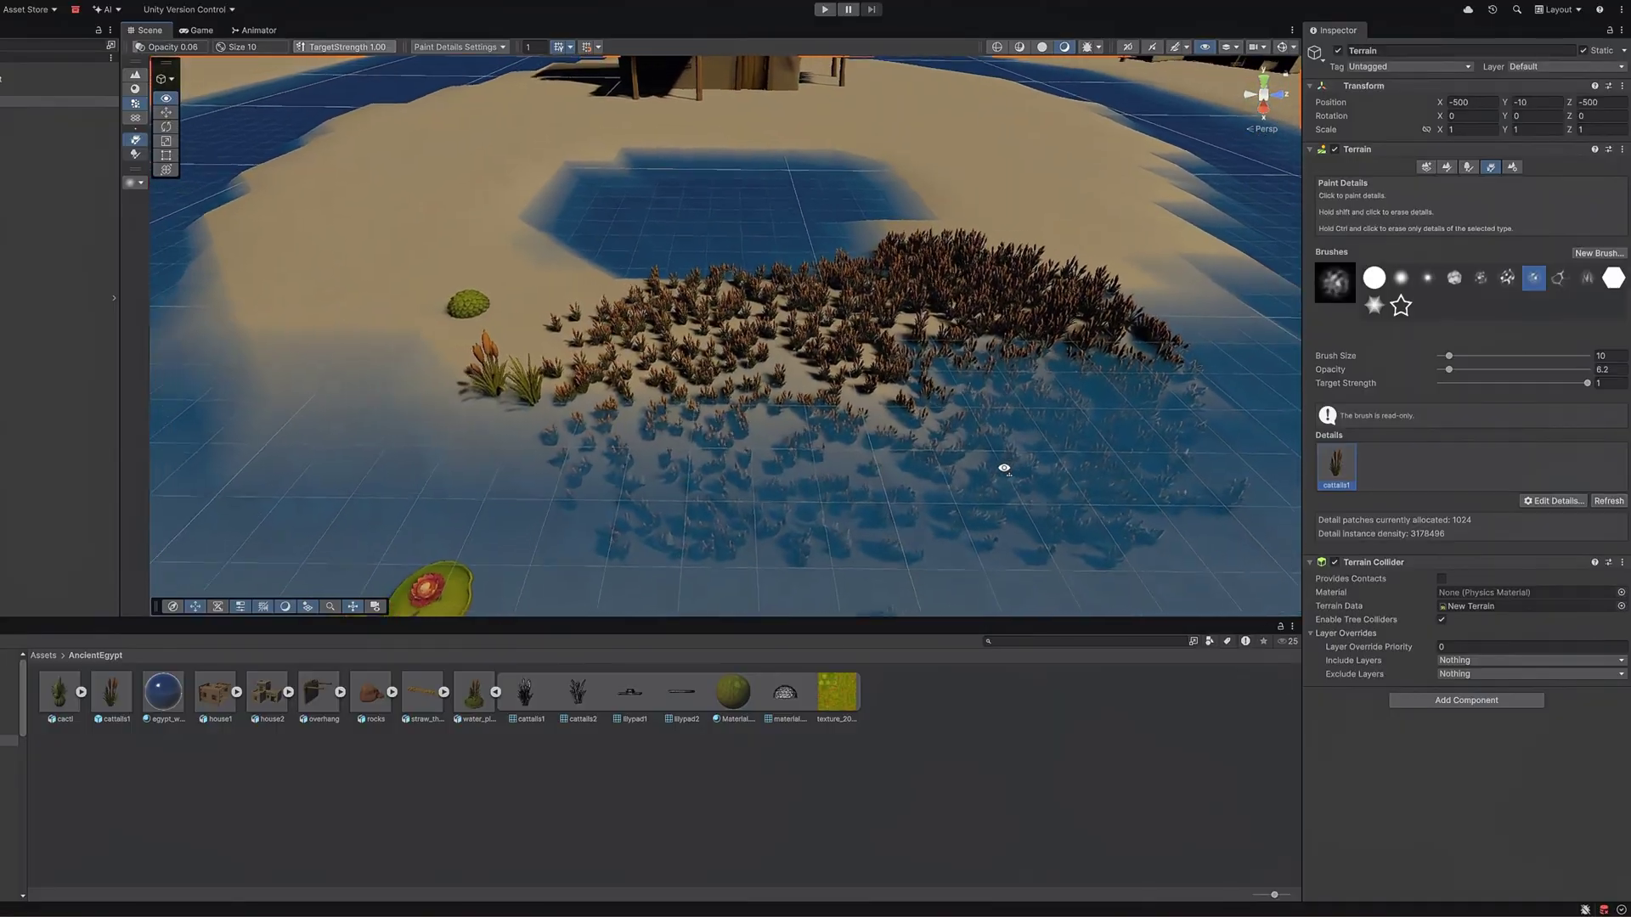
{"action": "right_click_drag", "start_coordinate": [988, 470], "coordinate": [1004, 467]}
{"action": "key", "text": "ctrl+z"}
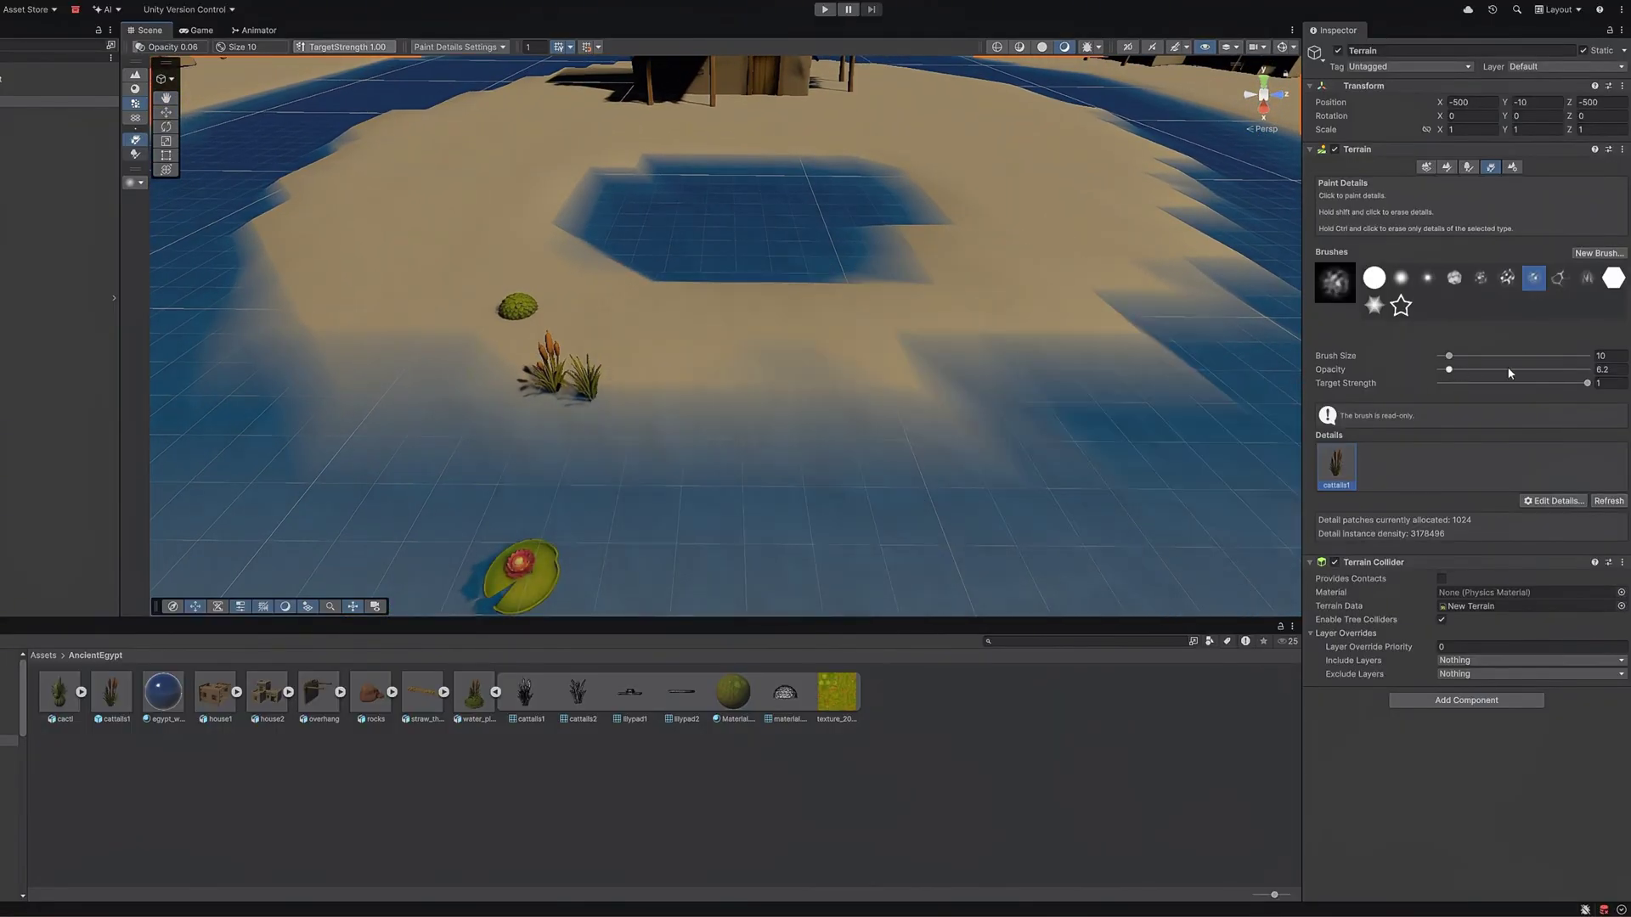
Set the cattail detail widths and heights to 2–4 and paint a small cluster.
{"action": "left_click", "coordinate": [1542, 503]}
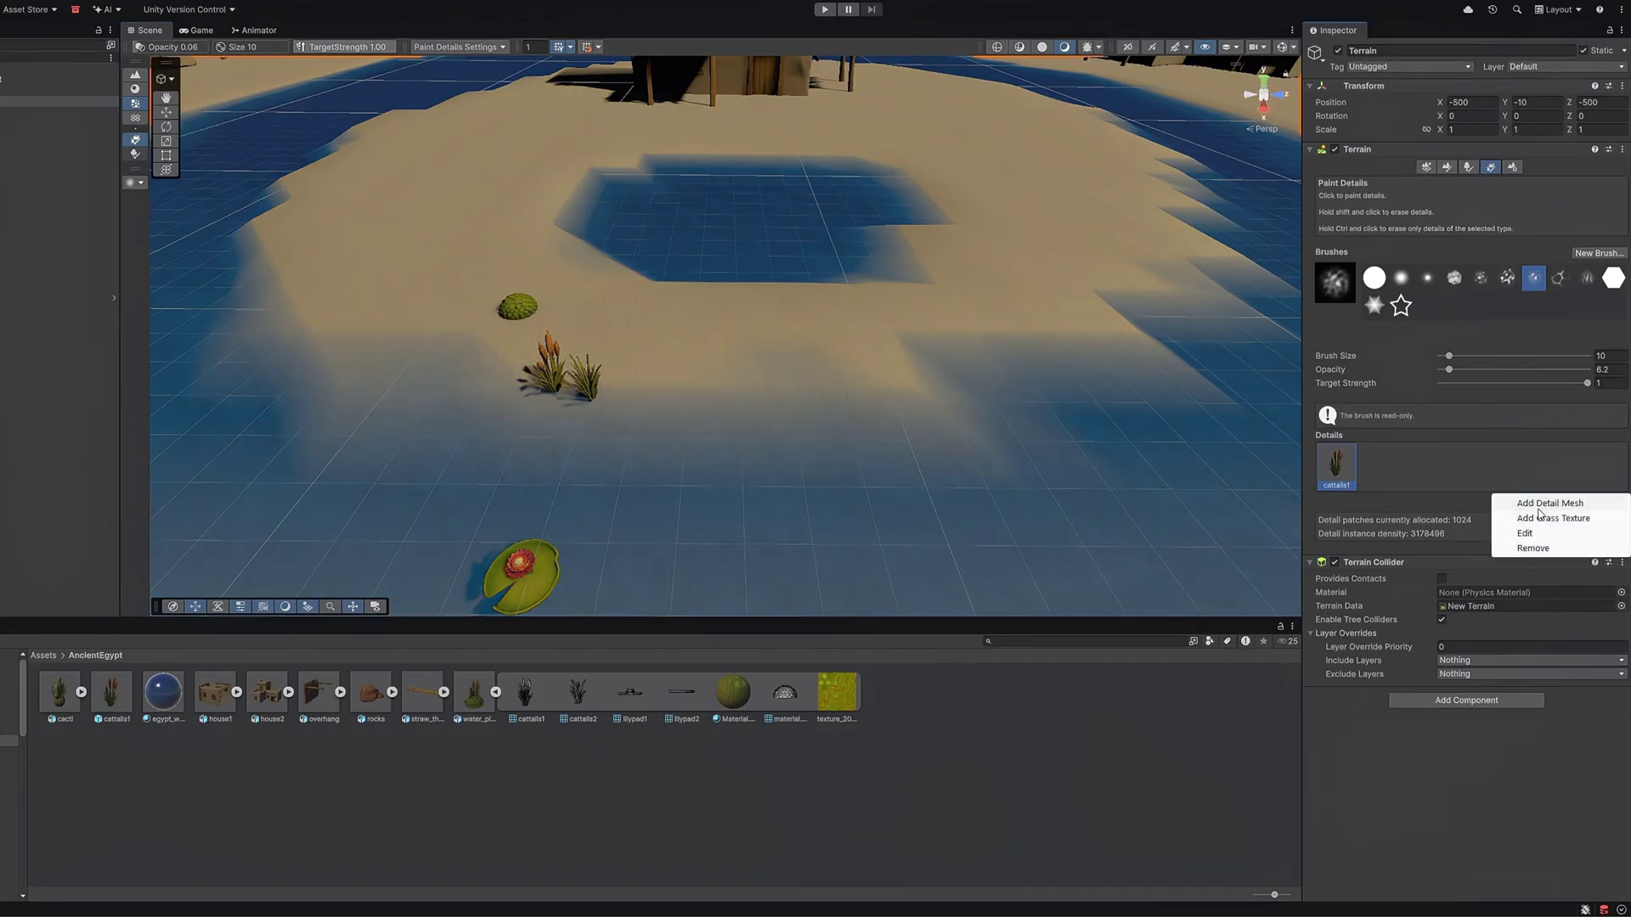
{"action": "left_click", "coordinate": [1539, 535]}
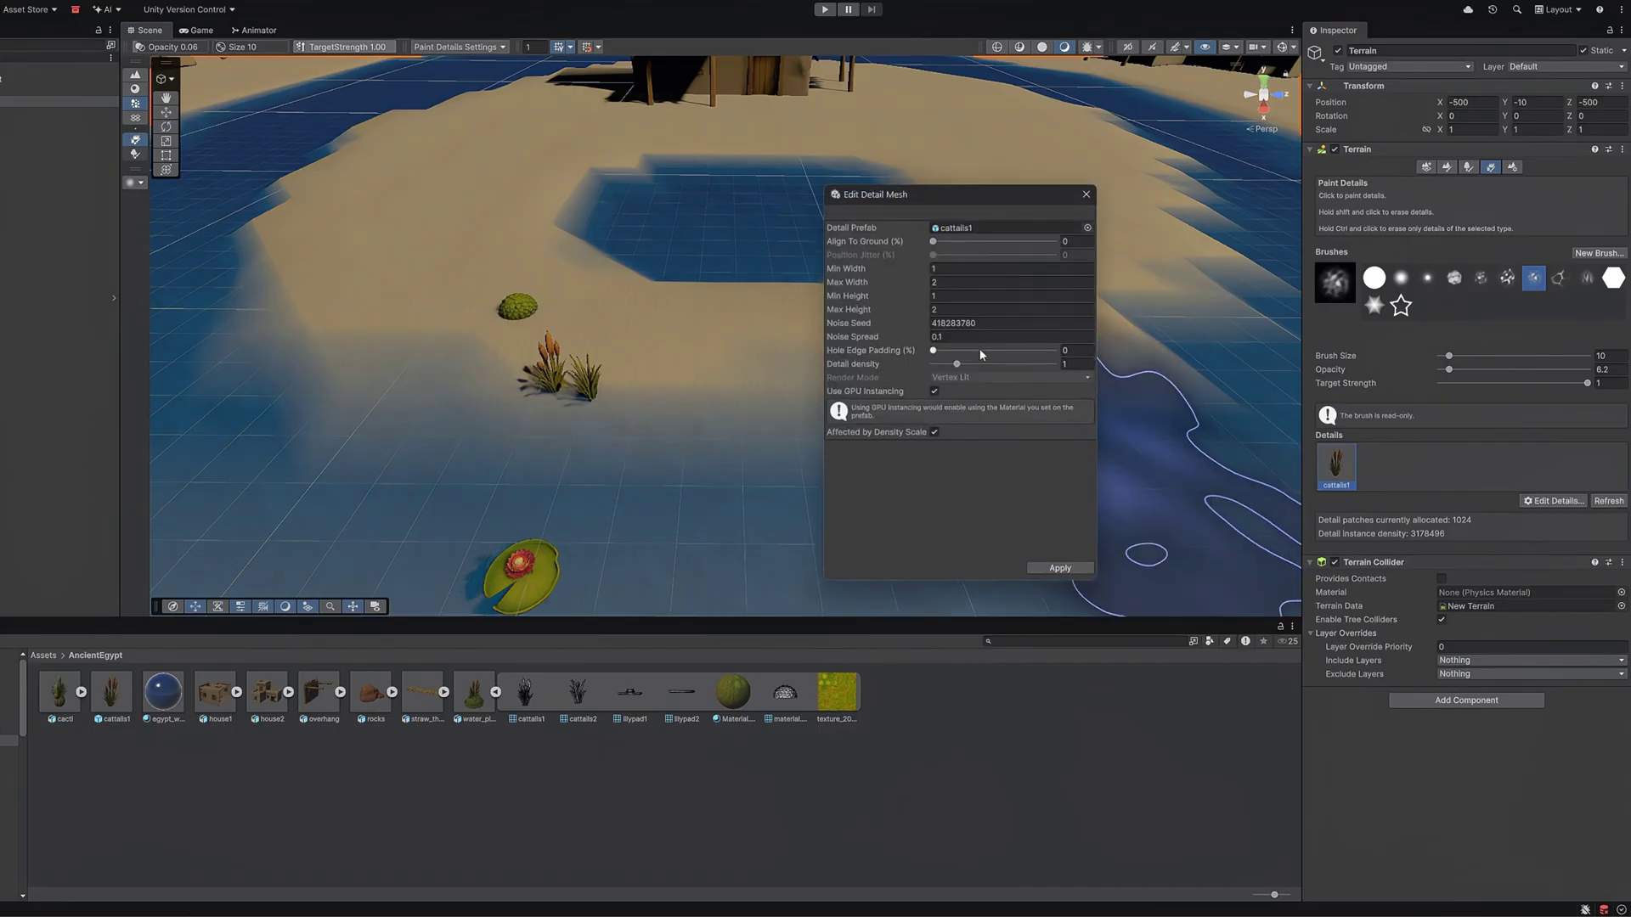
{"action": "type", "text": "2"}
{"action": "key", "text": "Tab"}
{"action": "type", "text": "4"}
{"action": "key", "text": "Tab"}
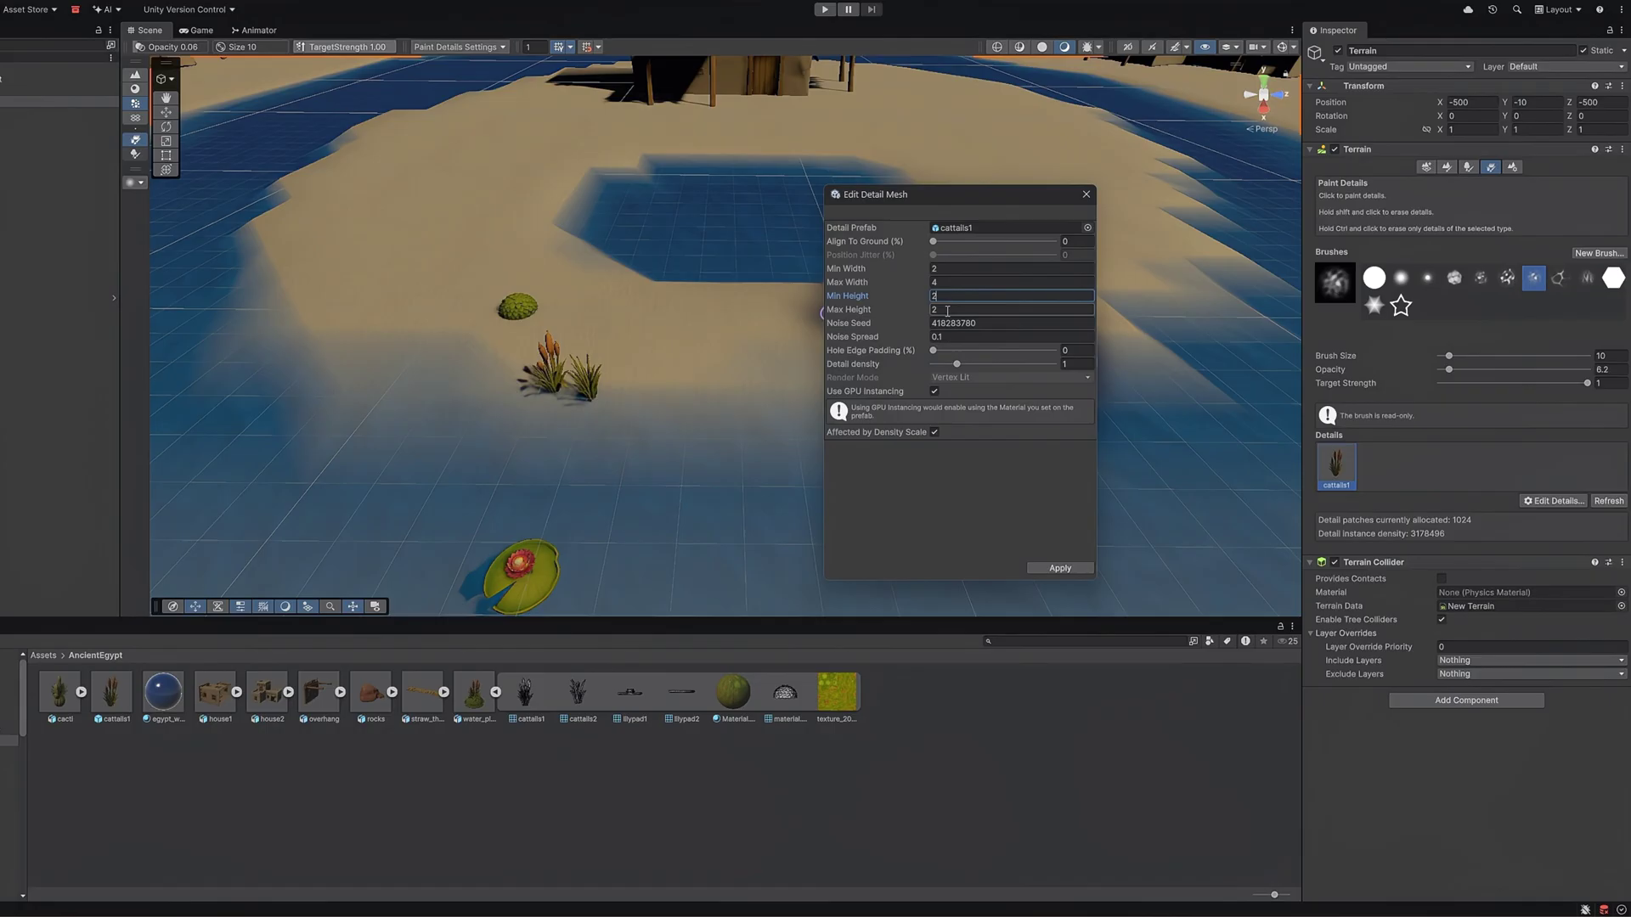
{"action": "type", "text": "2\t4"}
{"action": "key", "text": "Tab"}
{"action": "left_click", "coordinate": [1063, 567]}
{"action": "key", "text": "Tab"}
{"action": "type", "text": "2"}
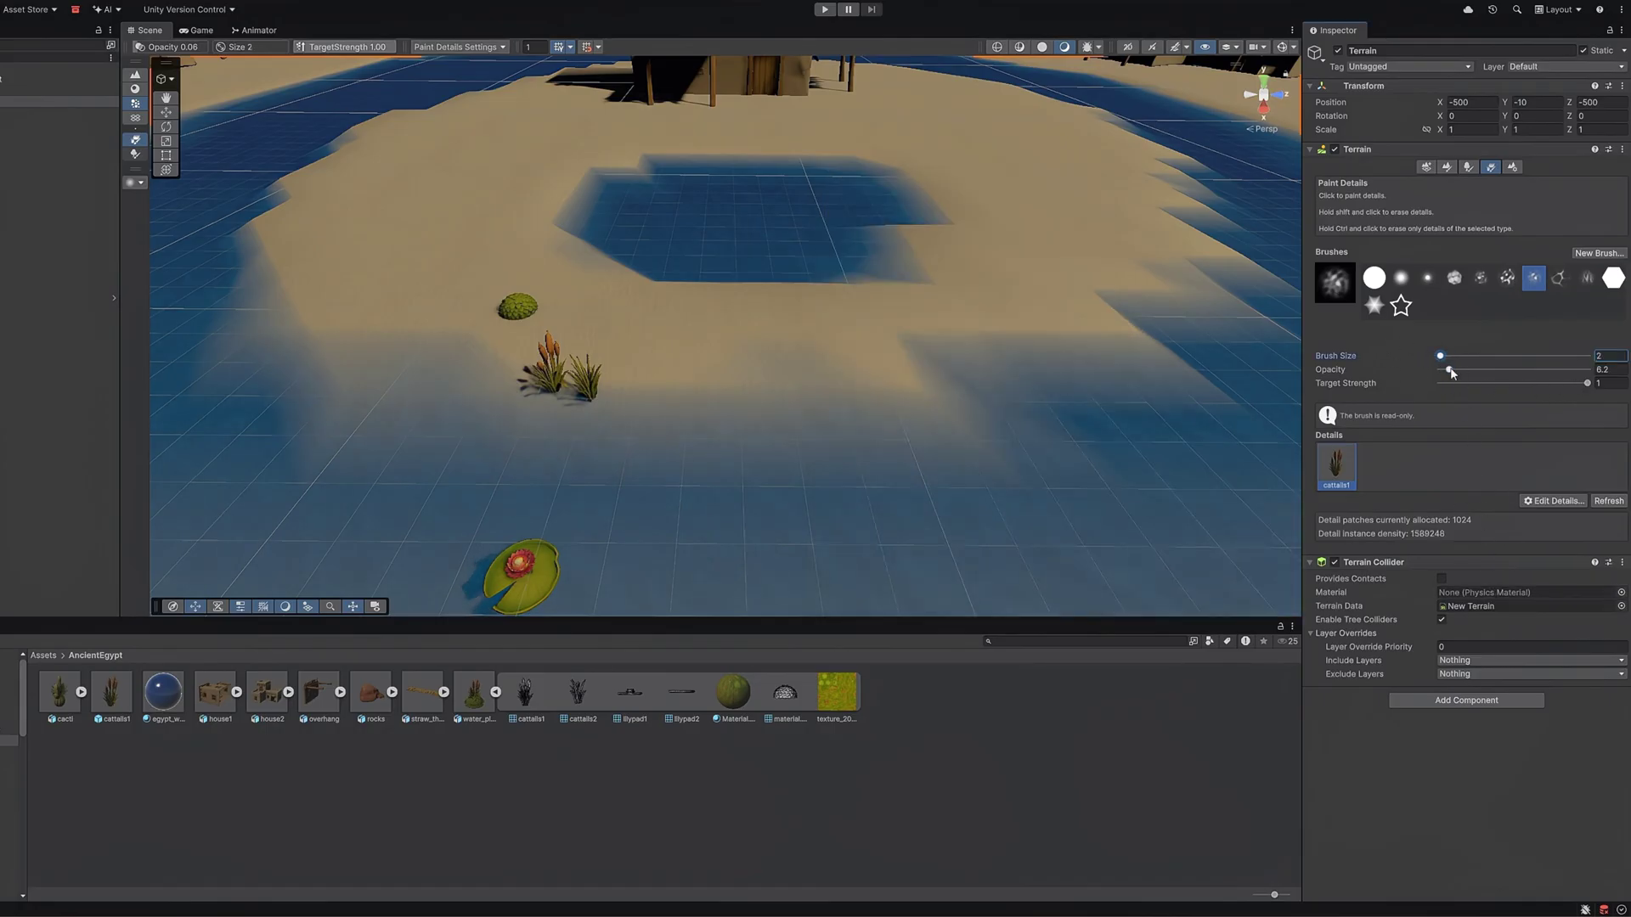
{"action": "left_click", "coordinate": [830, 372]}
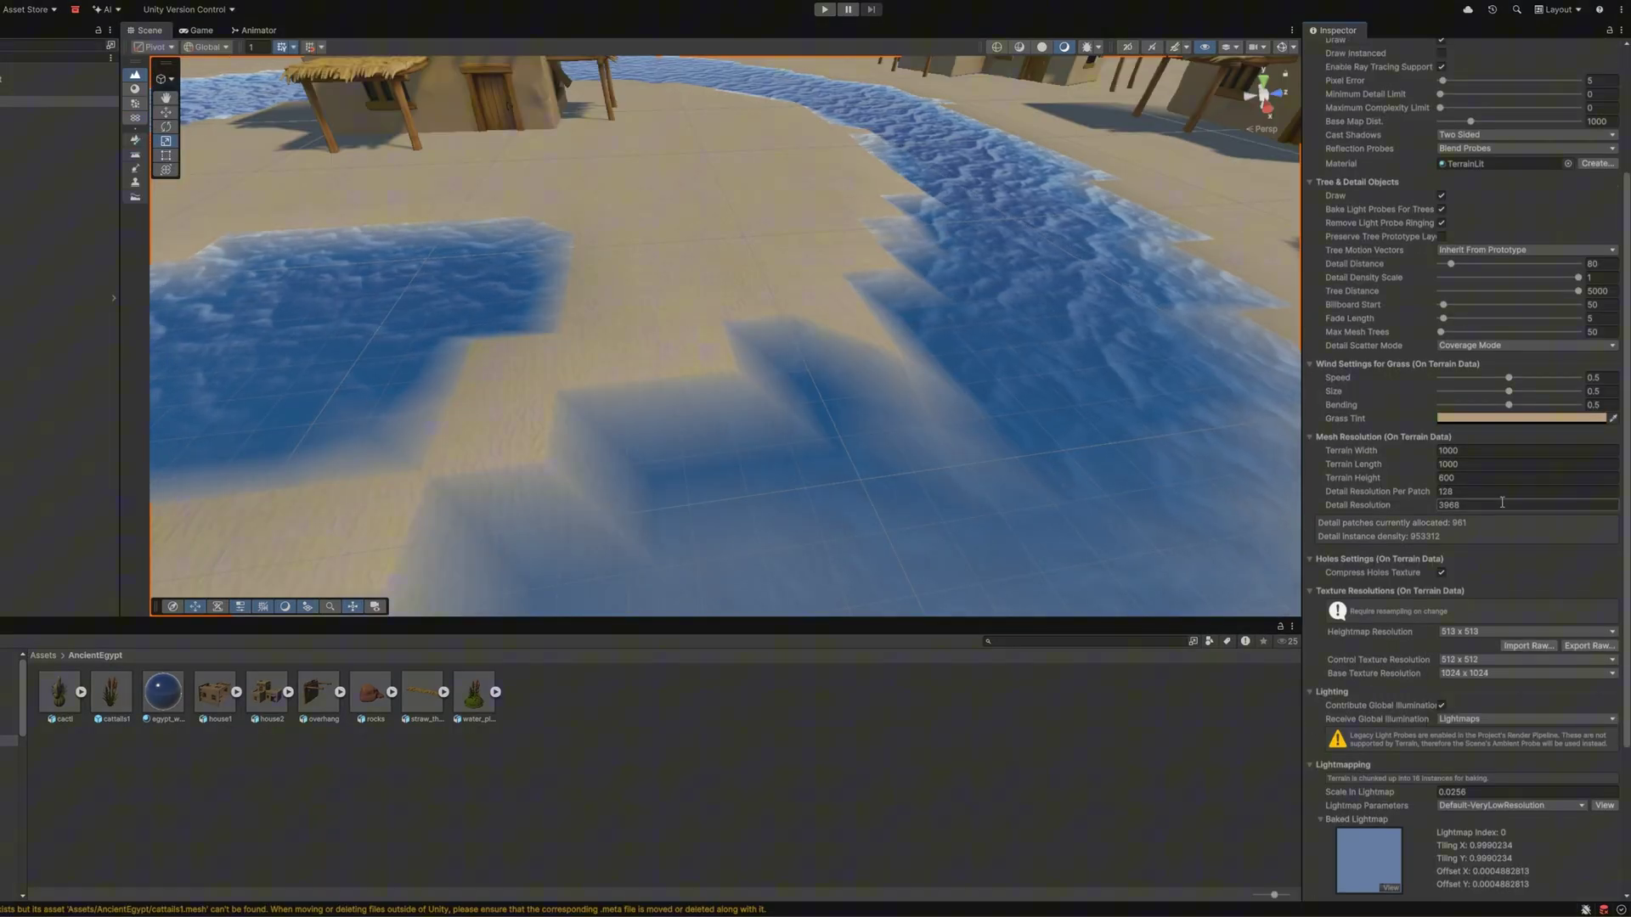
Set Detail Resolution Per Patch to 32 and Heightmap Resolution to 2049 x 2049.
{"action": "left_click", "coordinate": [1502, 491]}
{"action": "type", "text": "32"}
{"action": "key", "text": "Return"}
{"action": "scroll", "coordinate": [1500, 501], "scroll_direction": "up", "scroll_amount": 5}
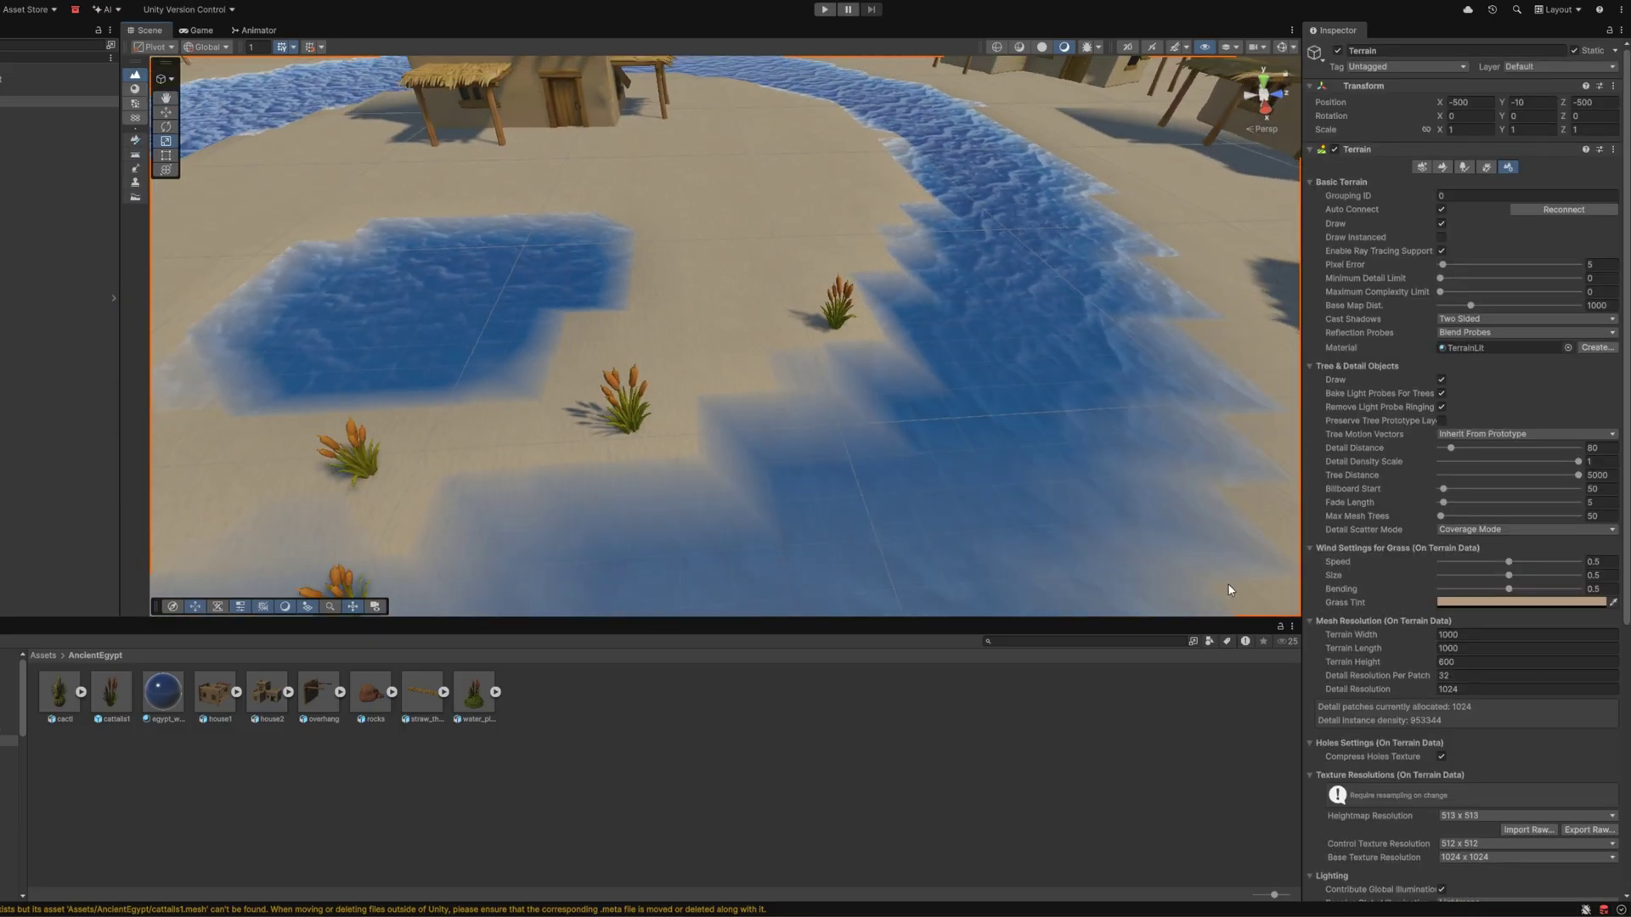
{"action": "scroll", "coordinate": [1493, 716], "scroll_direction": "down", "scroll_amount": 7}
{"action": "left_click", "coordinate": [1492, 524]}
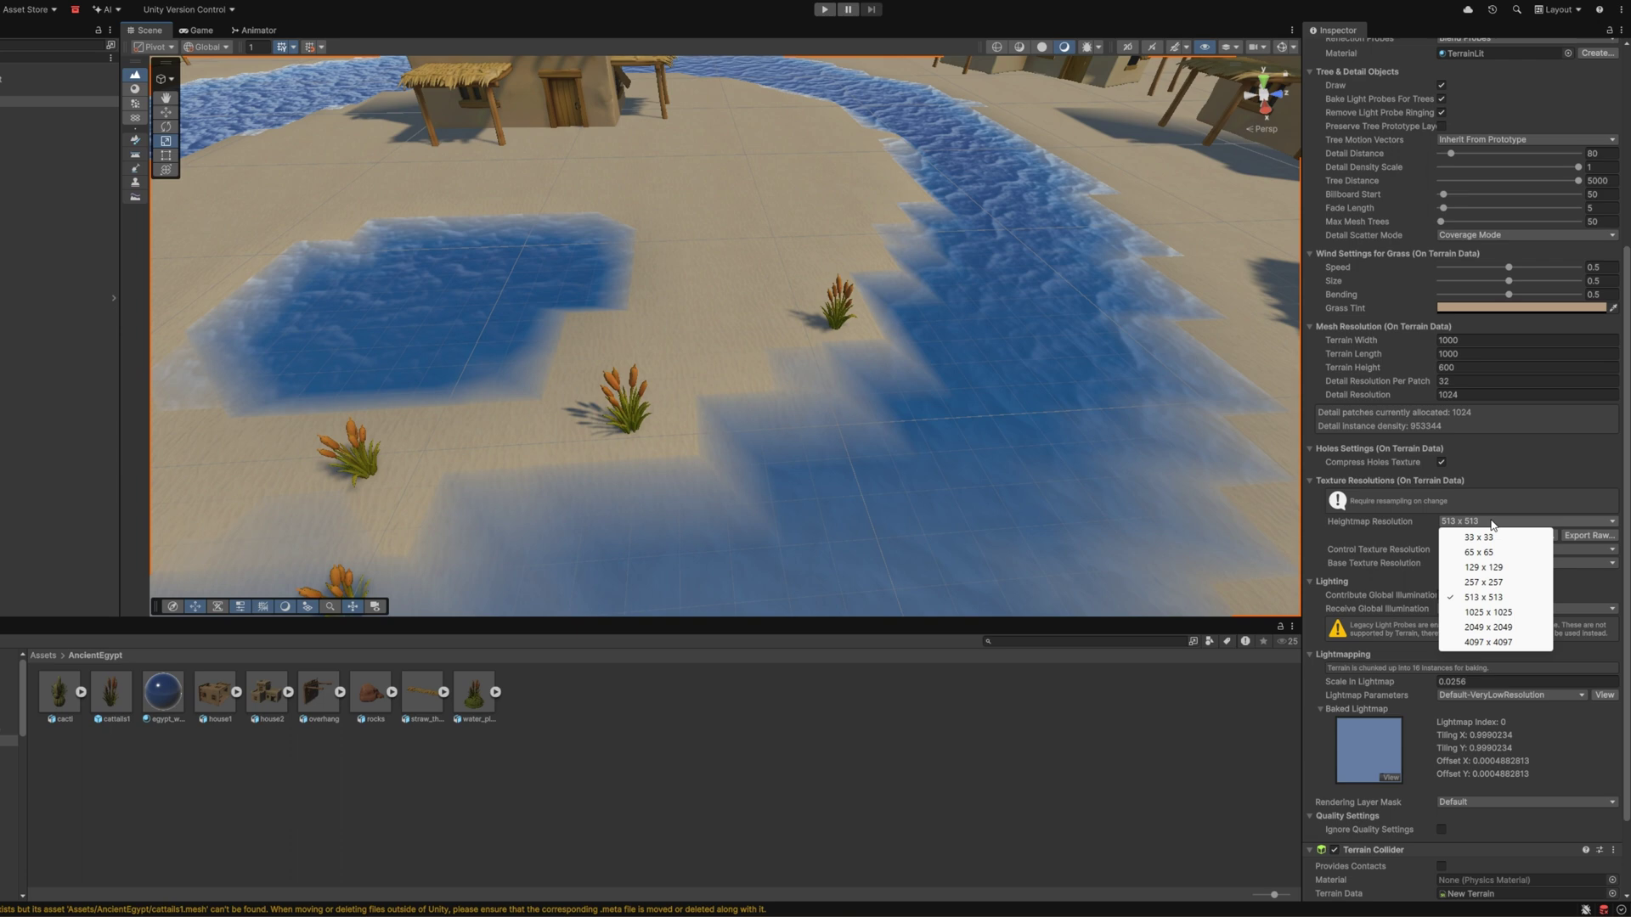
{"action": "left_click", "coordinate": [1487, 628]}
{"action": "scroll", "coordinate": [948, 482], "scroll_direction": "up", "scroll_amount": 3}
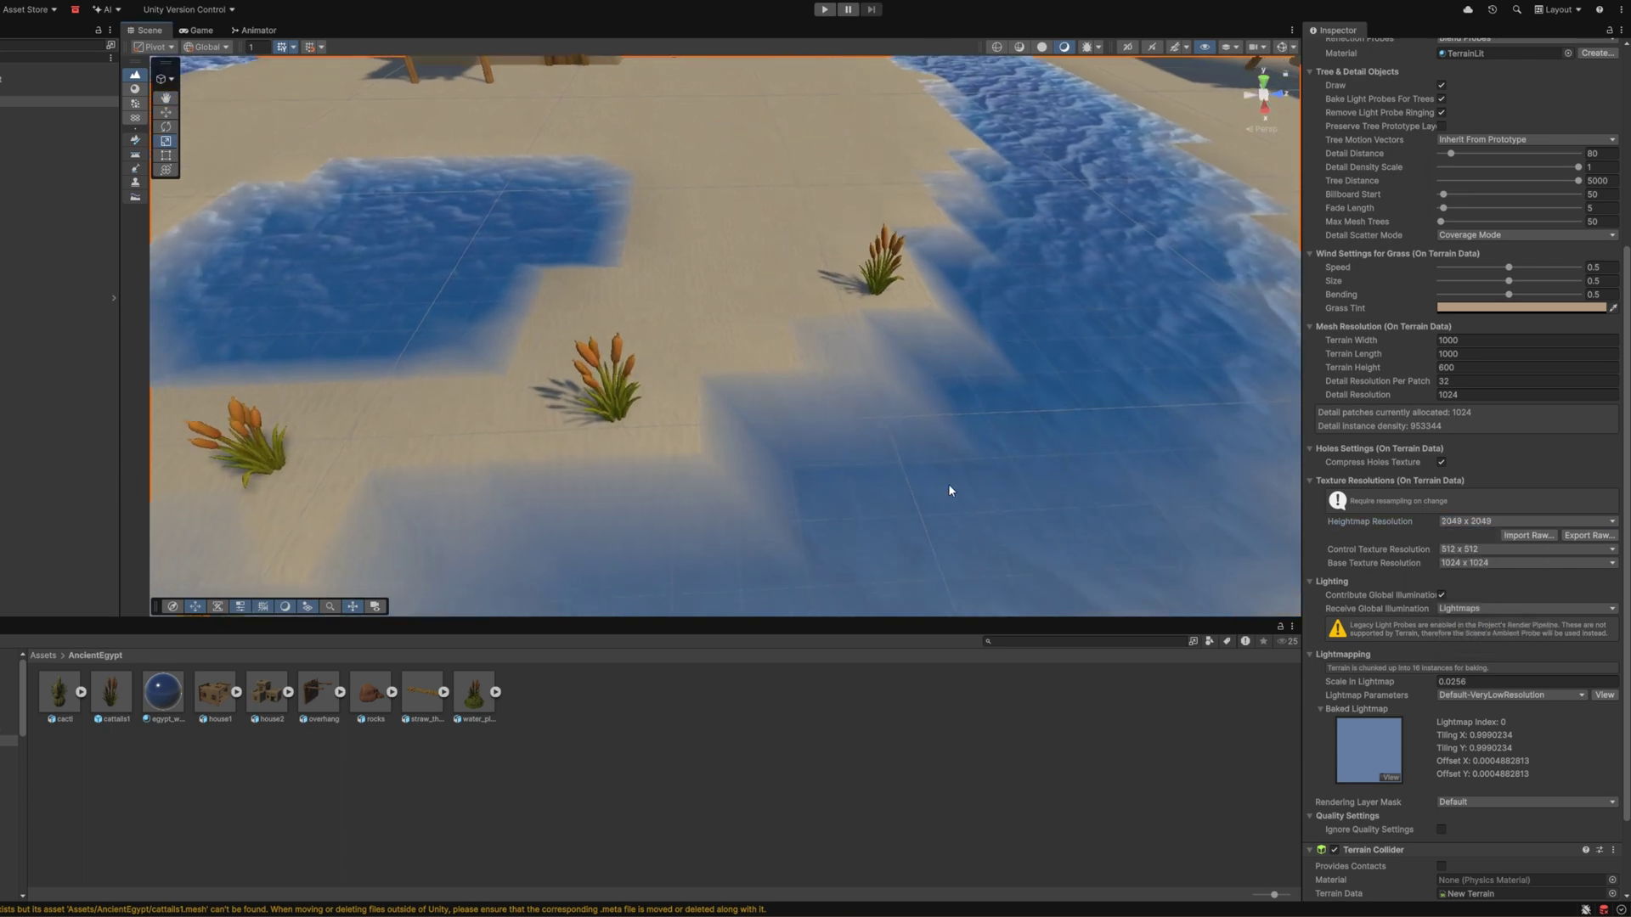
{"action": "scroll", "coordinate": [1428, 235], "scroll_direction": "up", "scroll_amount": 5}
{"action": "scroll", "coordinate": [1429, 234], "scroll_direction": "up", "scroll_amount": 5}
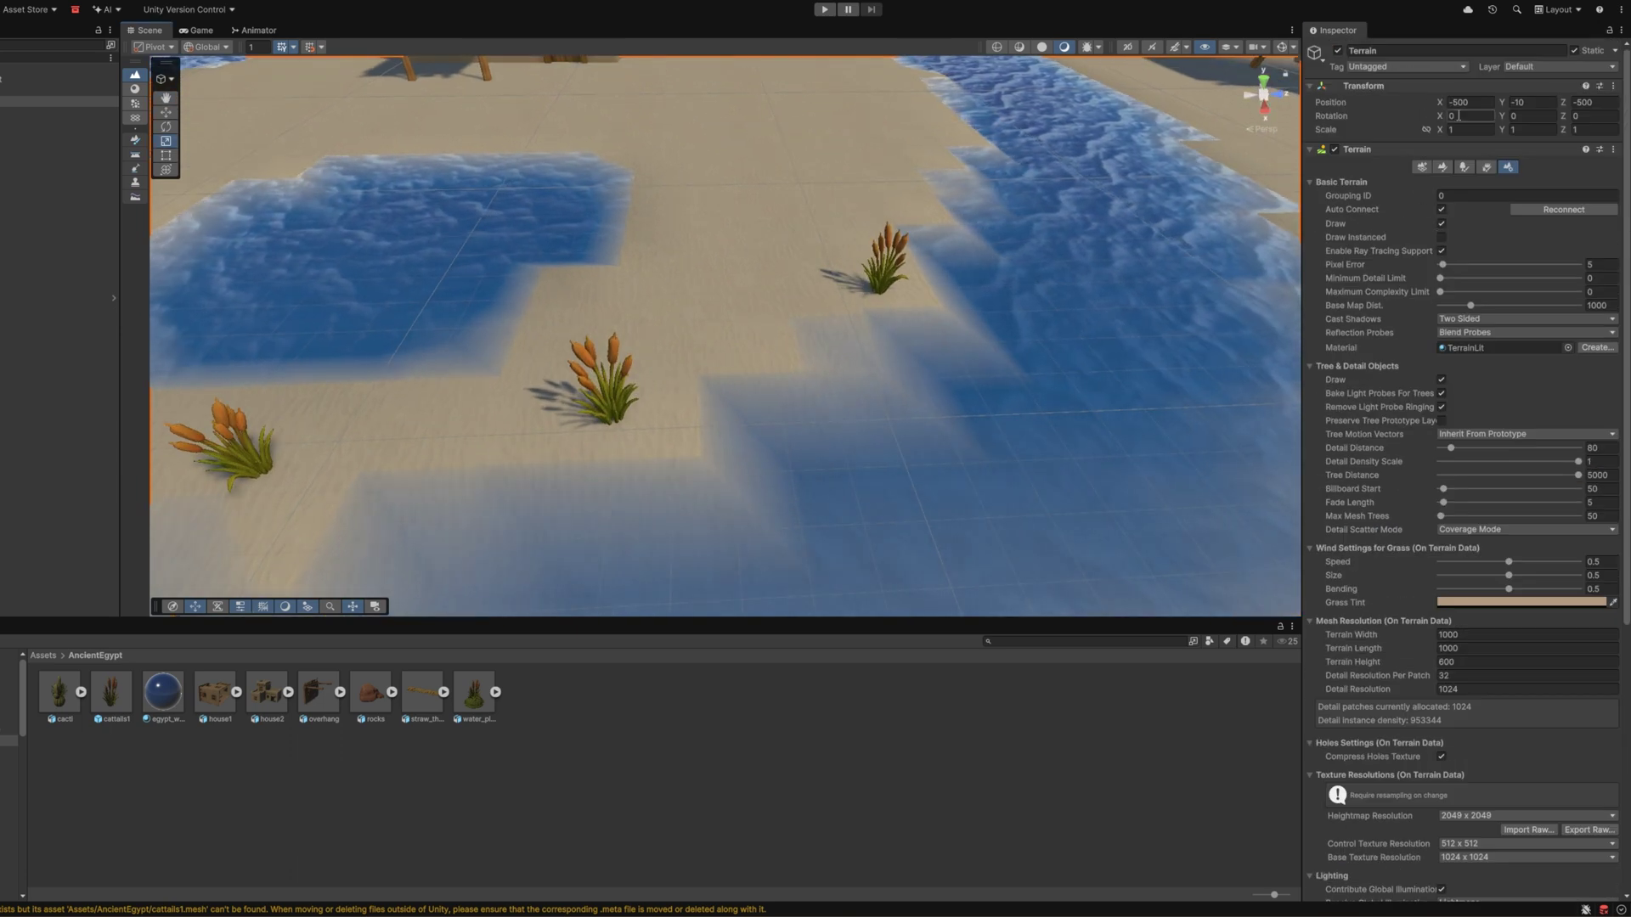
With the Set Height brush, turn shallow water into sand and extend the water down-left.
{"action": "left_click", "coordinate": [1447, 167]}
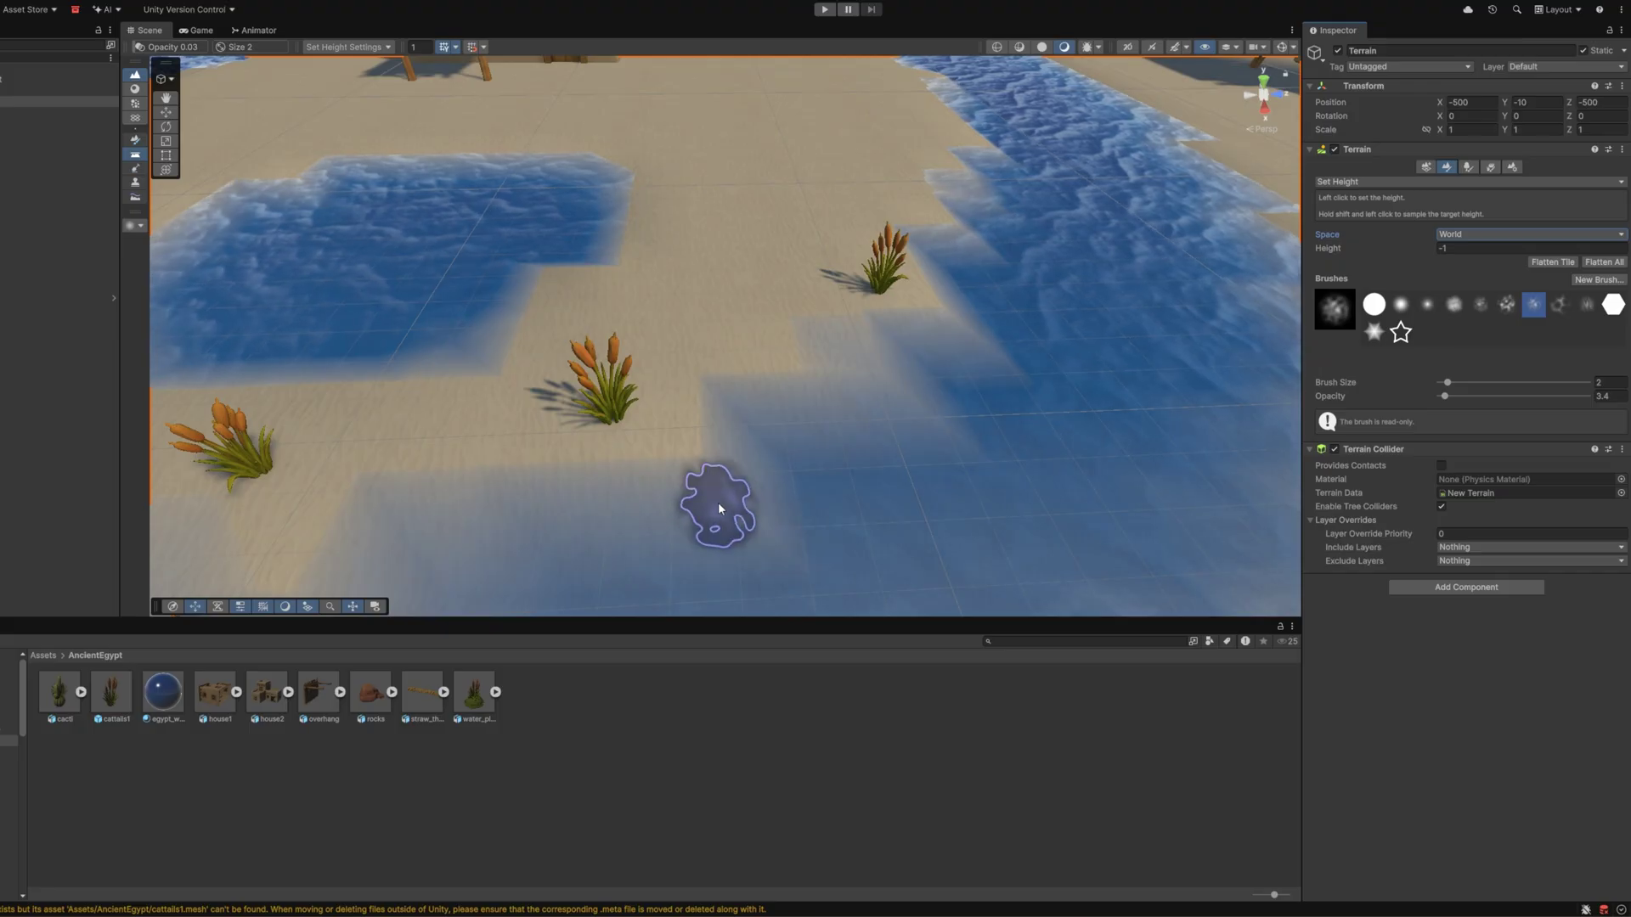
{"action": "left_click_drag", "start_coordinate": [718, 508], "coordinate": [692, 496]}
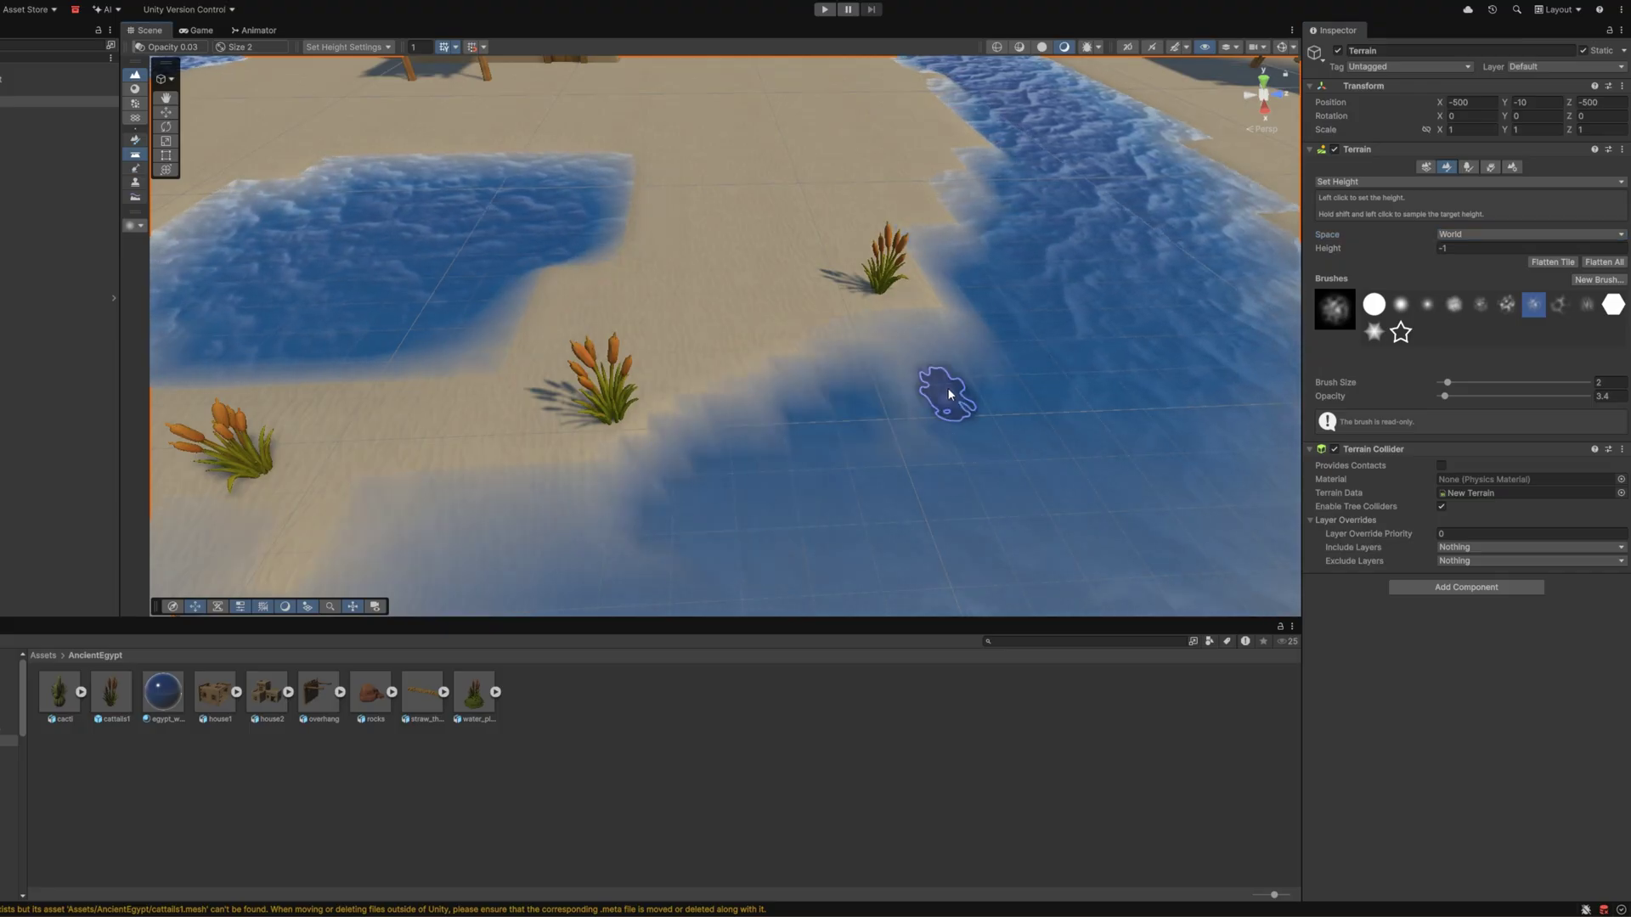
{"action": "scroll", "coordinate": [720, 527], "scroll_direction": "down", "scroll_amount": 5}
{"action": "scroll", "coordinate": [680, 497], "scroll_direction": "down", "scroll_amount": 3}
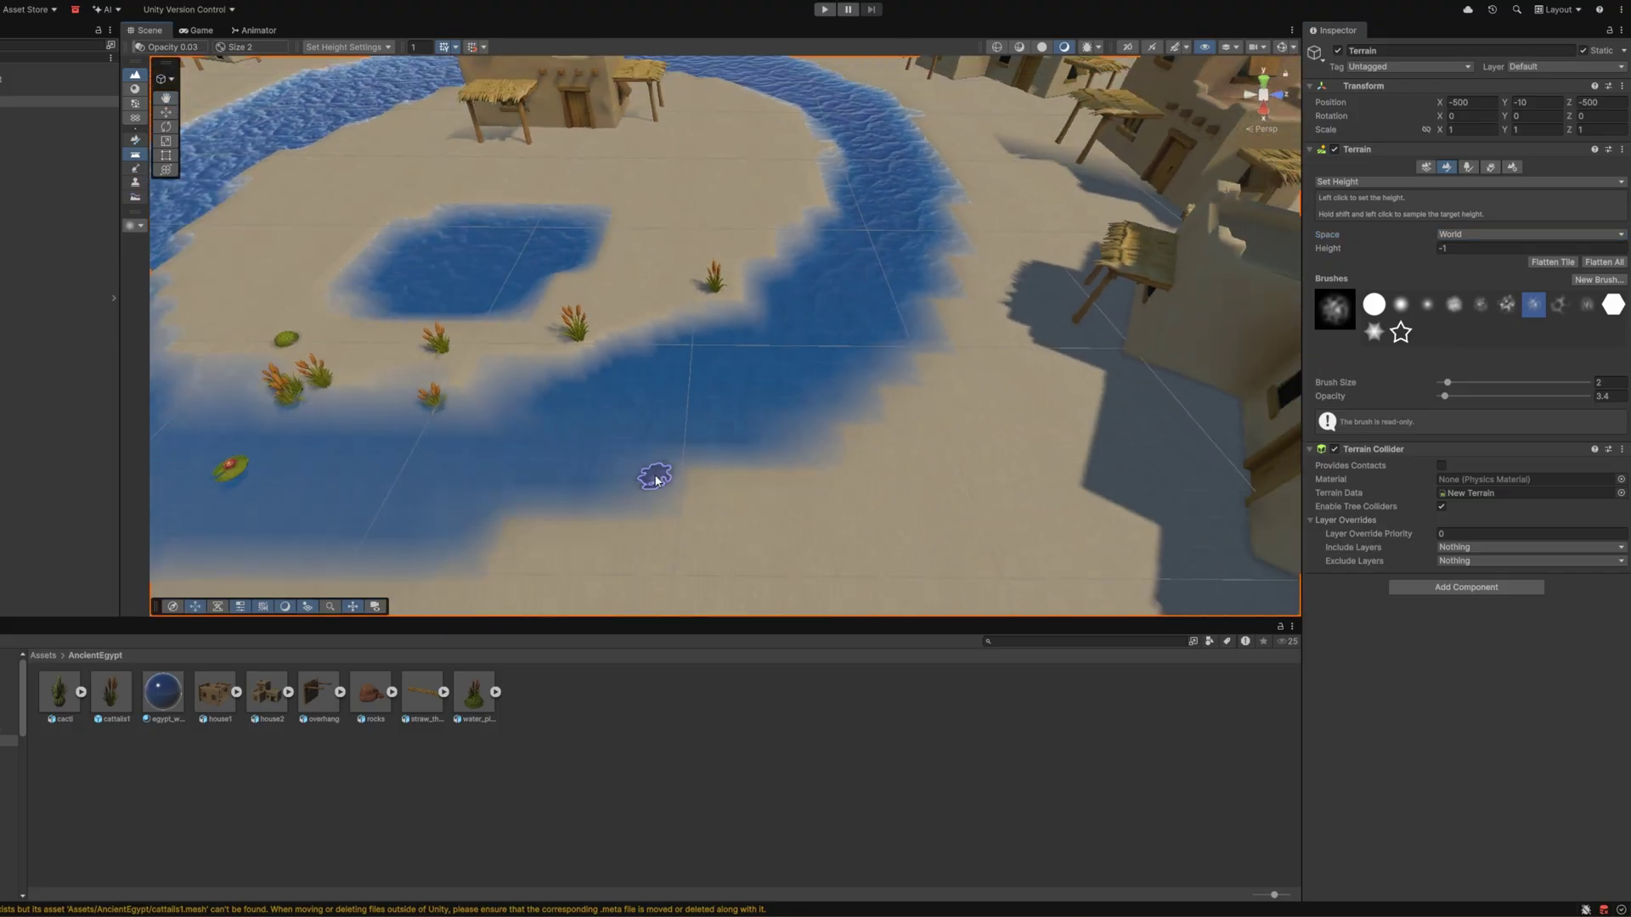
{"action": "left_click_drag", "start_coordinate": [698, 482], "coordinate": [487, 554]}
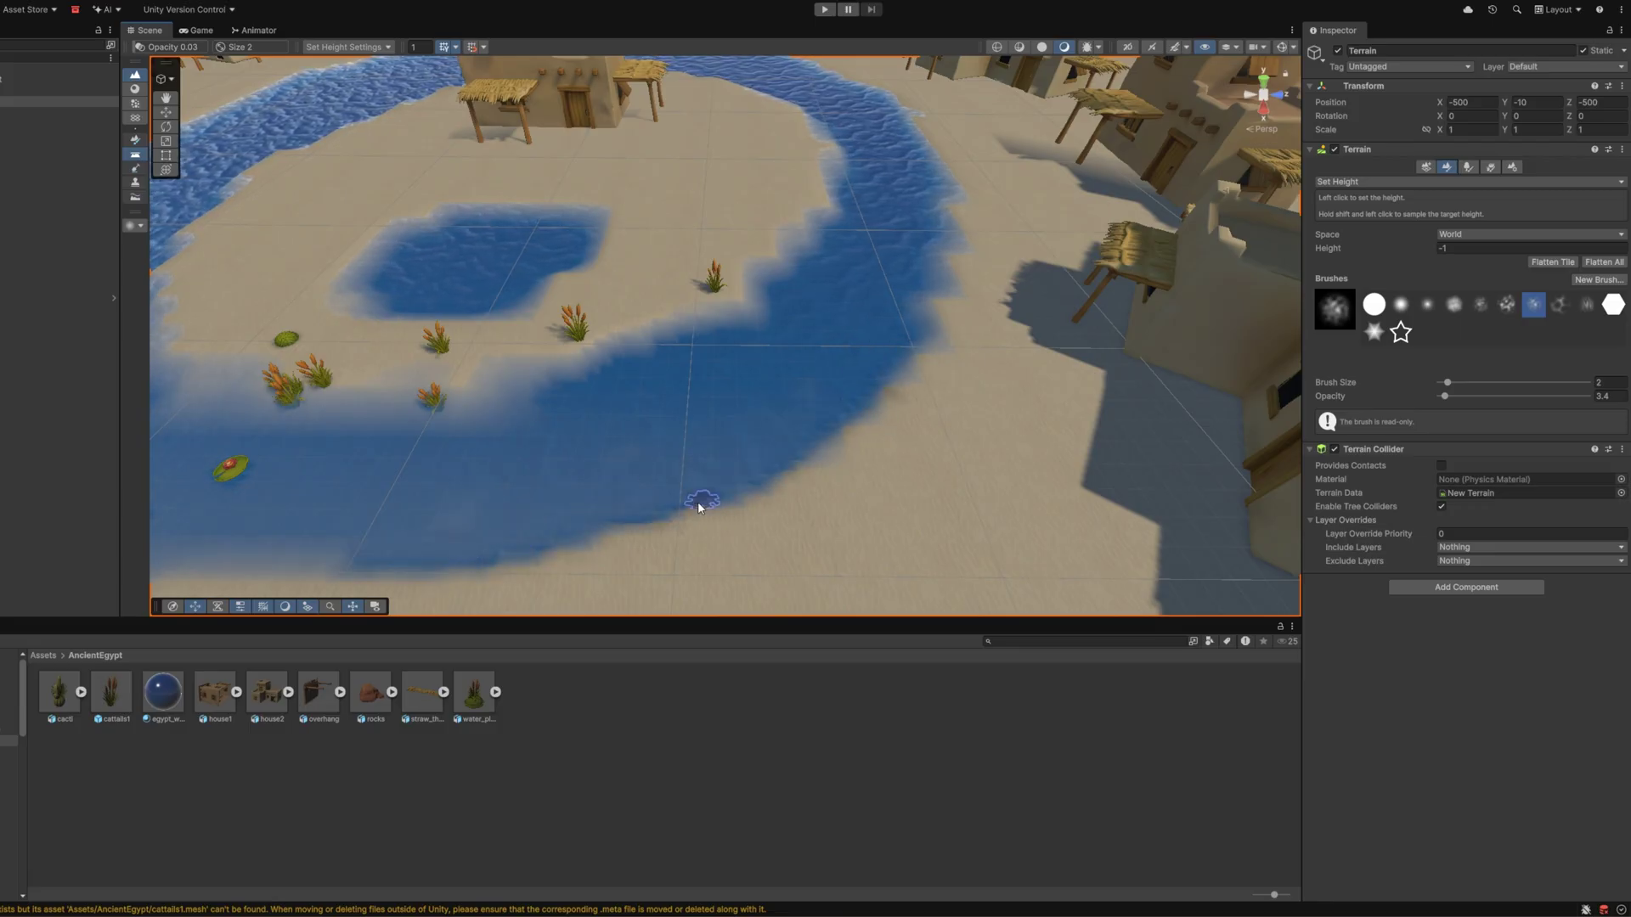
Lower the terrain on the left near a house to continue the ring river.
{"action": "scroll", "coordinate": [614, 470], "scroll_direction": "up", "scroll_amount": 3}
{"action": "scroll", "coordinate": [600, 440], "scroll_direction": "up", "scroll_amount": 3}
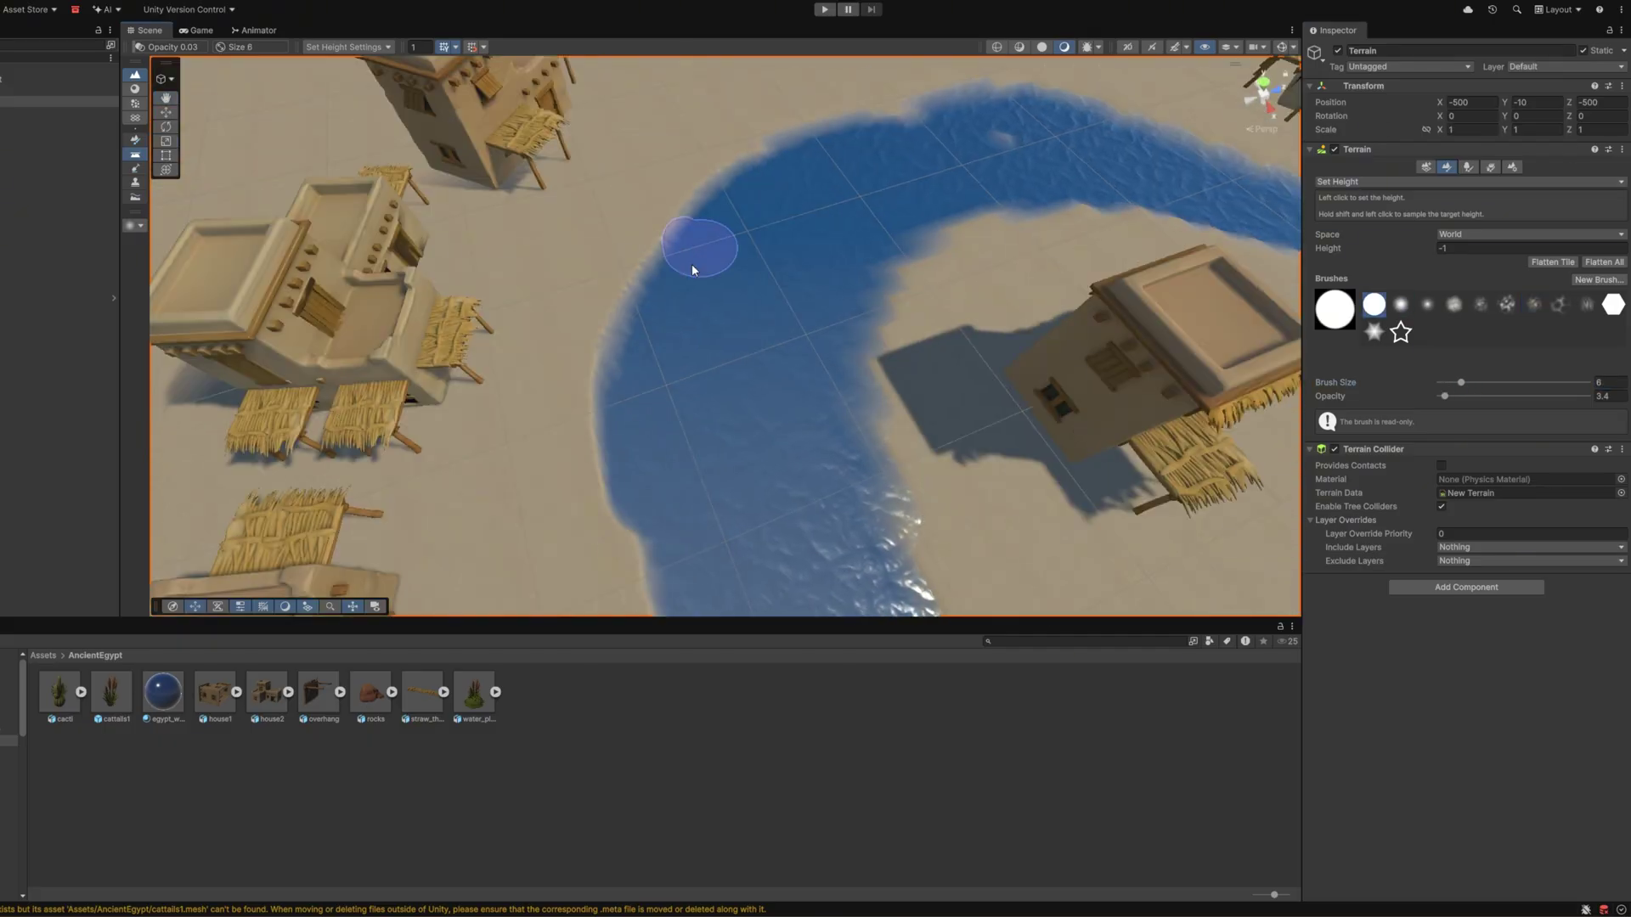
{"action": "right_click_drag", "start_coordinate": [938, 134], "coordinate": [1157, 67]}
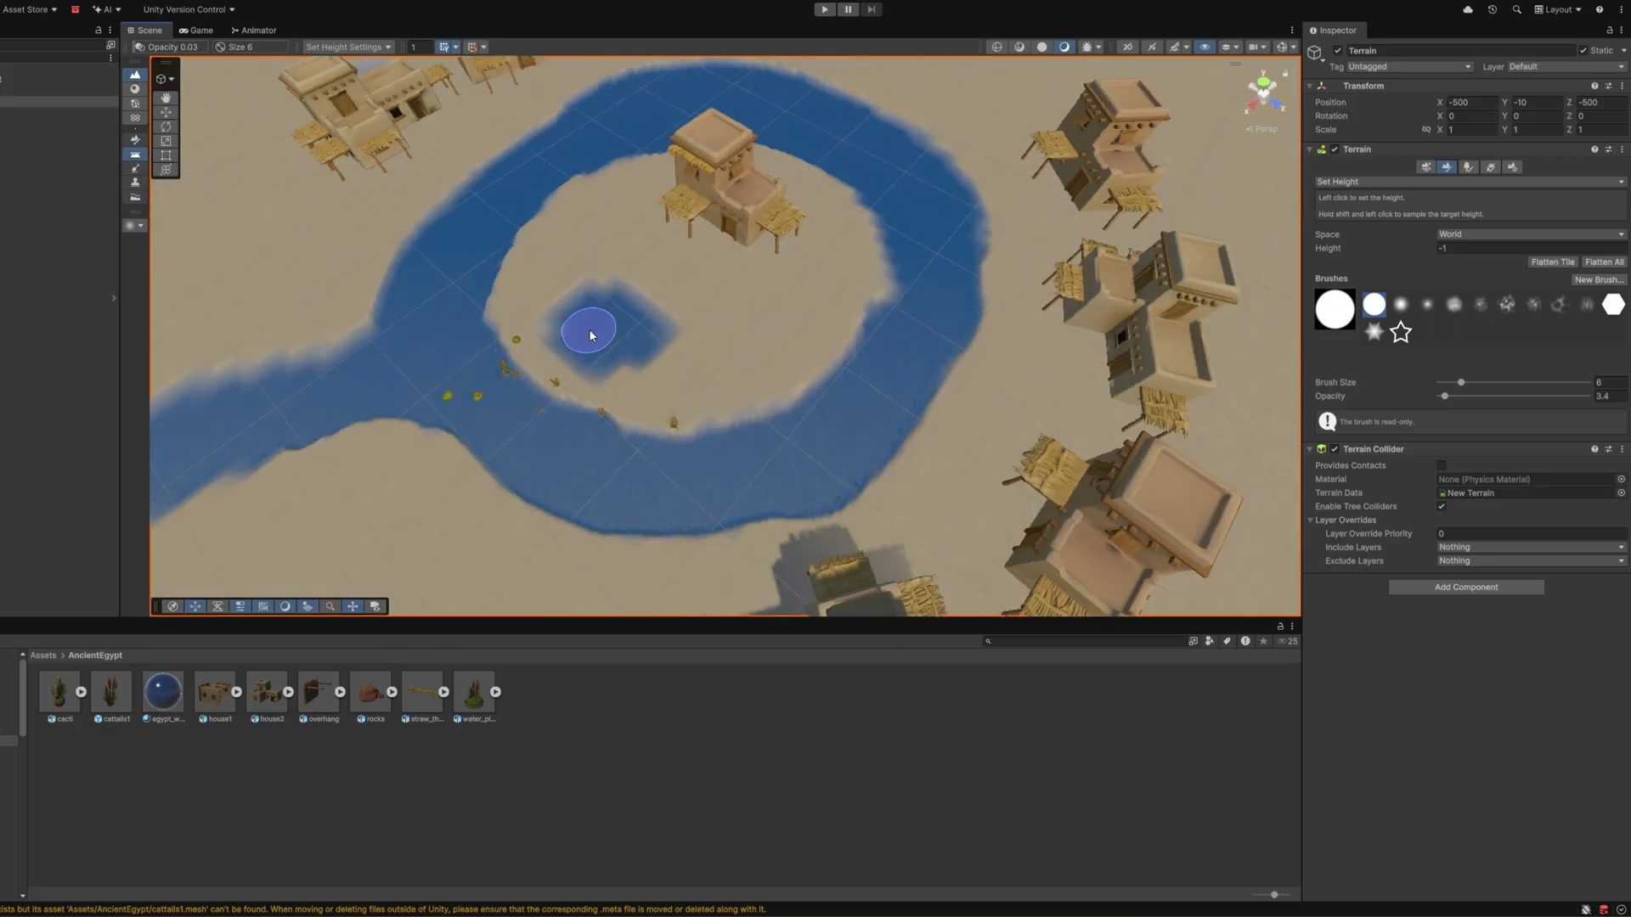
{"action": "mouse_move", "coordinate": [251, 346]}
{"action": "left_mouse_down"}
{"action": "mouse_move", "coordinate": [382, 365]}
{"action": "mouse_move", "coordinate": [485, 343]}
{"action": "left_mouse_up"}
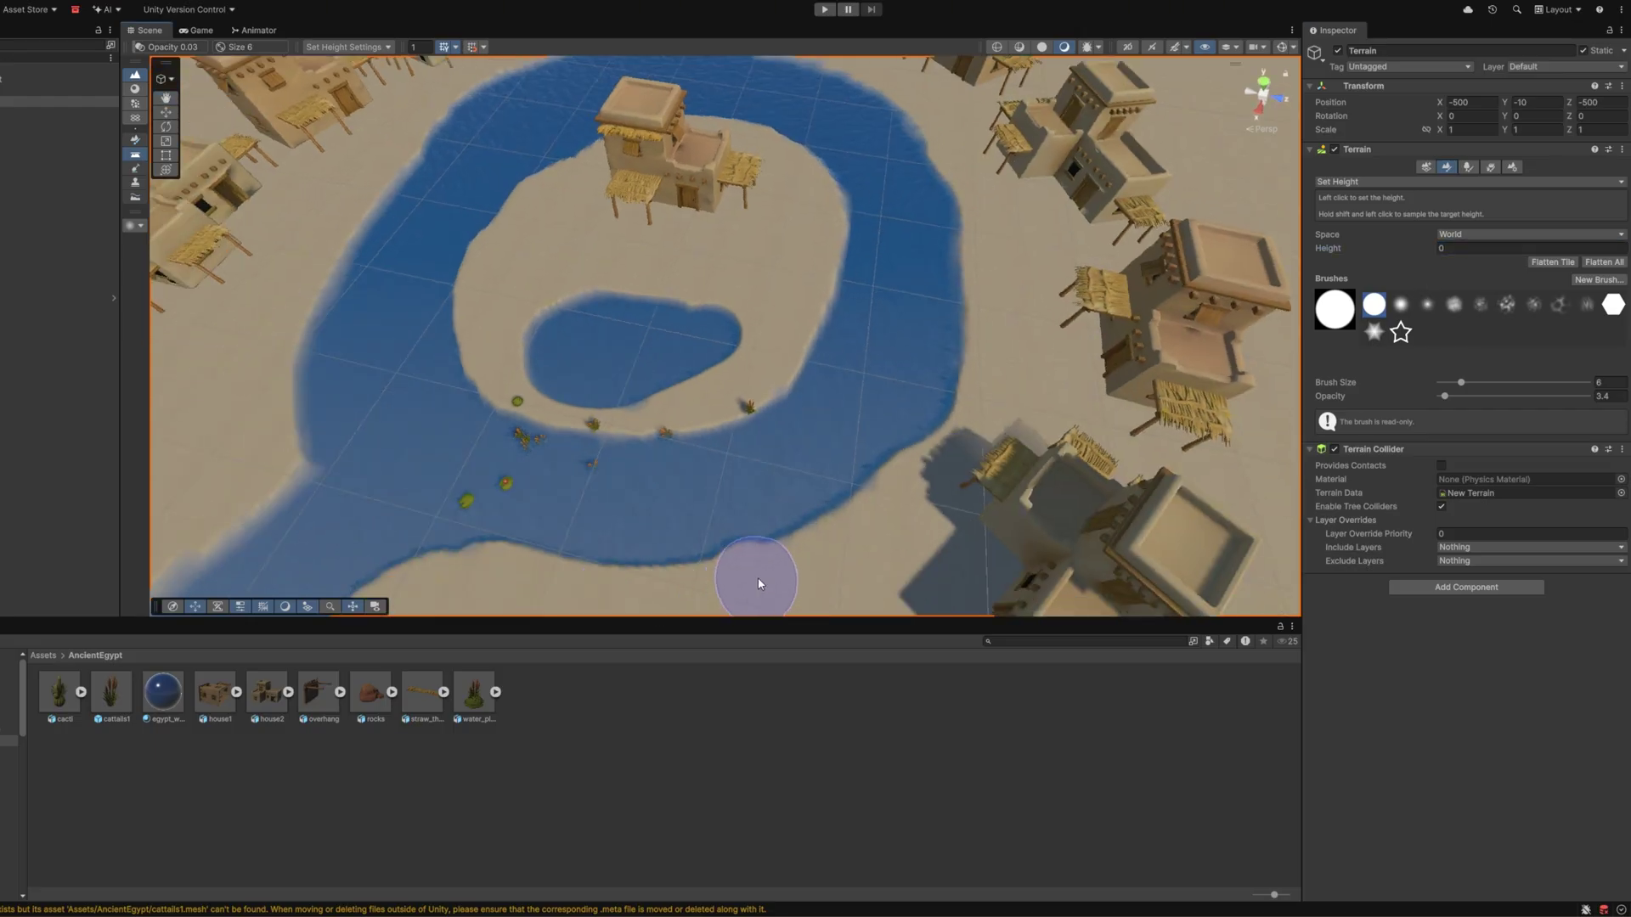
{"action": "left_click_drag", "start_coordinate": [801, 138], "coordinate": [258, 494], "text": "alt"}
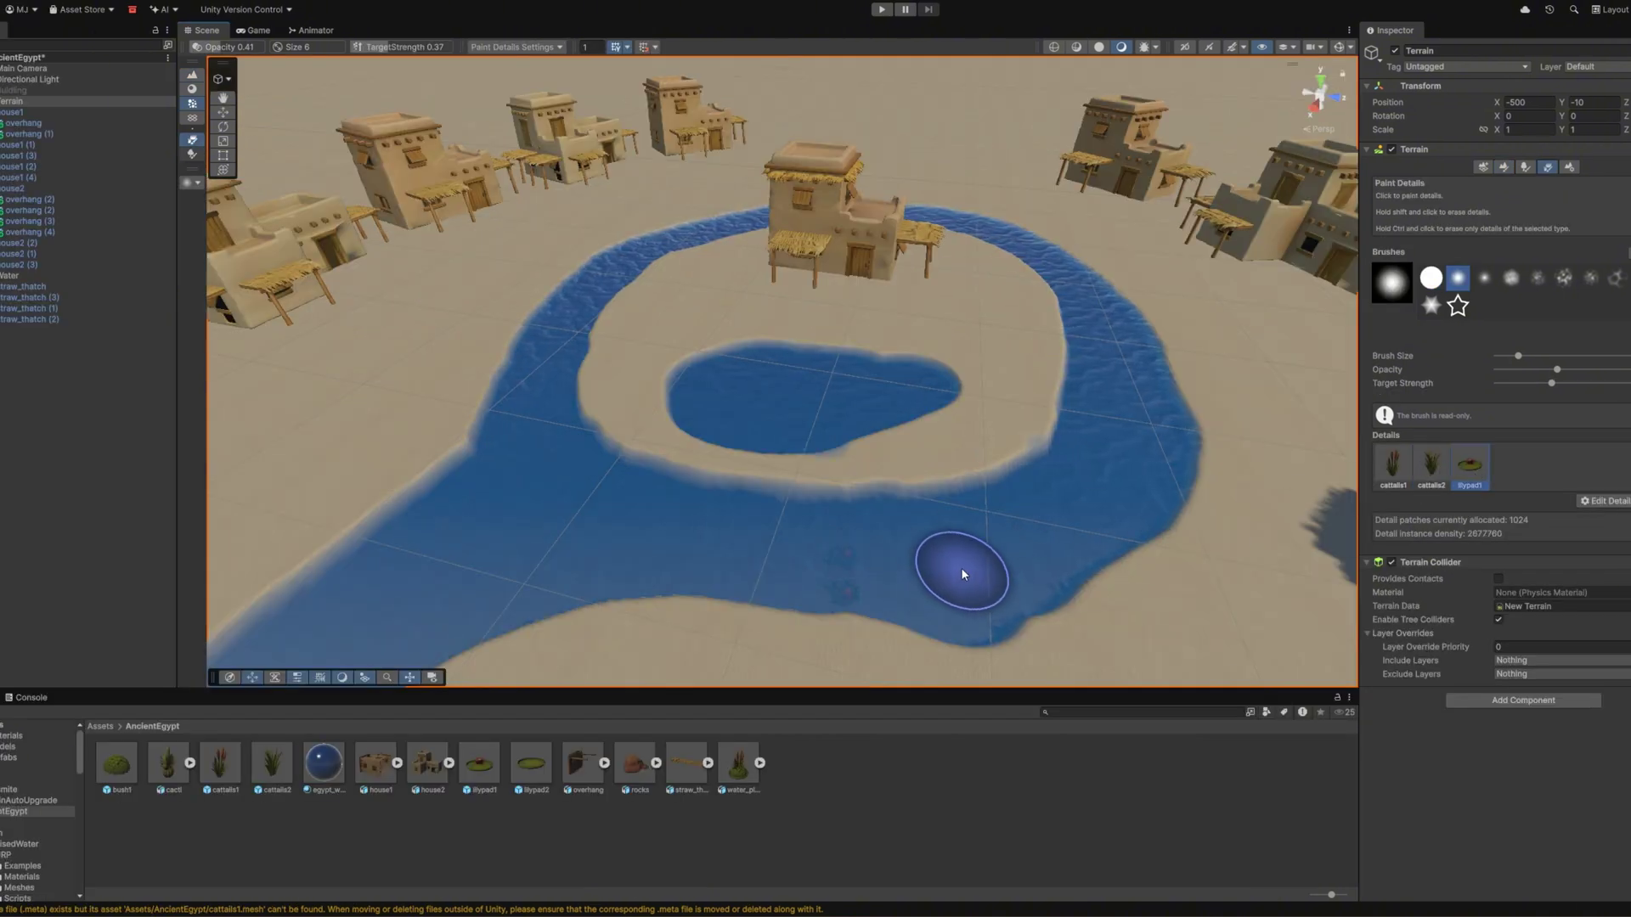
Place a lily pad pair prefab in the river and resize it.
{"action": "mouse_move", "coordinate": [956, 553]}
{"action": "right_mouse_down"}
{"action": "mouse_move", "coordinate": [897, 606]}
{"action": "mouse_move", "coordinate": [721, 610]}
{"action": "mouse_move", "coordinate": [718, 575]}
{"action": "right_mouse_up"}
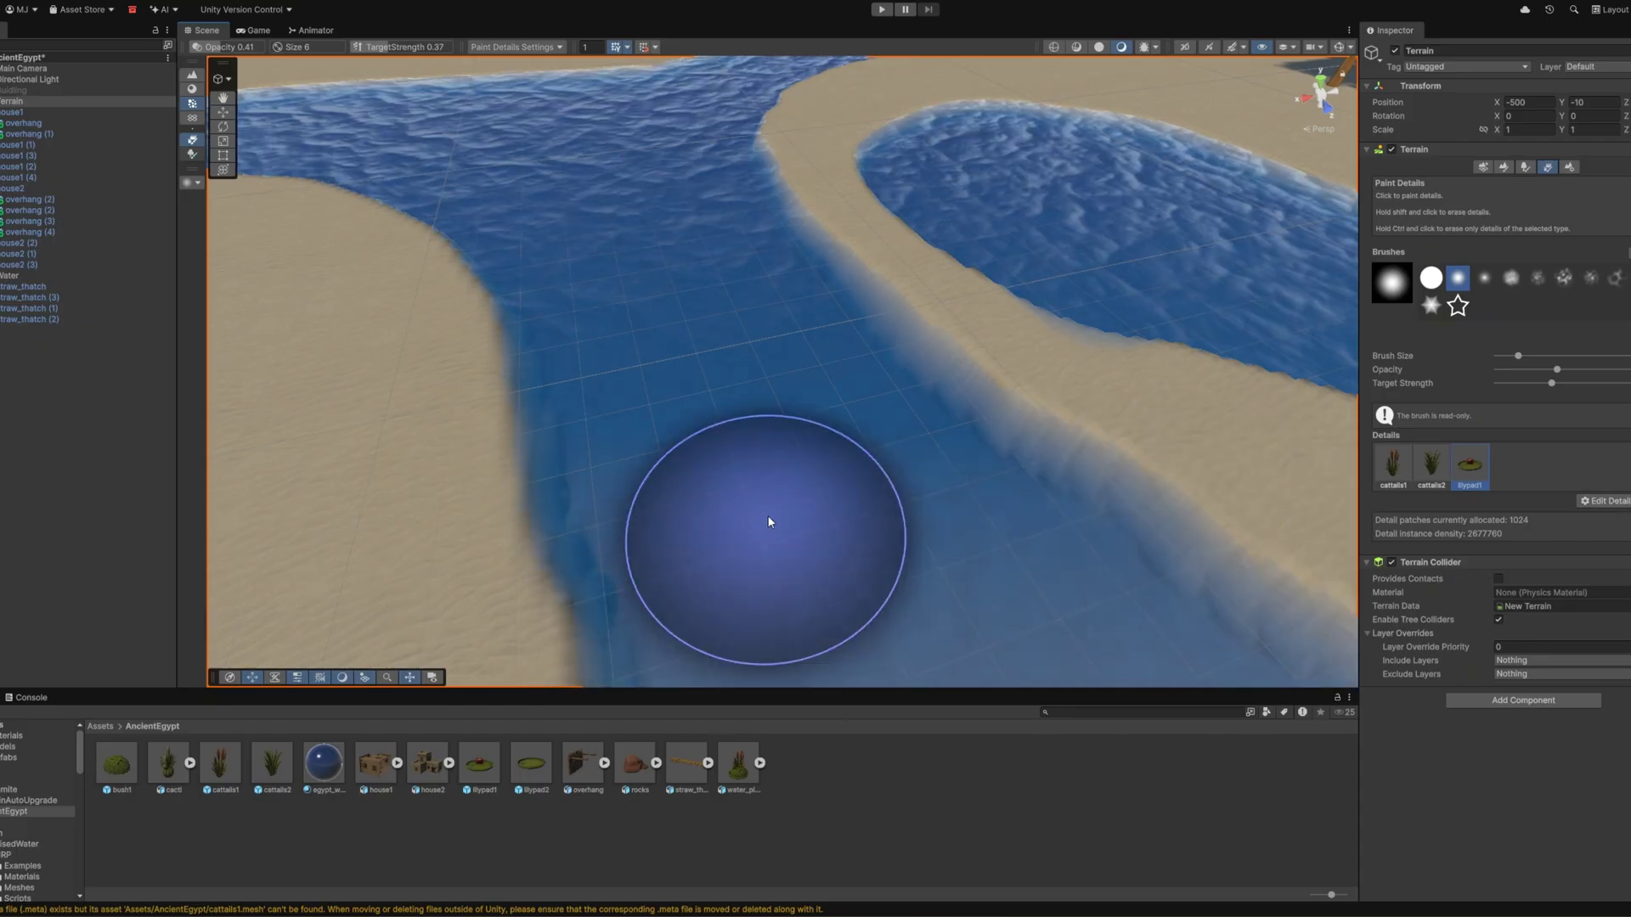
{"action": "mouse_move", "coordinate": [480, 764]}
{"action": "left_mouse_down"}
{"action": "mouse_move", "coordinate": [740, 492]}
{"action": "mouse_move", "coordinate": [895, 406]}
{"action": "left_mouse_up"}
{"action": "left_click", "coordinate": [194, 142]}
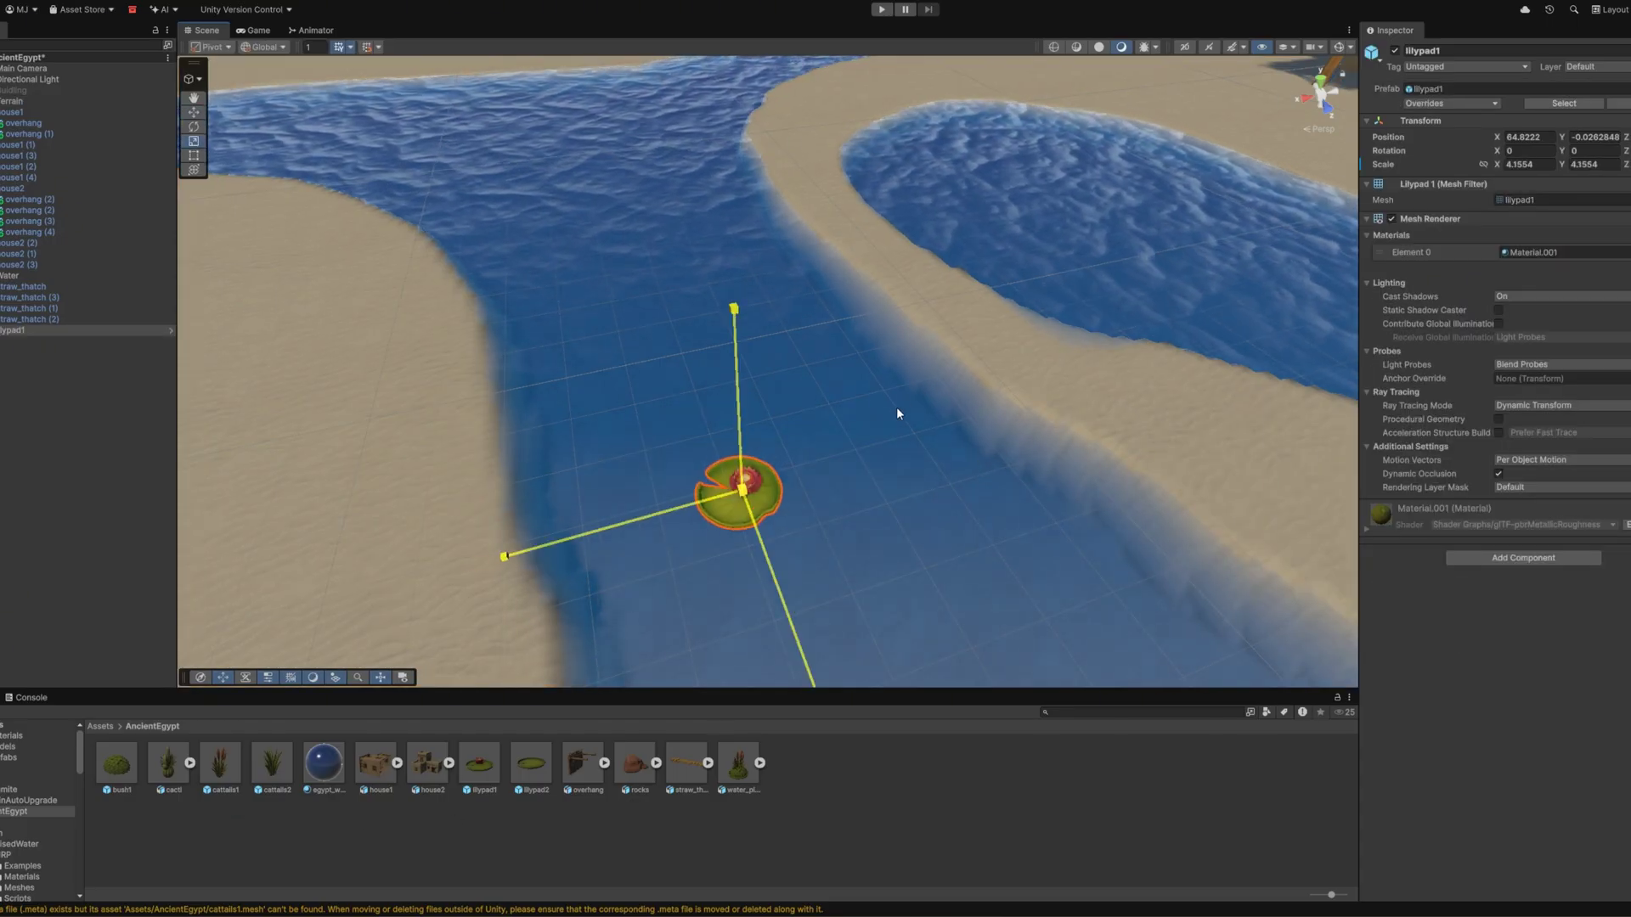
{"action": "key", "text": "w"}
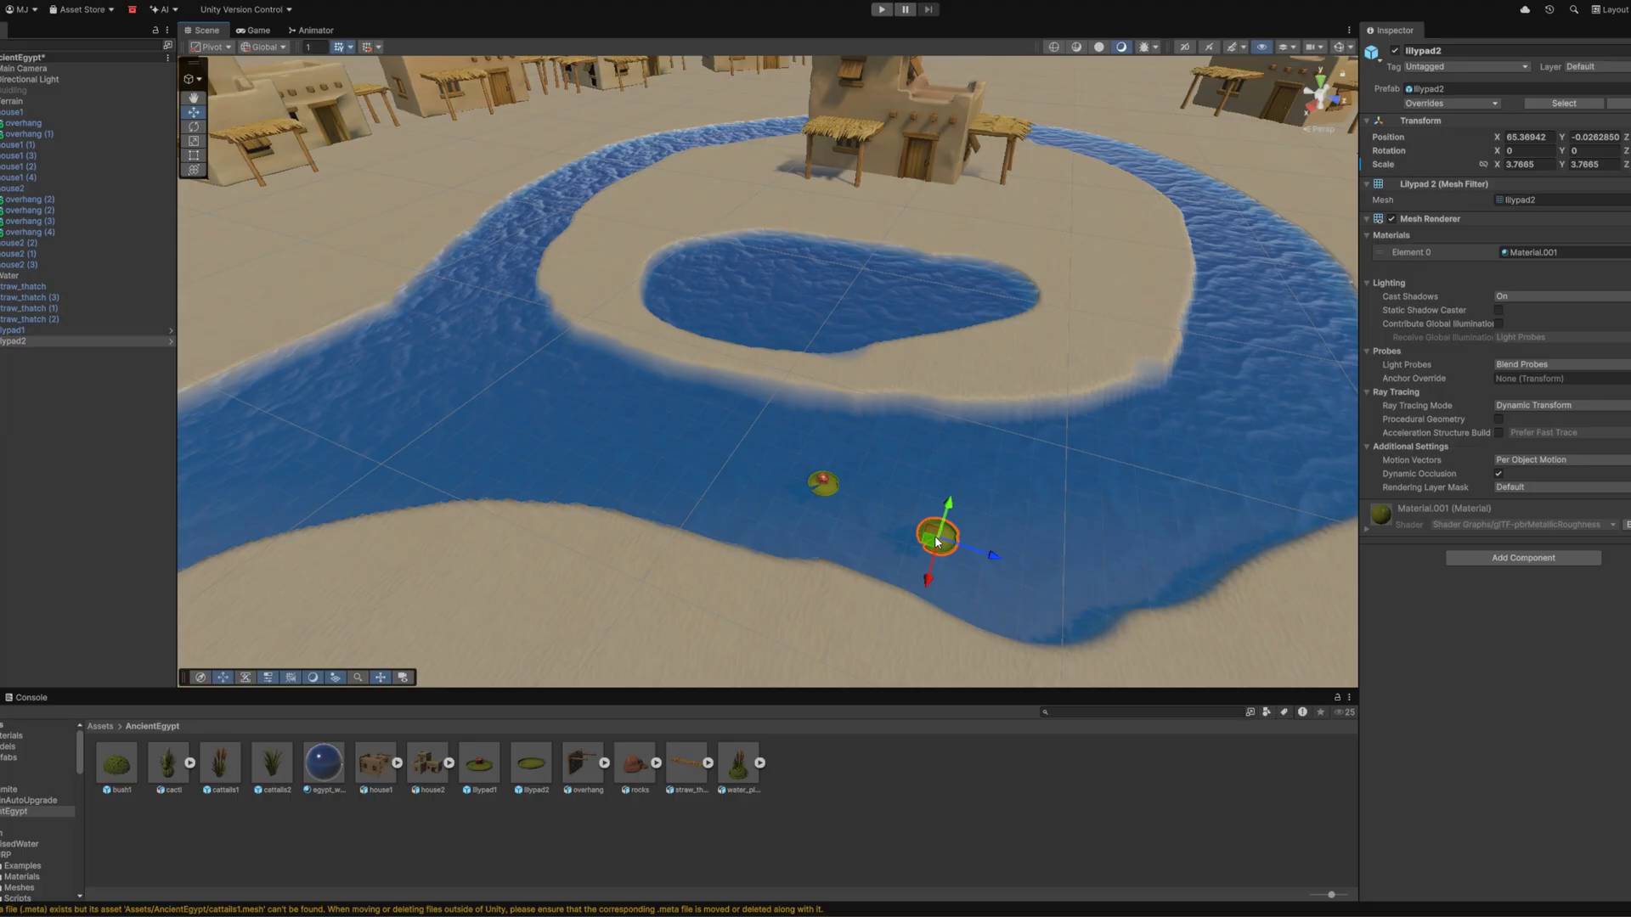
{"action": "left_click", "coordinate": [822, 482], "text": "shift"}
Duplicate the lily pad pair with Ctrl+D and move the copies along the river.
{"action": "mouse_move", "coordinate": [938, 537]}
{"action": "left_mouse_down"}
{"action": "mouse_move", "coordinate": [867, 488]}
{"action": "mouse_move", "coordinate": [544, 389]}
{"action": "left_mouse_up"}
{"action": "key", "text": "ctrl+d"}
{"action": "mouse_move", "coordinate": [365, 437]}
{"action": "left_mouse_down"}
{"action": "mouse_move", "coordinate": [554, 194]}
{"action": "mouse_move", "coordinate": [1279, 357]}
{"action": "mouse_move", "coordinate": [1266, 283]}
{"action": "mouse_move", "coordinate": [819, 473]}
{"action": "left_mouse_up"}
{"action": "key", "text": "ctrl+d"}
{"action": "key", "text": "ctrl+d"}
Make further lily pad copies and spread them into the left stretch of river.
{"action": "key", "text": "ctrl+d"}
{"action": "key", "text": "ctrl+d"}
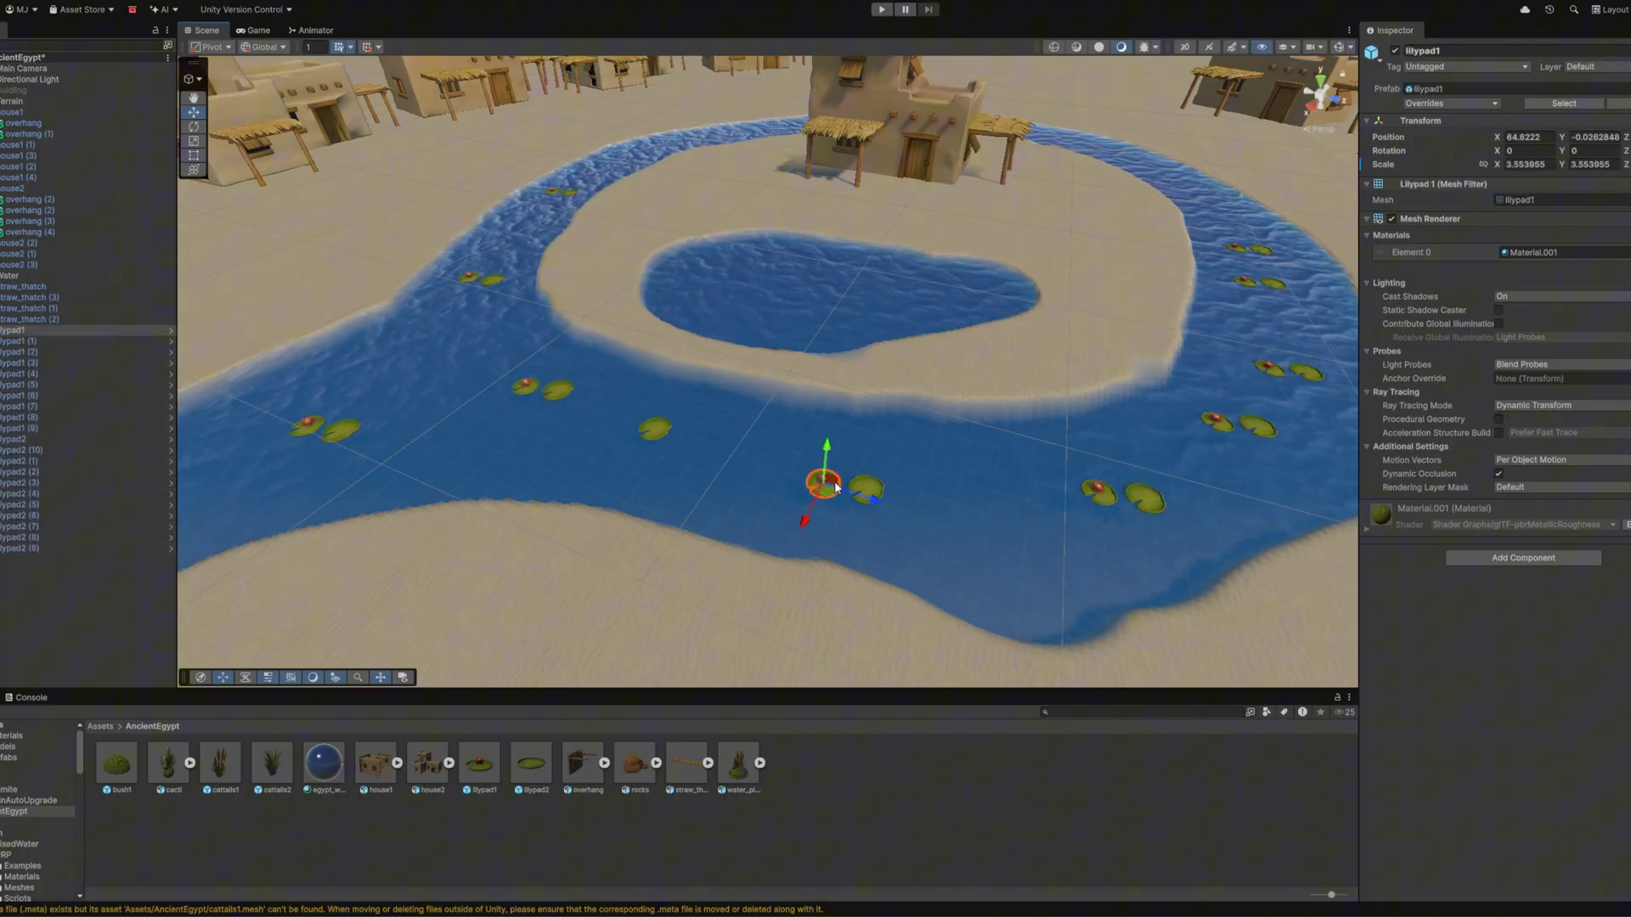
{"action": "right_click_drag", "start_coordinate": [819, 473], "coordinate": [868, 544]}
{"action": "left_click", "coordinate": [510, 481]}
{"action": "mouse_move", "coordinate": [510, 481]}
{"action": "right_mouse_down"}
{"action": "mouse_move", "coordinate": [777, 455]}
{"action": "mouse_move", "coordinate": [747, 411]}
{"action": "right_mouse_up"}
{"action": "key", "text": "ctrl+d"}
{"action": "left_click_drag", "start_coordinate": [747, 411], "coordinate": [782, 407]}
{"action": "right_click_drag", "start_coordinate": [783, 407], "coordinate": [892, 465]}
{"action": "left_click", "coordinate": [892, 465], "text": "shift"}
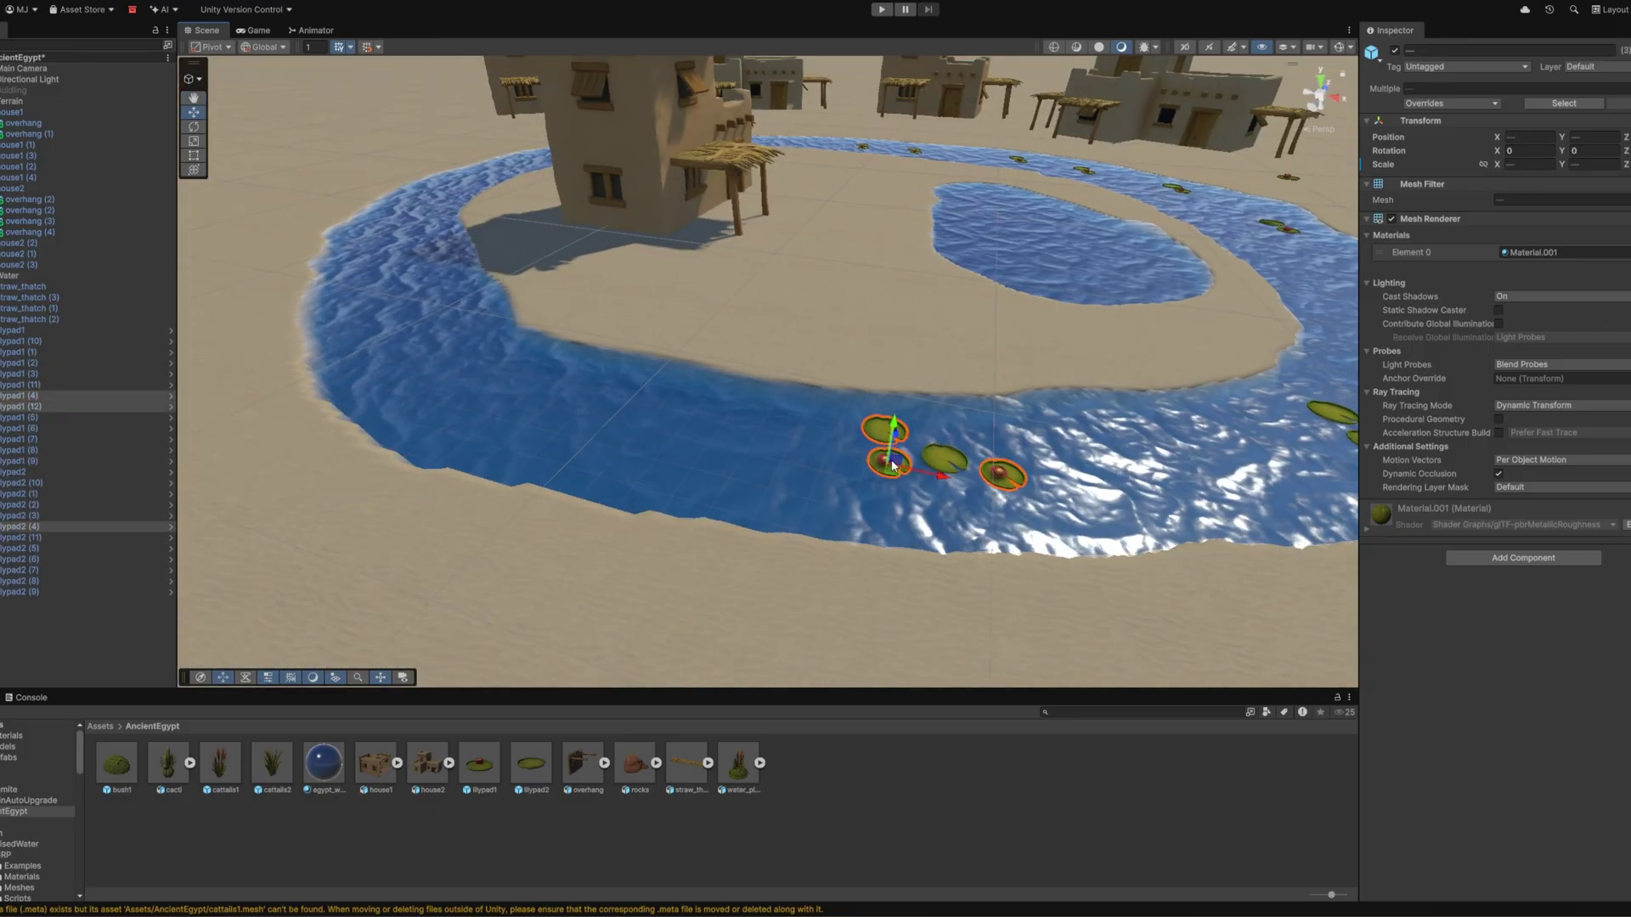
{"action": "key", "text": "ctrl+d"}
{"action": "left_click_drag", "start_coordinate": [892, 464], "coordinate": [501, 399]}
{"action": "right_click_drag", "start_coordinate": [501, 399], "coordinate": [702, 396]}
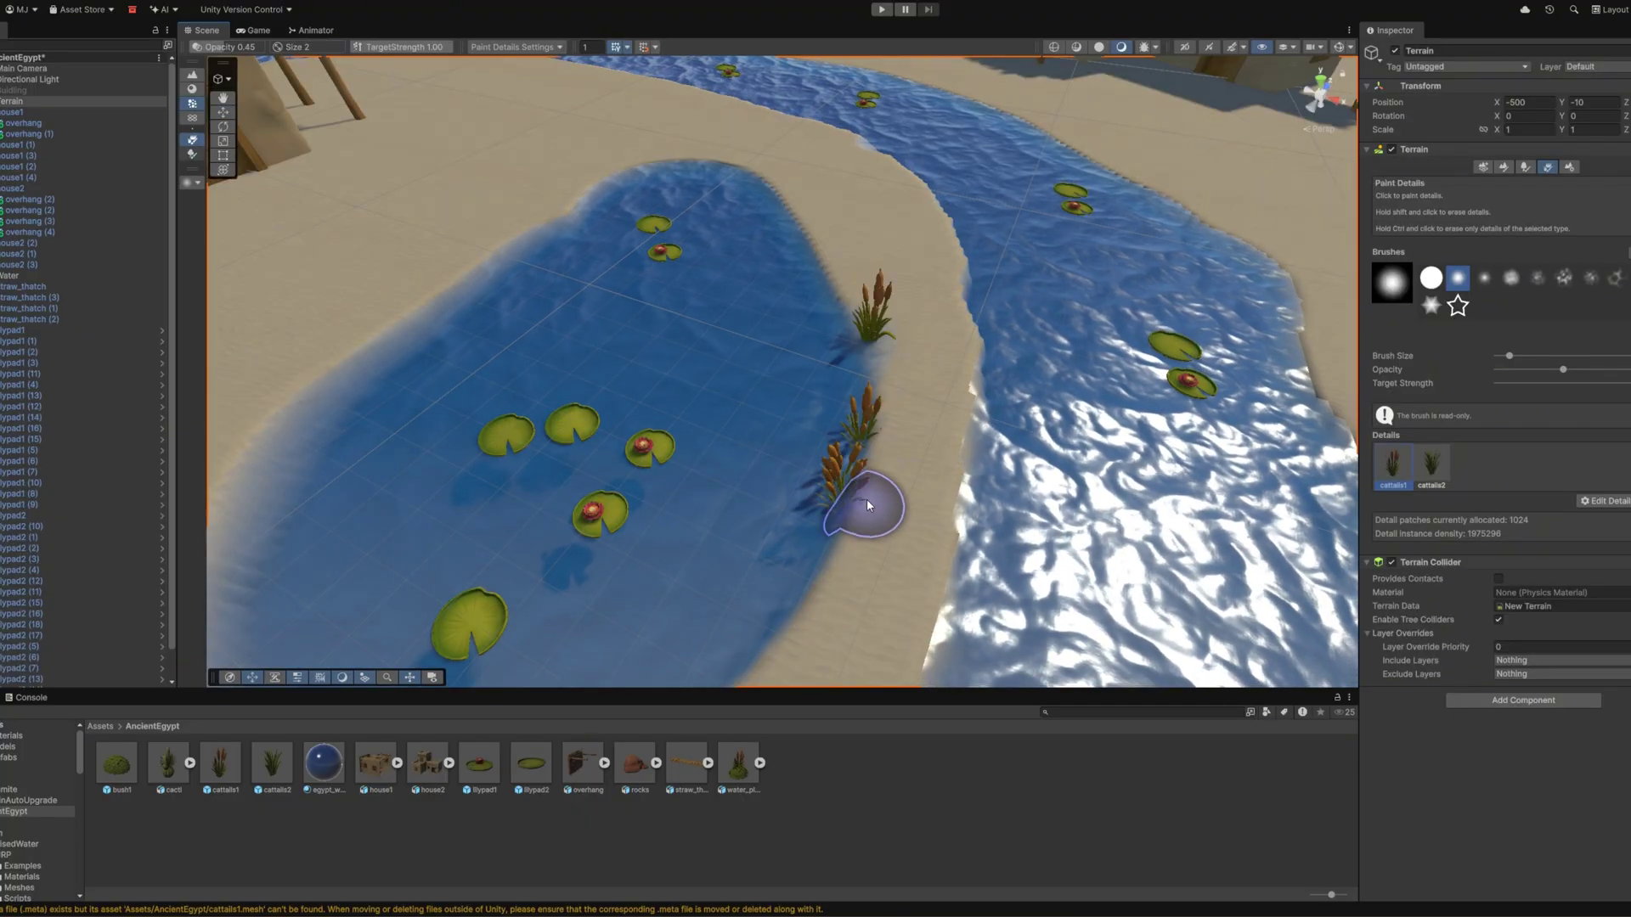
Brush cattail clumps along the pond's upper and lower right banks, then fly toward the houses.
{"action": "scroll", "coordinate": [866, 505], "scroll_direction": "down", "scroll_amount": 5}
{"action": "mouse_move", "coordinate": [813, 553]}
{"action": "left_mouse_down"}
{"action": "mouse_move", "coordinate": [572, 437]}
{"action": "mouse_move", "coordinate": [739, 262]}
{"action": "mouse_move", "coordinate": [859, 170]}
{"action": "mouse_move", "coordinate": [913, 192]}
{"action": "left_mouse_up"}
{"action": "left_click", "coordinate": [544, 293], "text": "shift"}
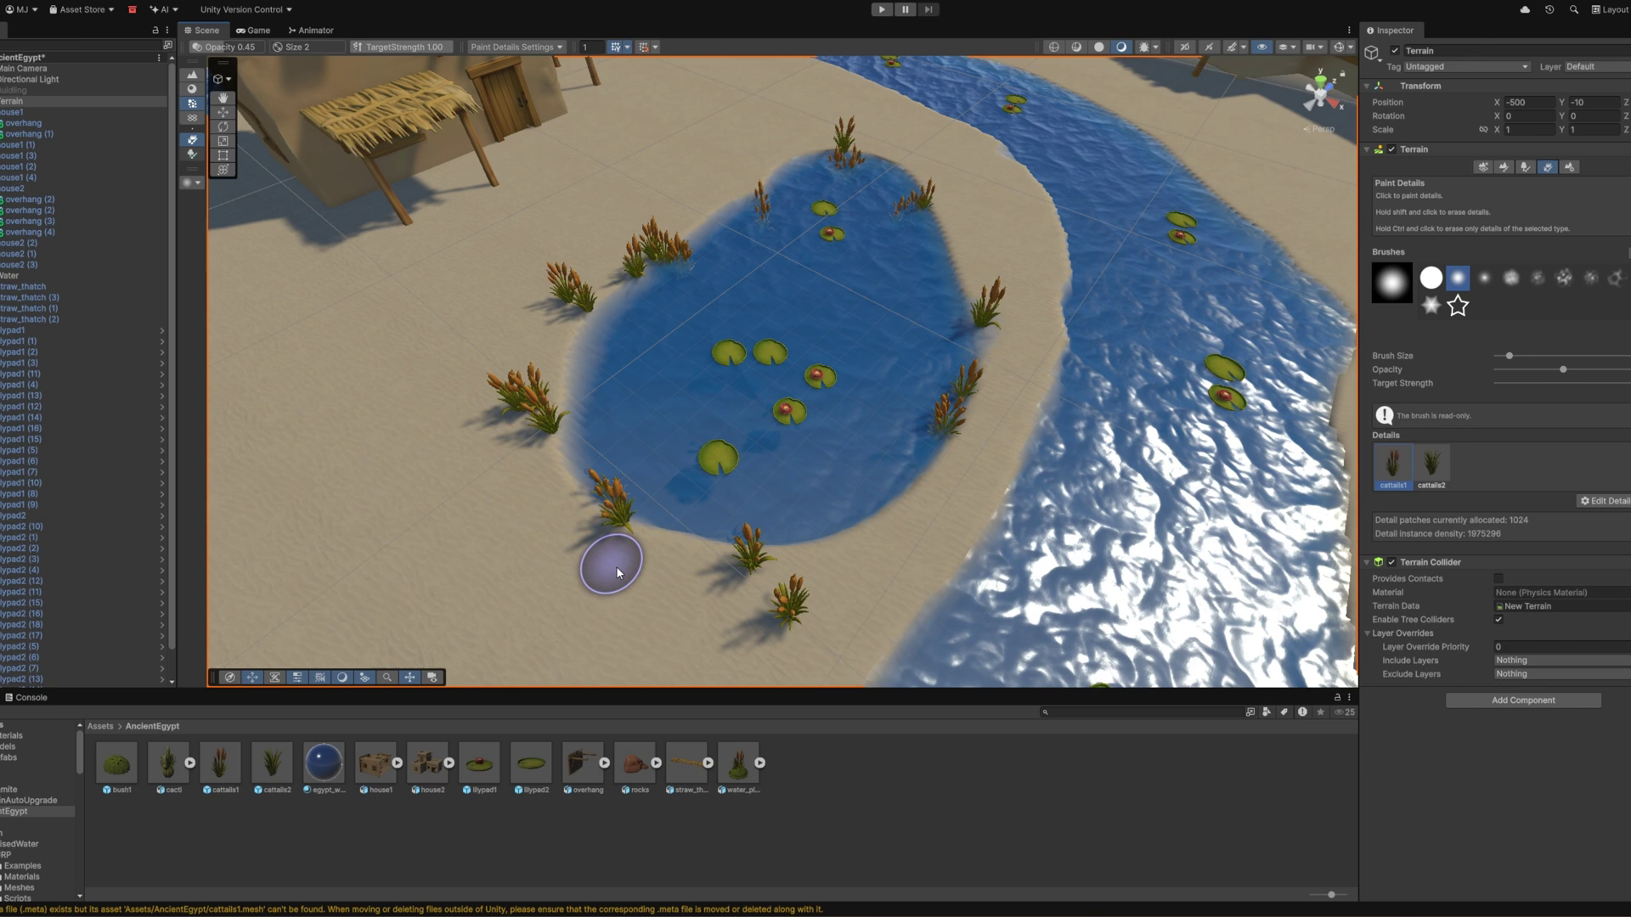
{"action": "left_click_drag", "start_coordinate": [862, 527], "coordinate": [844, 465]}
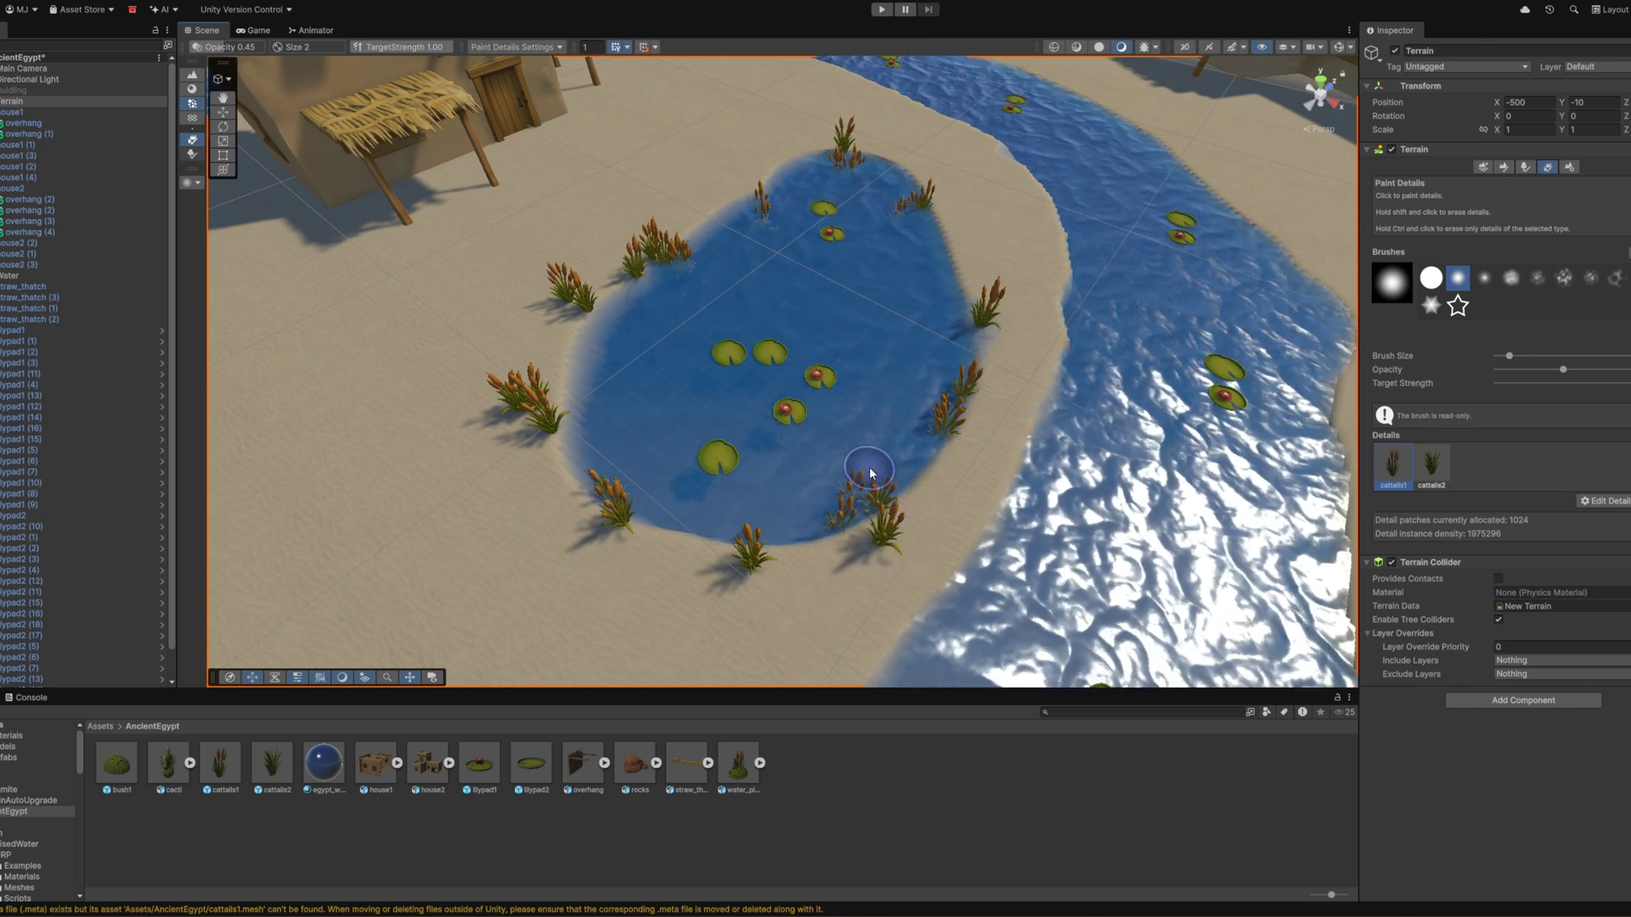
{"action": "left_click_drag", "start_coordinate": [874, 473], "coordinate": [854, 479]}
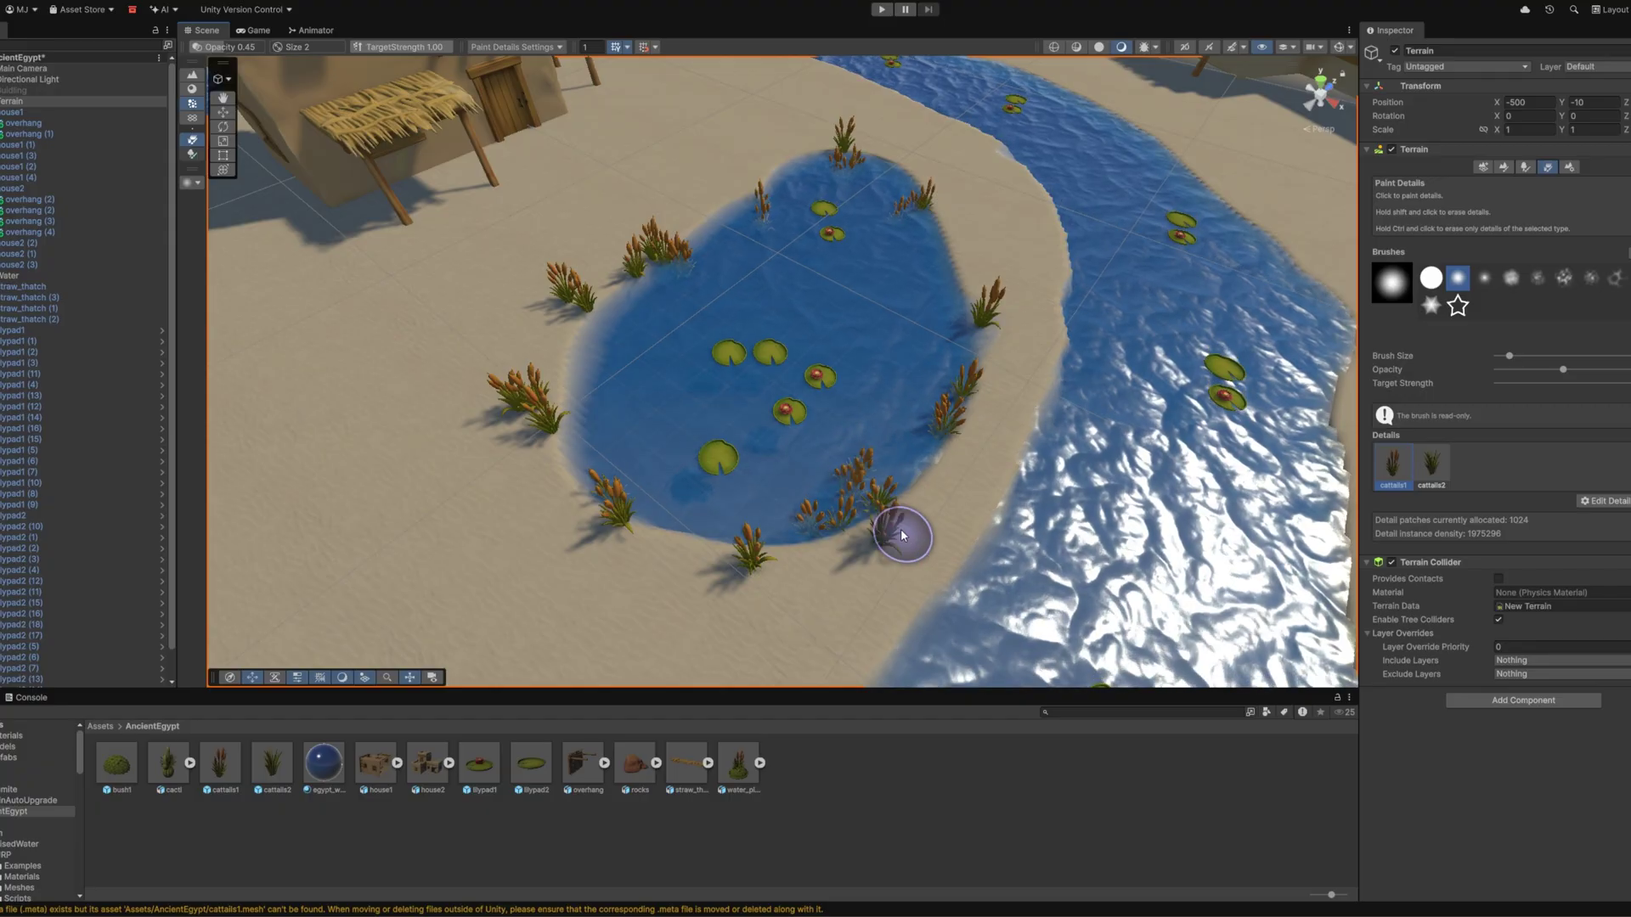
{"action": "scroll", "coordinate": [901, 535], "scroll_direction": "down", "scroll_amount": 5}
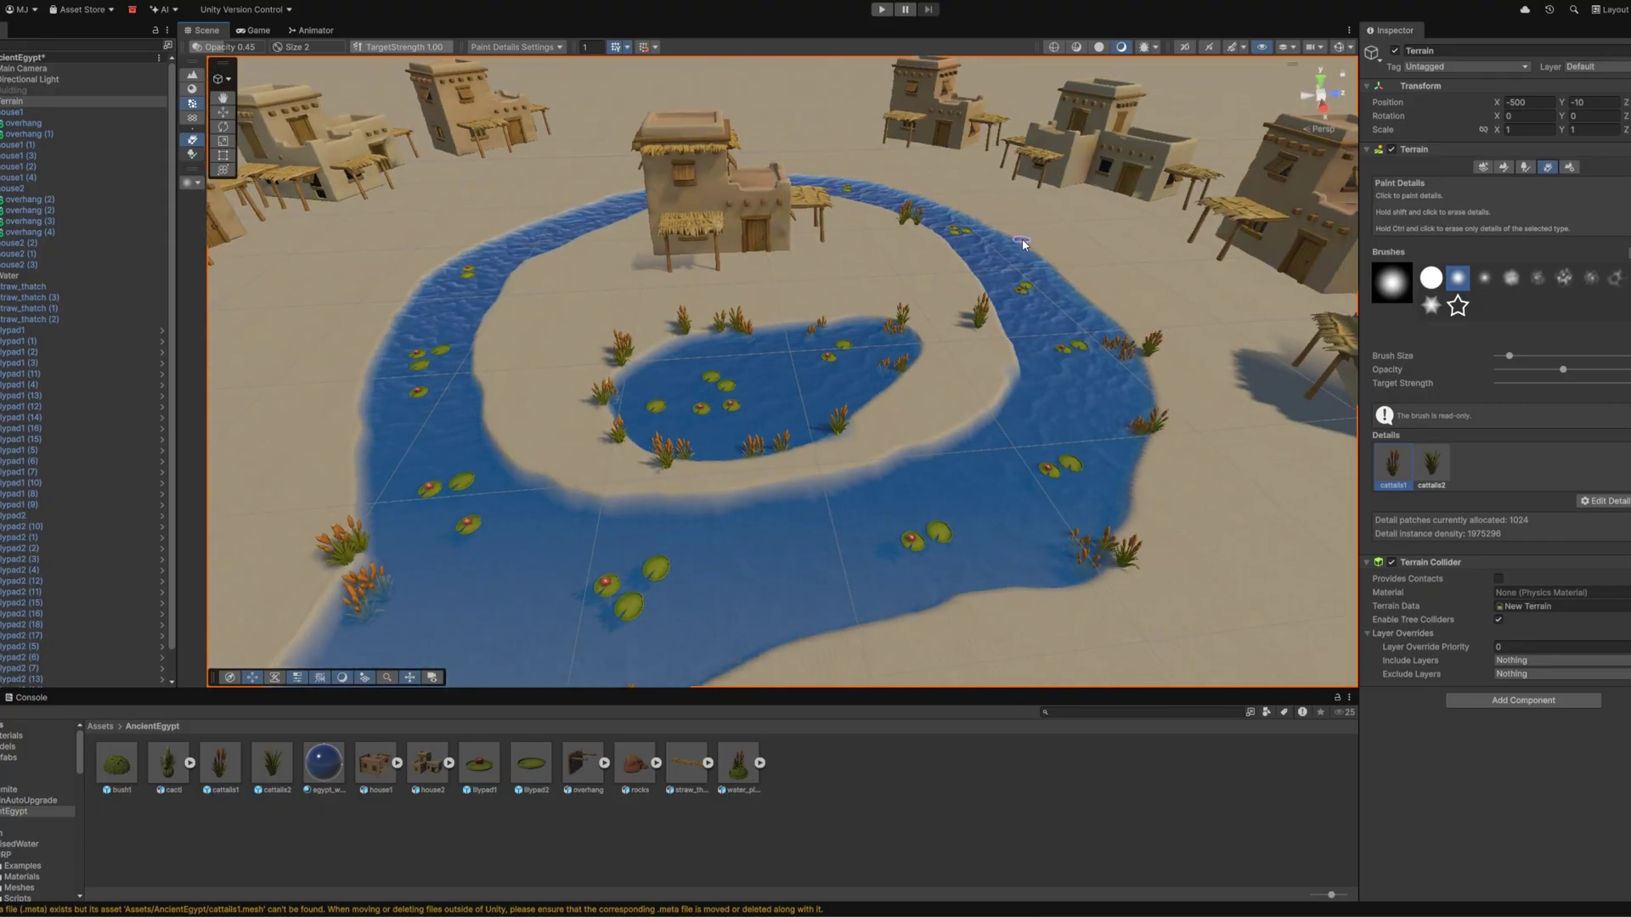
{"action": "right_click_drag", "start_coordinate": [558, 227], "coordinate": [506, 214]}
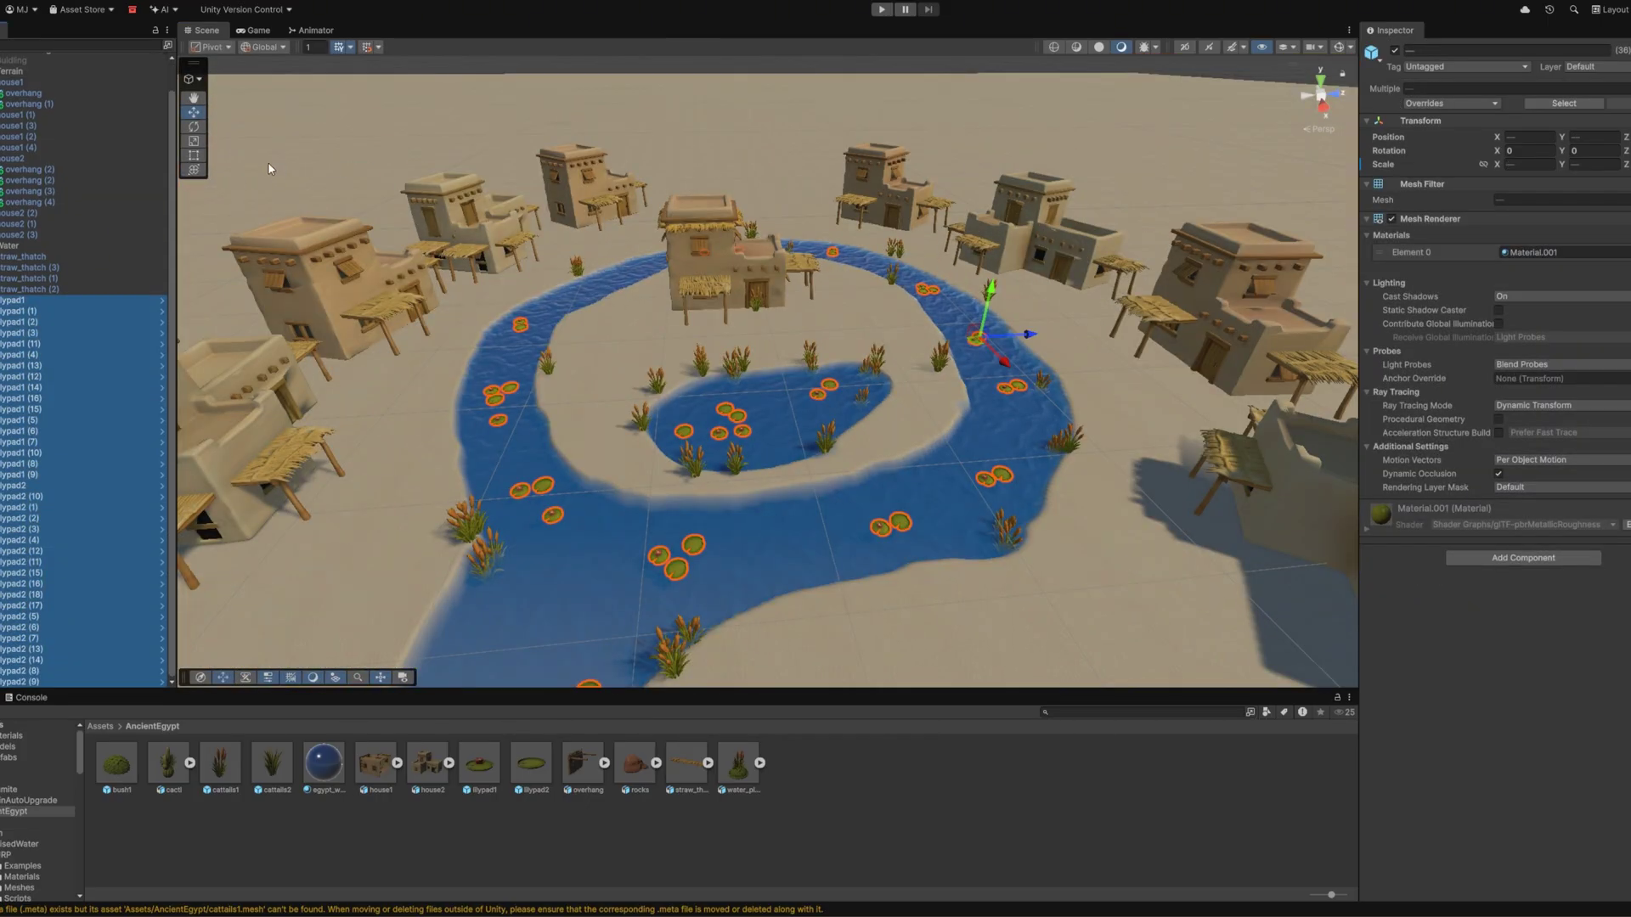
Scale up the selected lily pads slightly and enlarge the selected village houses.
{"action": "left_click", "coordinate": [195, 141]}
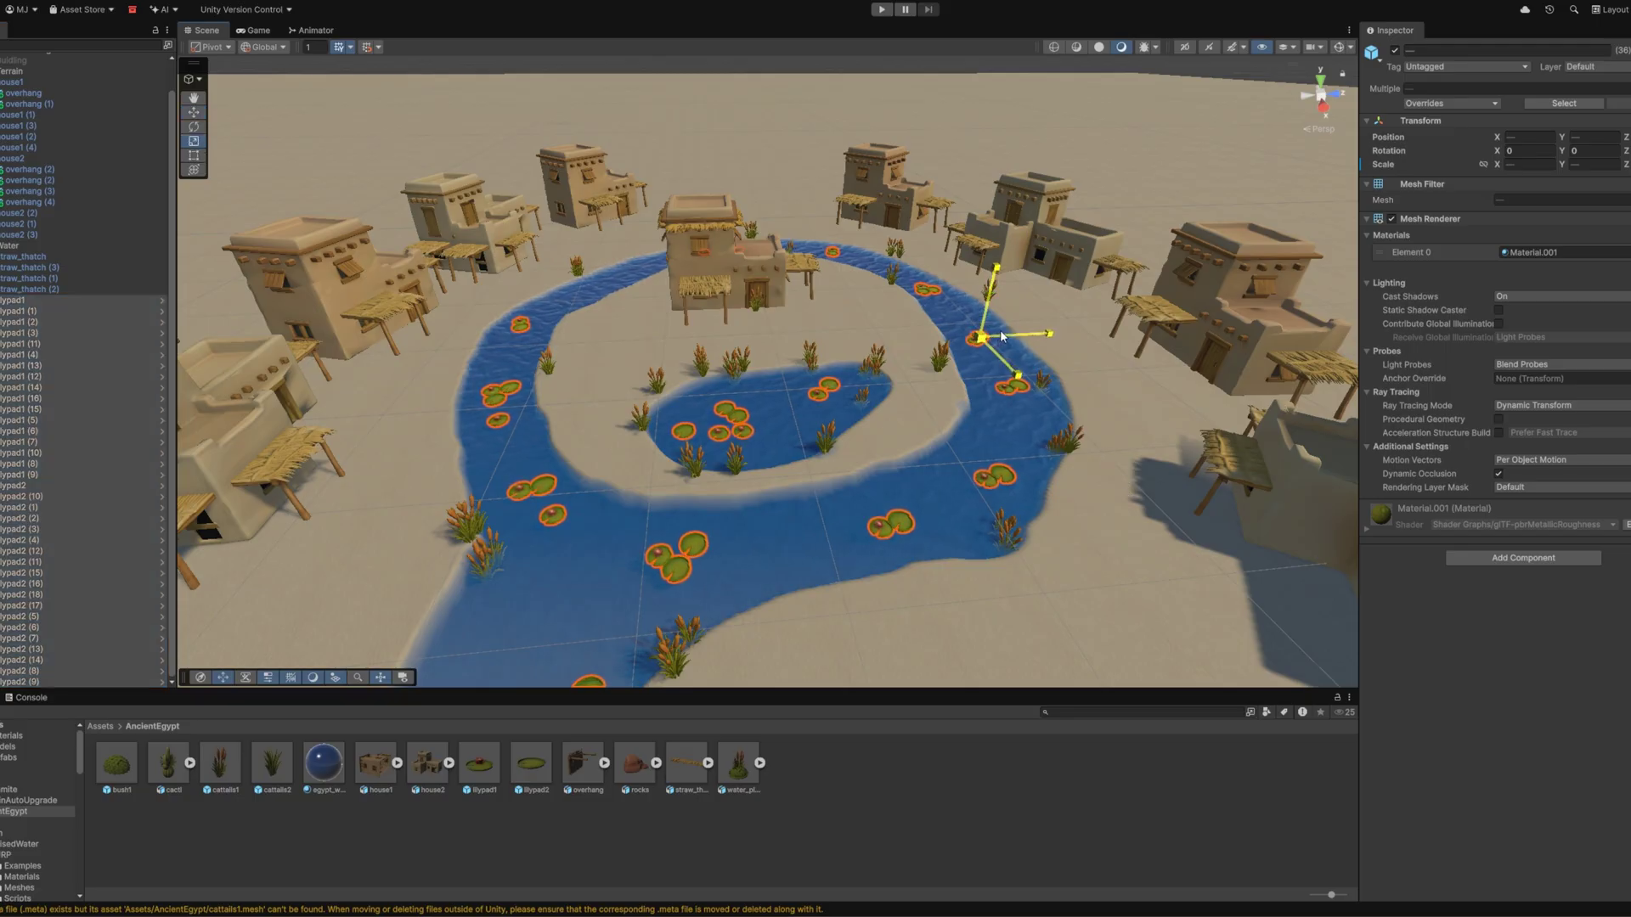
{"action": "left_click_drag", "start_coordinate": [1001, 331], "coordinate": [1007, 331]}
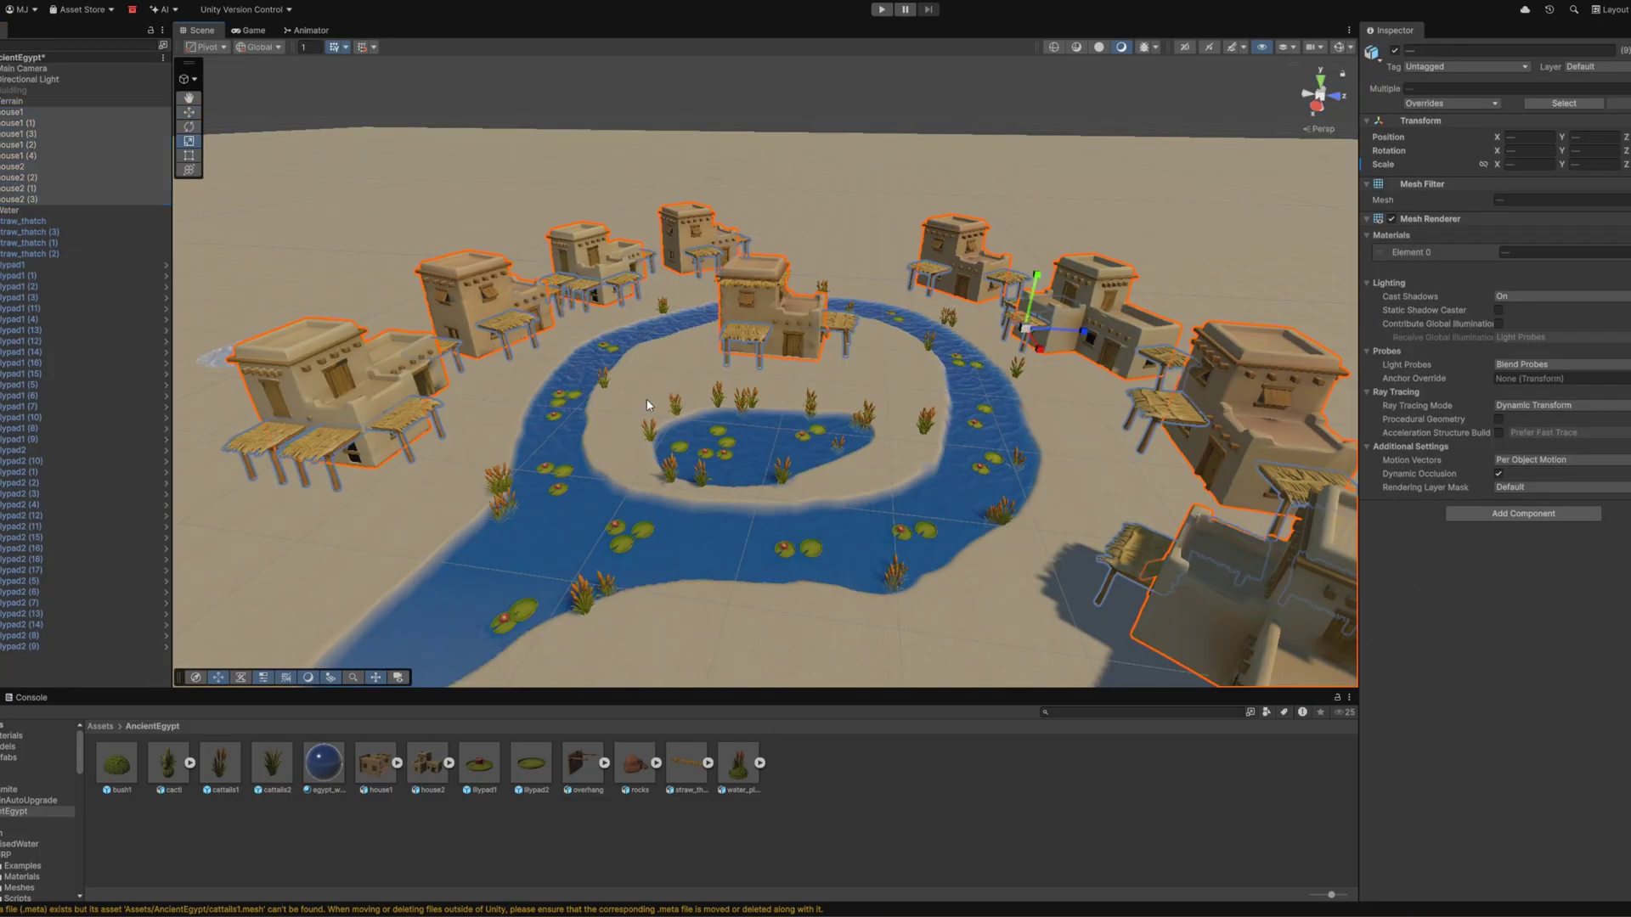
{"action": "left_click_drag", "start_coordinate": [1031, 333], "coordinate": [1045, 319]}
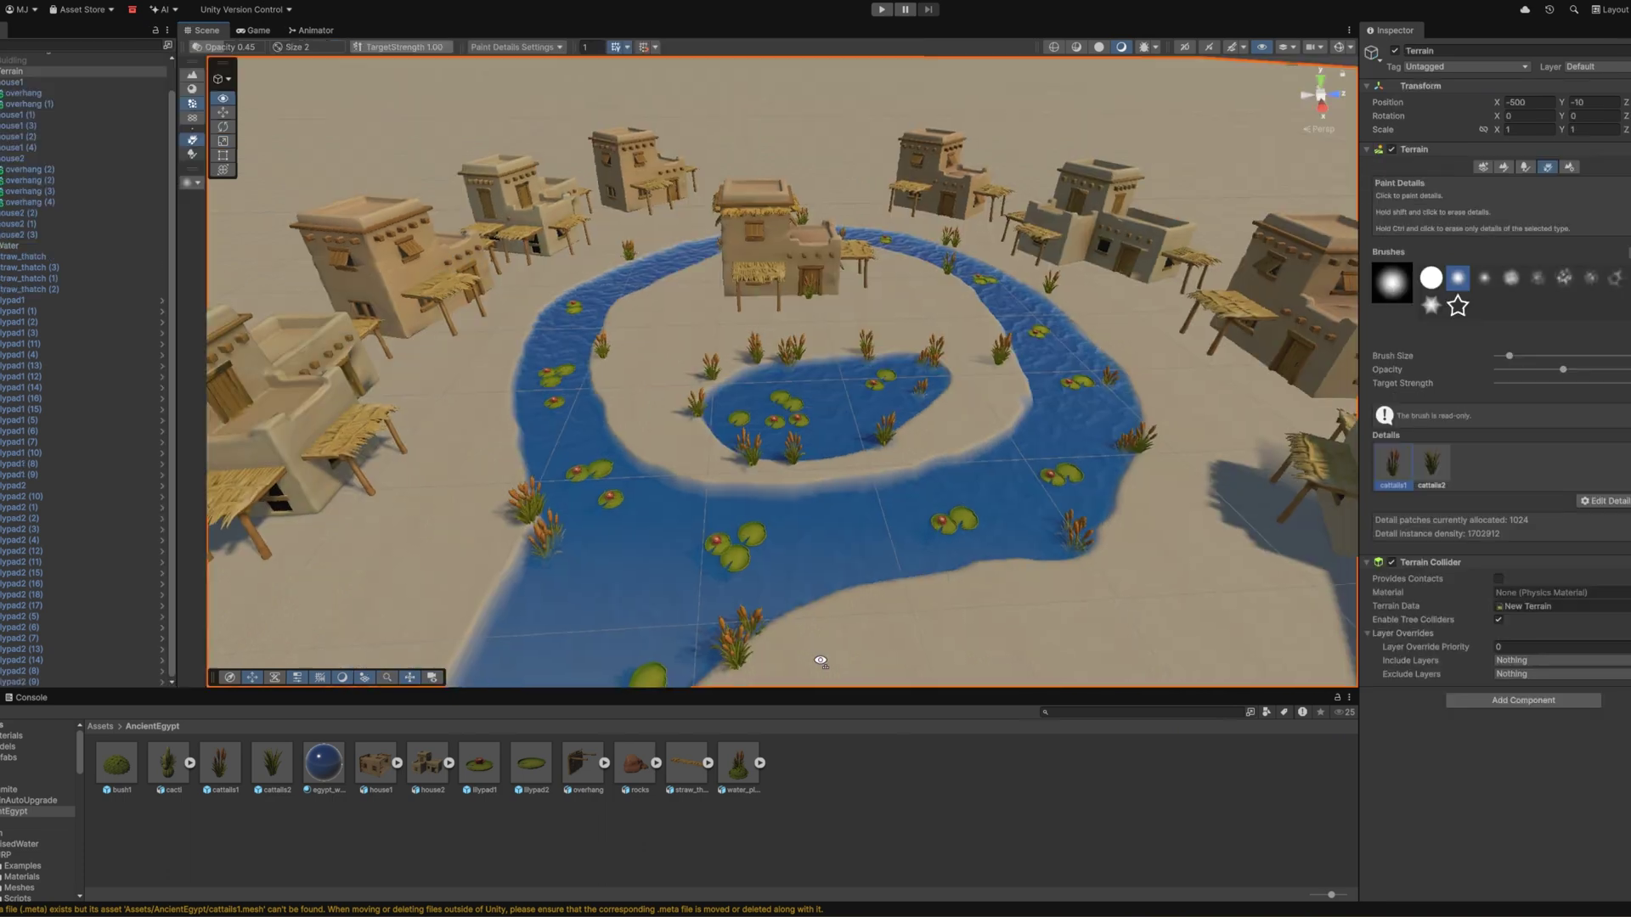
{"action": "left_click_drag", "start_coordinate": [827, 664], "coordinate": [788, 638], "text": "alt"}
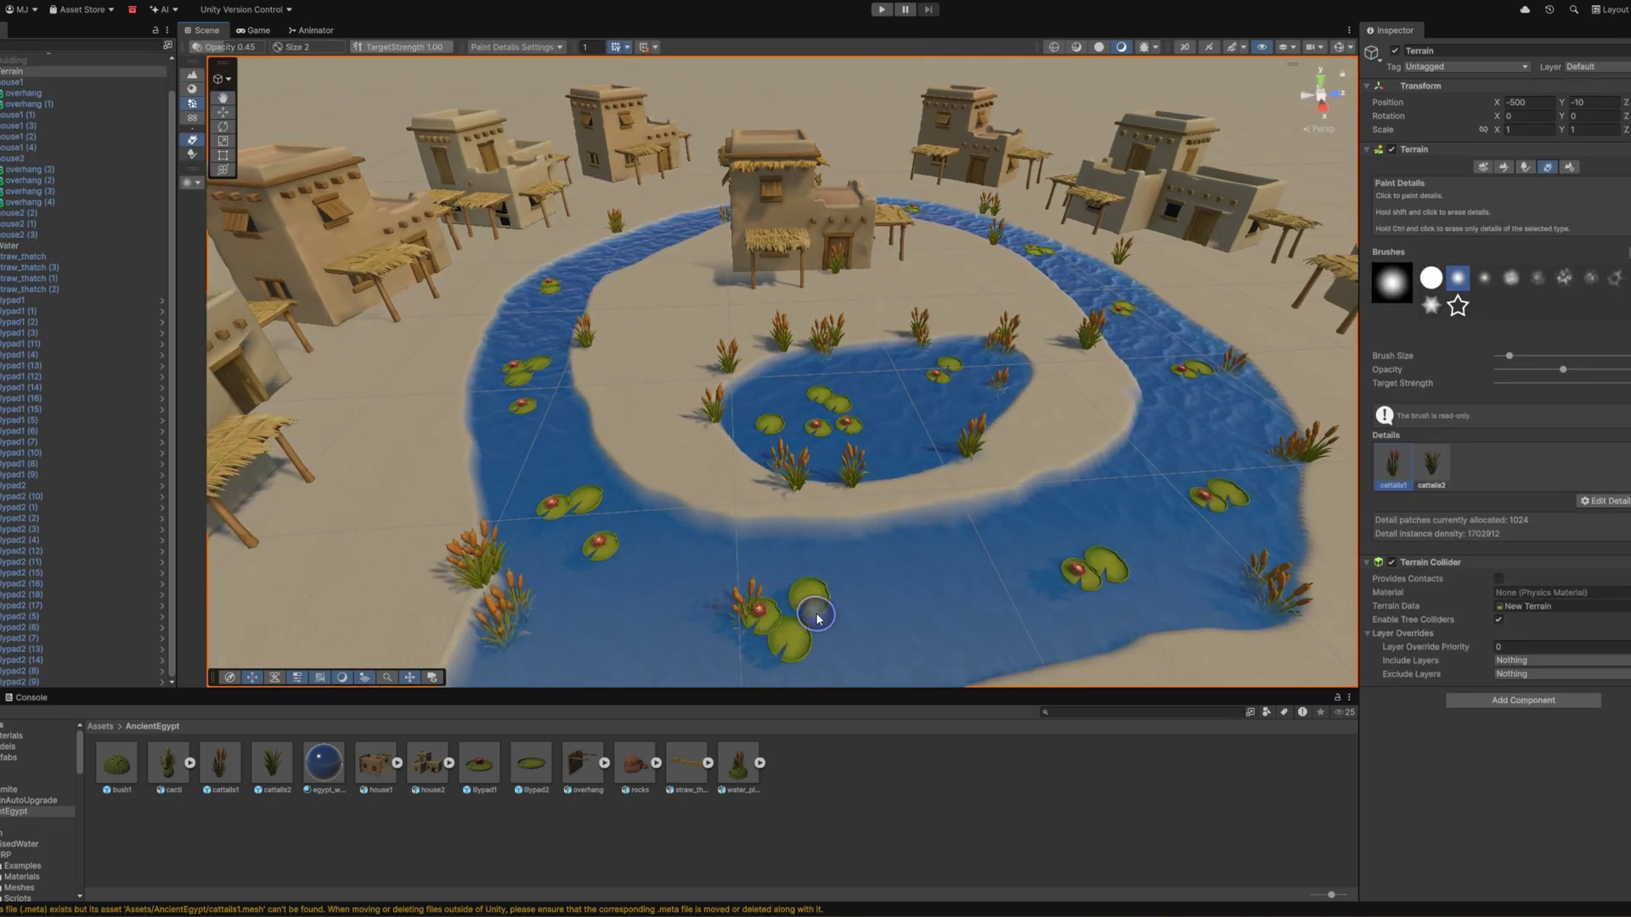
Switch to the Move tool and select individual lily pads in the river.
{"action": "left_click", "coordinate": [223, 114]}
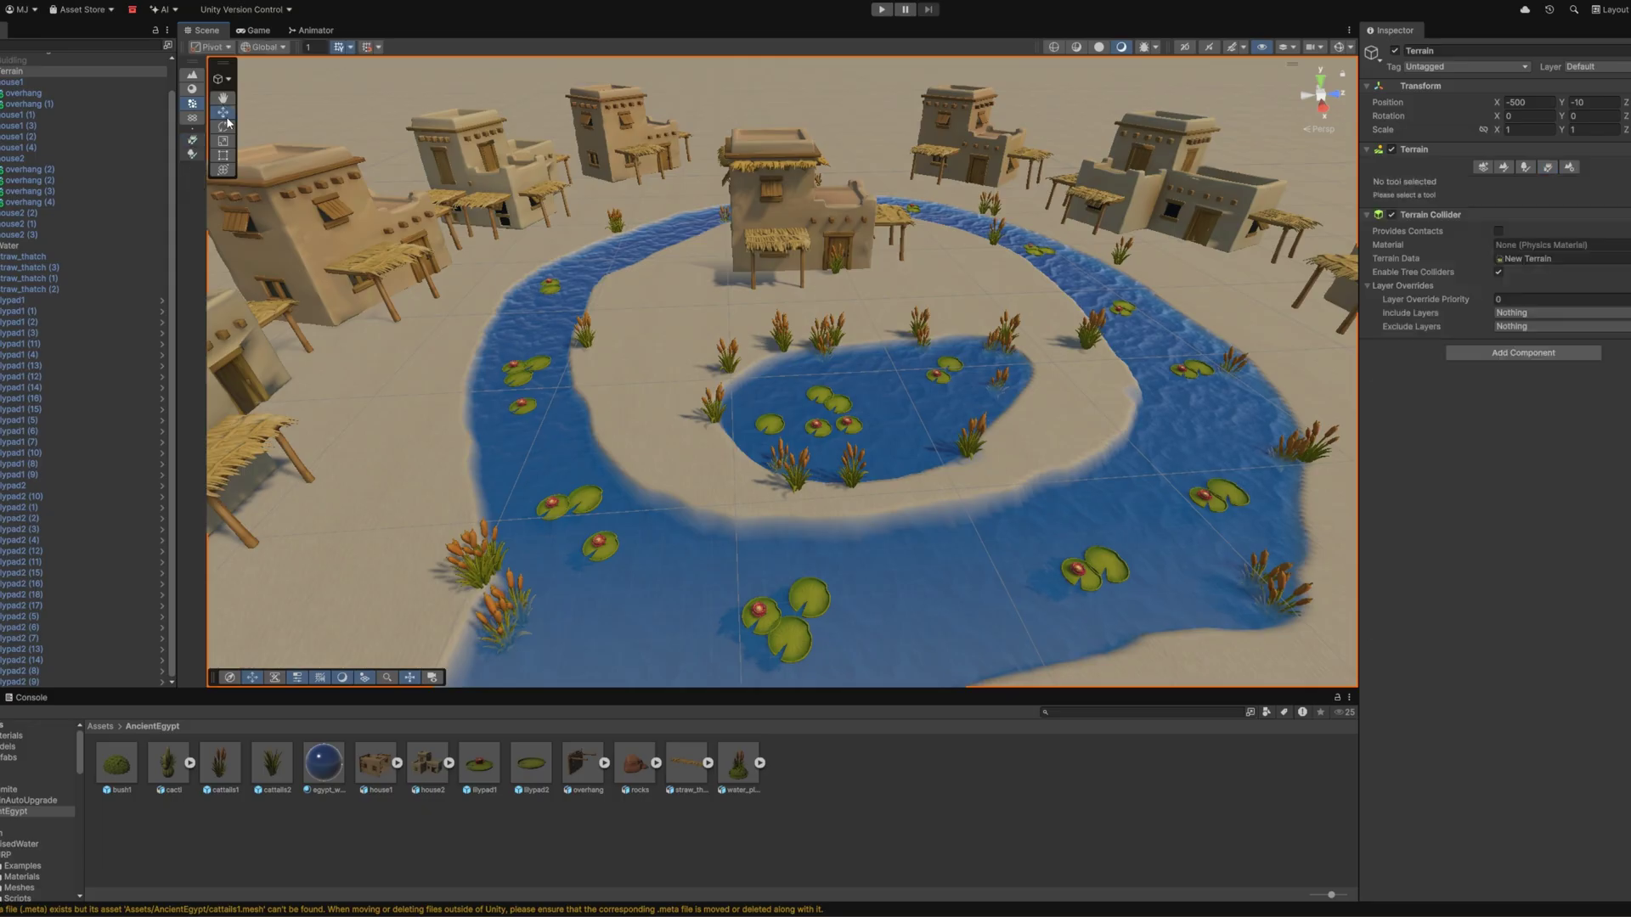
{"action": "left_click", "coordinate": [766, 612]}
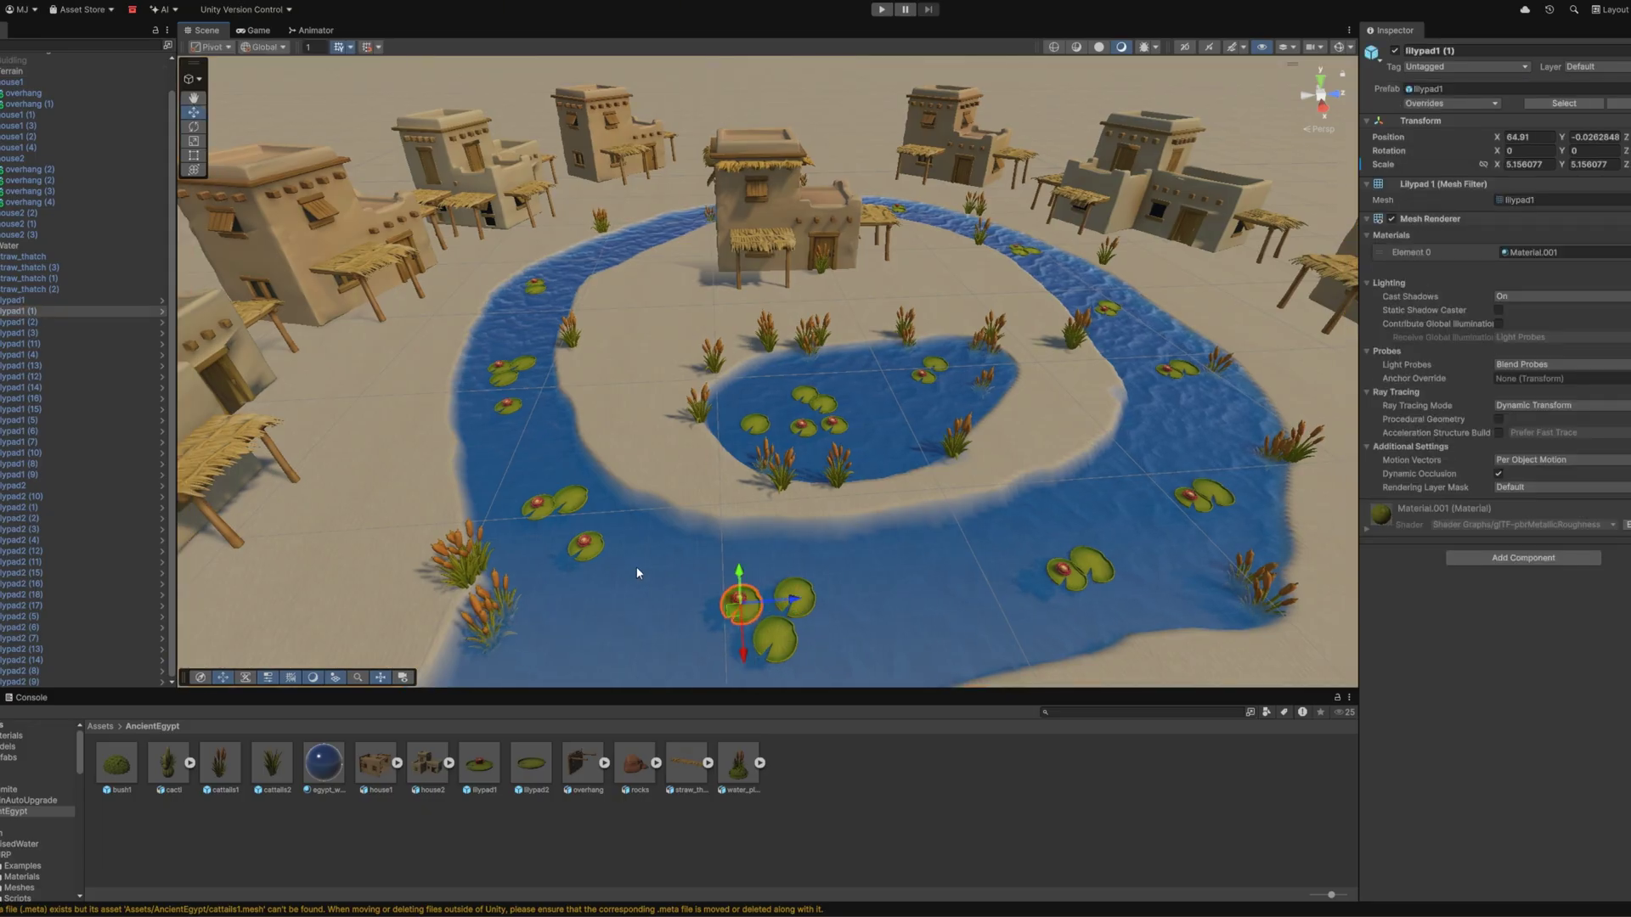
{"action": "left_click", "coordinate": [576, 512]}
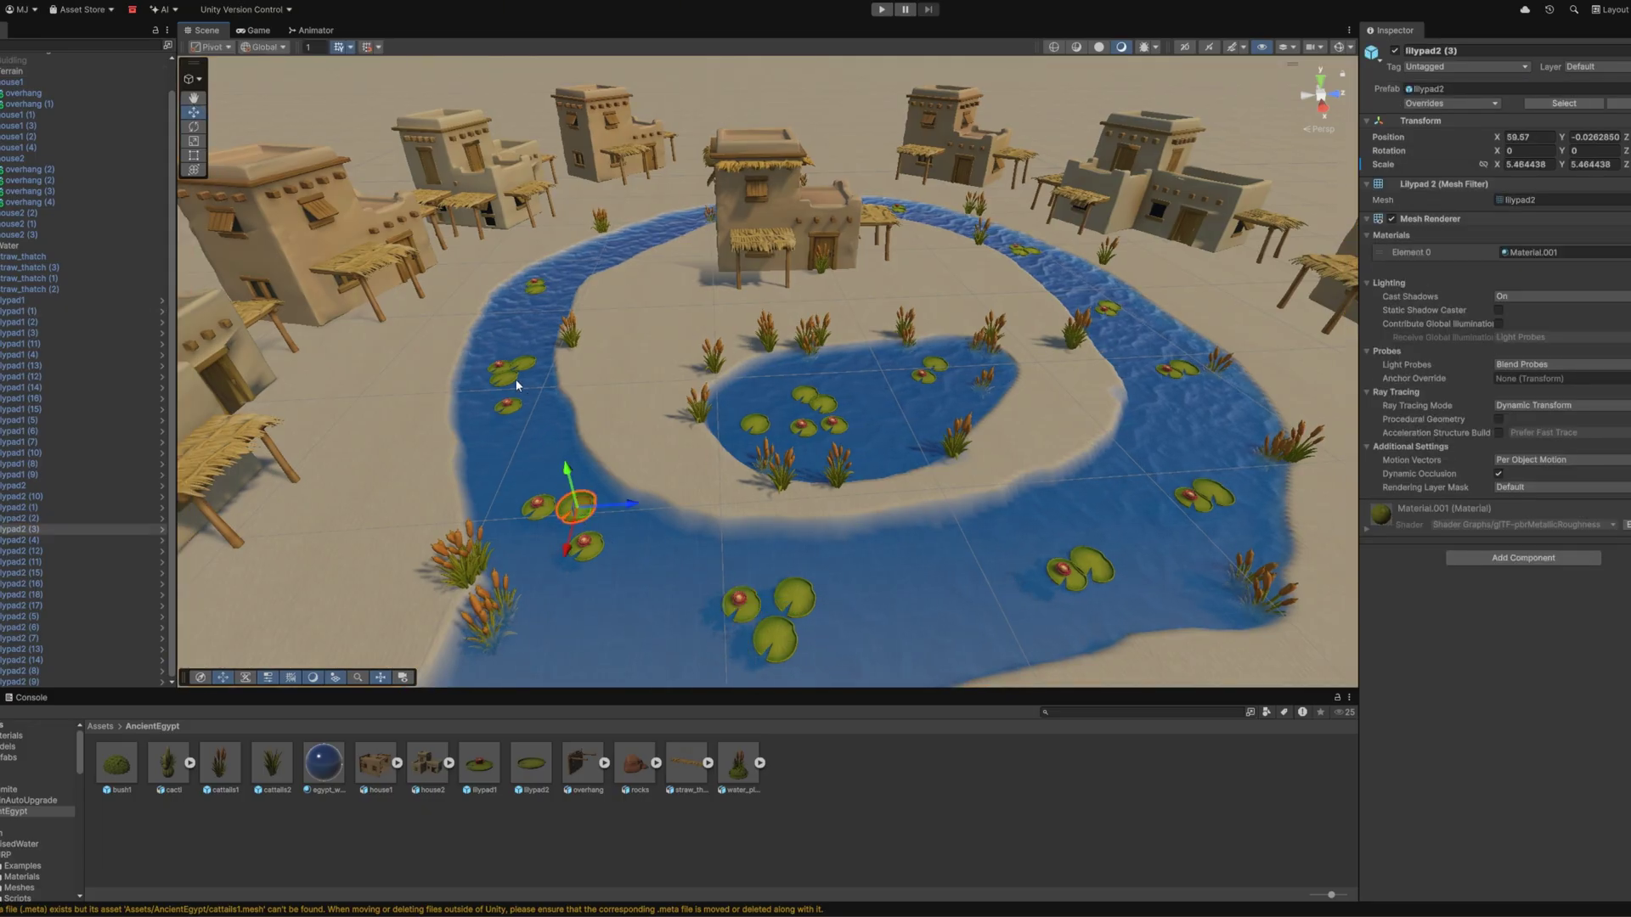
Enter Play mode and walk the character forward through the village with W.
{"action": "key", "text": "ctrl+p"}
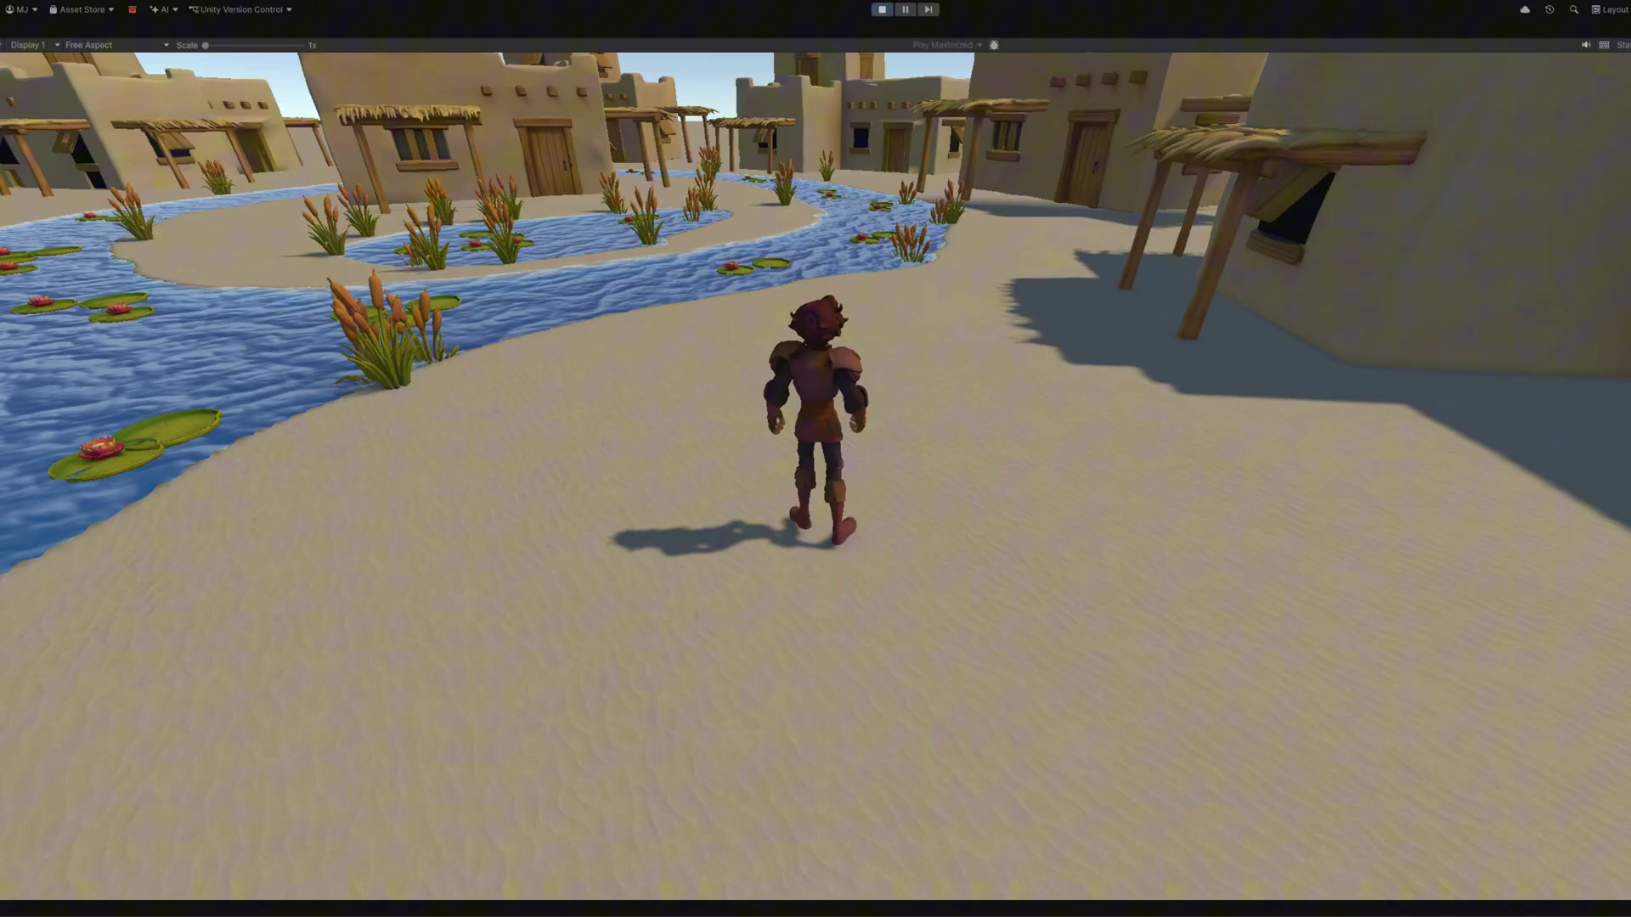
{"action": "key", "text": "w"}
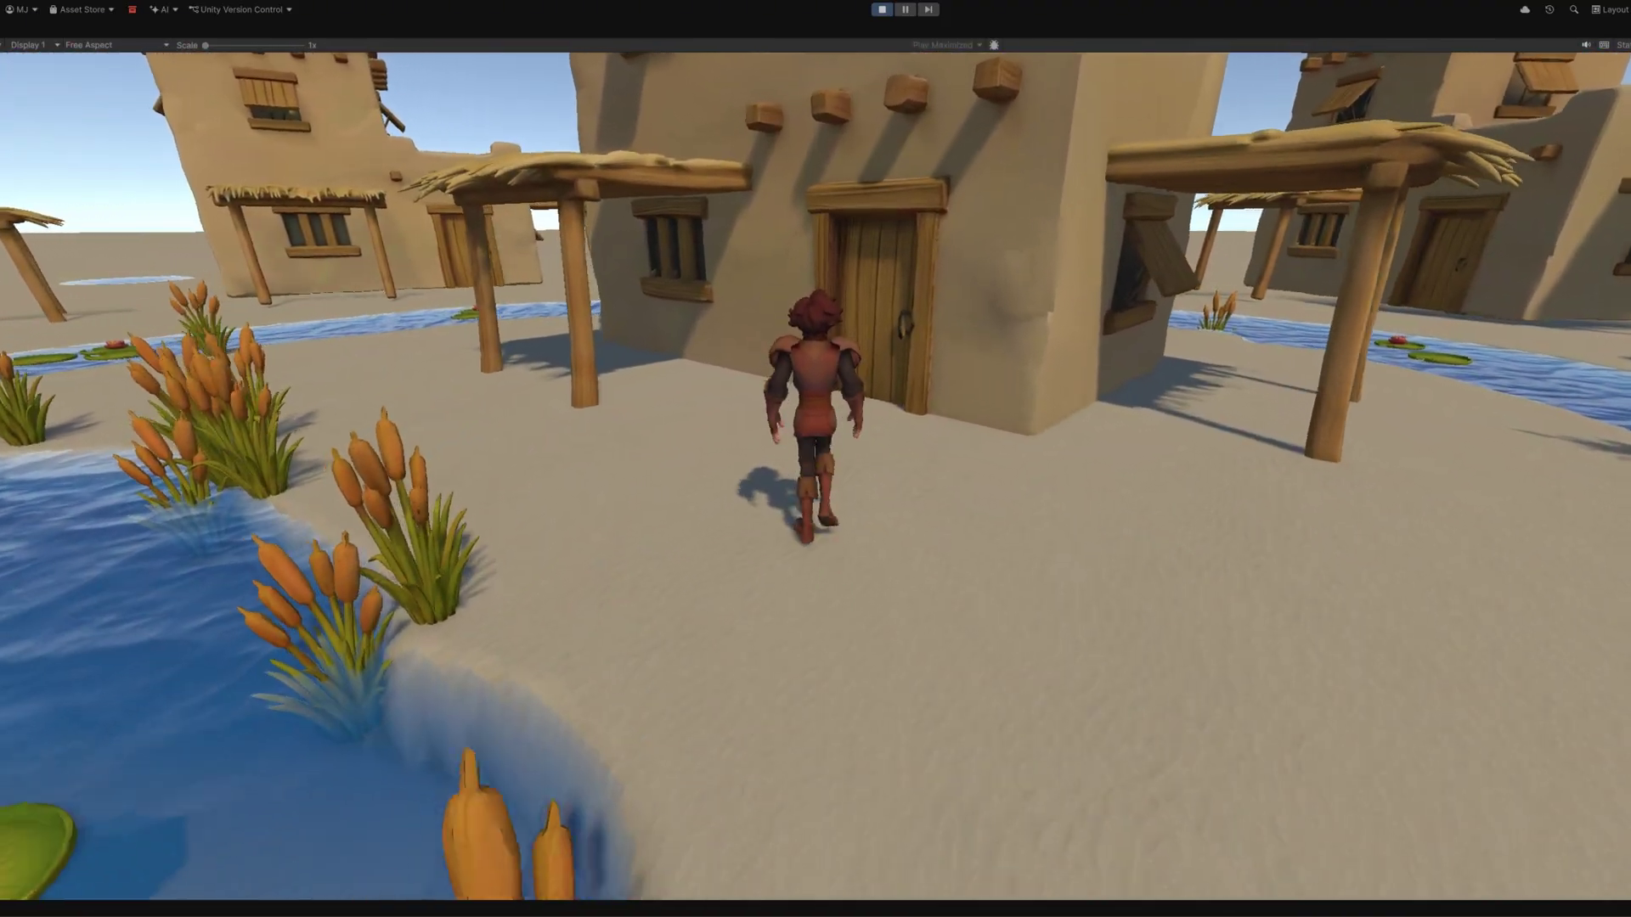
Exit Play mode, select rocks 1, 3, 5 and 2, and move rock5 into the pond.
{"action": "key", "text": "ctrl+p"}
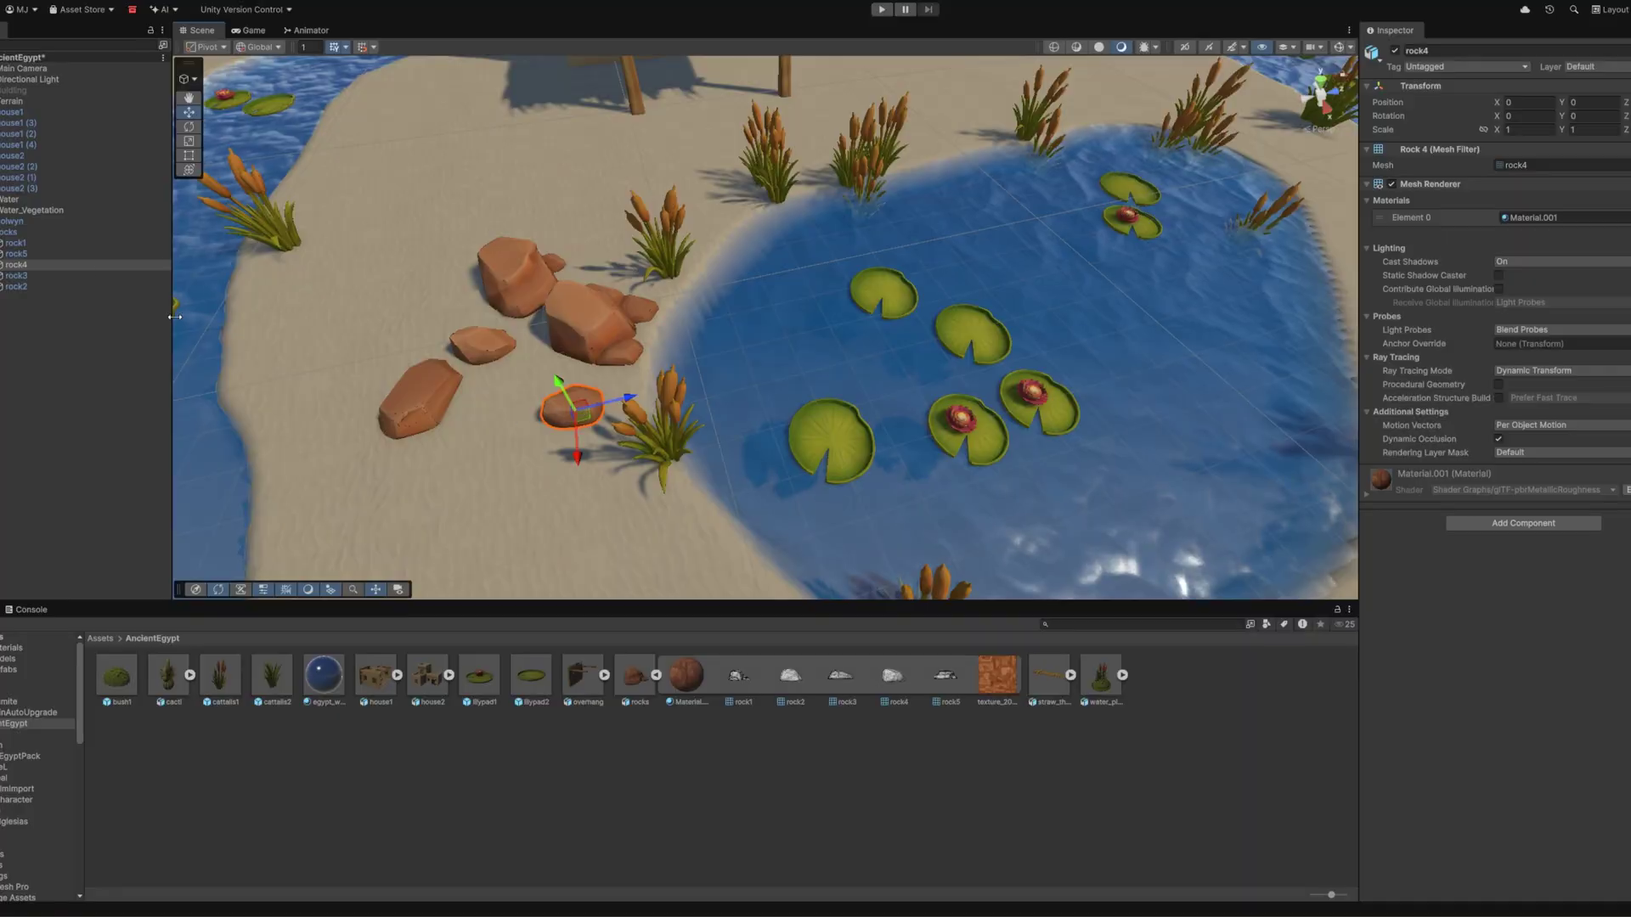
{"action": "right_click", "coordinate": [74, 221]}
{"action": "left_click", "coordinate": [17, 243]}
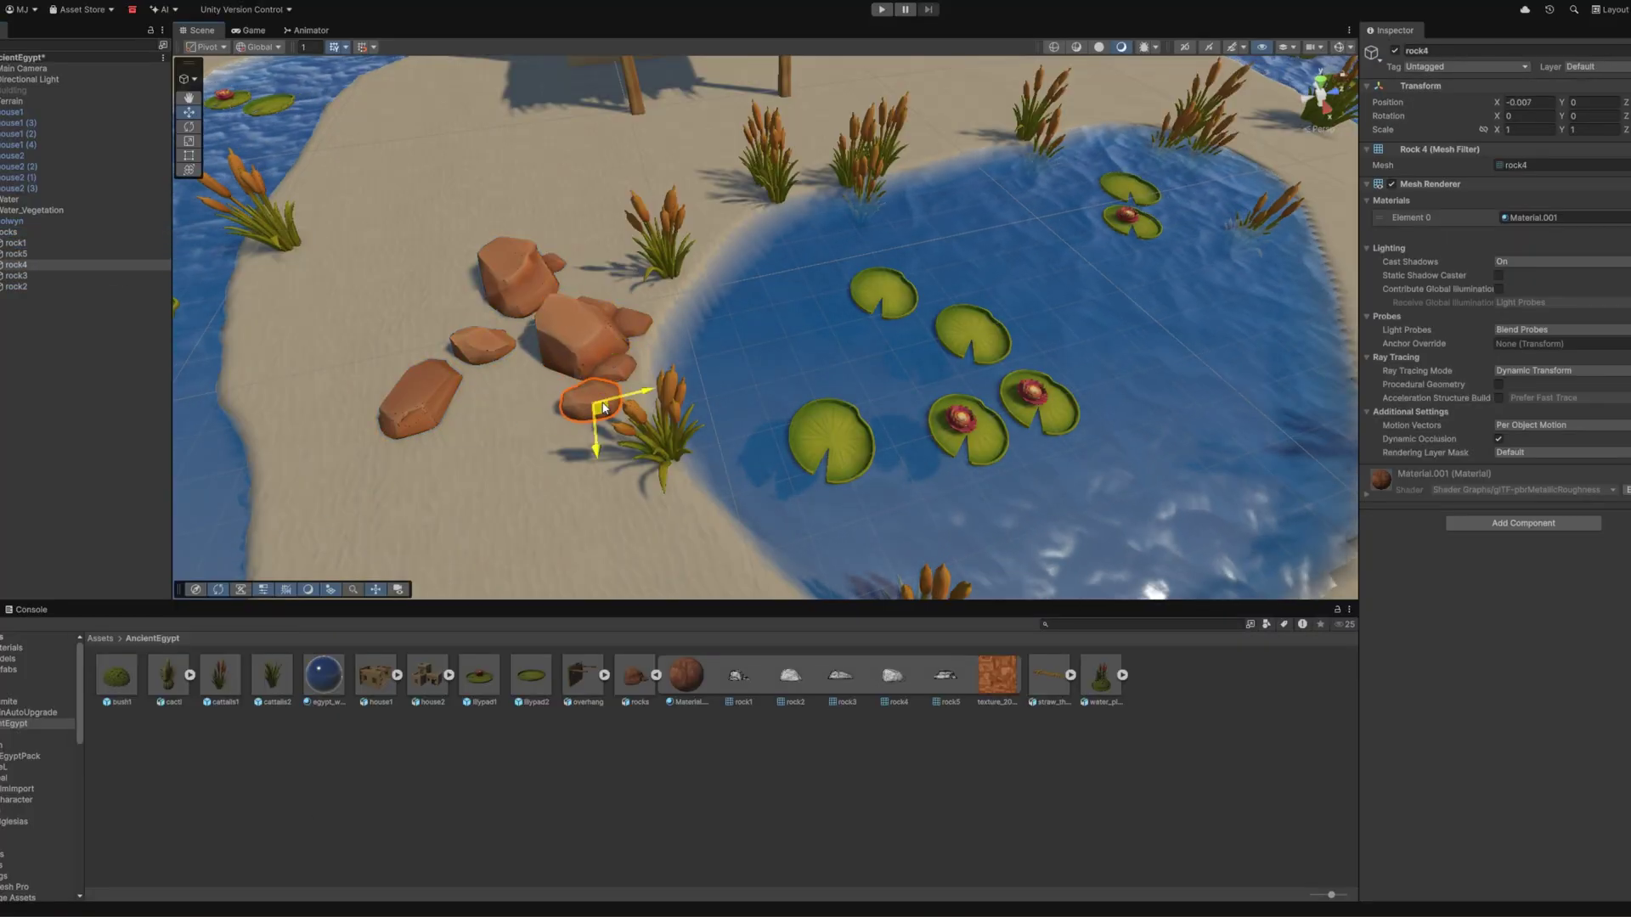
{"action": "scroll", "coordinate": [604, 408], "scroll_direction": "down", "scroll_amount": 3}
{"action": "left_click", "coordinate": [741, 429]}
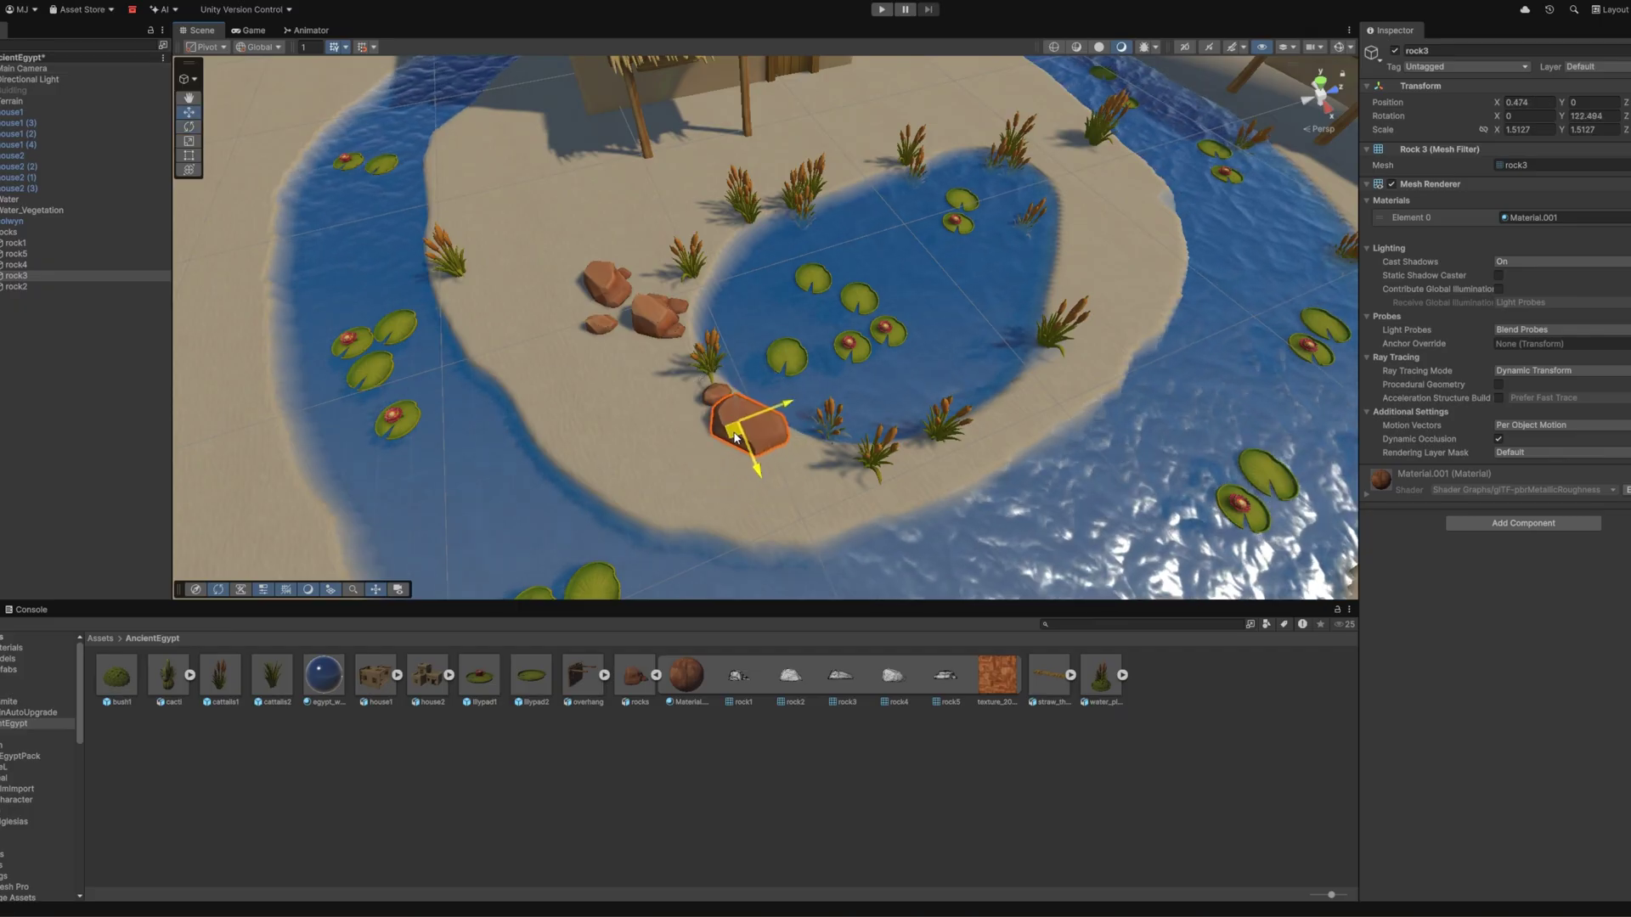
{"action": "left_click", "coordinate": [605, 286]}
{"action": "left_click_drag", "start_coordinate": [607, 293], "coordinate": [863, 324]}
{"action": "left_click", "coordinate": [600, 323]}
{"action": "key", "text": "w"}
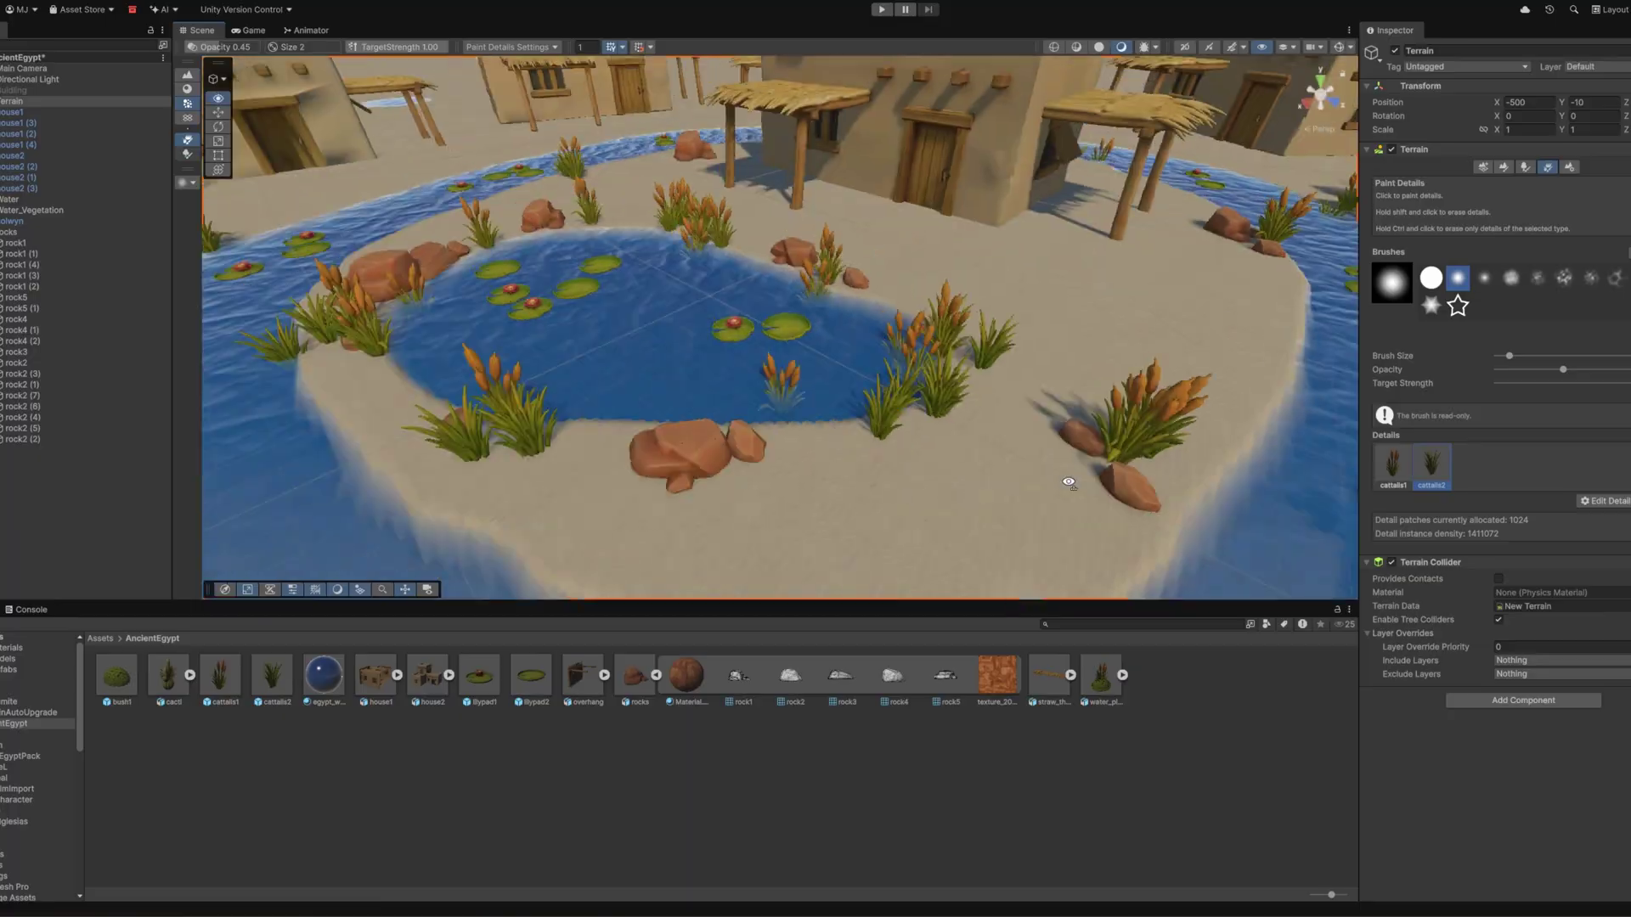
Fly to a wide view of the pond and paint a small cactus beside the rock.
{"action": "right_click_drag", "start_coordinate": [779, 355], "coordinate": [980, 316]}
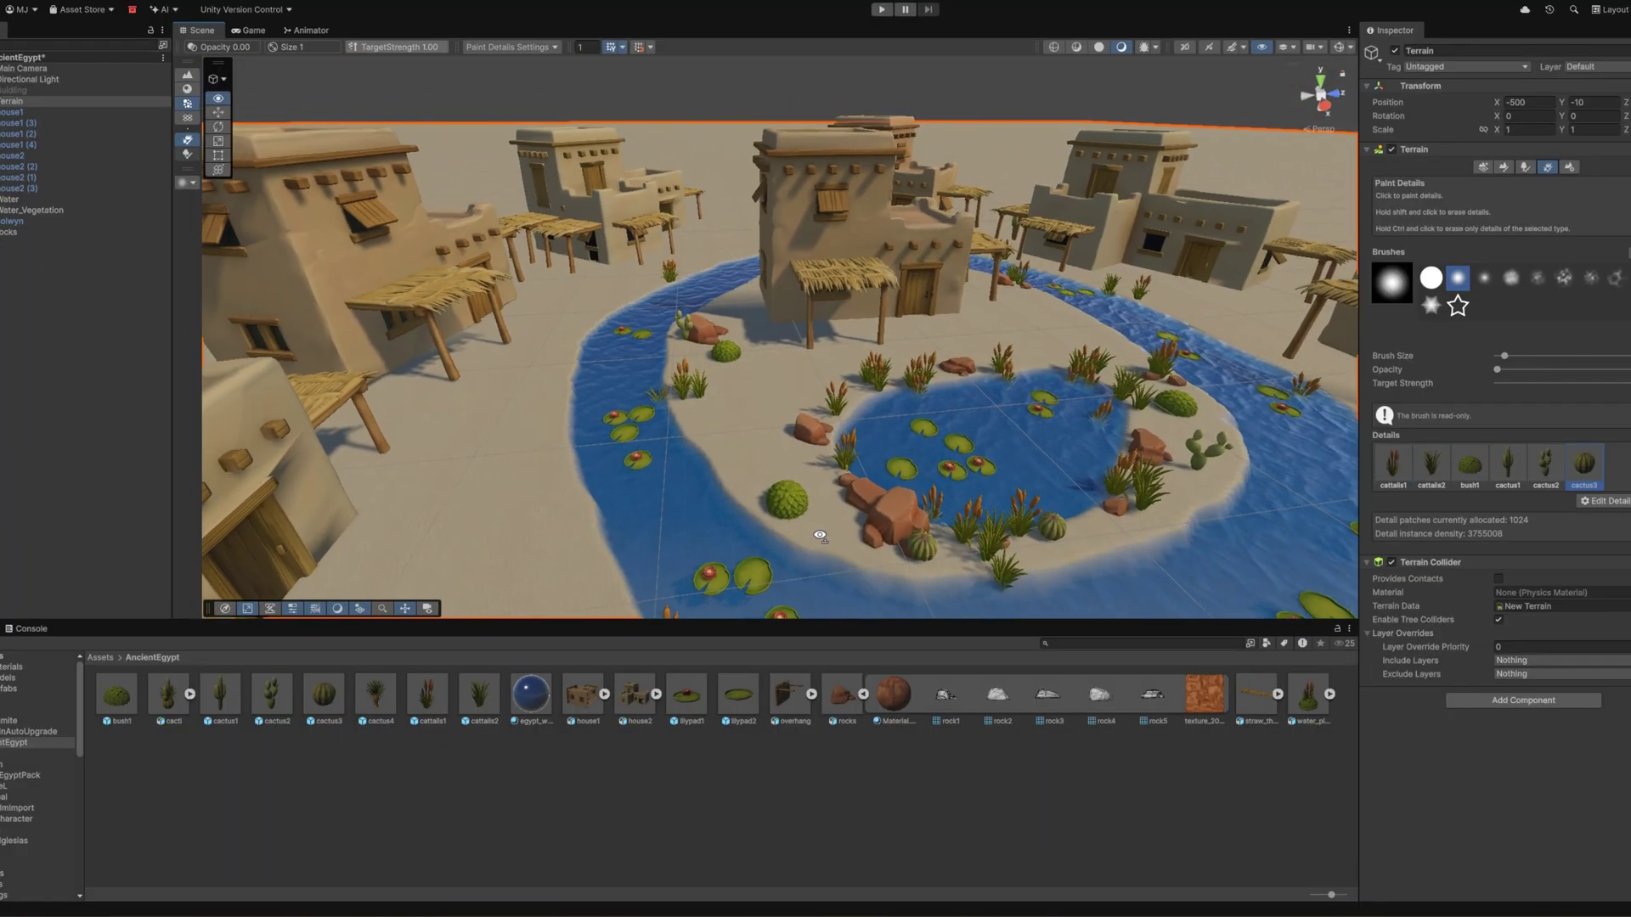
{"action": "right_click_drag", "start_coordinate": [852, 551], "coordinate": [702, 406]}
{"action": "left_click", "coordinate": [700, 360]}
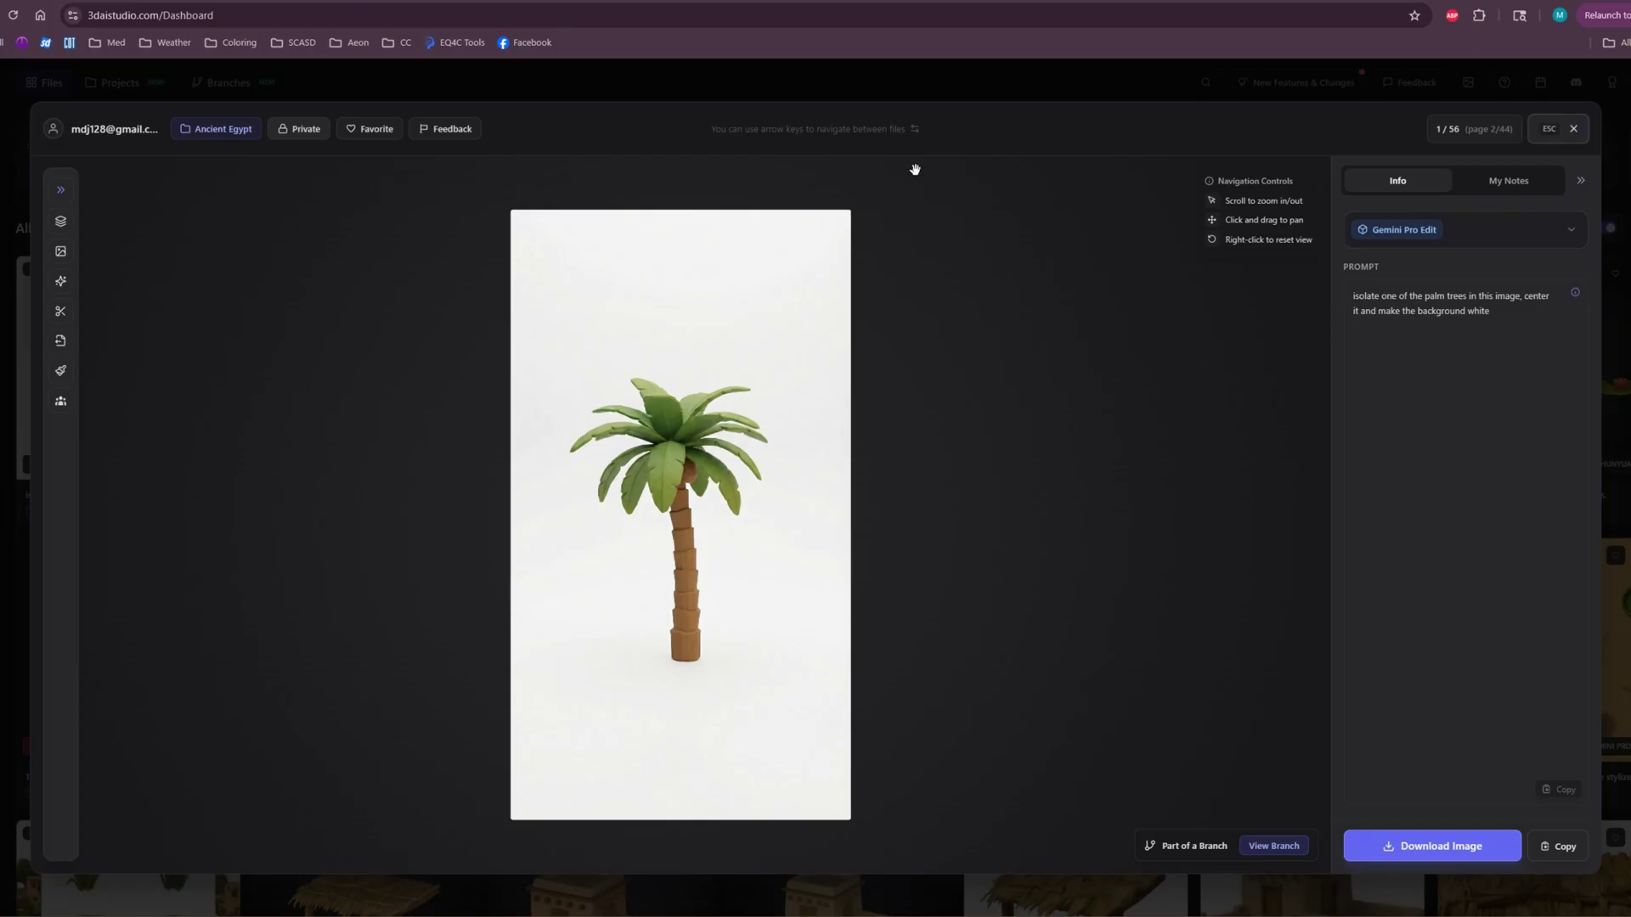
Open the Image to 3D generator in 3D AI Studio and scroll through its options.
{"action": "left_click", "coordinate": [59, 225]}
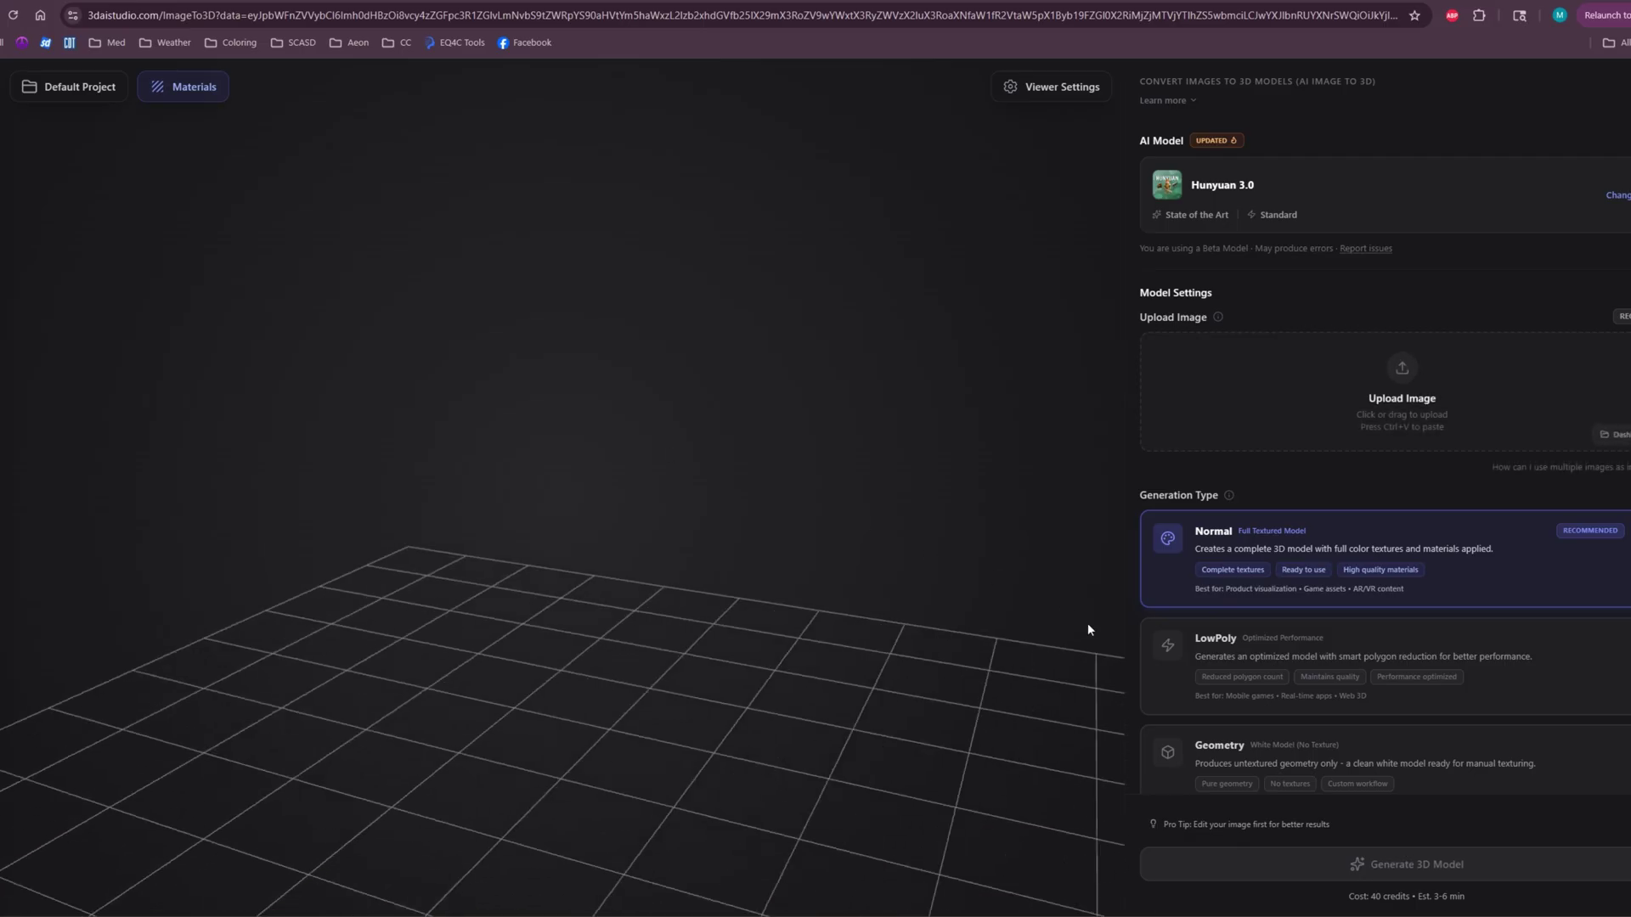
{"action": "scroll", "coordinate": [1444, 707], "scroll_direction": "down", "scroll_amount": 3}
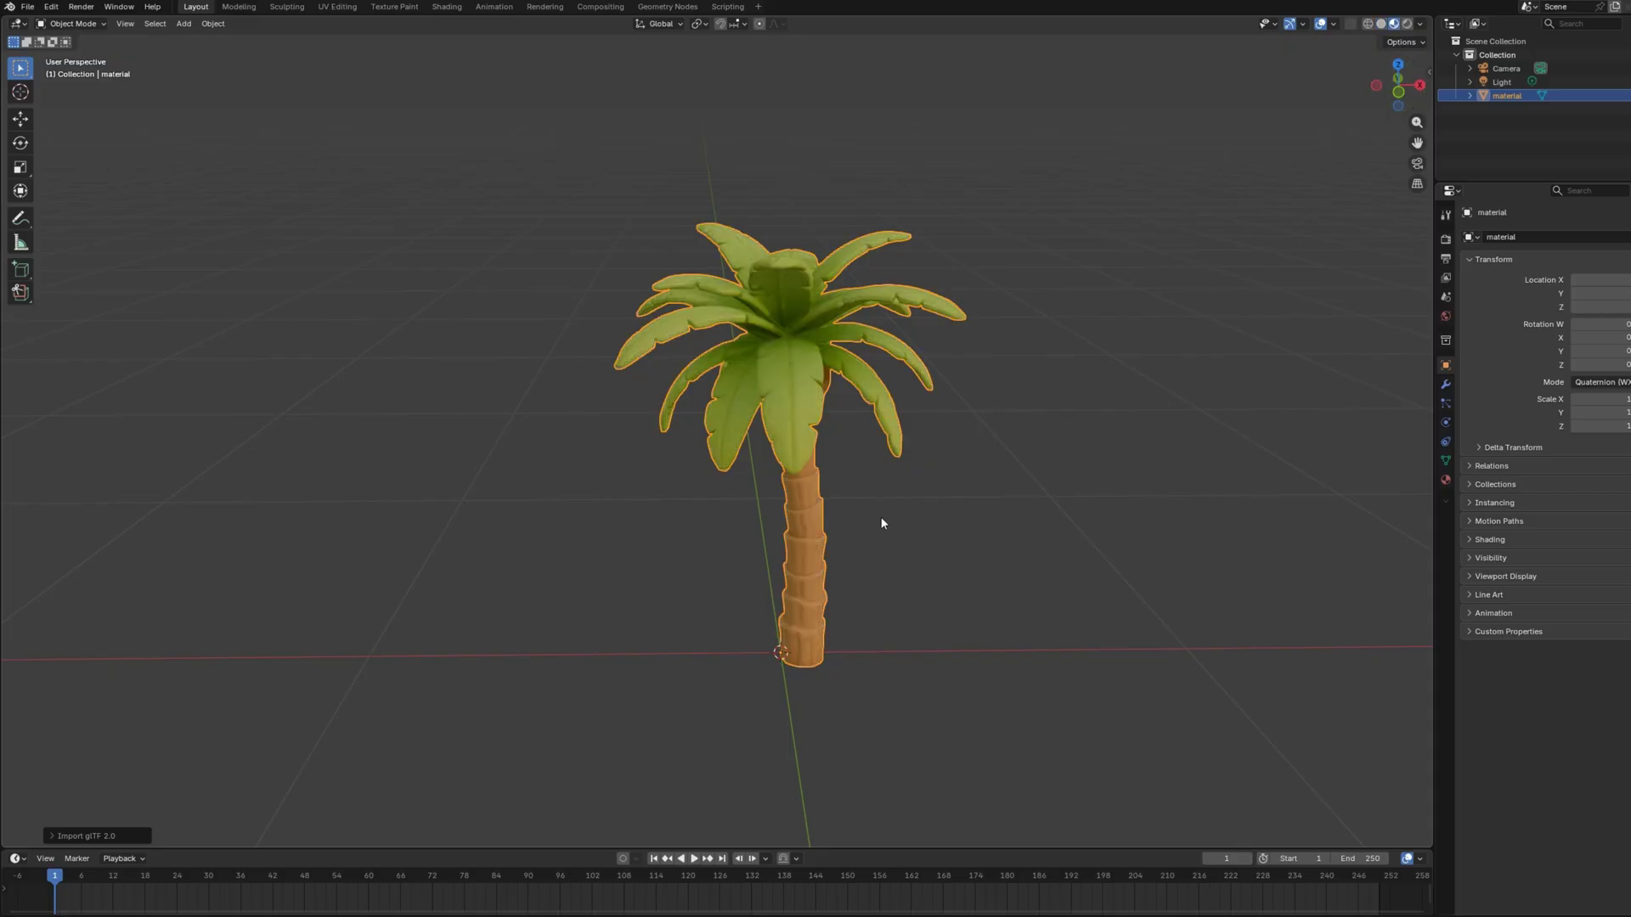
Decimate the copied palm's geometry in Edit Mode with a ratio of 0.5.
{"action": "key", "text": "Tab"}
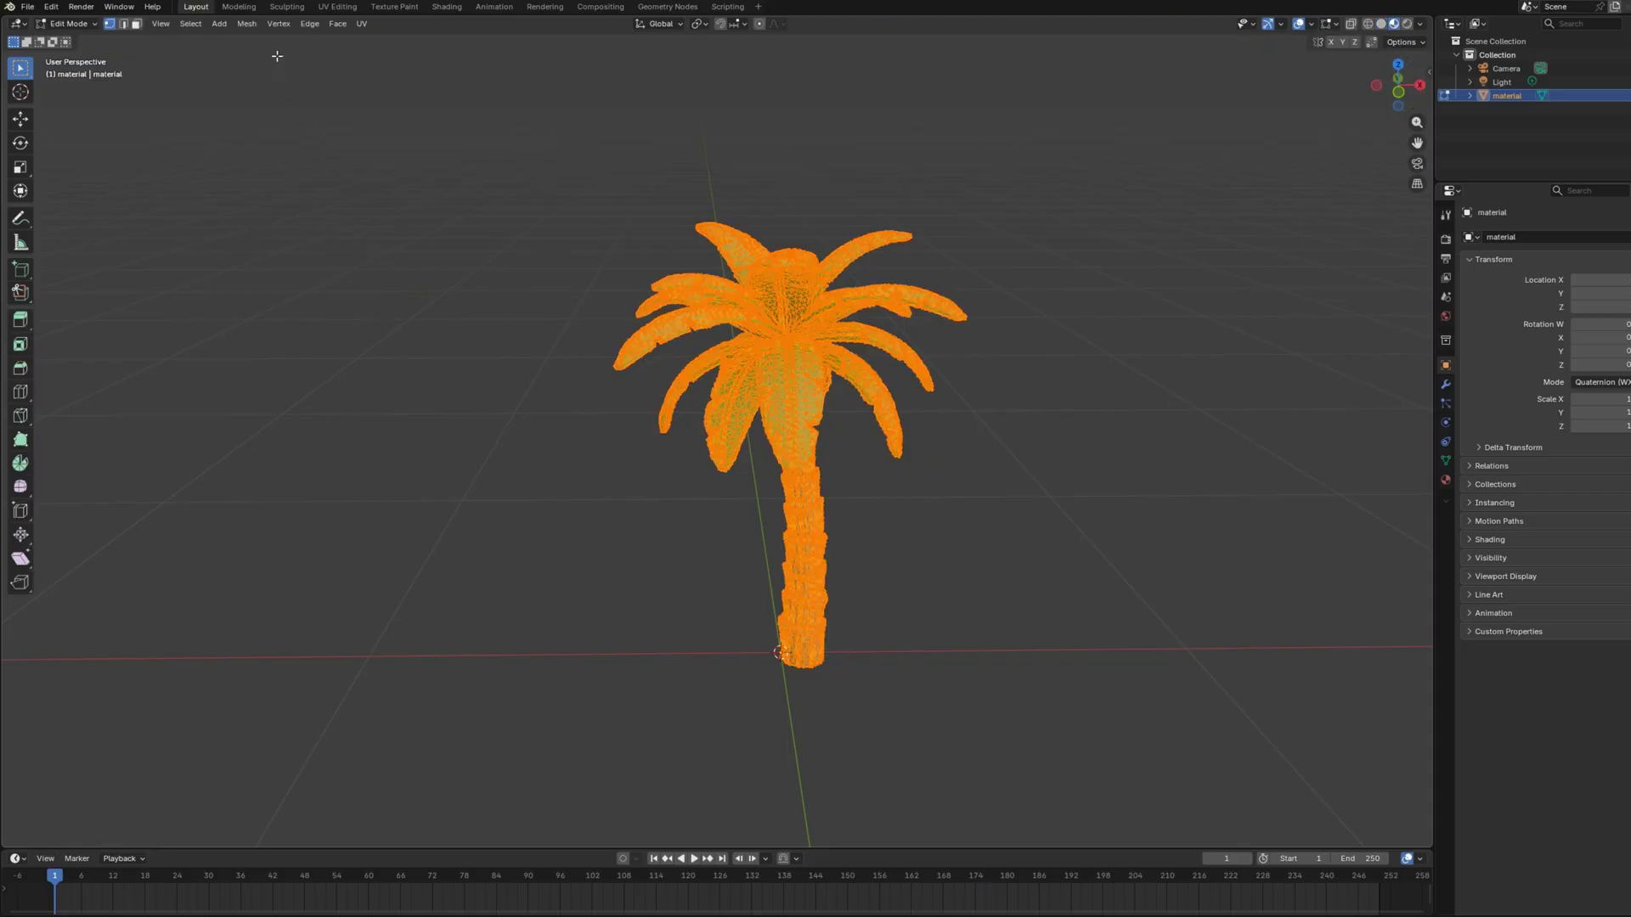
{"action": "left_click", "coordinate": [247, 23]}
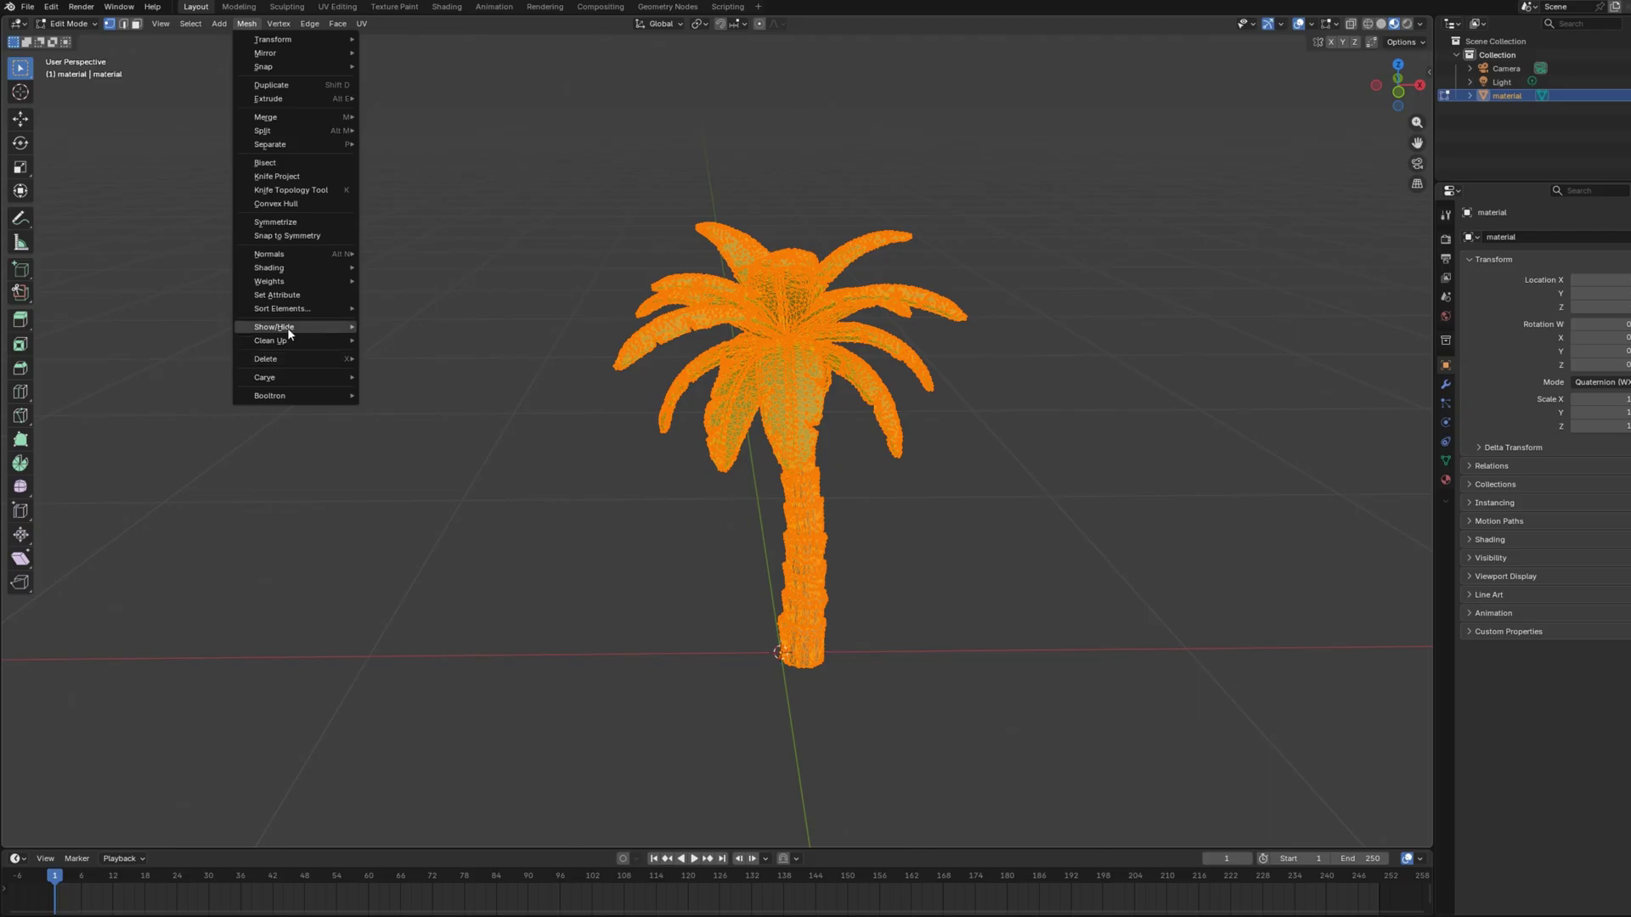
{"action": "mouse_move", "coordinate": [270, 340]}
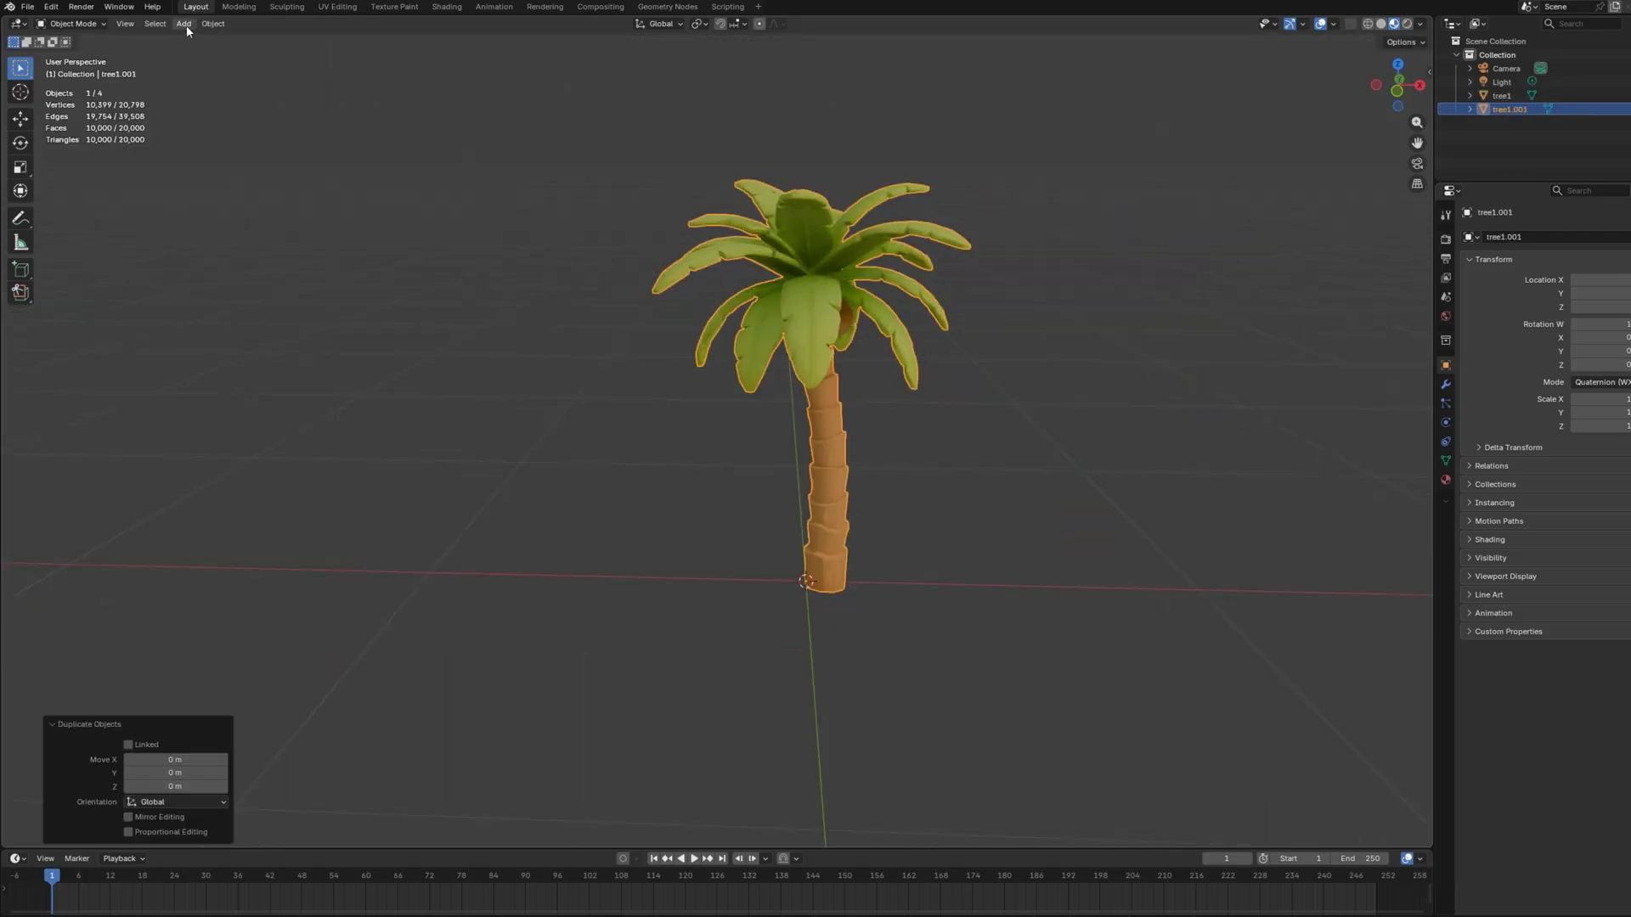
{"action": "left_click", "coordinate": [213, 23]}
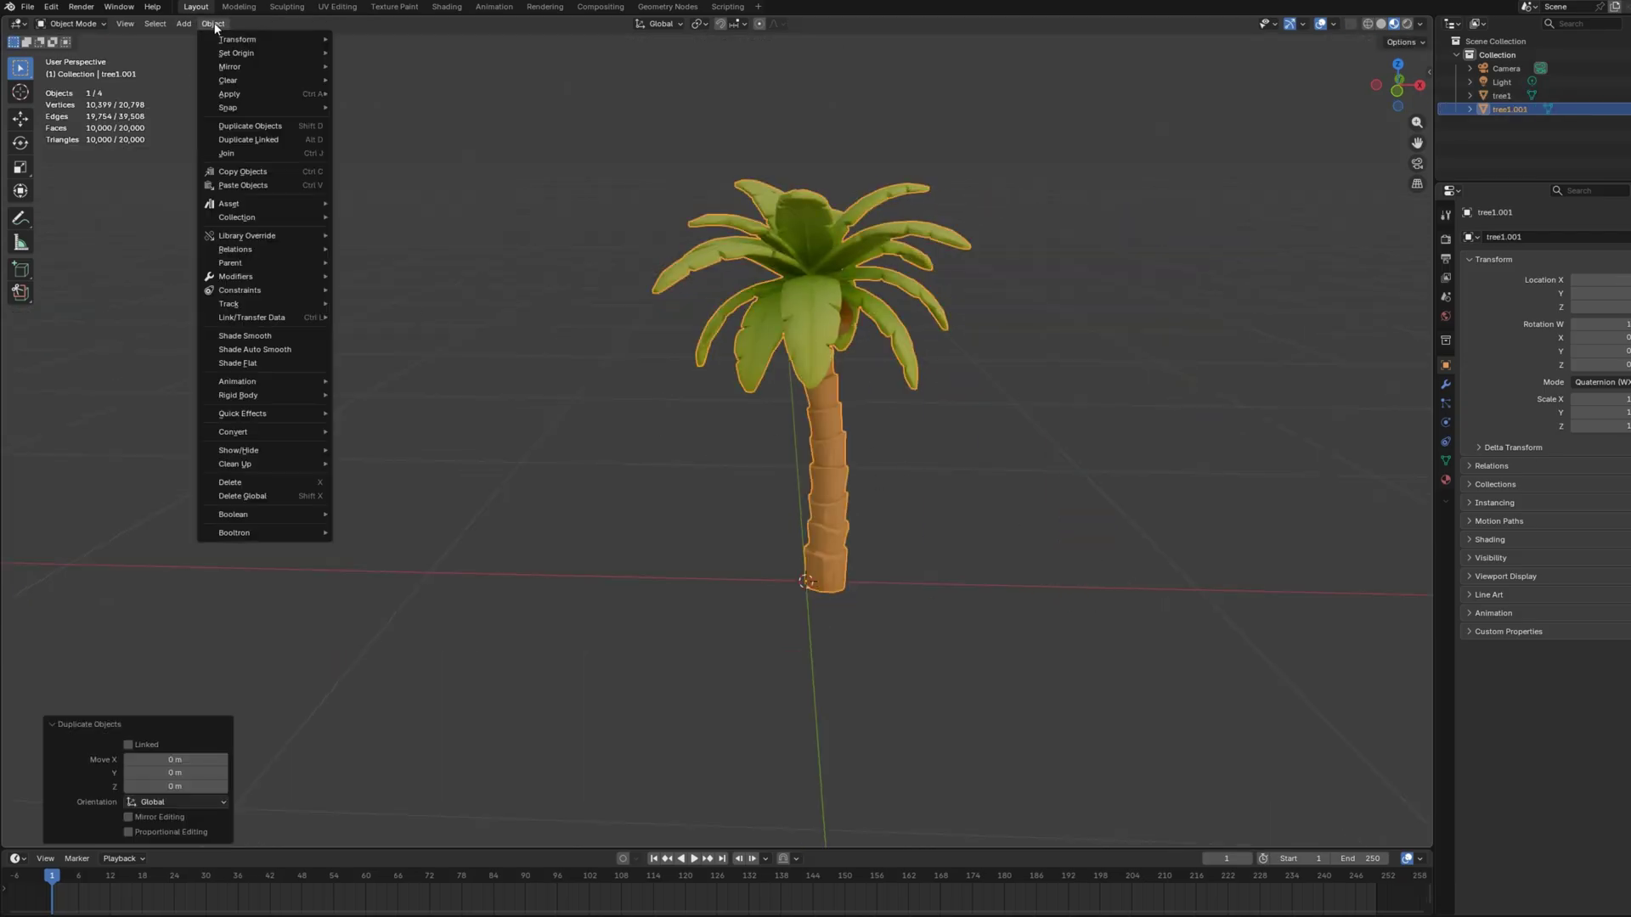
{"action": "left_click", "coordinate": [73, 23]}
{"action": "left_click", "coordinate": [247, 23]}
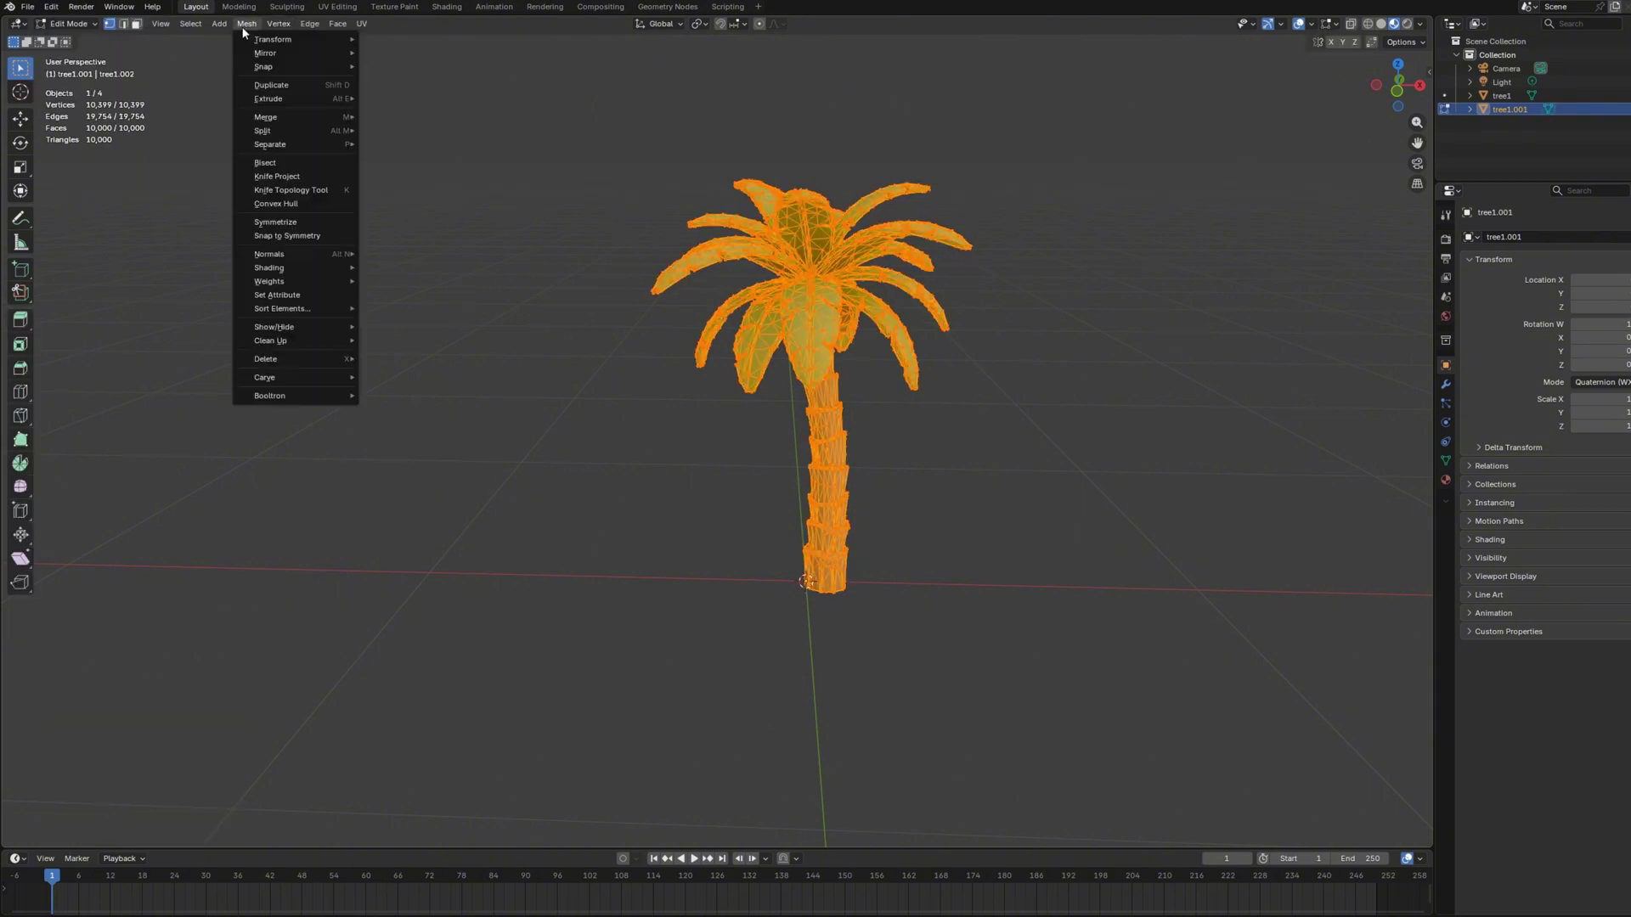
{"action": "left_click", "coordinate": [399, 350]}
{"action": "type", "text": "0.5"}
{"action": "key", "text": "Return"}
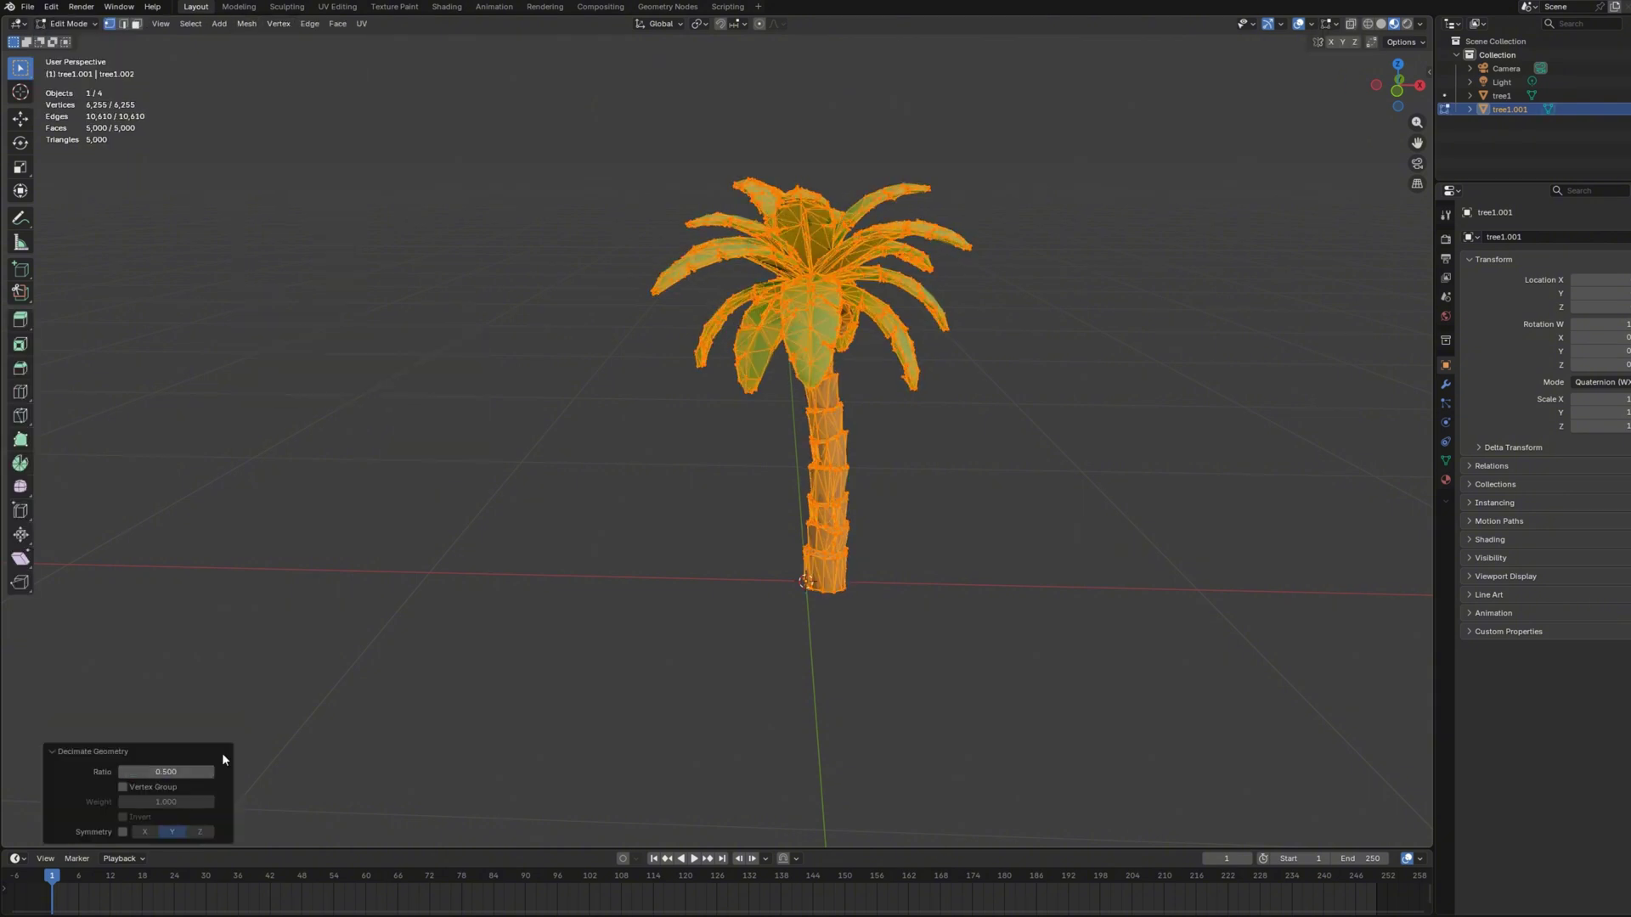
{"action": "left_click", "coordinate": [73, 23]}
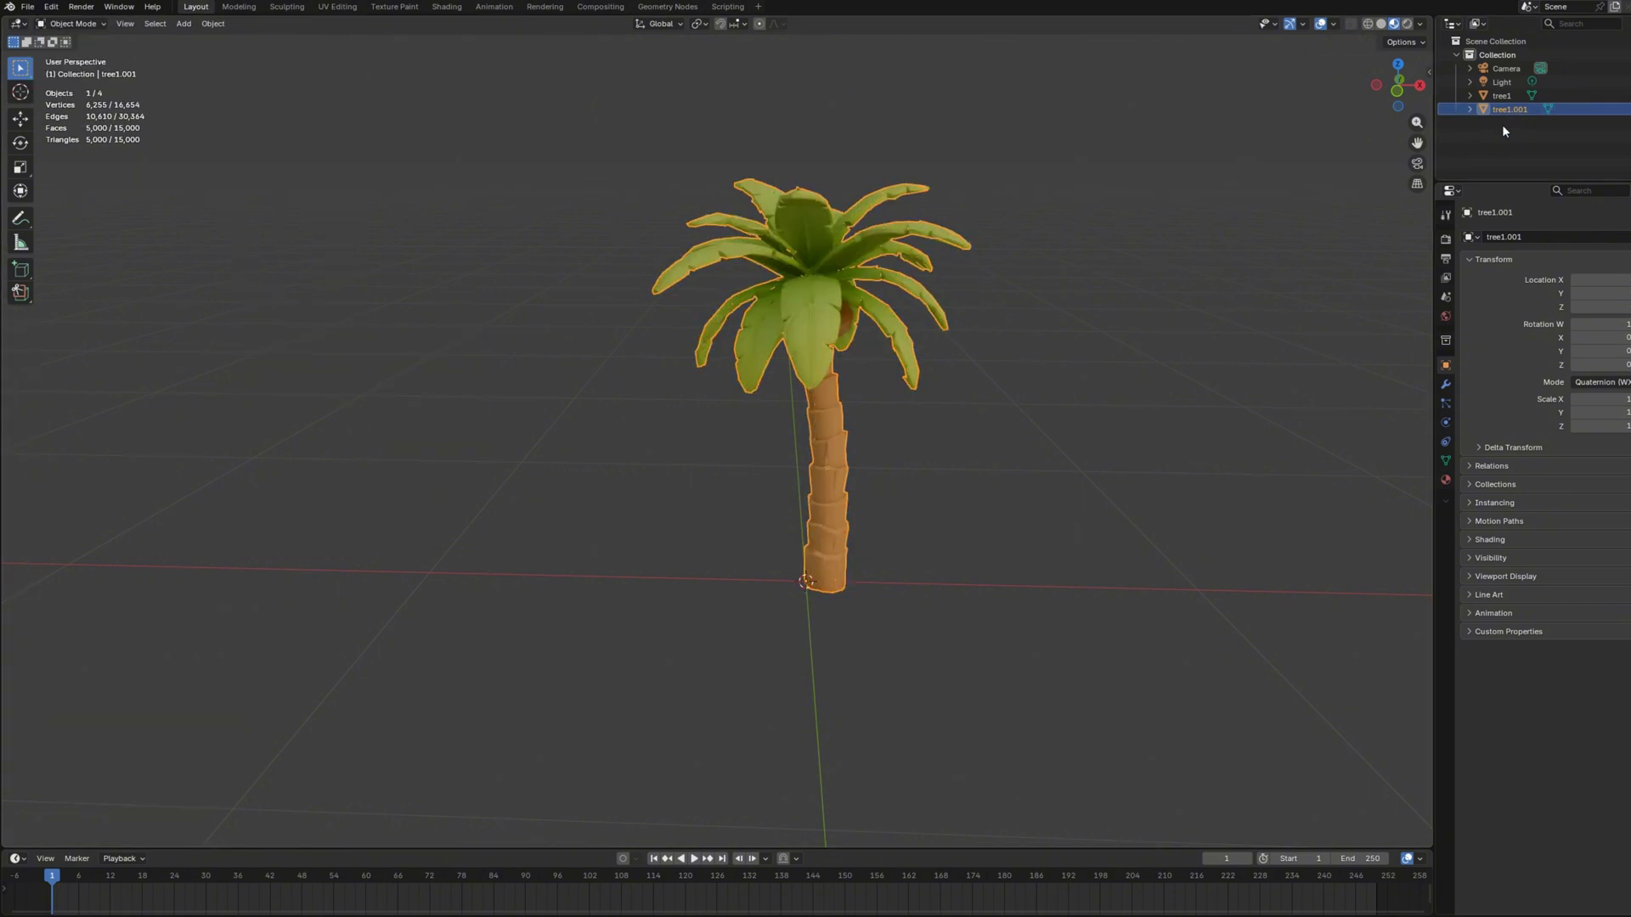
Duplicate the half-detail palm in place and run Decimate Geometry on the new copy.
{"action": "left_click", "coordinate": [831, 398]}
{"action": "key", "text": "shift+d"}
{"action": "key", "text": "Escape"}
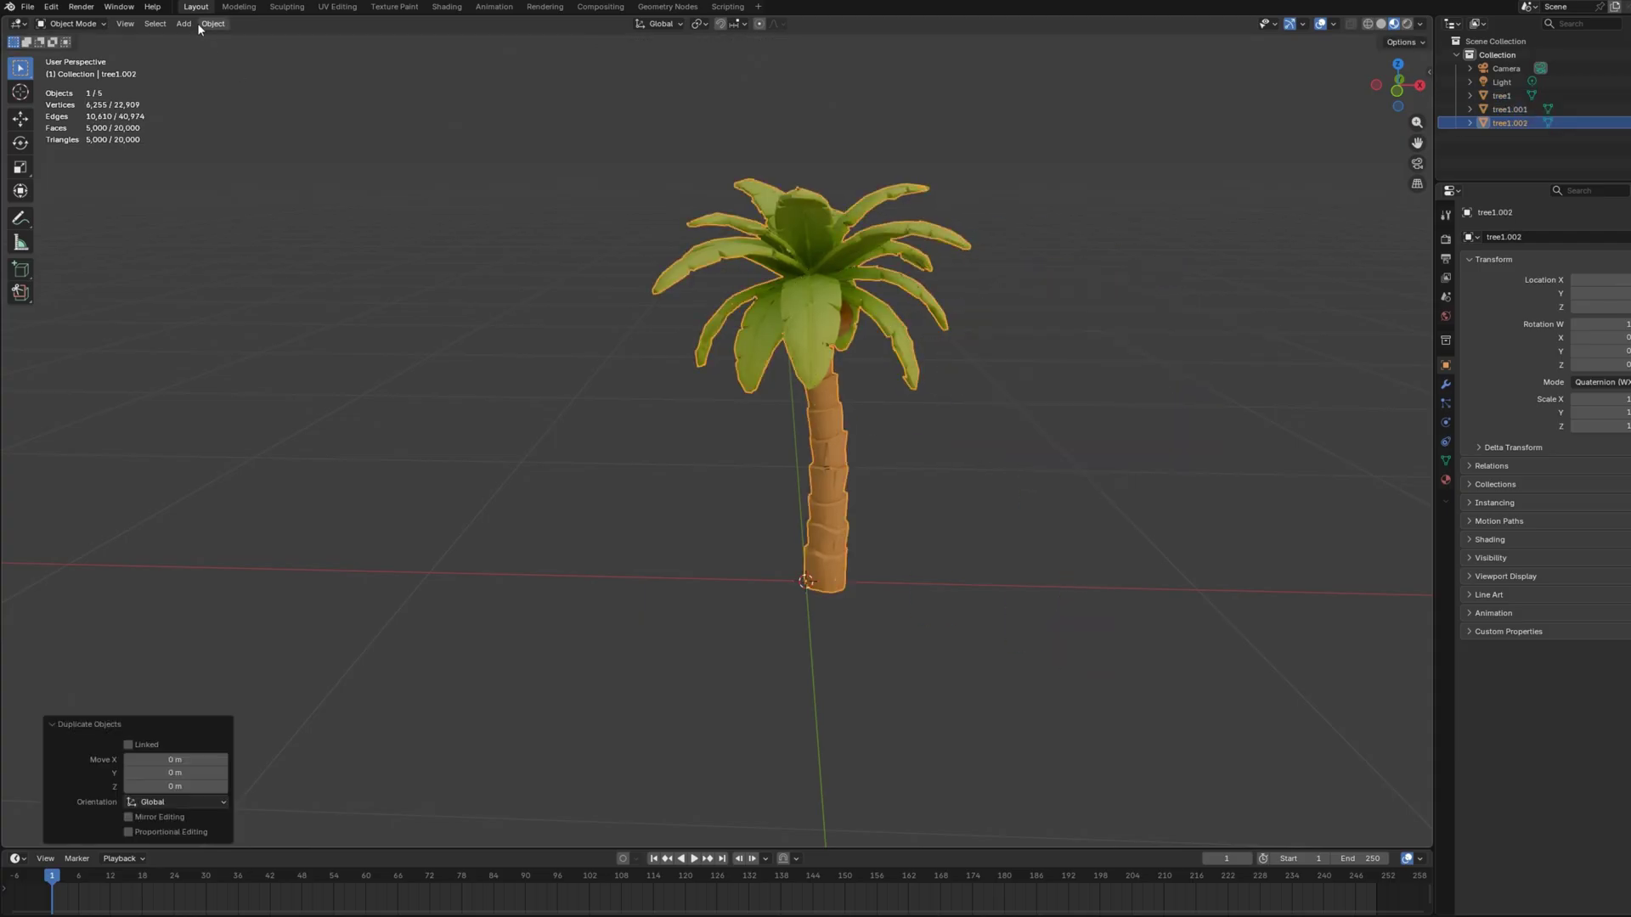
{"action": "left_click", "coordinate": [204, 23]}
{"action": "key", "text": "Tab"}
{"action": "left_click", "coordinate": [246, 23]}
{"action": "mouse_move", "coordinate": [270, 340]}
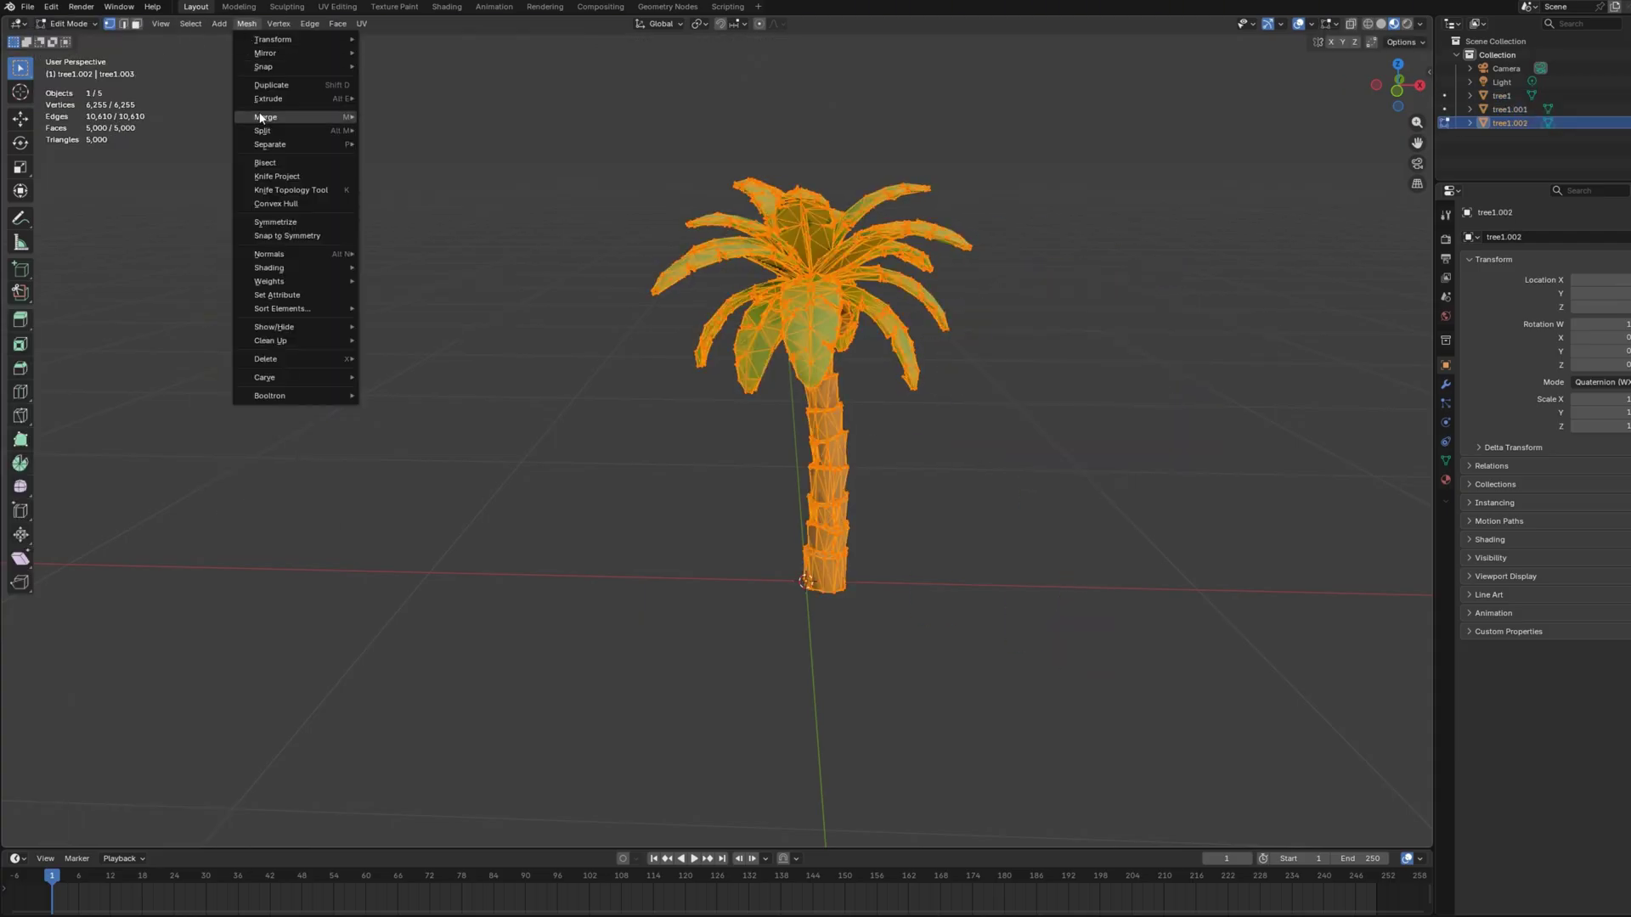
{"action": "left_click", "coordinate": [247, 23]}
{"action": "left_click", "coordinate": [435, 364]}
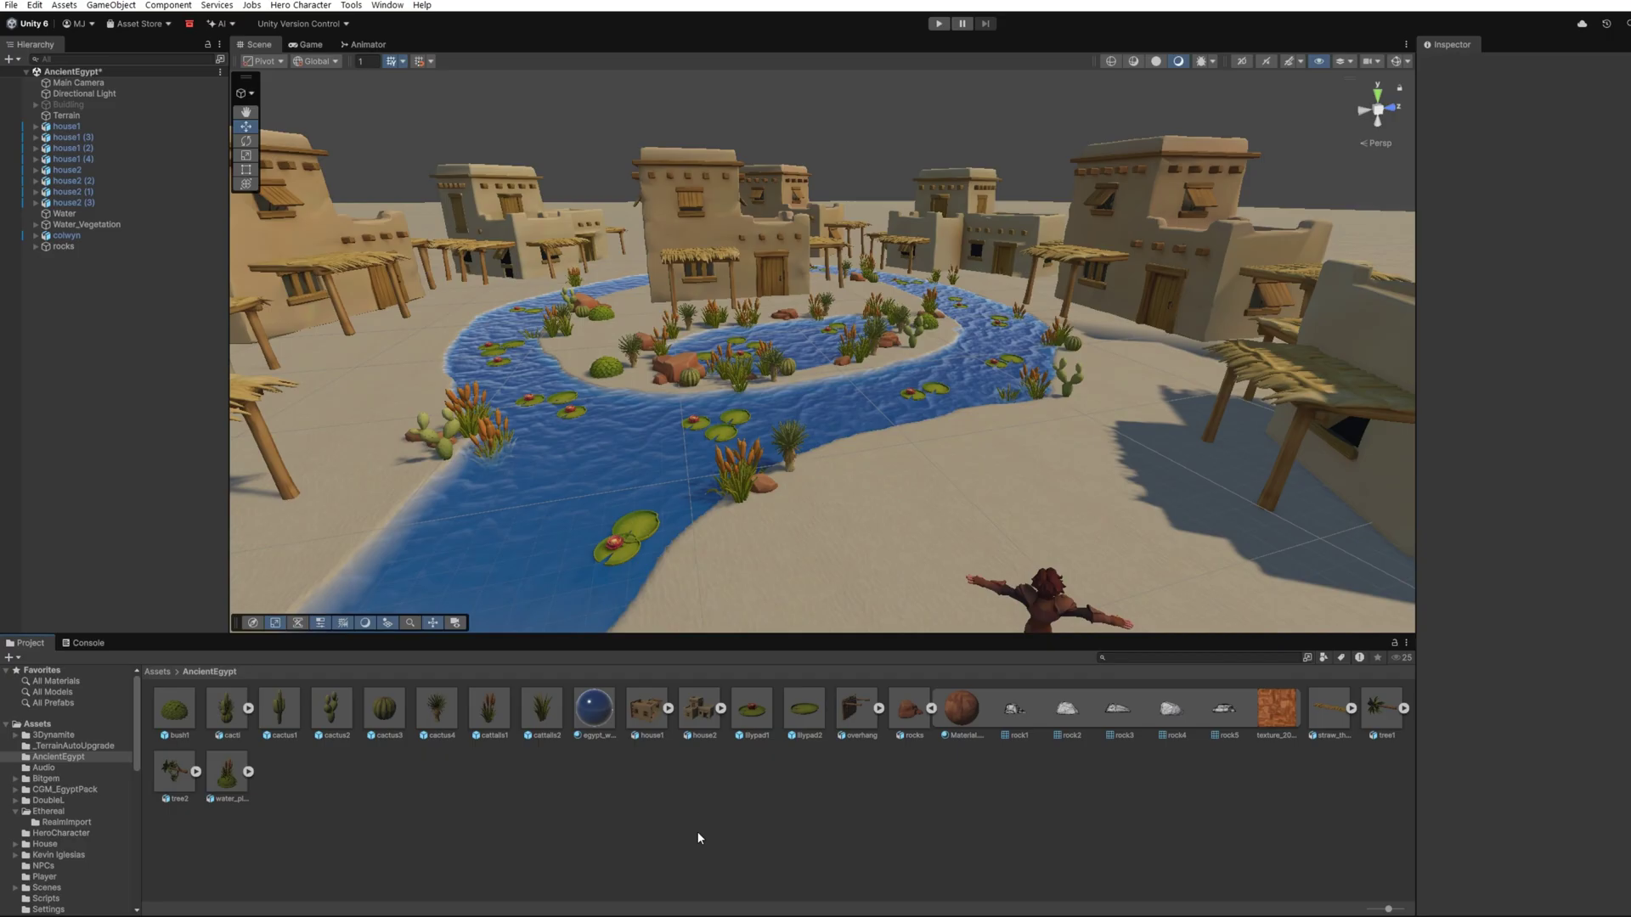
Place two tree1 palms and one tree2 palm on the oasis island.
{"action": "mouse_move", "coordinate": [1381, 709]}
{"action": "left_mouse_down"}
{"action": "mouse_move", "coordinate": [888, 514]}
{"action": "mouse_move", "coordinate": [1006, 481]}
{"action": "mouse_move", "coordinate": [435, 409]}
{"action": "left_mouse_up"}
{"action": "key", "text": "e"}
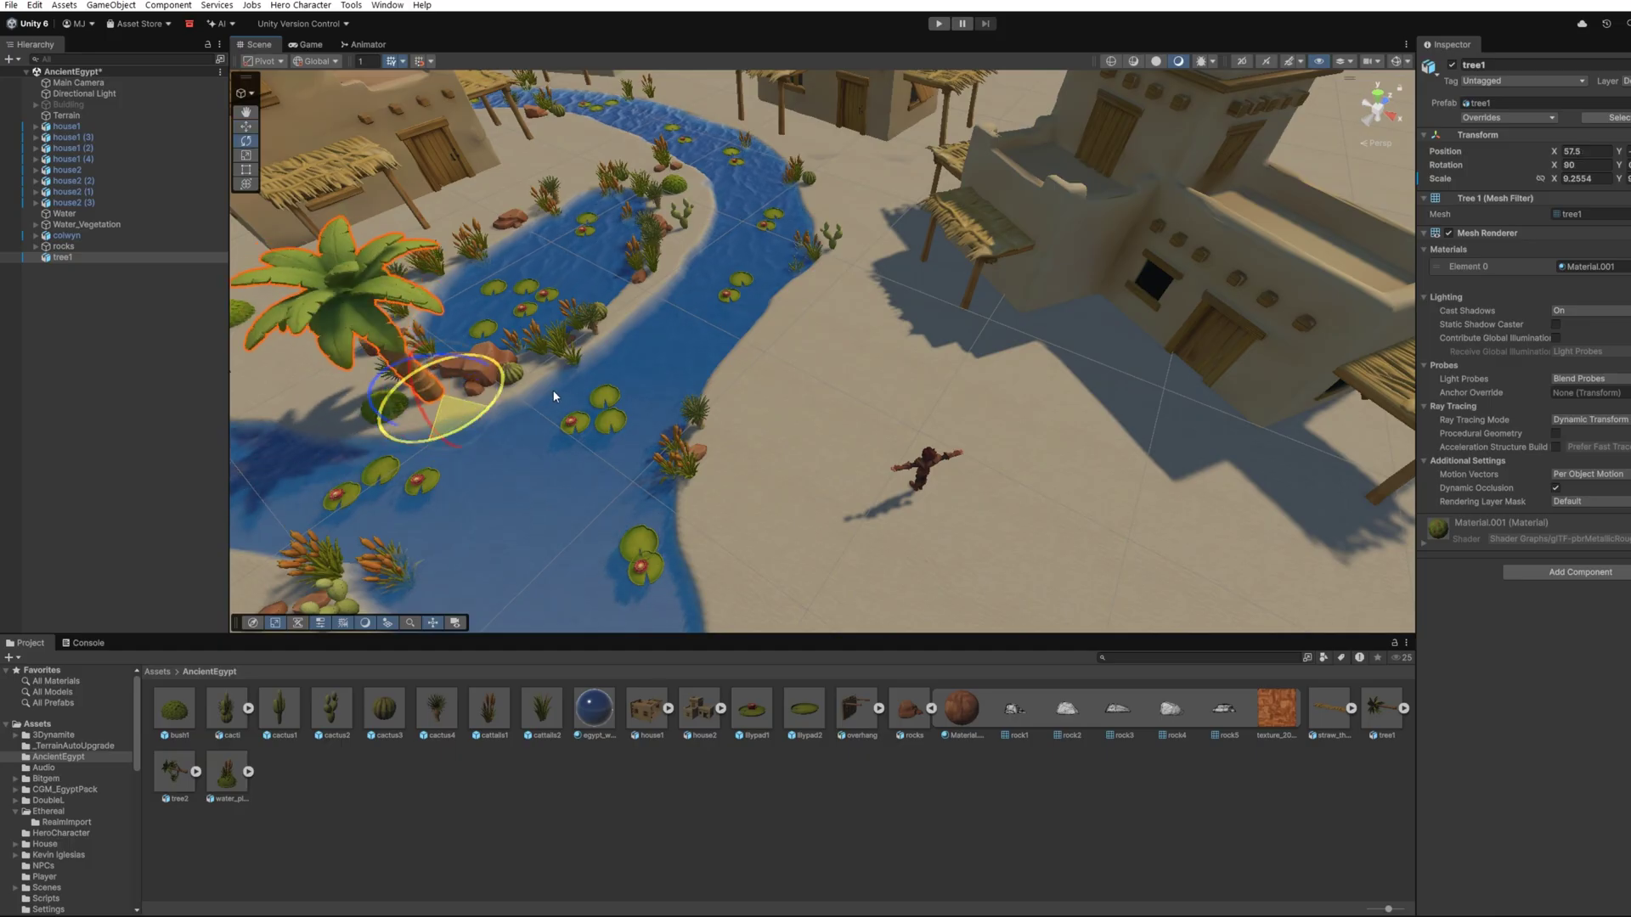
{"action": "key", "text": "f"}
{"action": "key", "text": "w"}
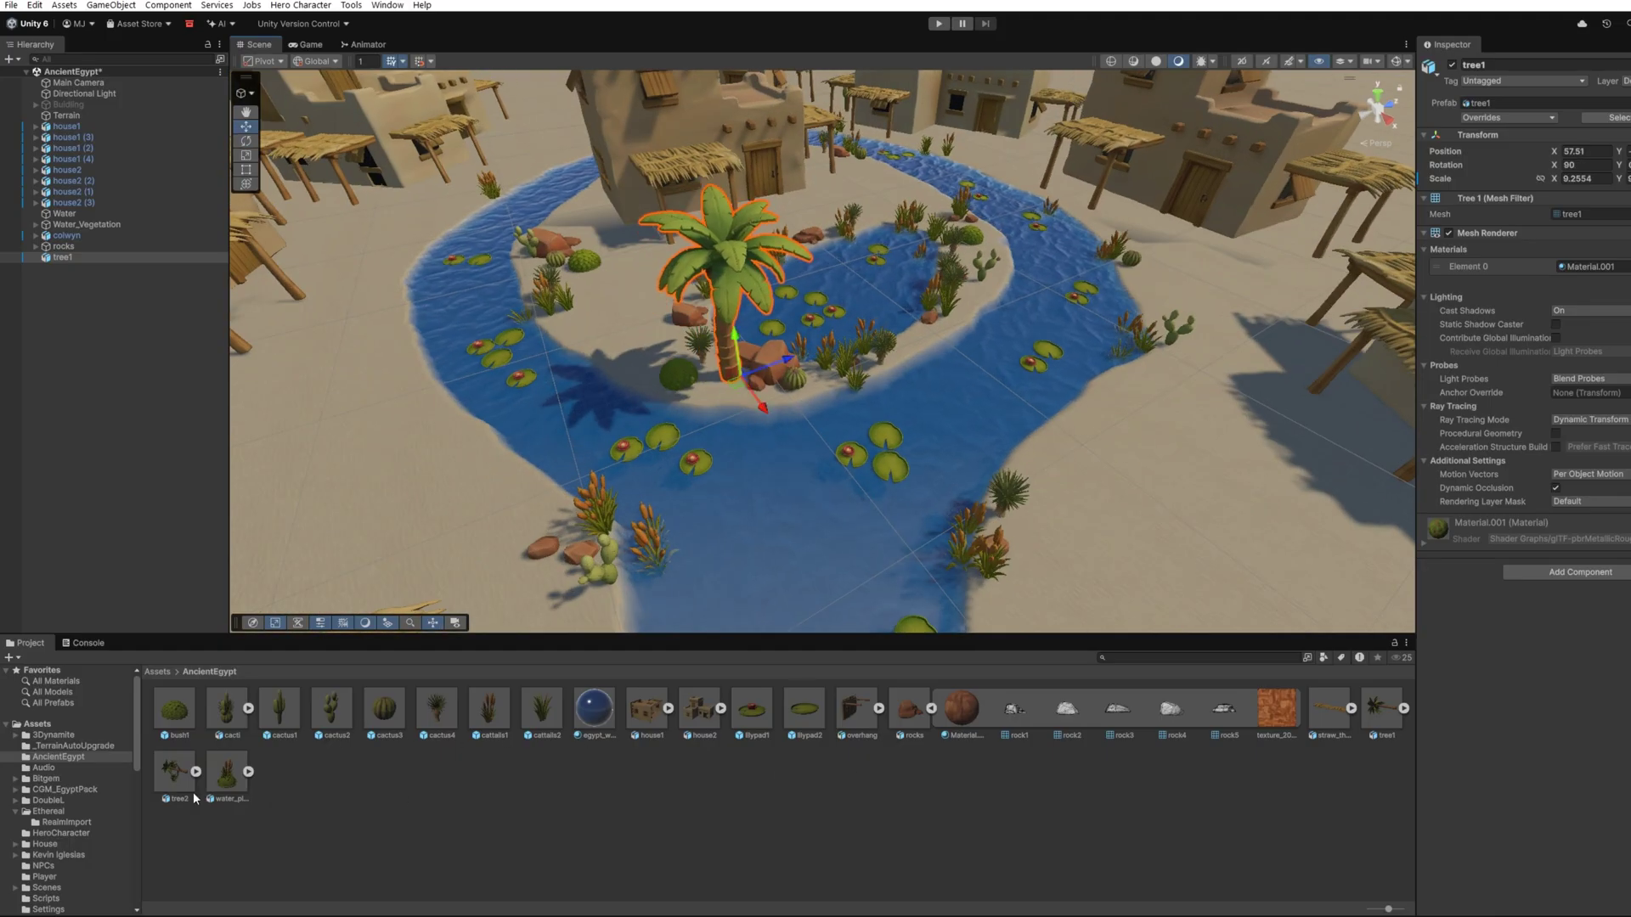
{"action": "mouse_move", "coordinate": [194, 799]}
{"action": "left_mouse_down"}
{"action": "mouse_move", "coordinate": [977, 254]}
{"action": "mouse_move", "coordinate": [675, 207]}
{"action": "mouse_move", "coordinate": [912, 544]}
{"action": "left_mouse_up"}
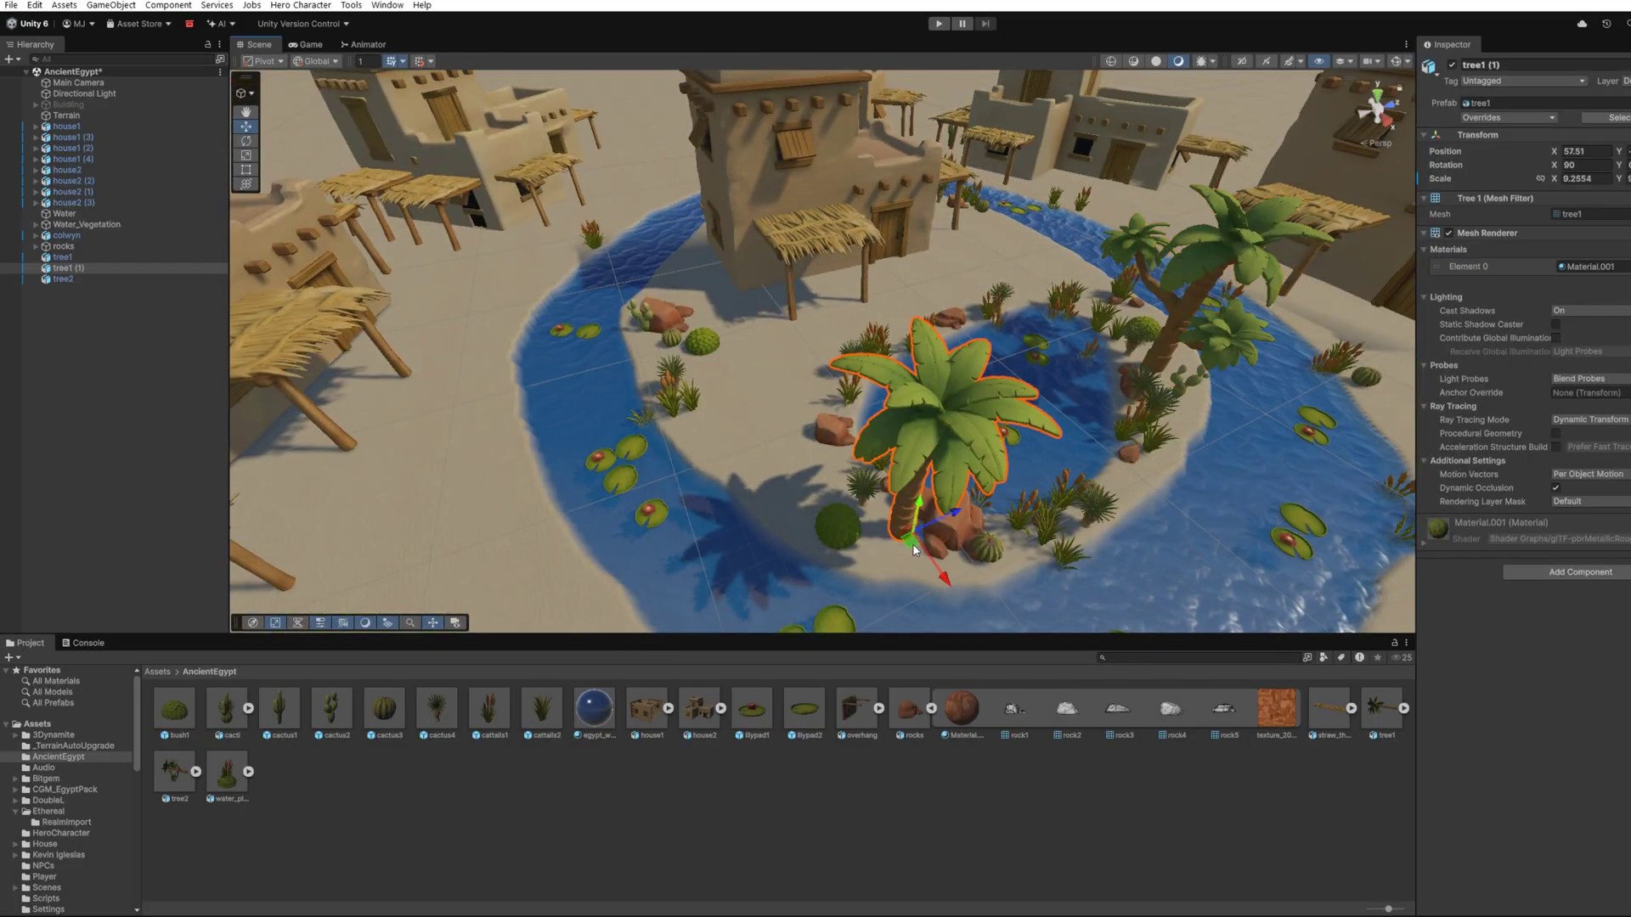
{"action": "left_click_drag", "start_coordinate": [1380, 708], "coordinate": [650, 348]}
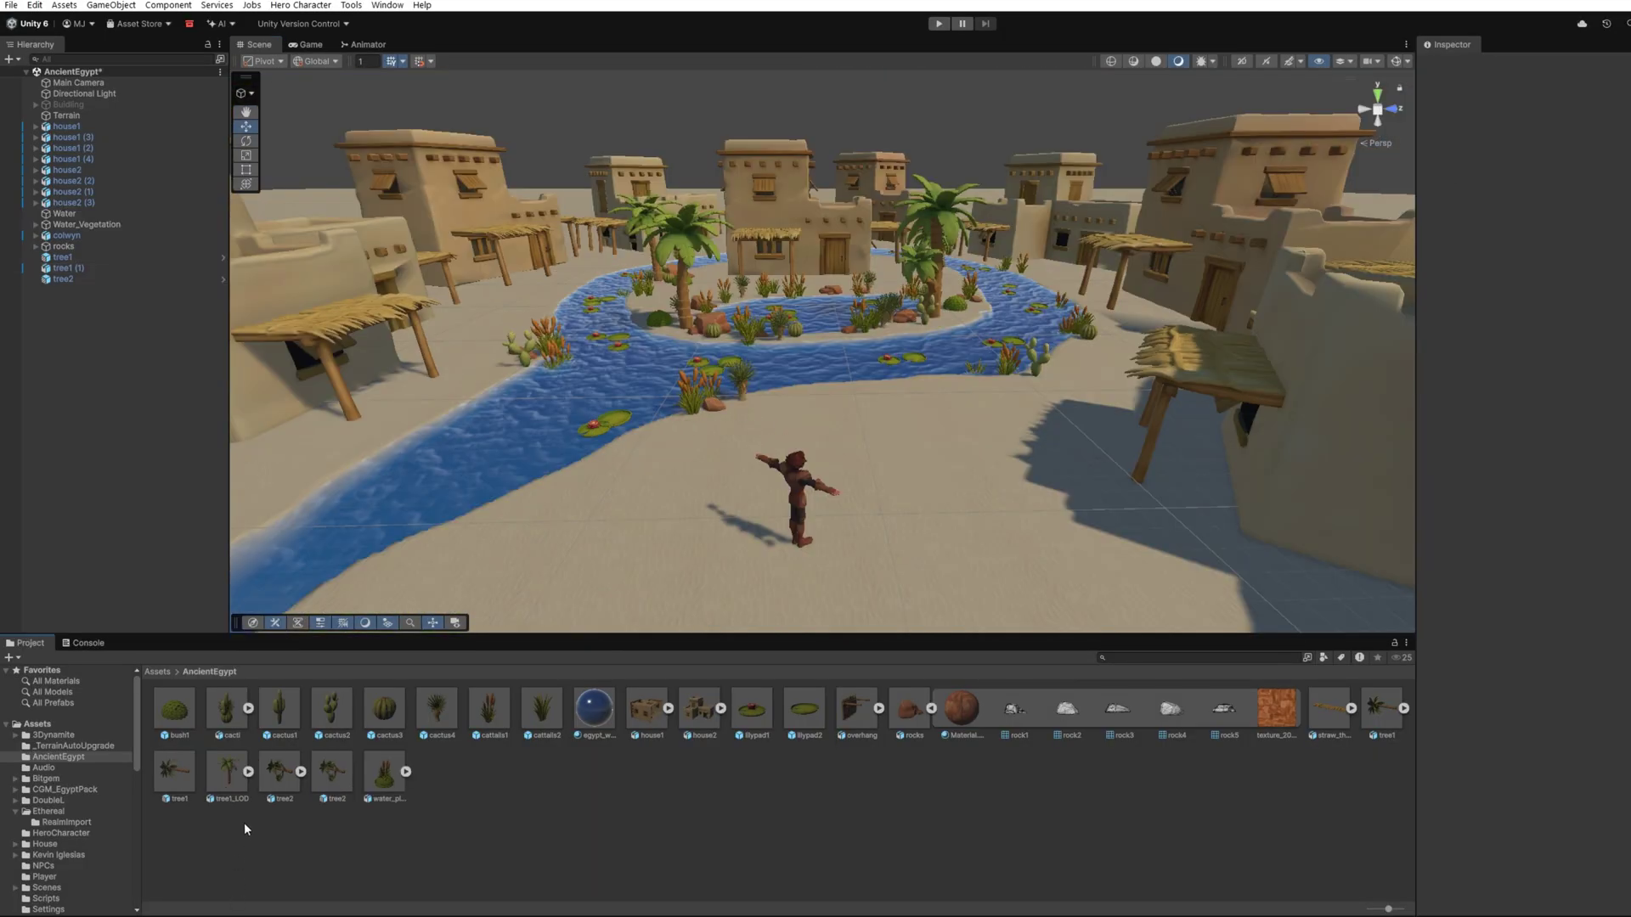
Inspect the tree1_LOD model's tree1.001, tree1.002 and tree1.003 meshes, then select the asset.
{"action": "left_click", "coordinate": [249, 772]}
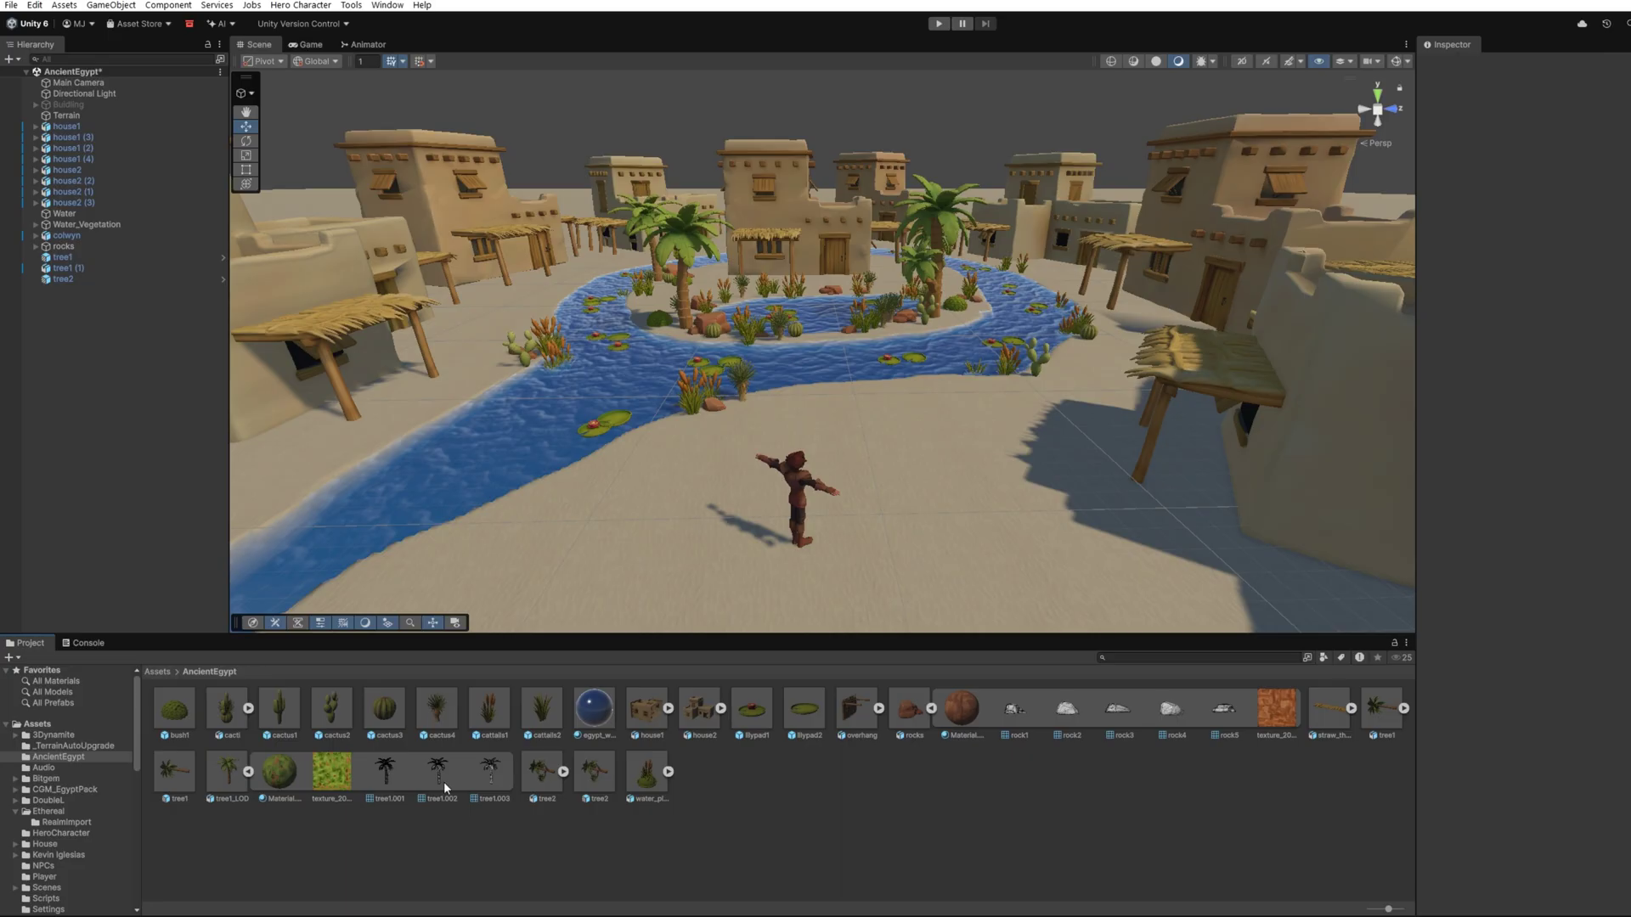
{"action": "left_click", "coordinate": [389, 773]}
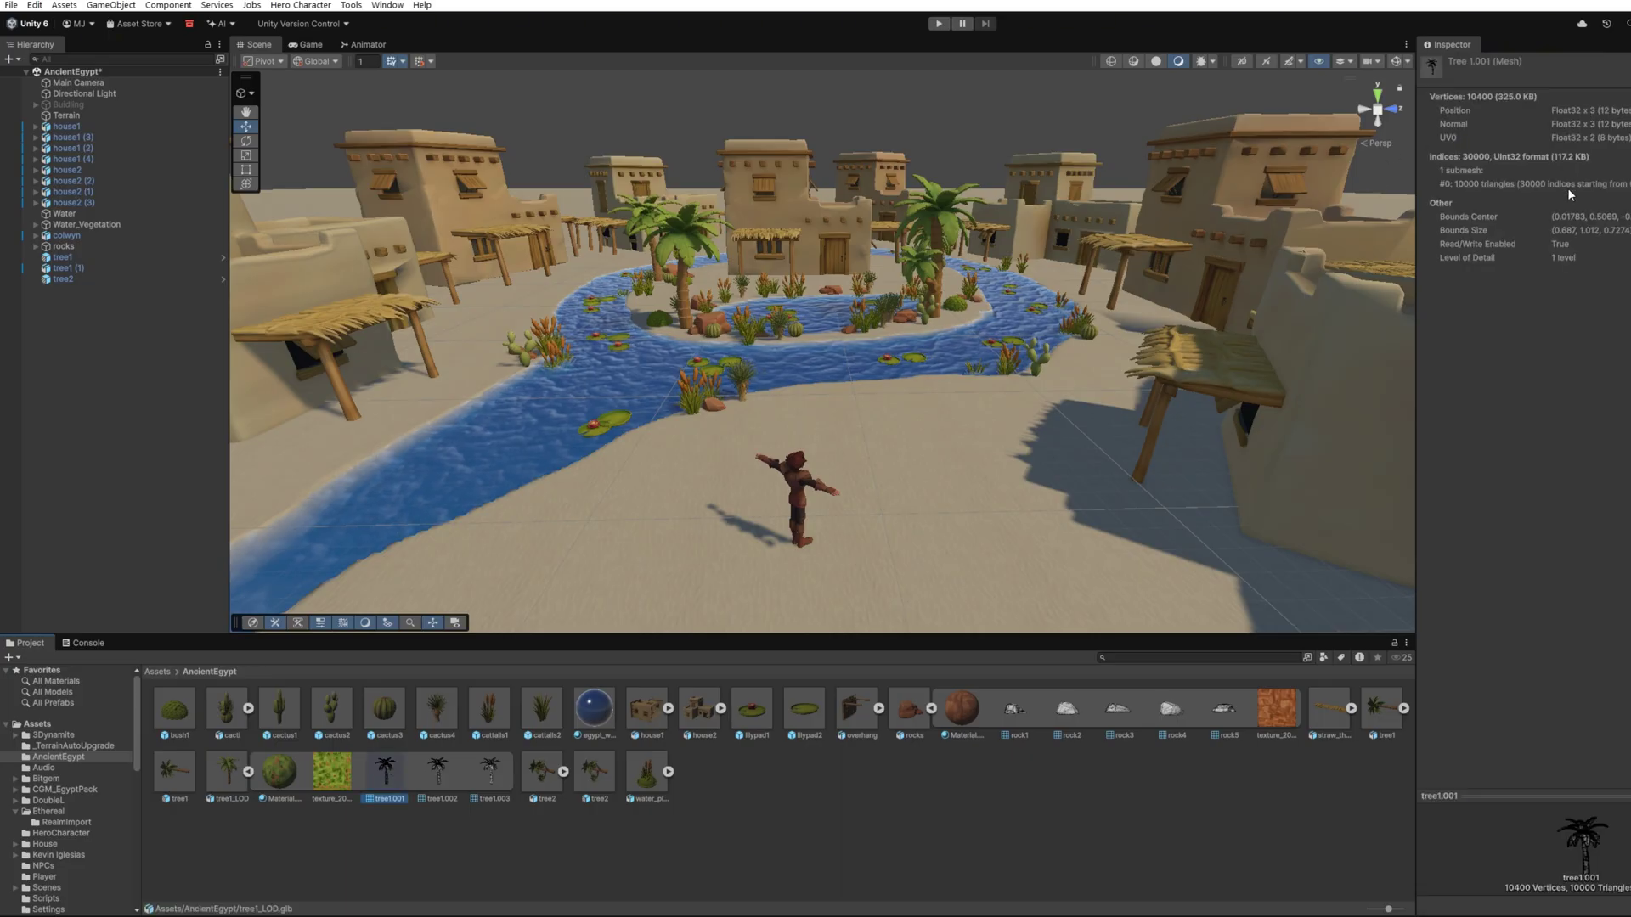
{"action": "left_click", "coordinate": [440, 771]}
{"action": "left_click", "coordinate": [489, 772]}
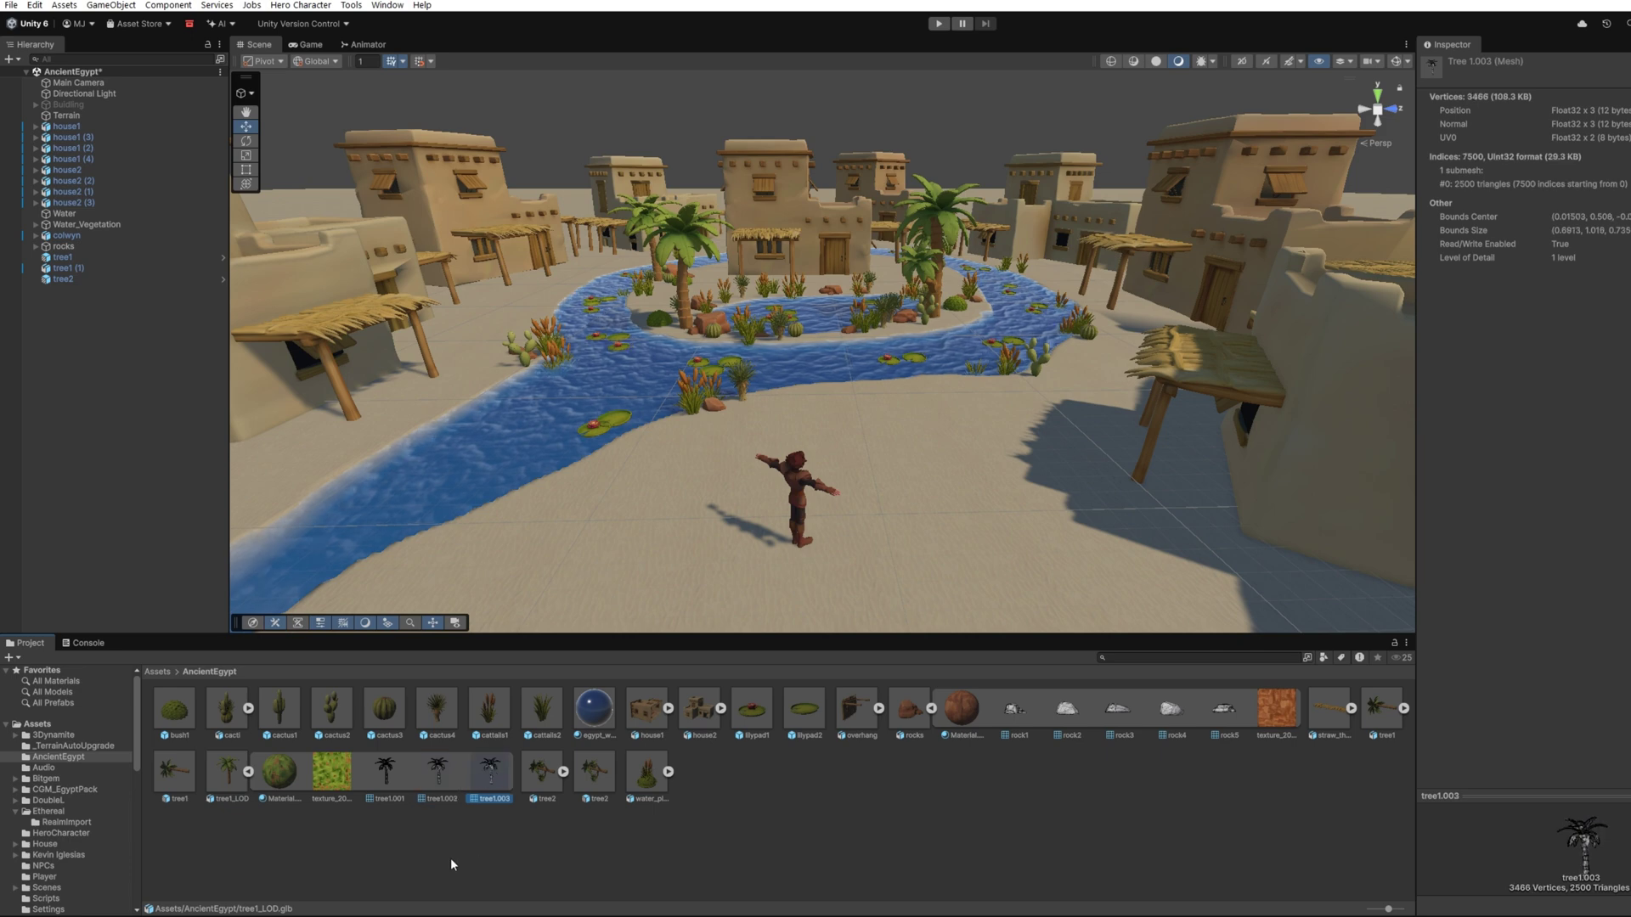
{"action": "left_click", "coordinate": [243, 786]}
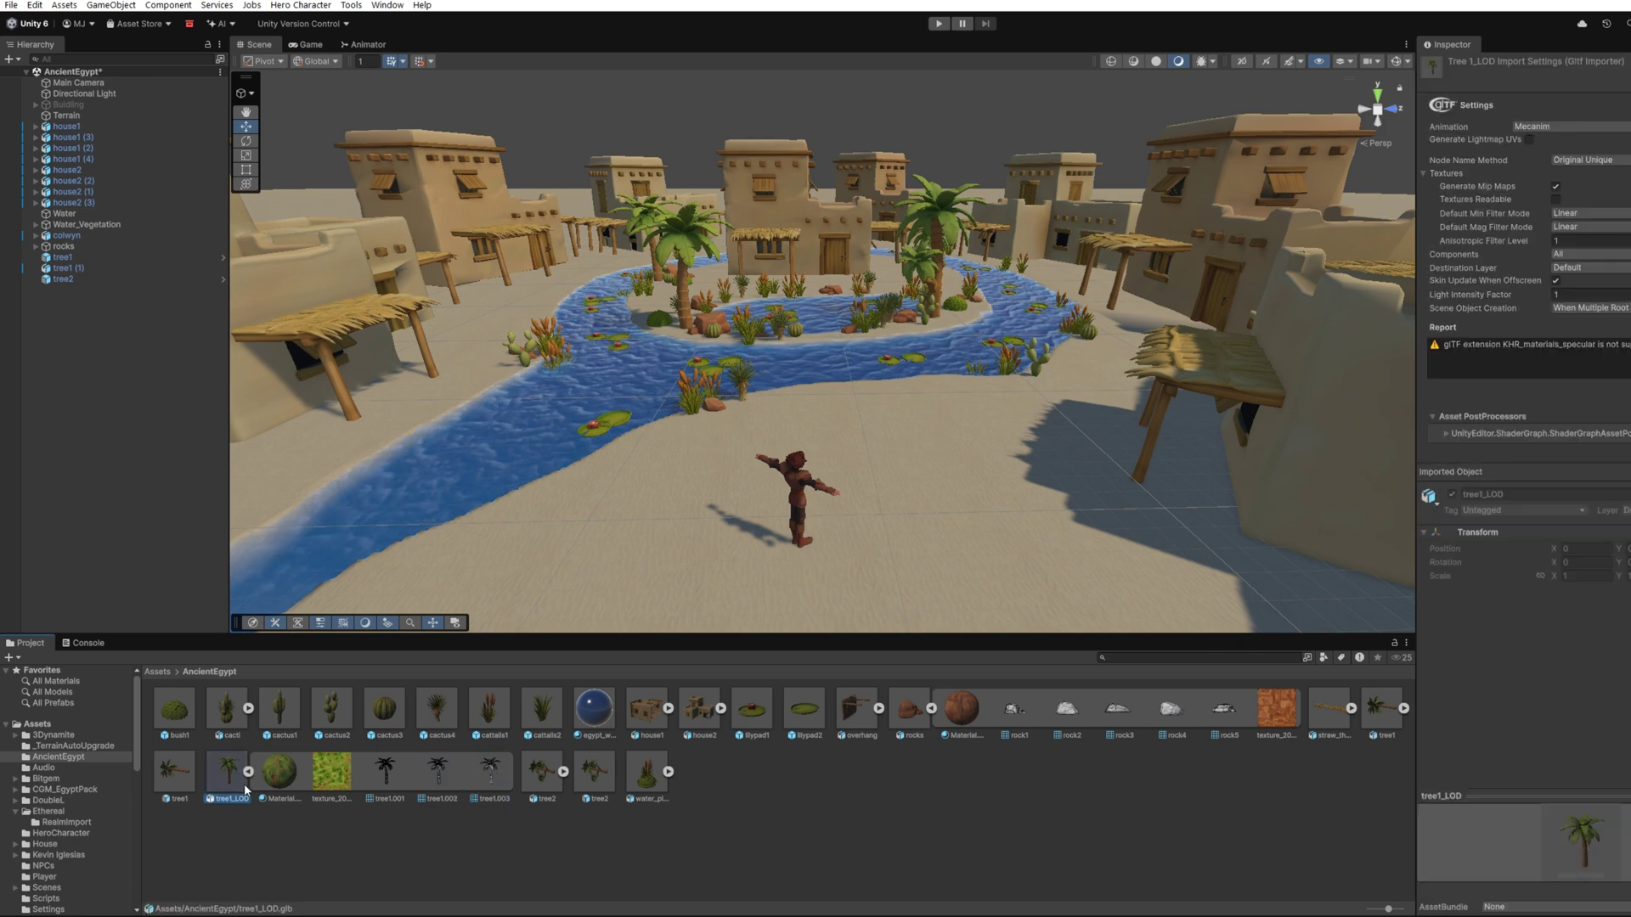
Add an LOD Group using tree1, tree1.001 and tree1.002 for LOD 0–2, and recalculate bounds.
{"action": "left_click_drag", "start_coordinate": [98, 336], "coordinate": [96, 333]}
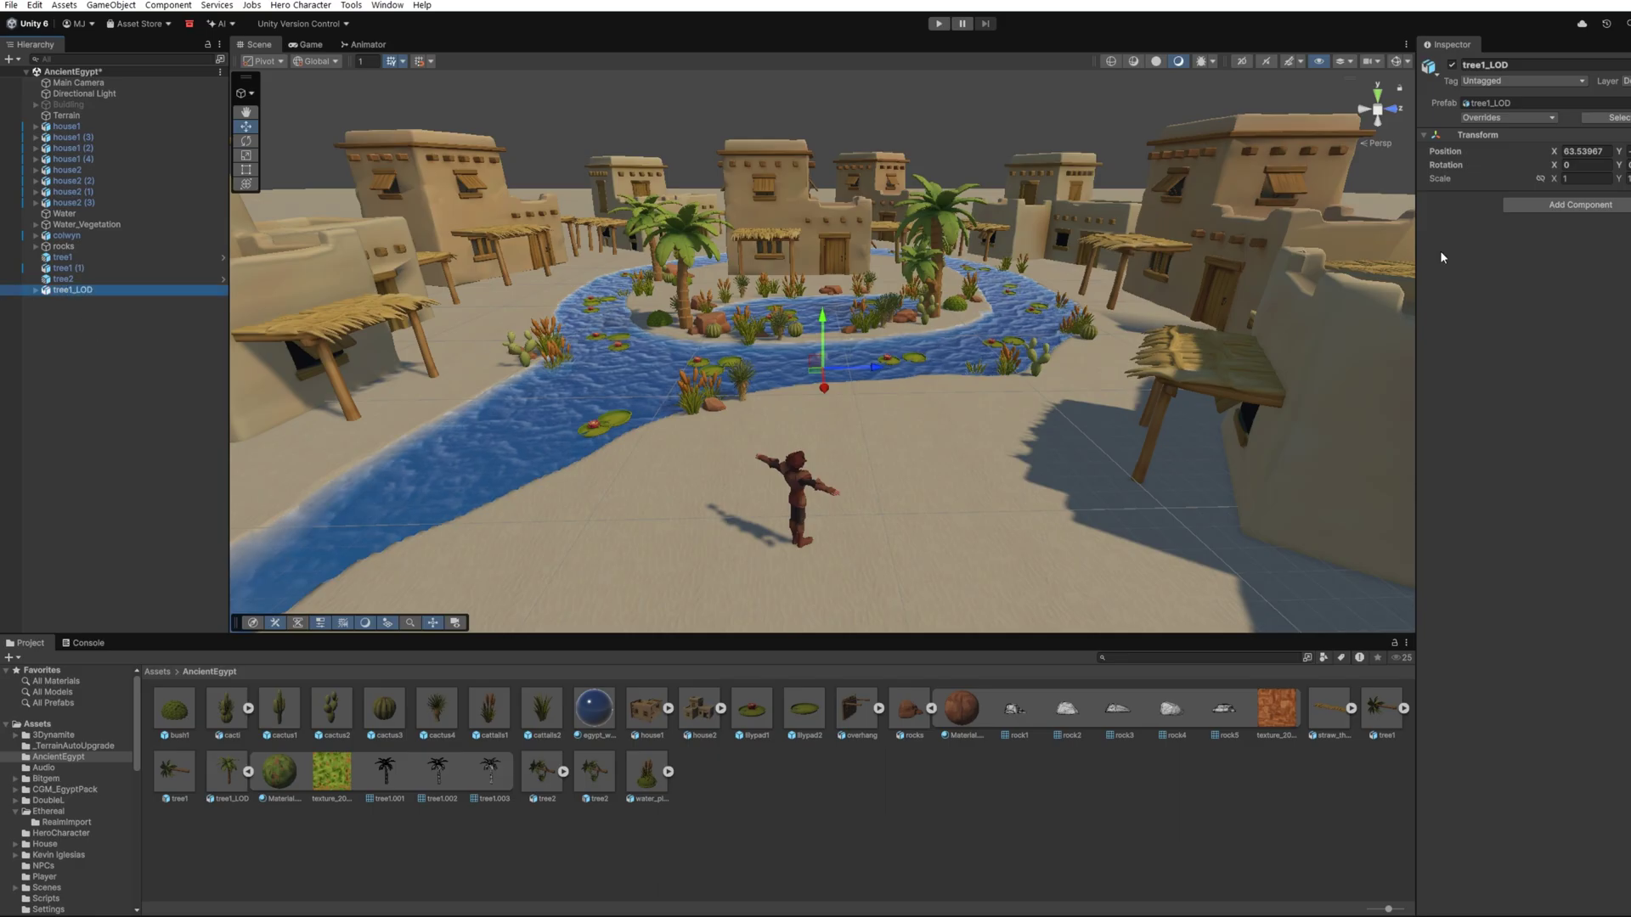
{"action": "left_click", "coordinate": [1590, 206]}
{"action": "type", "text": "l"}
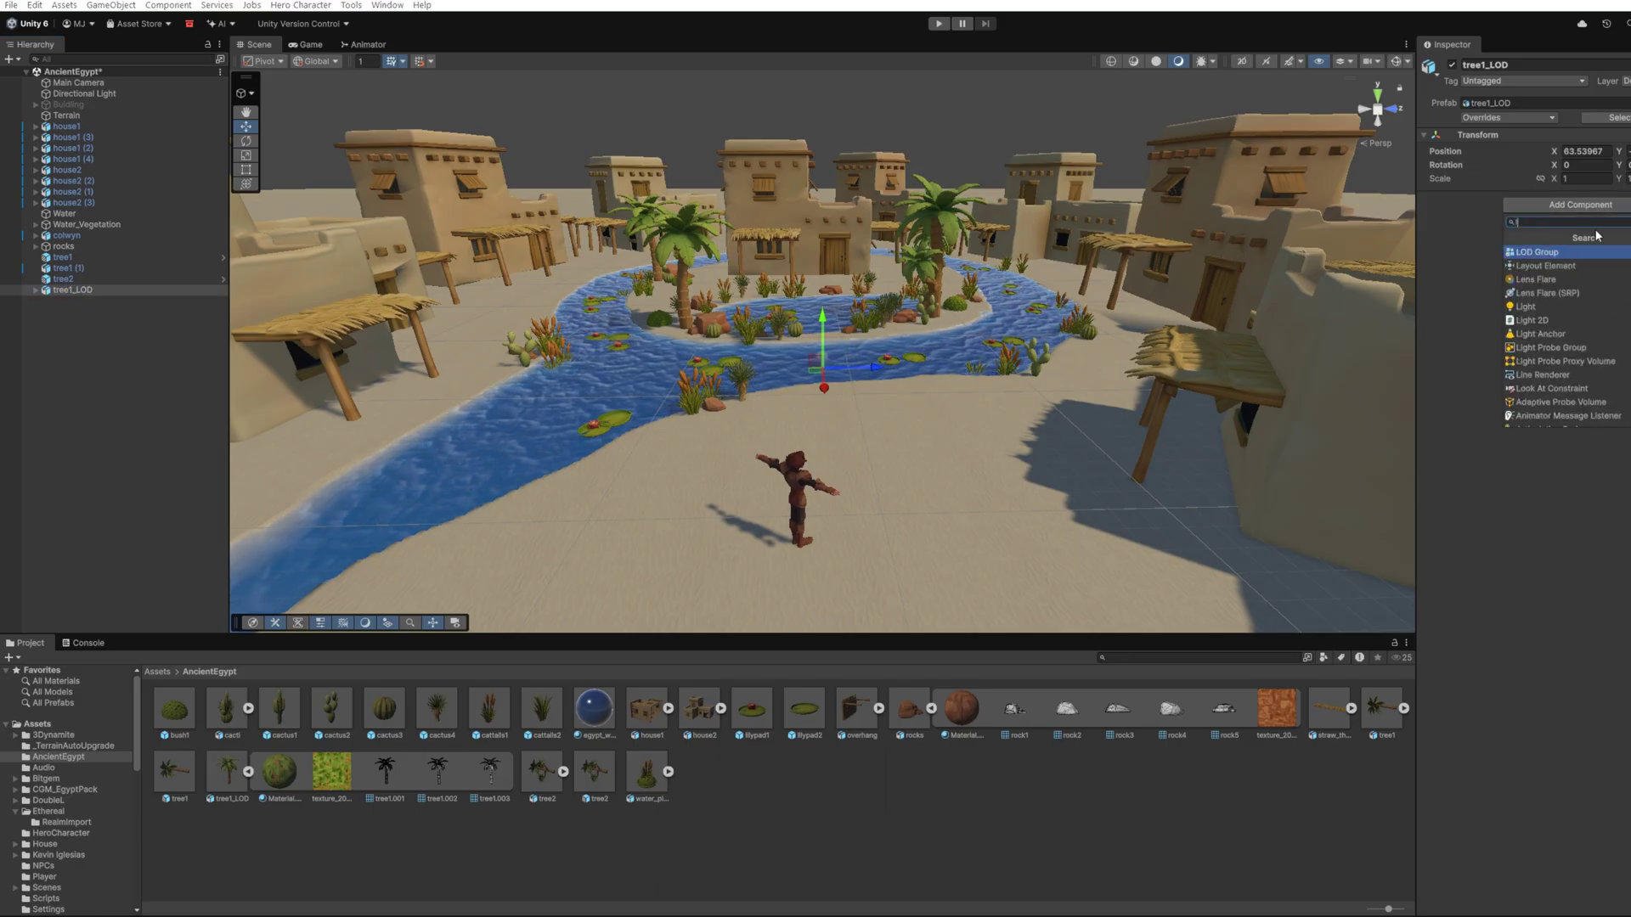
{"action": "type", "text": "od"}
{"action": "left_click", "coordinate": [1585, 253]}
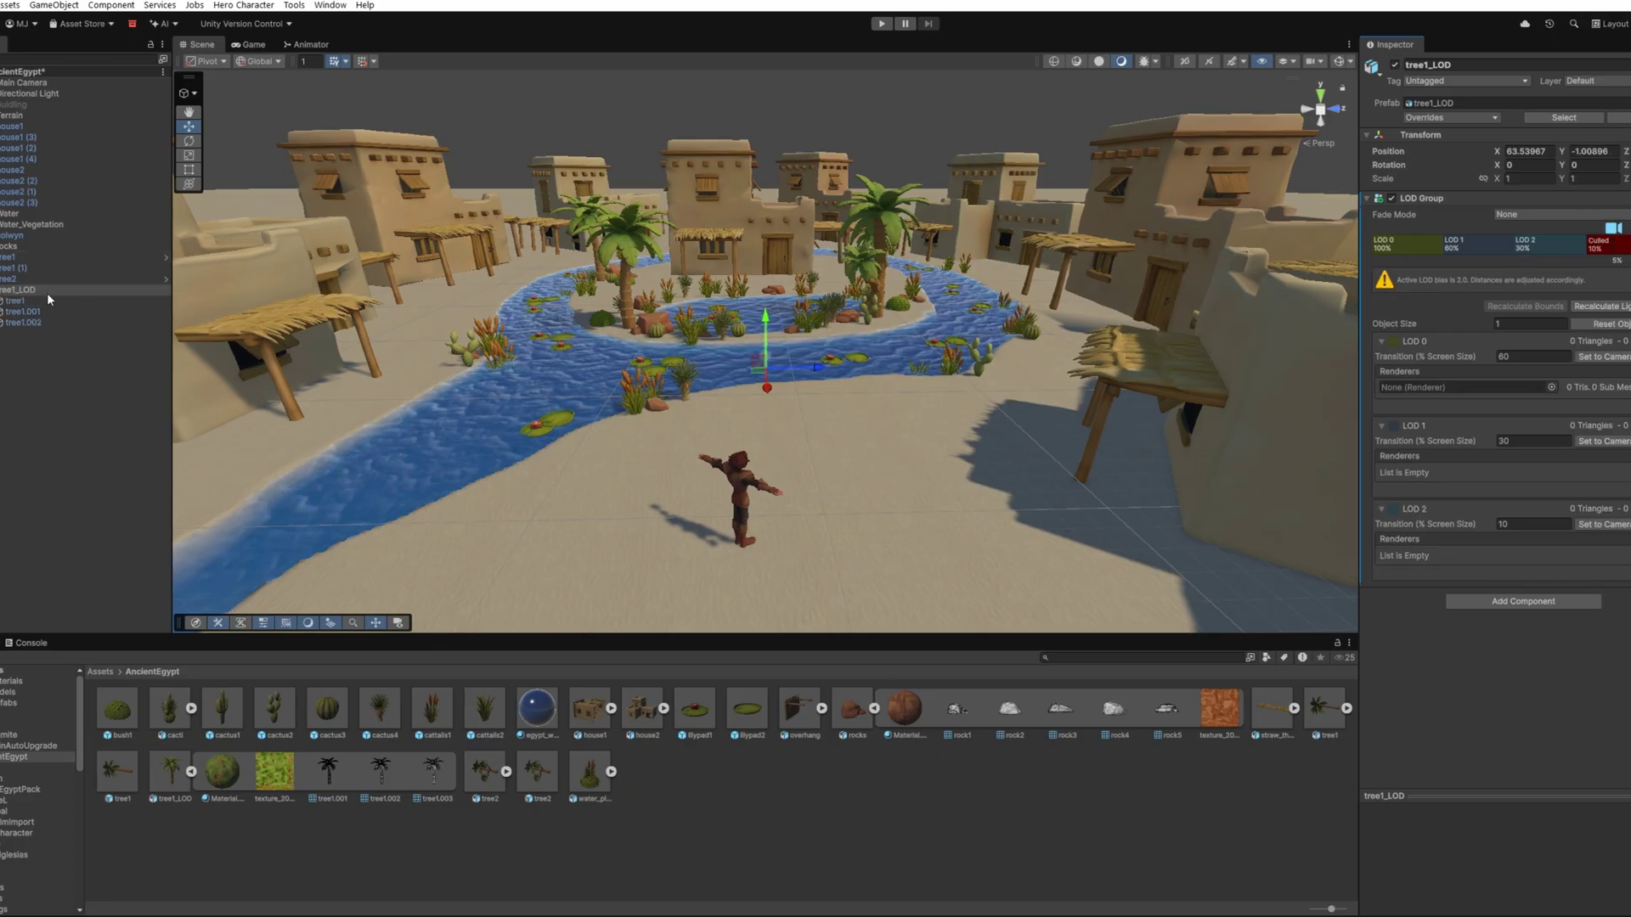
{"action": "left_click_drag", "start_coordinate": [48, 299], "coordinate": [1487, 418]}
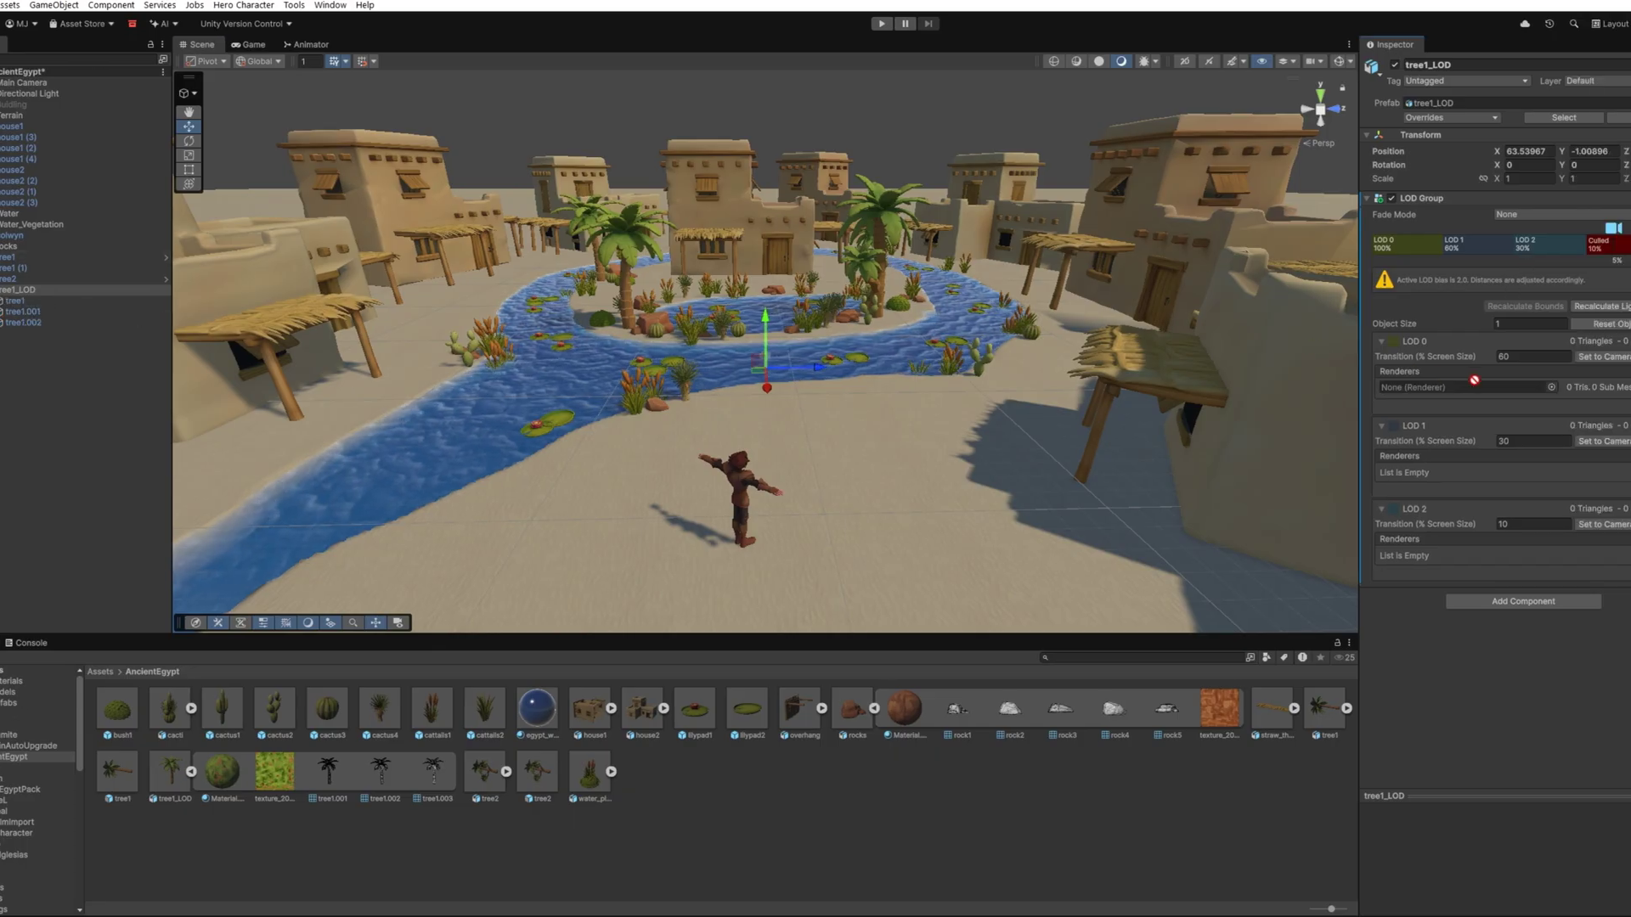
{"action": "left_click_drag", "start_coordinate": [23, 312], "coordinate": [1469, 473]}
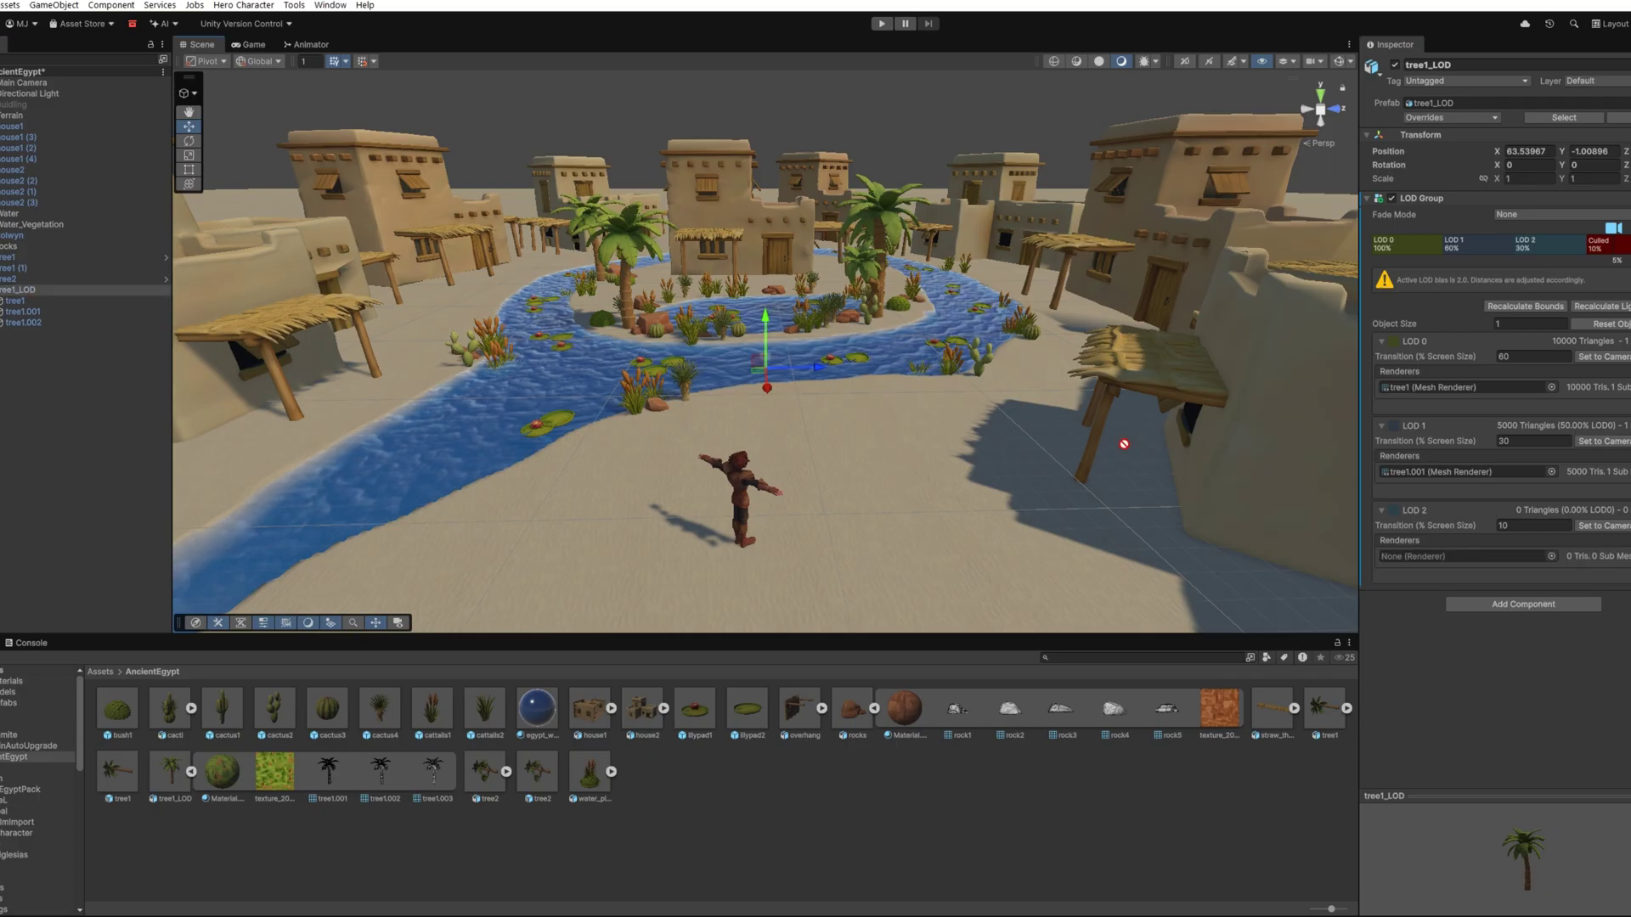
{"action": "left_click_drag", "start_coordinate": [24, 323], "coordinate": [1469, 556]}
{"action": "left_click", "coordinate": [1526, 307]}
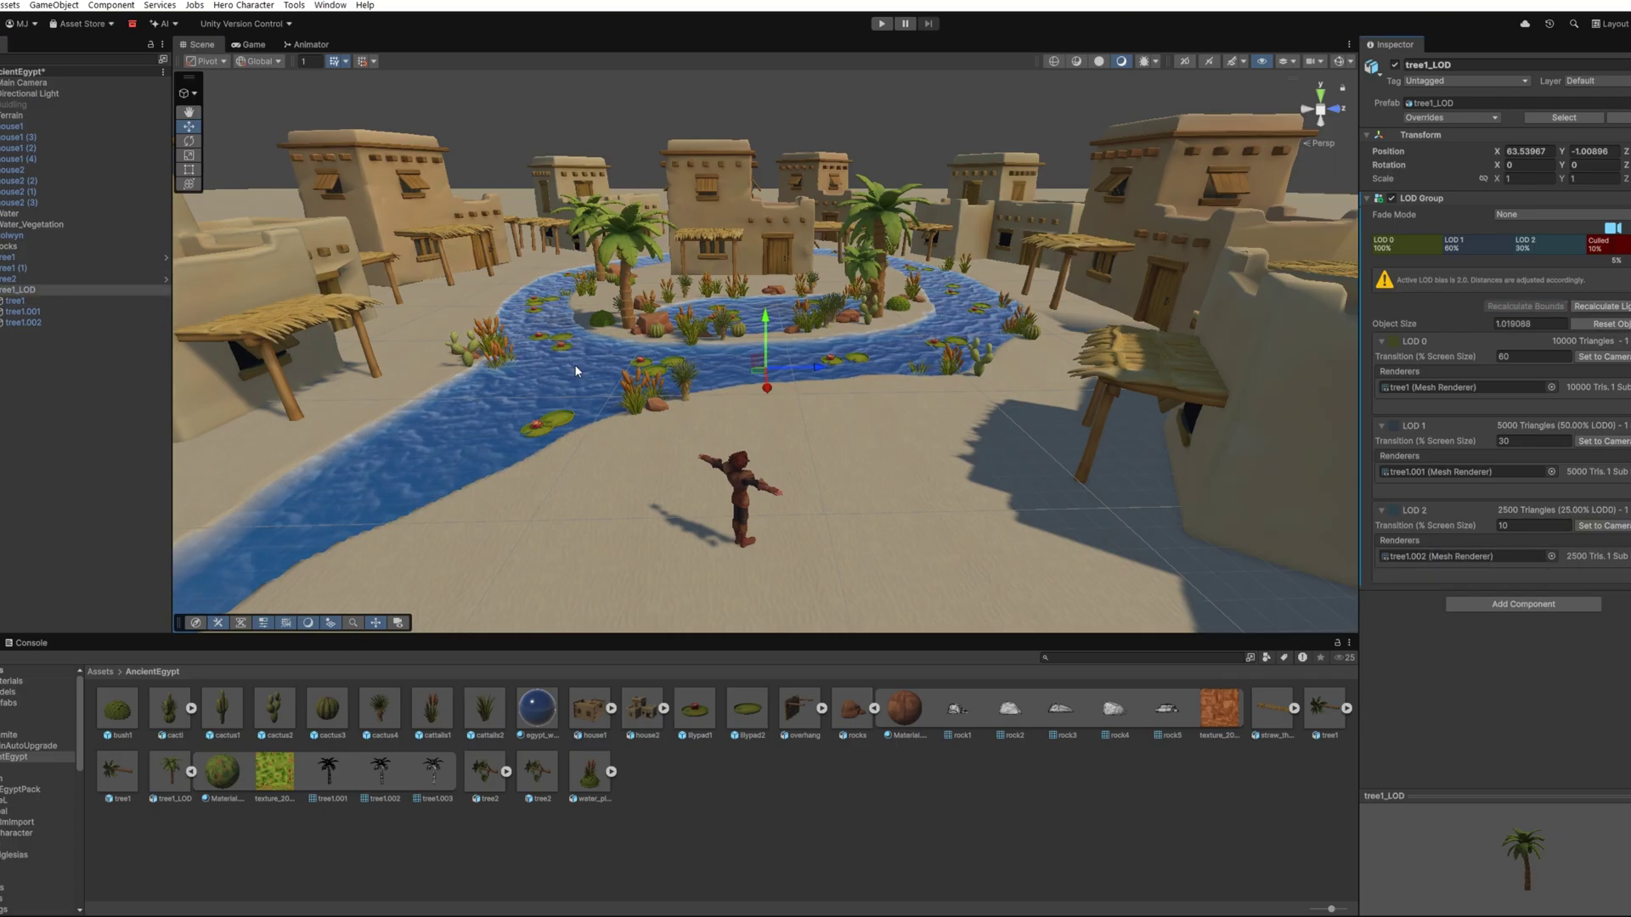
Move the palm beside the character, enlarge it, and sink it onto the ground.
{"action": "mouse_move", "coordinate": [797, 556]}
{"action": "left_mouse_down"}
{"action": "mouse_move", "coordinate": [799, 593]}
{"action": "mouse_move", "coordinate": [1287, 429]}
{"action": "left_mouse_up"}
{"action": "left_click", "coordinate": [190, 156]}
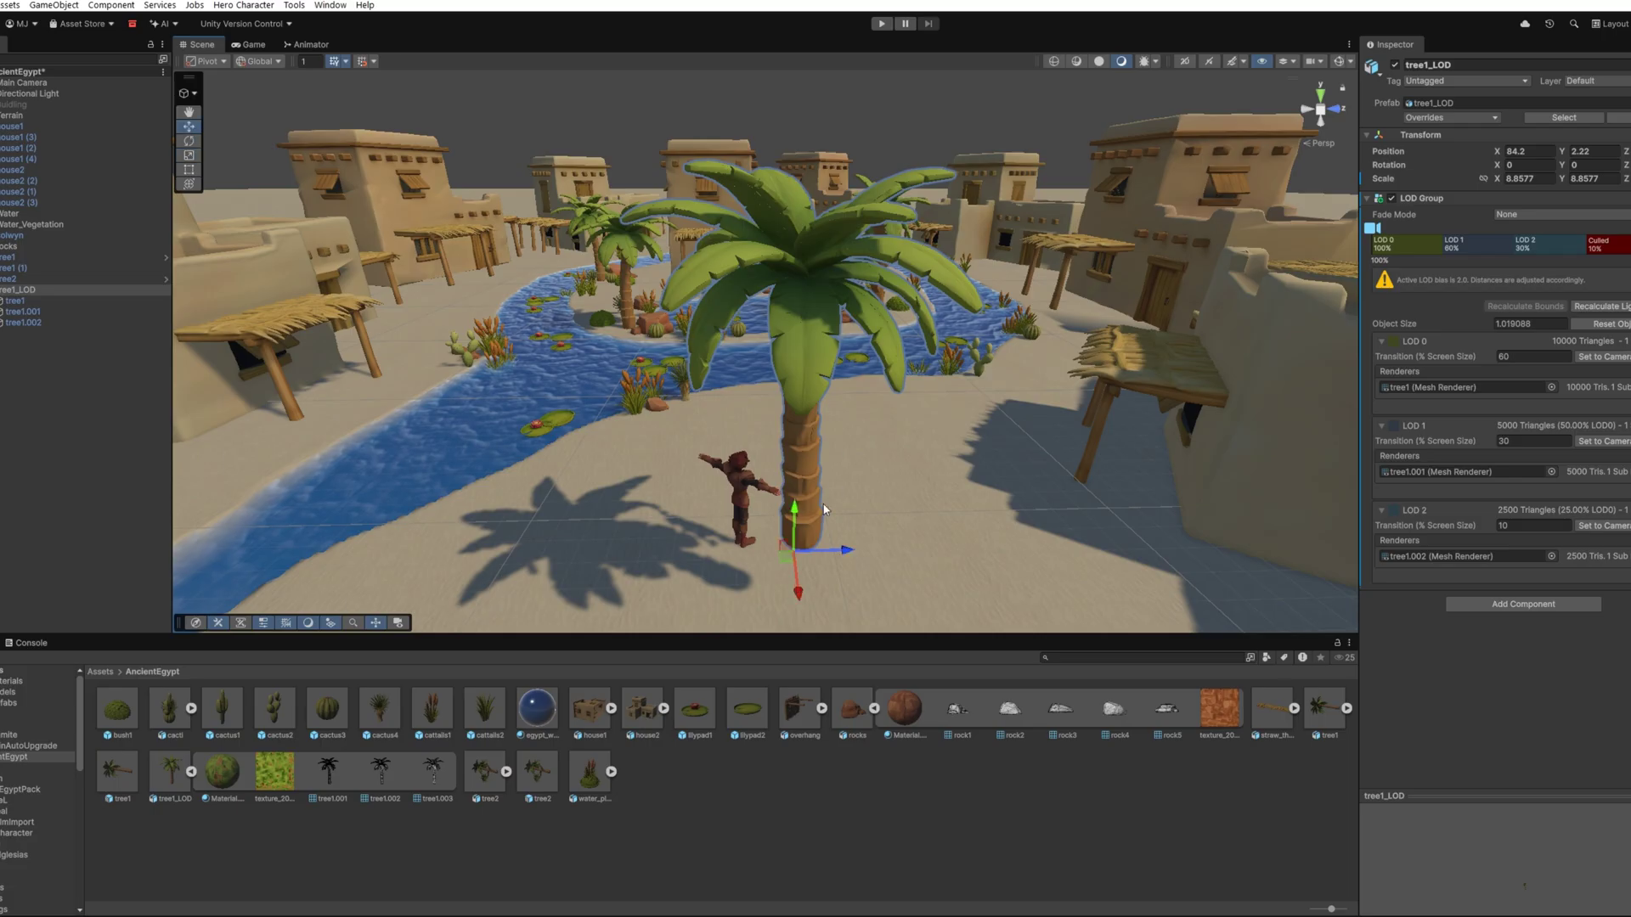
{"action": "mouse_move", "coordinate": [796, 512]}
{"action": "left_mouse_down"}
{"action": "mouse_move", "coordinate": [746, 544]}
{"action": "mouse_move", "coordinate": [738, 496]}
{"action": "left_mouse_up"}
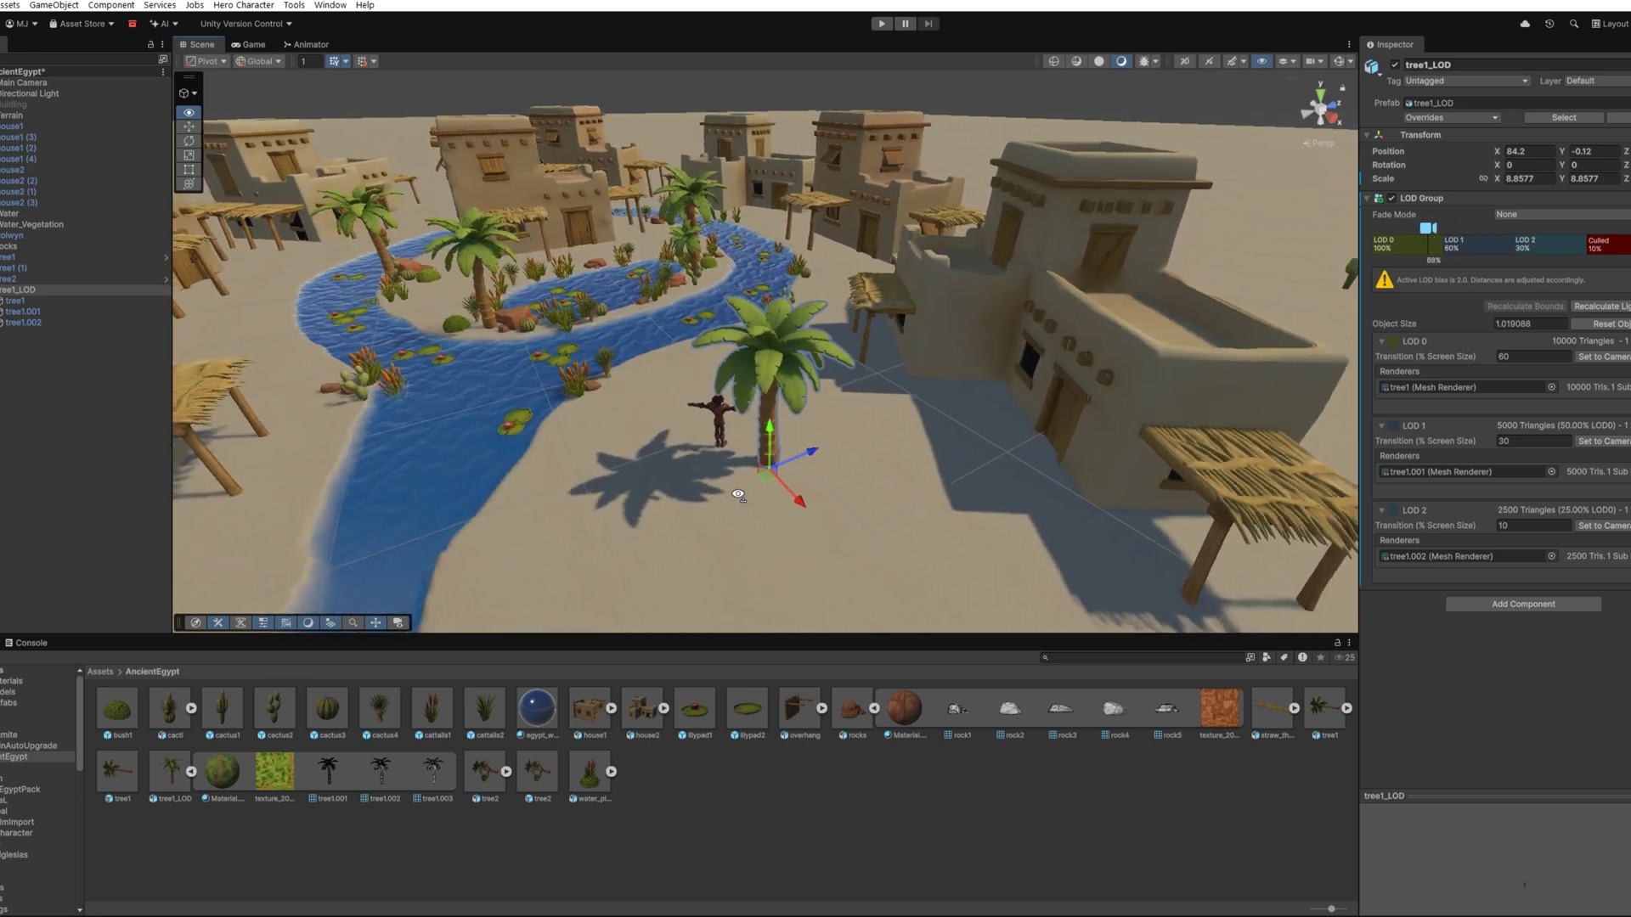
{"action": "scroll", "coordinate": [738, 496], "scroll_direction": "down", "scroll_amount": 5}
{"action": "scroll", "coordinate": [739, 496], "scroll_direction": "down", "scroll_amount": 5}
Save the tree1_LOD palm from the Hierarchy as a prefab asset.
{"action": "key", "text": "f"}
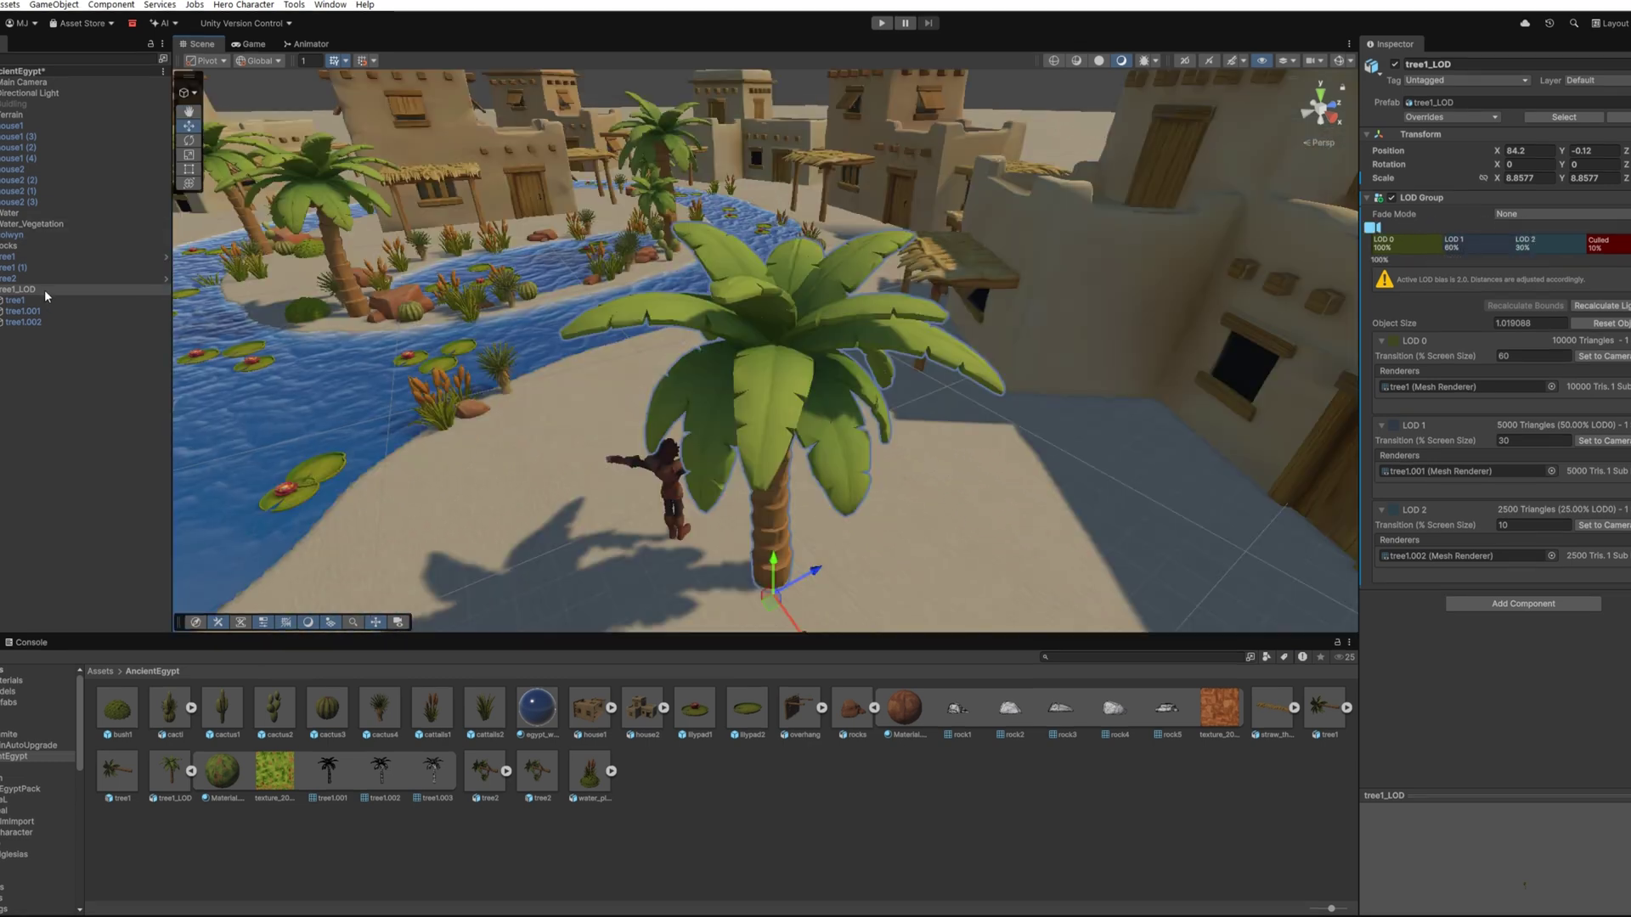
{"action": "left_click", "coordinate": [46, 291]}
{"action": "left_click_drag", "start_coordinate": [654, 772], "coordinate": [656, 770]}
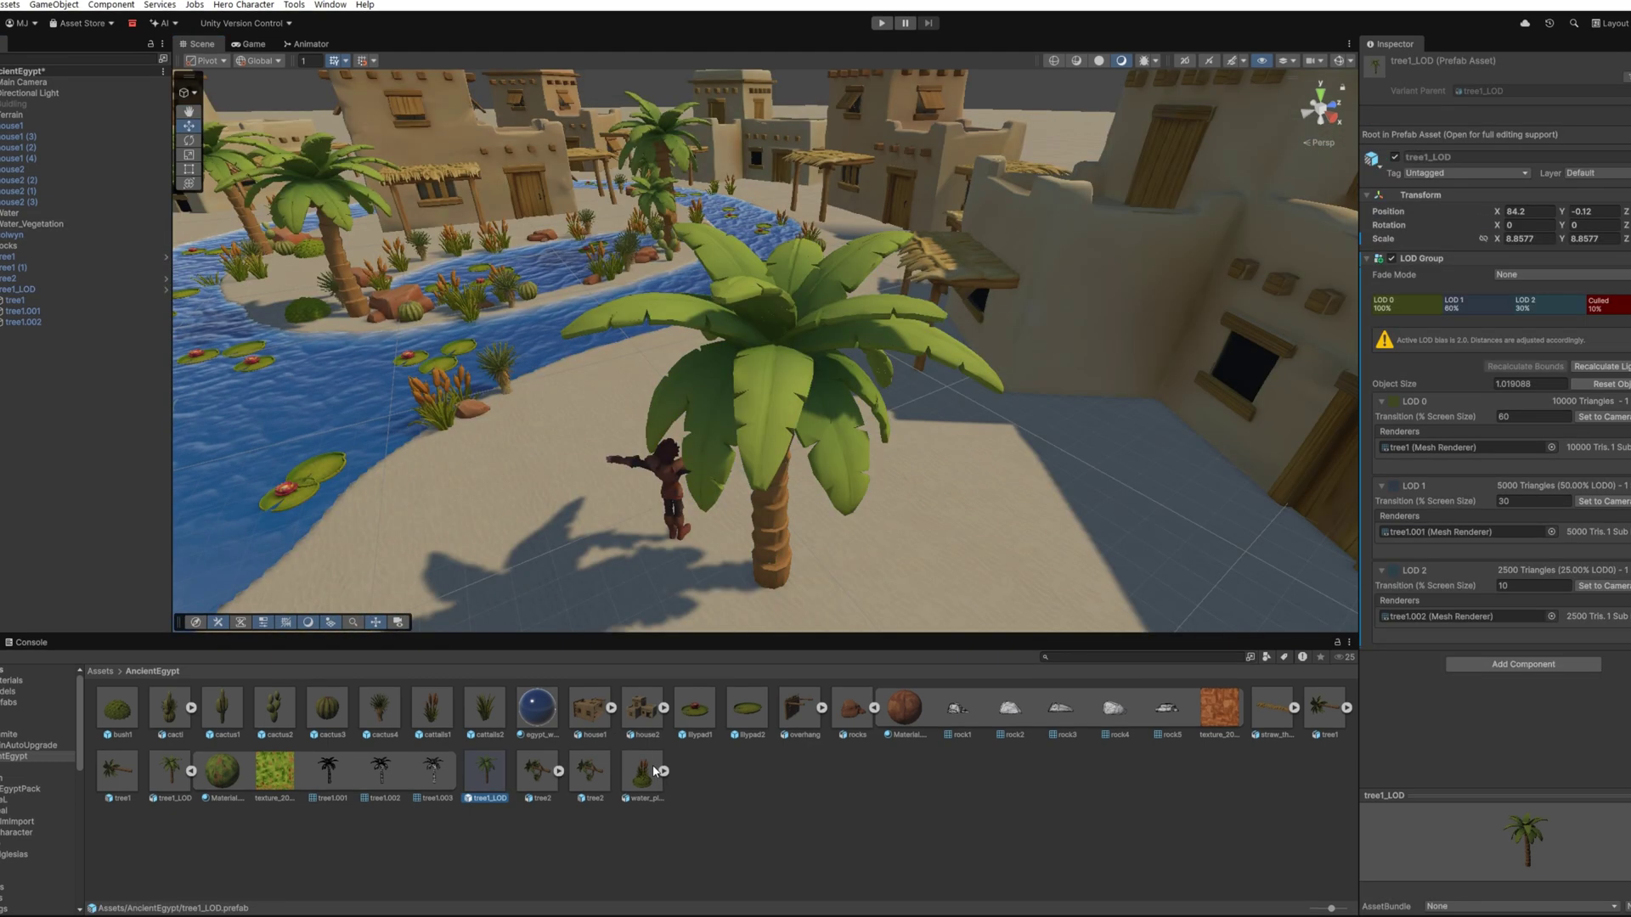
Add the tree1_LOD prefab to the terrain's paintable trees and fly through the village.
{"action": "left_click", "coordinate": [995, 524]}
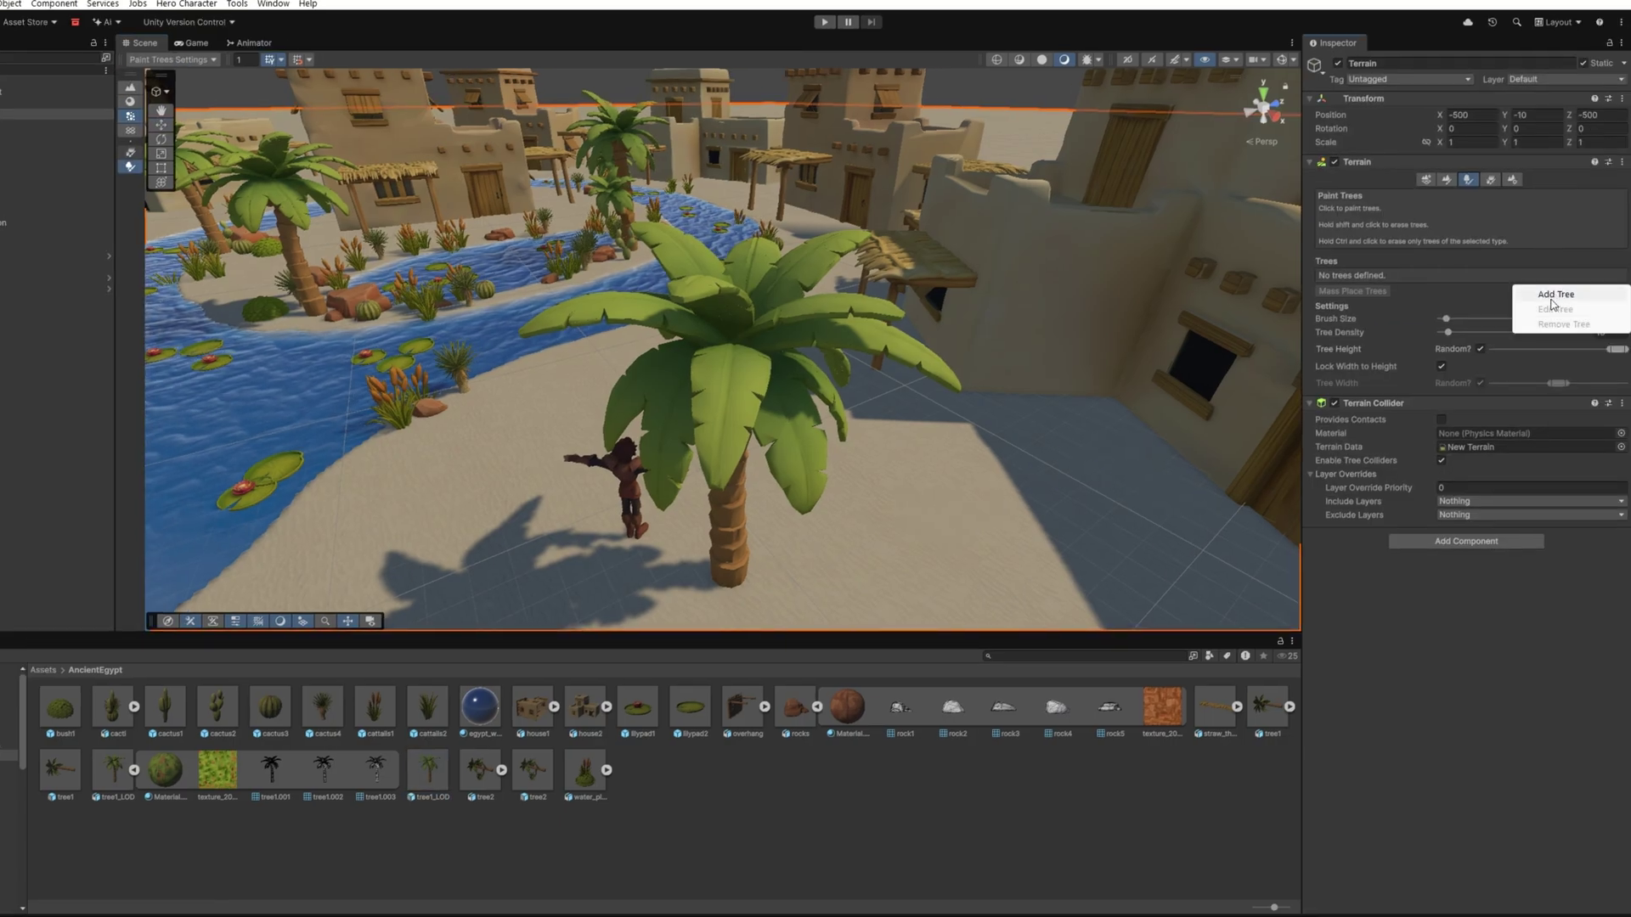
{"action": "left_click", "coordinate": [1552, 297]}
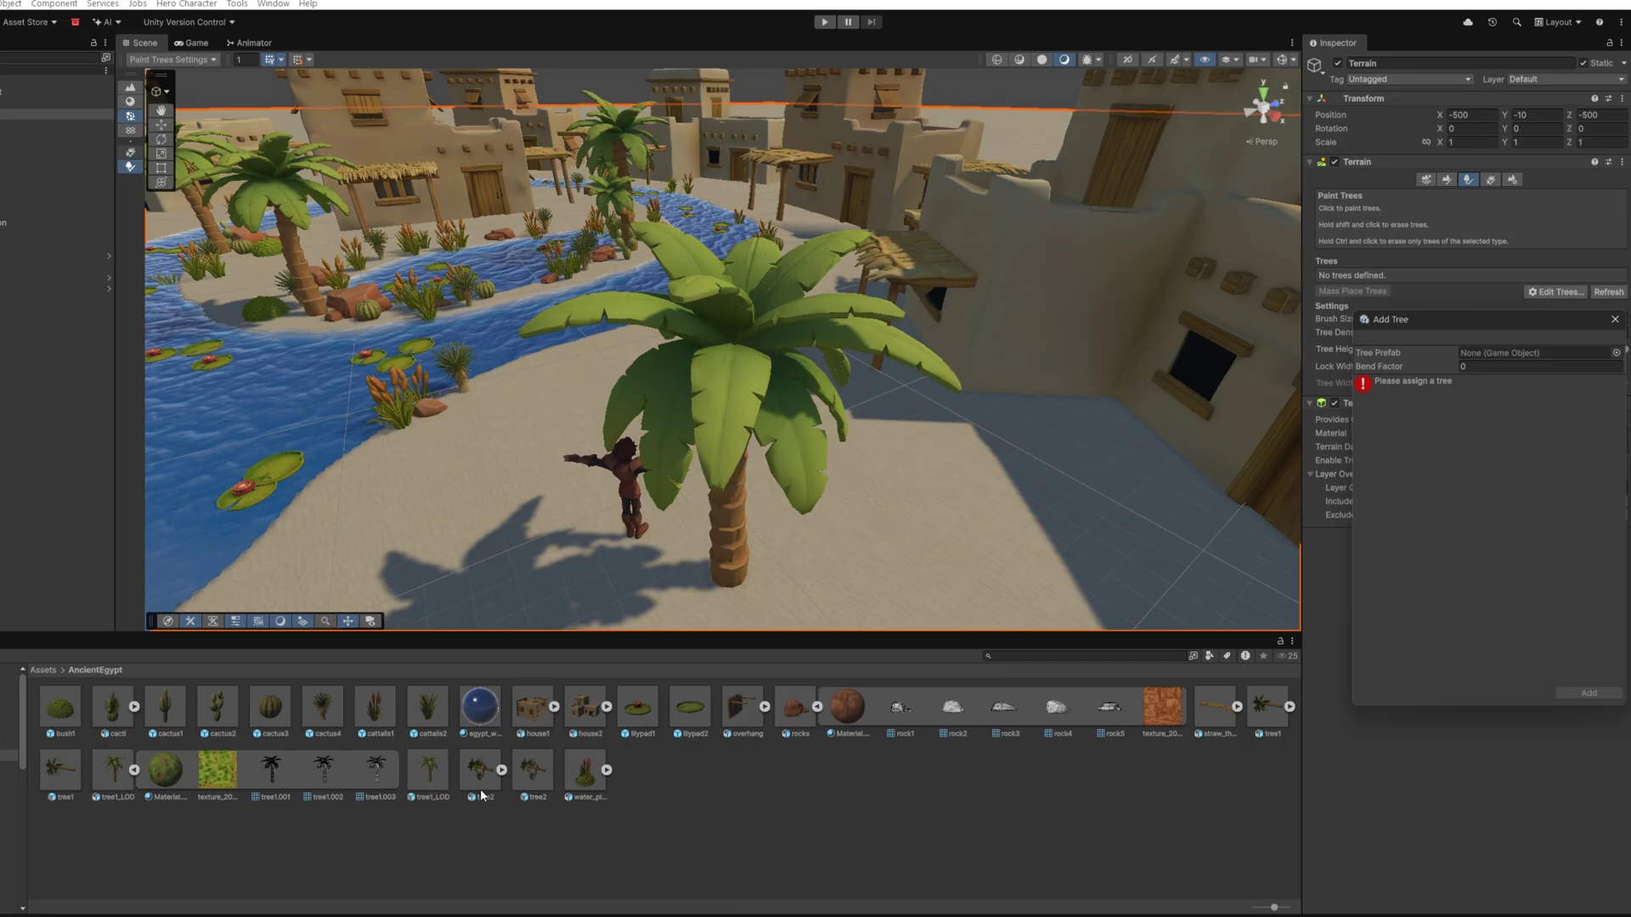
{"action": "left_click_drag", "start_coordinate": [429, 773], "coordinate": [1493, 353]}
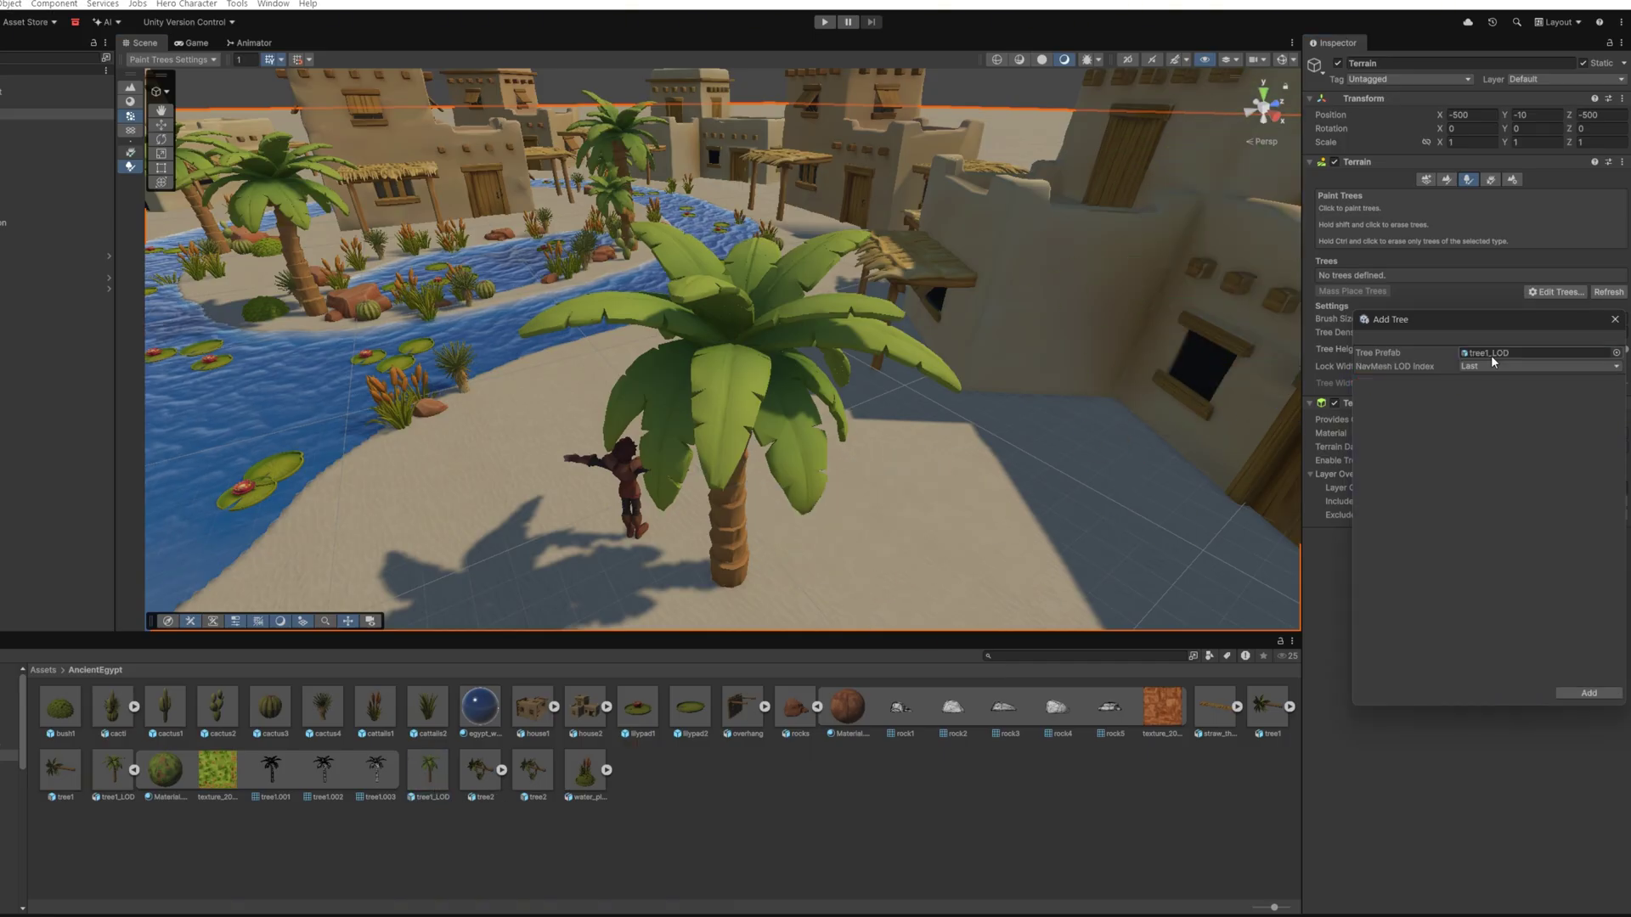
{"action": "left_click", "coordinate": [1585, 695]}
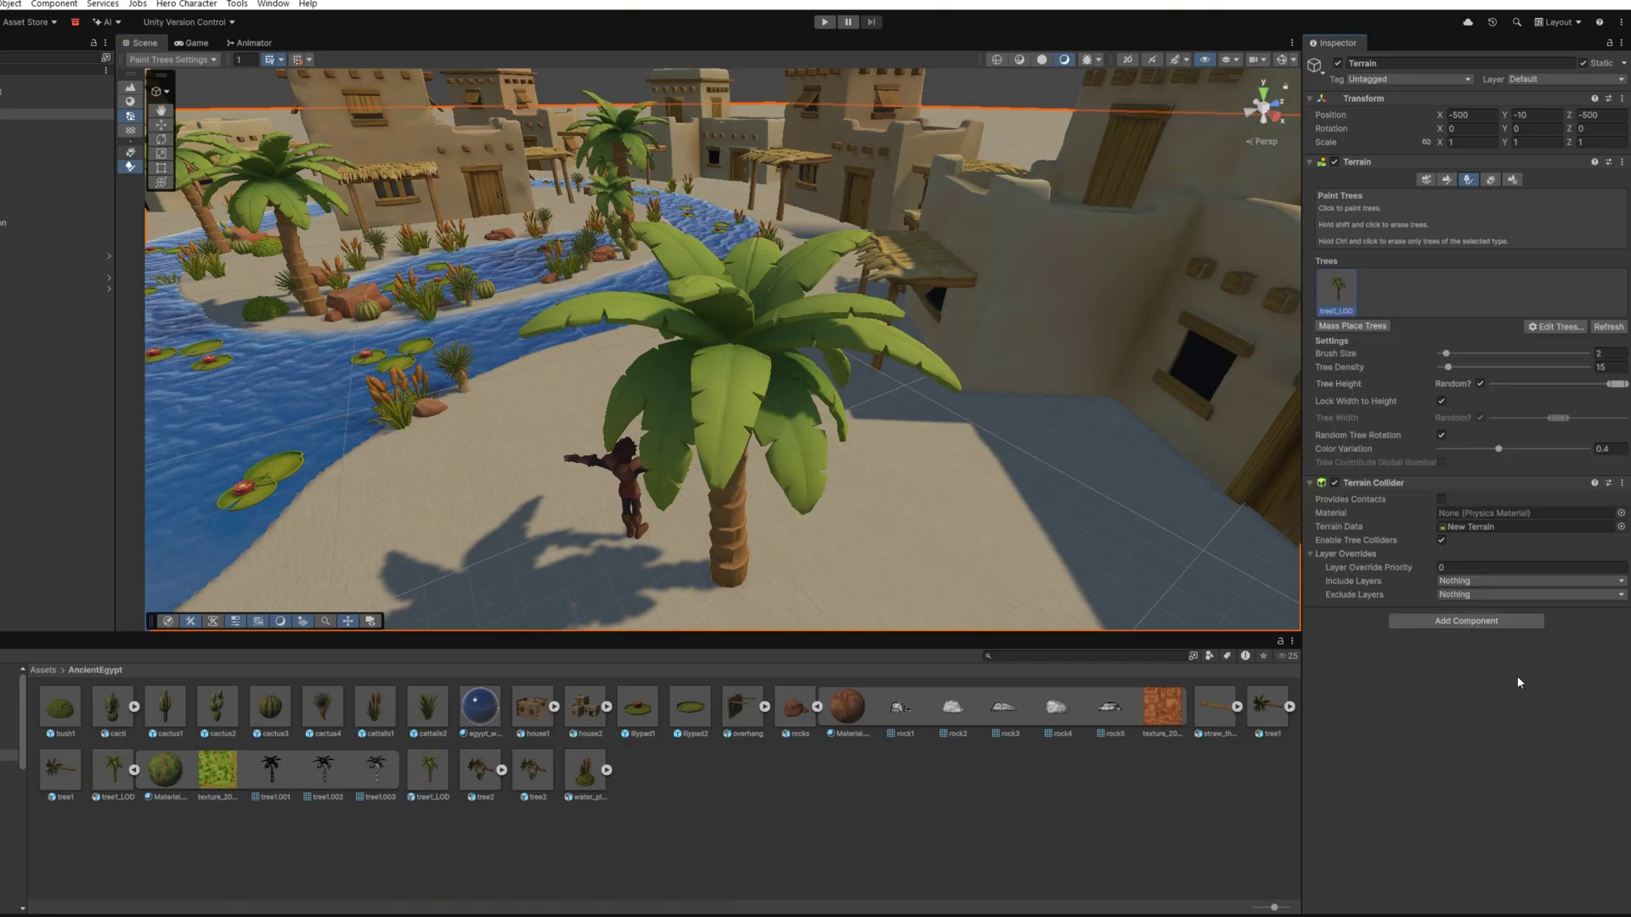
{"action": "right_click_drag", "start_coordinate": [991, 458], "coordinate": [744, 226]}
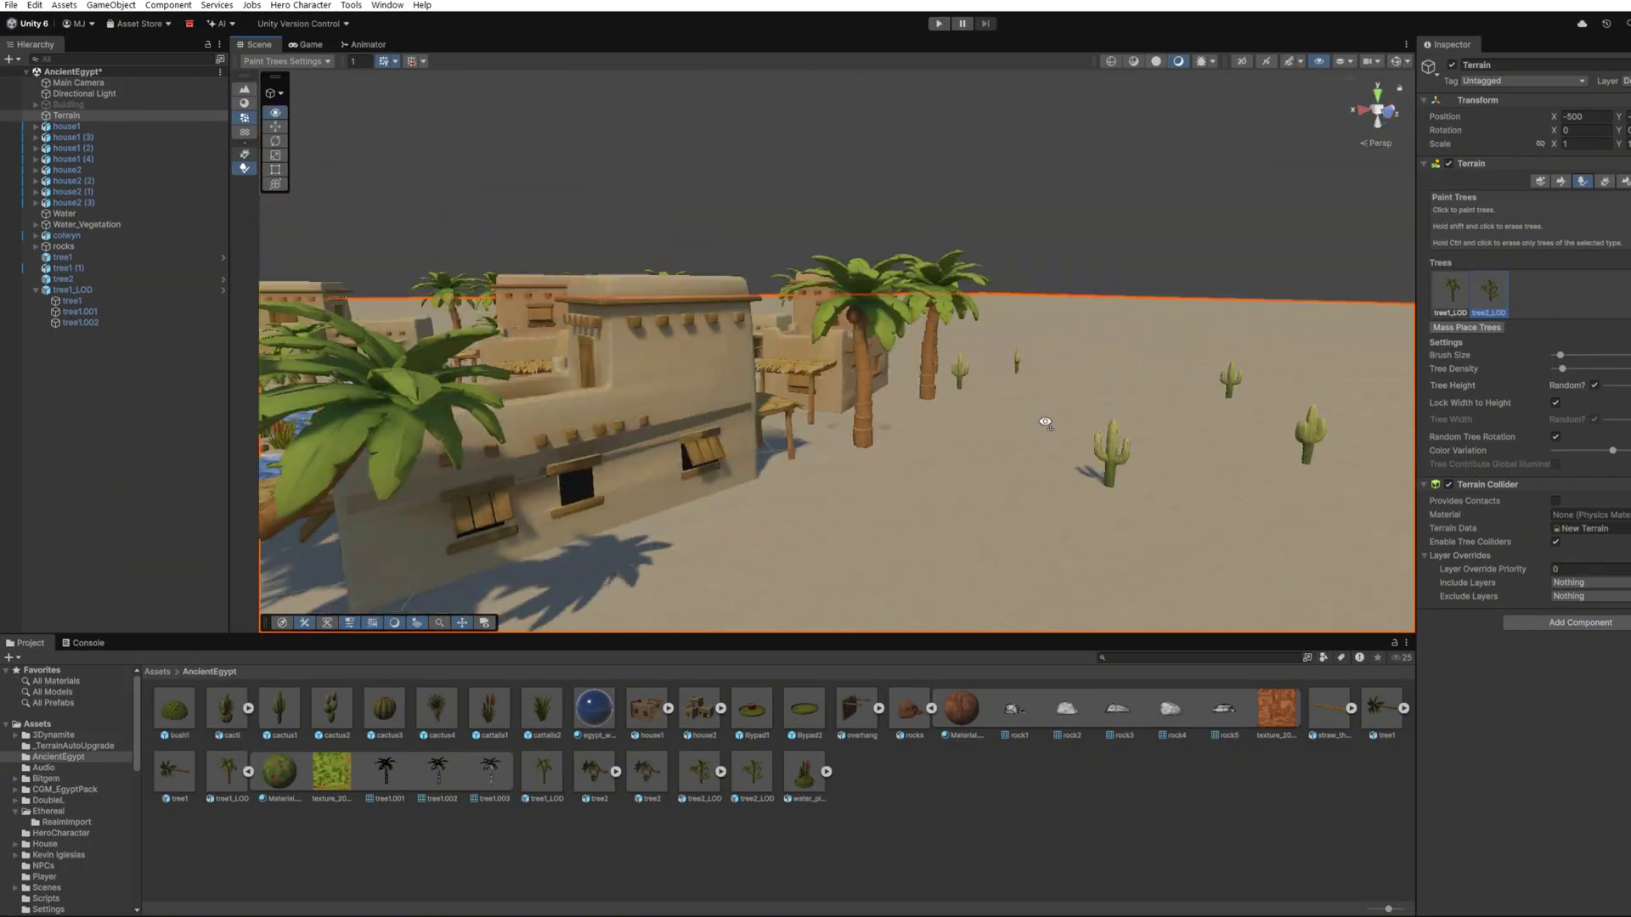
{"action": "right_click_drag", "start_coordinate": [1046, 422], "coordinate": [759, 524]}
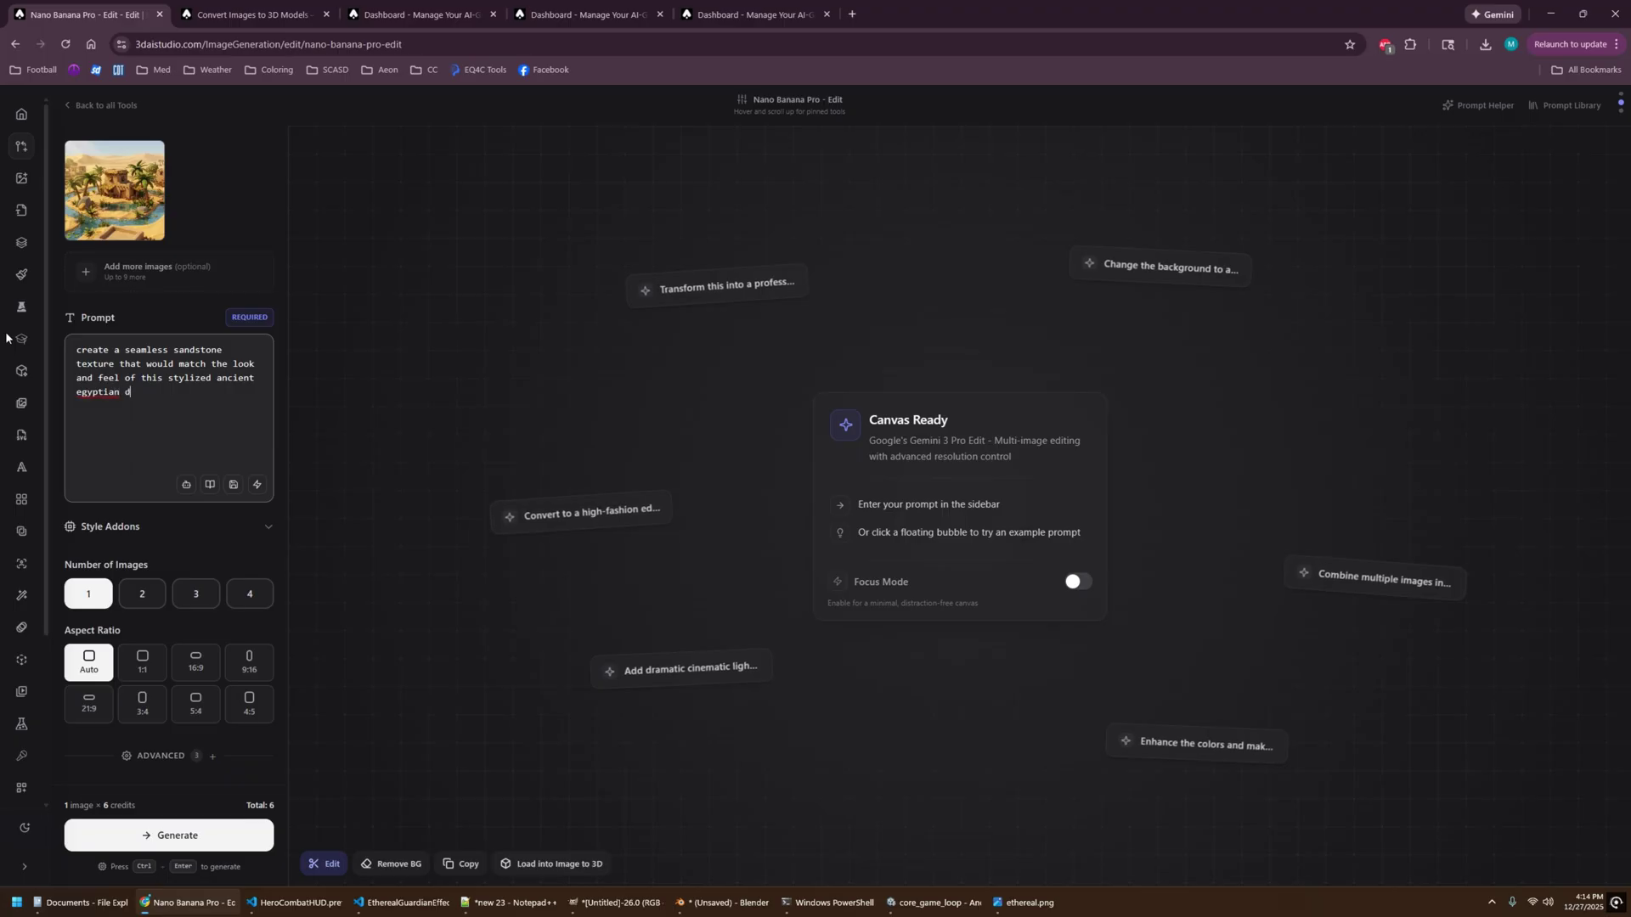
Finish the sandstone path prompt with 'desert oasis town' and set a 1:1 aspect ratio.
{"action": "type", "text": "esert oasis town"}
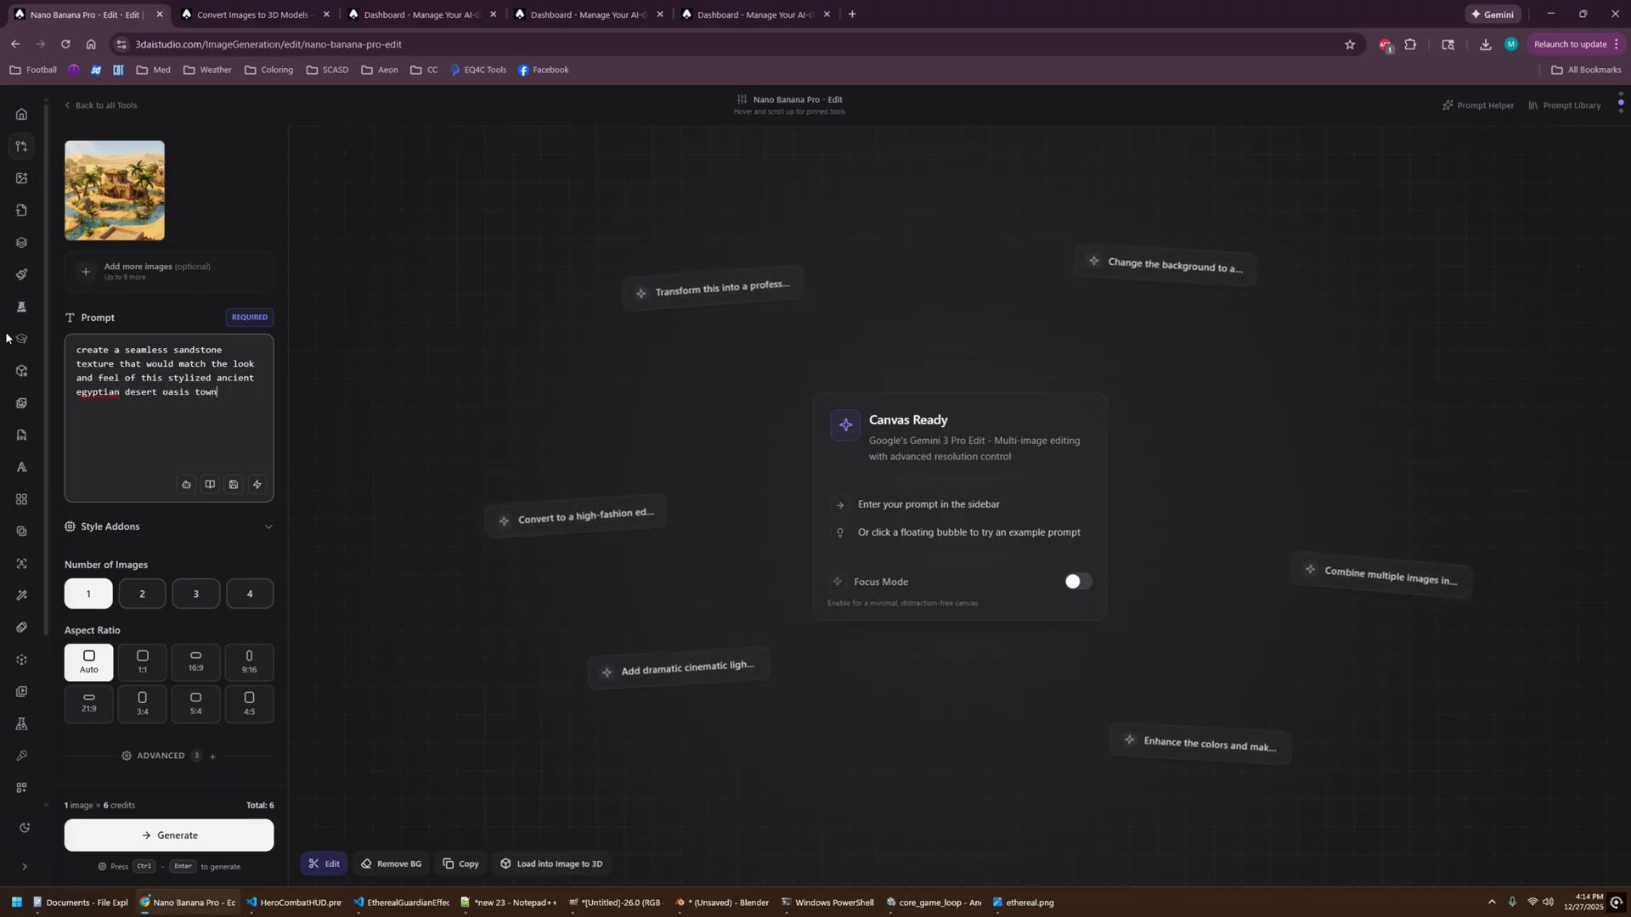
{"action": "left_click", "coordinate": [153, 668]}
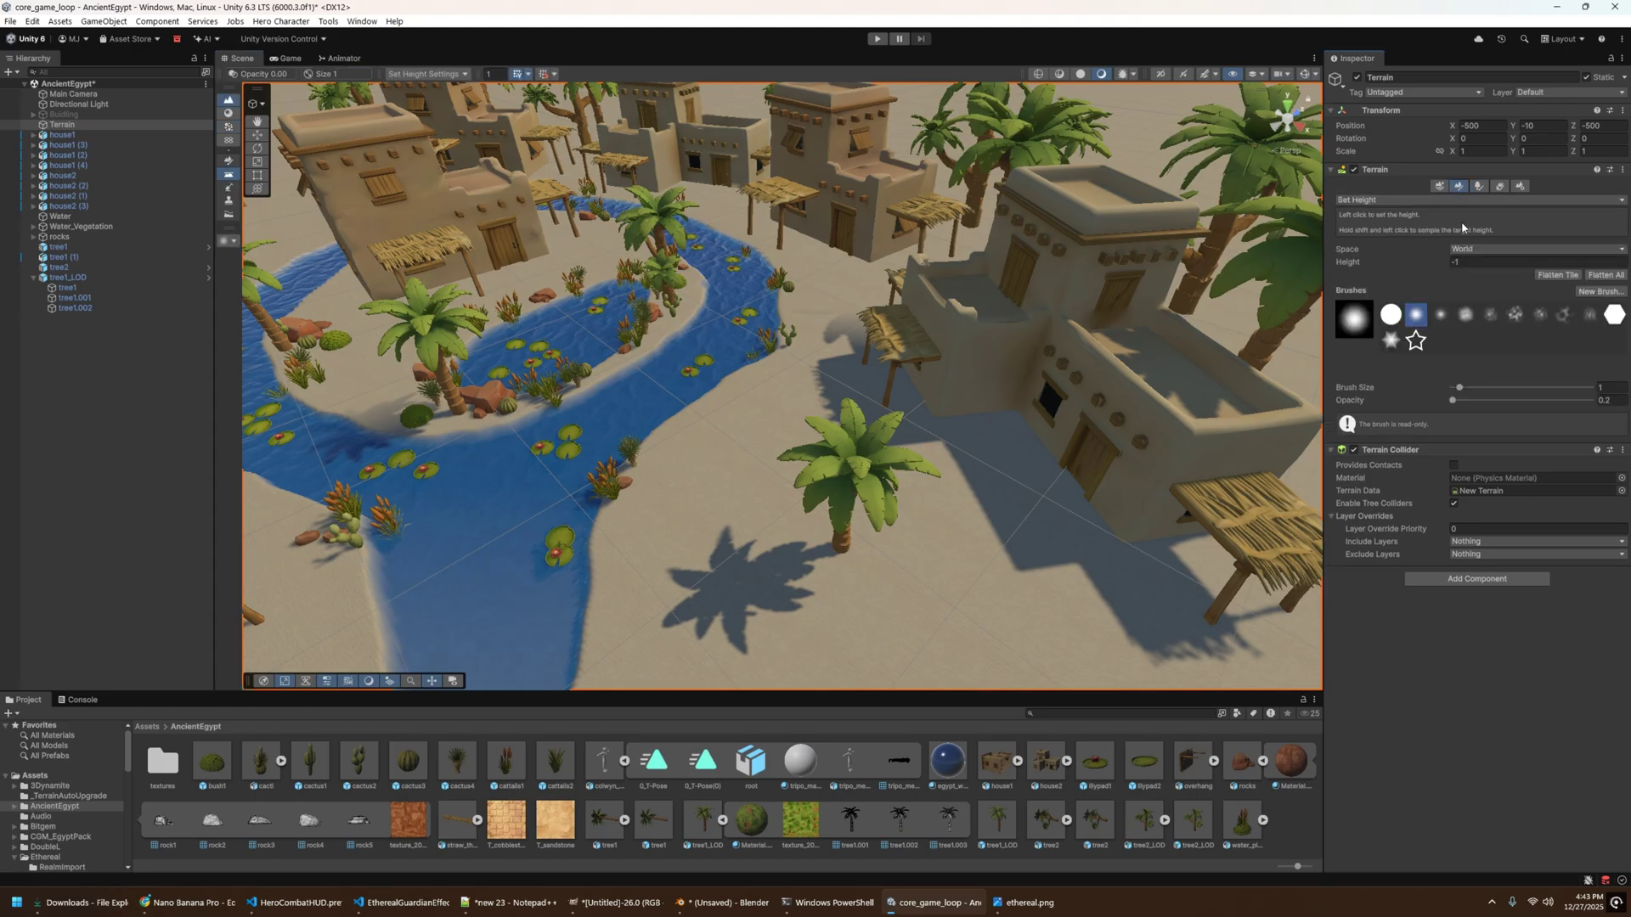
Switch the terrain to Paint Texture and add the sandstone terrain layers.
{"action": "left_click", "coordinate": [1435, 200]}
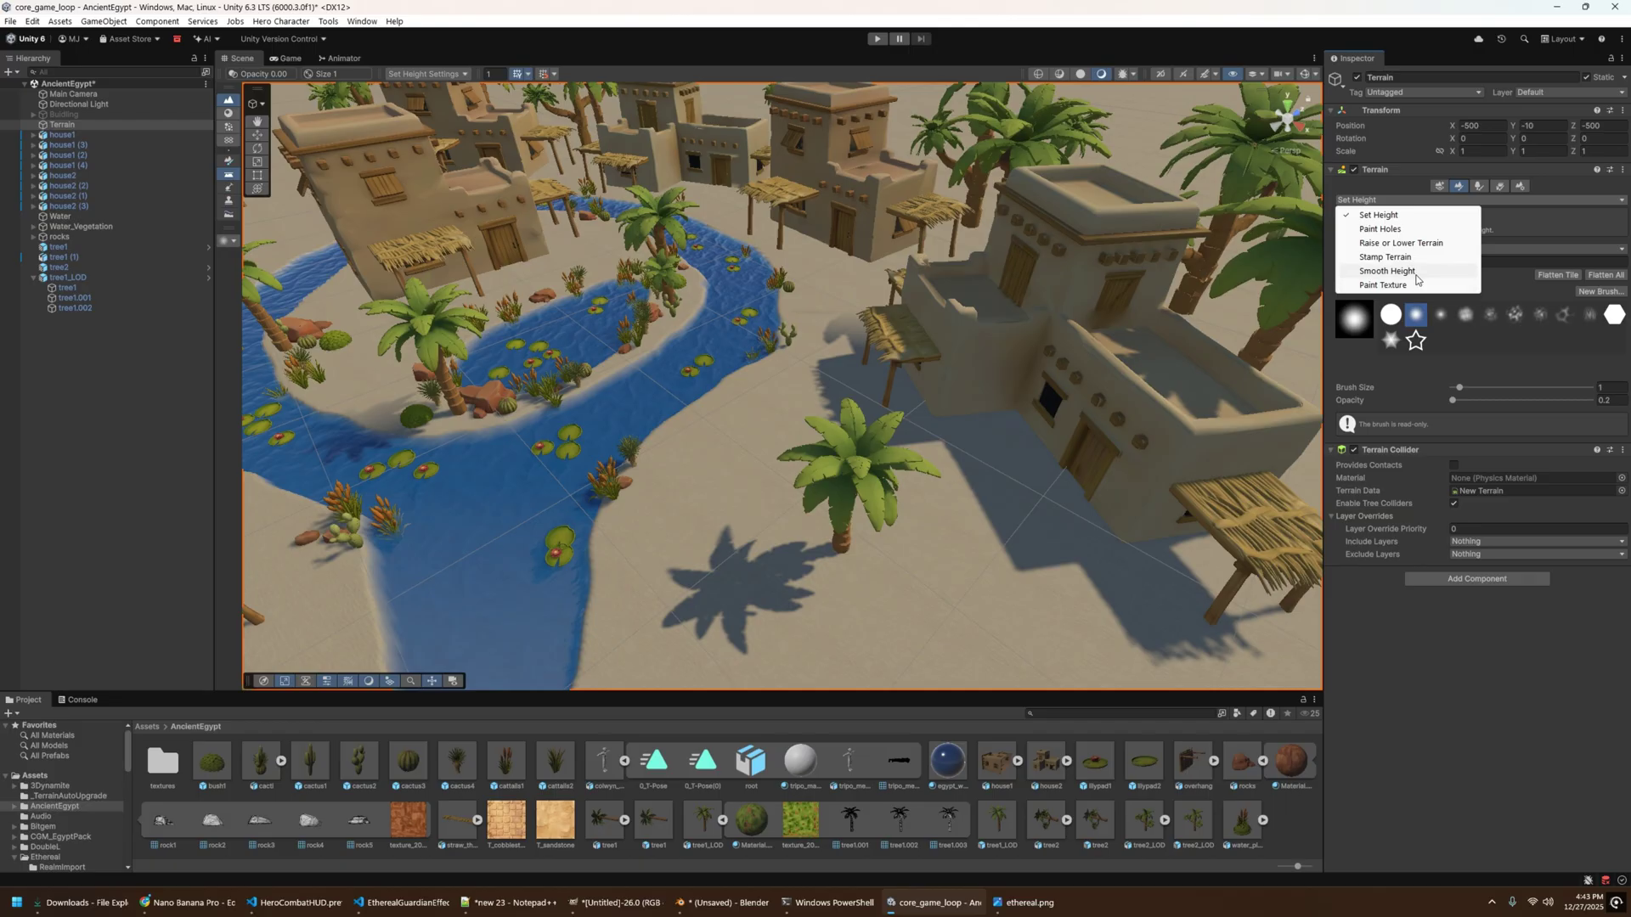
{"action": "left_click", "coordinate": [1413, 286]}
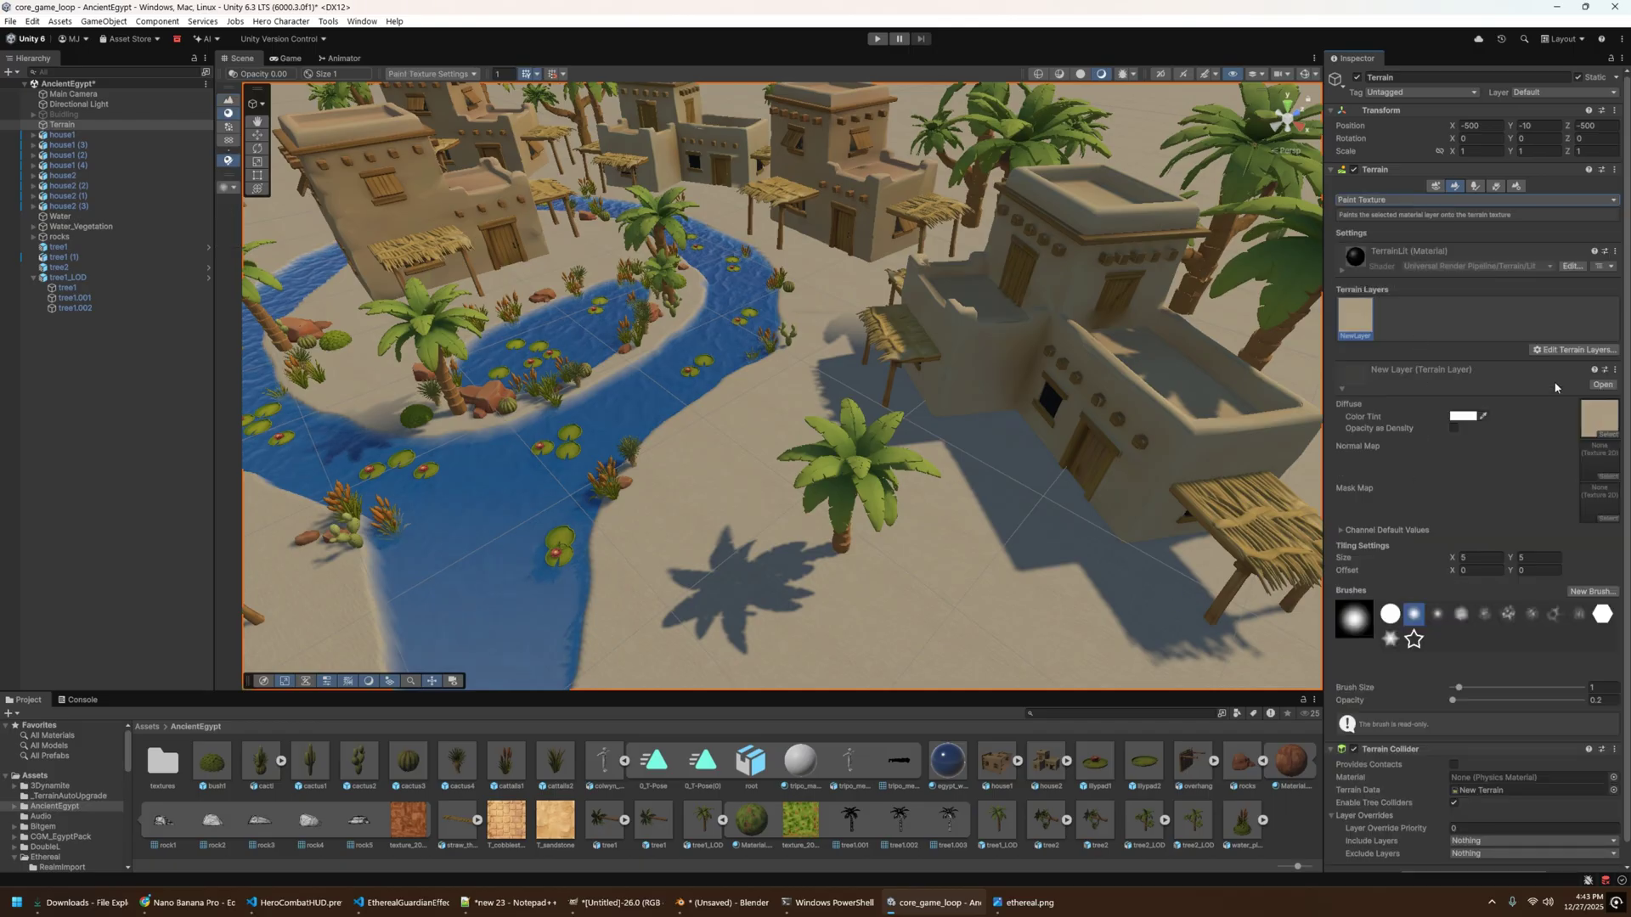
{"action": "left_click", "coordinate": [1577, 351]}
{"action": "left_click", "coordinate": [1537, 368]}
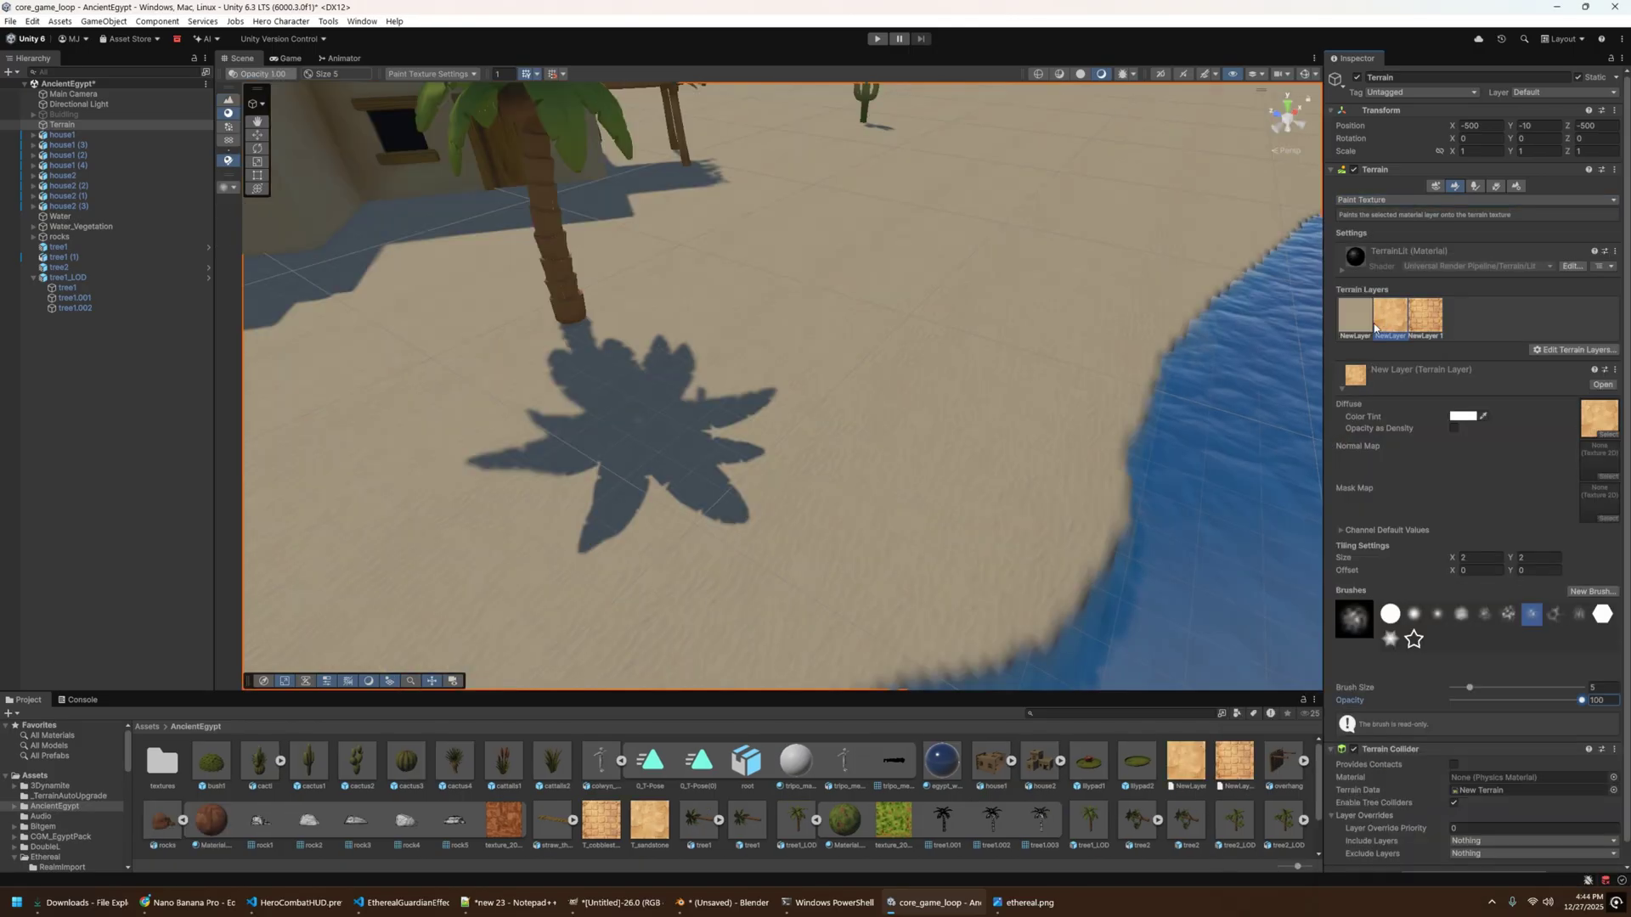
Paint worn sandstone paths beside the palm and slide the woven basket next to the house.
{"action": "mouse_move", "coordinate": [881, 390]}
{"action": "left_mouse_down"}
{"action": "mouse_move", "coordinate": [728, 476]}
{"action": "mouse_move", "coordinate": [473, 532]}
{"action": "left_mouse_up"}
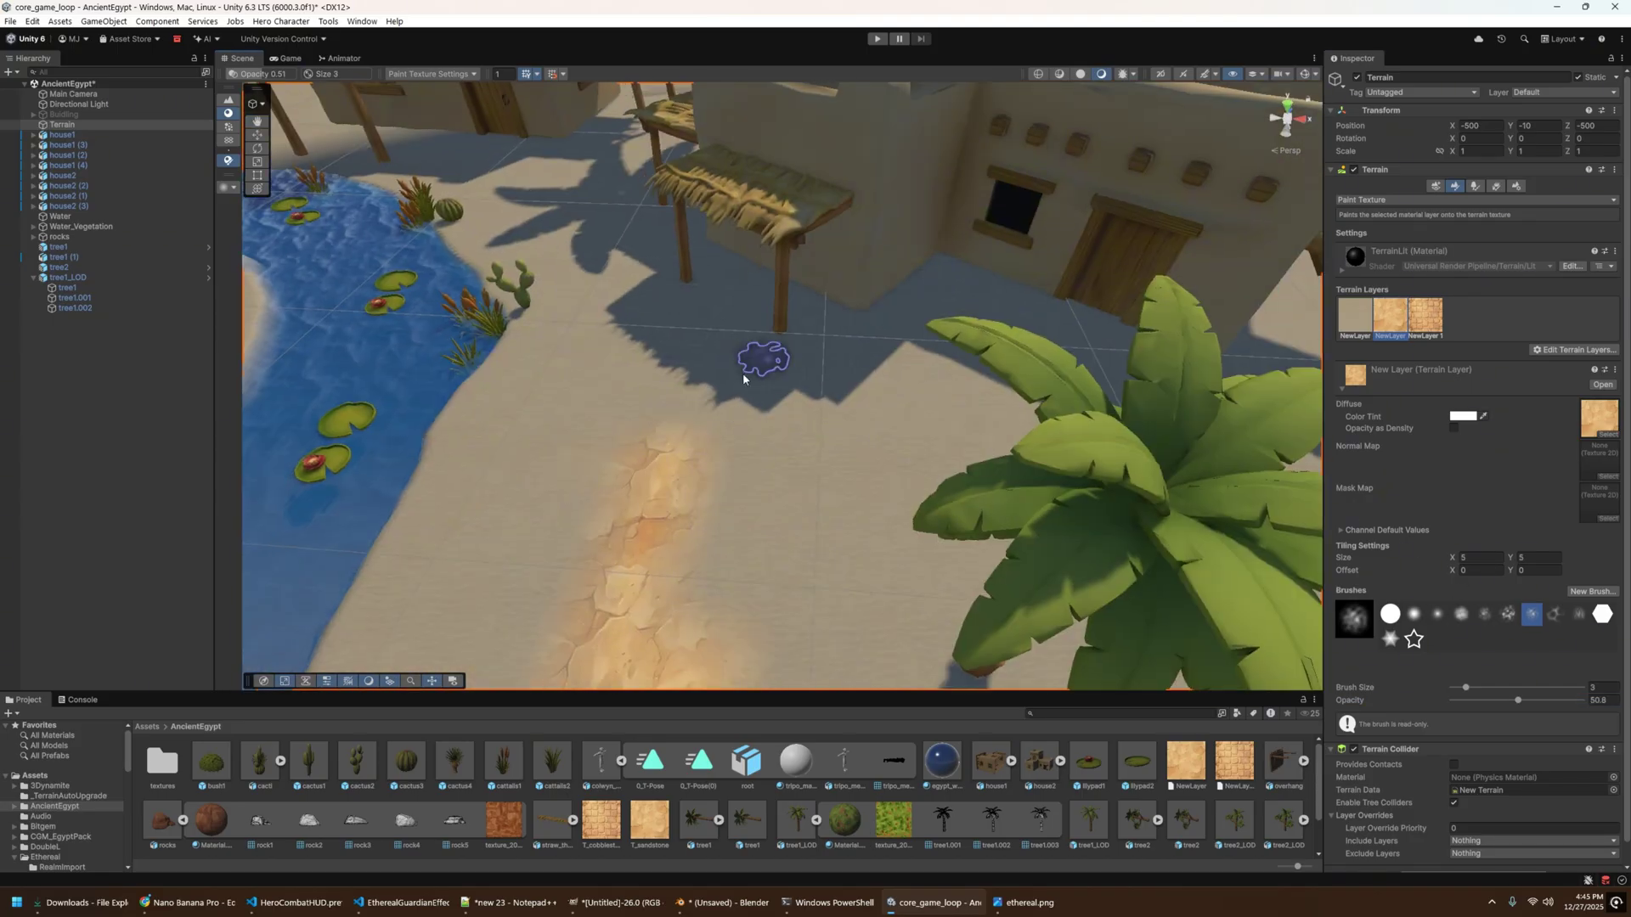
{"action": "left_click_drag", "start_coordinate": [757, 364], "coordinate": [735, 302]}
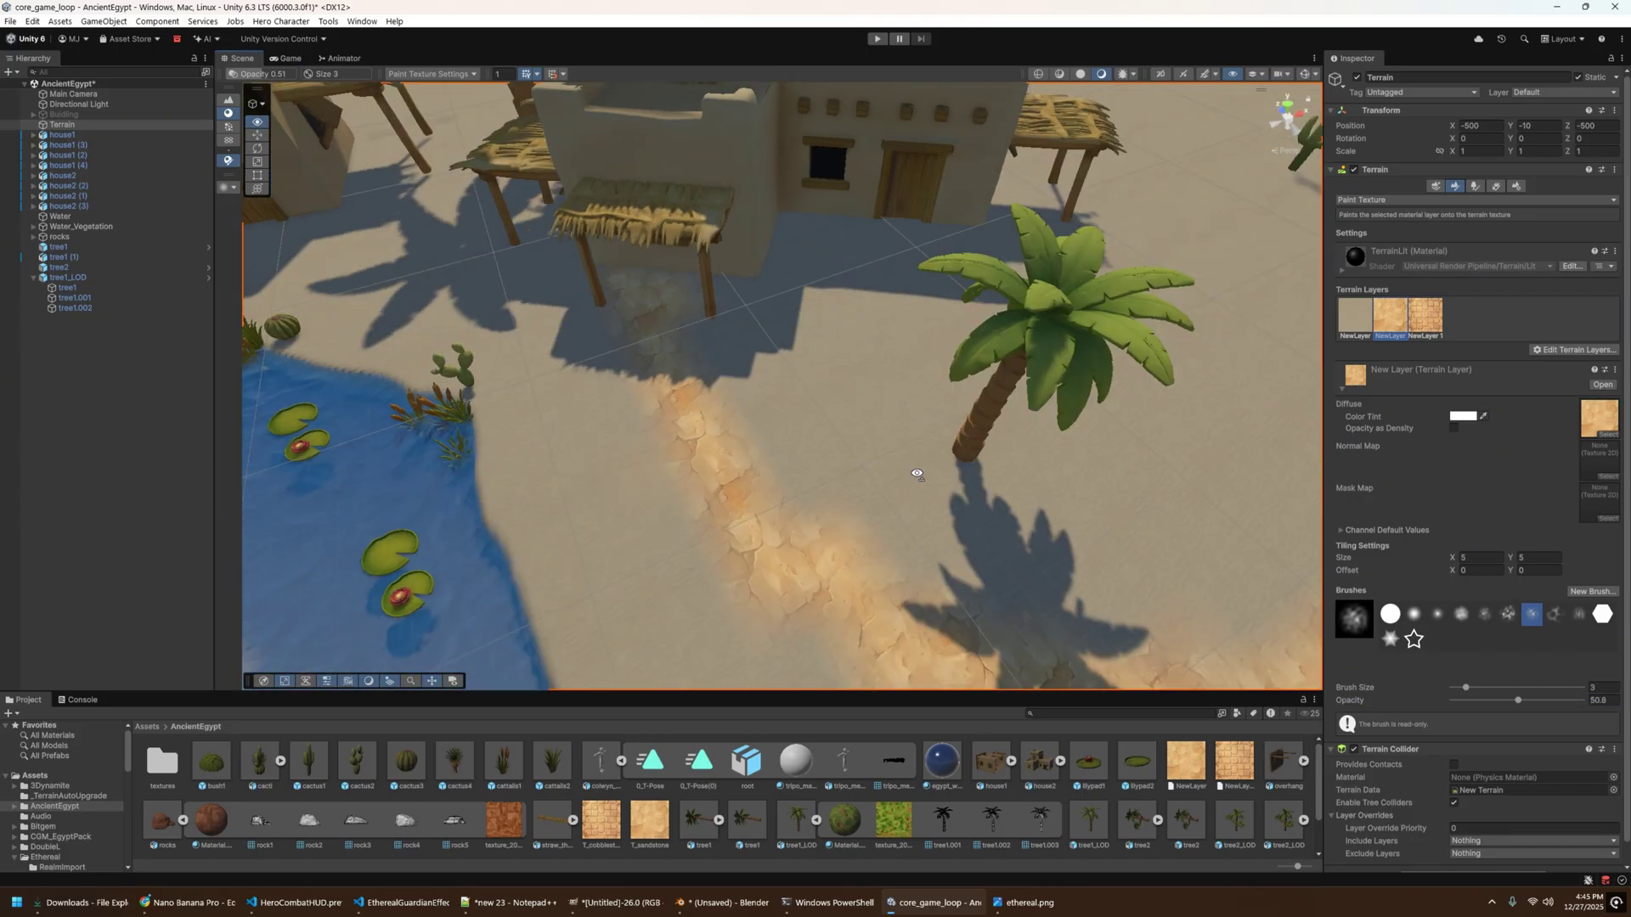
{"action": "mouse_move", "coordinate": [765, 430]}
{"action": "left_mouse_down", "text": "alt"}
{"action": "mouse_move", "coordinate": [594, 397]}
{"action": "mouse_move", "coordinate": [662, 459]}
{"action": "mouse_move", "coordinate": [436, 393]}
{"action": "mouse_move", "coordinate": [531, 378]}
{"action": "mouse_move", "coordinate": [986, 524]}
{"action": "mouse_move", "coordinate": [626, 476]}
{"action": "mouse_move", "coordinate": [728, 572]}
{"action": "left_mouse_up", "text": "alt"}
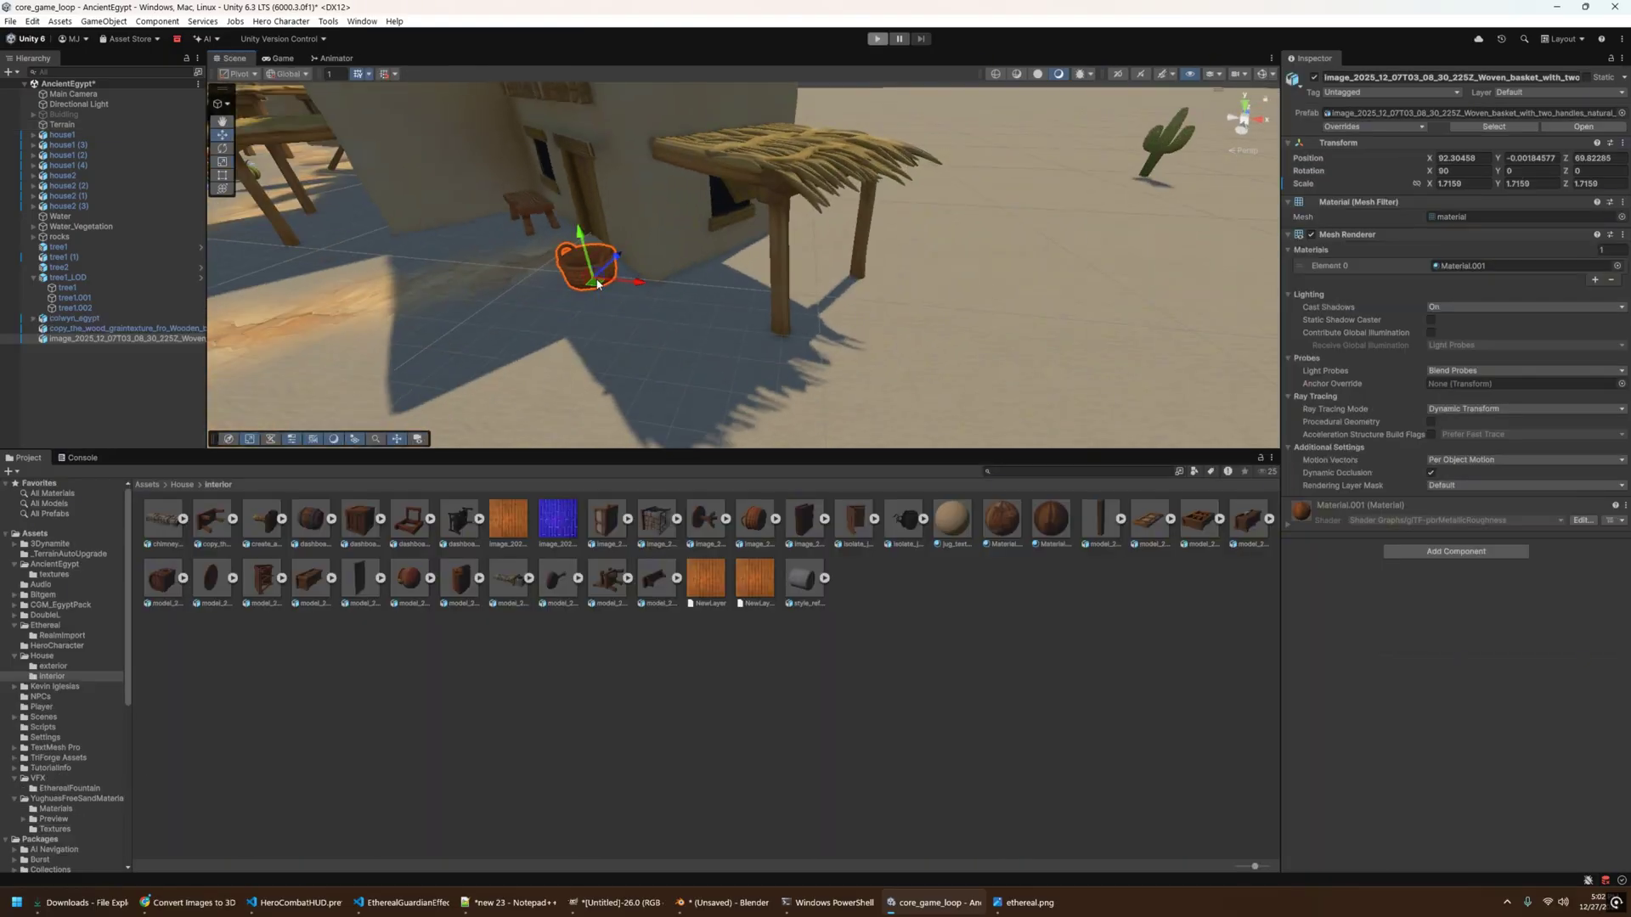
{"action": "mouse_move", "coordinate": [586, 272]}
{"action": "left_mouse_down"}
{"action": "mouse_move", "coordinate": [749, 273]}
{"action": "mouse_move", "coordinate": [709, 288]}
{"action": "left_mouse_up"}
Resize the clay pot and place a wooden barrel near the house.
{"action": "key", "text": "r"}
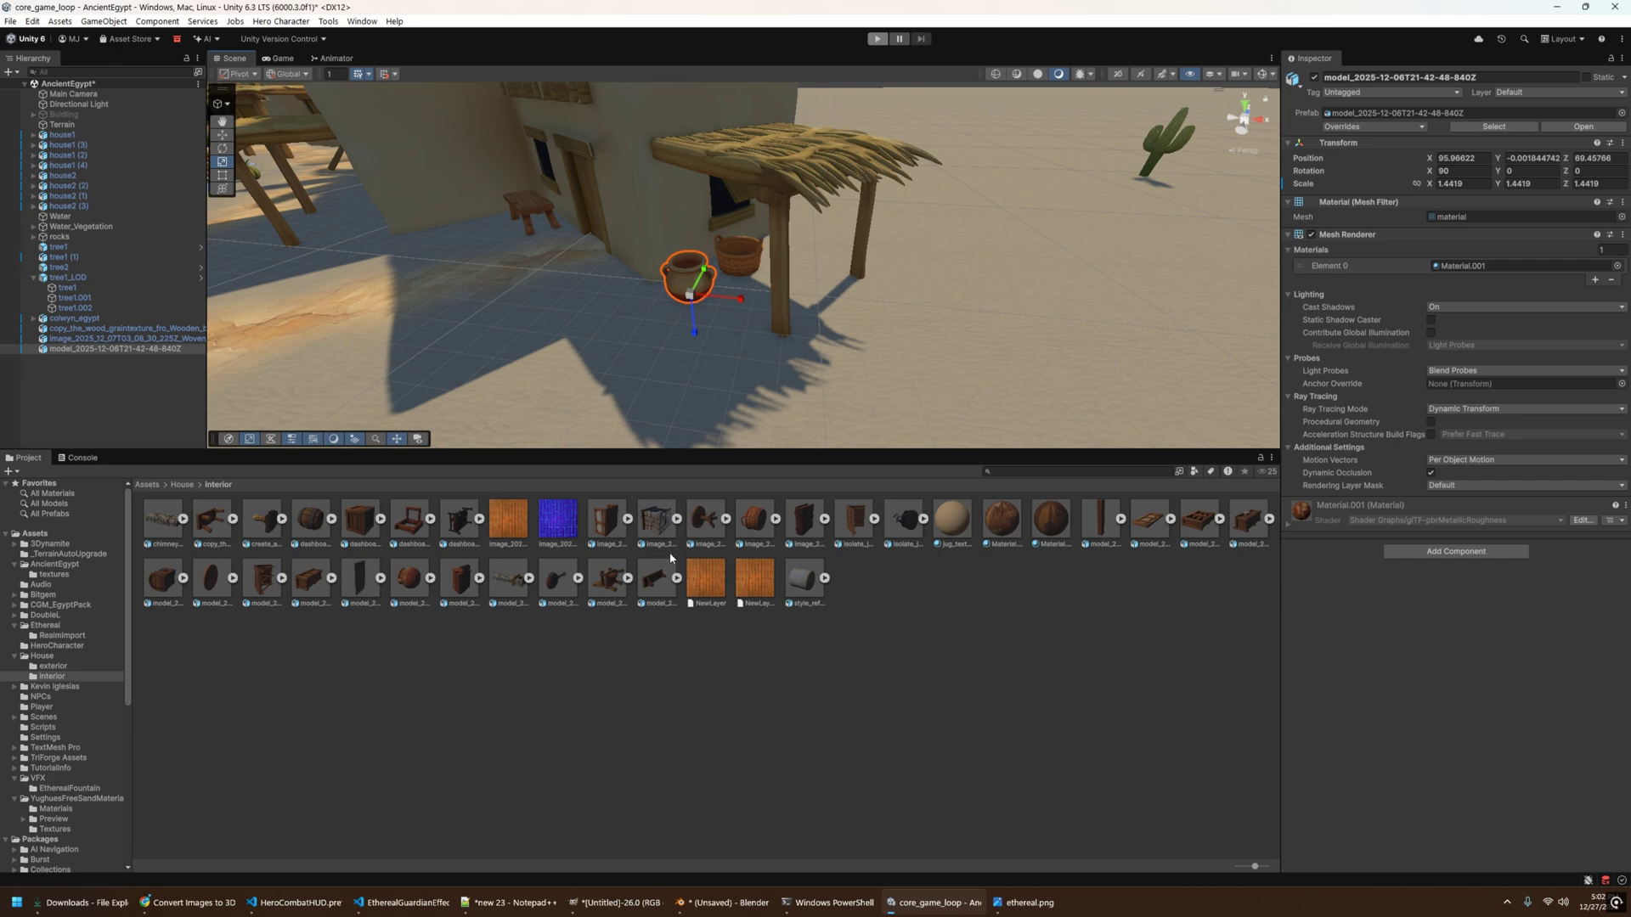
{"action": "left_click_drag", "start_coordinate": [535, 251], "coordinate": [653, 244], "text": "alt"}
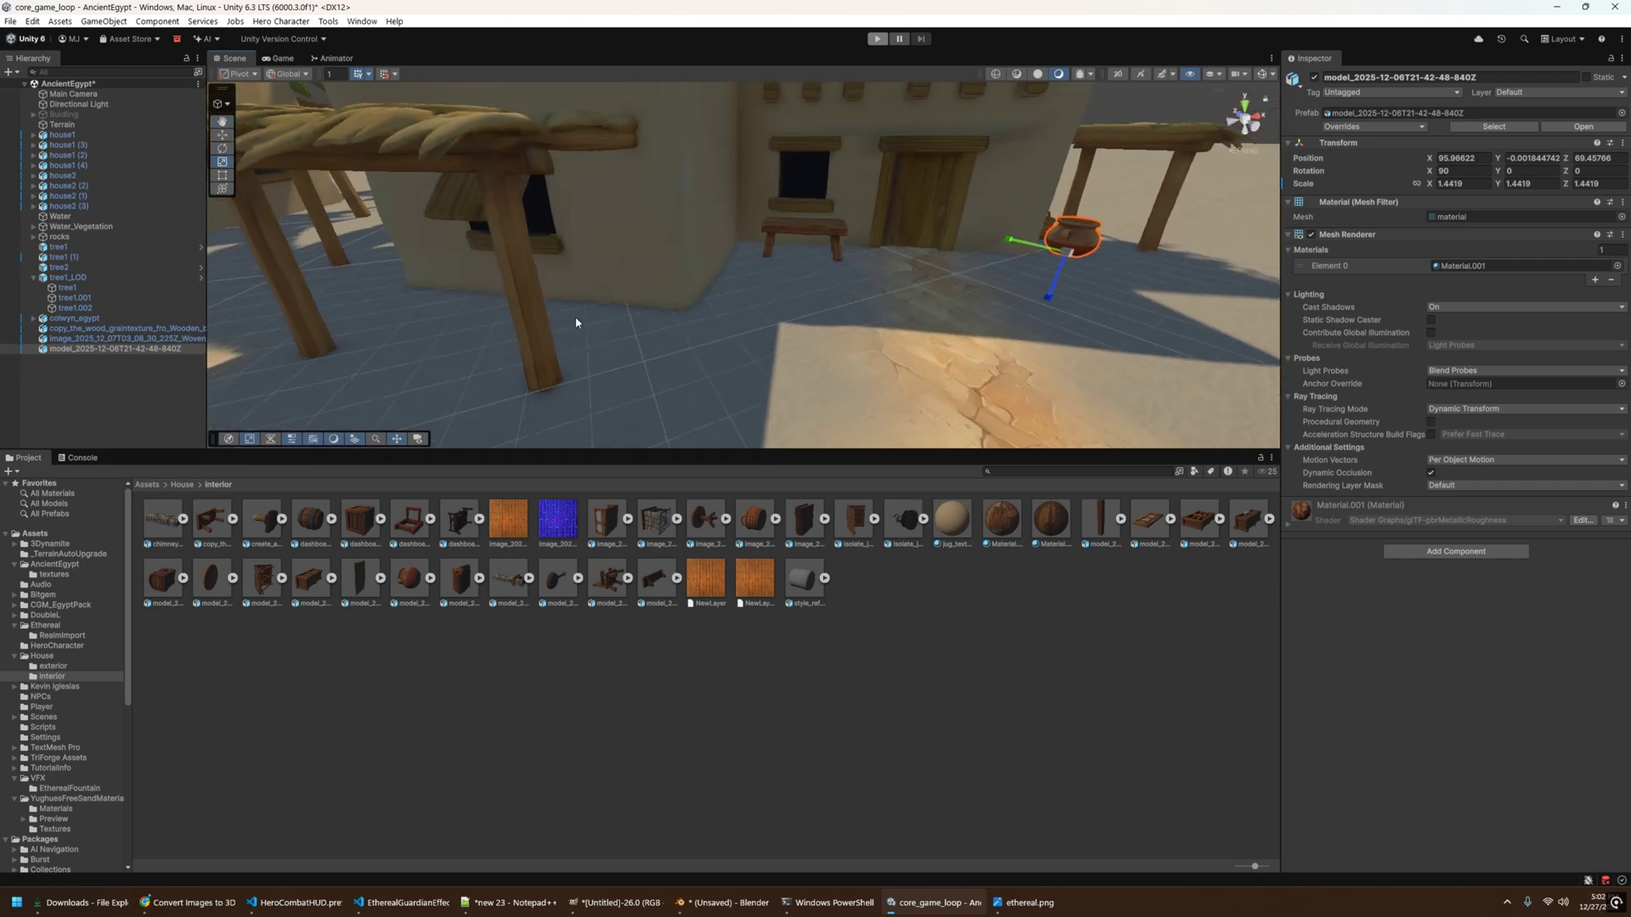
{"action": "mouse_move", "coordinate": [307, 525]}
{"action": "left_mouse_down"}
{"action": "mouse_move", "coordinate": [703, 339]}
{"action": "mouse_move", "coordinate": [684, 339]}
{"action": "mouse_move", "coordinate": [706, 323]}
{"action": "mouse_move", "coordinate": [618, 333]}
{"action": "left_mouse_up"}
{"action": "key", "text": "w"}
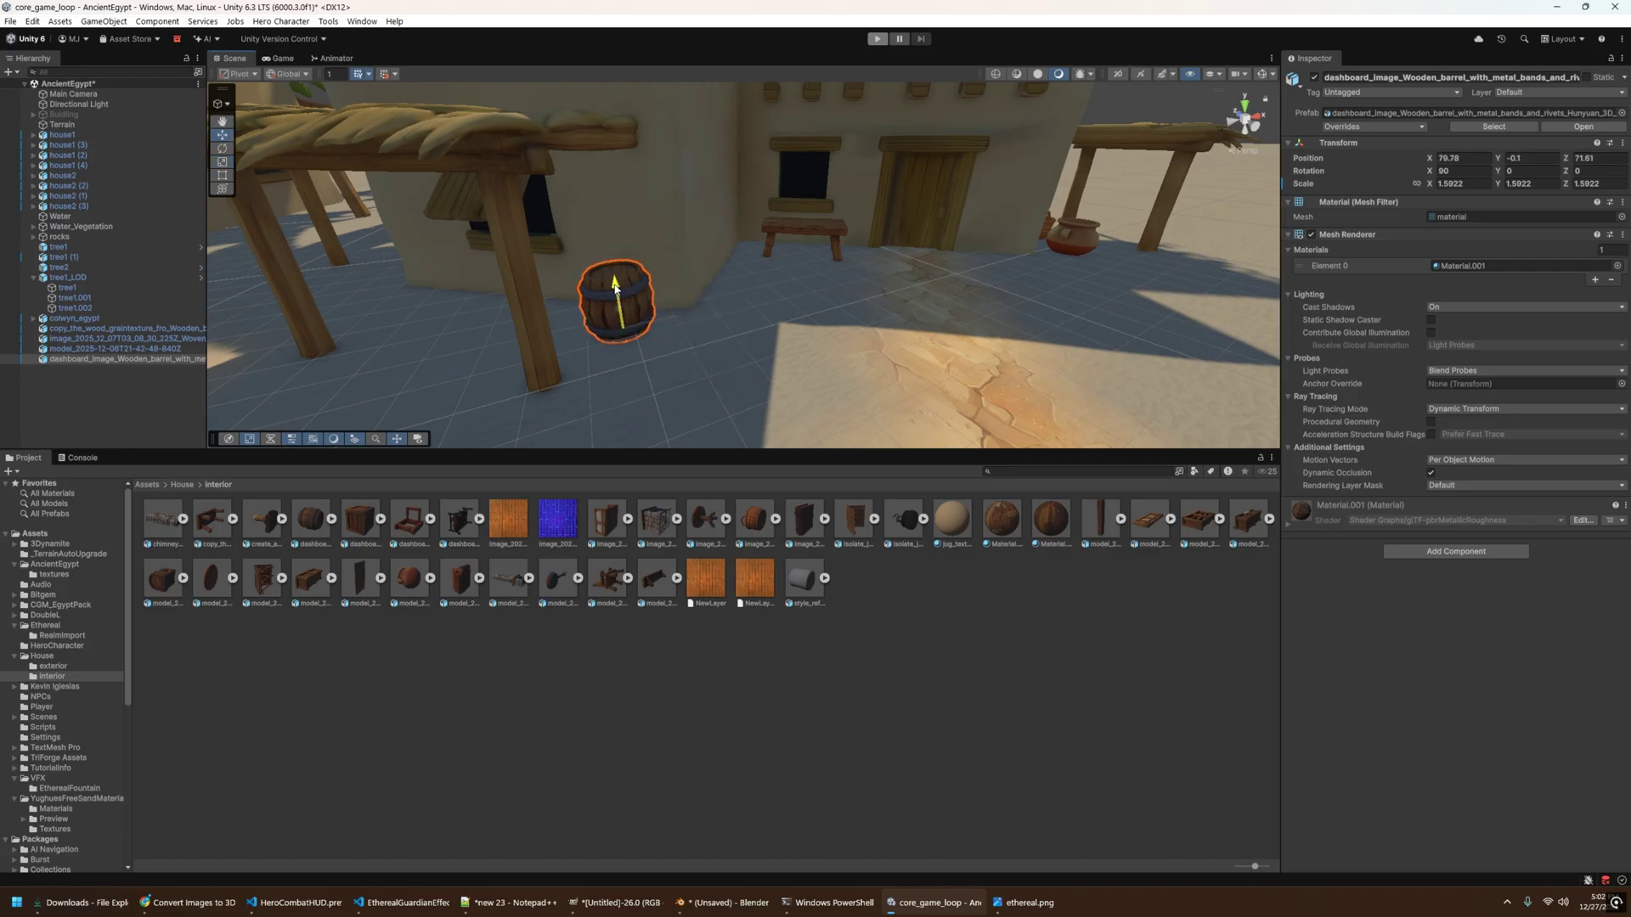
Place a wooden crate, shrink it to about three-quarters size and tuck it under the awning.
{"action": "left_click", "coordinate": [58, 668]}
{"action": "left_click_drag", "start_coordinate": [710, 530], "coordinate": [768, 395]}
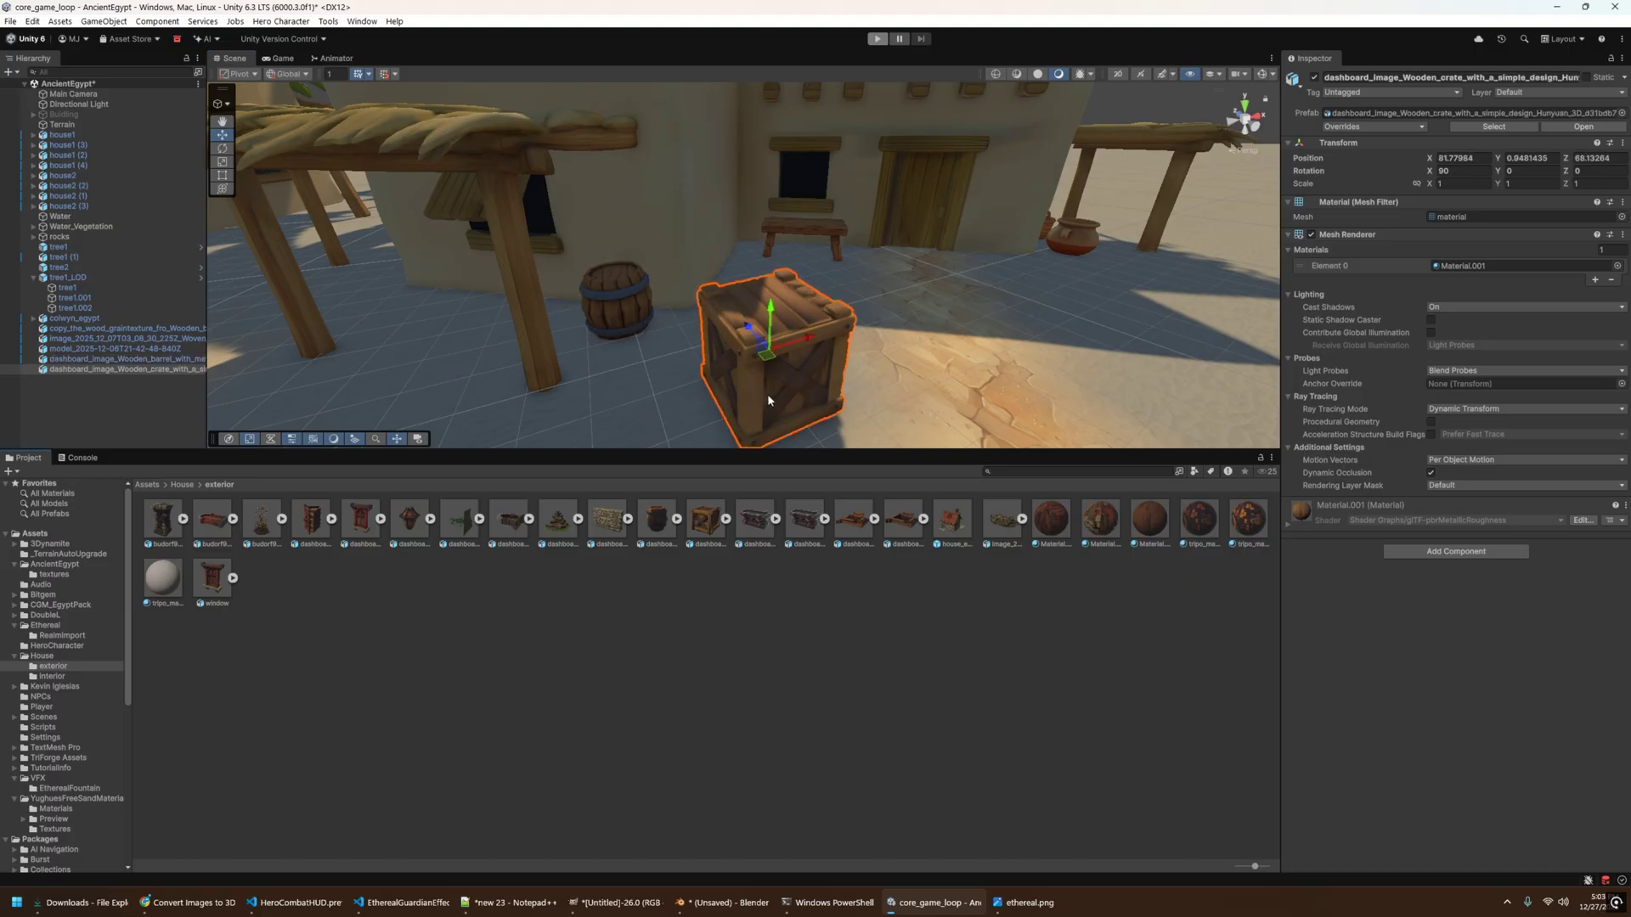
{"action": "scroll", "coordinate": [783, 330], "scroll_direction": "down", "scroll_amount": 5}
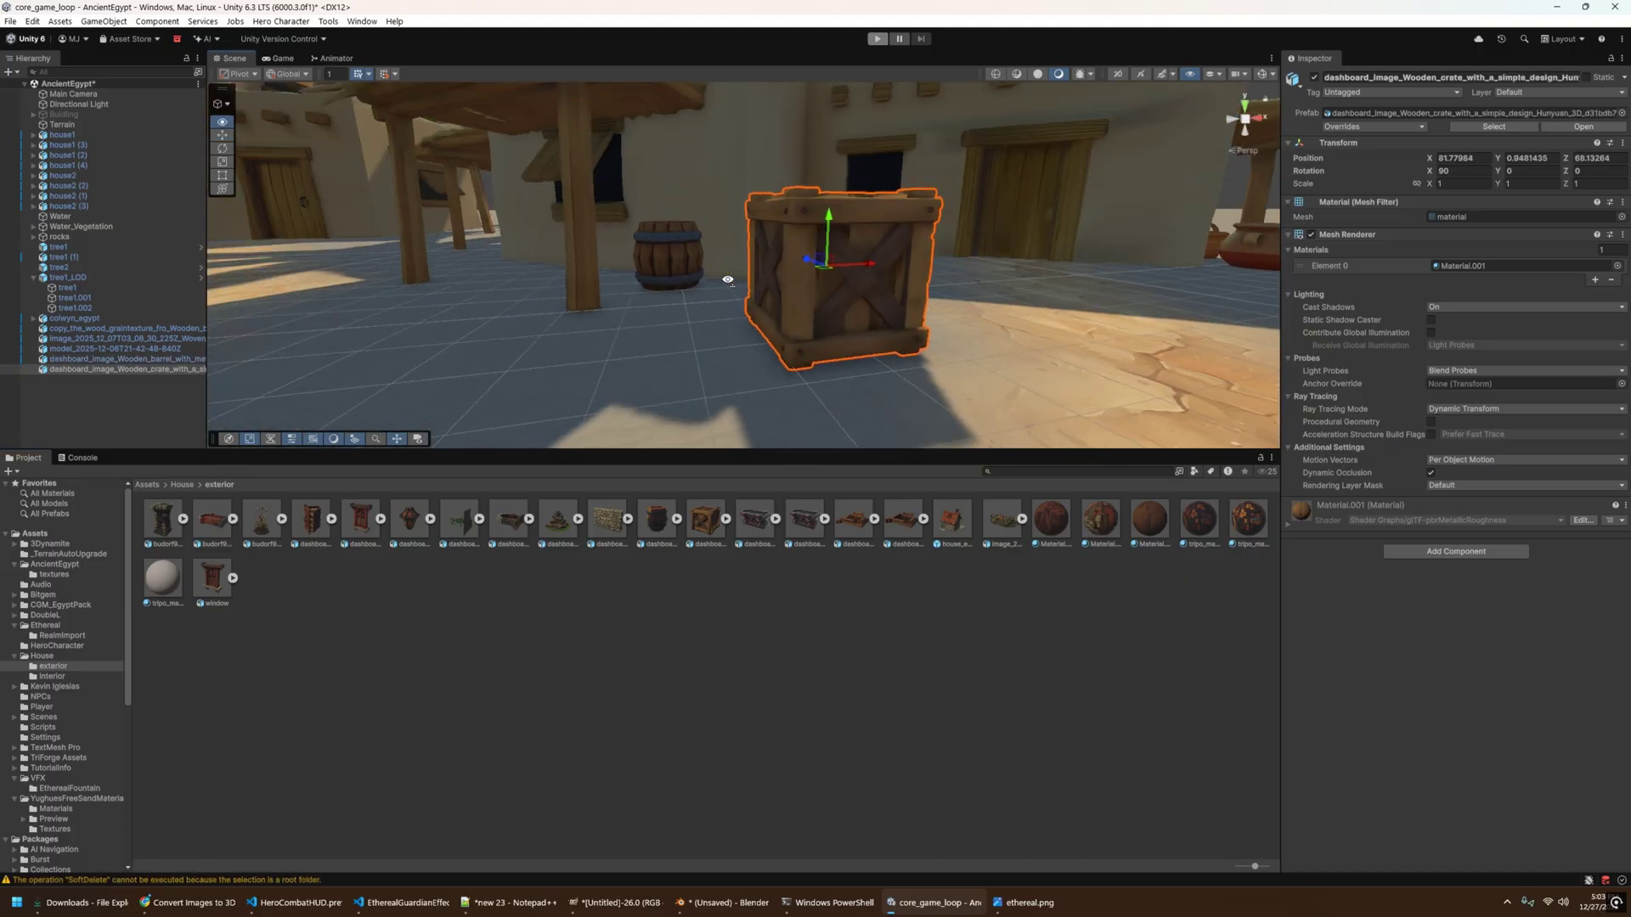
{"action": "left_click_drag", "start_coordinate": [676, 254], "coordinate": [431, 215]}
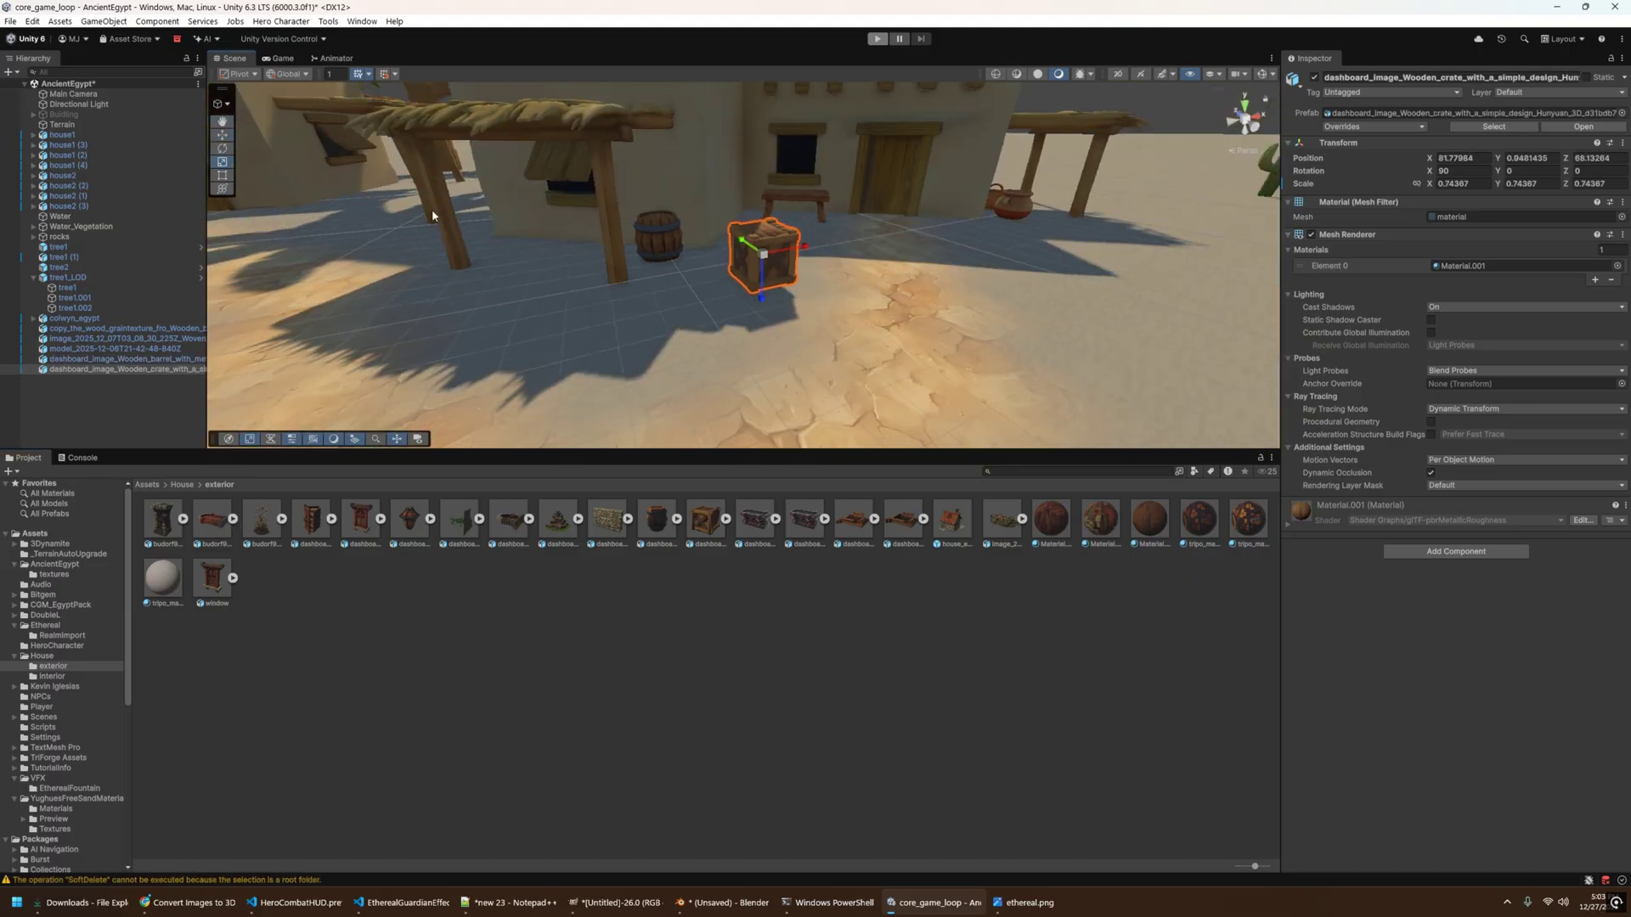
{"action": "mouse_move", "coordinate": [756, 276]}
{"action": "left_mouse_down"}
{"action": "mouse_move", "coordinate": [550, 246]}
{"action": "mouse_move", "coordinate": [666, 249]}
{"action": "mouse_move", "coordinate": [644, 247]}
{"action": "left_mouse_up"}
{"action": "key", "text": "e"}
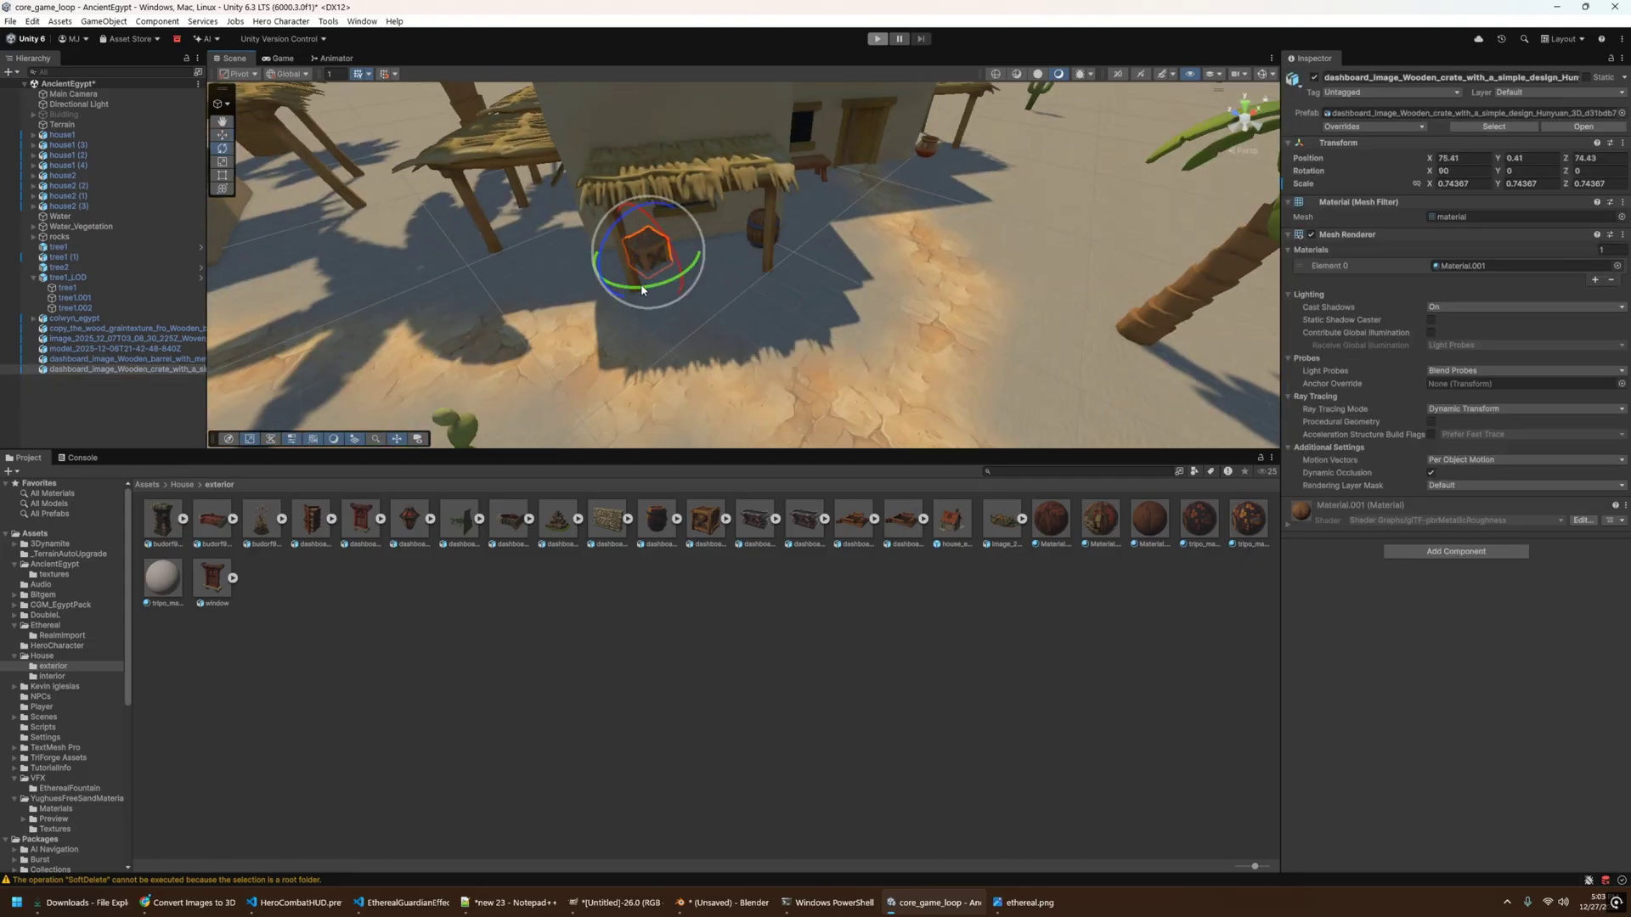
{"action": "key", "text": "f"}
{"action": "key", "text": "w"}
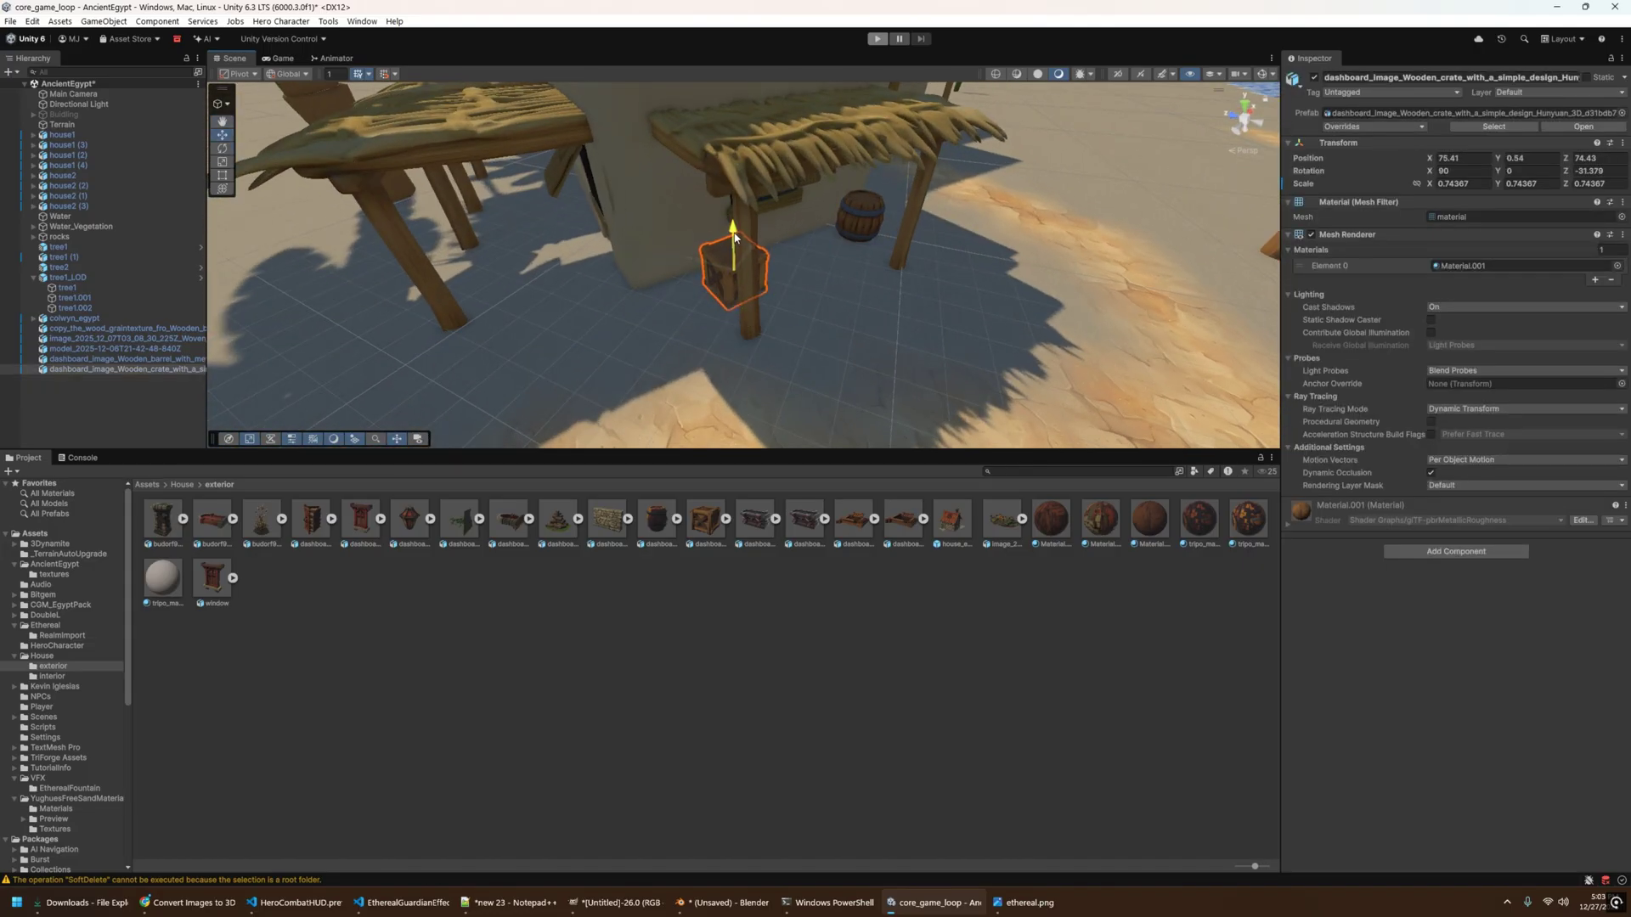
{"action": "mouse_move", "coordinate": [738, 274]}
{"action": "left_mouse_down"}
{"action": "mouse_move", "coordinate": [696, 282]}
{"action": "mouse_move", "coordinate": [689, 240]}
{"action": "left_mouse_up"}
{"action": "key", "text": "w"}
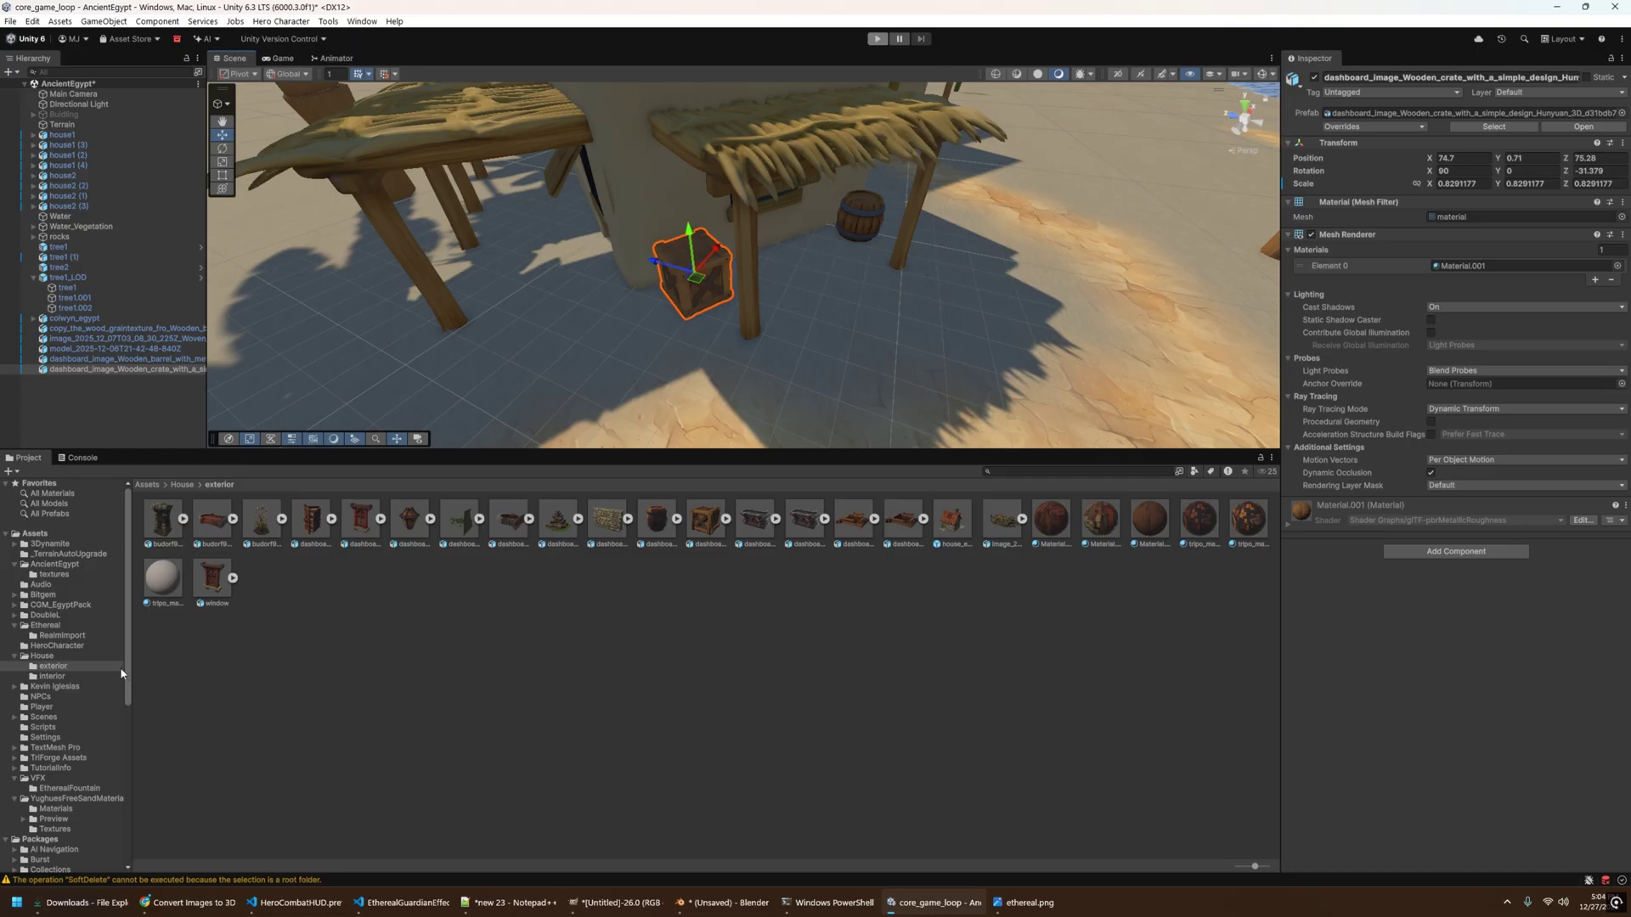
Add a group of pots from CGM_EgyptPack, enlarging the tiny pot and adjusting the group.
{"action": "left_click", "coordinate": [15, 605]}
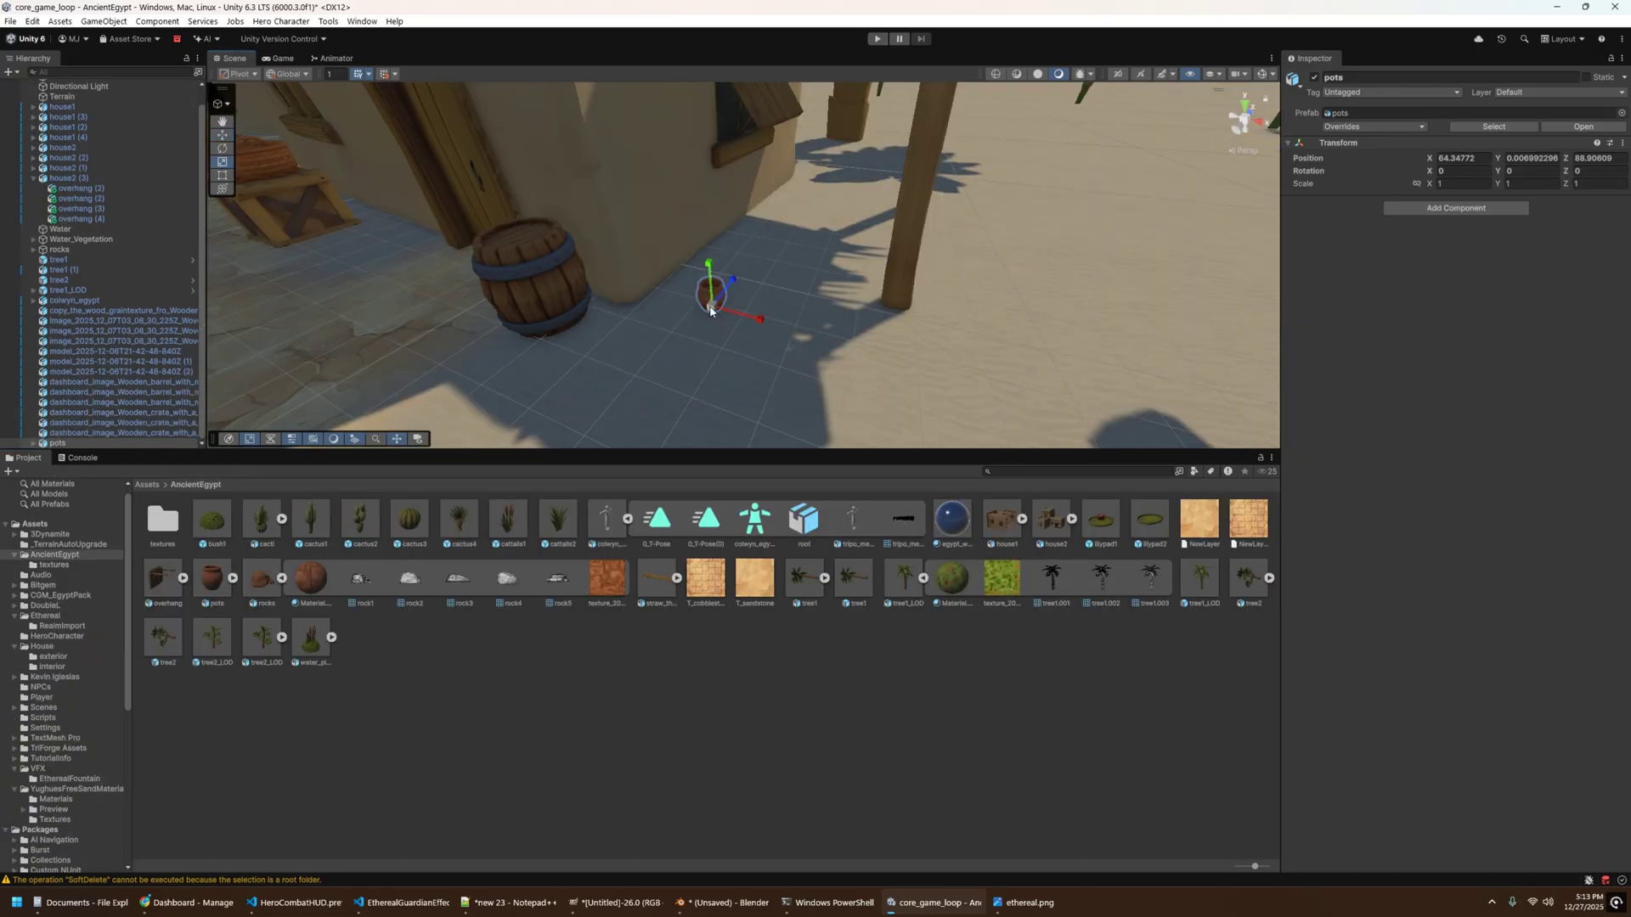
{"action": "left_click_drag", "start_coordinate": [711, 308], "coordinate": [743, 280]}
{"action": "left_click", "coordinate": [690, 273]}
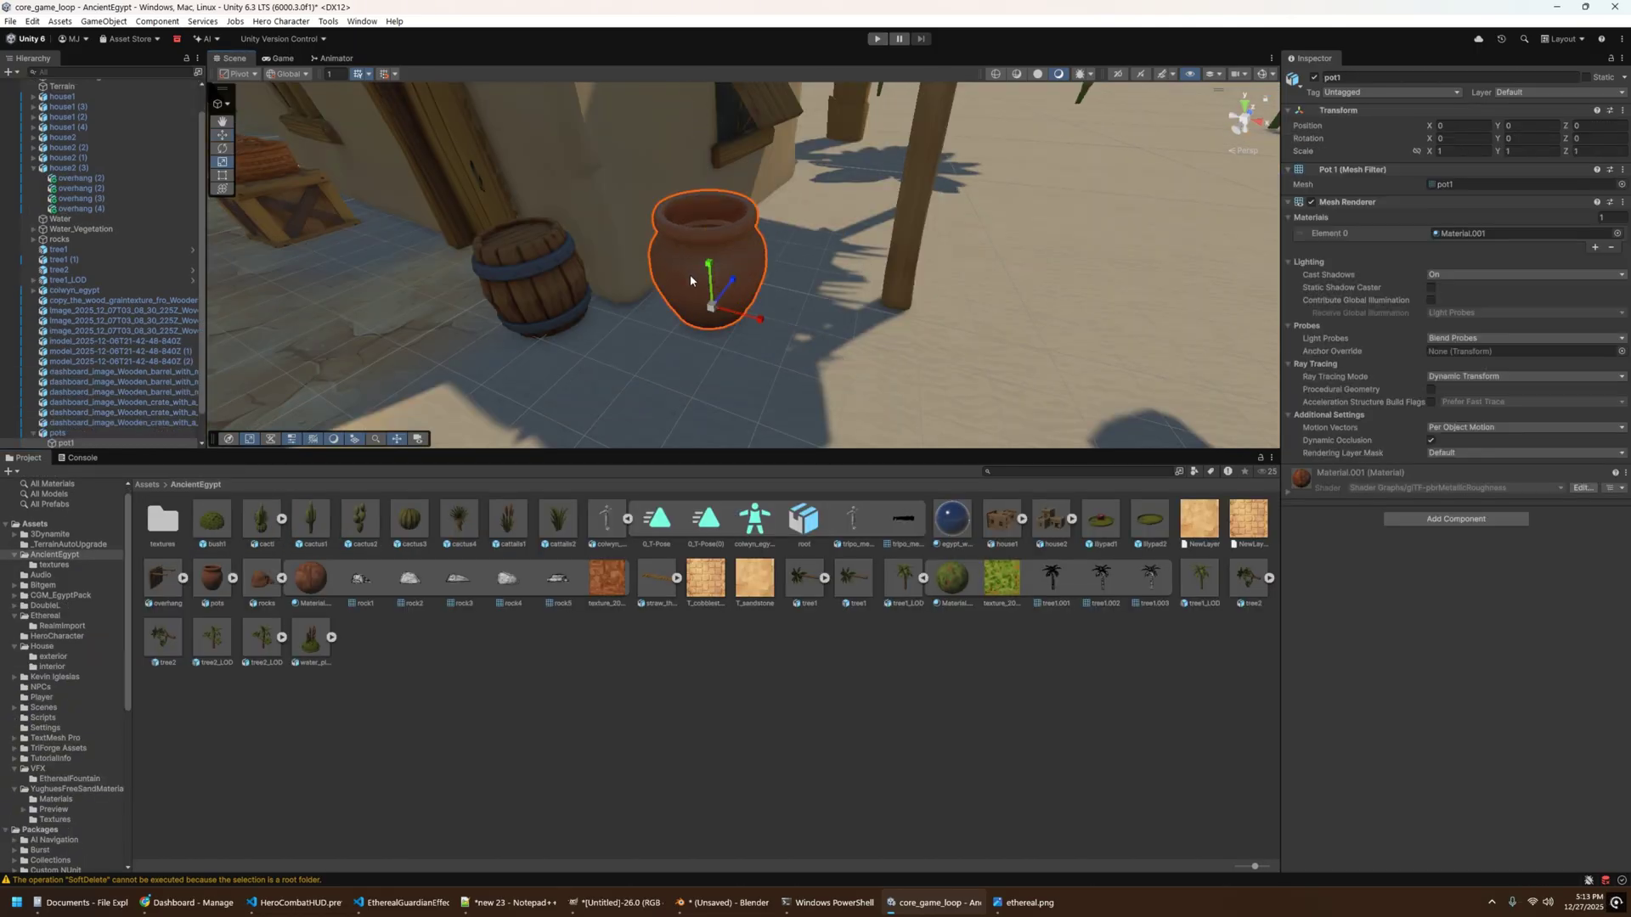
{"action": "key", "text": "ctrl+z"}
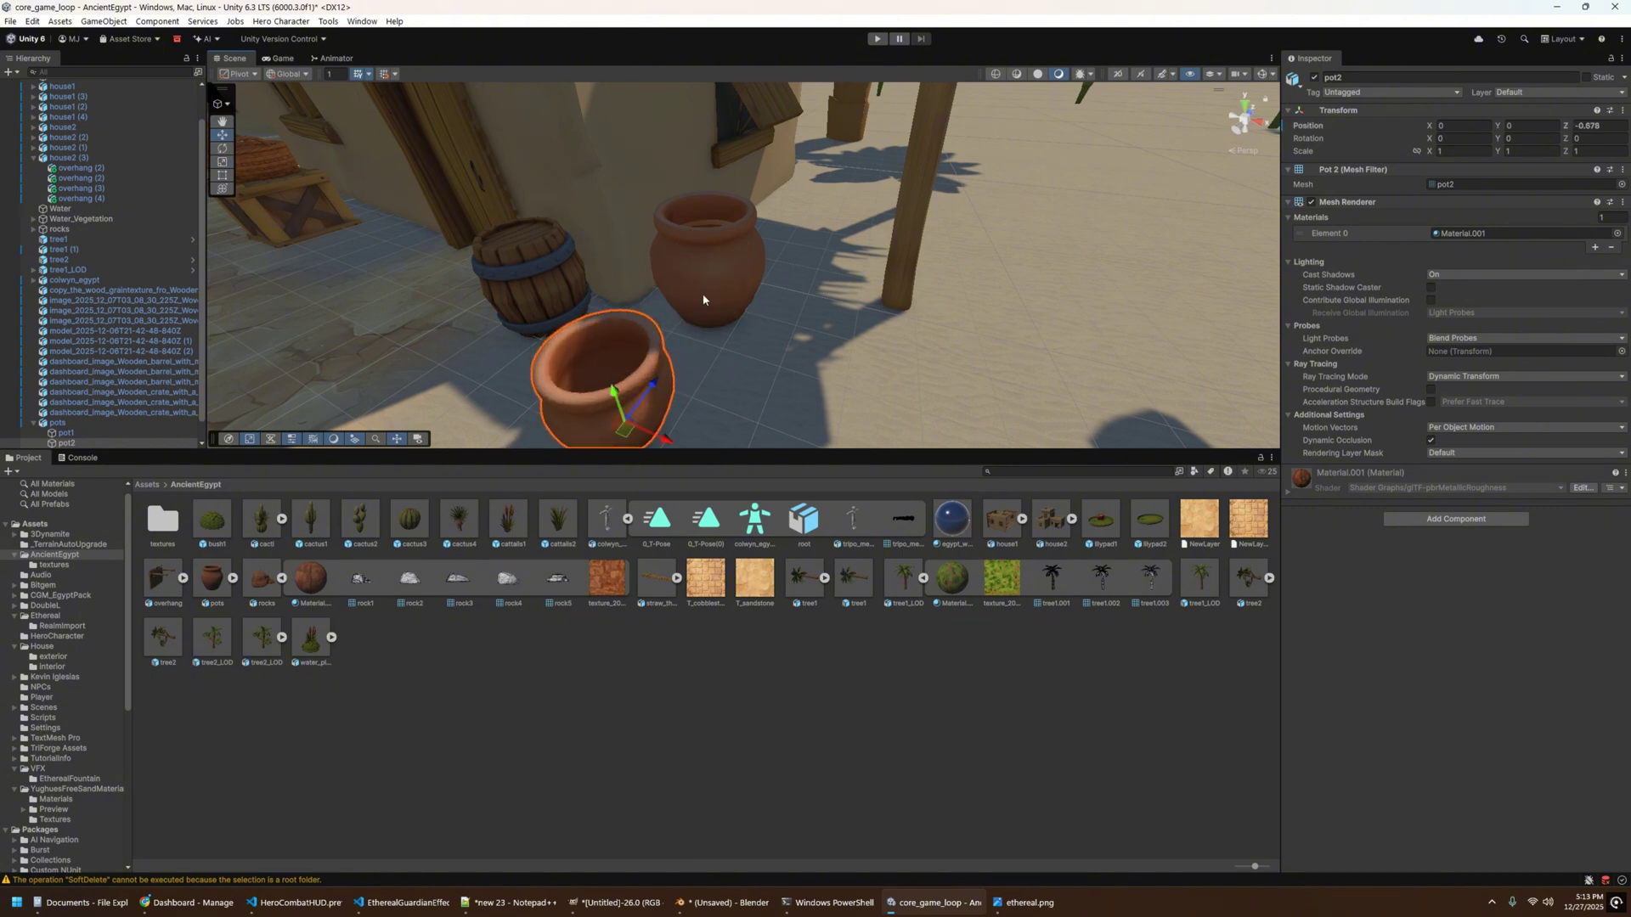
{"action": "key", "text": "ctrl+z"}
{"action": "key", "text": "ctrl+z"}
{"action": "key", "text": "ctrl+z"}
{"action": "key", "text": "ctrl+z"}
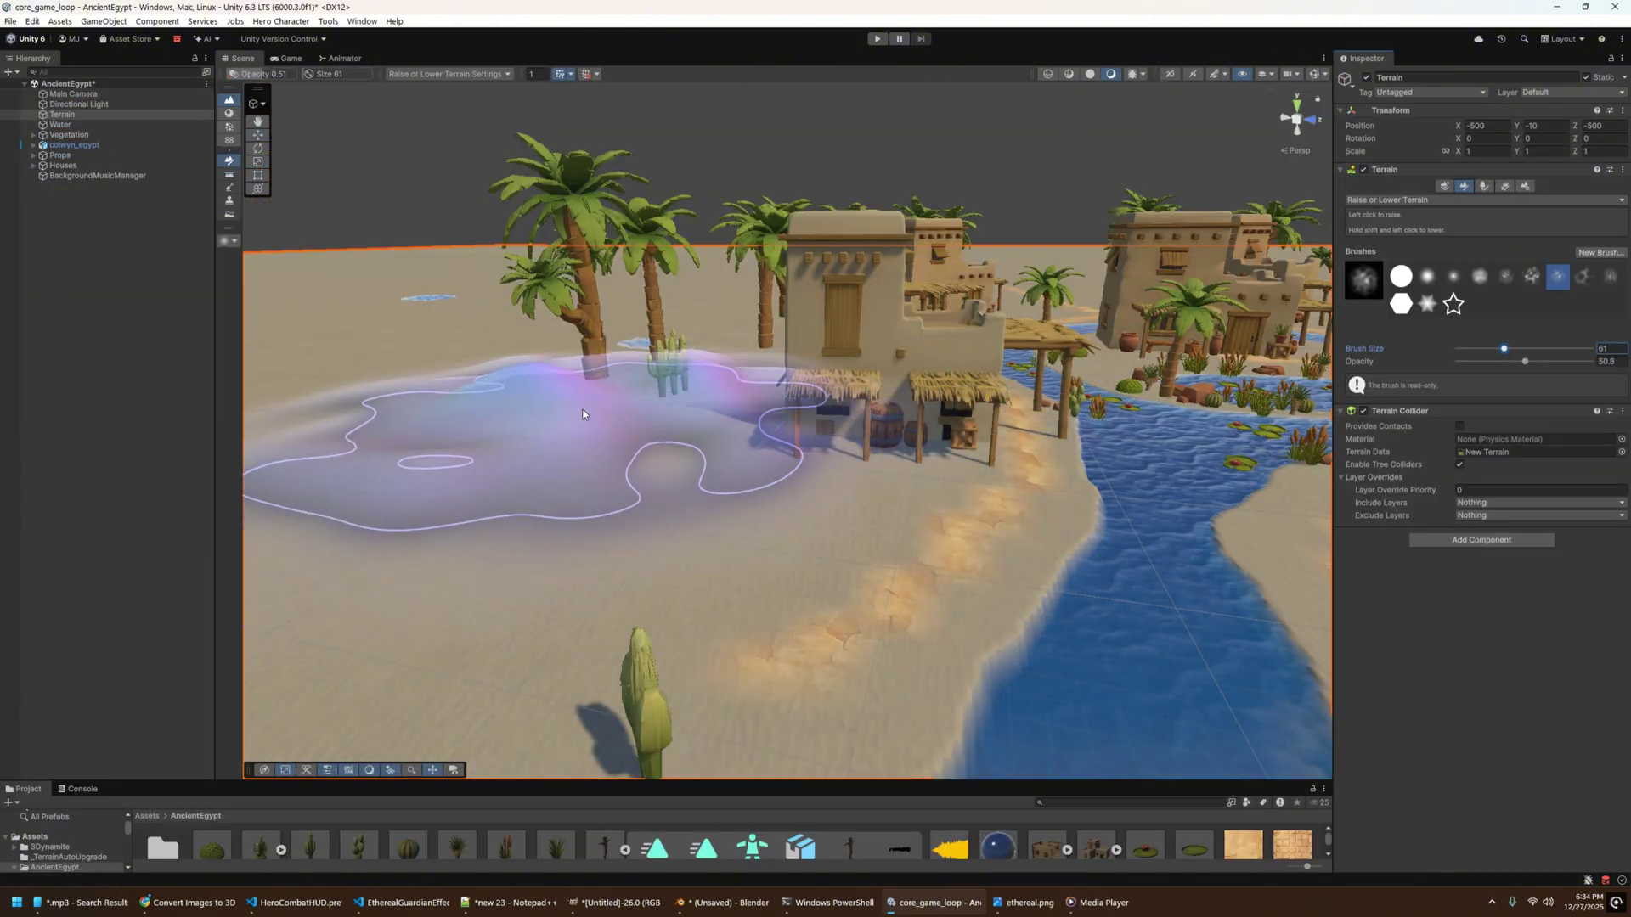
Raise dunes across the middle and right of the terrain with a size-61, ~30-opacity brush.
{"action": "mouse_move", "coordinate": [582, 414]}
{"action": "right_mouse_down"}
{"action": "mouse_move", "coordinate": [564, 353]}
{"action": "mouse_move", "coordinate": [717, 292]}
{"action": "mouse_move", "coordinate": [1205, 426]}
{"action": "right_mouse_up"}
{"action": "left_click_drag", "start_coordinate": [691, 473], "coordinate": [965, 455]}
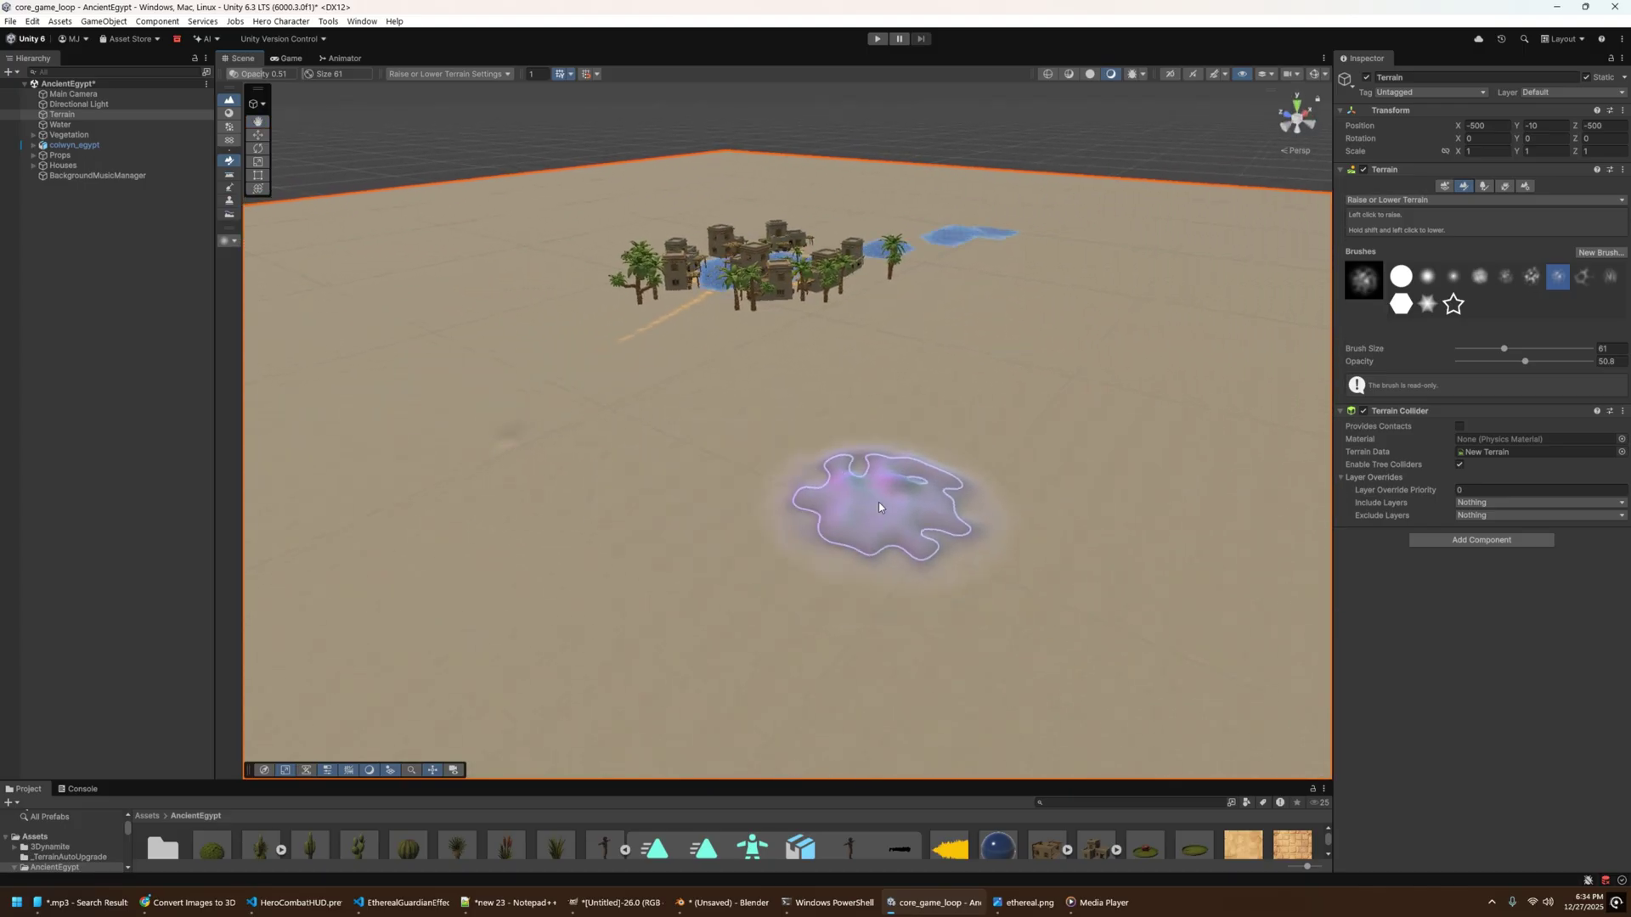
{"action": "mouse_move", "coordinate": [629, 528]}
{"action": "left_mouse_down"}
{"action": "mouse_move", "coordinate": [833, 508]}
{"action": "mouse_move", "coordinate": [1057, 455]}
{"action": "mouse_move", "coordinate": [1238, 354]}
{"action": "mouse_move", "coordinate": [619, 527]}
{"action": "mouse_move", "coordinate": [419, 473]}
{"action": "mouse_move", "coordinate": [357, 393]}
{"action": "left_mouse_up"}
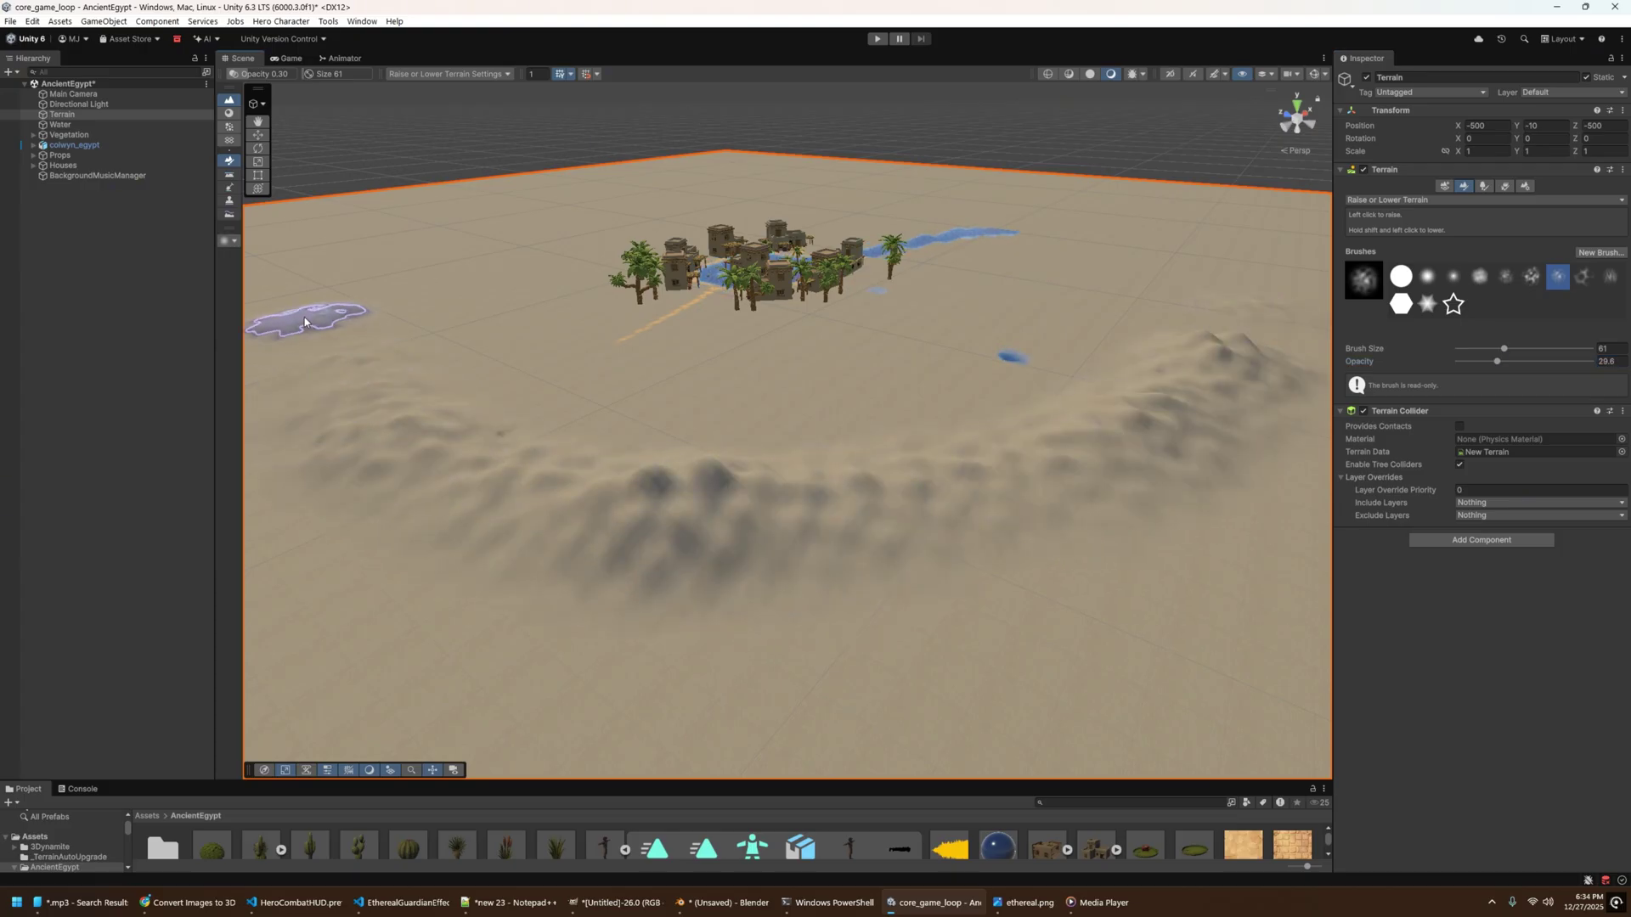
{"action": "right_click_drag", "start_coordinate": [361, 312], "coordinate": [371, 291]}
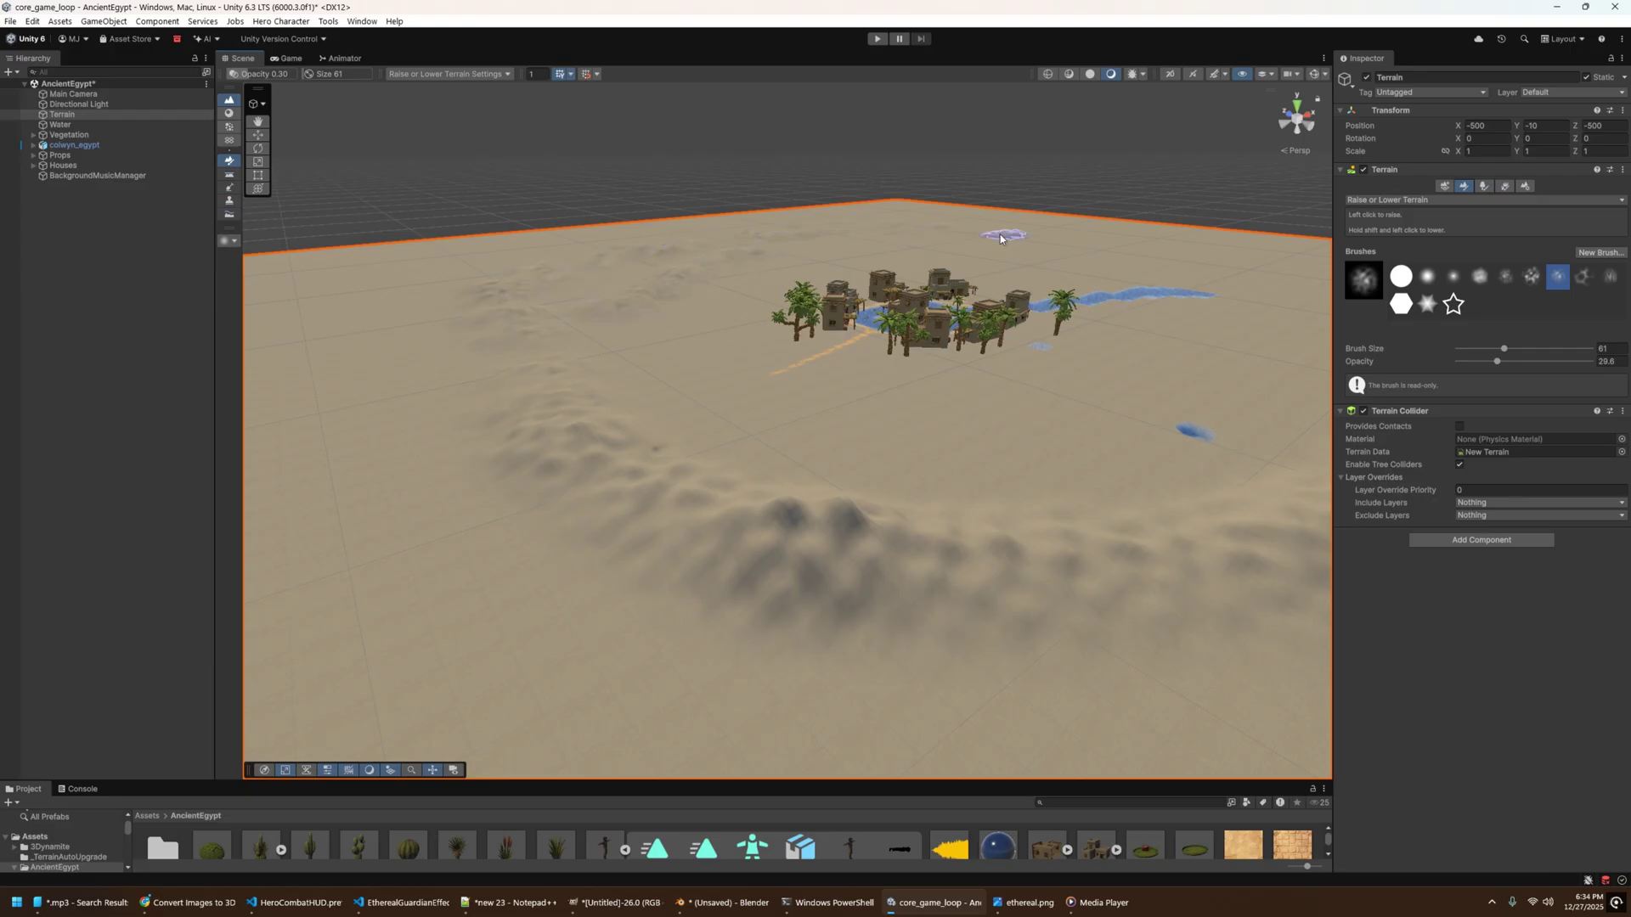
{"action": "right_click_drag", "start_coordinate": [1147, 248], "coordinate": [1203, 249]}
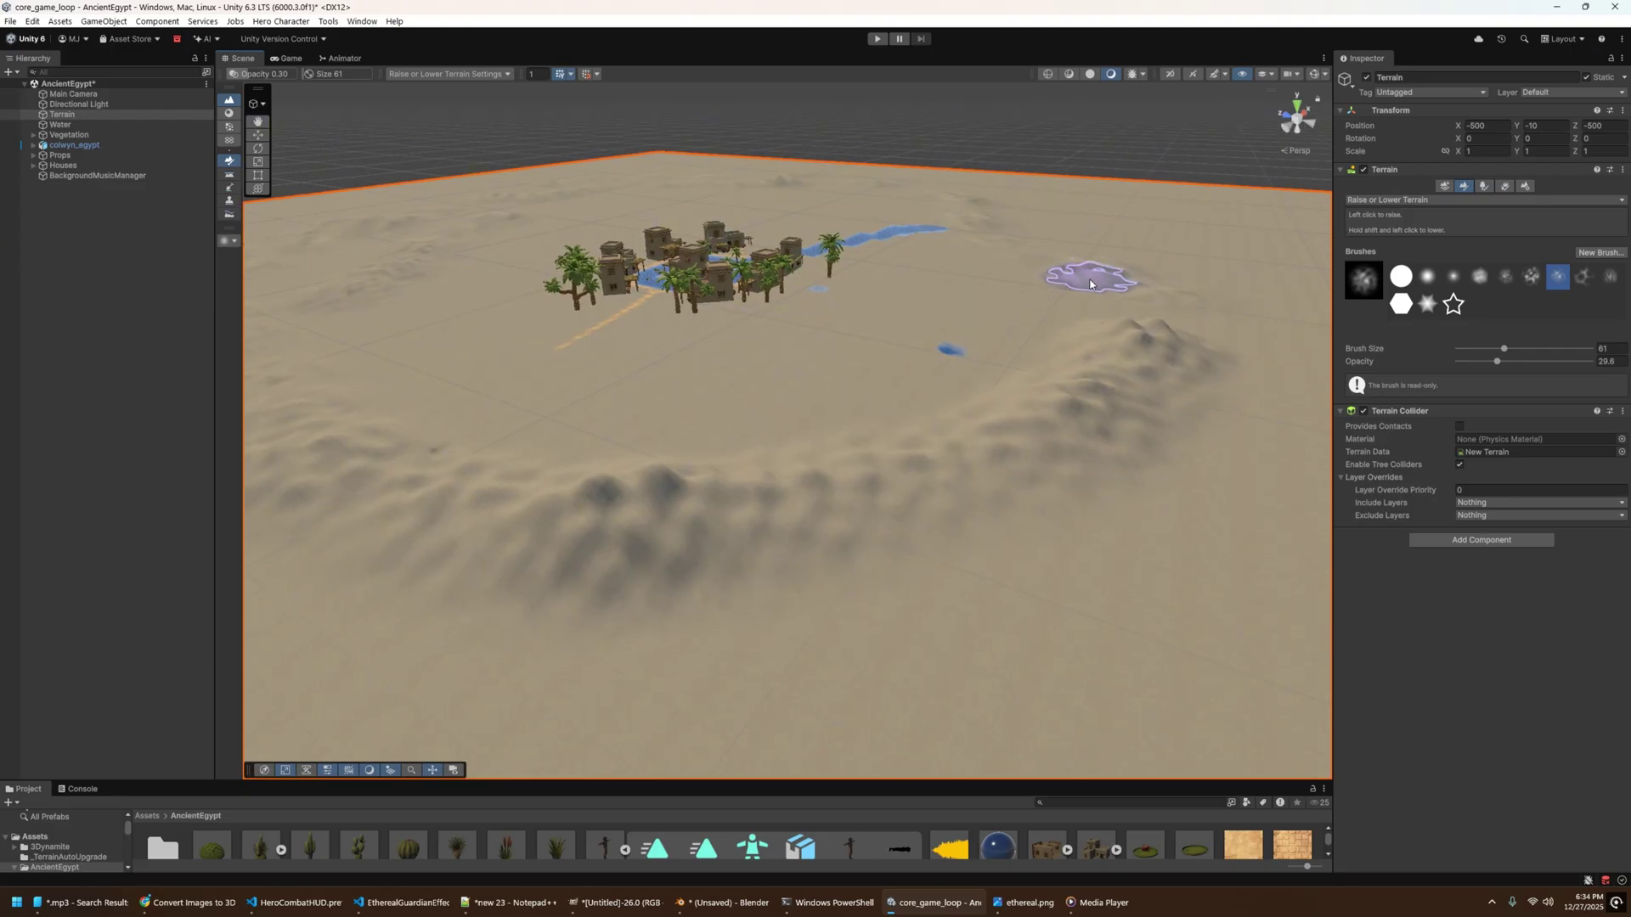
{"action": "mouse_move", "coordinate": [1090, 283]}
{"action": "left_mouse_down"}
{"action": "mouse_move", "coordinate": [1201, 455]}
{"action": "mouse_move", "coordinate": [1164, 345]}
{"action": "left_mouse_up"}
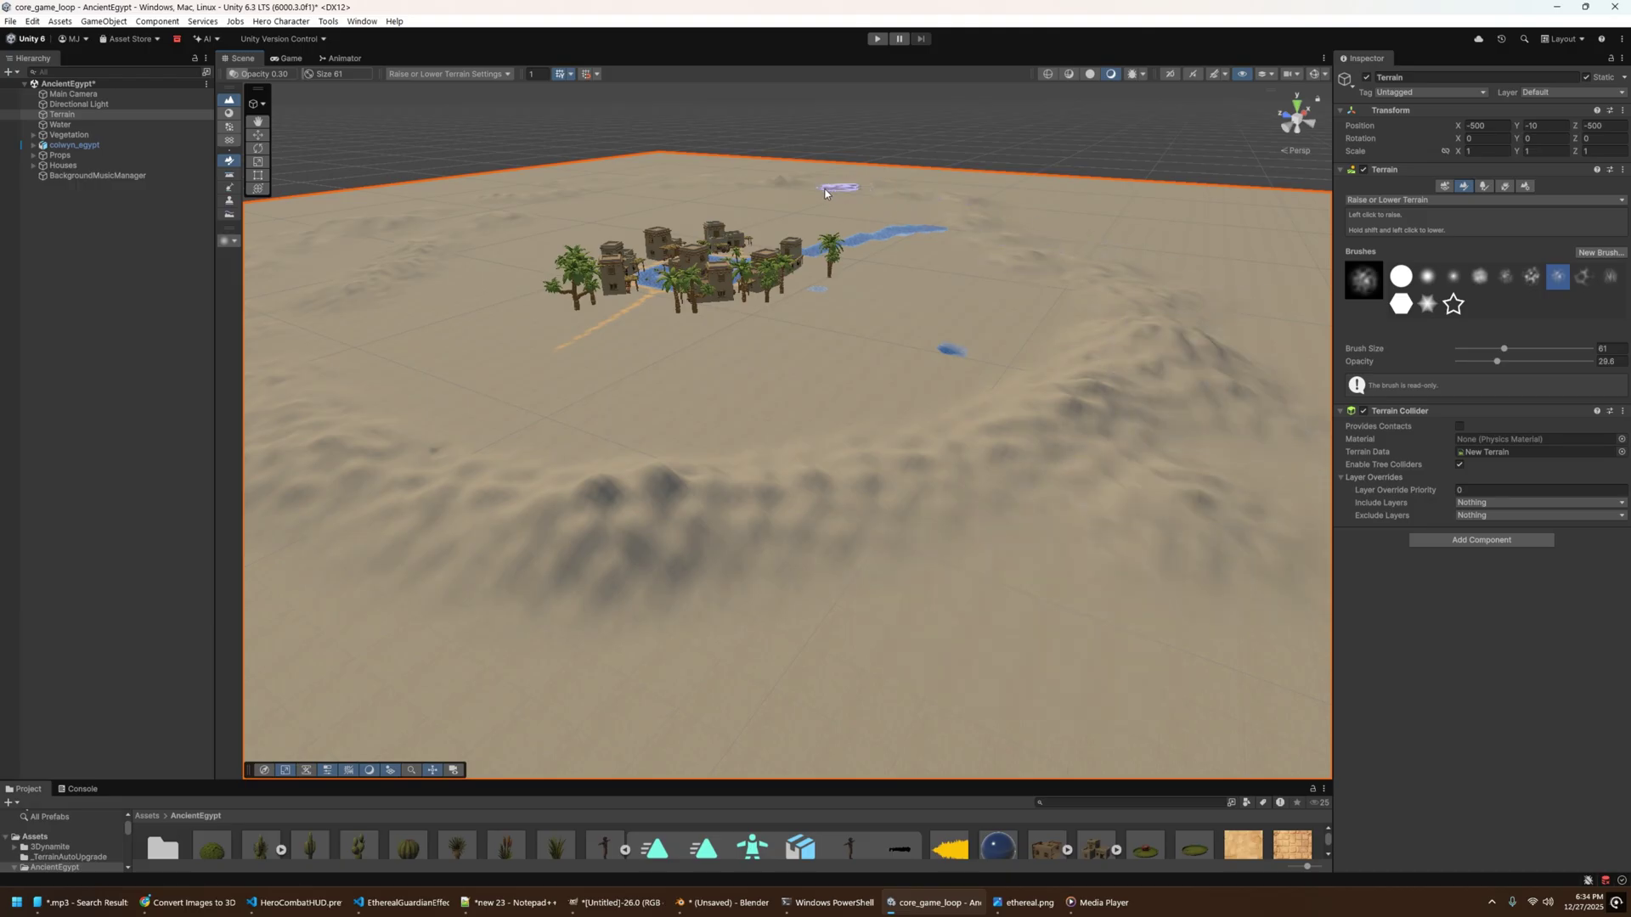
{"action": "right_click_drag", "start_coordinate": [478, 228], "coordinate": [510, 262]}
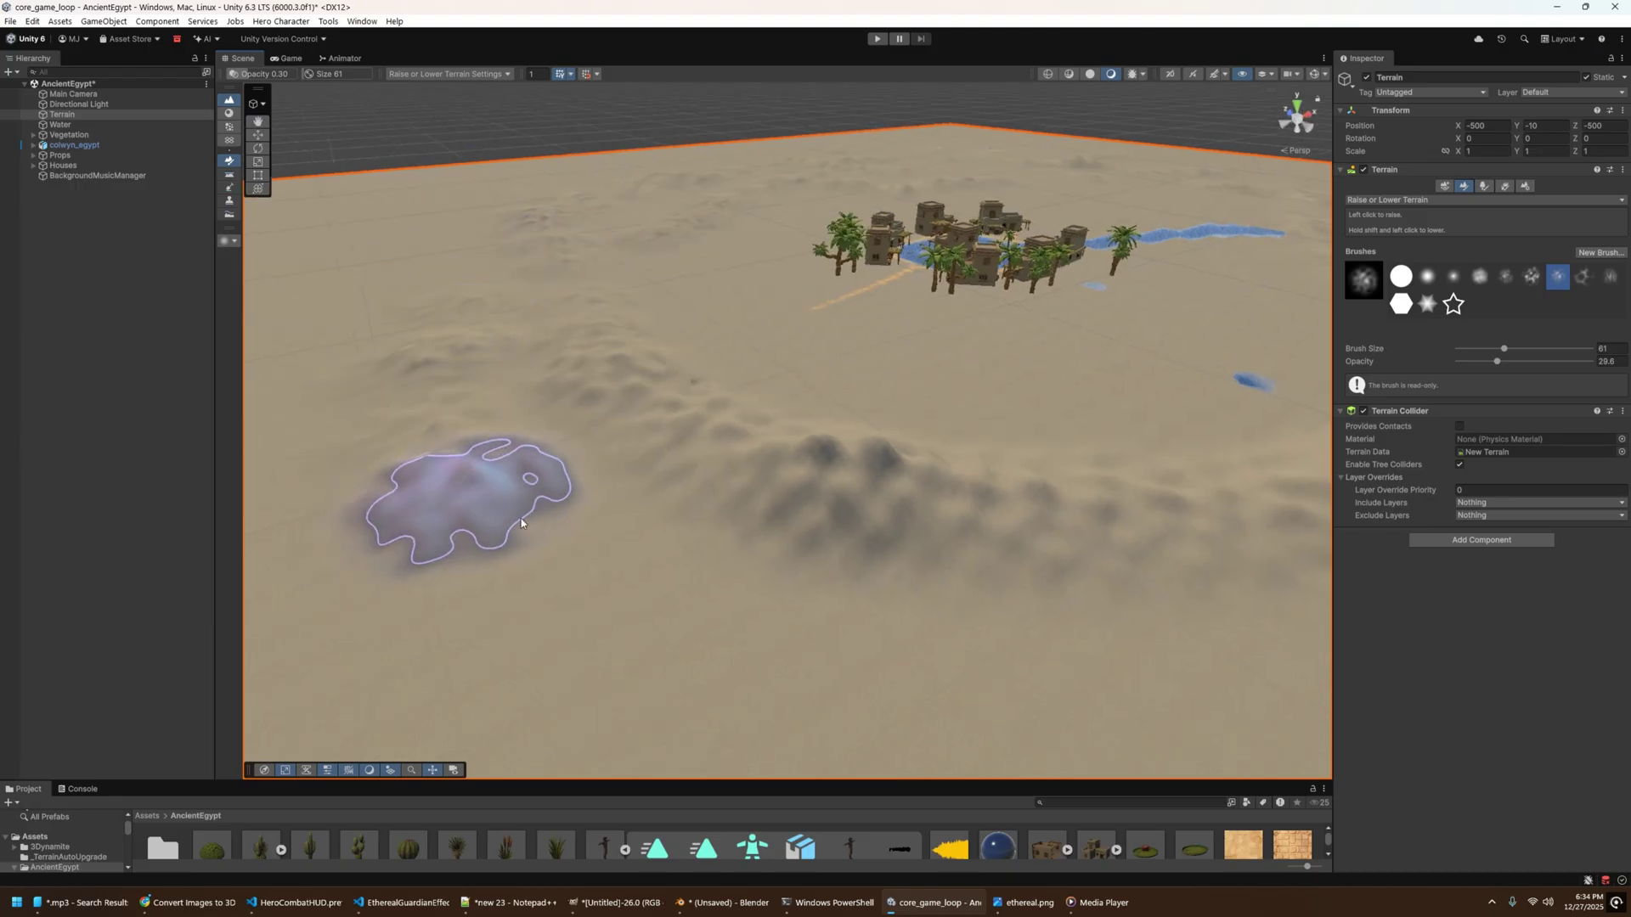
{"action": "right_click_drag", "start_coordinate": [1165, 353], "coordinate": [1223, 283]}
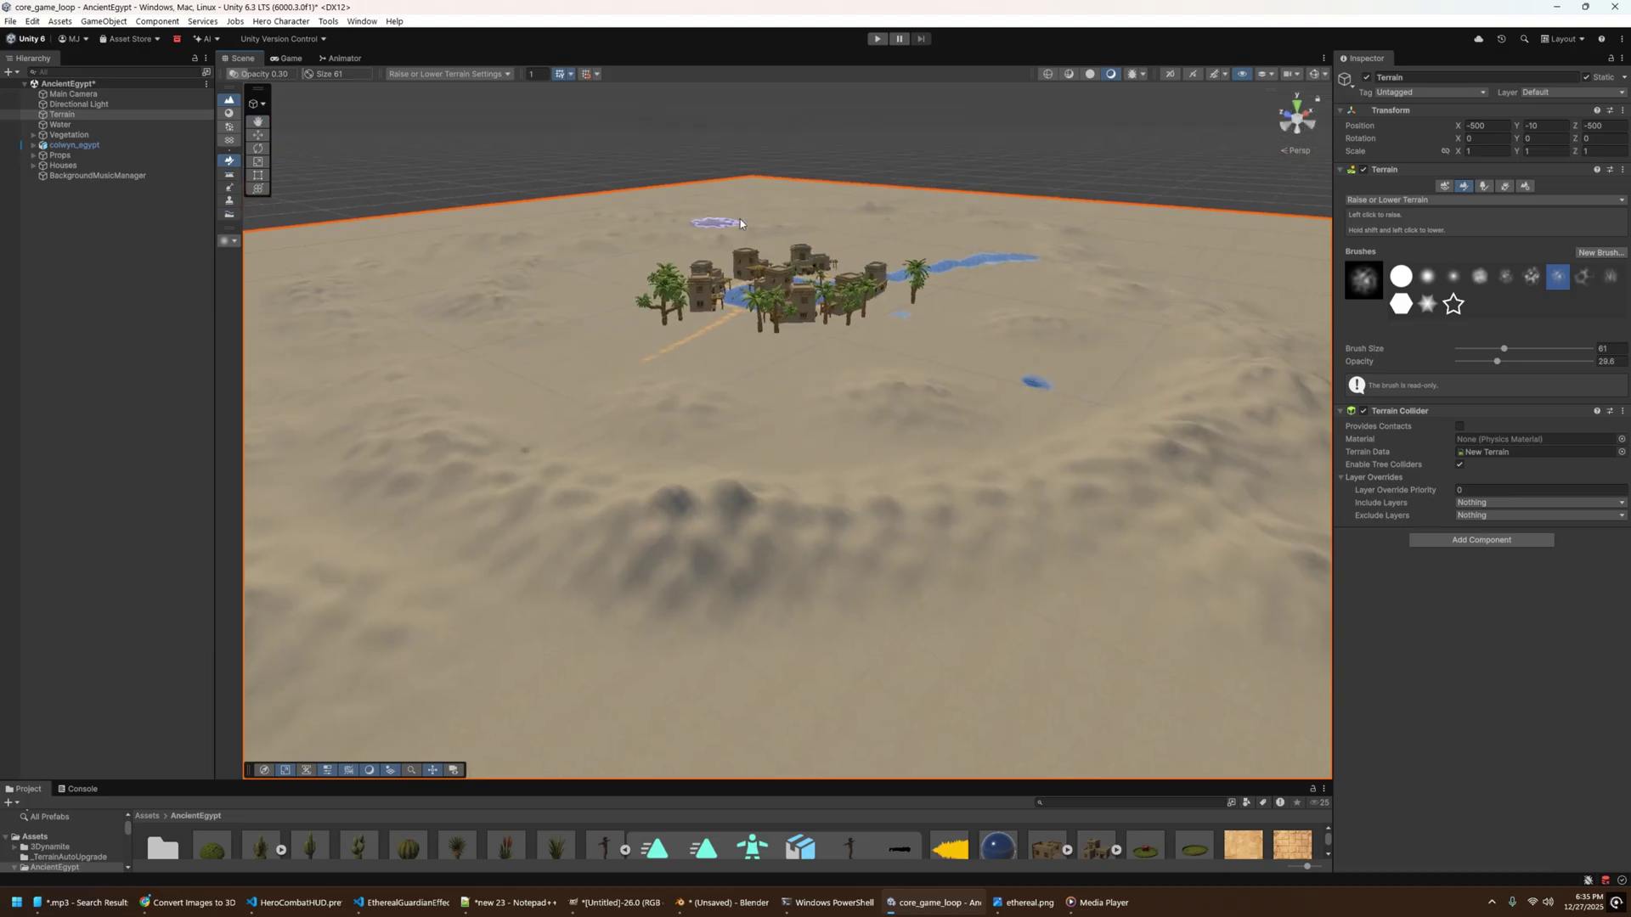
{"action": "mouse_move", "coordinate": [1133, 265]}
{"action": "right_mouse_down"}
{"action": "mouse_move", "coordinate": [1084, 411]}
{"action": "mouse_move", "coordinate": [859, 240]}
{"action": "mouse_move", "coordinate": [1212, 186]}
{"action": "mouse_move", "coordinate": [1213, 171]}
{"action": "mouse_move", "coordinate": [682, 137]}
{"action": "mouse_move", "coordinate": [664, 113]}
{"action": "right_mouse_up"}
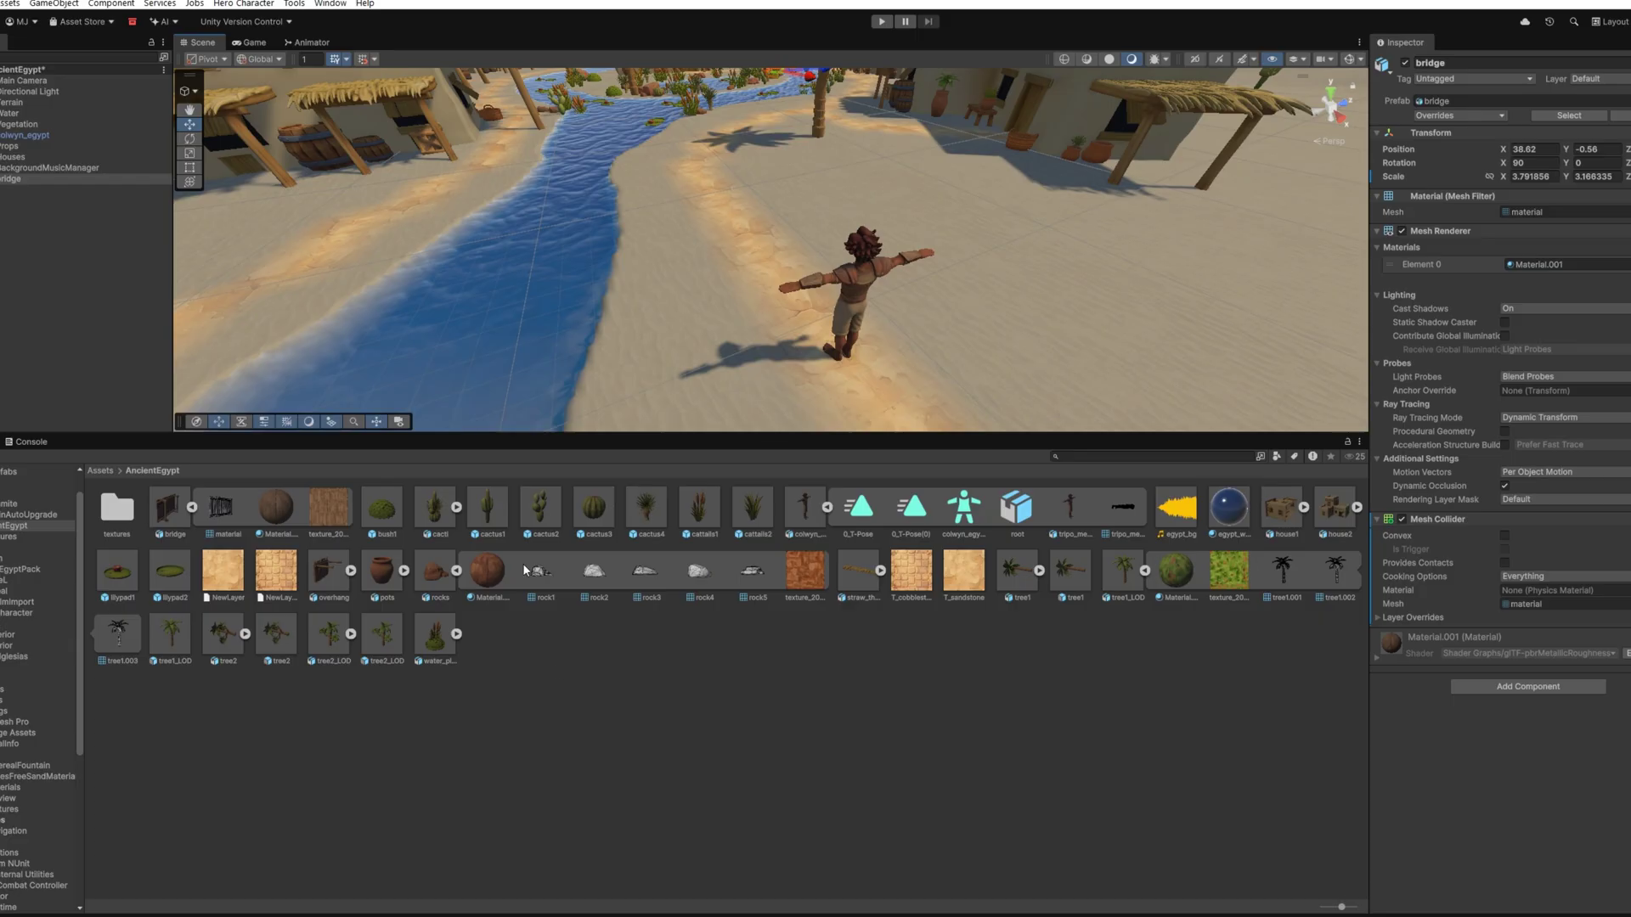
Create a new material in the Project panel named M_Egypt_Skybox.
{"action": "right_click", "coordinate": [557, 673]}
{"action": "mouse_move", "coordinate": [624, 274]}
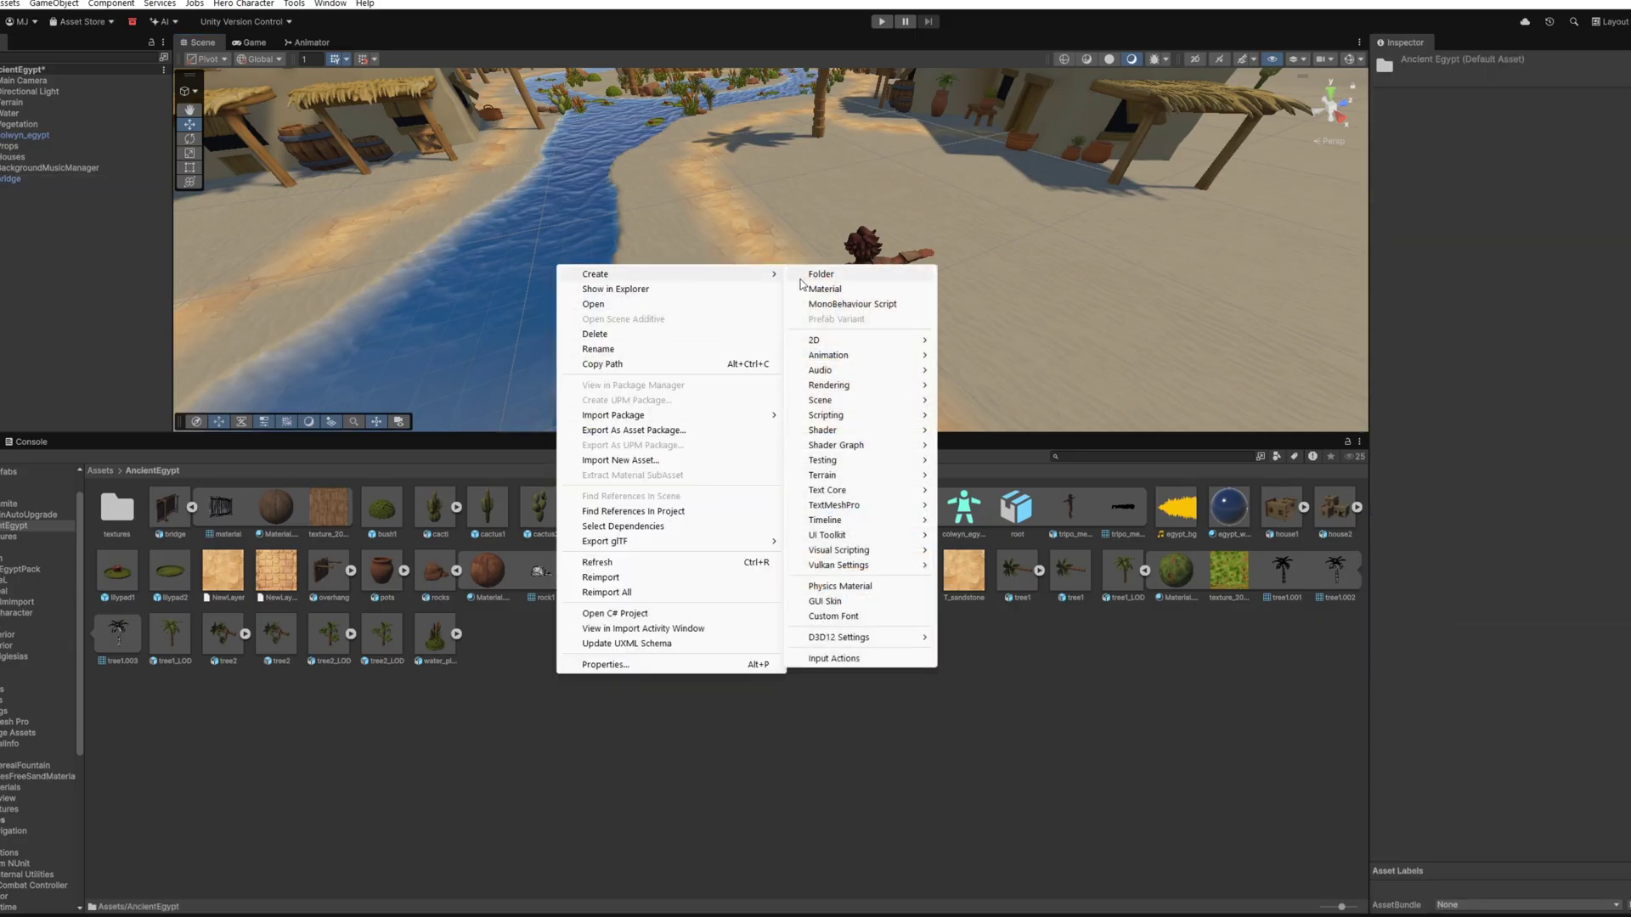
{"action": "left_click", "coordinate": [850, 289]}
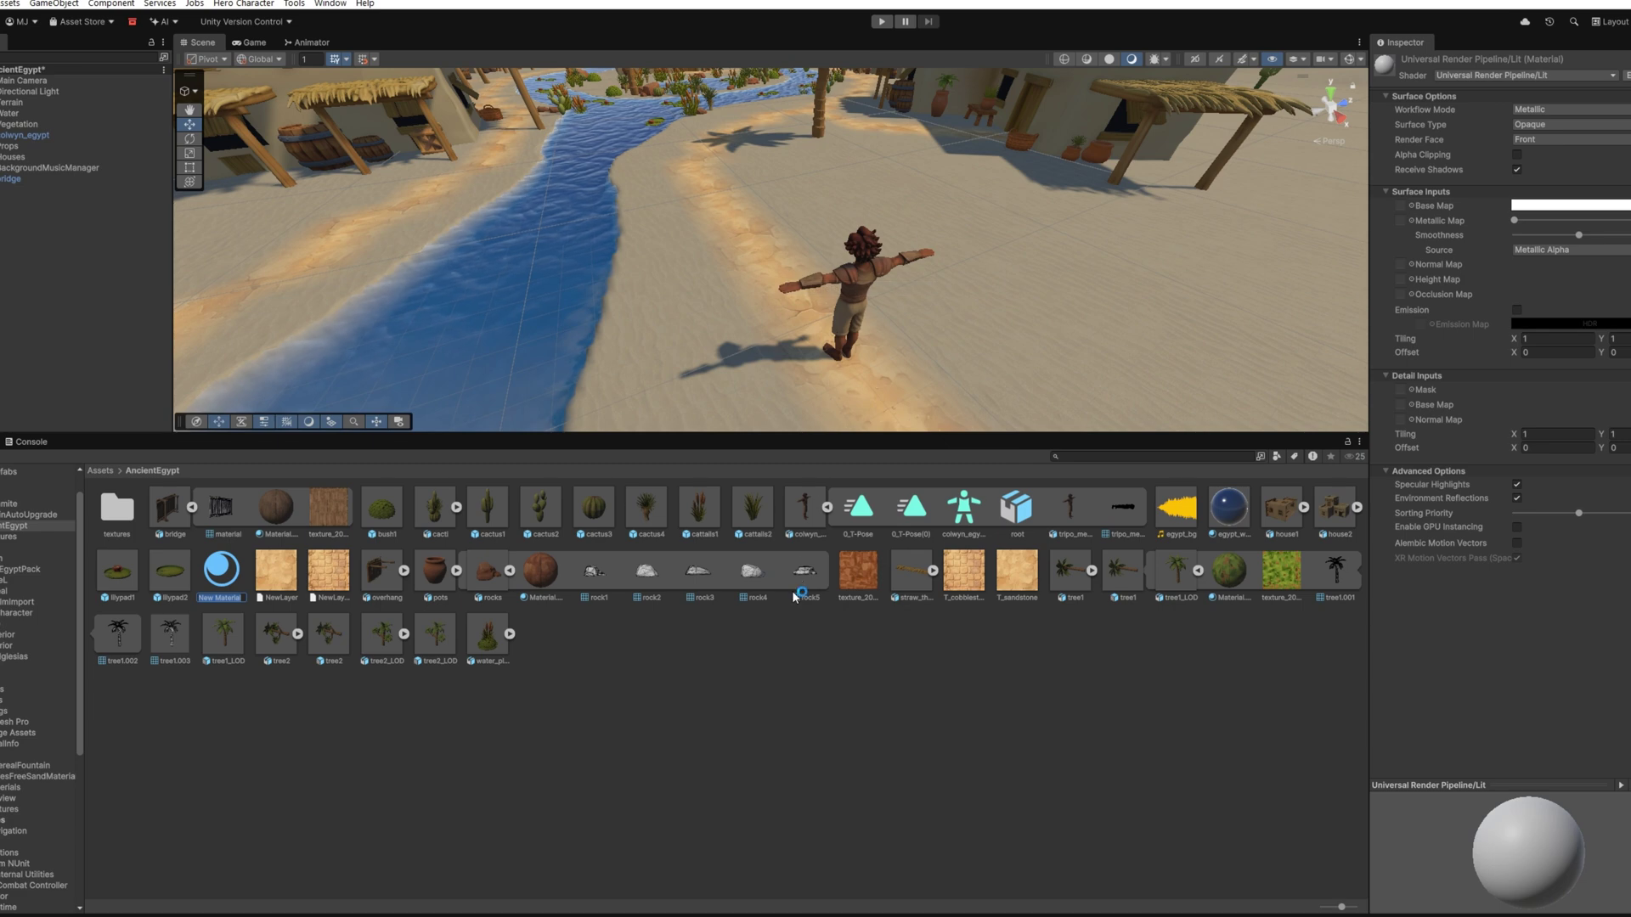
{"action": "type", "text": "M_"}
{"action": "type", "text": "Egypt_Sky"}
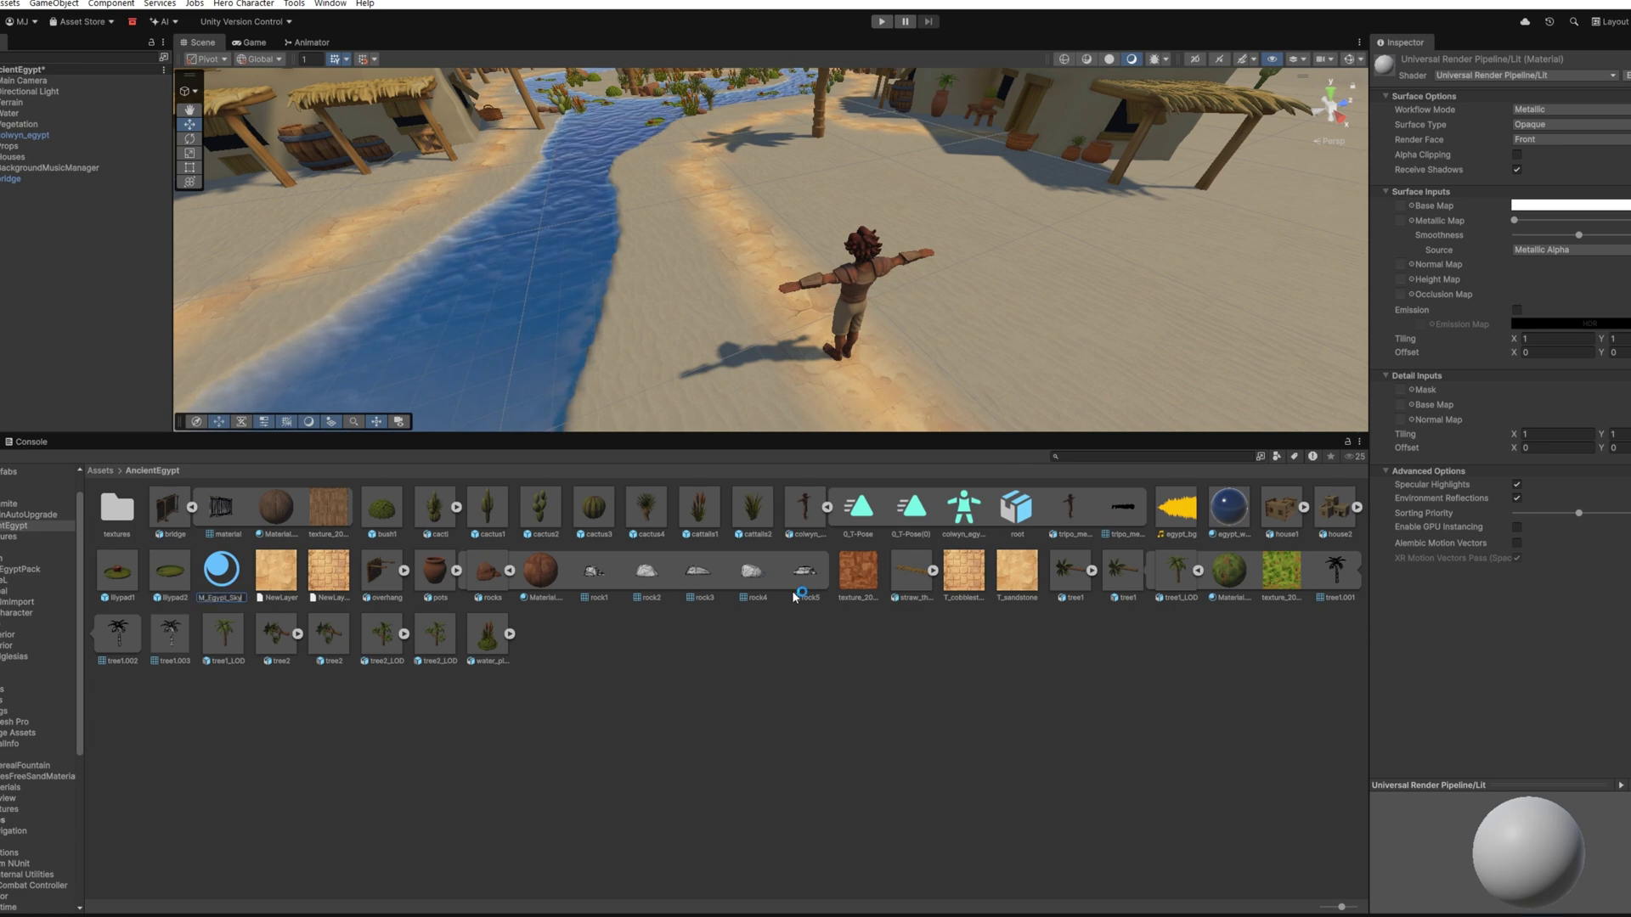
{"action": "type", "text": "box"}
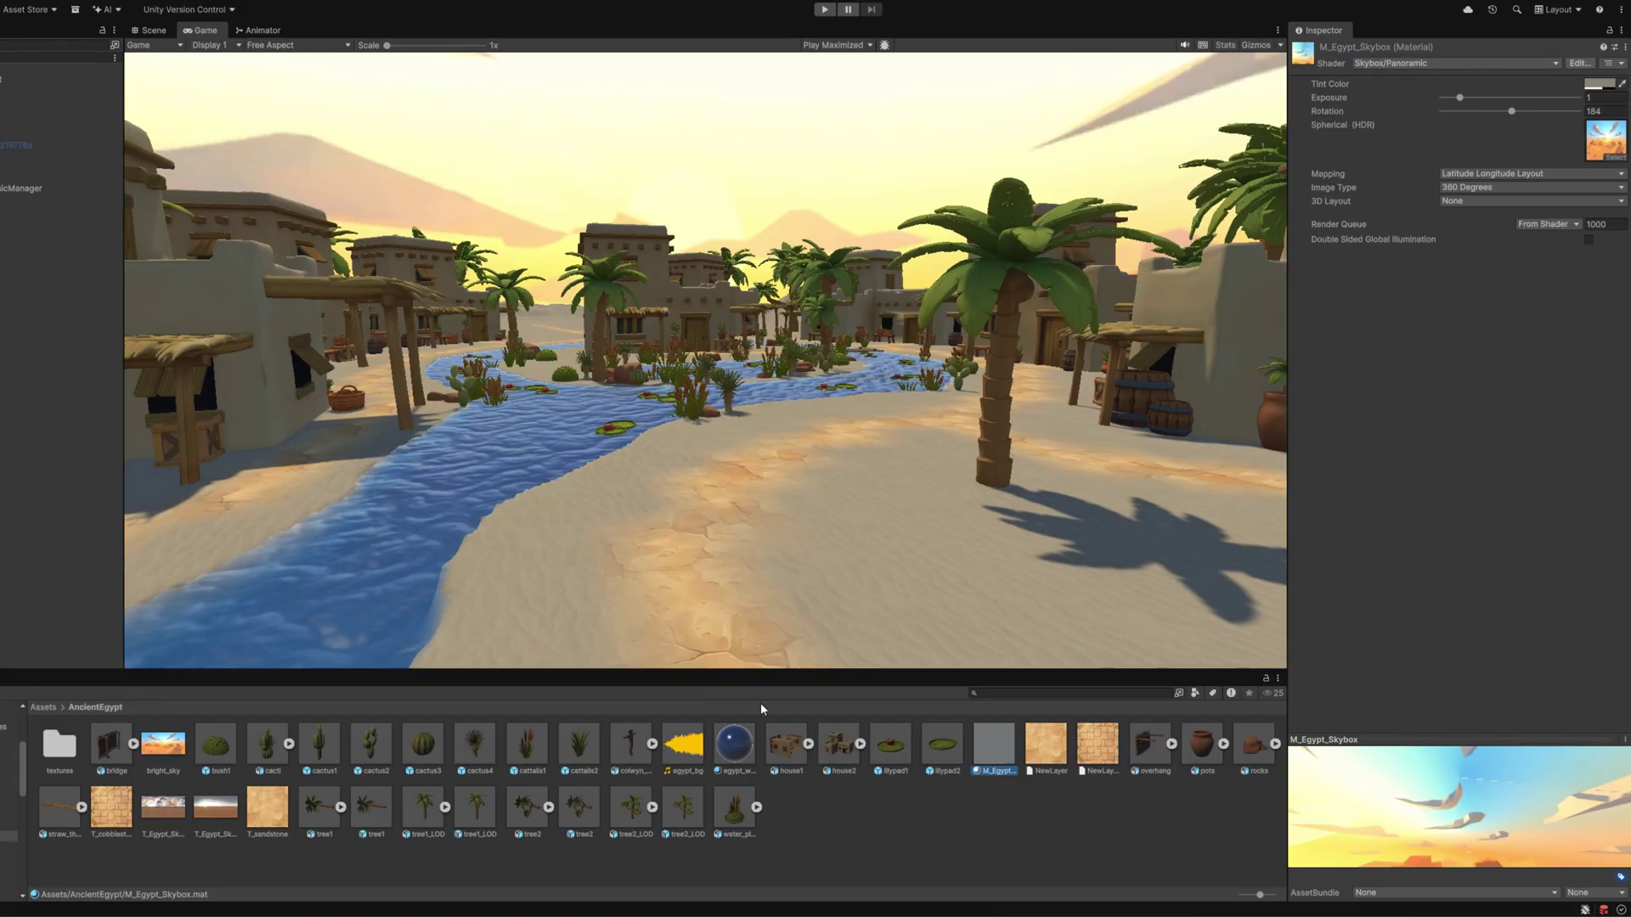
Set the bright_sky texture's Wrap Mode to Clamp in its import settings.
{"action": "double_click", "coordinate": [1600, 140]}
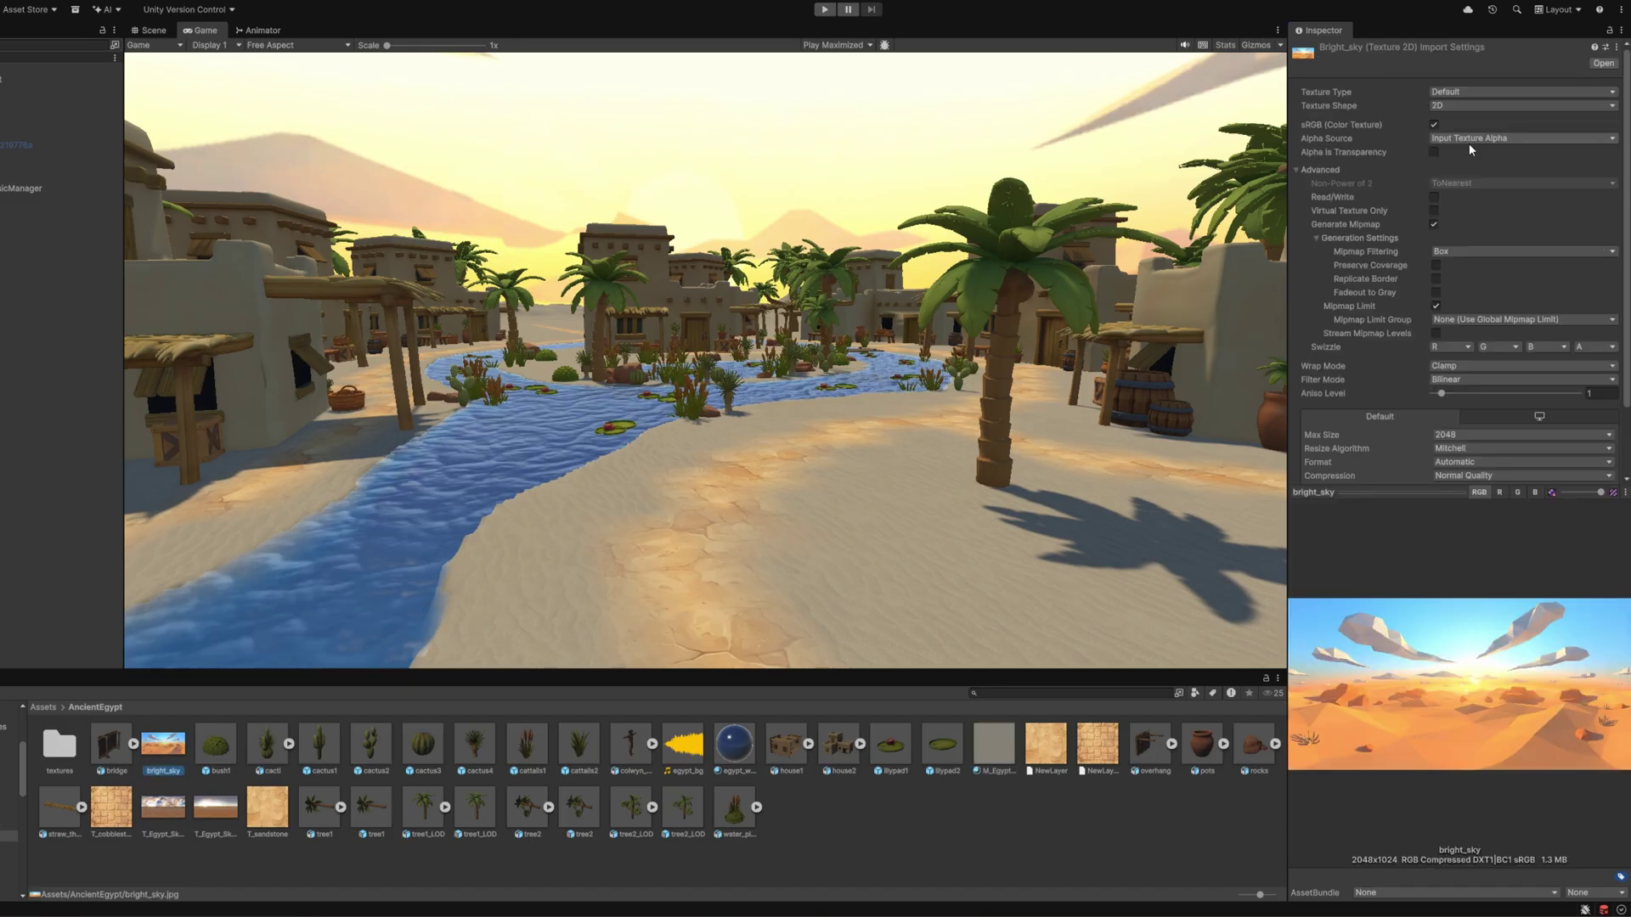
{"action": "left_click", "coordinate": [1470, 367]}
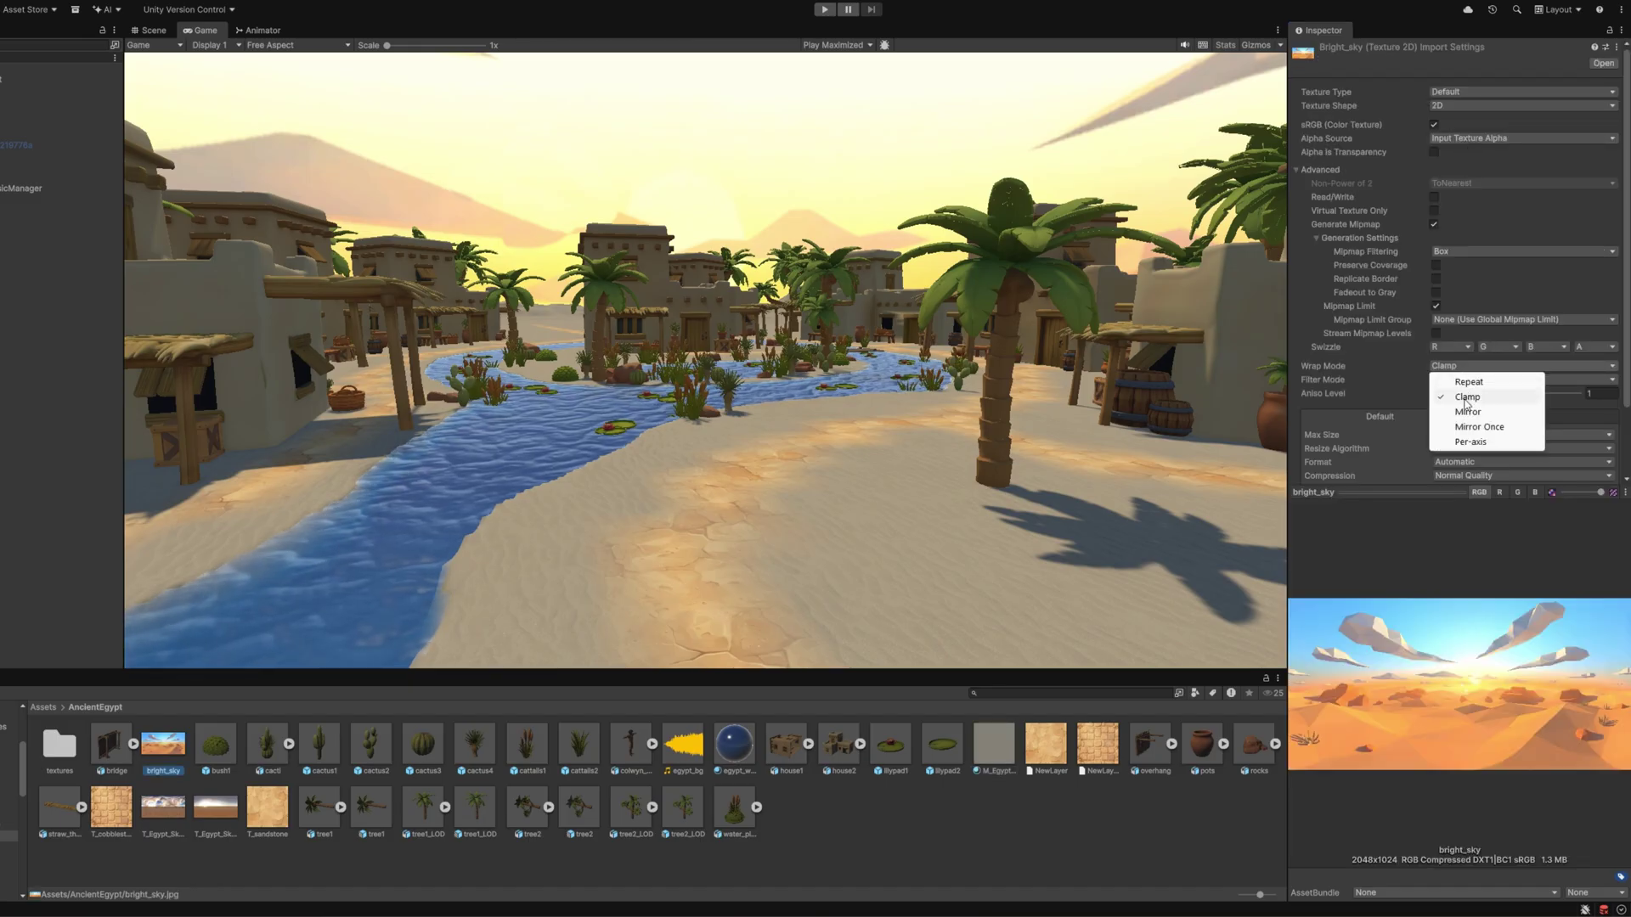
{"action": "left_click", "coordinate": [1461, 397]}
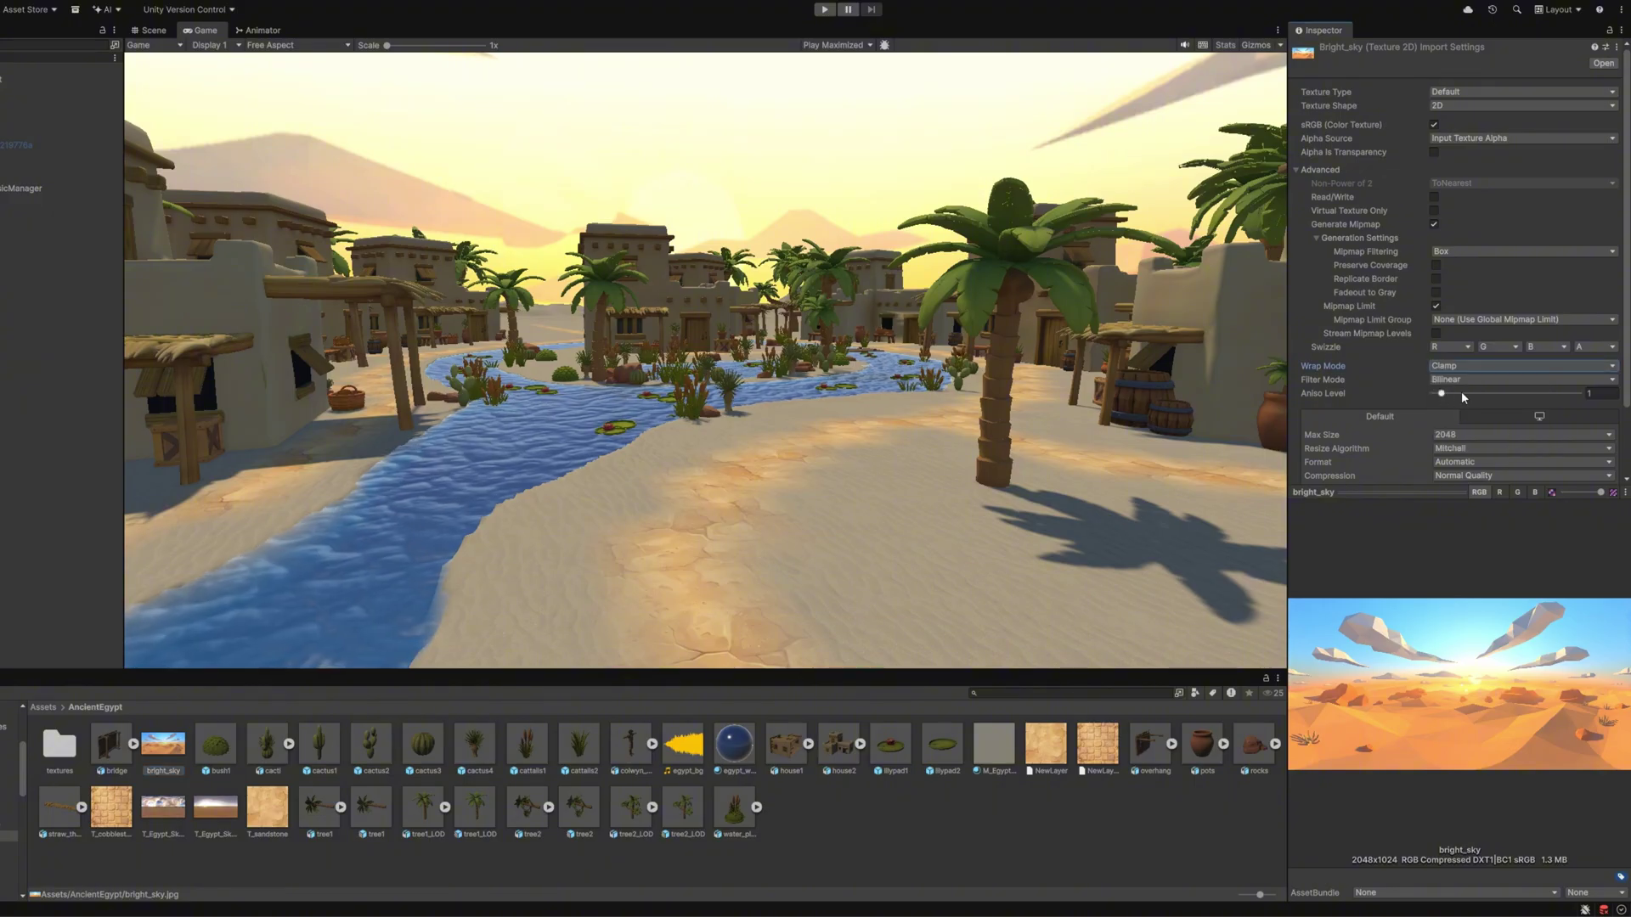